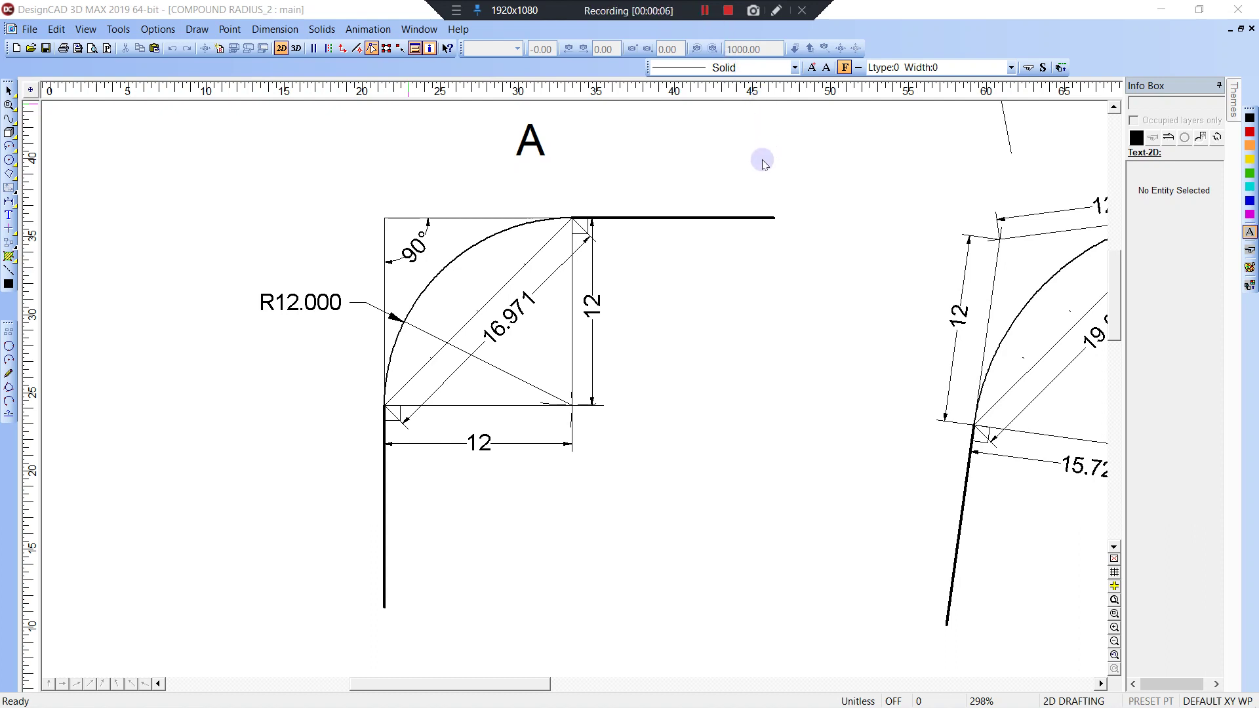
- Examine corner constructions A and B and the separate rounded arc above B
middle_drag(757, 169, 620, 188)
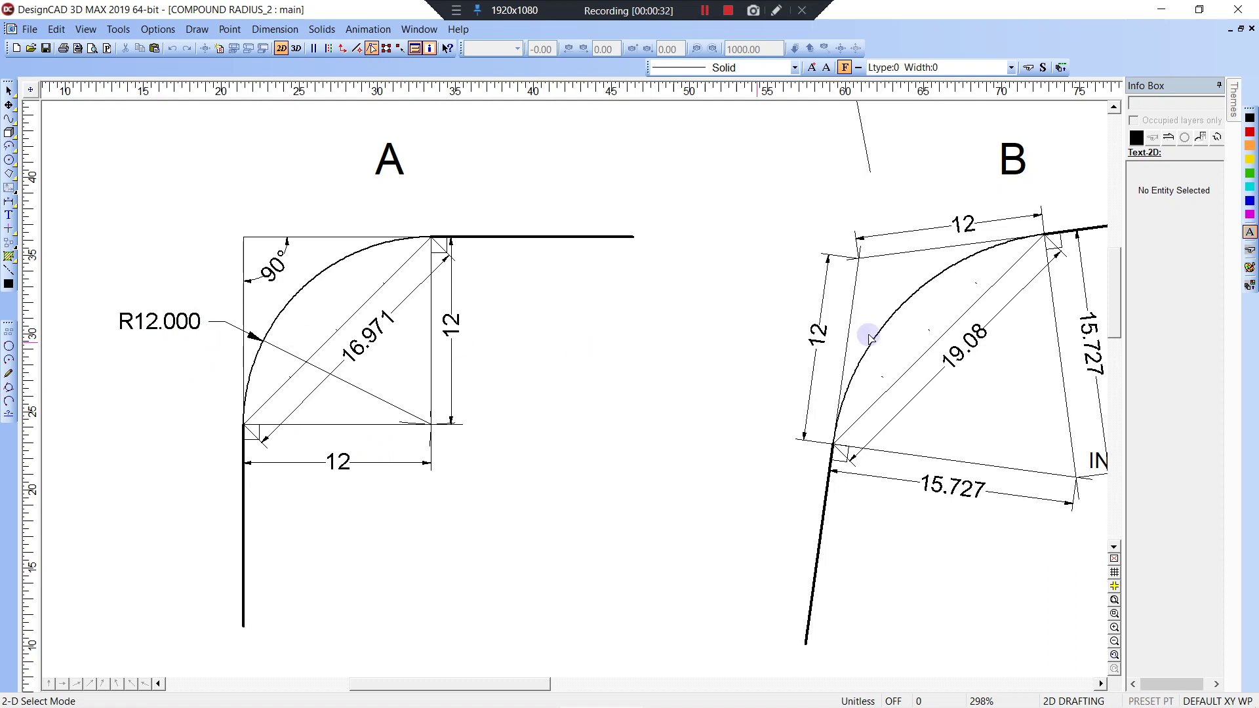
middle_drag(919, 336, 492, 324)
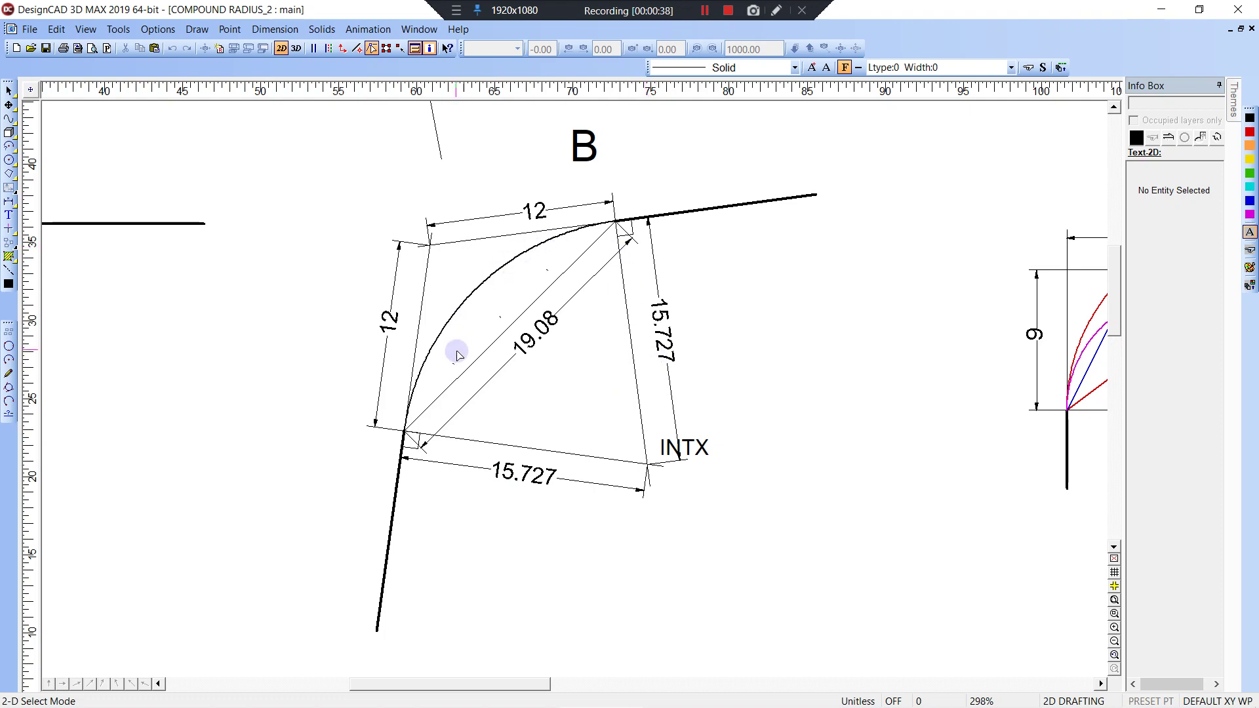
middle_drag(572, 222, 517, 441)
middle_drag(487, 264, 482, 377)
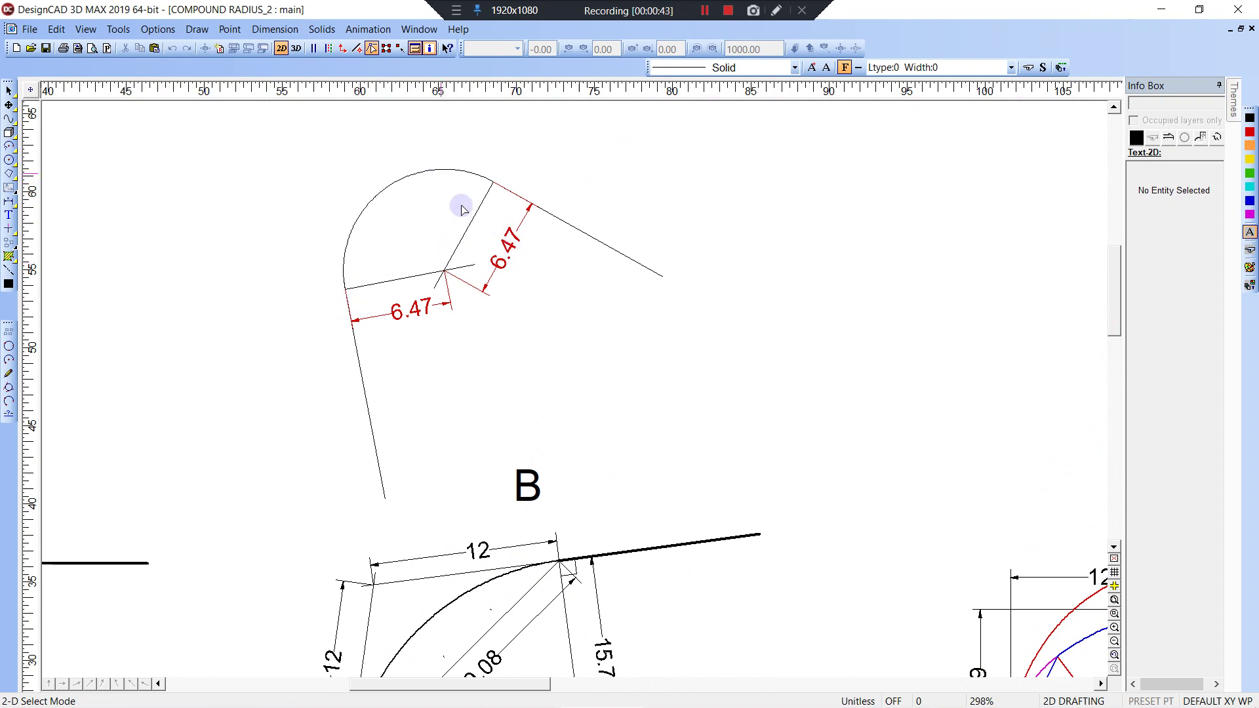
click(285, 31)
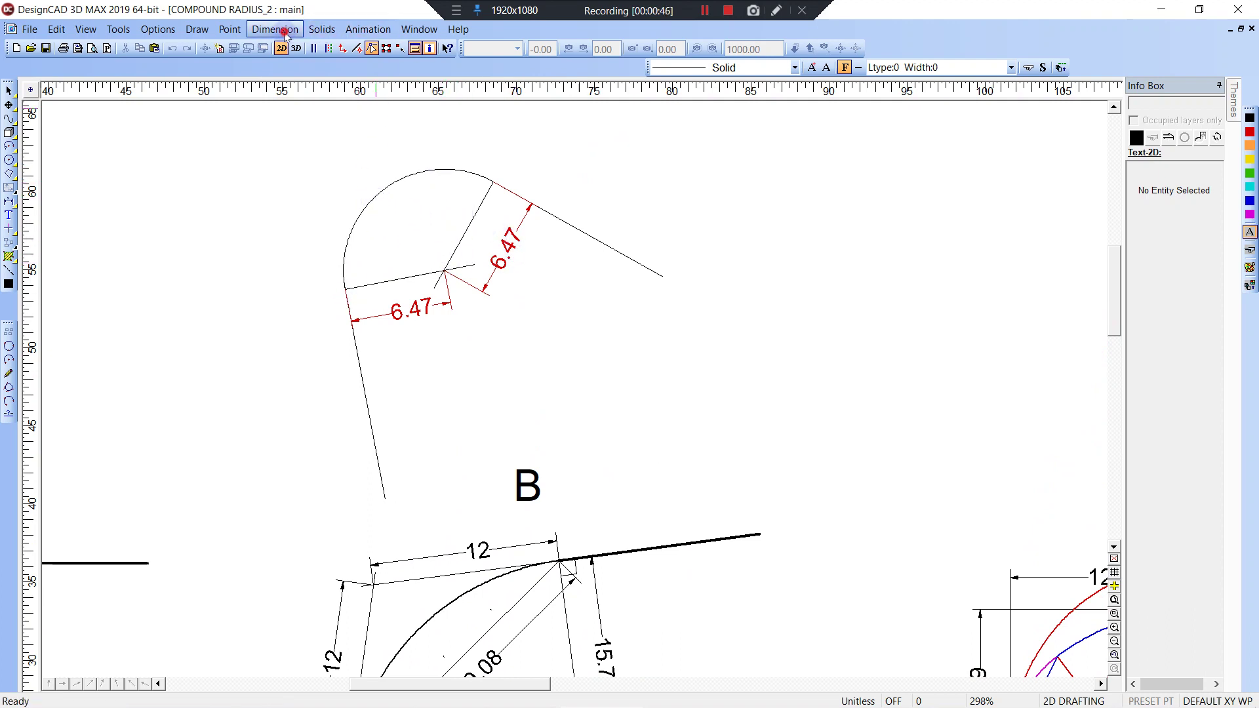
click(291, 80)
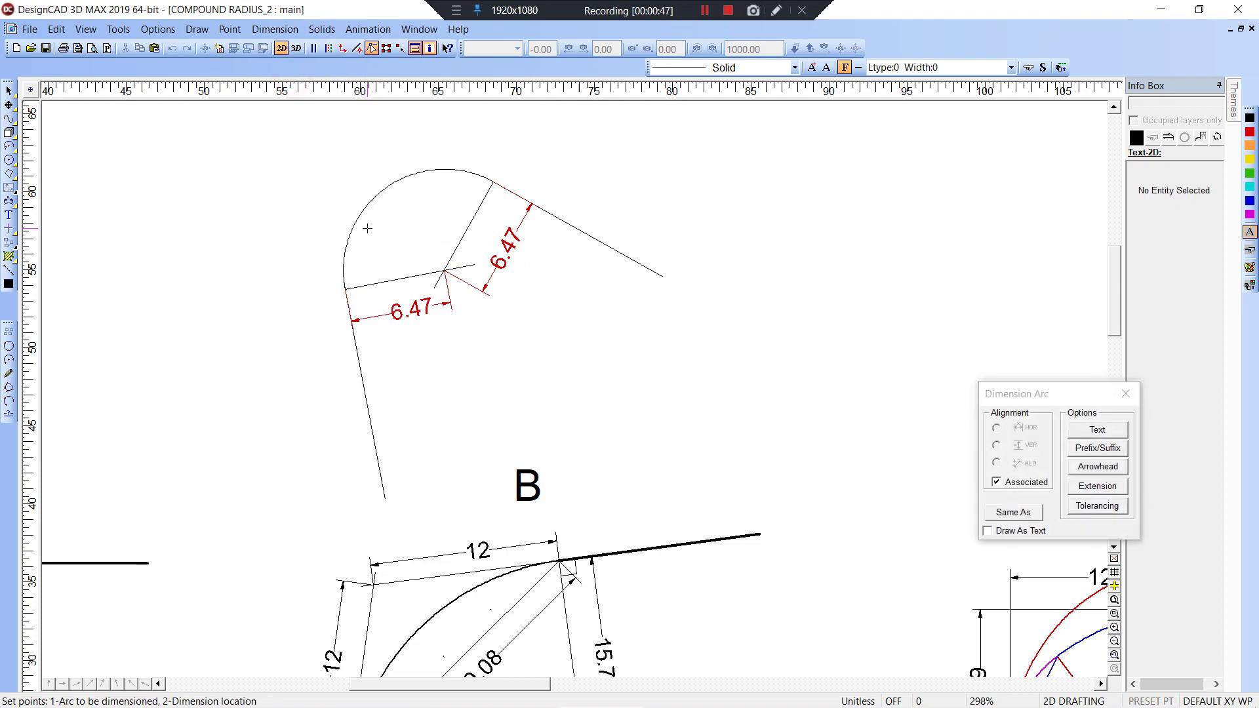
key(Escape)
click(322, 29)
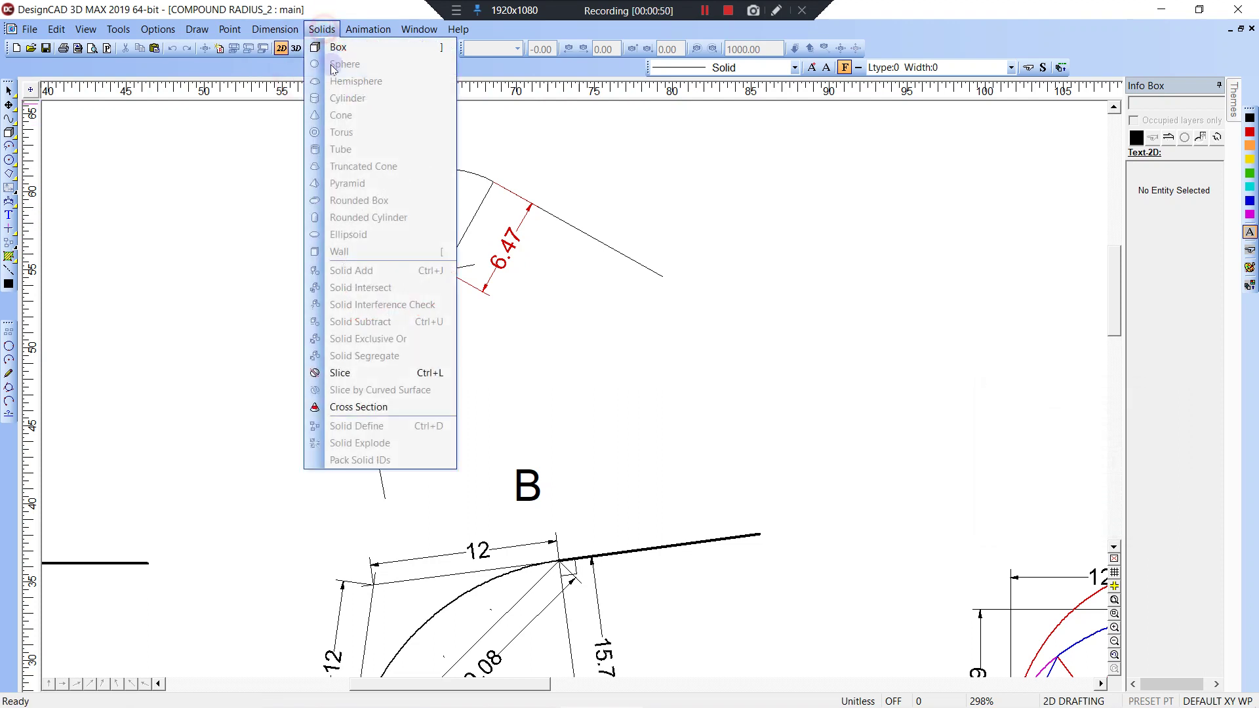
click(275, 29)
- Add a radius dimension to the arc above figure B, with its label outside the arc's upper left
click(275, 29)
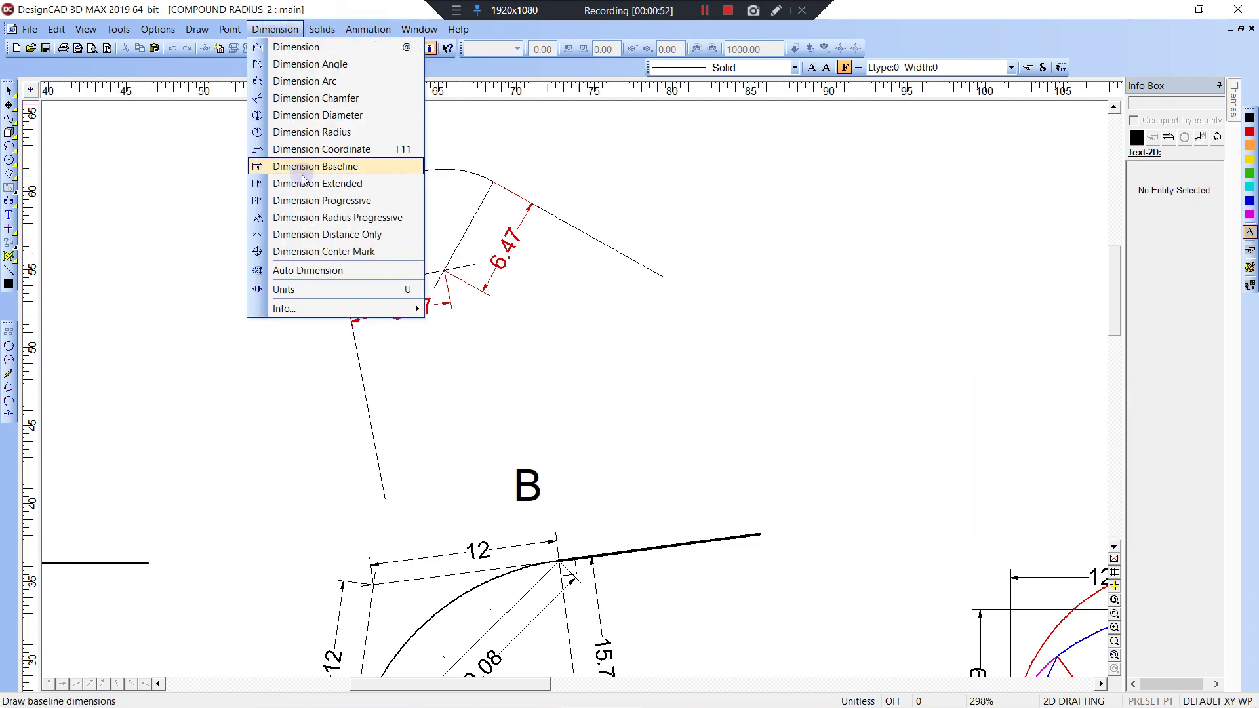
click(313, 132)
click(367, 204)
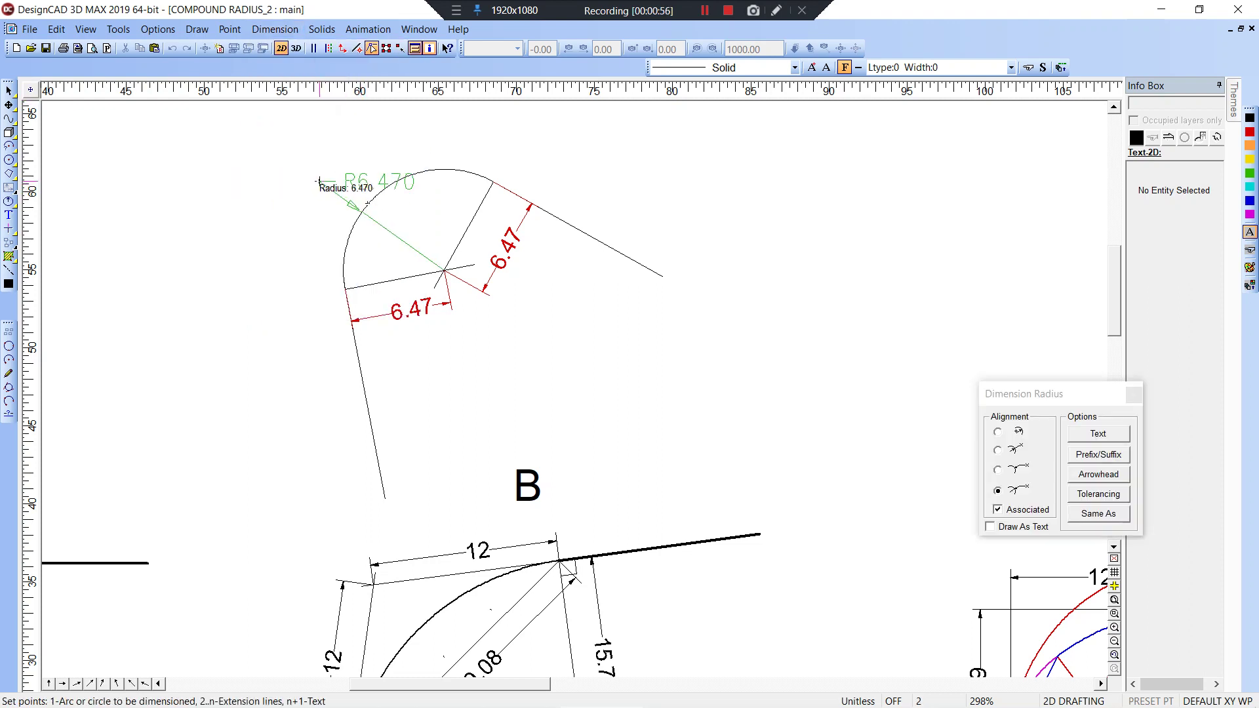
click(320, 182)
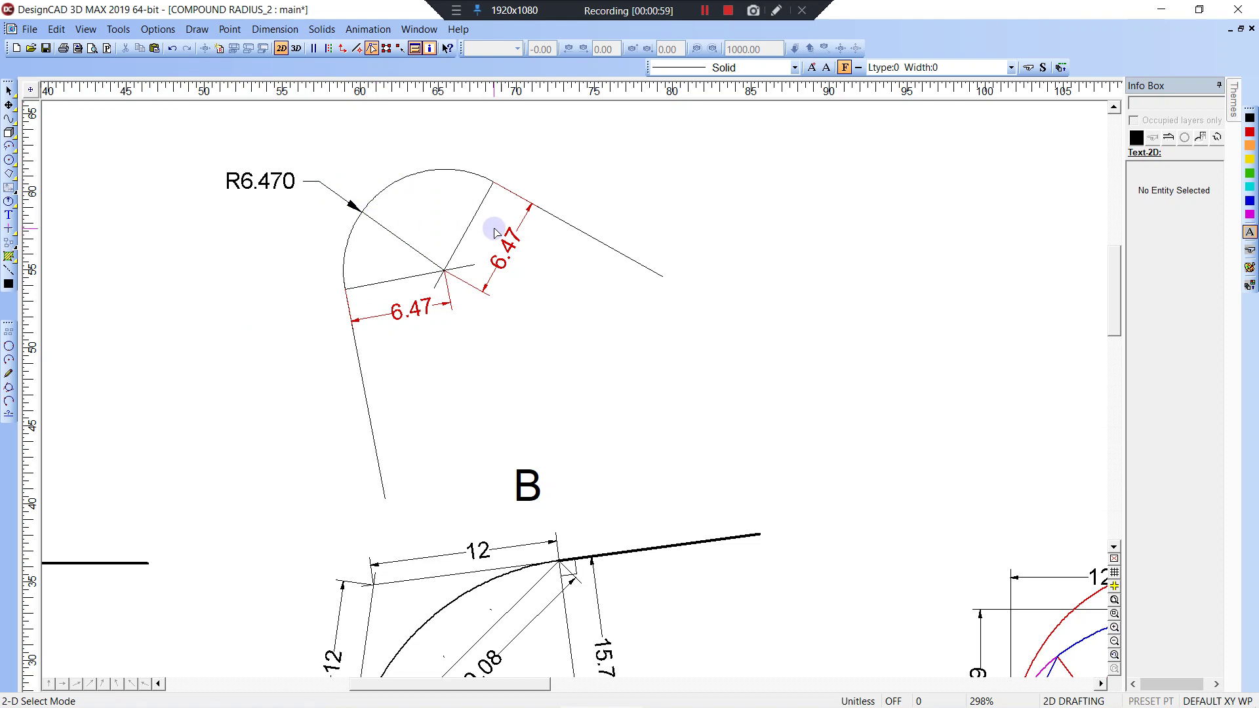
- Delete the red, blue and magenta arcs, circle and construction lines from figure C
scroll(570, 256, down, 5)
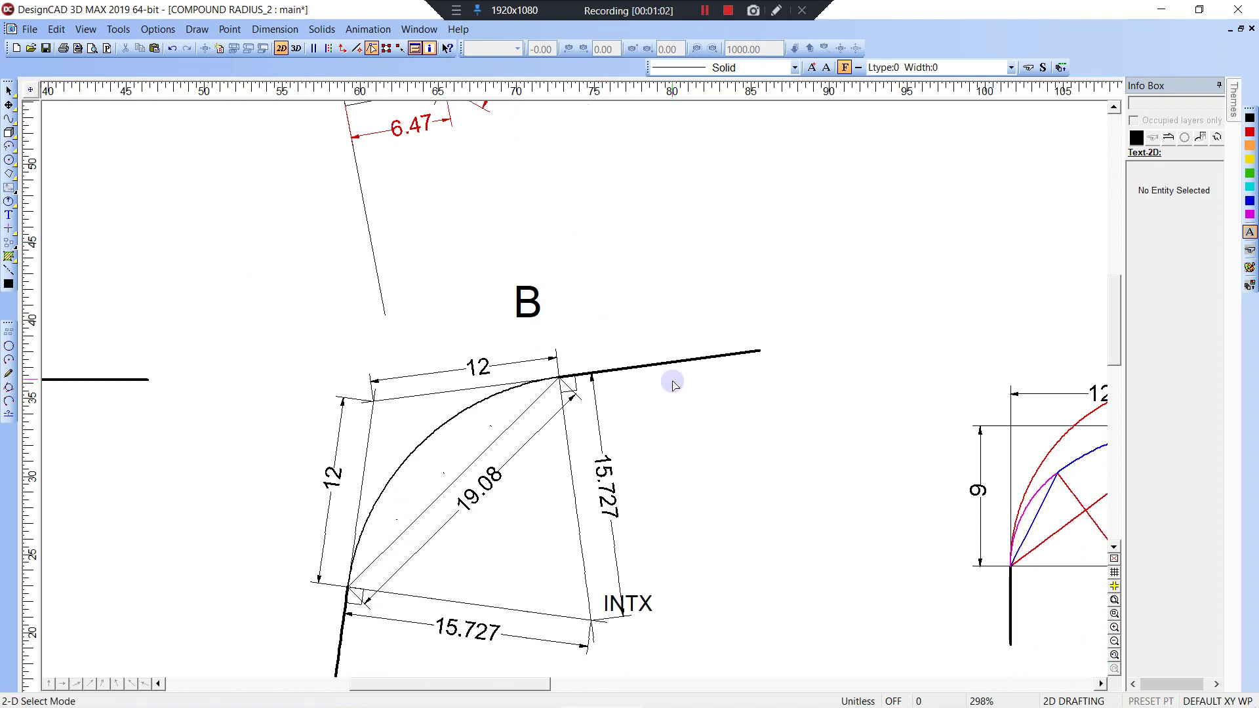
middle_drag(723, 386, 416, 343)
middle_drag(69, 326, 273, 317)
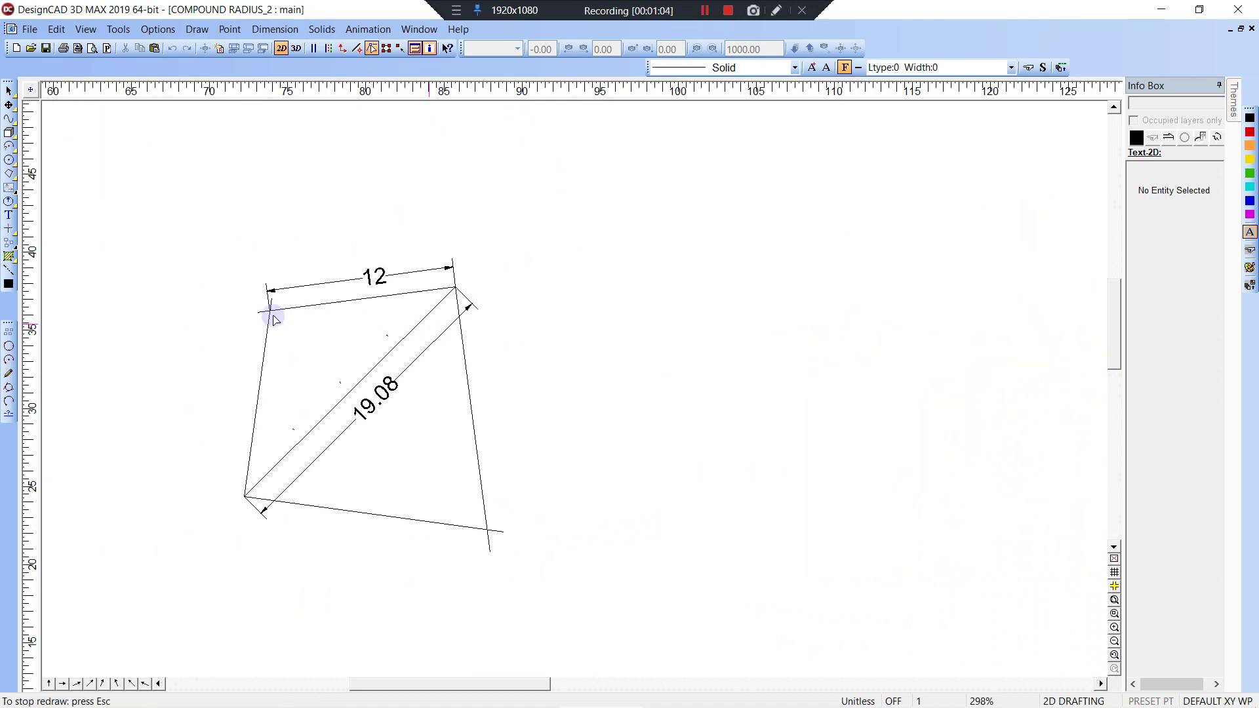
middle_drag(832, 312, 387, 268)
middle_drag(582, 249, 543, 200)
middle_drag(620, 189, 523, 267)
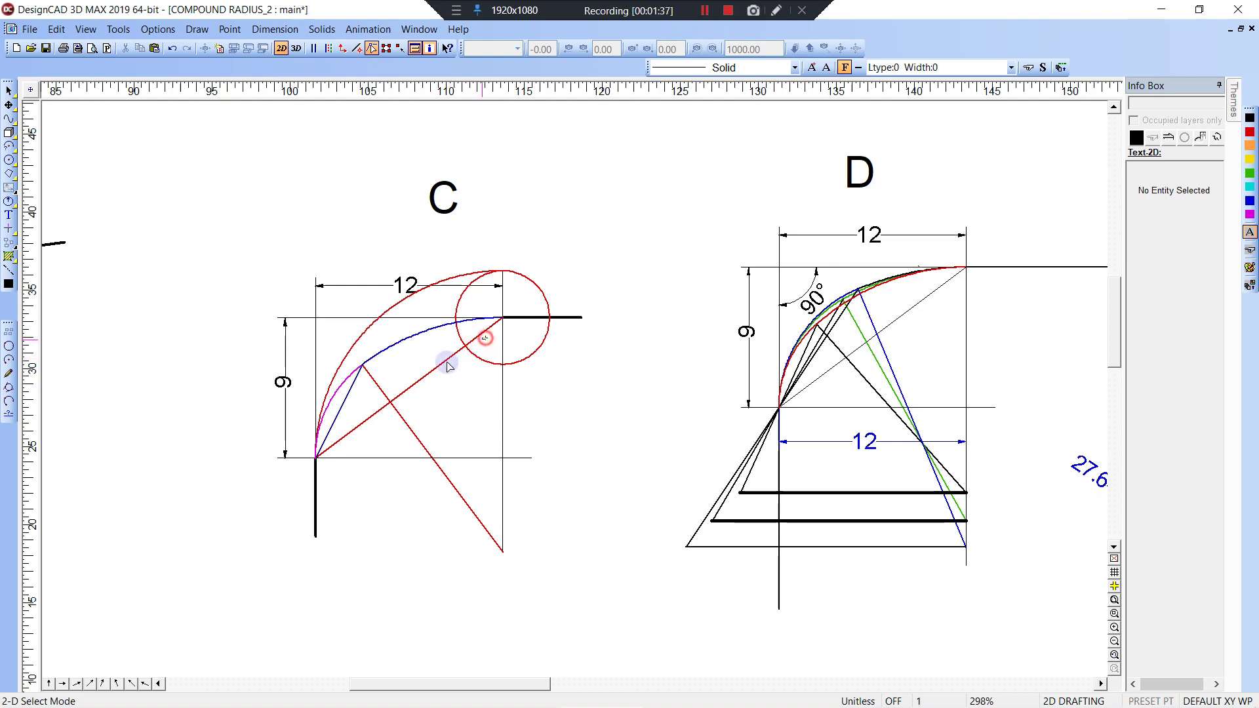
drag(486, 336, 342, 404)
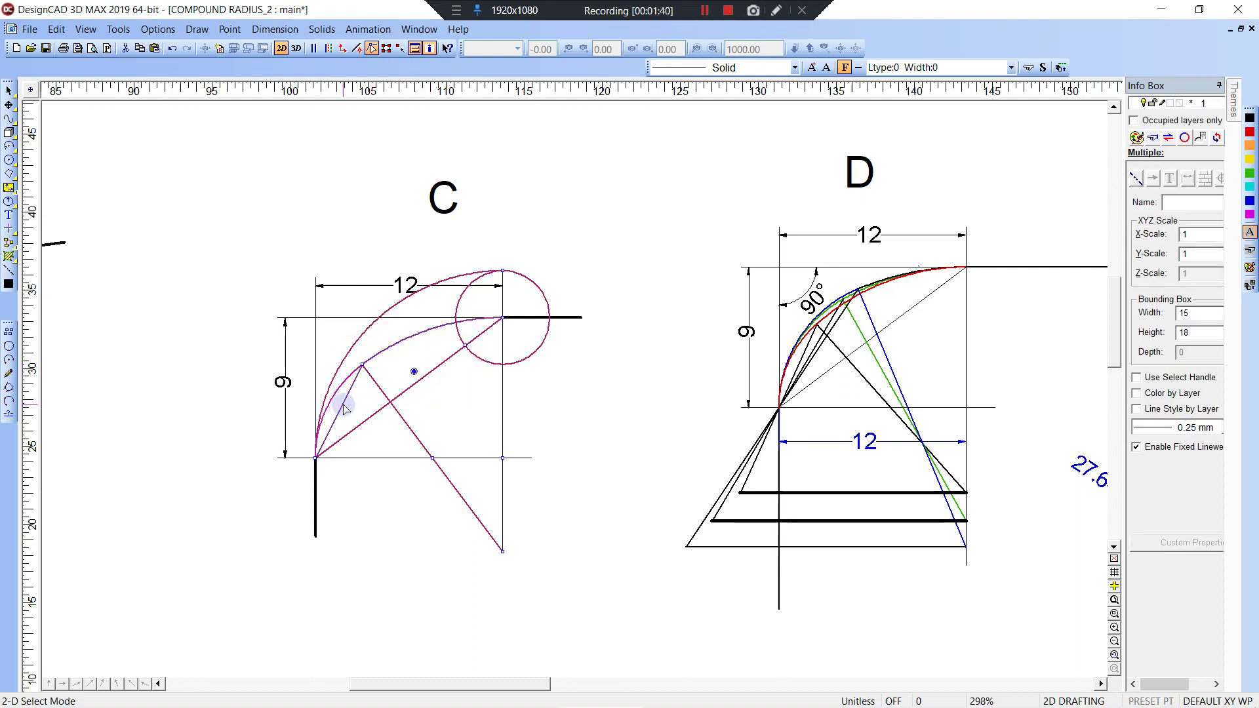
key(Delete)
- Draw a black diagonal line in figure C from the thick vertical line's upper end to the thick horizontal line's start, 15 units long
key(l)
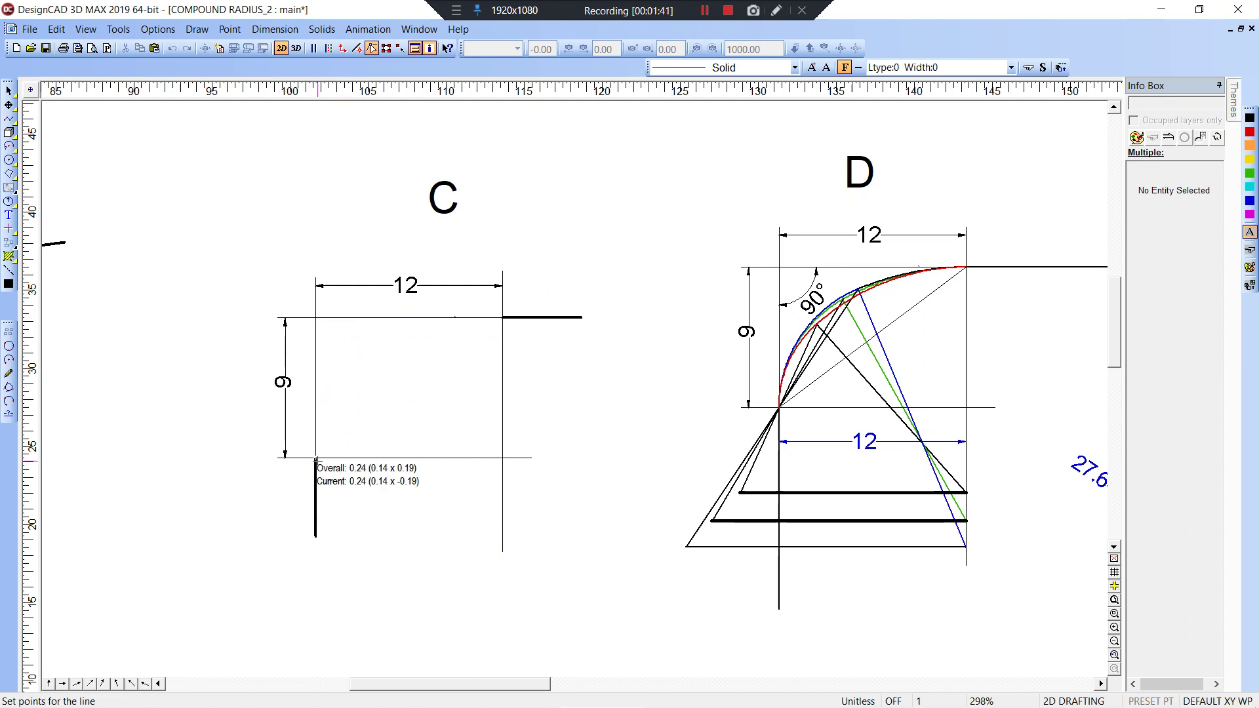
click(1250, 119)
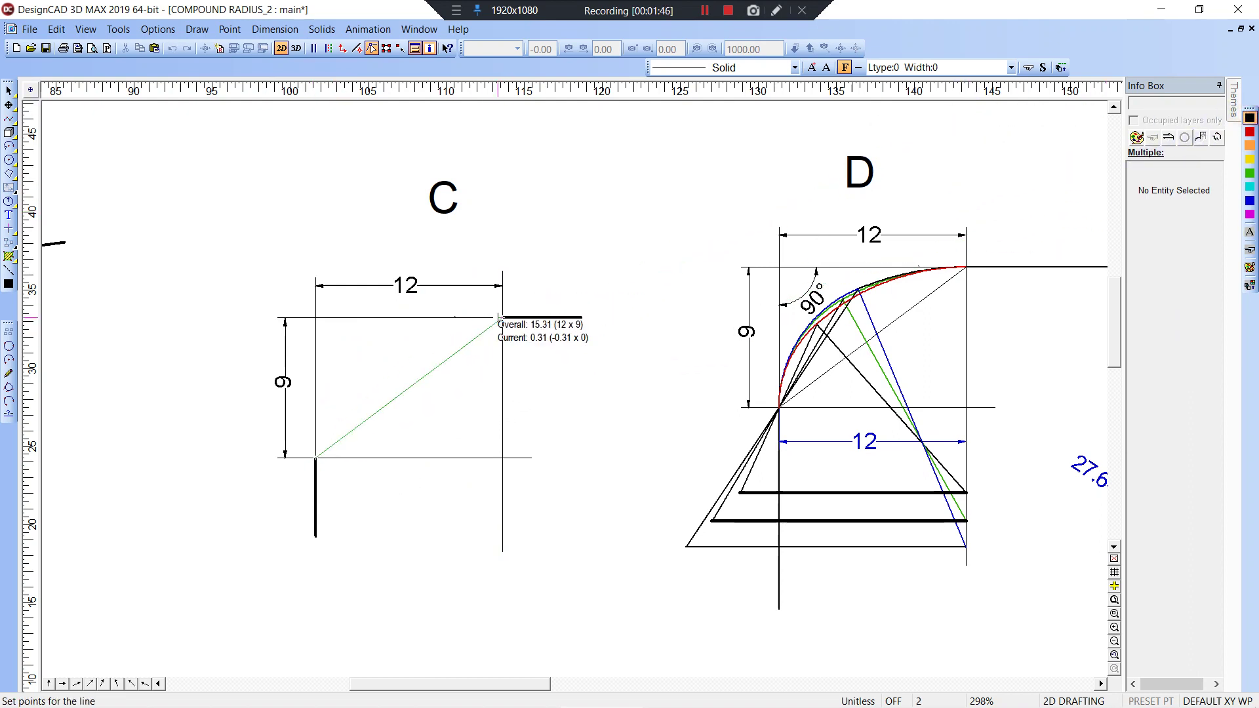
click(503, 317)
click(467, 338)
click(462, 351)
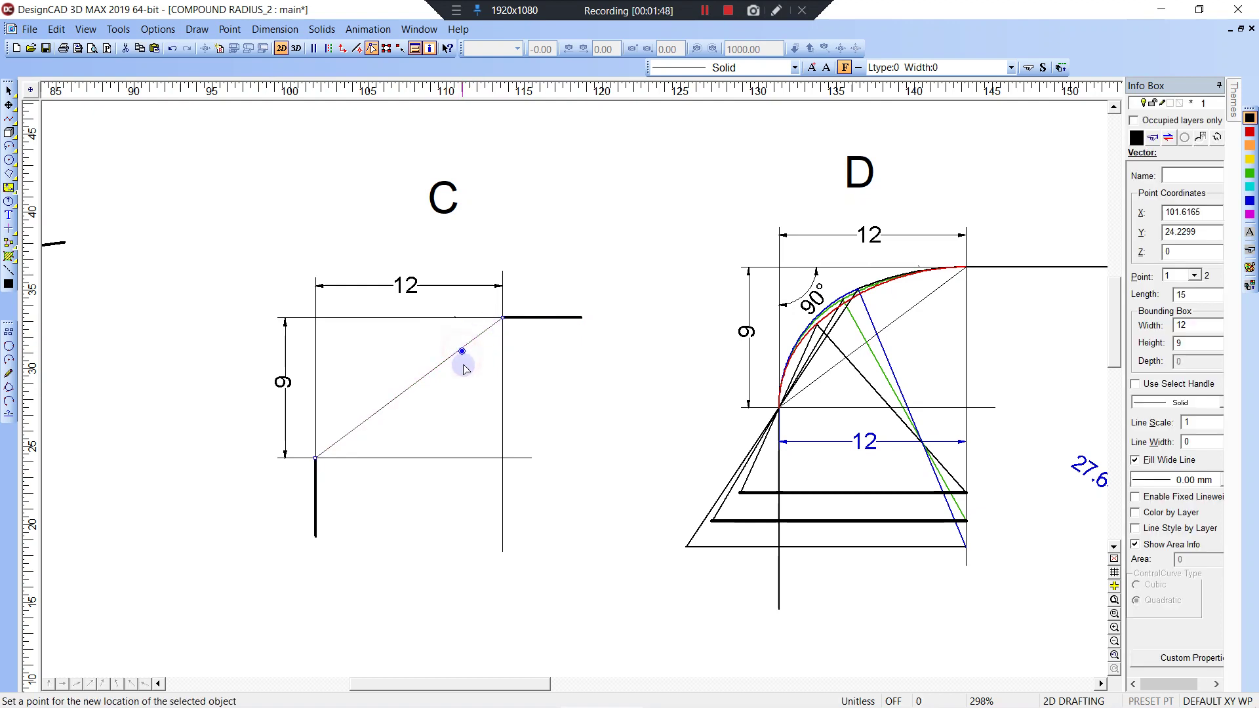
click(486, 354)
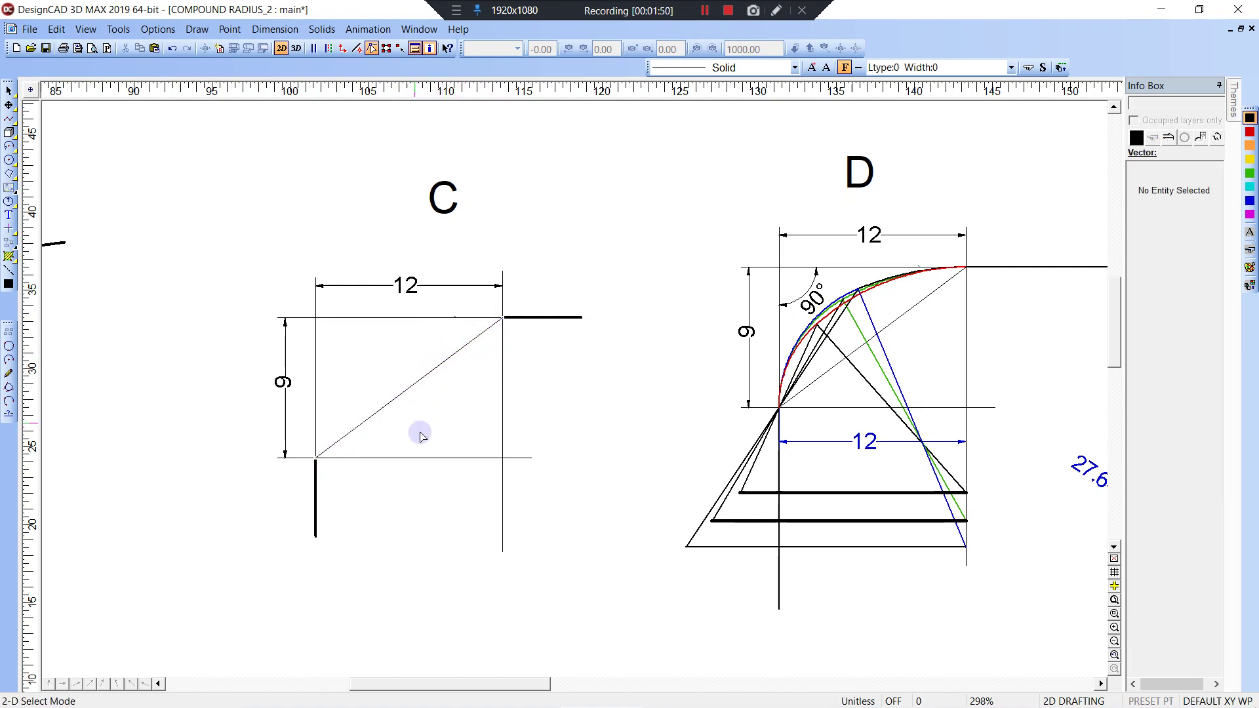
- Draw a red -90° arc, 0.25 mm wide, in figure C, centred on the lower-right construction intersection and starting at the diagonal's lower end
key(a)
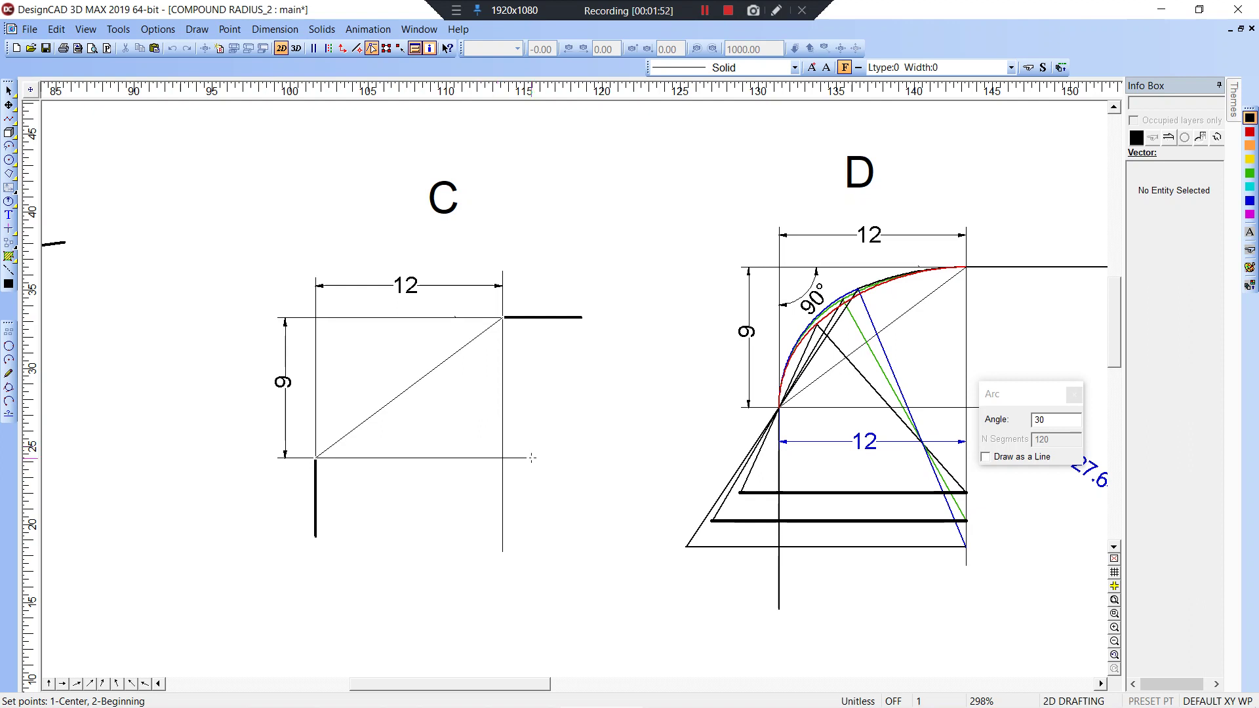
click(503, 459)
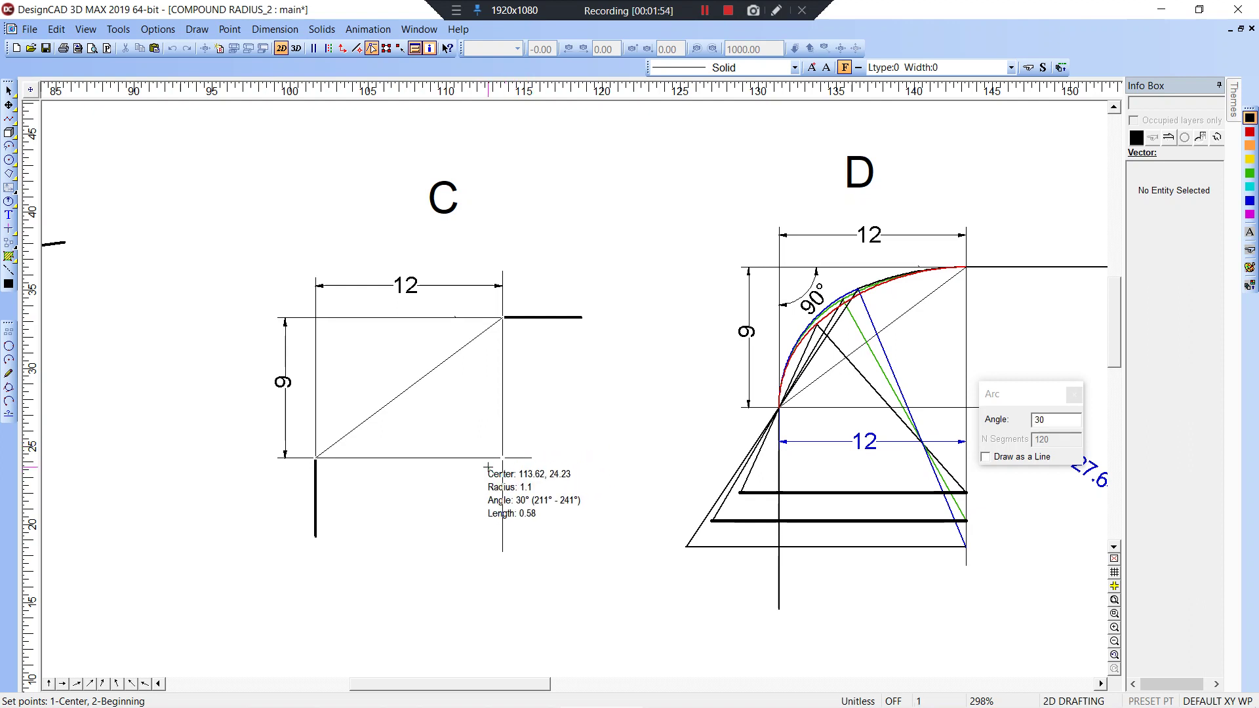
click(1251, 133)
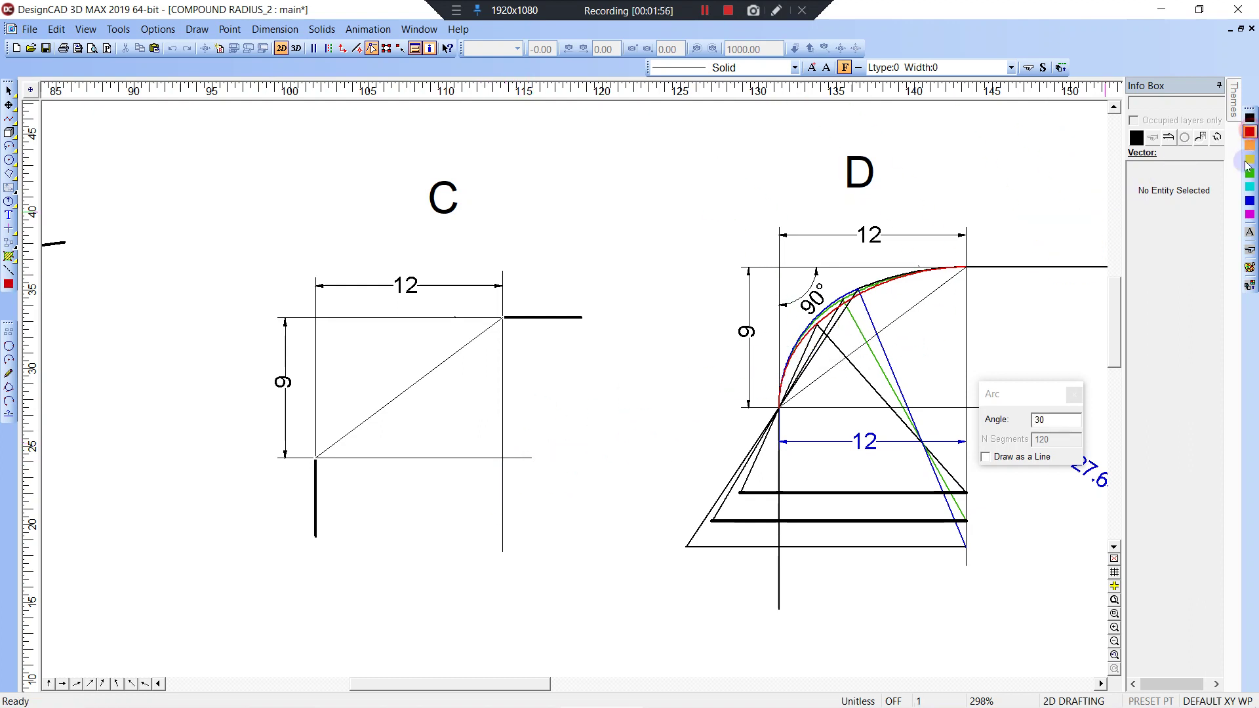
click(1251, 231)
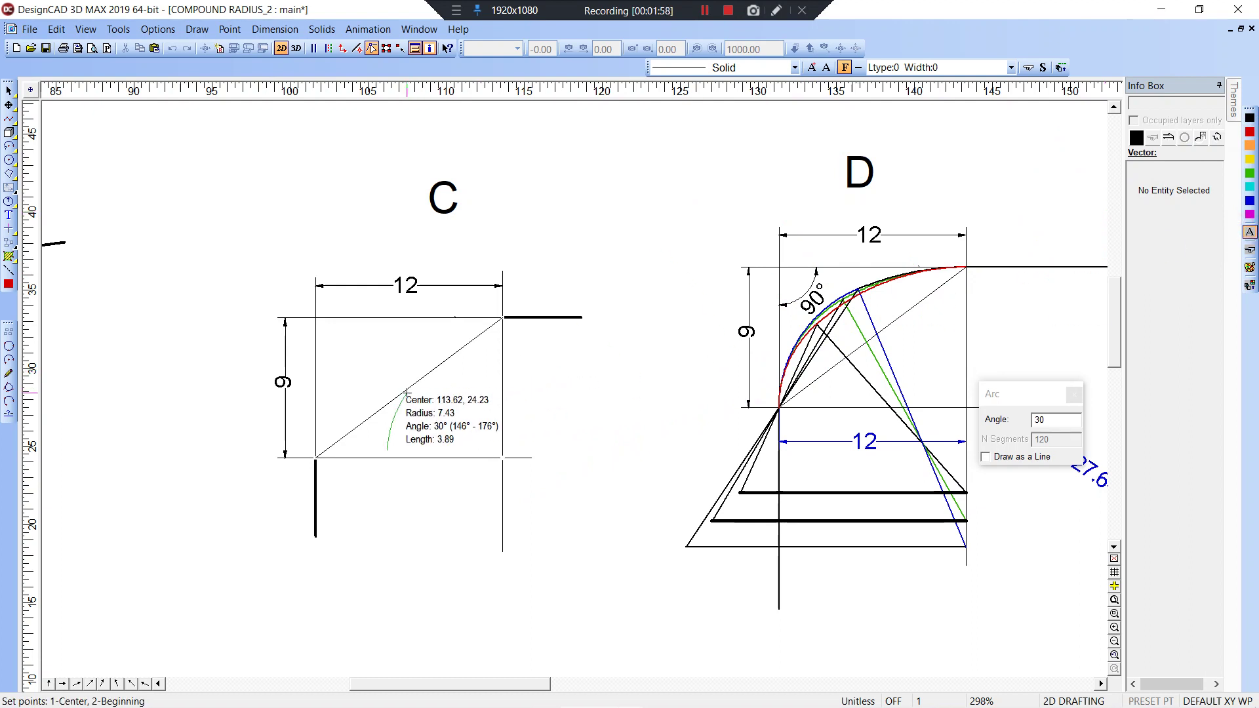
click(1040, 401)
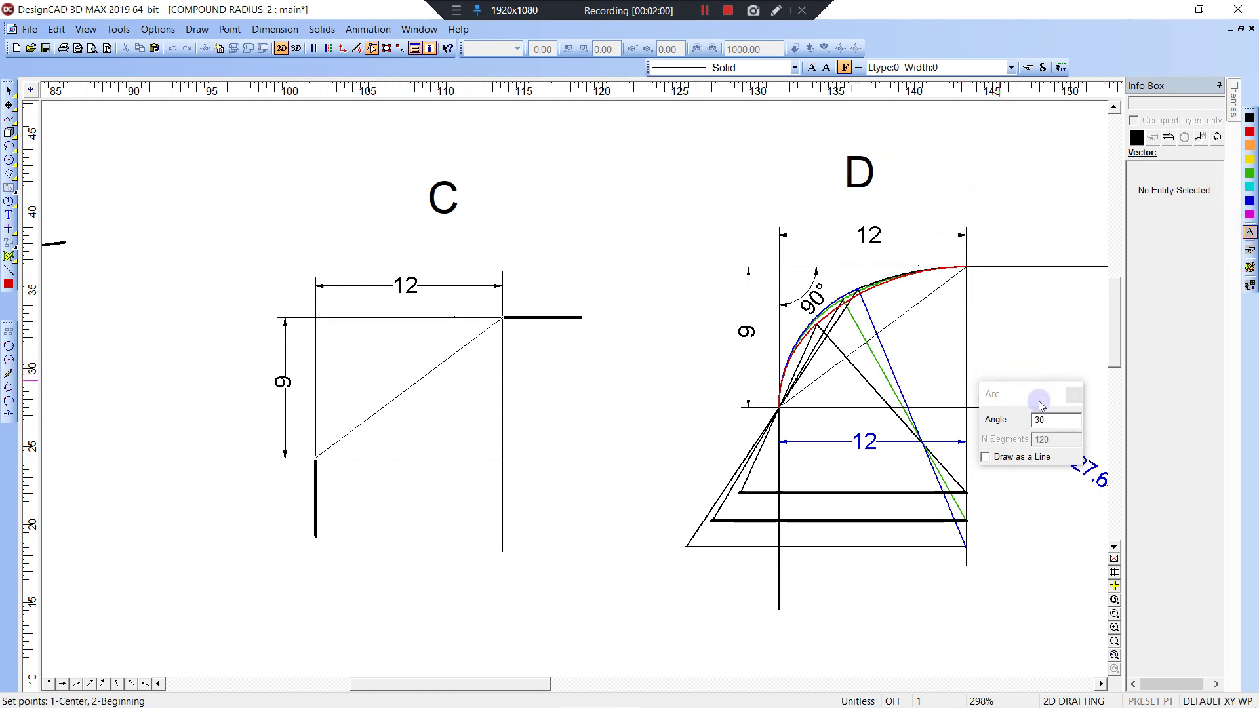
click(982, 423)
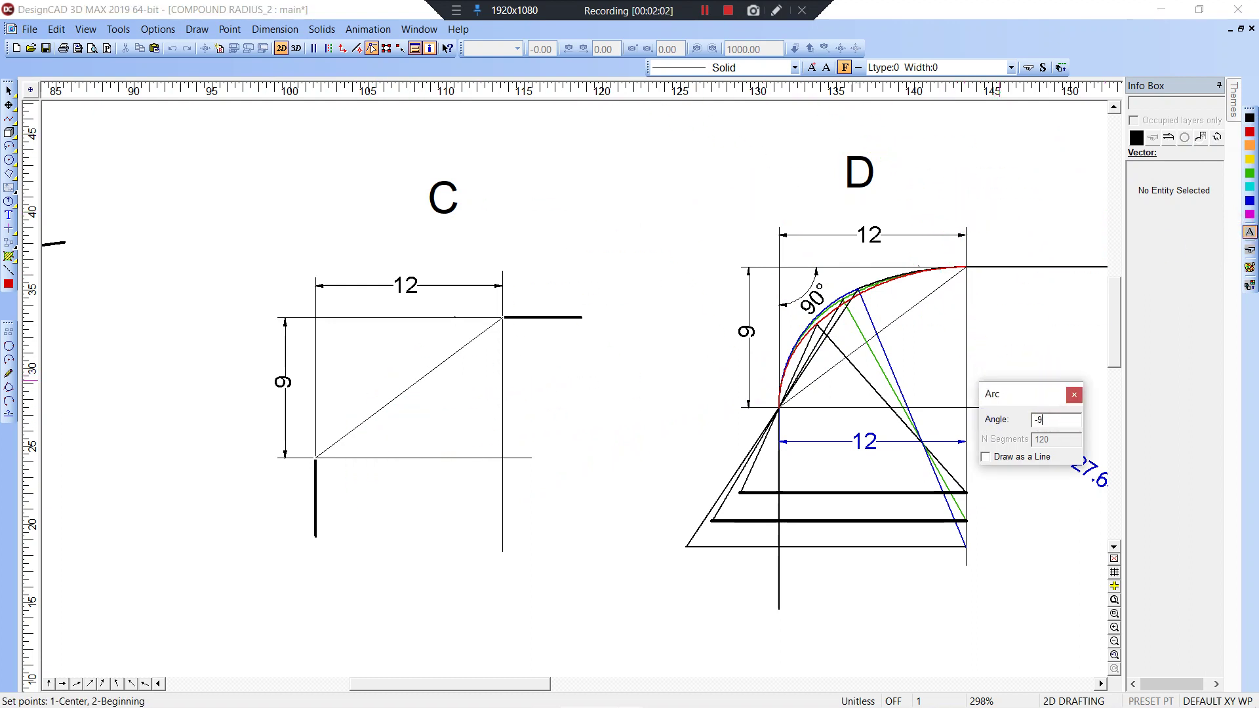
key(Return)
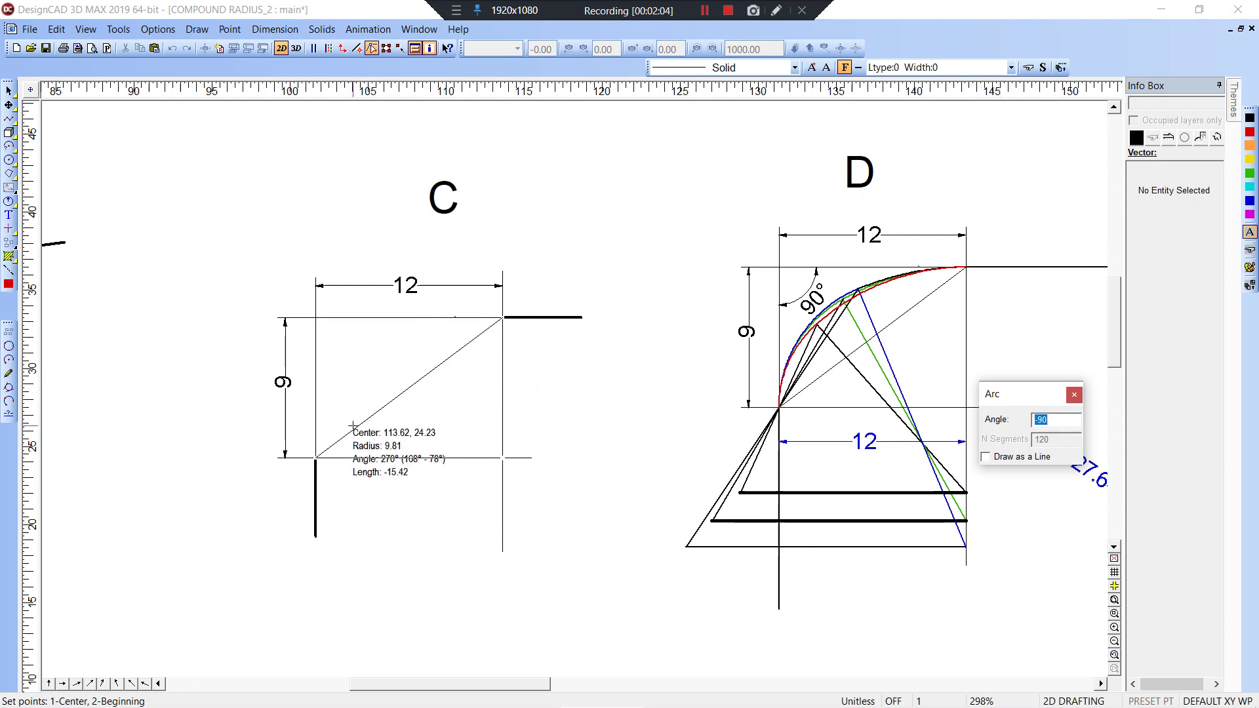
click(931, 67)
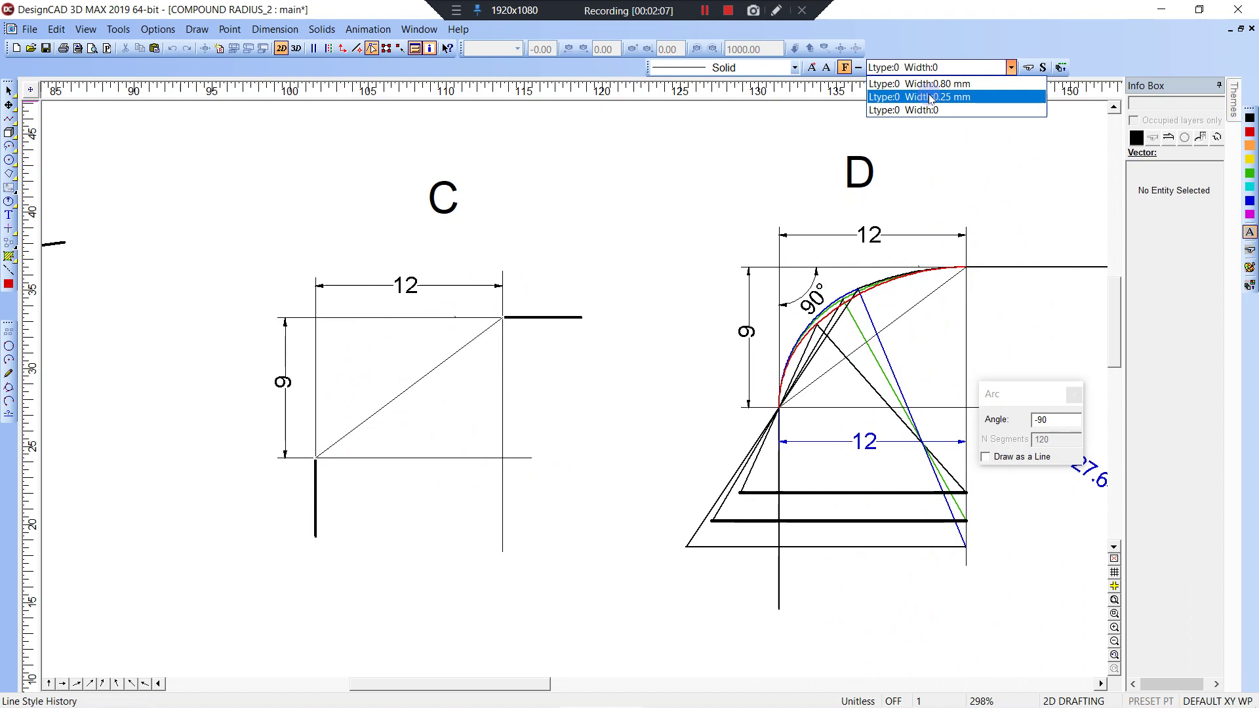
click(931, 97)
click(316, 458)
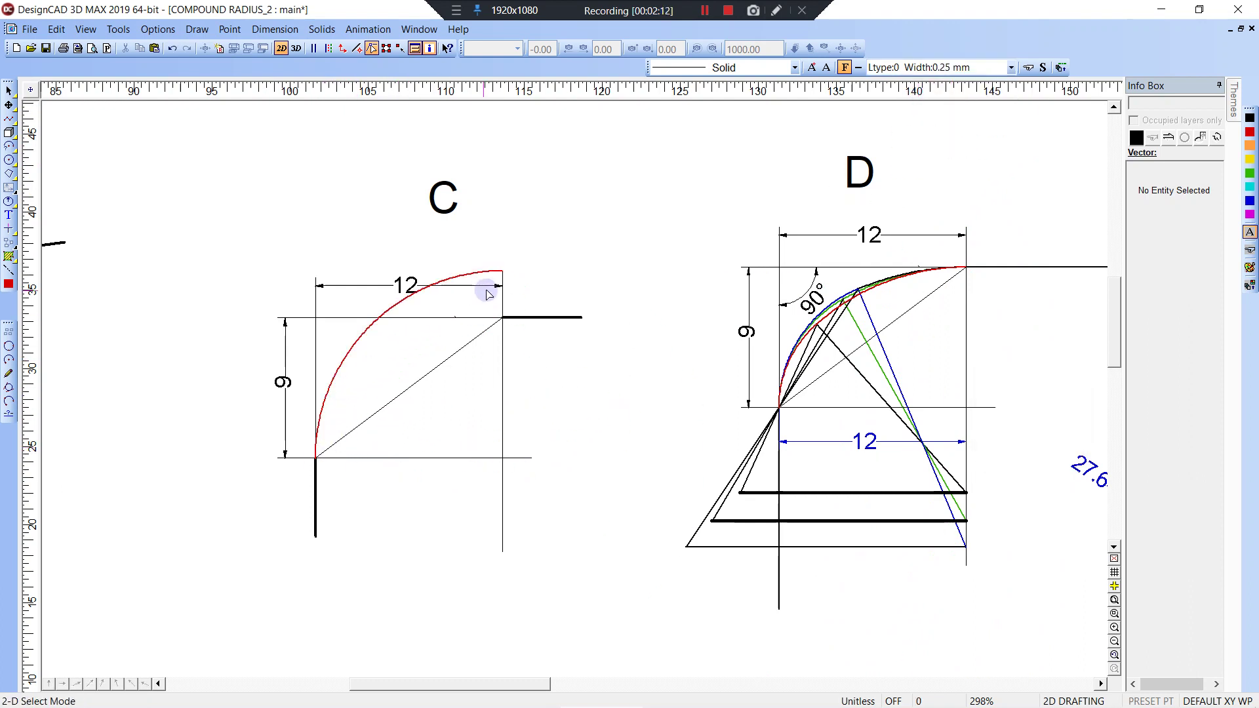
- Draw a red circle in figure C centred on the diagonal's upper end, with its radius reaching the red arc's upper end
key(t)
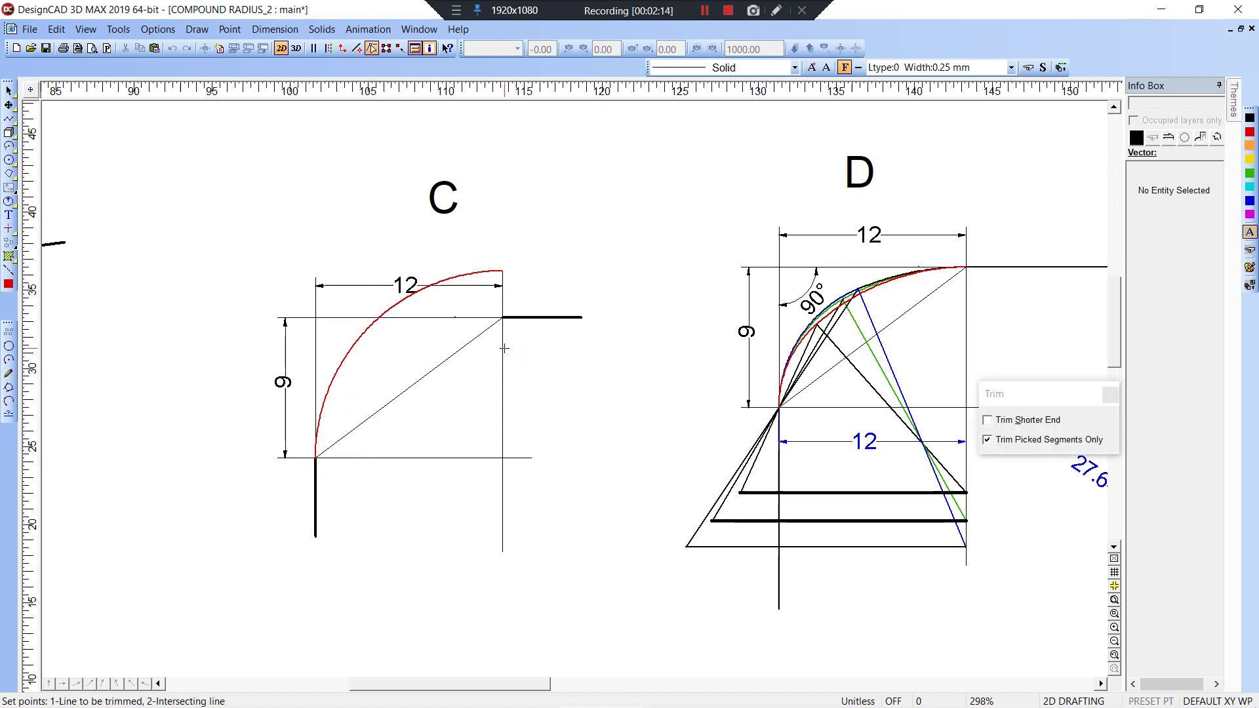
click(491, 273)
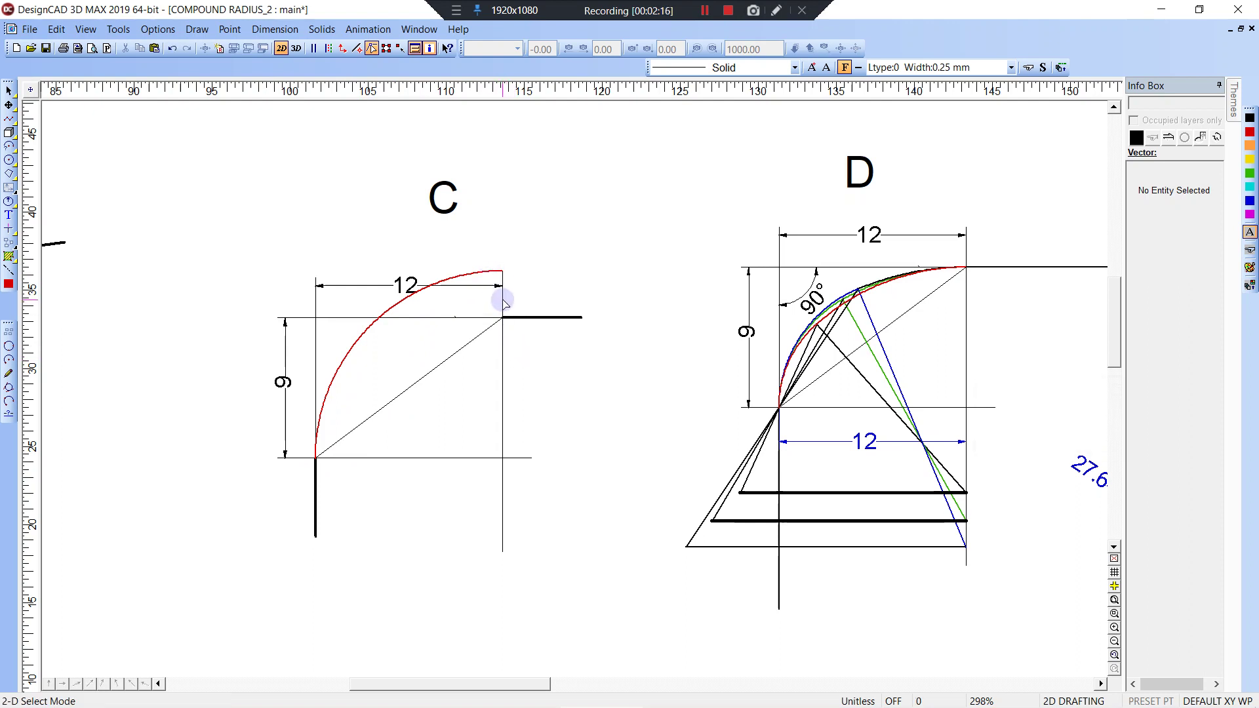
key(c)
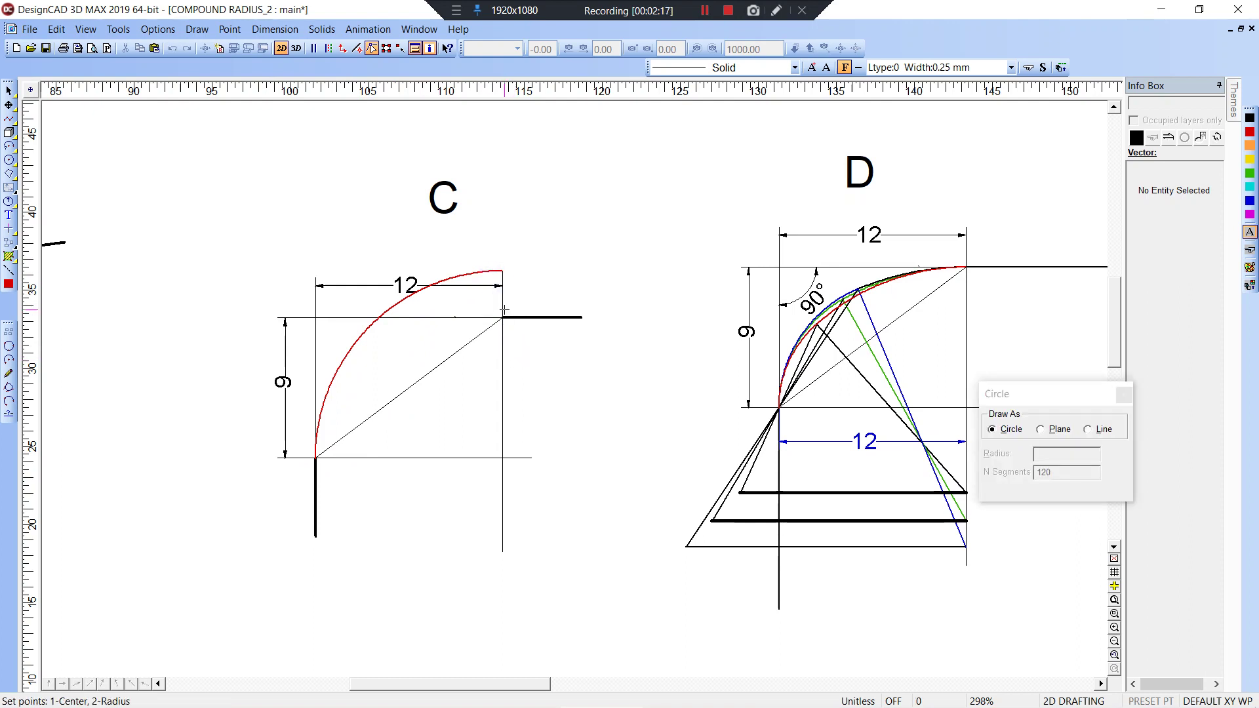
click(503, 318)
click(503, 272)
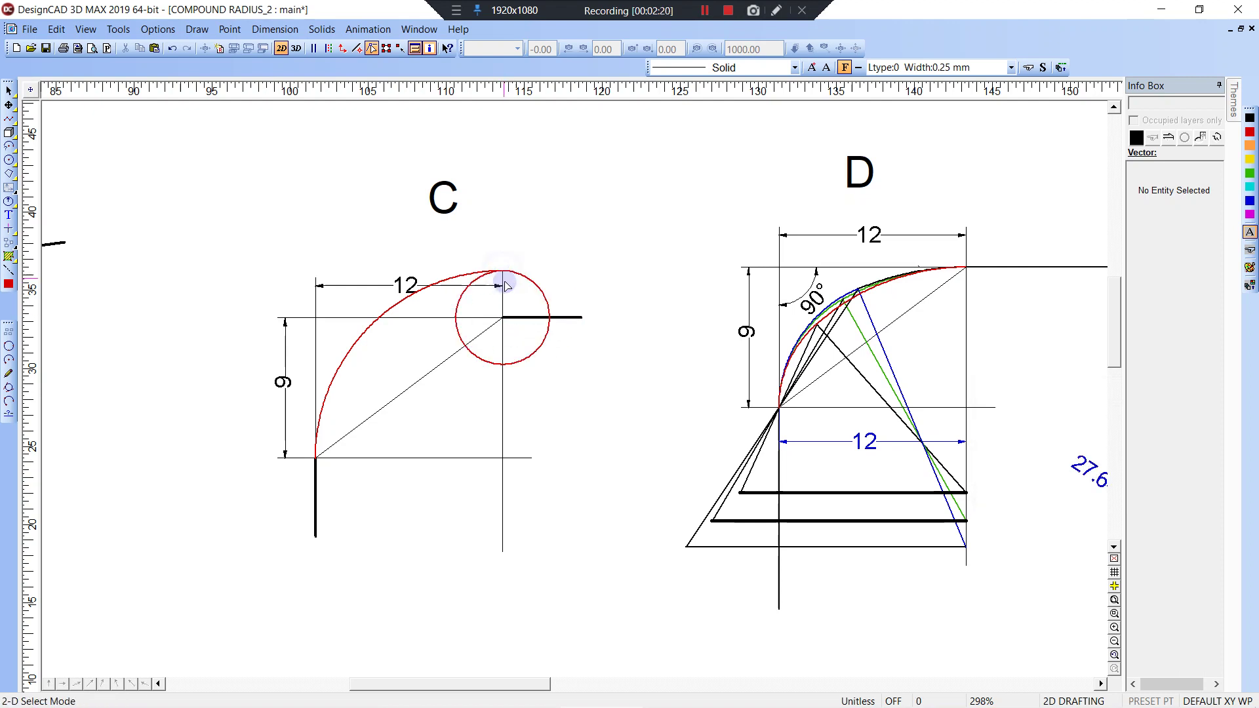
- Add a point to figure C's diagonal line where it crosses the red circle, and check it up close
click(453, 358)
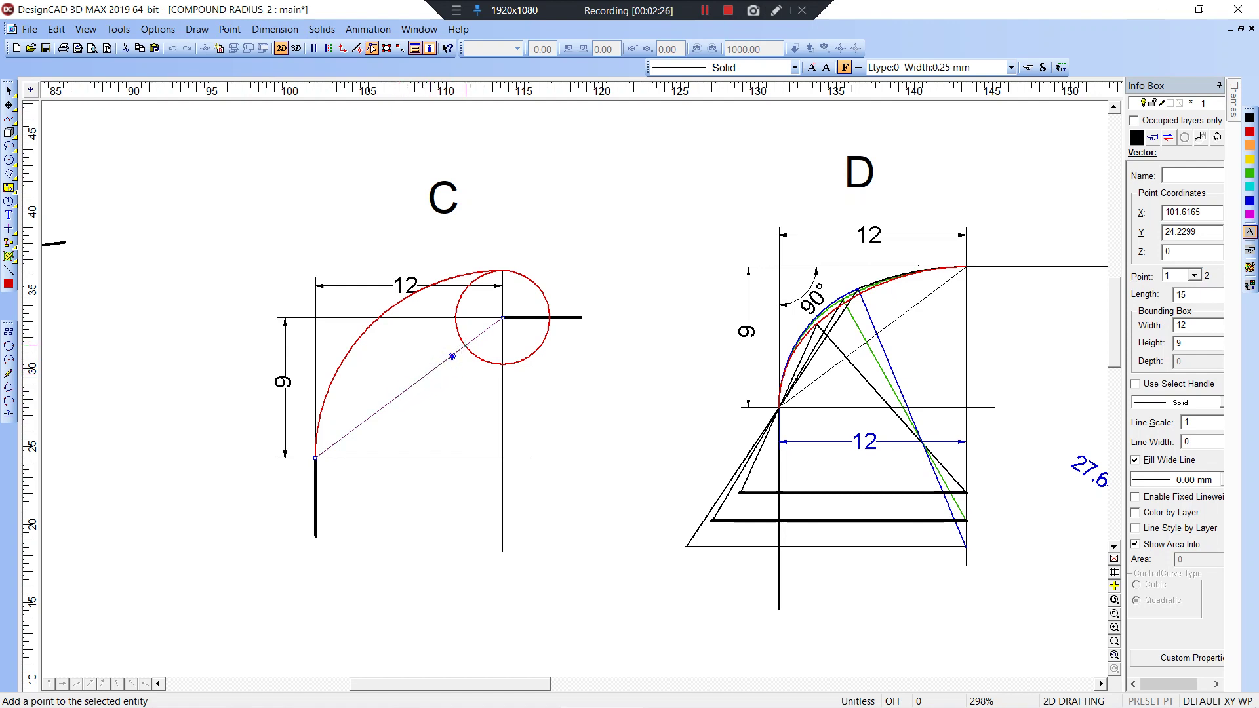
key(Escape)
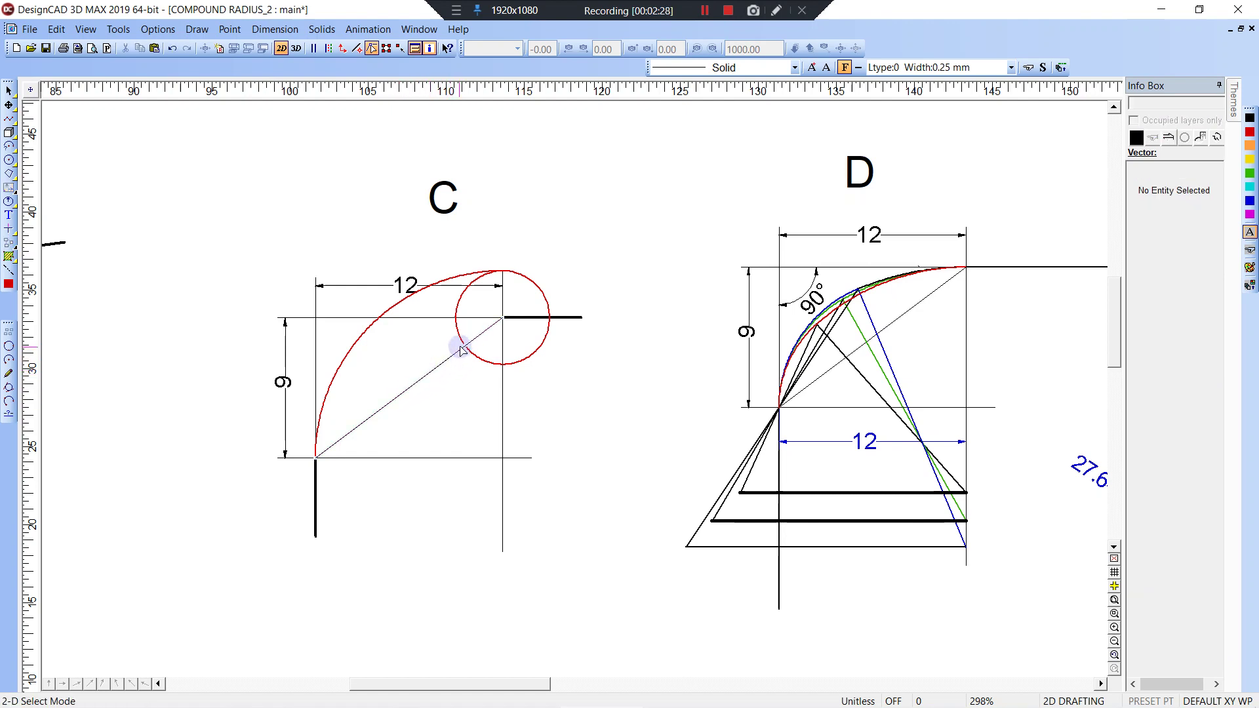
key(z)
click(276, 258)
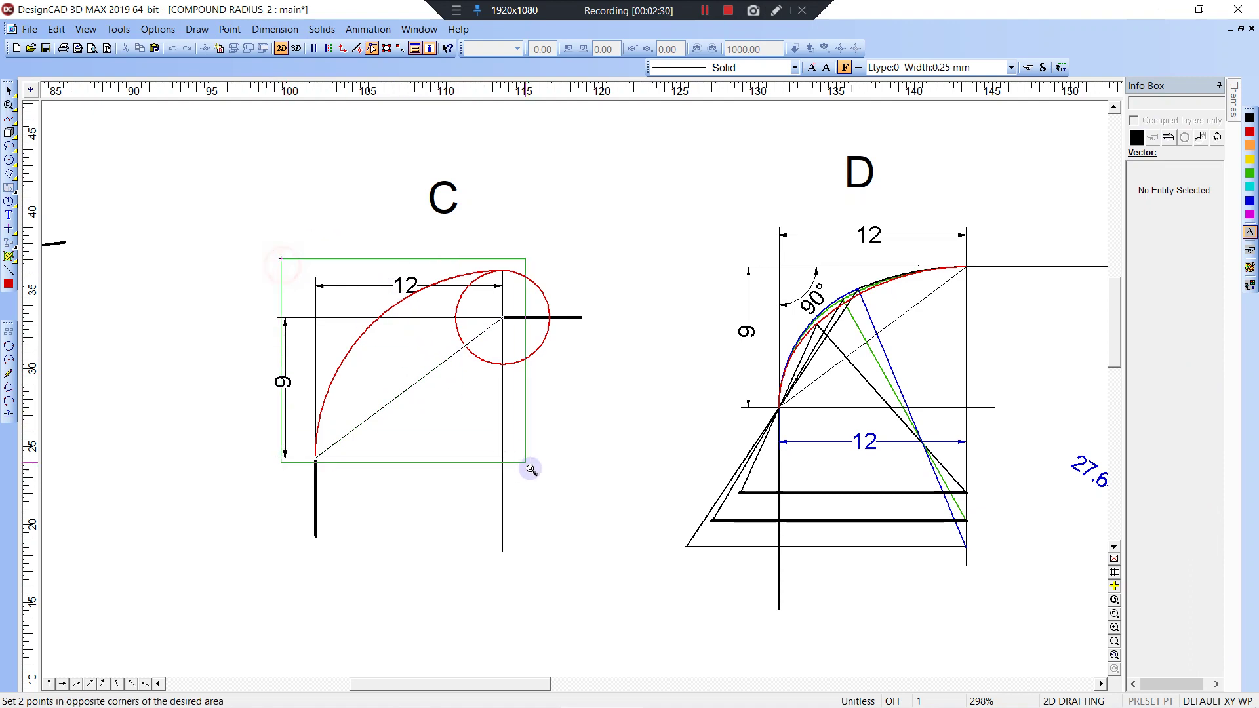
click(577, 497)
click(591, 363)
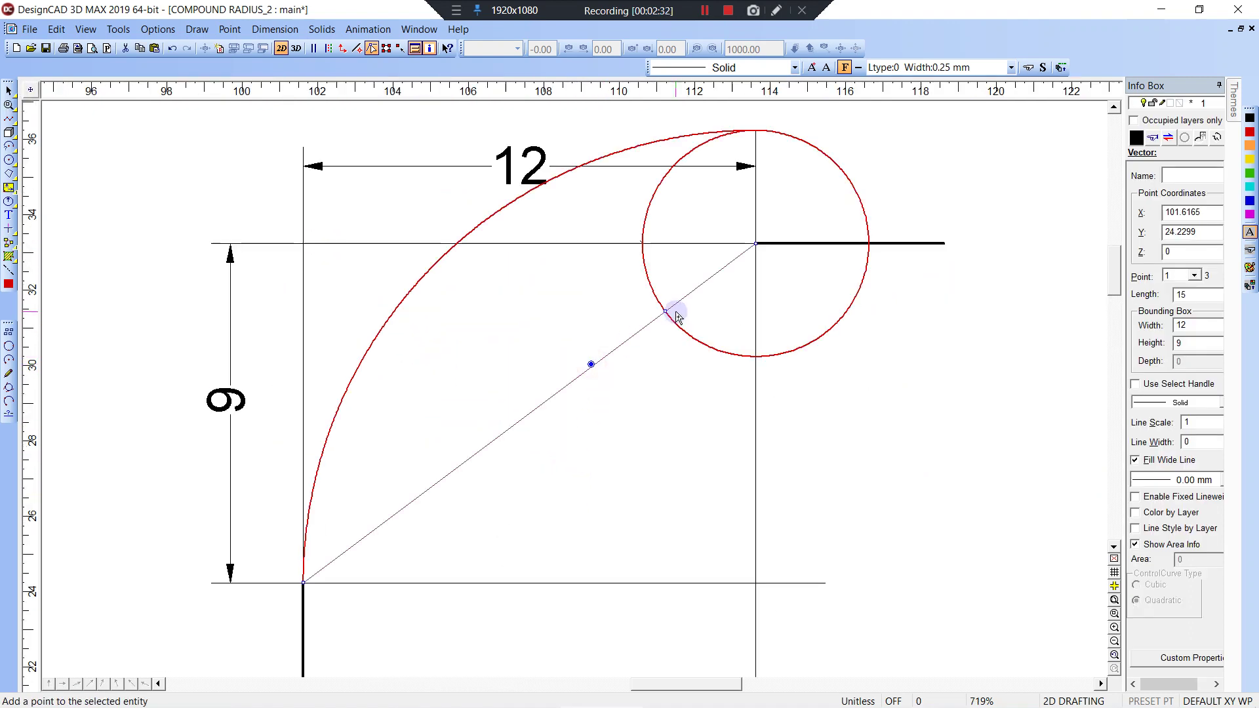
key(Escape)
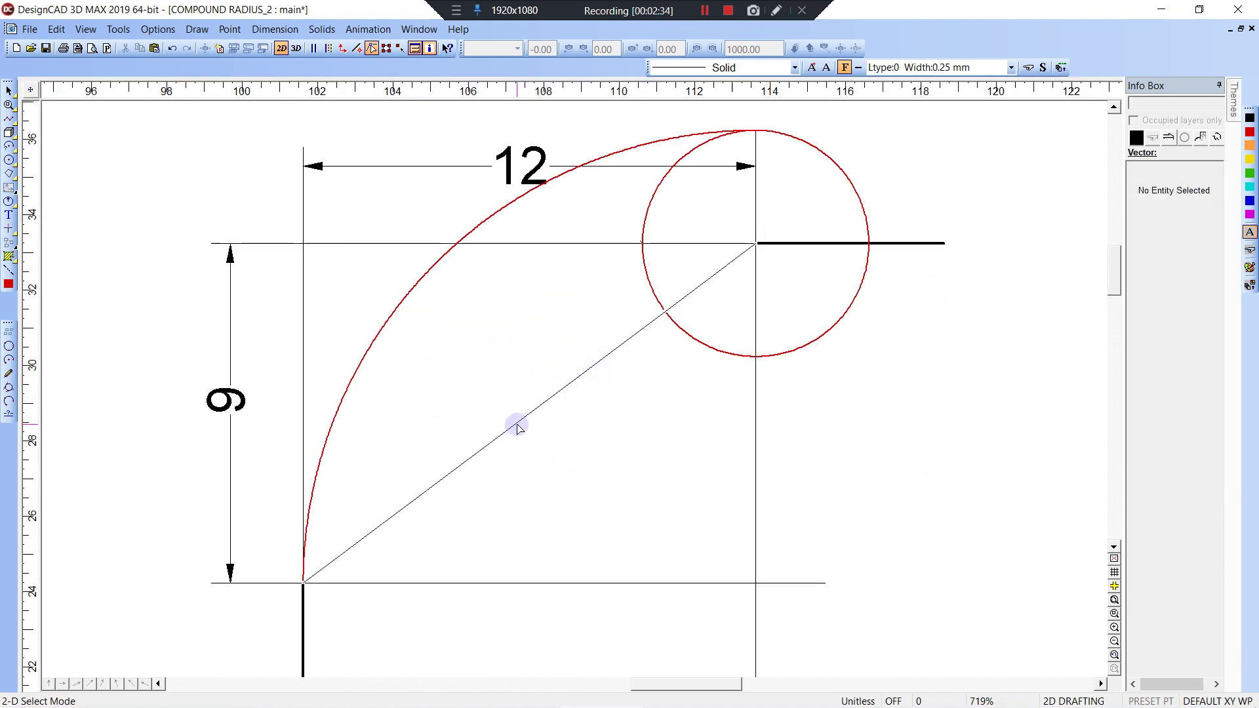
- Draw a red line about 11.5 units long perpendicular to figure C's diagonal, starting midway between its lower end and the circle crossing
key(l)
click(484, 447)
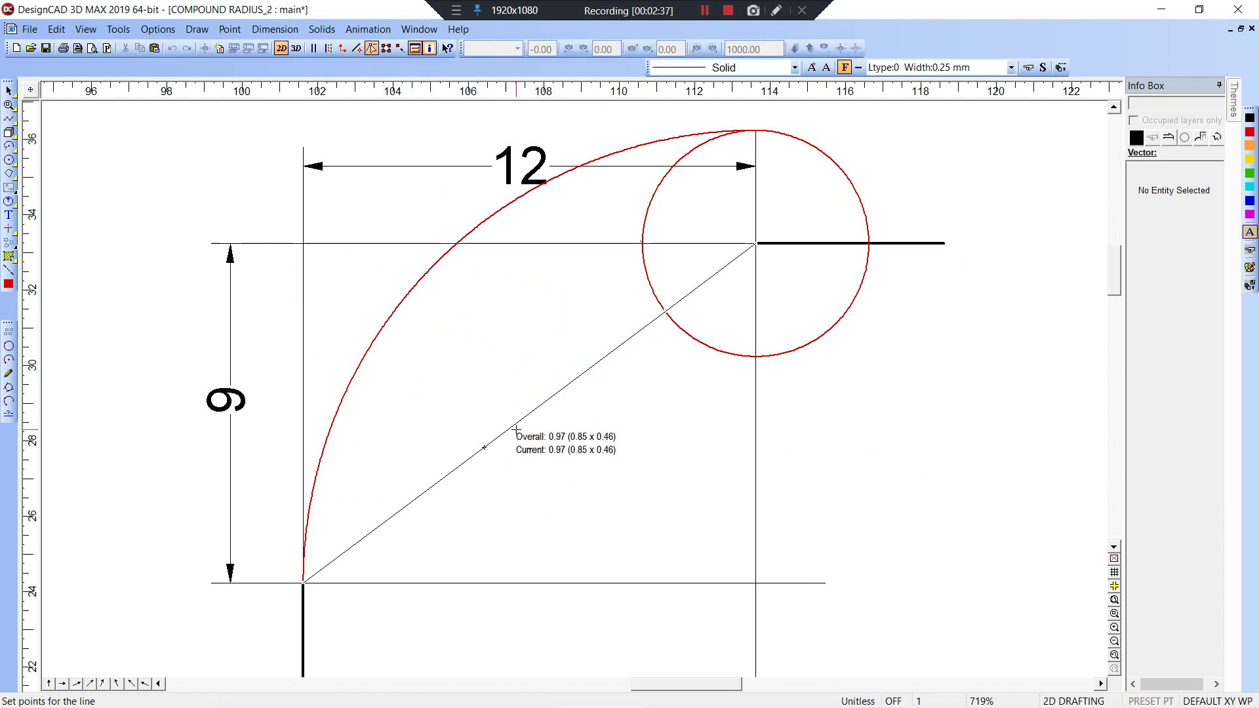
scroll(518, 420, down, 3)
scroll(575, 388, down, 1)
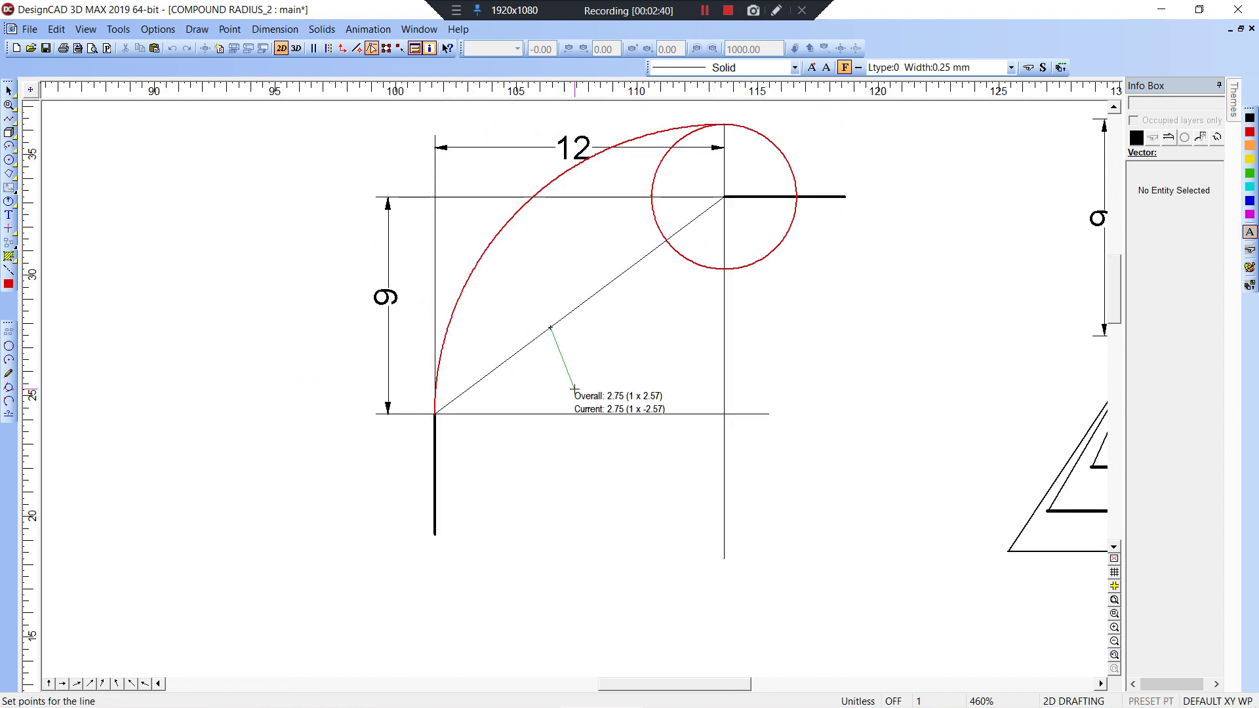
right_click(597, 384)
key(Return)
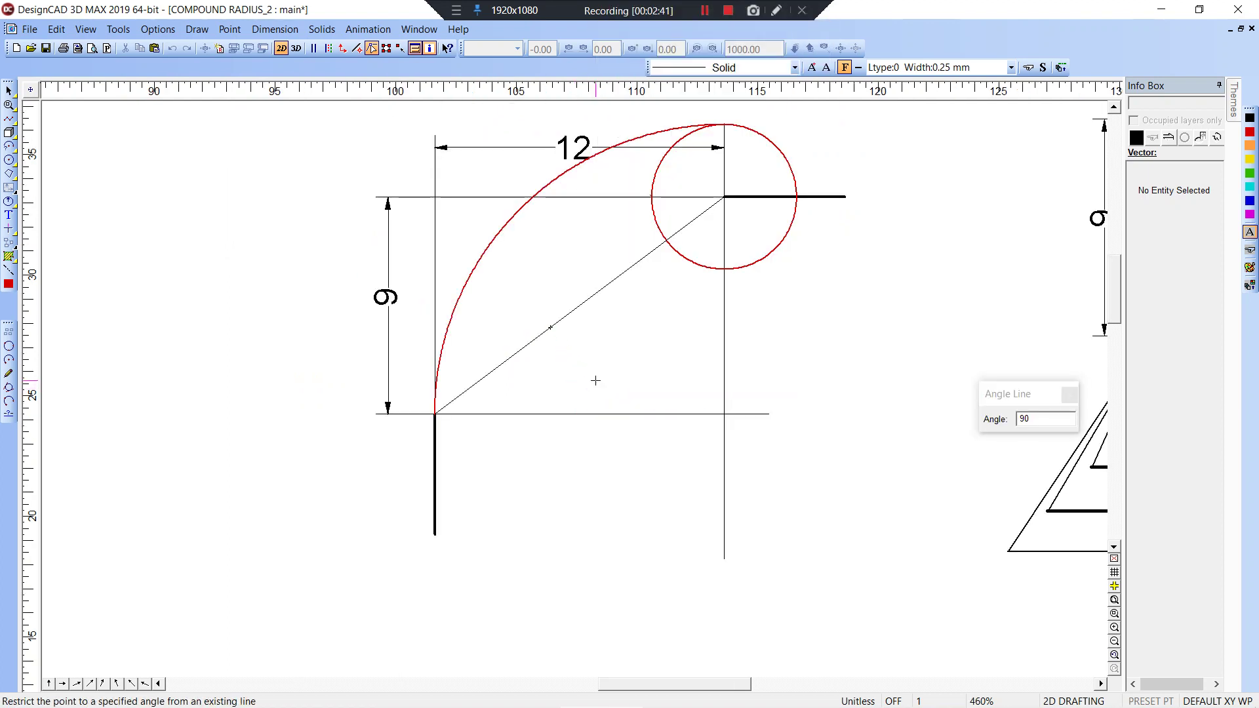
click(555, 323)
click(718, 549)
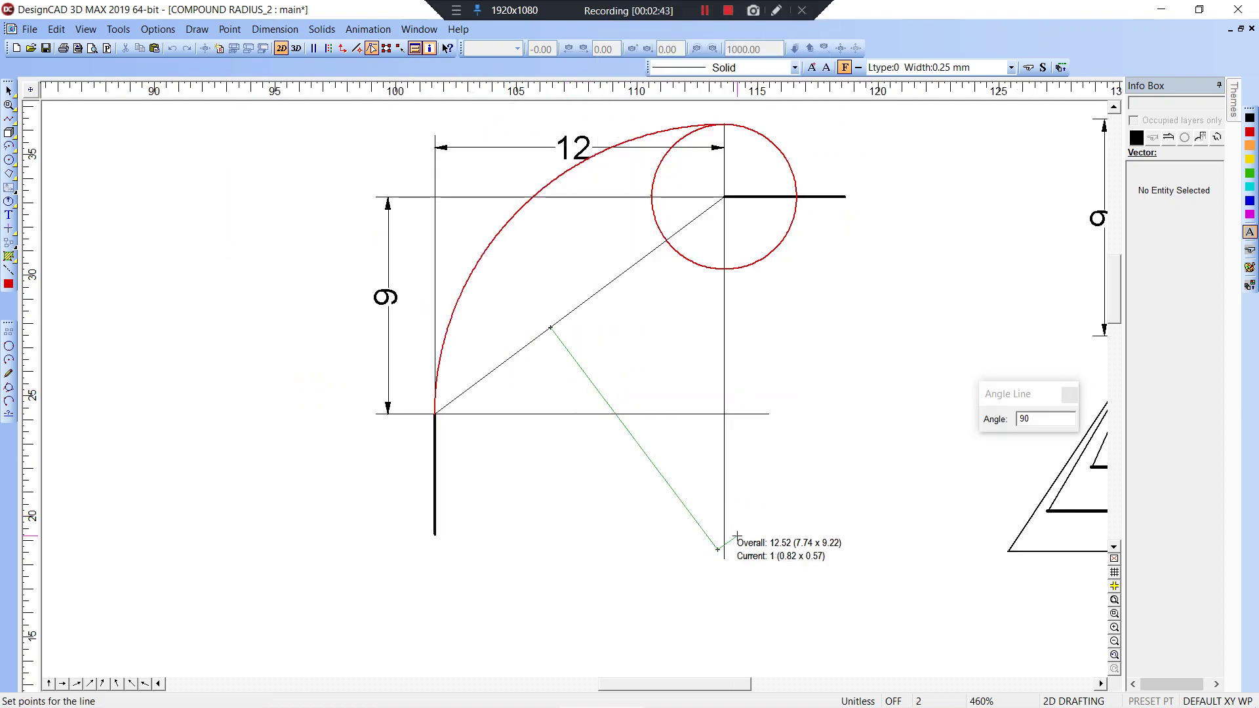
- Extend the lower end of the red perpendicular line to figure C's vertical construction line with Trim
key(t)
click(711, 538)
click(722, 528)
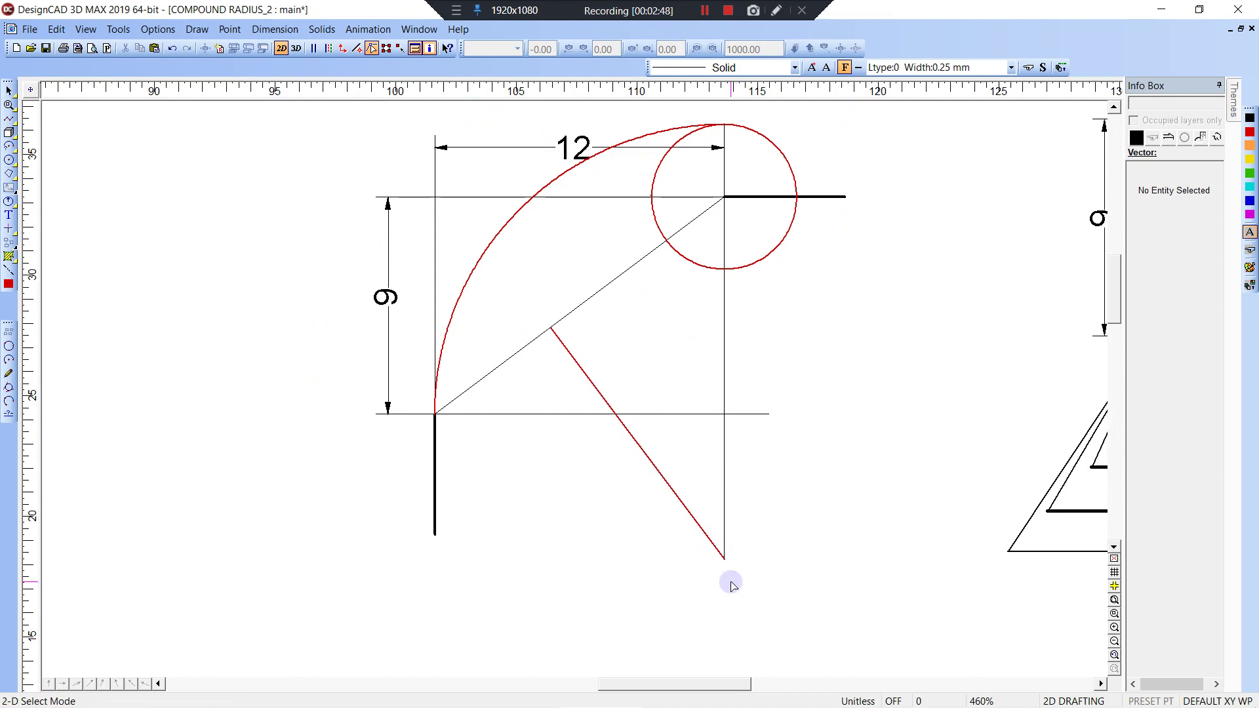
- Draw a red 50° arc centred on the perpendicular line's lower end, starting at the diagonal's upper end
key(a)
click(725, 559)
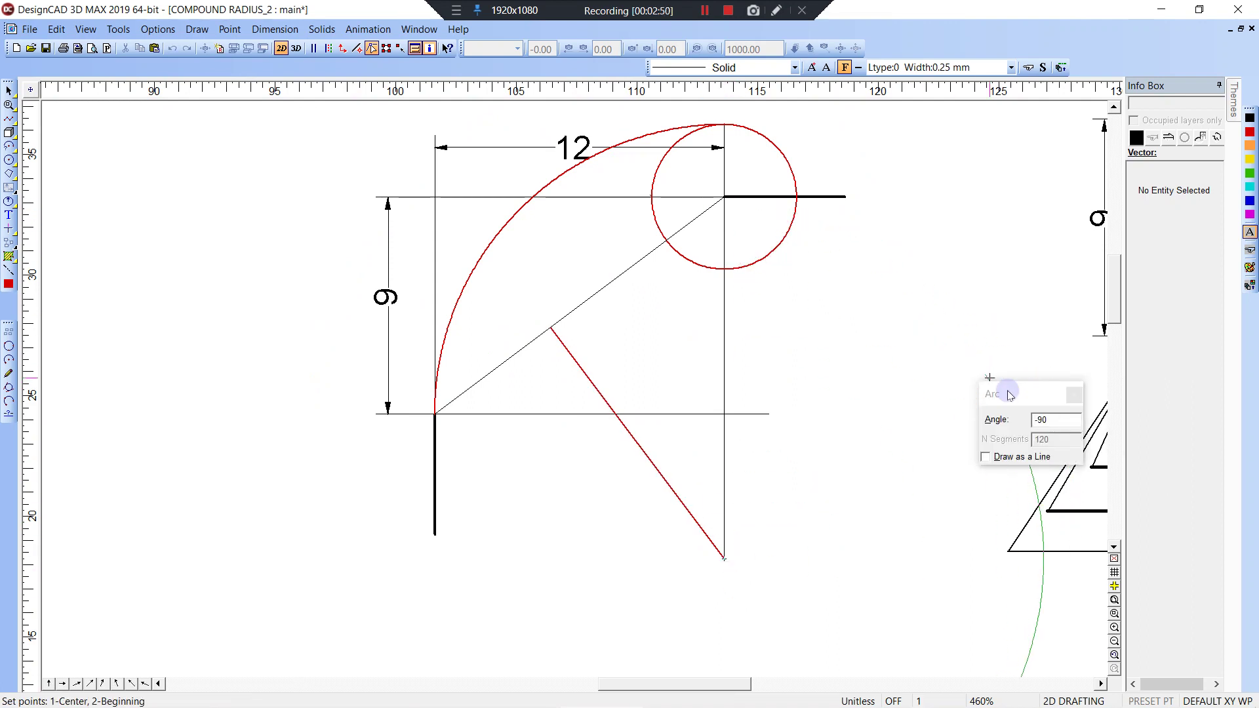
click(1058, 419)
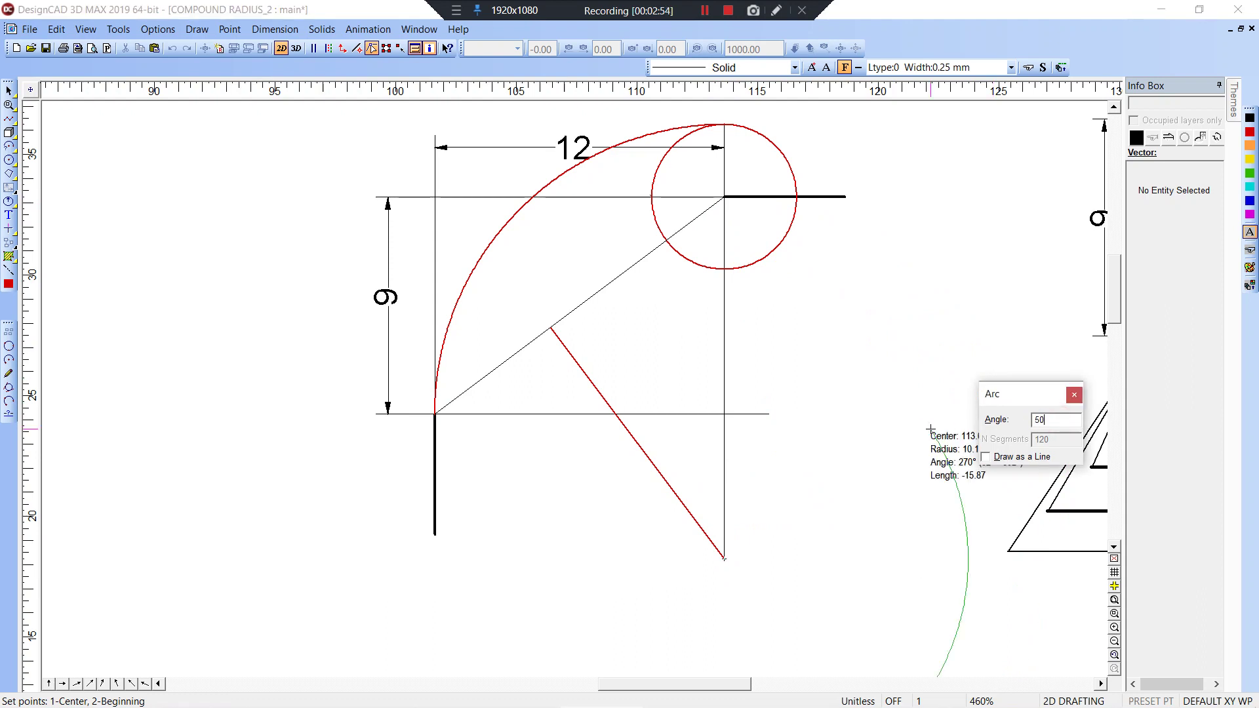
key(Return)
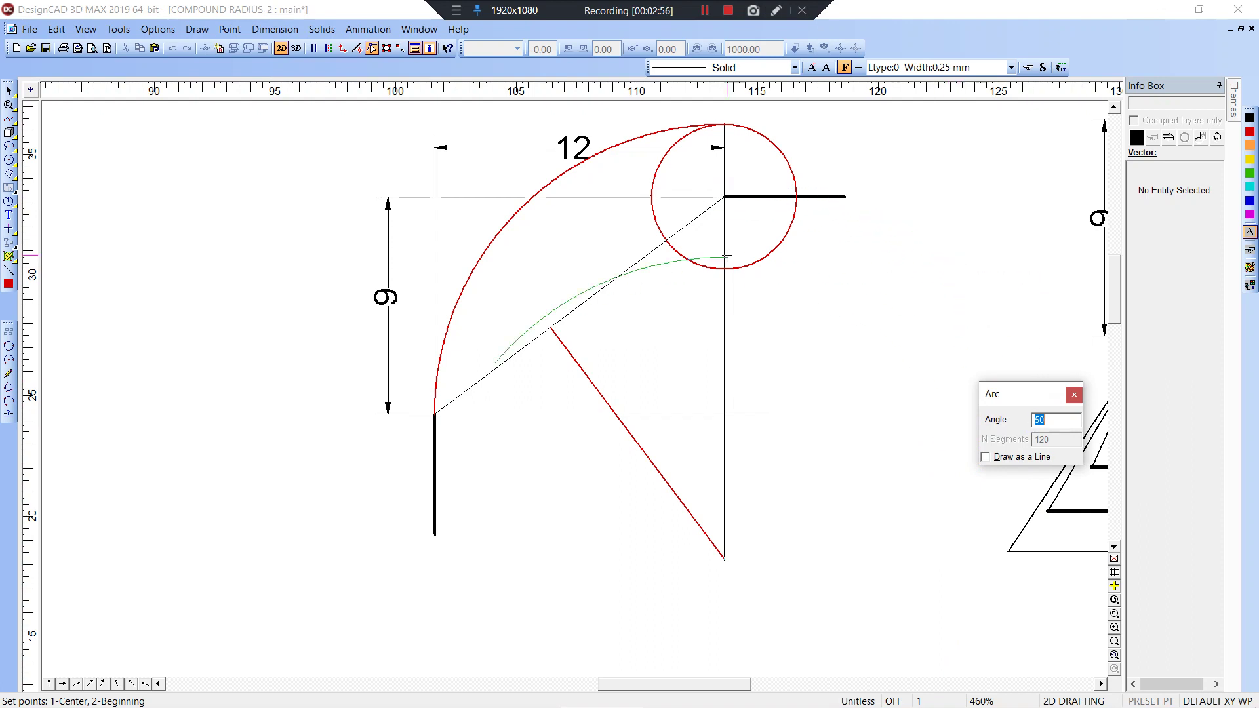
click(707, 209)
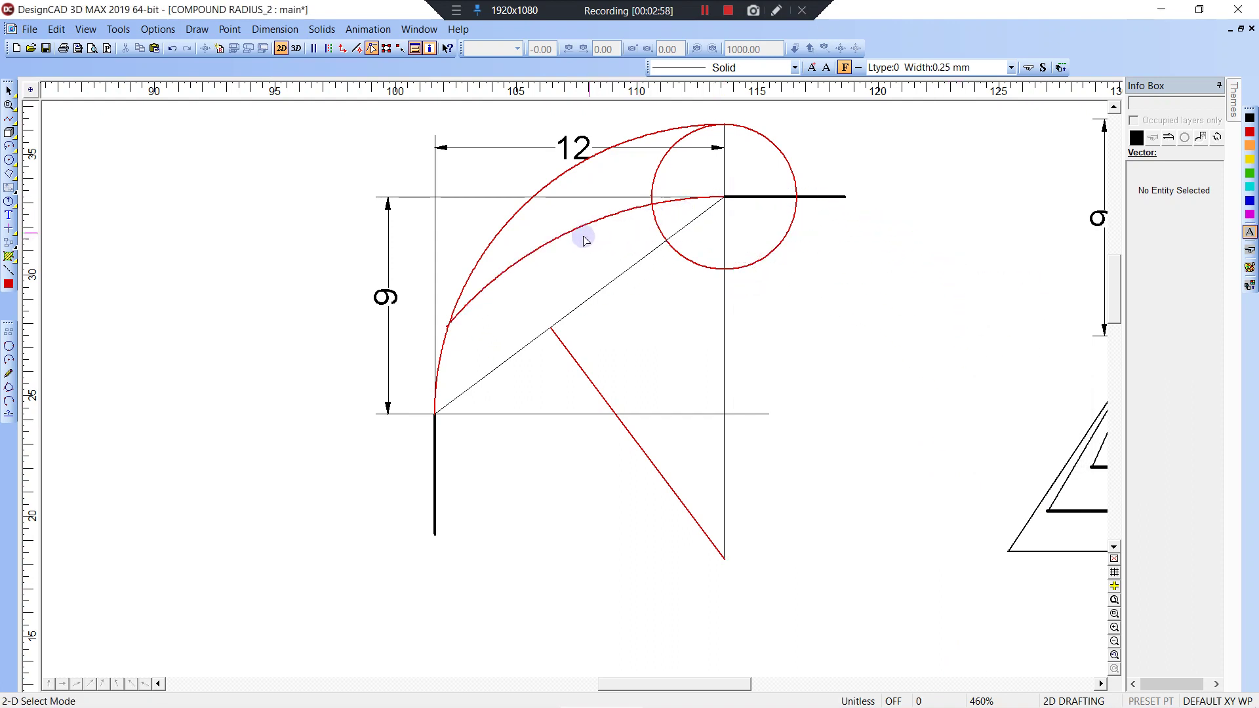
- Trim the inner red arc and extend the perpendicular line's upper end so that the two meet in a corner
key(t)
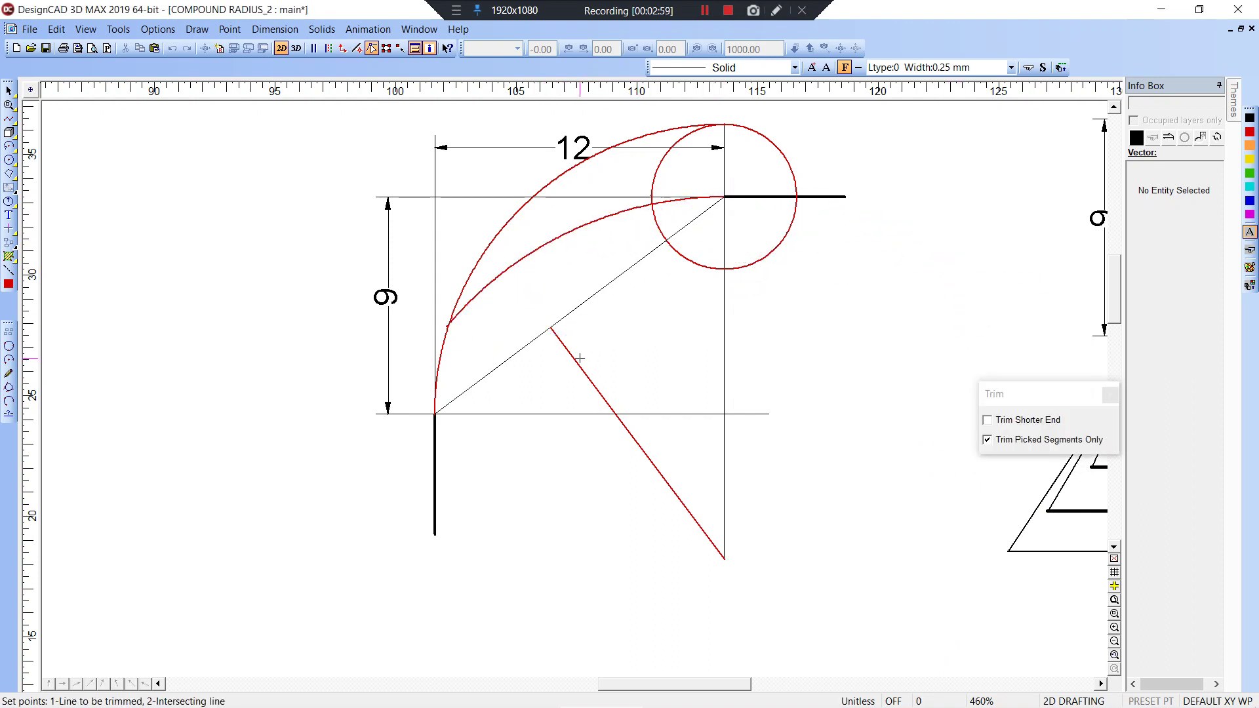
click(547, 232)
click(525, 286)
click(618, 211)
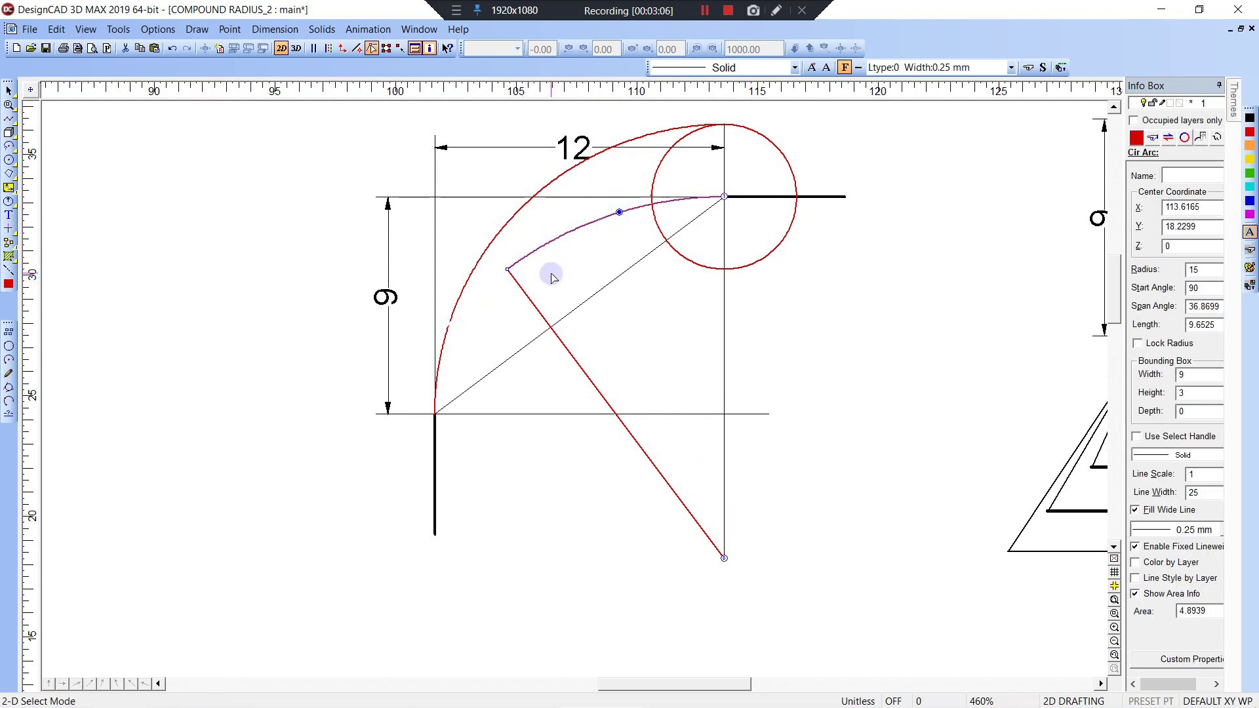
click(543, 294)
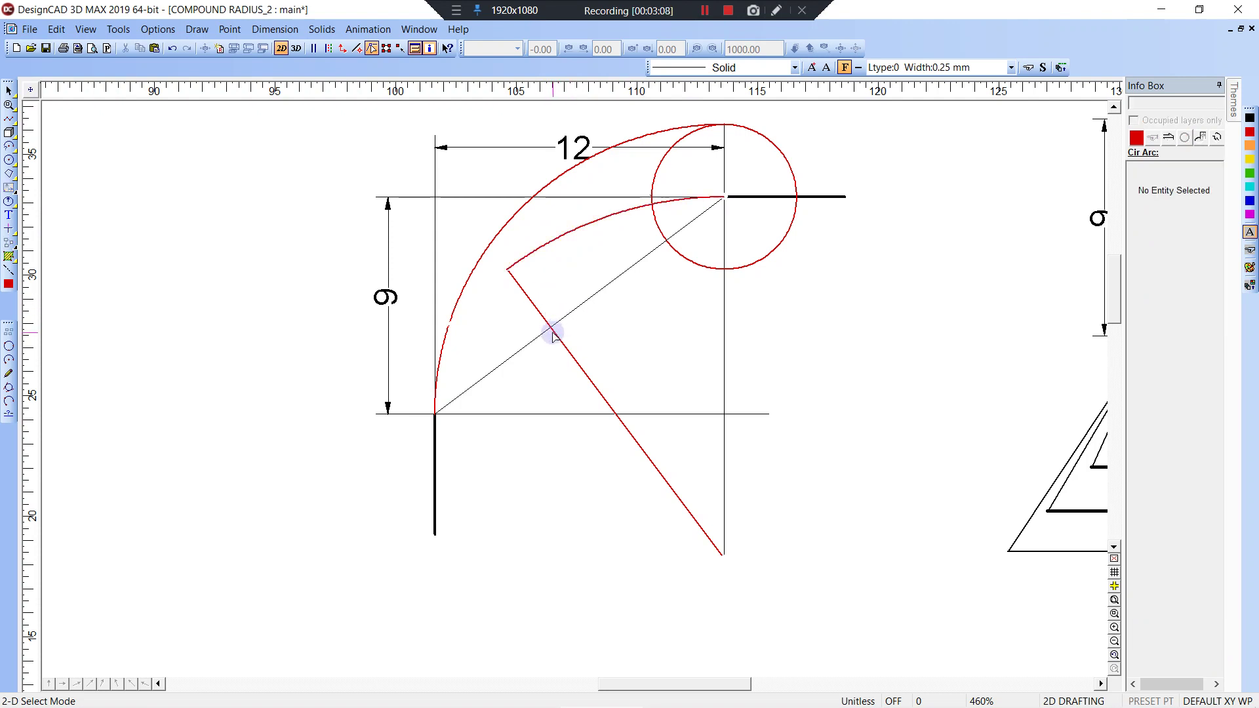
- Dimension the diagonal from its lower end to the perpendicular line, and from there to the circle crossing
key(d)
right_click(437, 413)
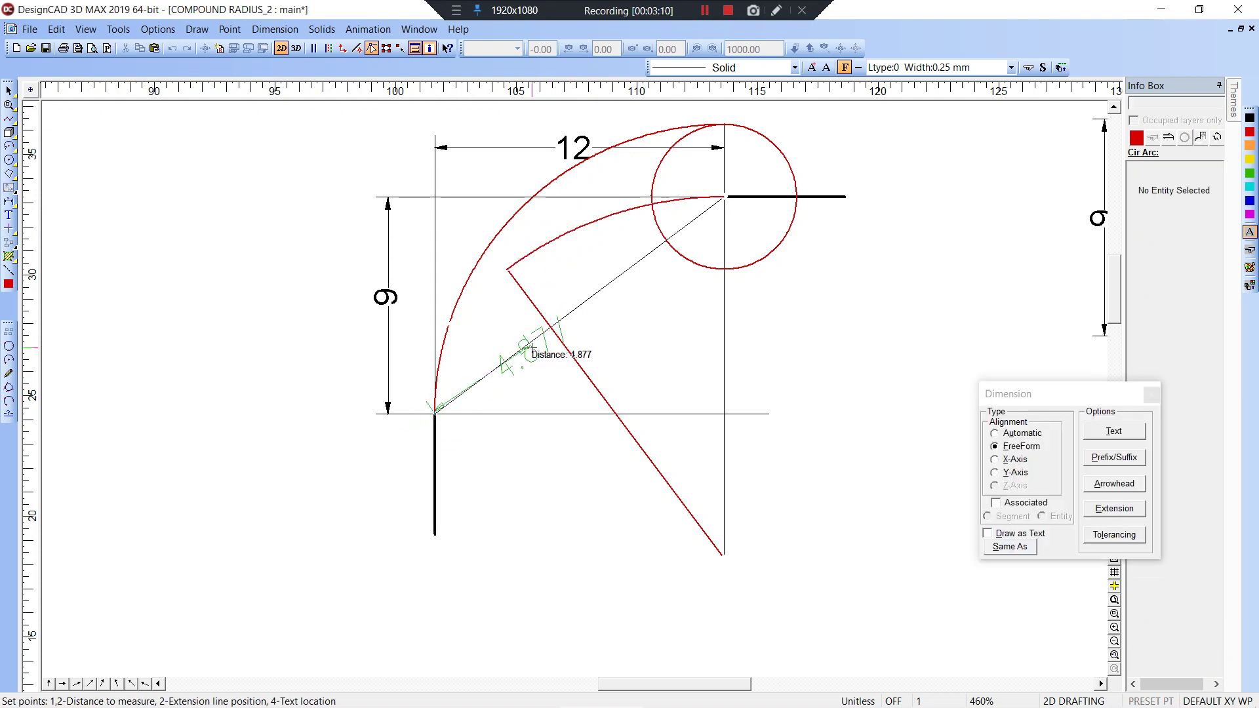
right_click(518, 257)
click(551, 327)
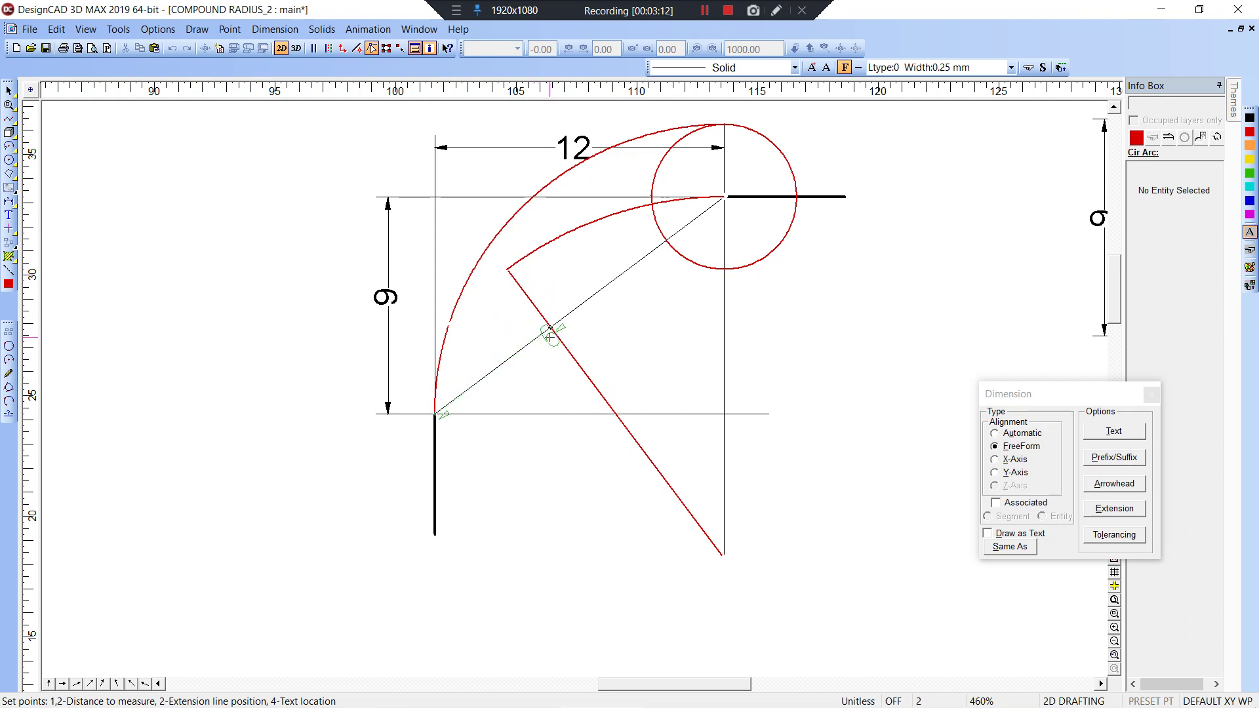
double_click(515, 382)
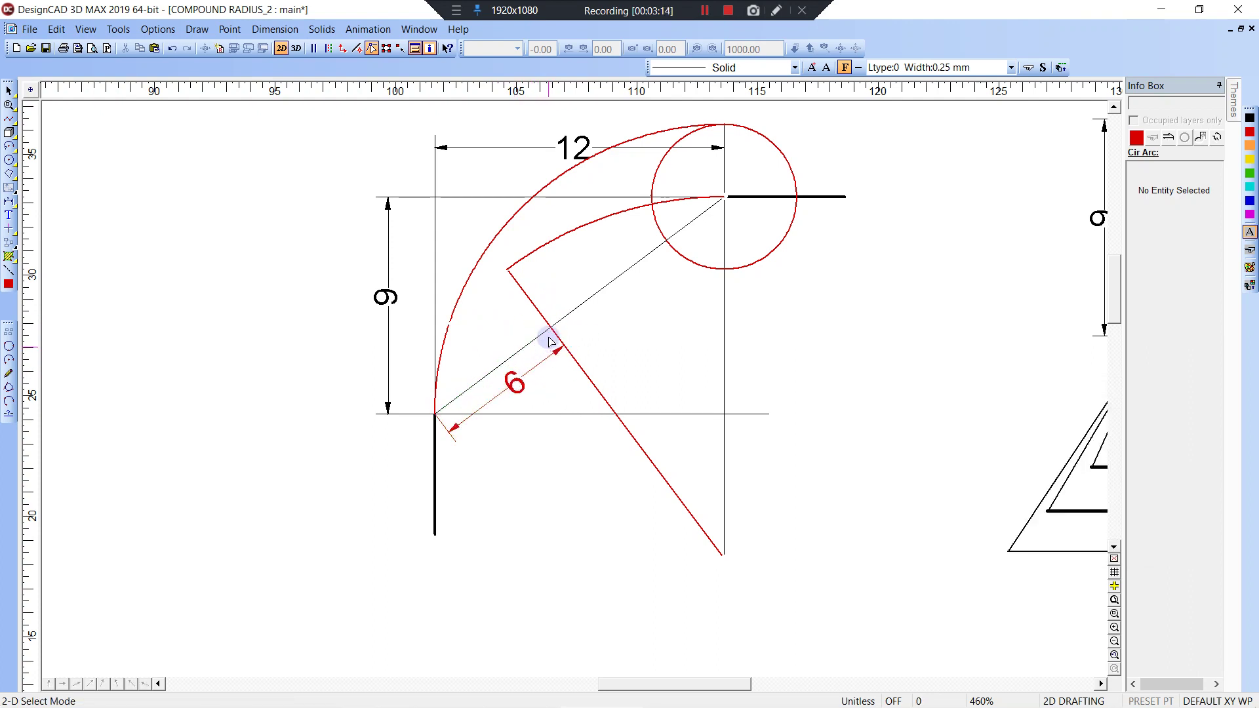
key(ctrl+d)
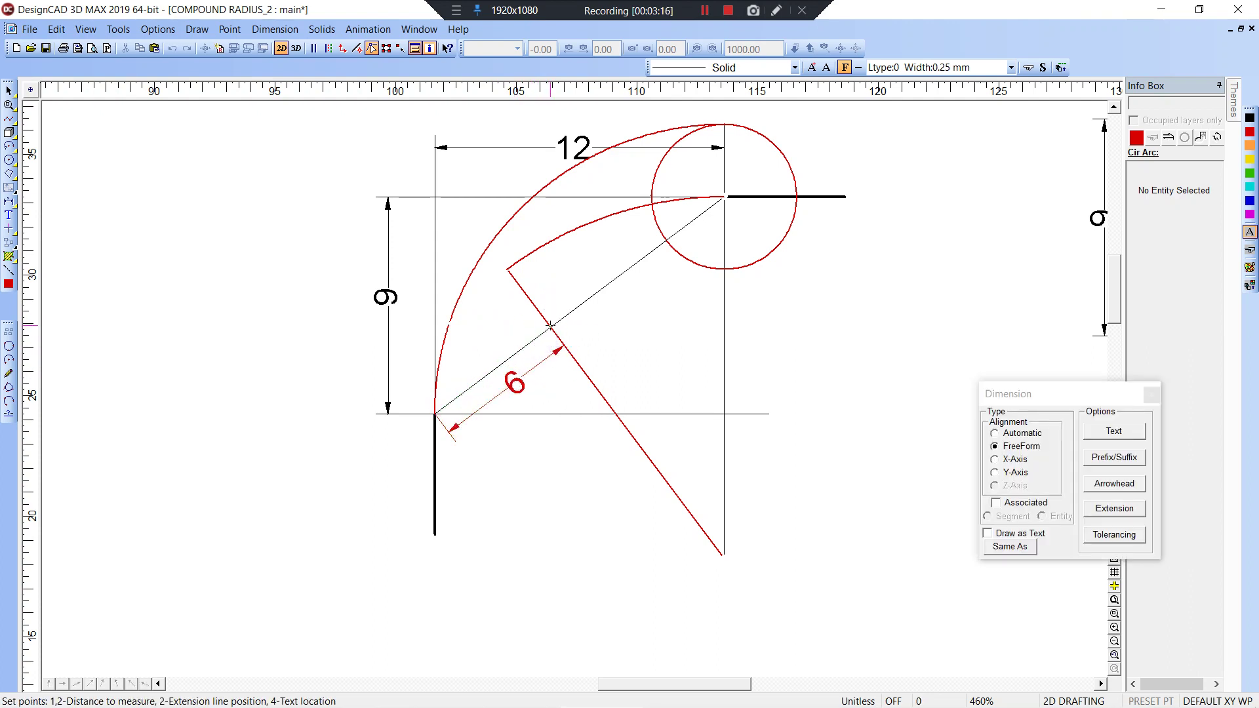
click(667, 240)
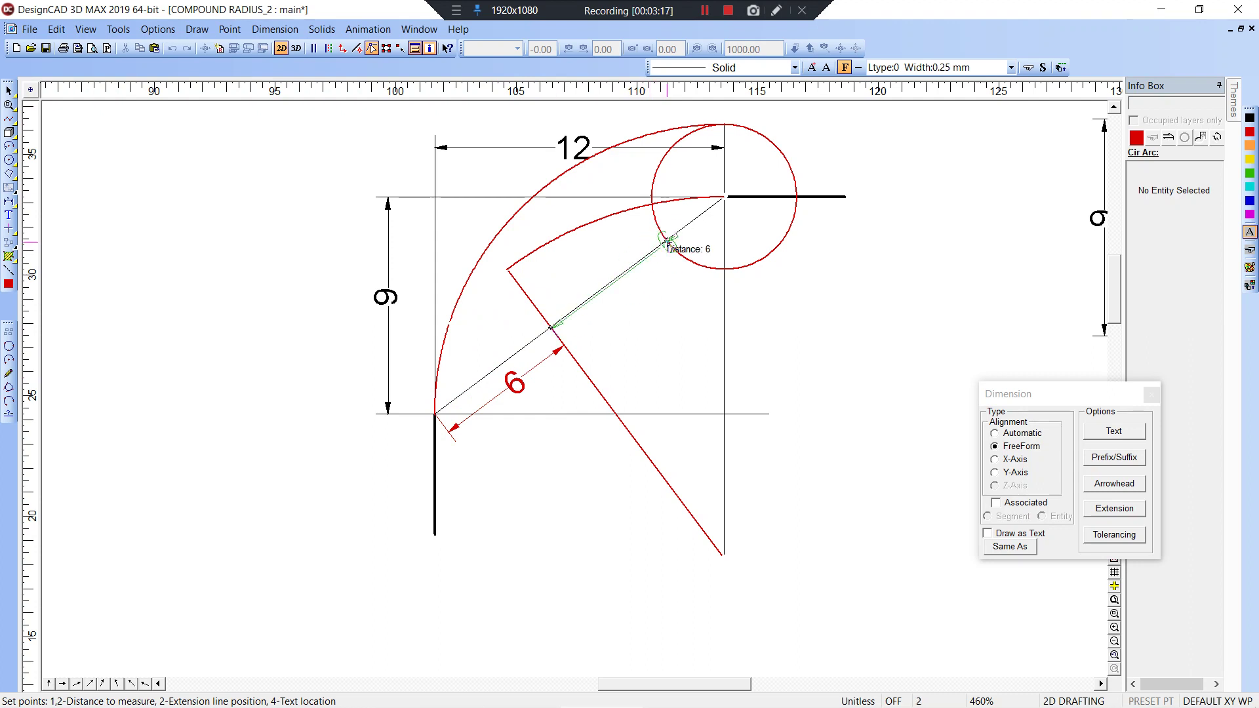
click(628, 305)
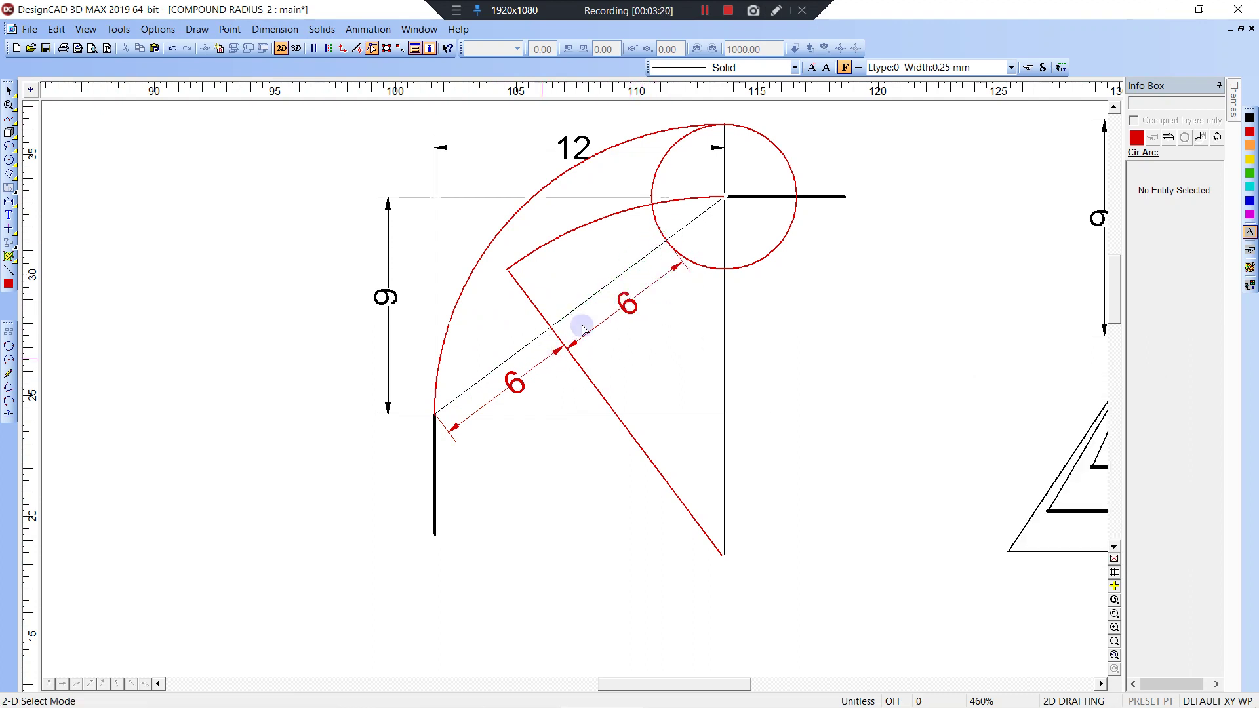
- Delete the two red dimensions along figure C's diagonal
click(537, 368)
key(Delete)
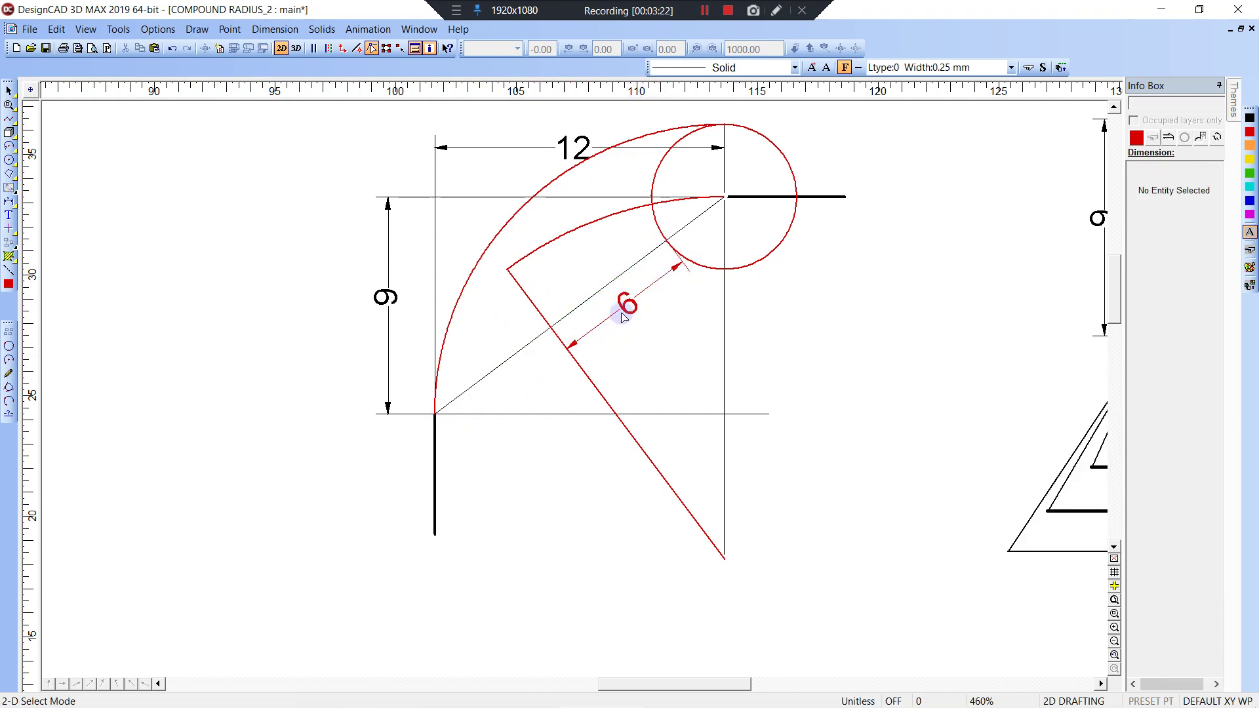
click(622, 310)
key(Delete)
click(561, 345)
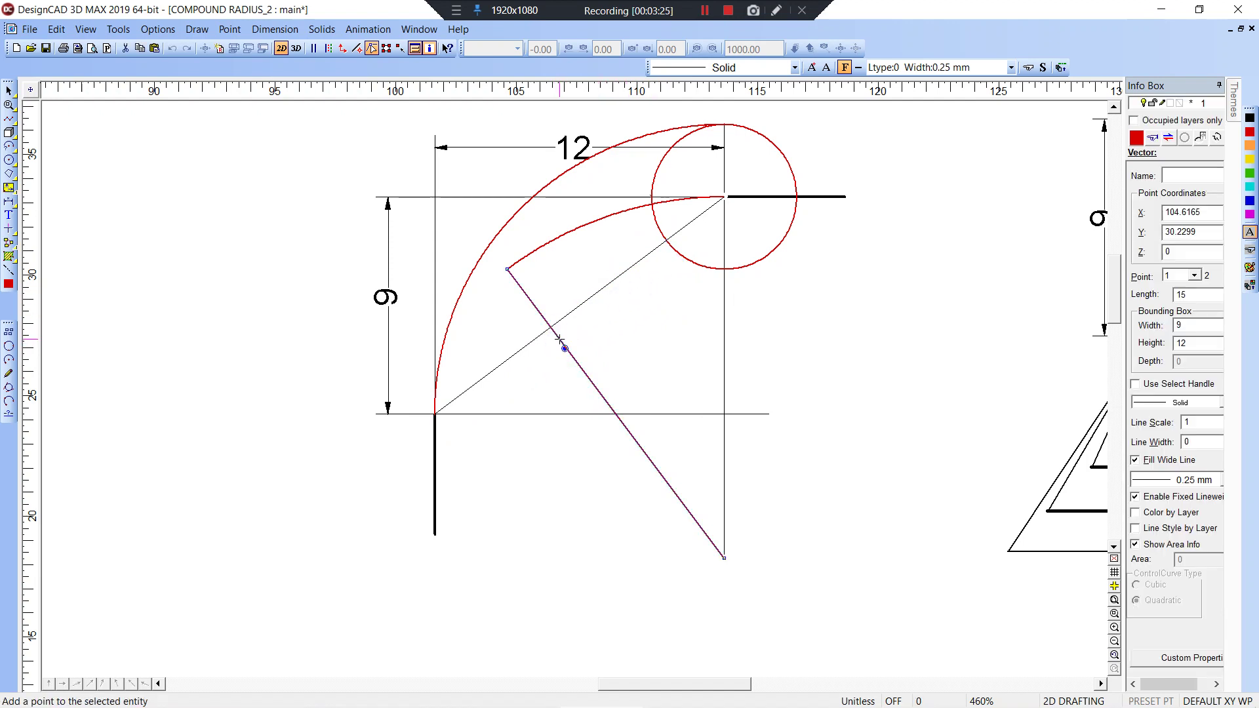
key(Escape)
click(622, 334)
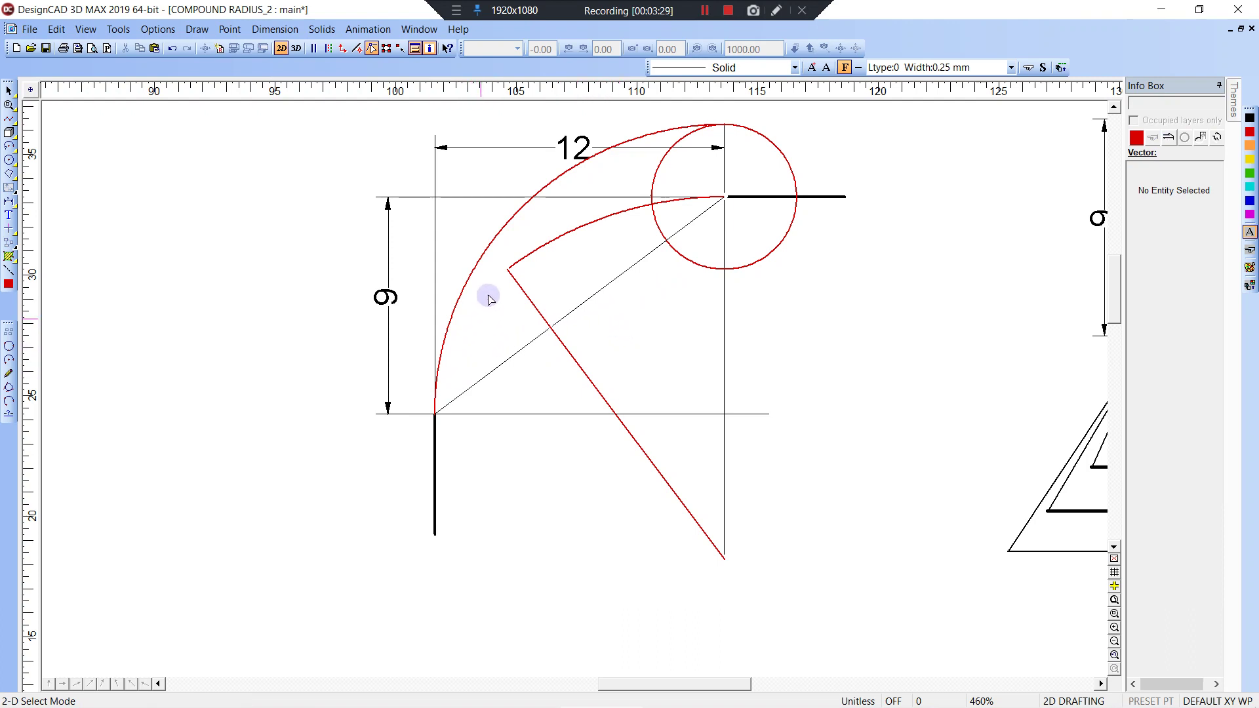
- Dimension from the perpendicular line's crossing with the lower horizontal construction line to the thick vertical line's upper end and to the inner arc's free end
key(d)
right_click(440, 407)
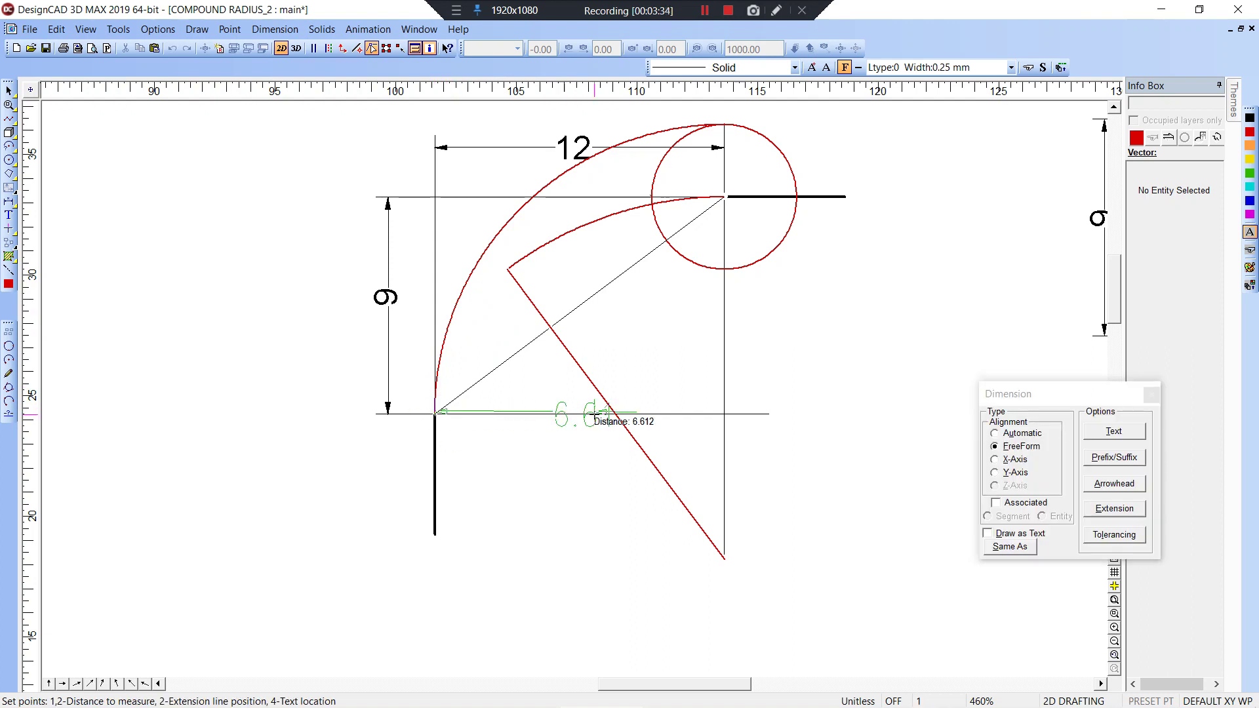
right_click(614, 415)
click(555, 447)
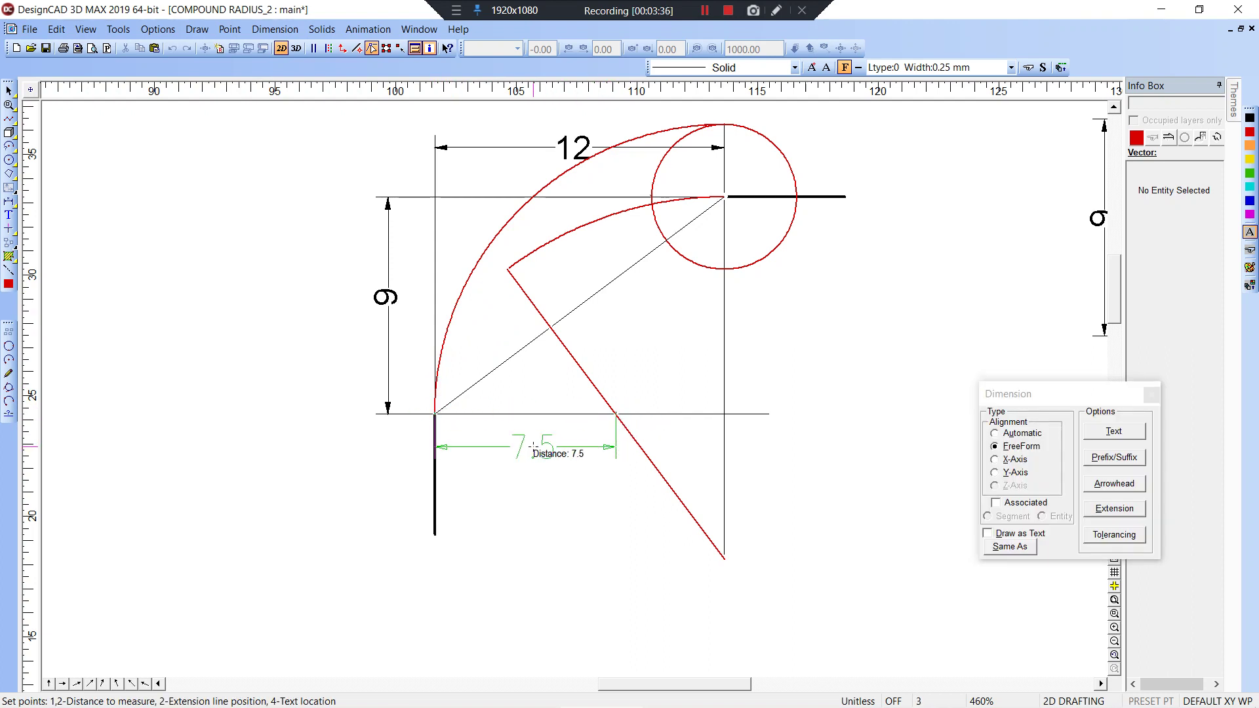
click(533, 448)
key(d)
click(508, 269)
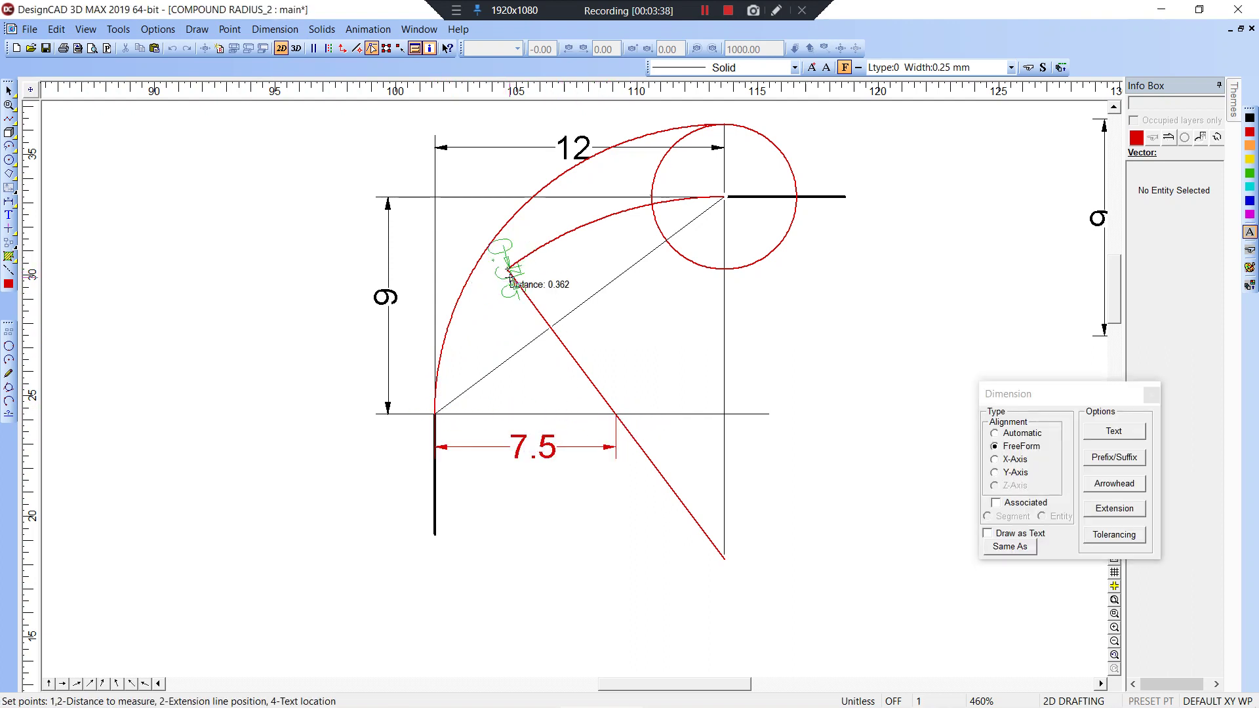
click(595, 340)
click(596, 341)
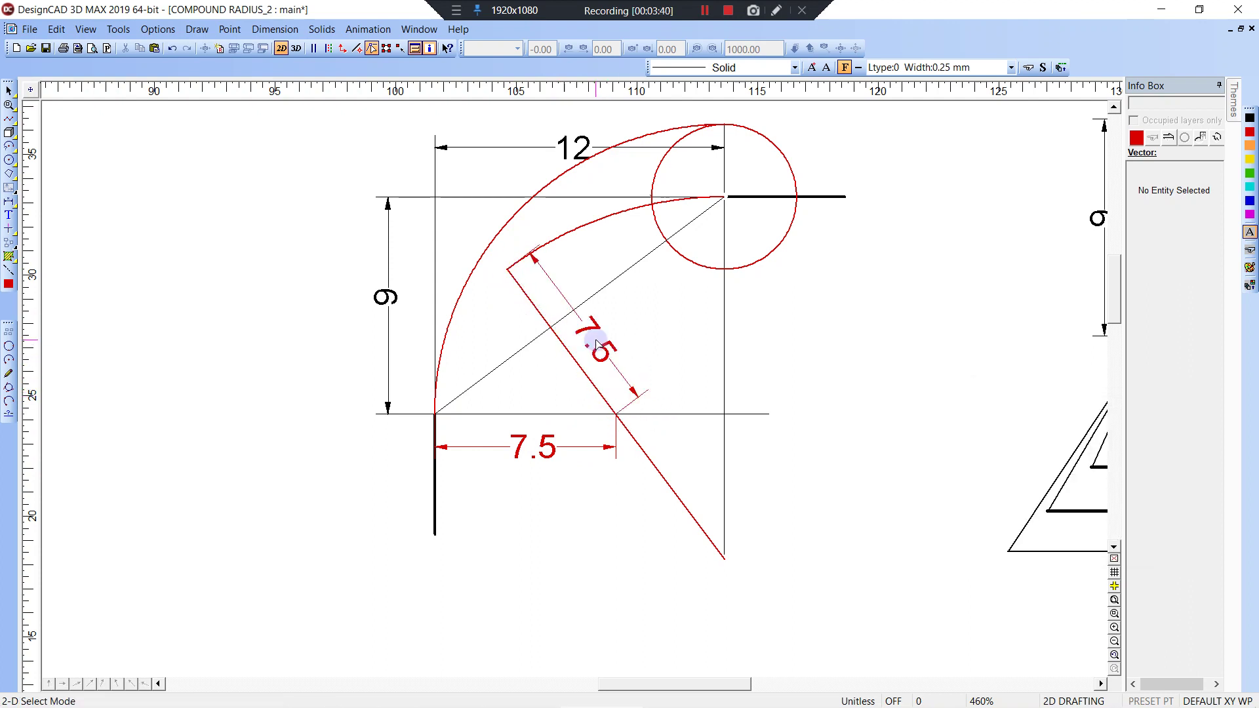
- Delete the two red dimensions measured from the perpendicular line's crossing with the horizontal construction line
click(598, 332)
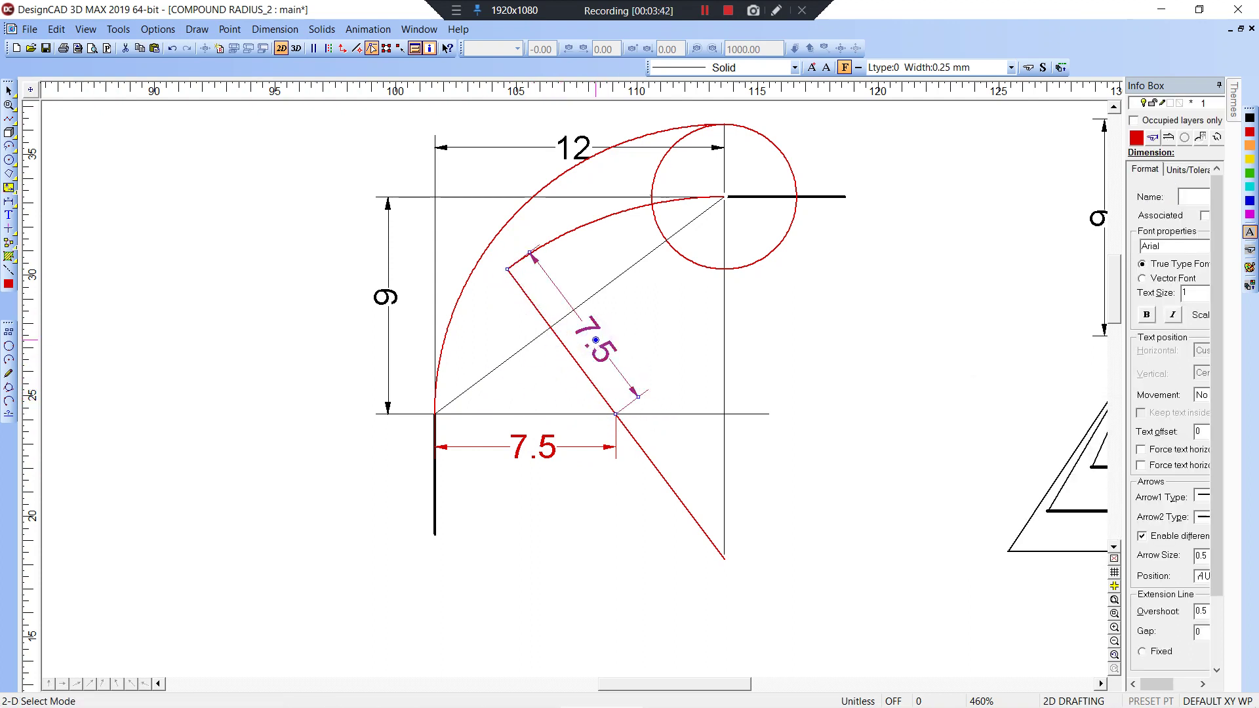
key(Delete)
click(537, 443)
key(Delete)
- Draw a blue arc from the inner red arc's free end to the thick vertical line's upper end, and recolour the small circle grey
key(a)
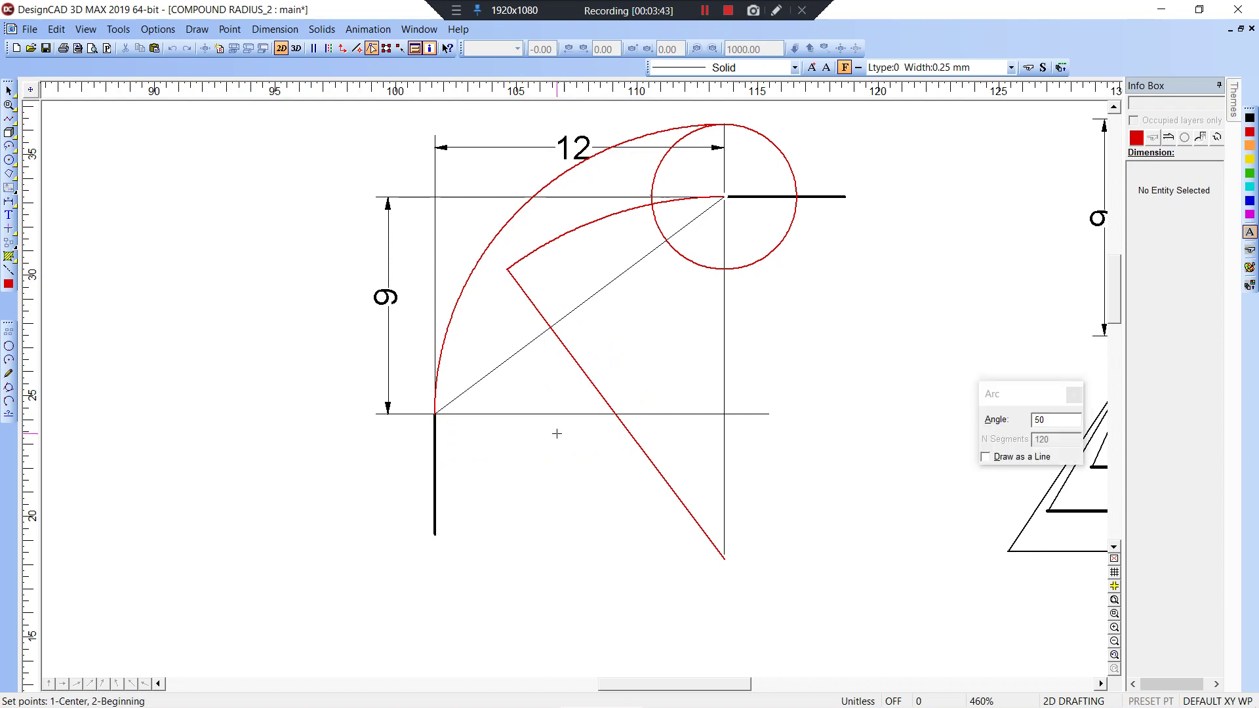
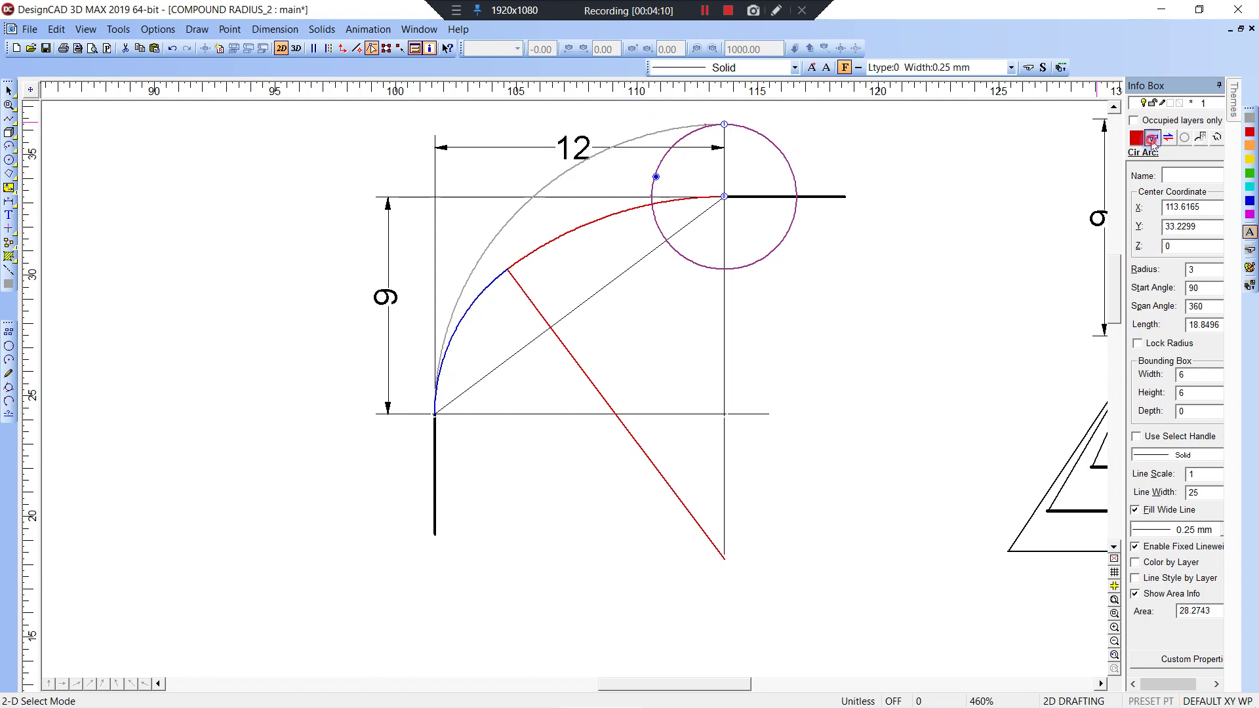
click(679, 130)
click(830, 131)
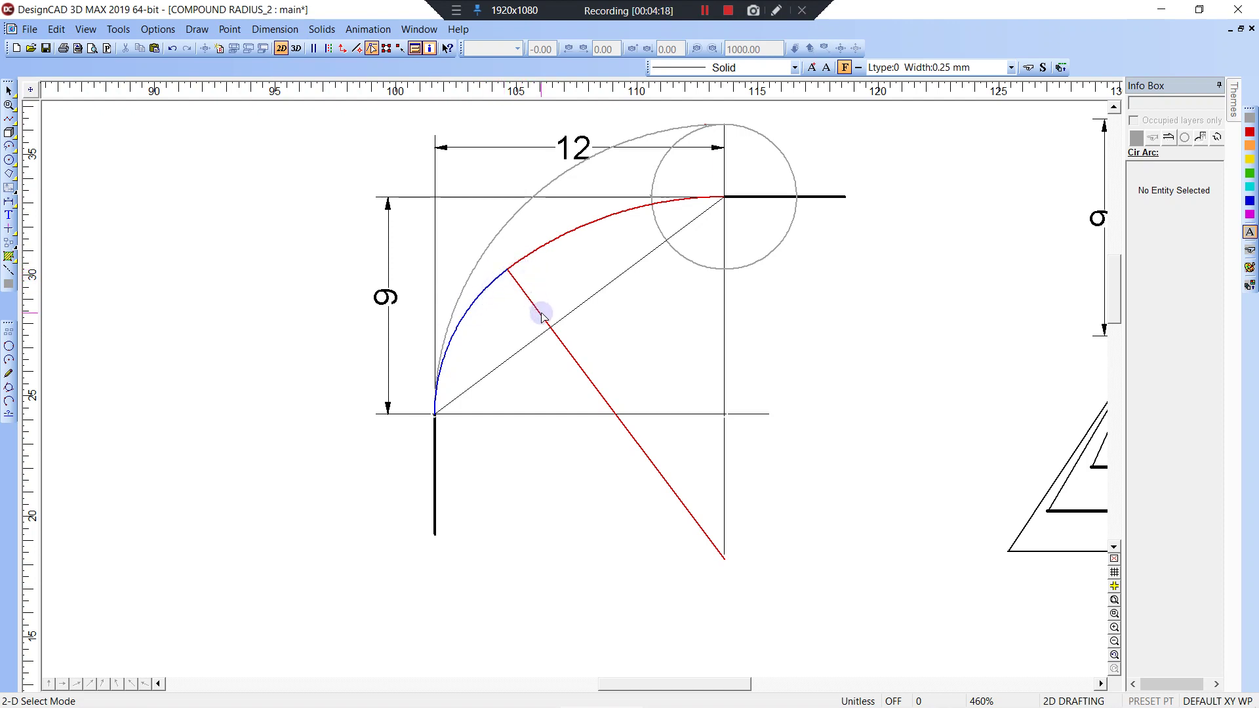
- Draw two grey circles through the arc junction, centred on the perpendicular line's lower end and on its crossing with the horizontal construction line
key(c)
click(724, 558)
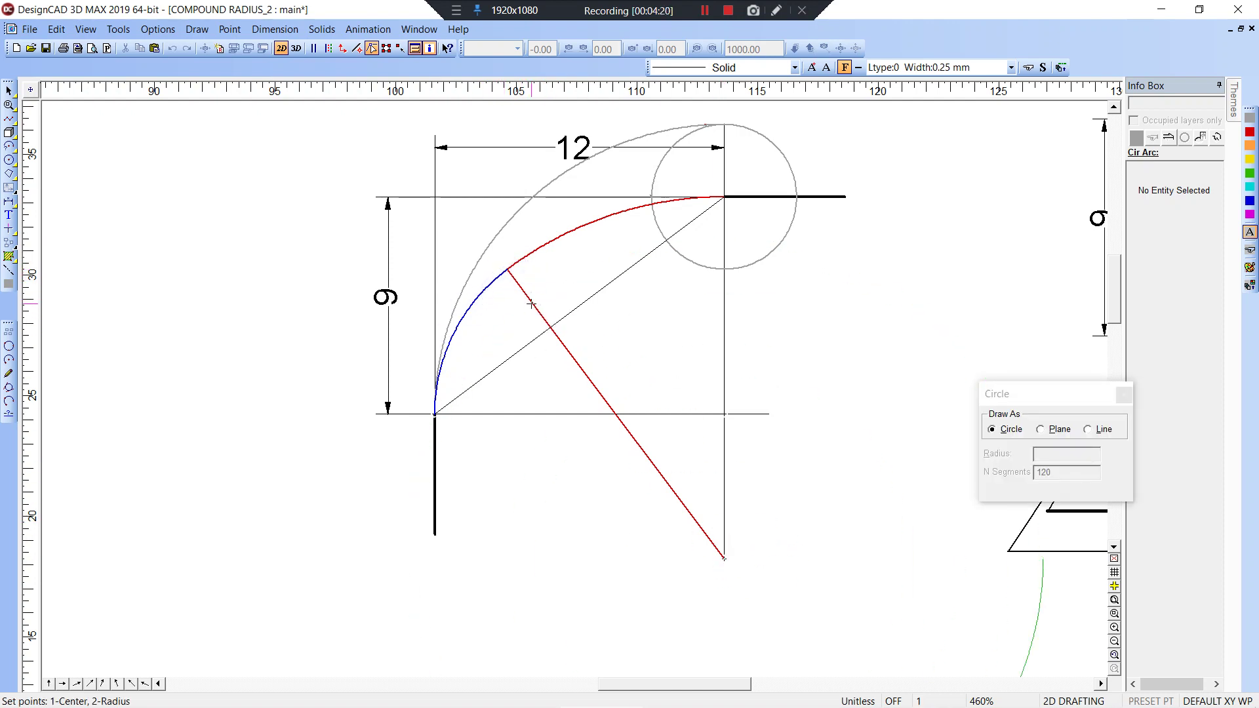
click(520, 281)
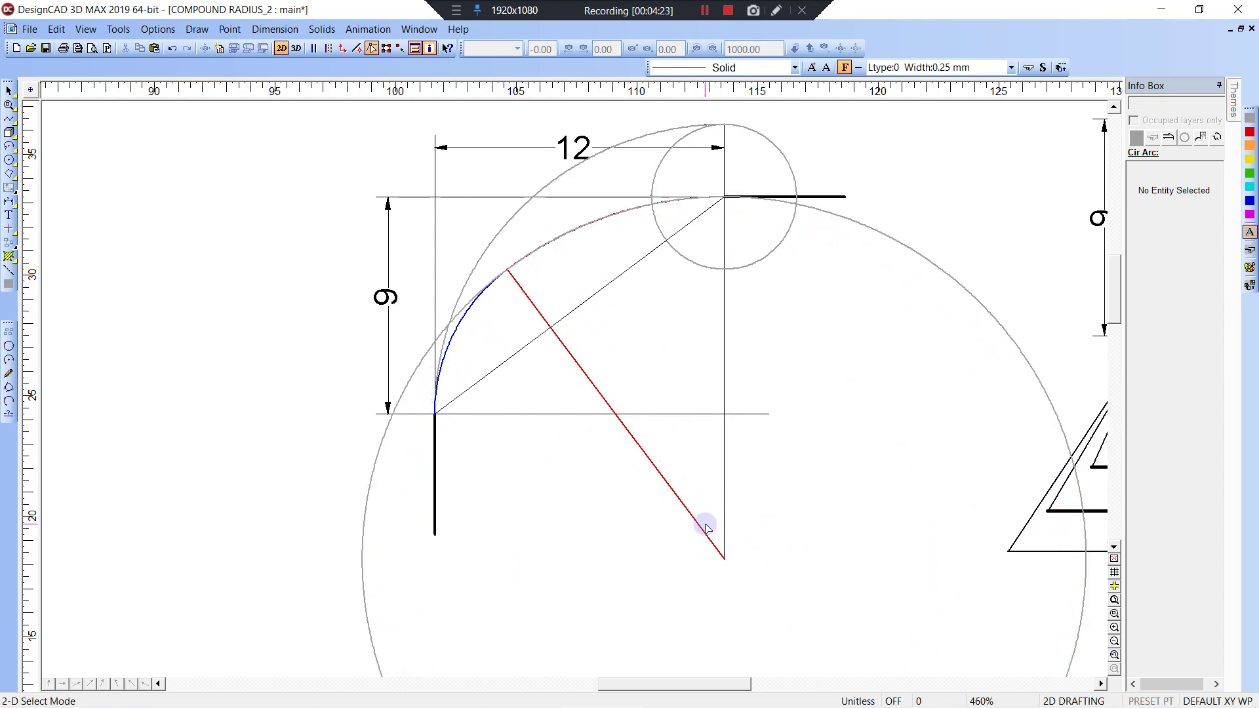
key(c)
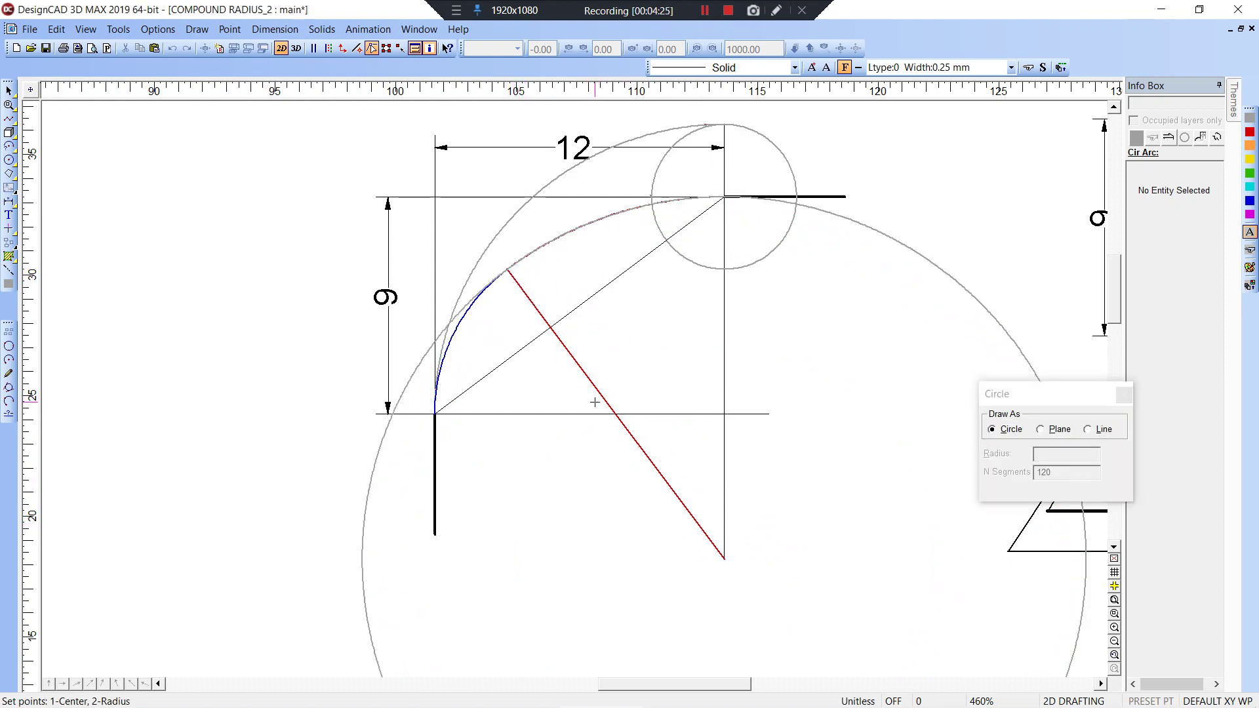
click(595, 402)
click(506, 272)
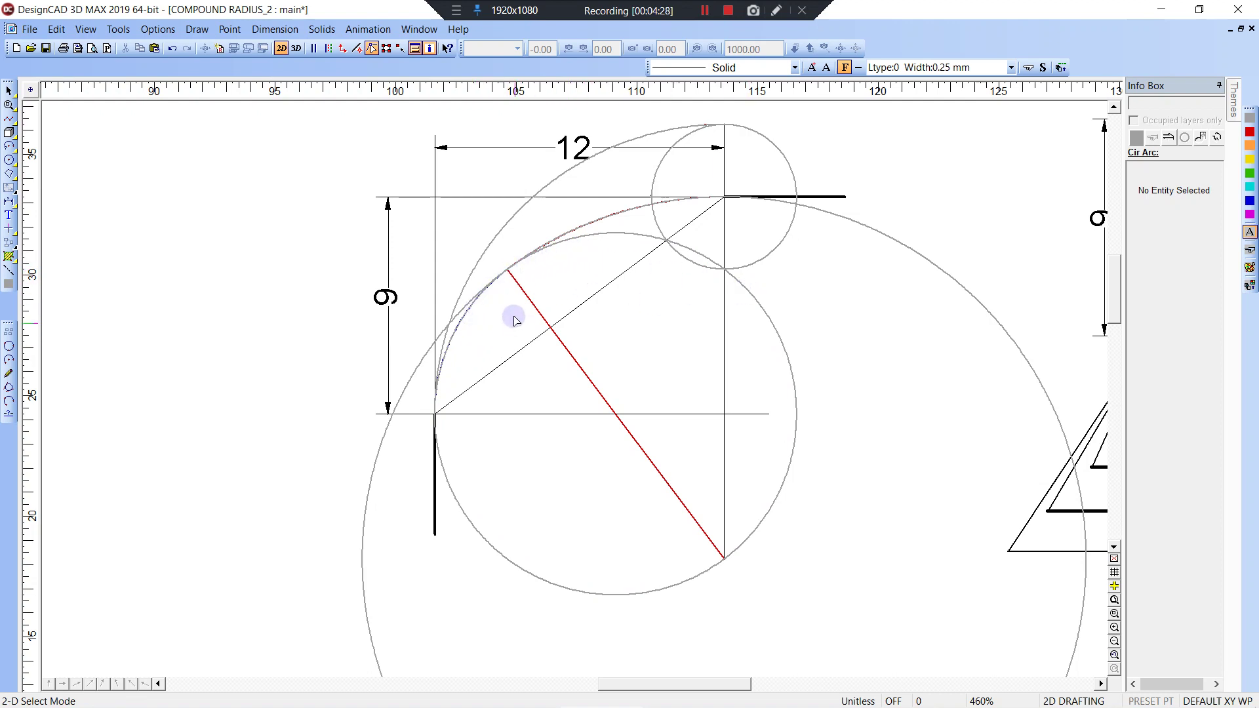
- Examine at high magnification how the red and blue arcs and the two circles meet at the perpendicular line's upper end
key(w)
click(501, 263)
click(514, 274)
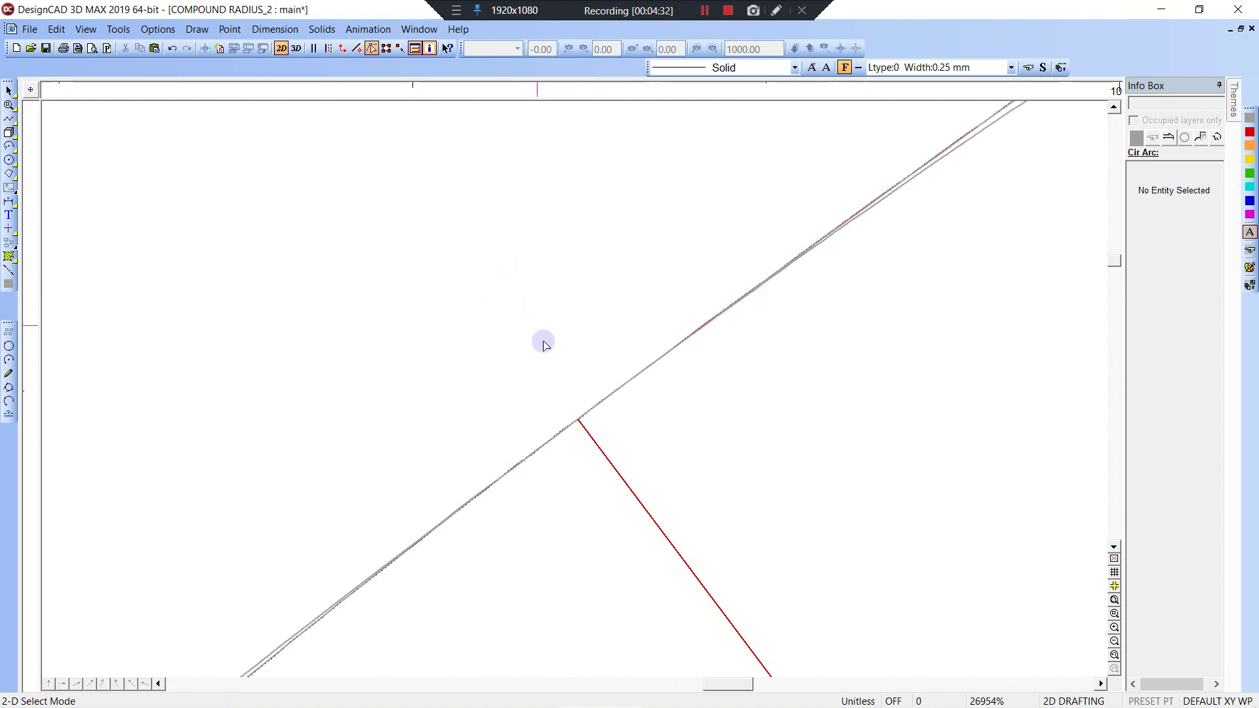
key(w)
click(562, 391)
click(599, 448)
key(w)
click(546, 392)
click(568, 412)
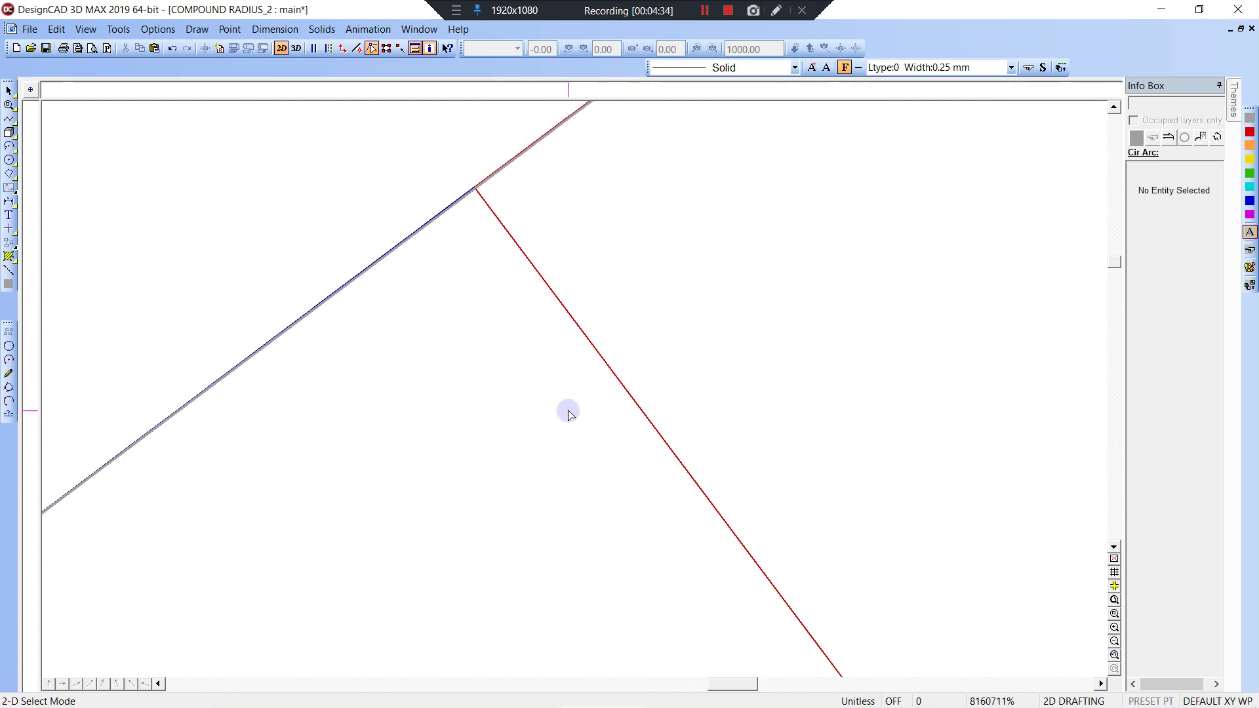
- Compare the red and blue arcs with the two grey circles around figure C's arc junction, from extreme to low magnification
key(w)
click(461, 166)
click(502, 214)
scroll(507, 226, down, 6)
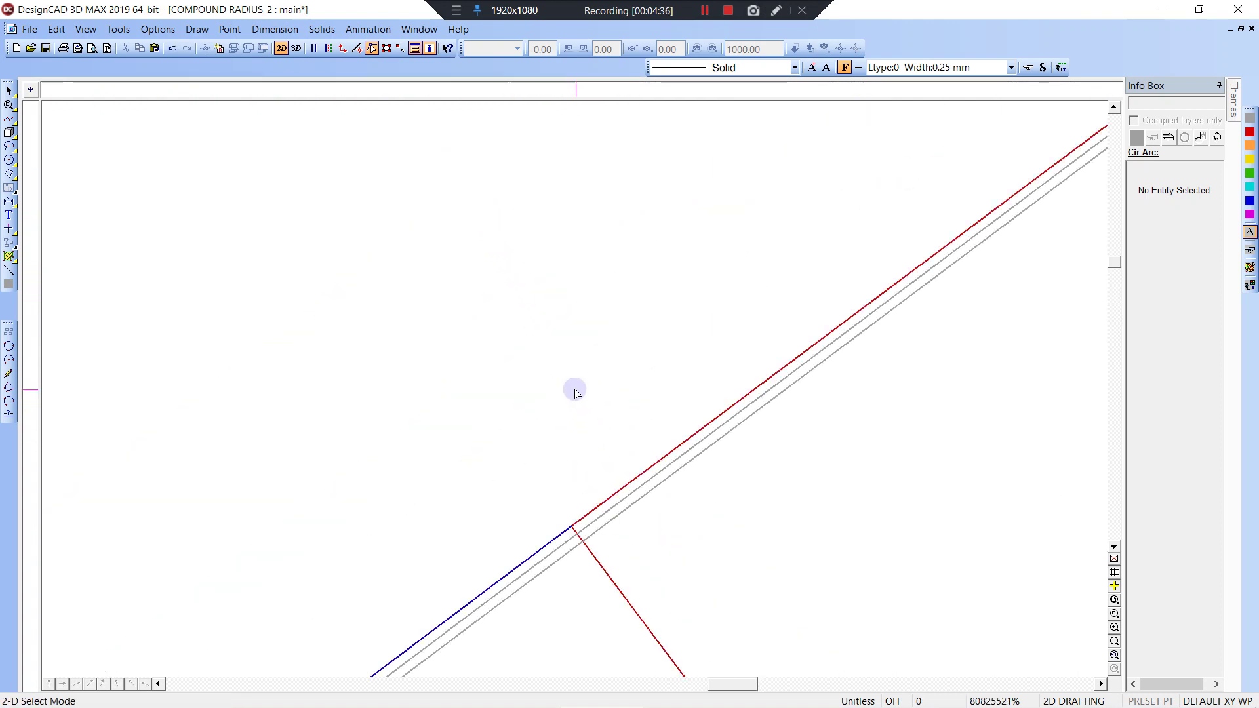
scroll(577, 394, down, 5)
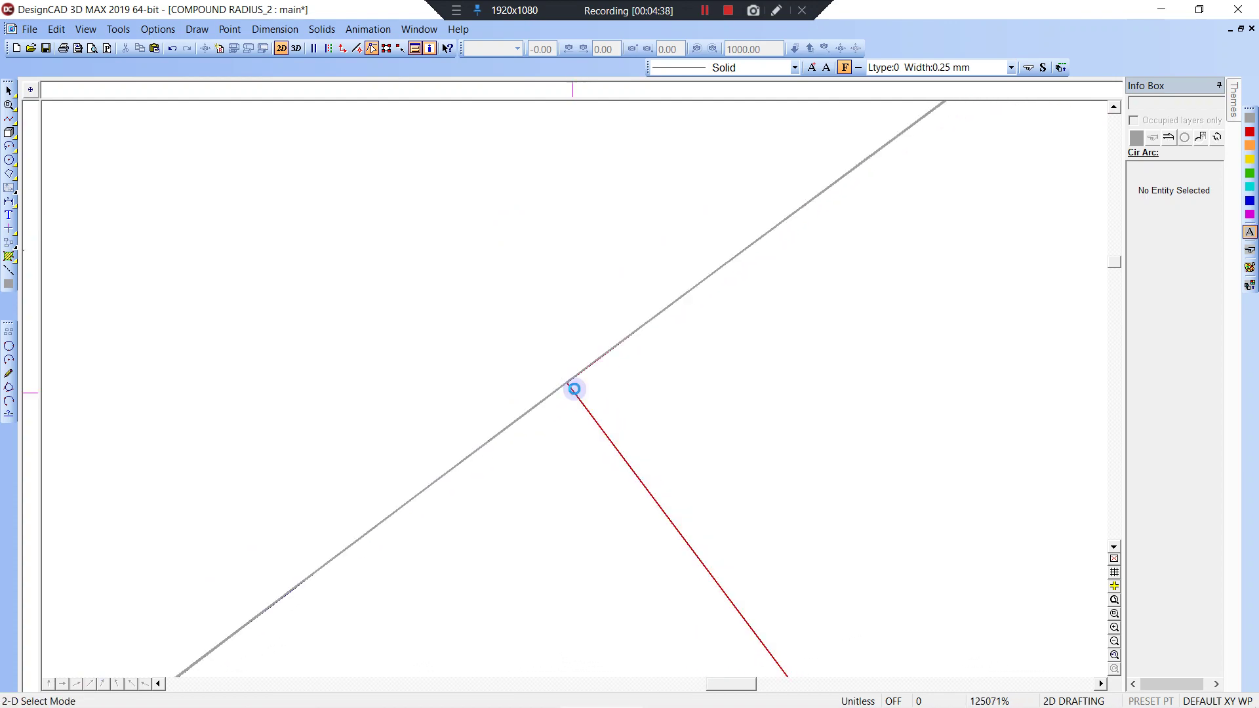
scroll(577, 394, down, 4)
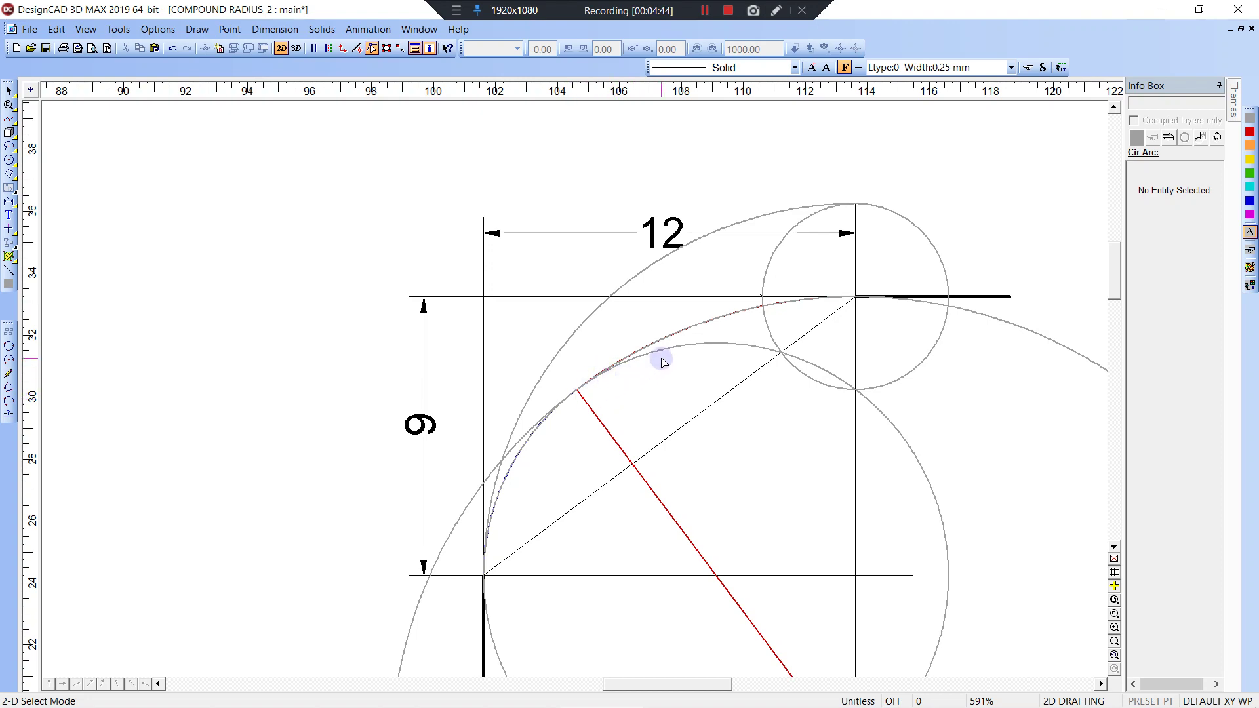
scroll(492, 272, down, 2)
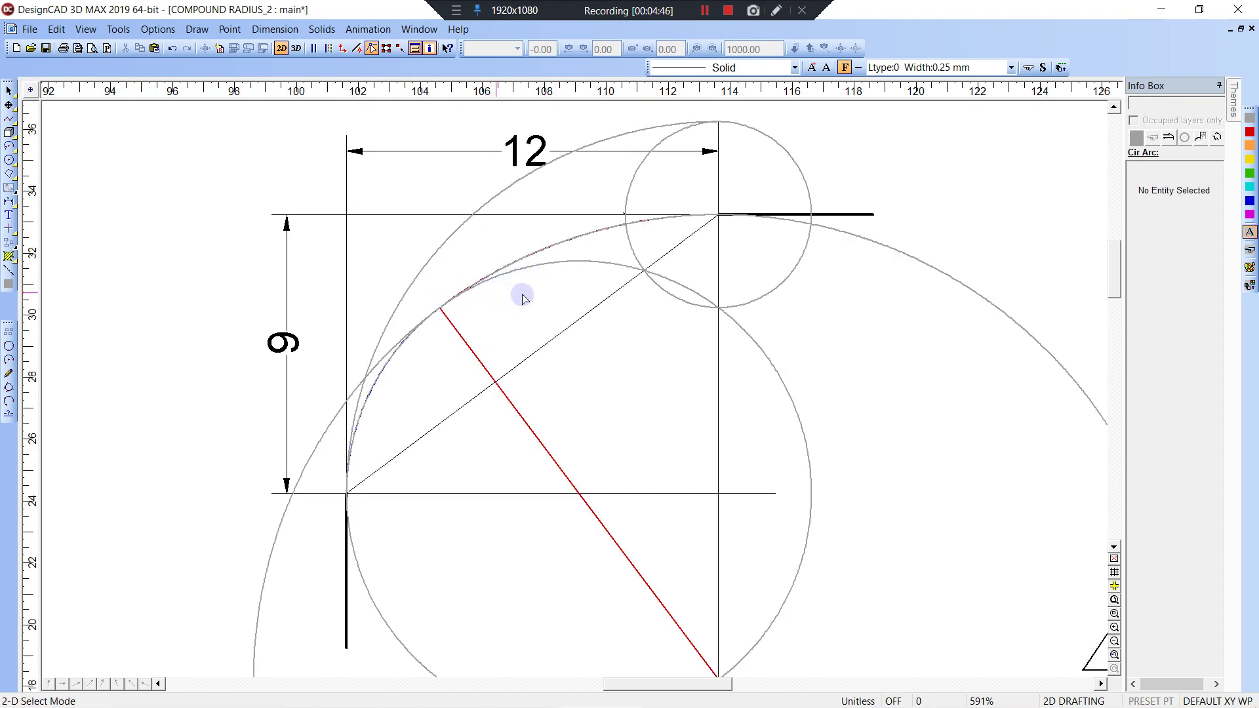
scroll(576, 394, down, 1)
scroll(575, 393, down, 1)
ctrl+scroll(575, 393, down, 10)
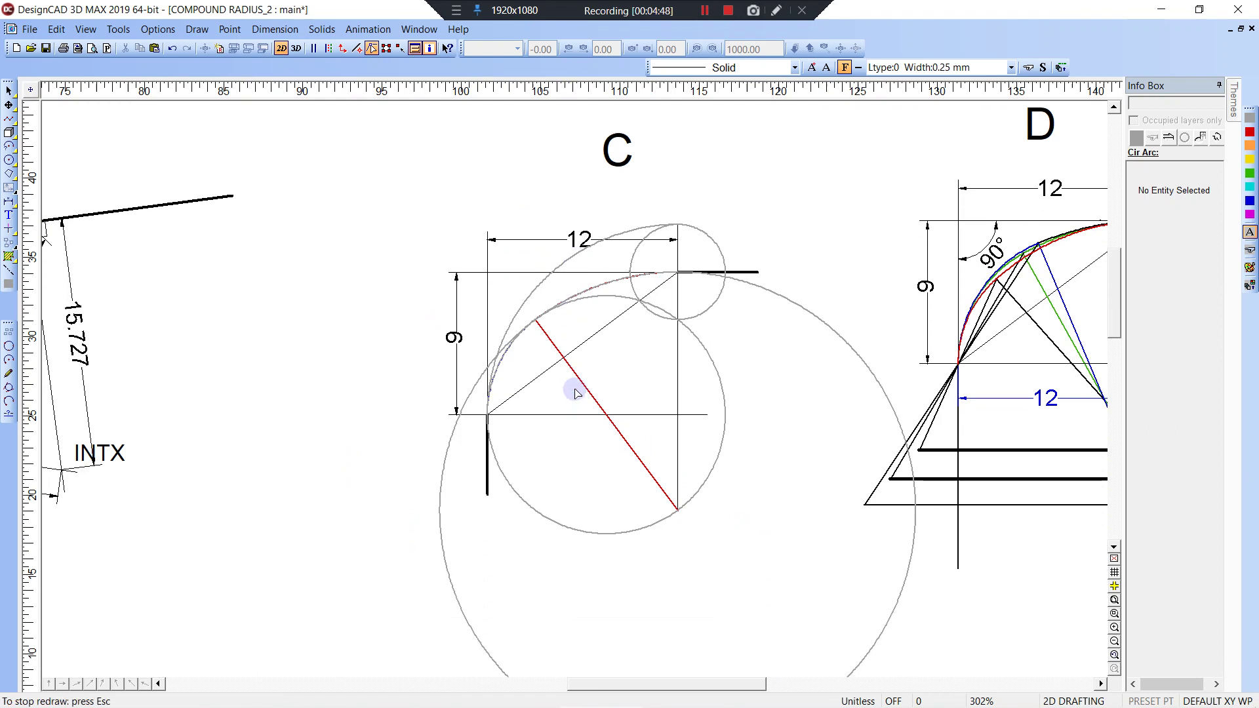
mouse_move(575, 394)
middle_down()
mouse_move(491, 345)
mouse_move(492, 363)
mouse_move(426, 303)
middle_up()
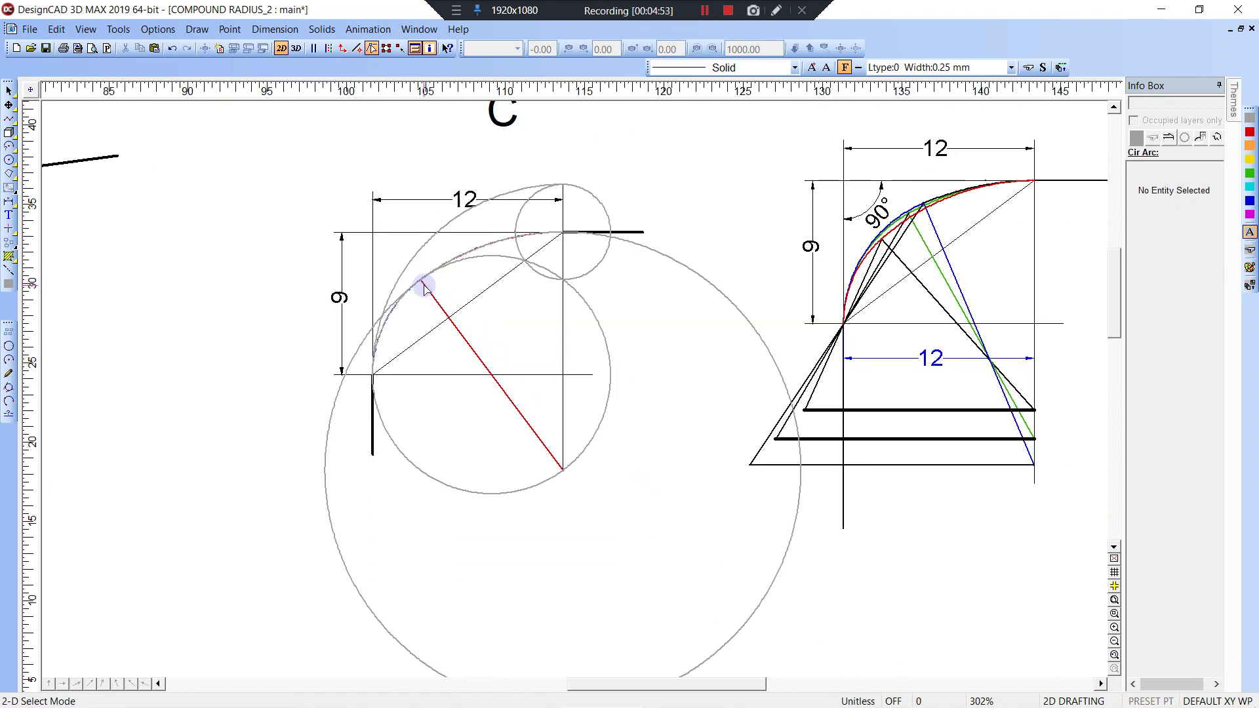
key(w)
click(406, 265)
click(449, 301)
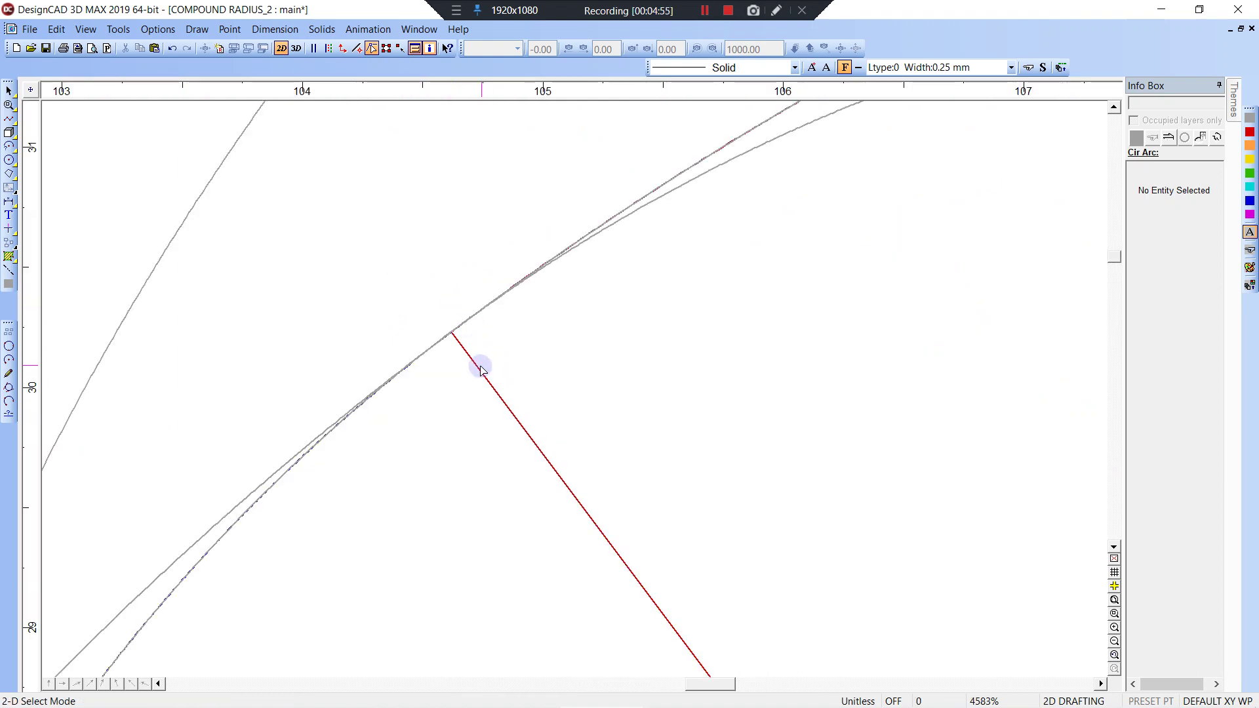
key(t)
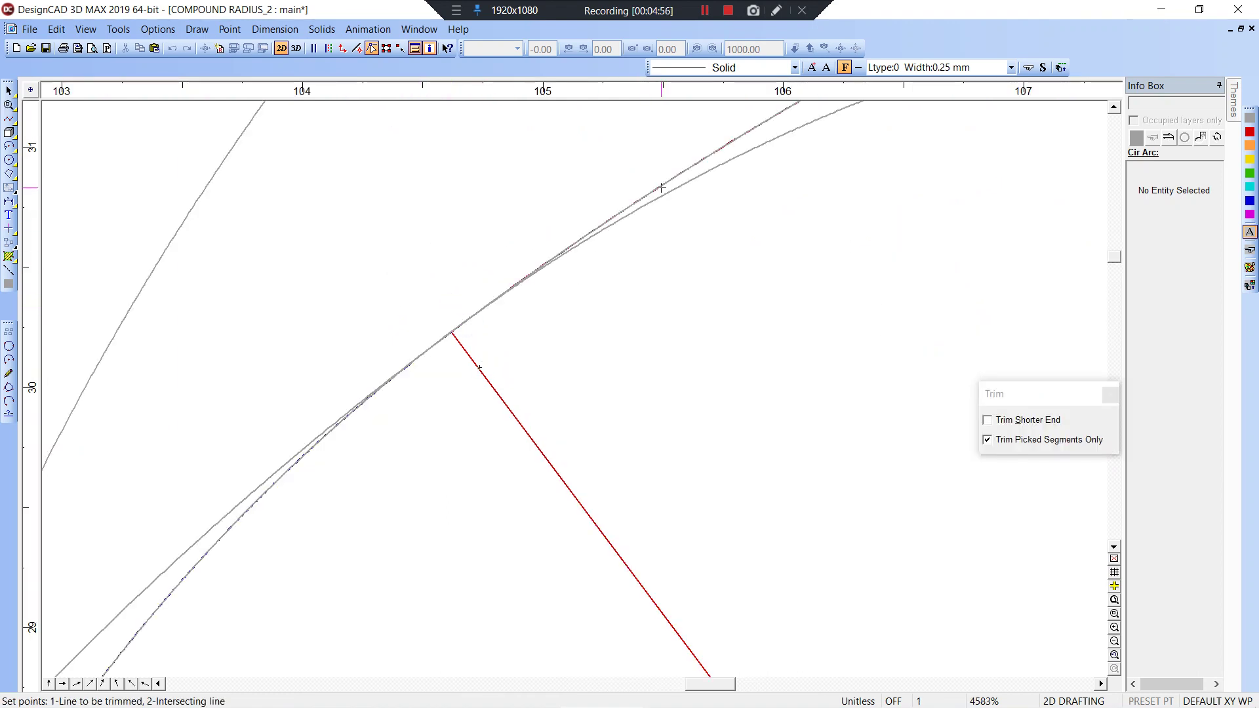
click(661, 188)
scroll(495, 392, down, 3)
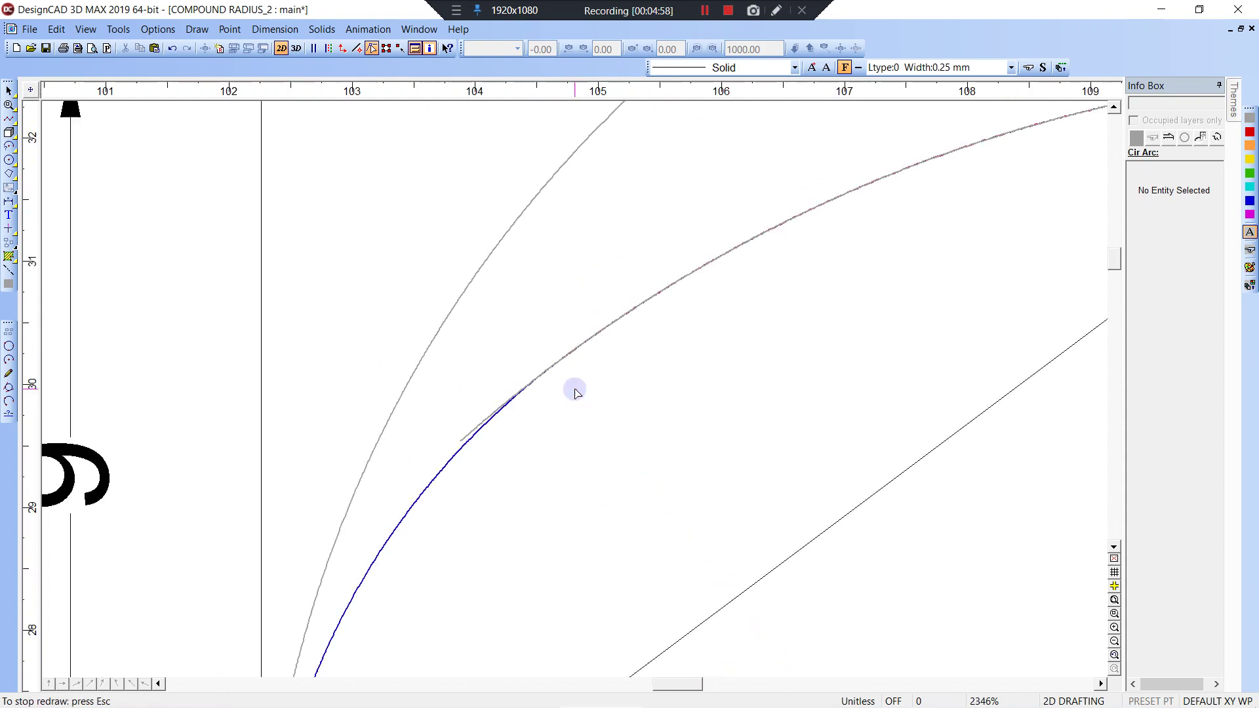
scroll(575, 392, down, 4)
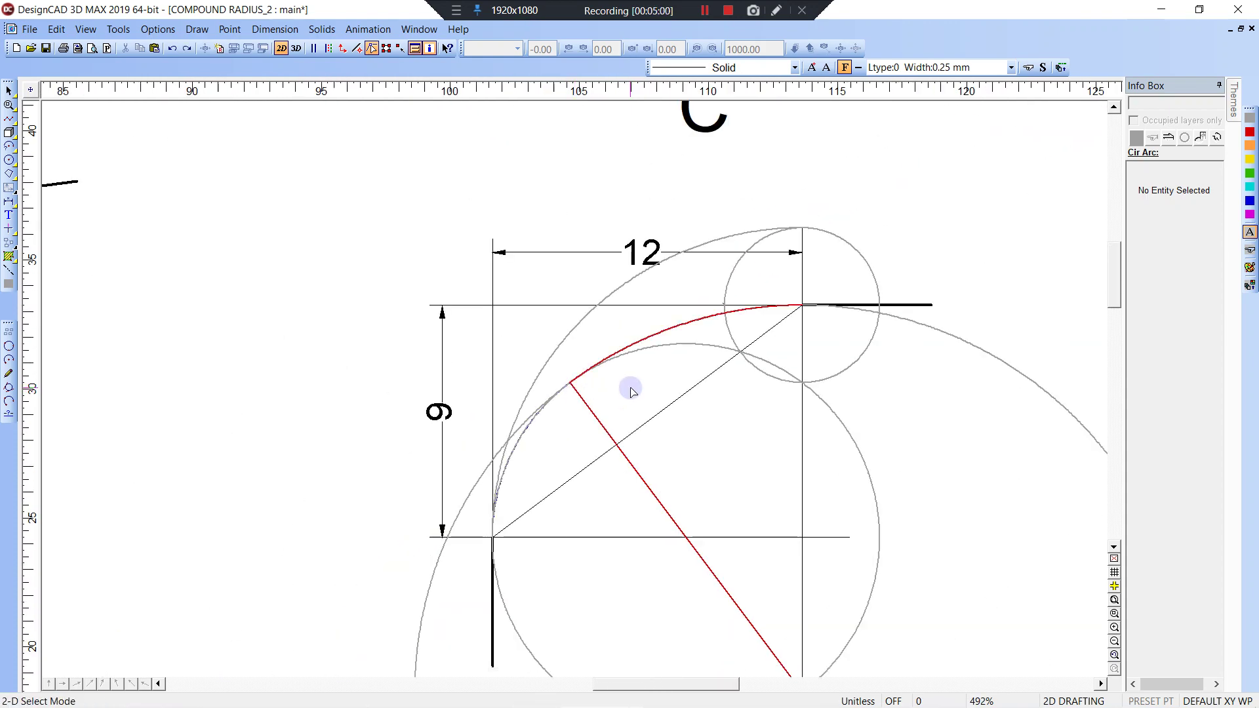
- Delete the two grey circles through figure C's arc junction, and check the radii of the blue and red arcs
click(541, 427)
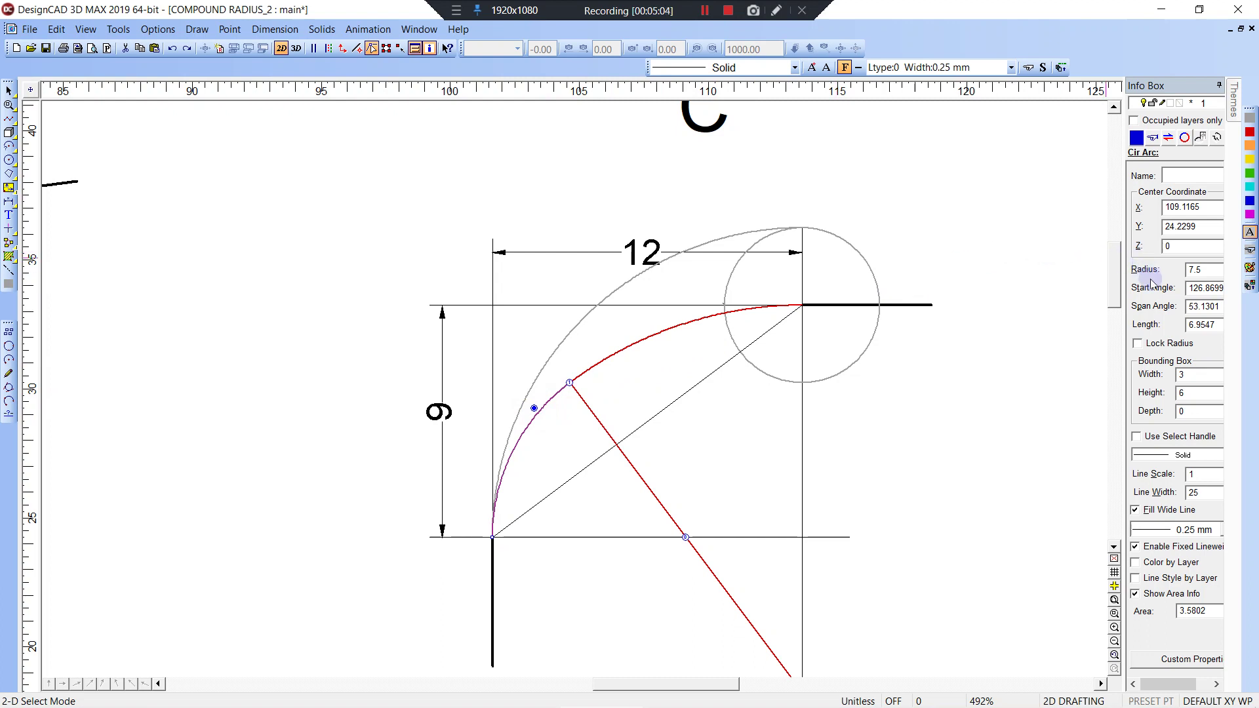
click(658, 335)
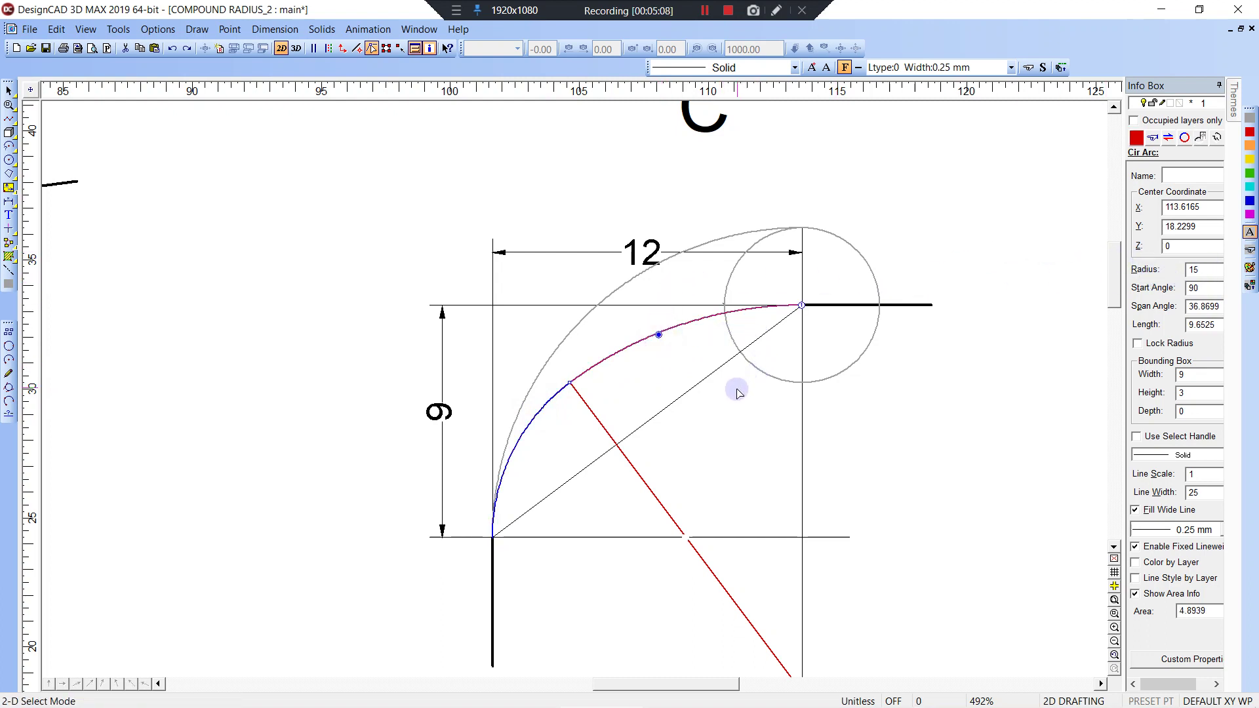
click(759, 421)
middle_drag(759, 421, 537, 351)
scroll(577, 387, down, 3)
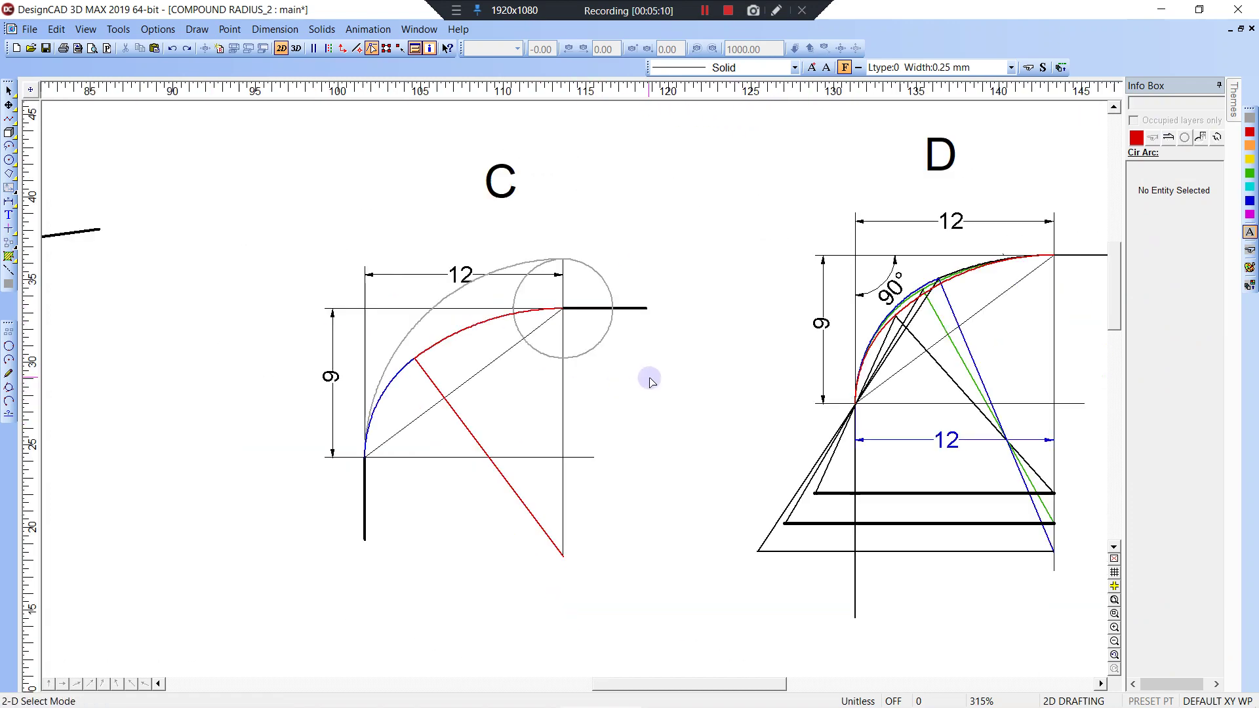
- Delete figure D's black, green and blue slanted lines running from the arc junctions down to the vertical construction line
middle_drag(632, 393, 557, 421)
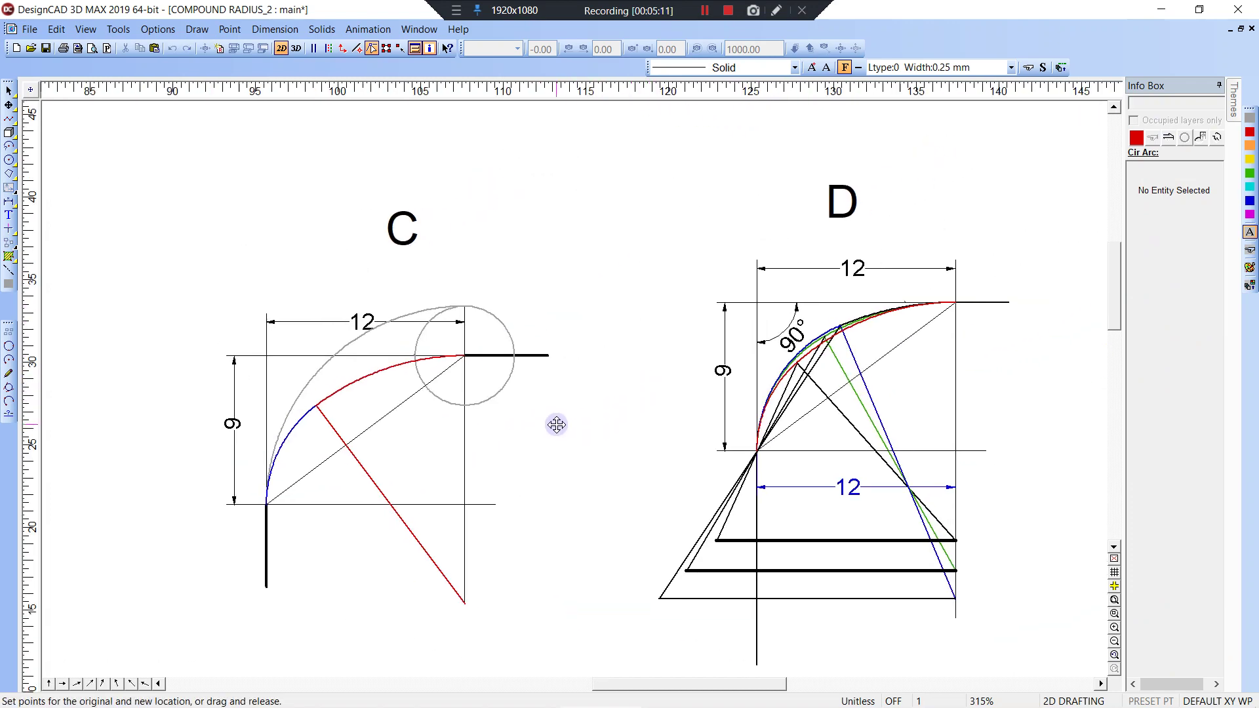
click(705, 10)
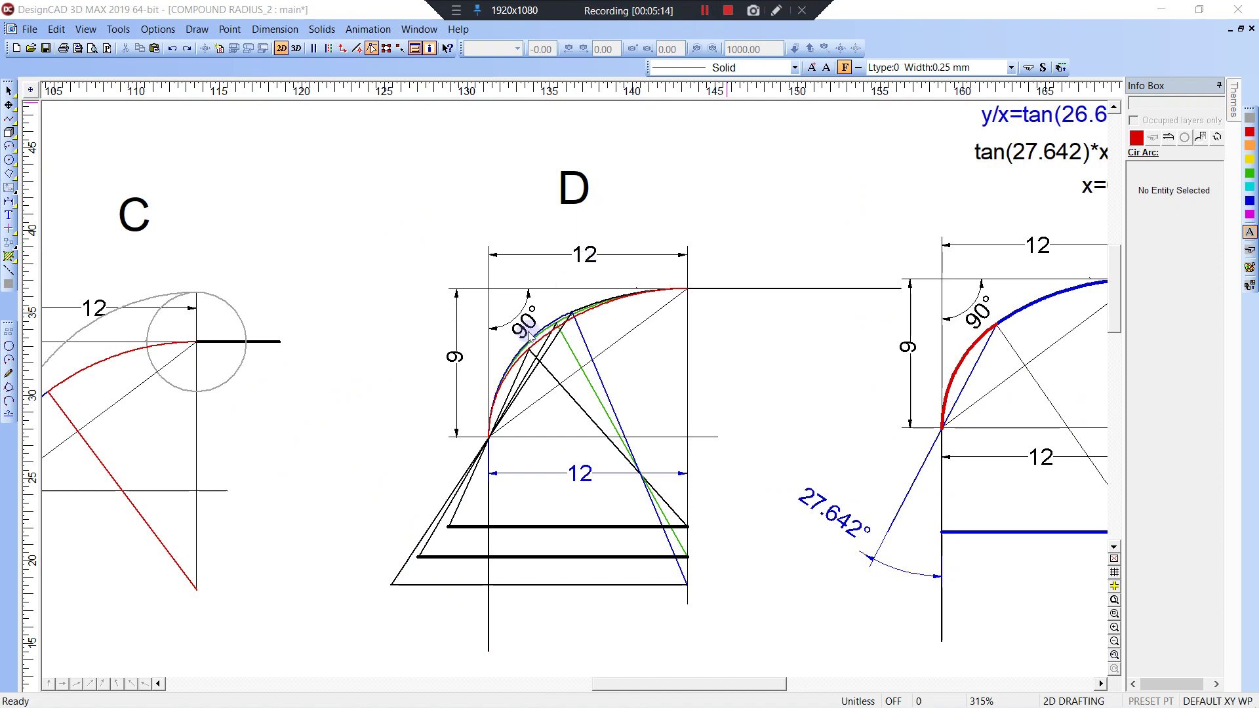
middle_drag(210, 335, 482, 271)
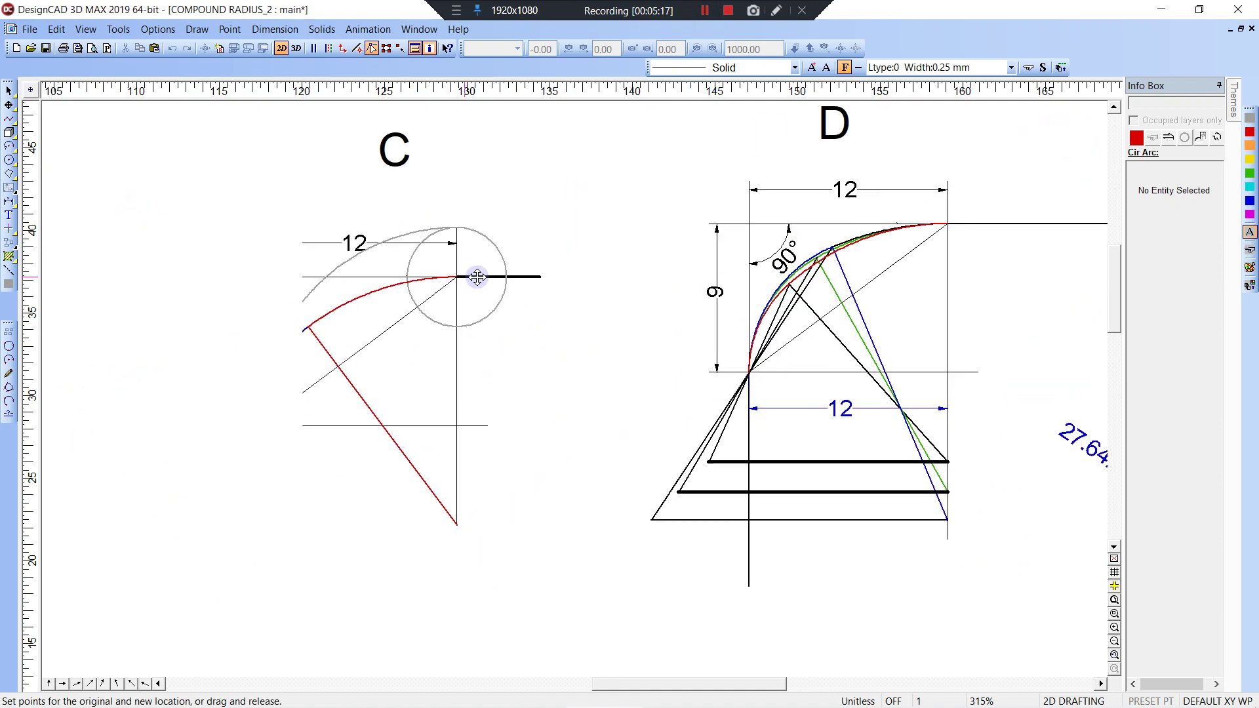
mouse_move(807, 291)
middle_down()
mouse_move(575, 287)
mouse_move(543, 312)
middle_up()
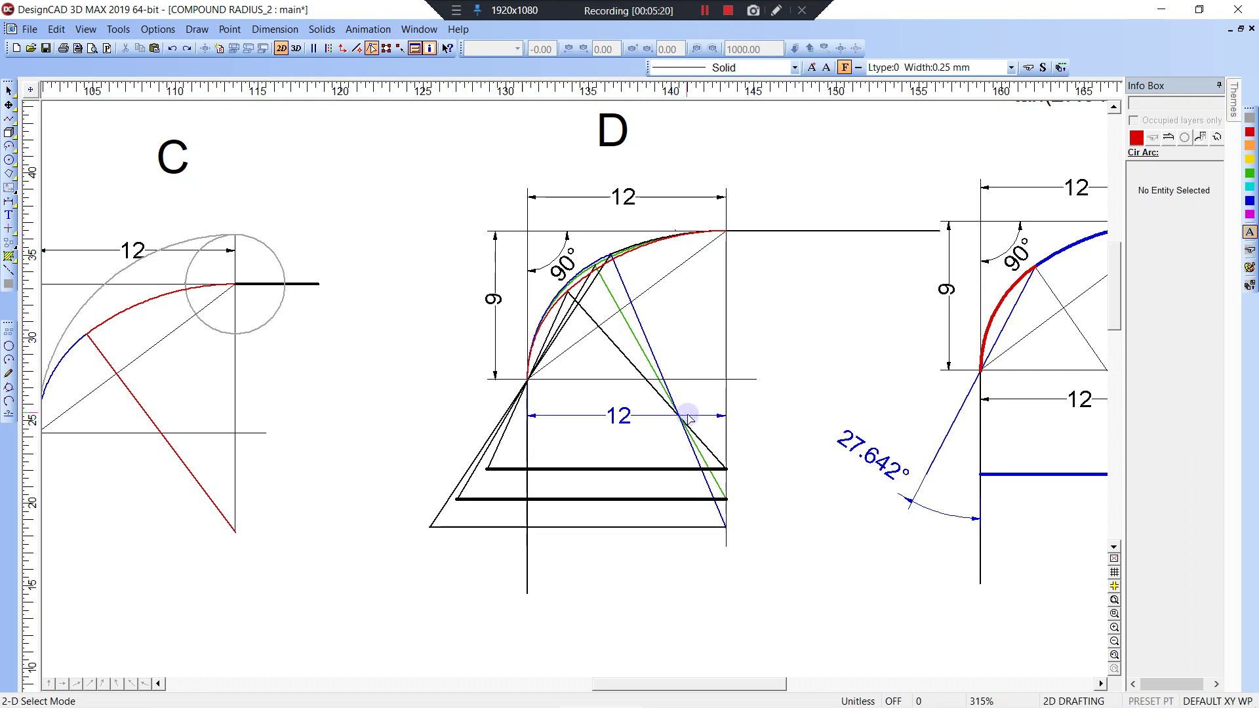
mouse_move(680, 320)
mouse_down()
mouse_move(598, 373)
mouse_move(607, 368)
mouse_up()
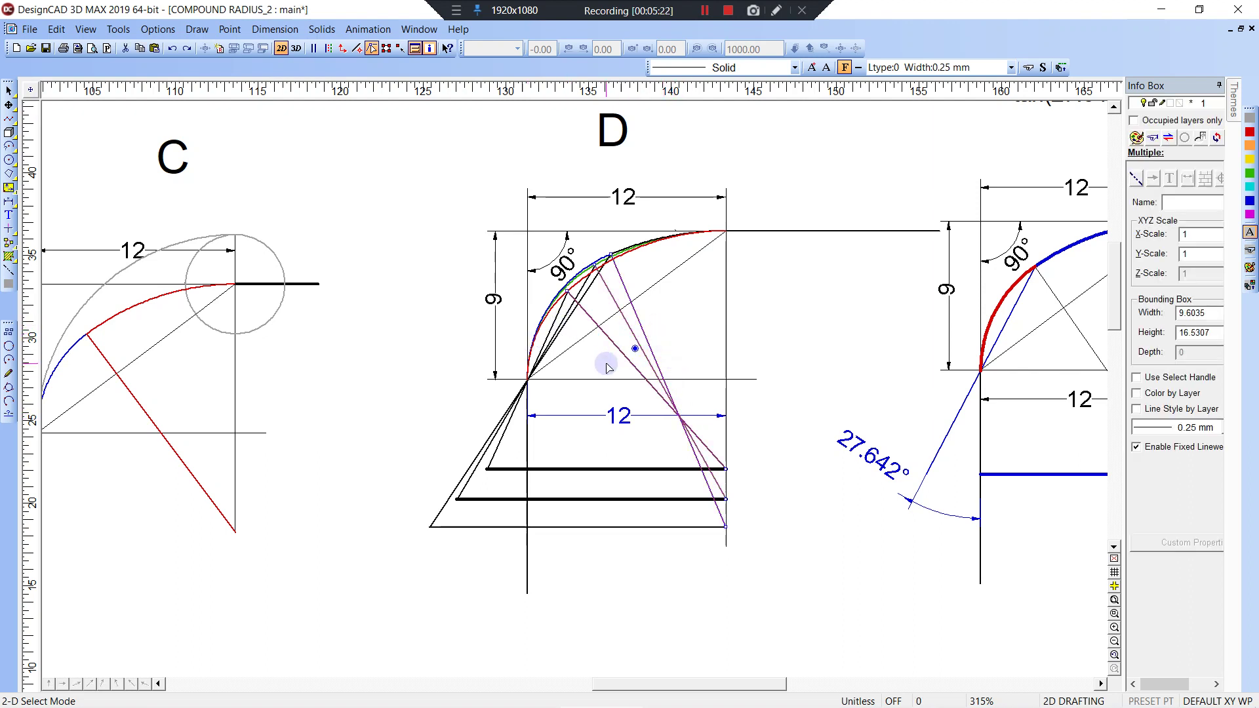
key(Delete)
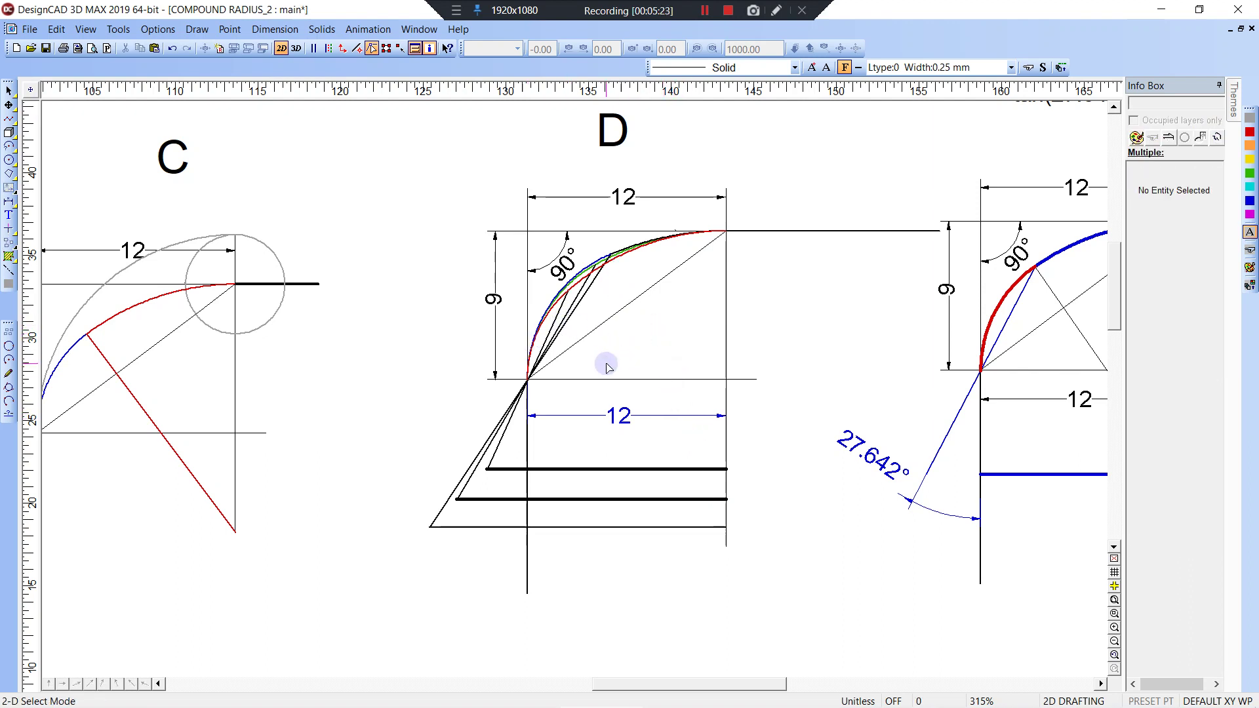
- Set the drawing colour to black and delete figure D's remaining slanted lines and three horizontal base lines
click(1248, 118)
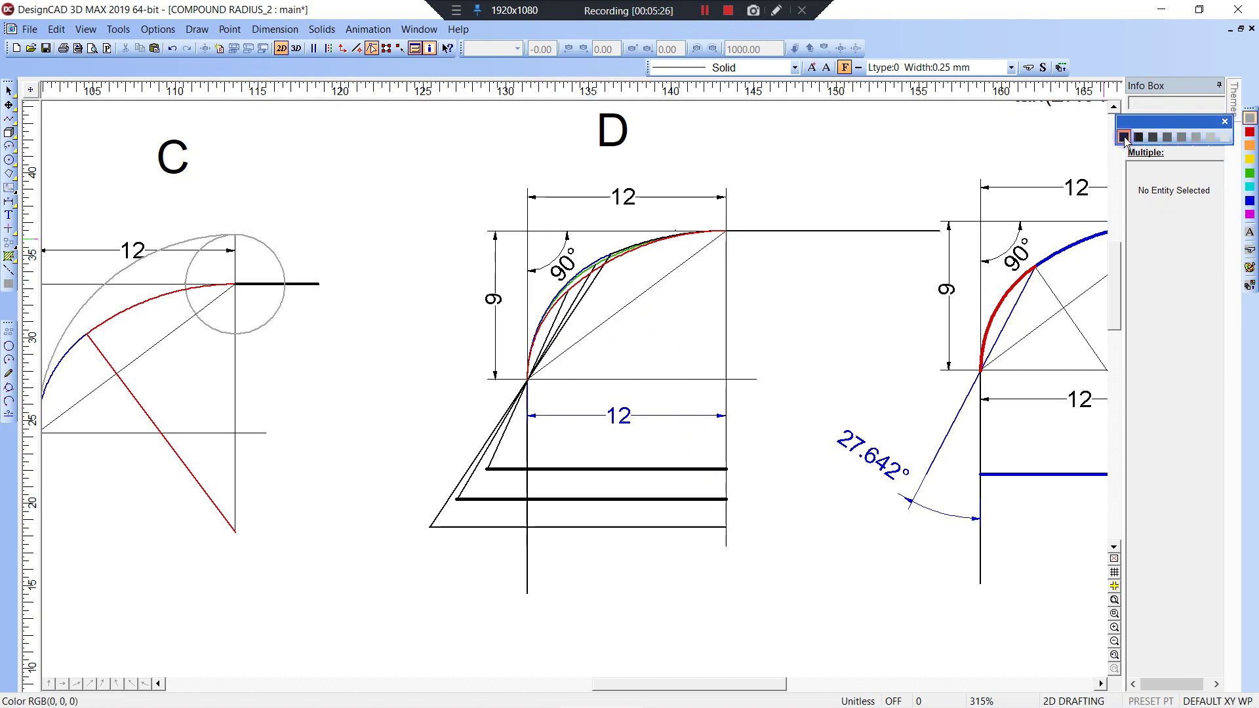
click(807, 261)
click(612, 351)
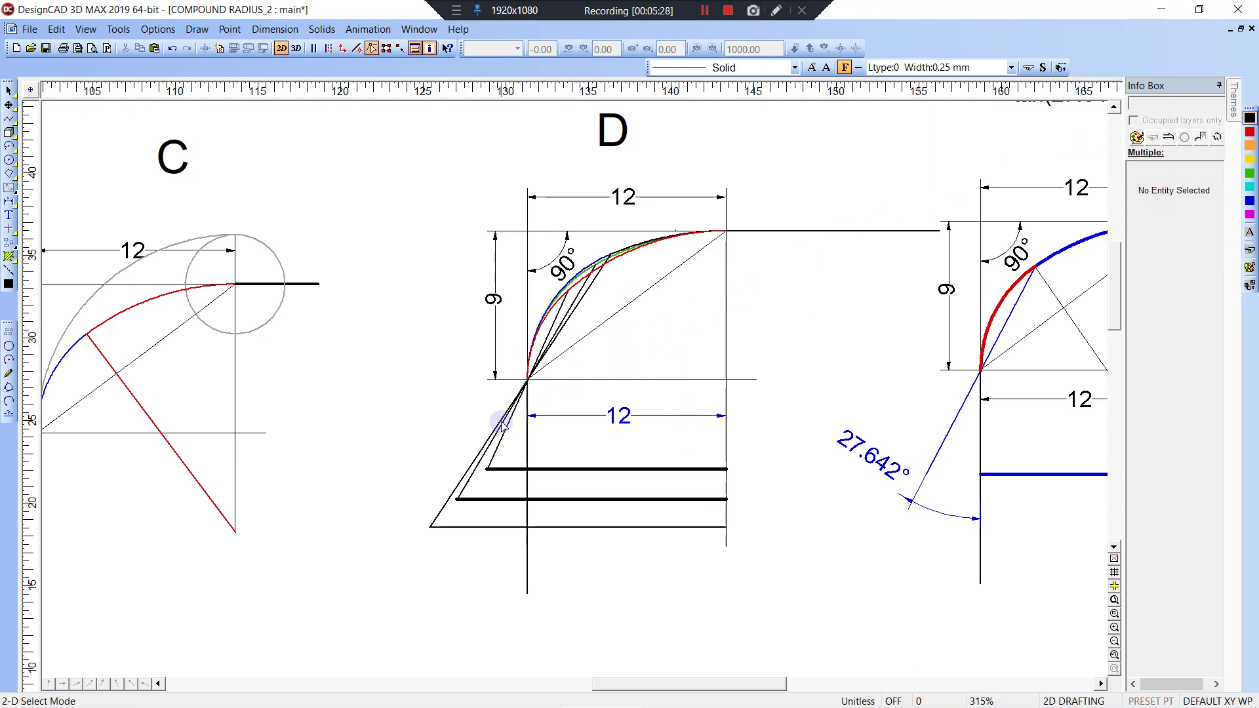
drag(507, 402, 481, 483)
click(478, 531)
key(Delete)
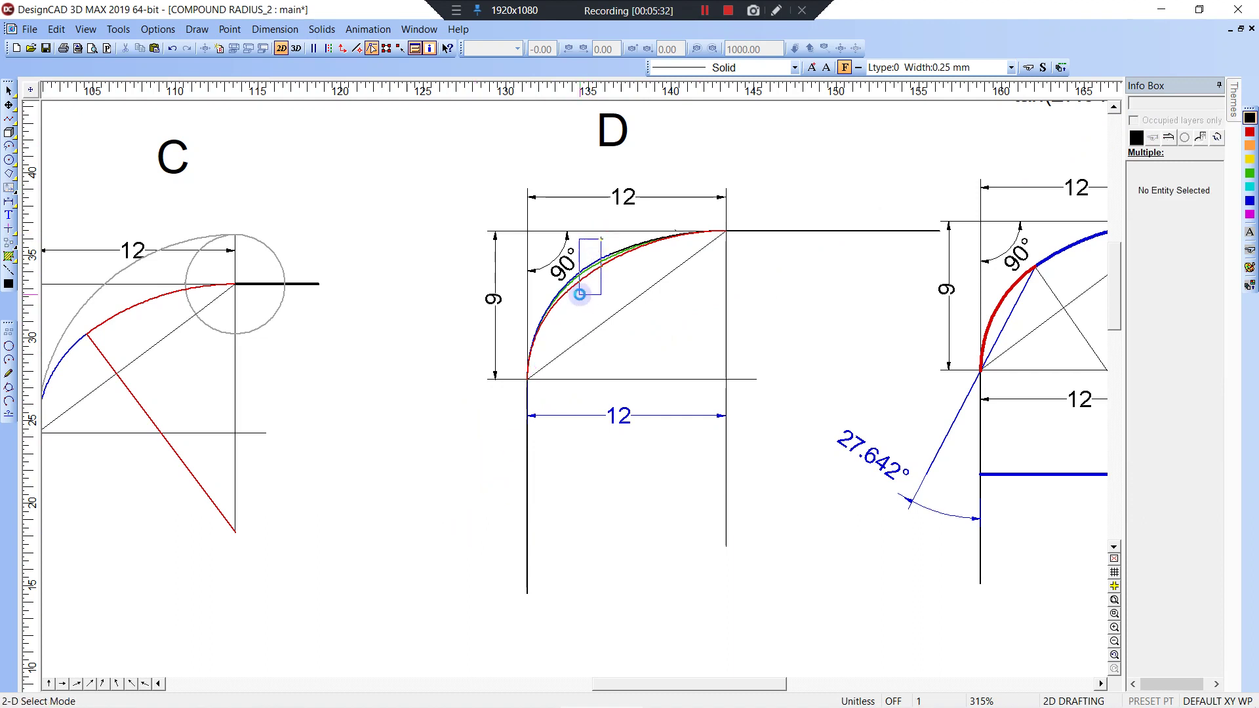
- Delete all the compound-curve arcs joining figure D's perpendicular lines
key(Delete)
click(577, 295)
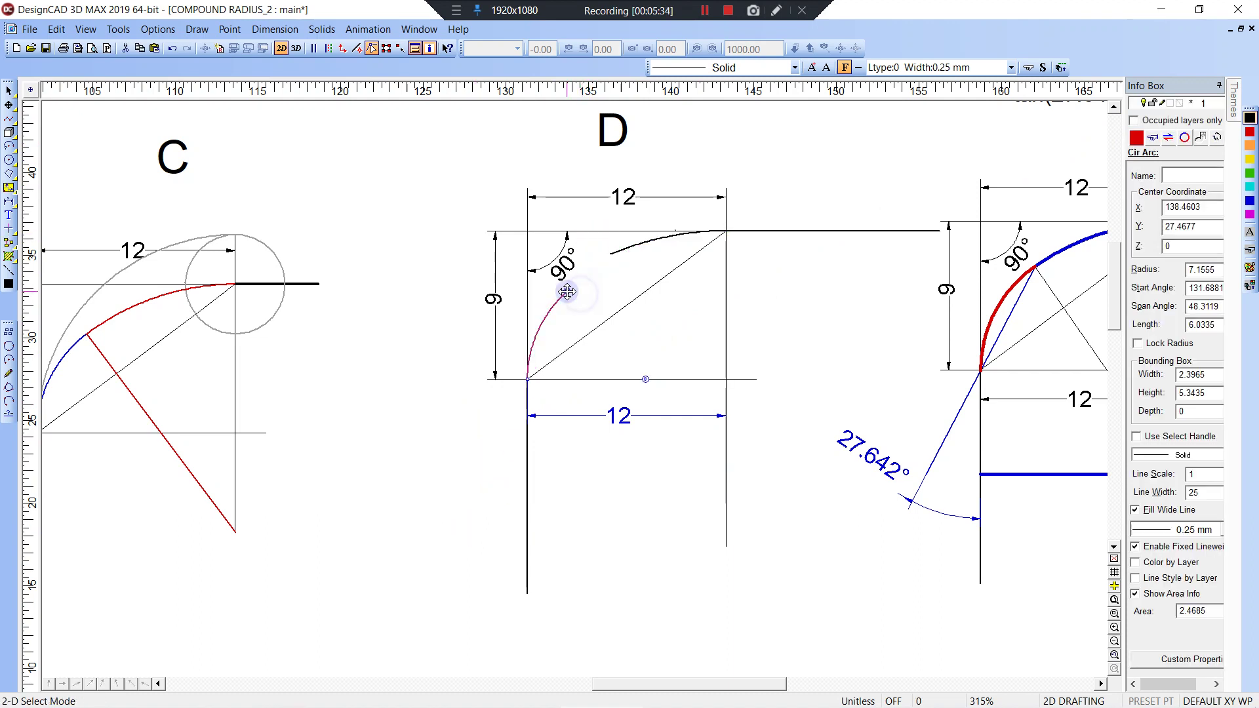
key(Delete)
click(606, 259)
key(Delete)
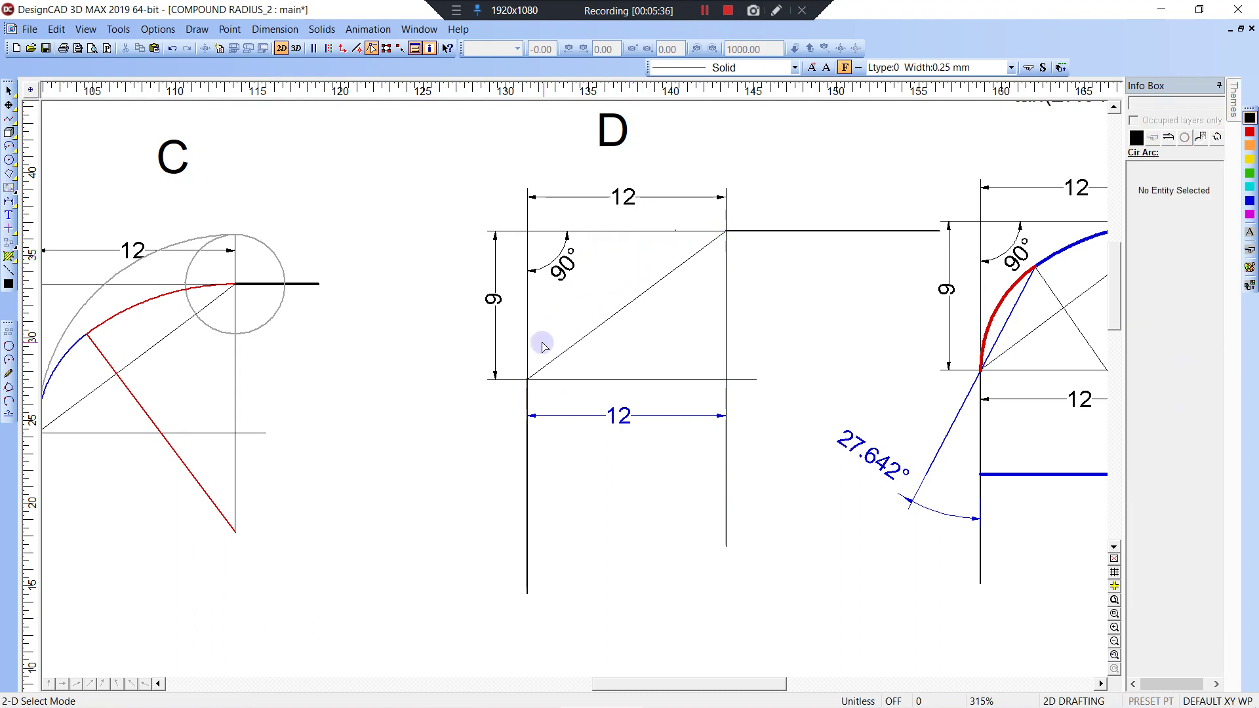
- Draw a black line about 10.1 units long from figure D's vertical construction line's lower end up to the horizontal construction line
click(726, 401)
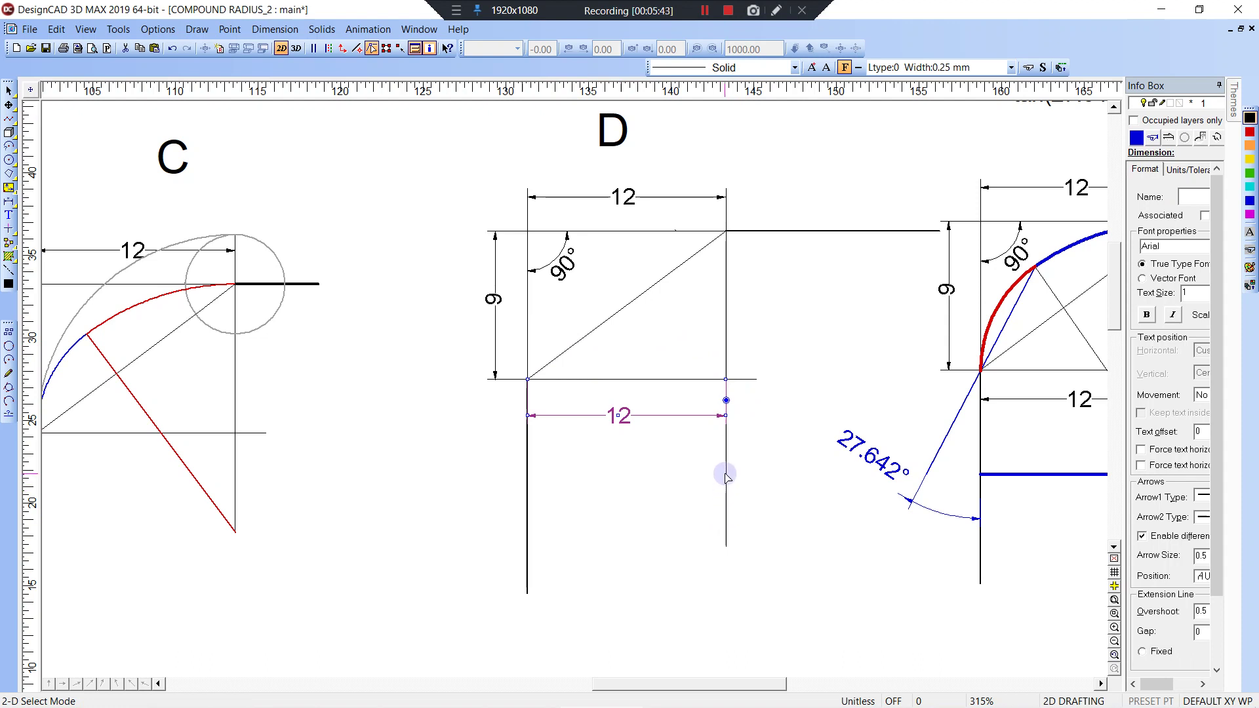
click(725, 474)
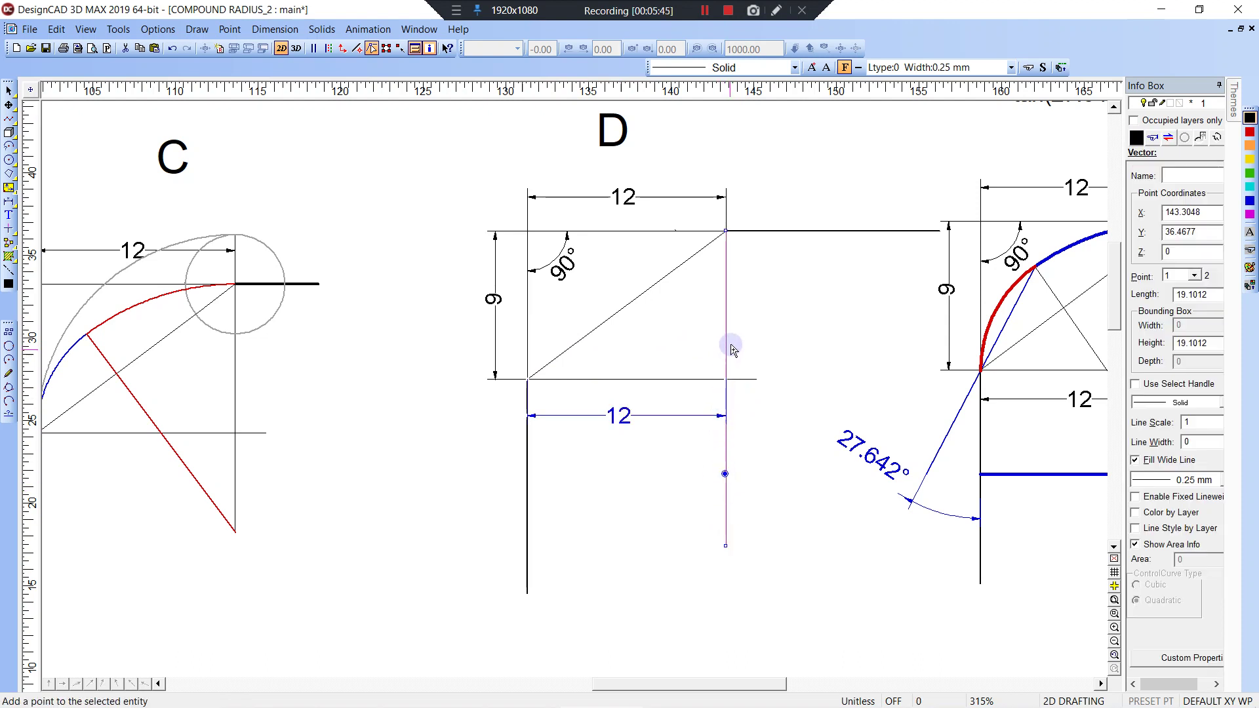
click(726, 545)
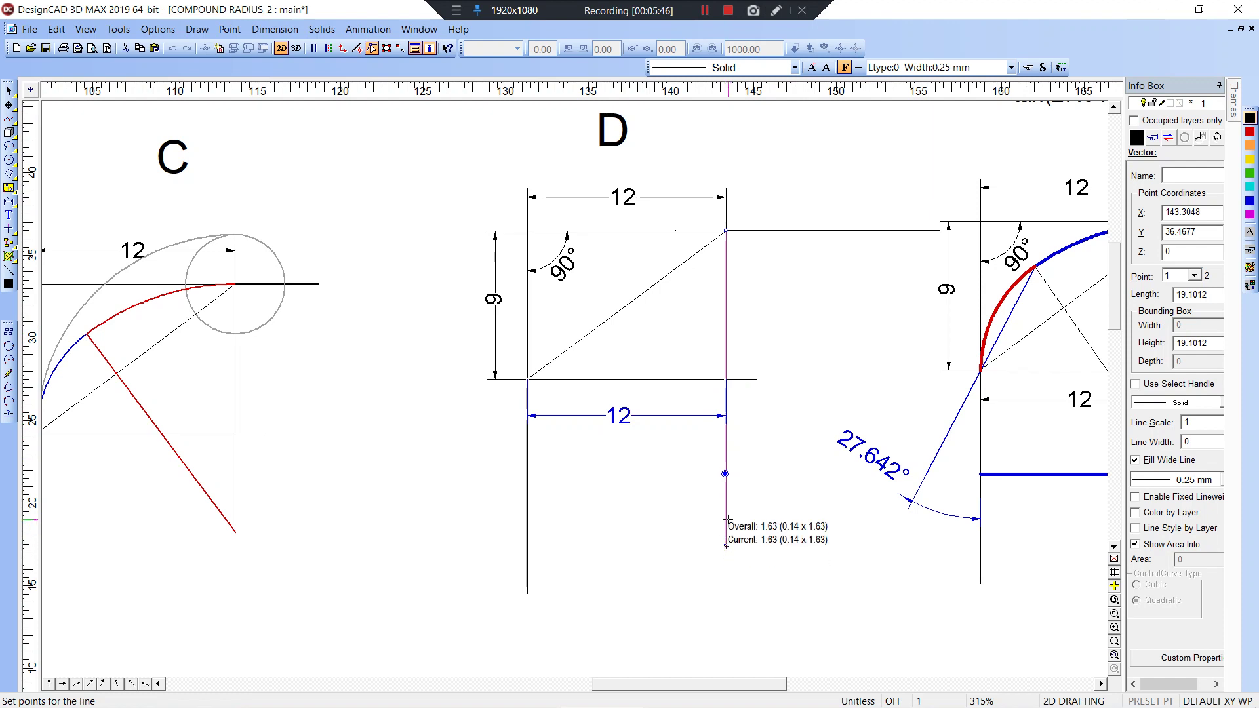
click(726, 379)
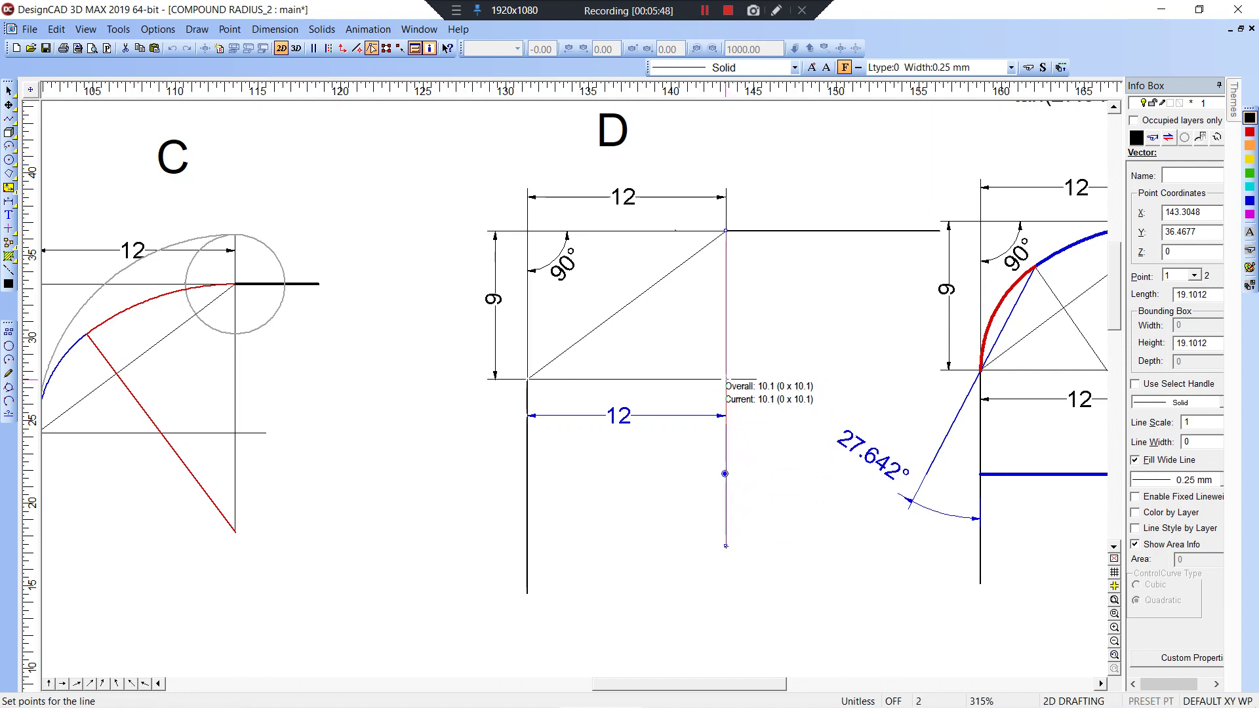
key(Return)
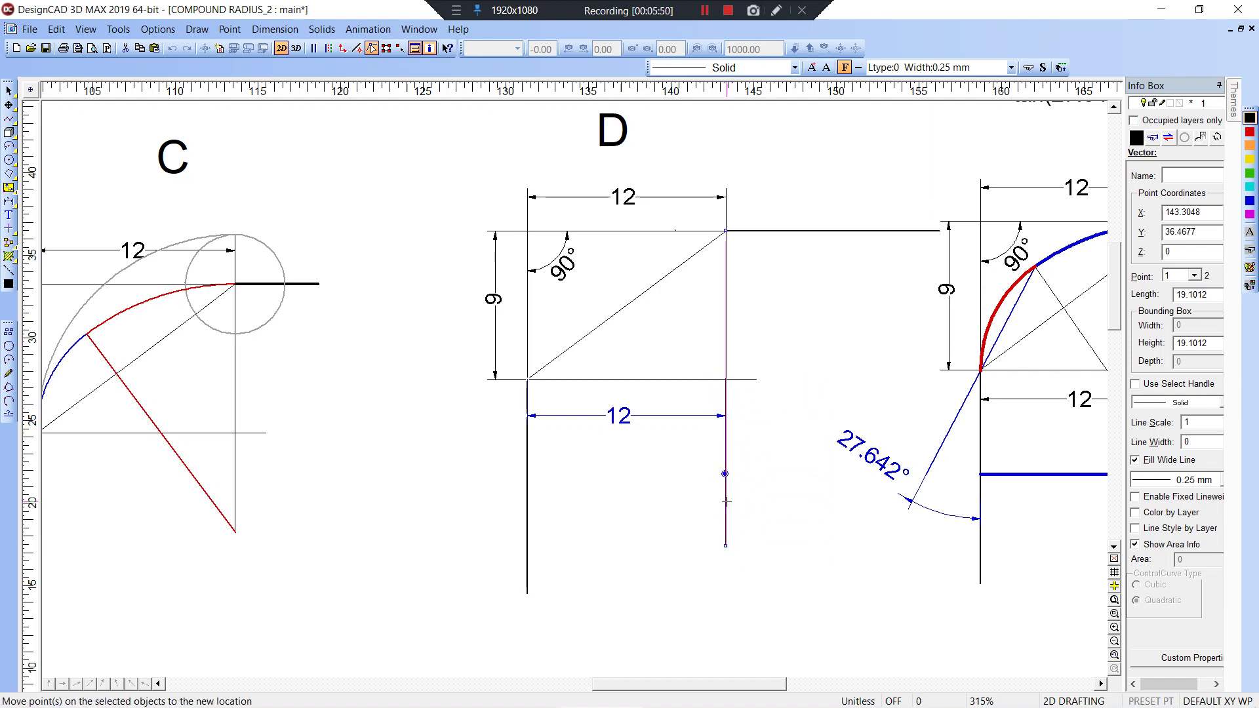
- Shorten figure D's vertical construction line to end at the horizontal construction line, and delete the blue 12 dimension
click(726, 379)
click(718, 450)
click(726, 452)
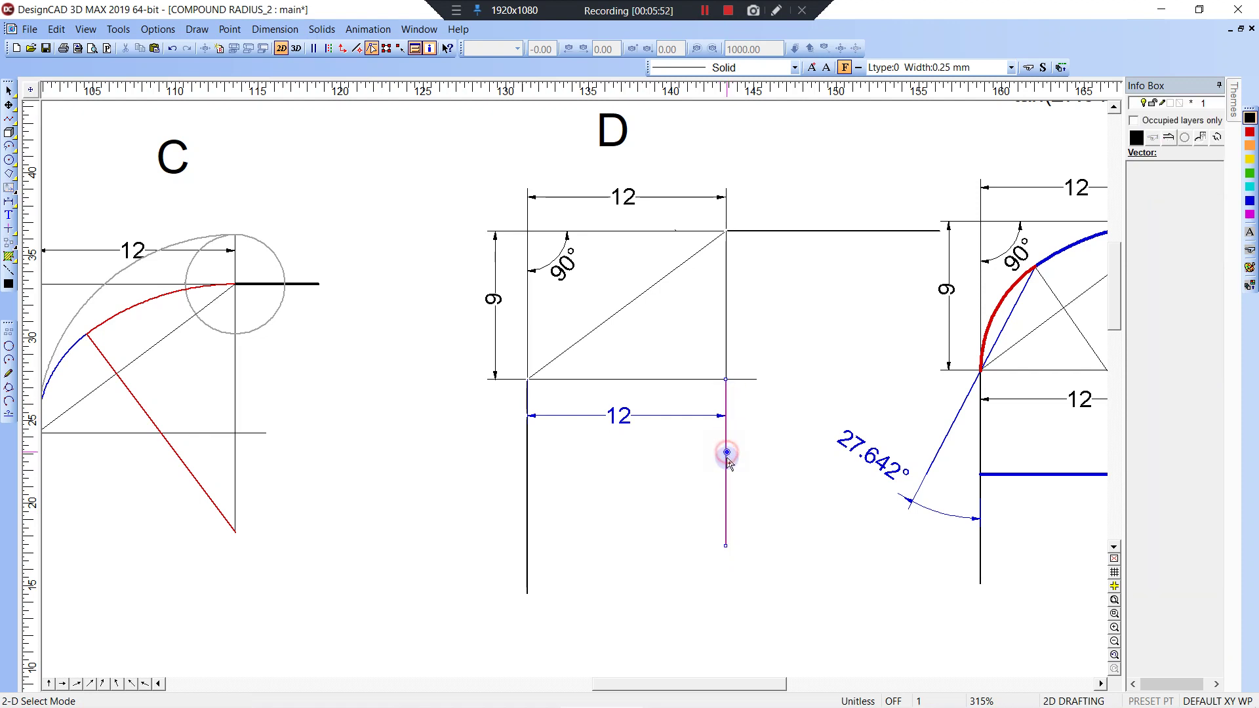
click(724, 453)
click(654, 415)
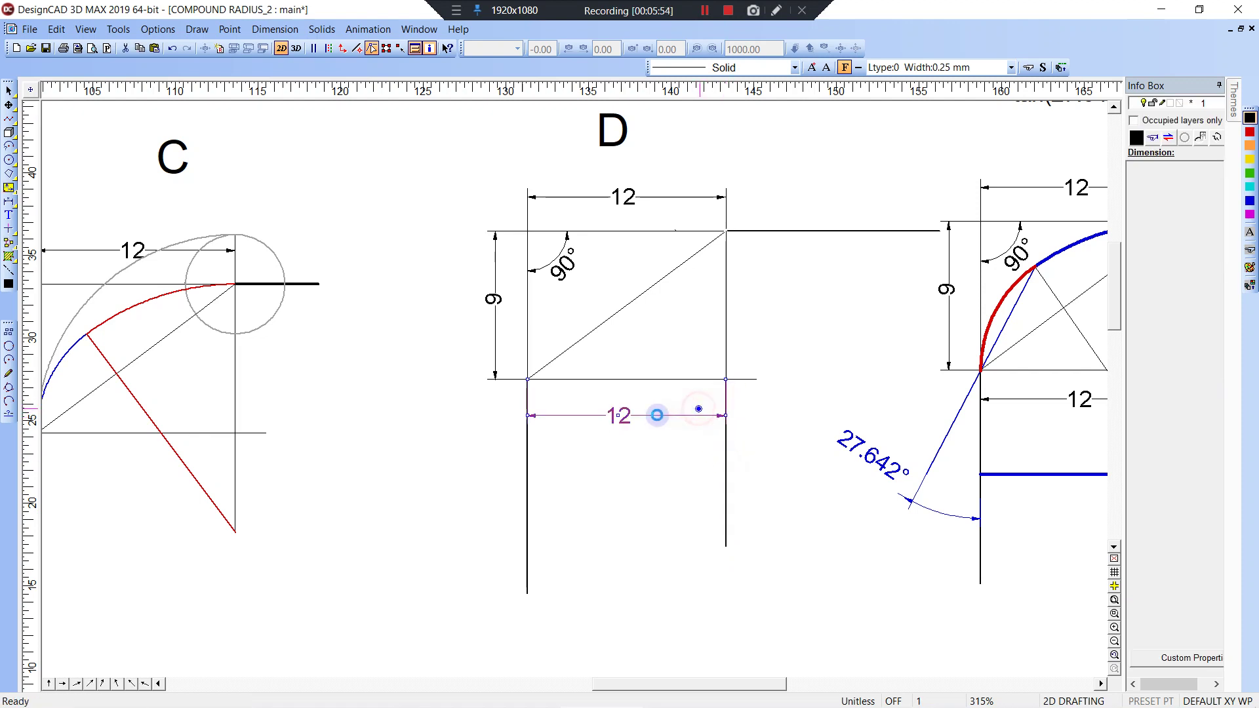
key(Delete)
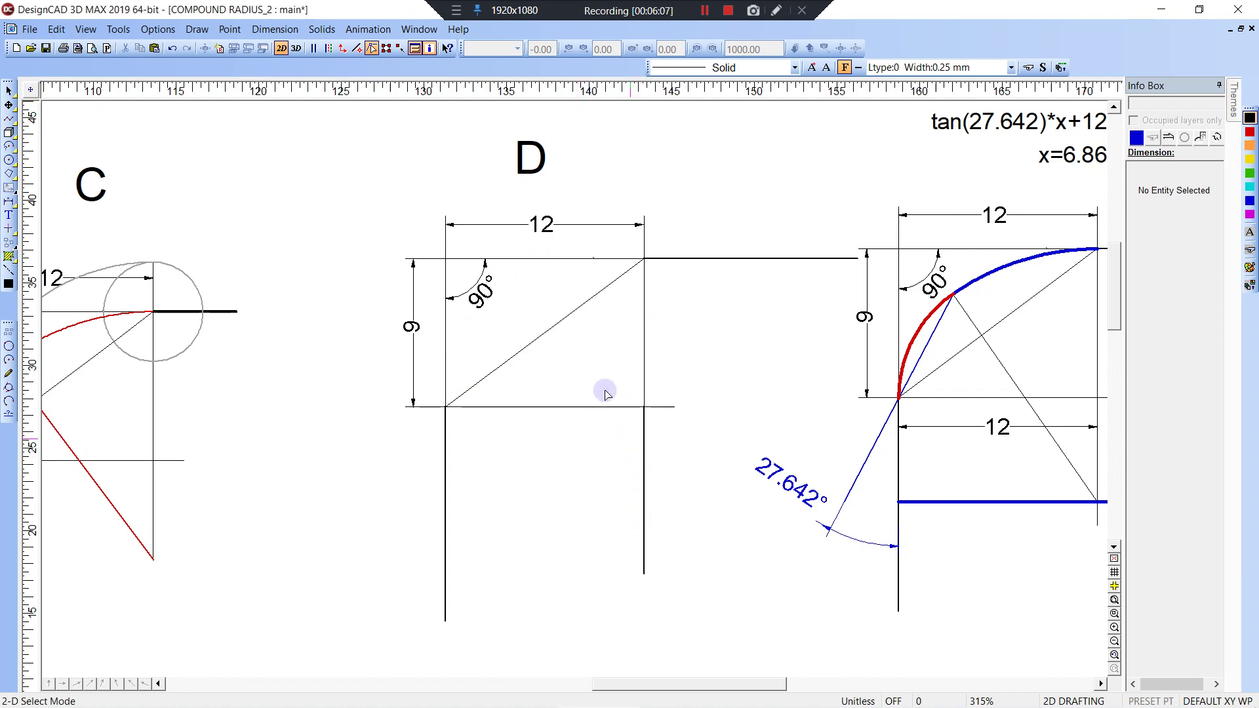
- Place tick marks with 4 sections, 1 division and a large tickmark size of 1 along figure D's shorter black vertical line
click(198, 29)
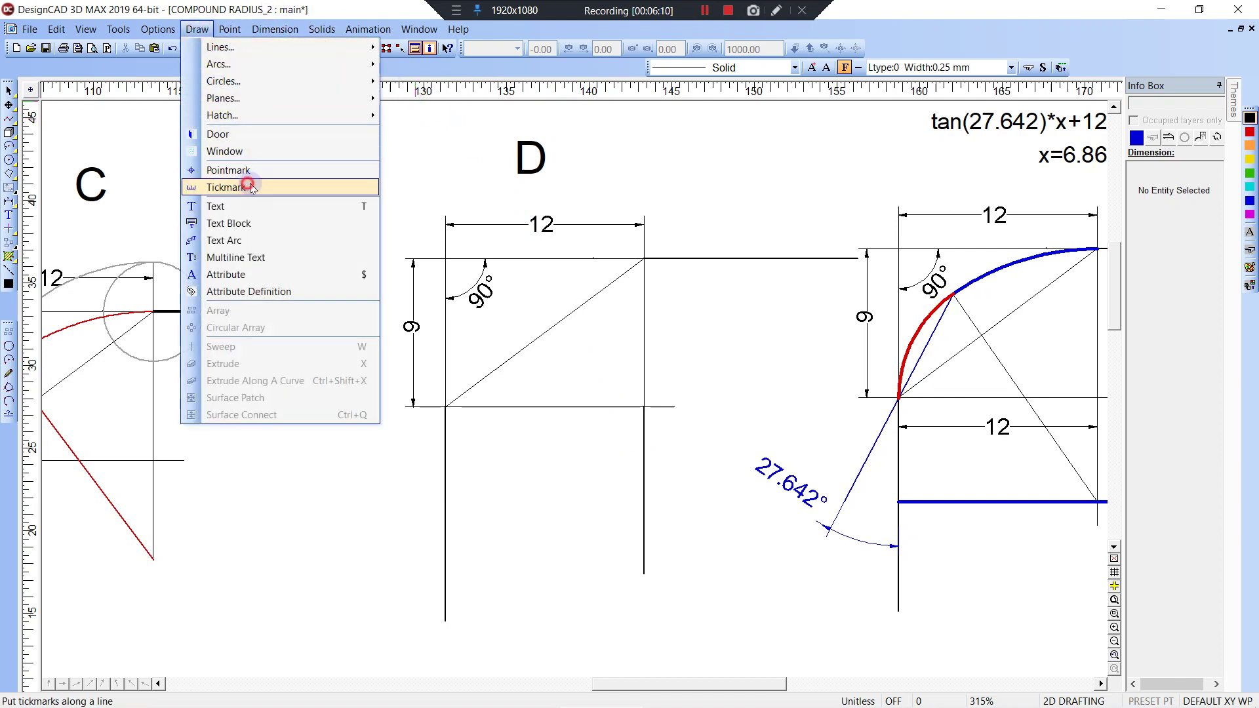
click(250, 187)
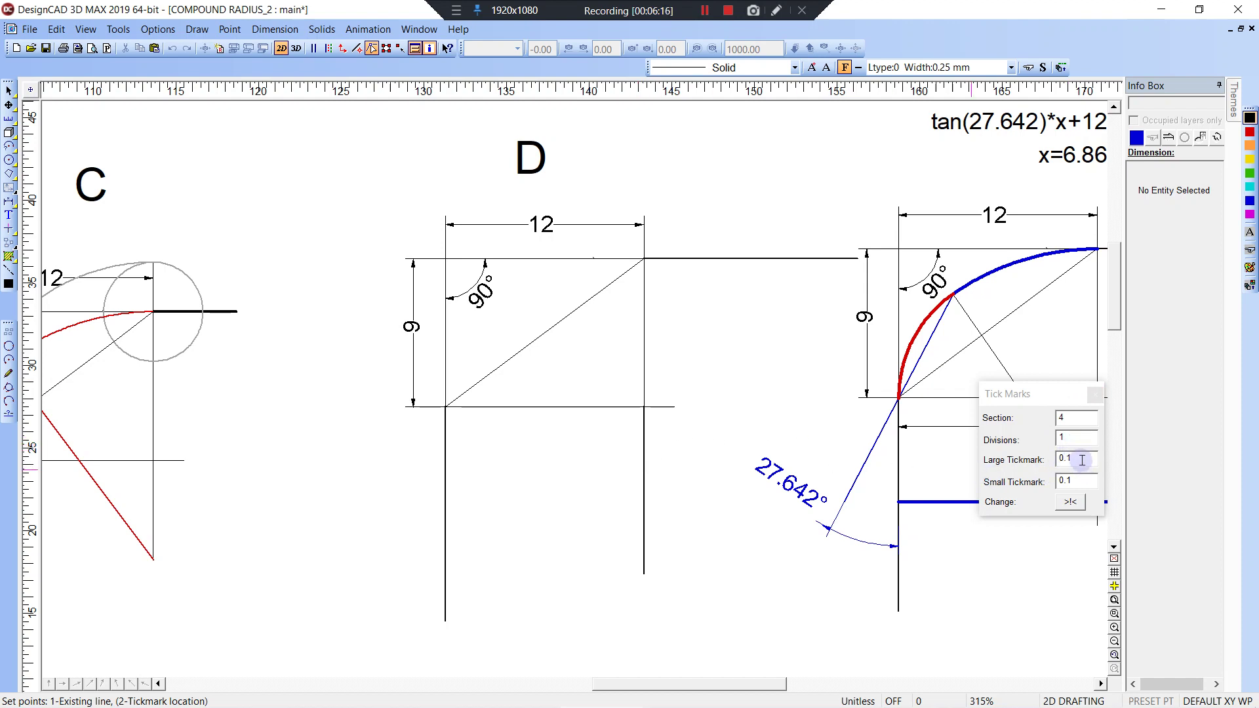
double_click(1082, 460)
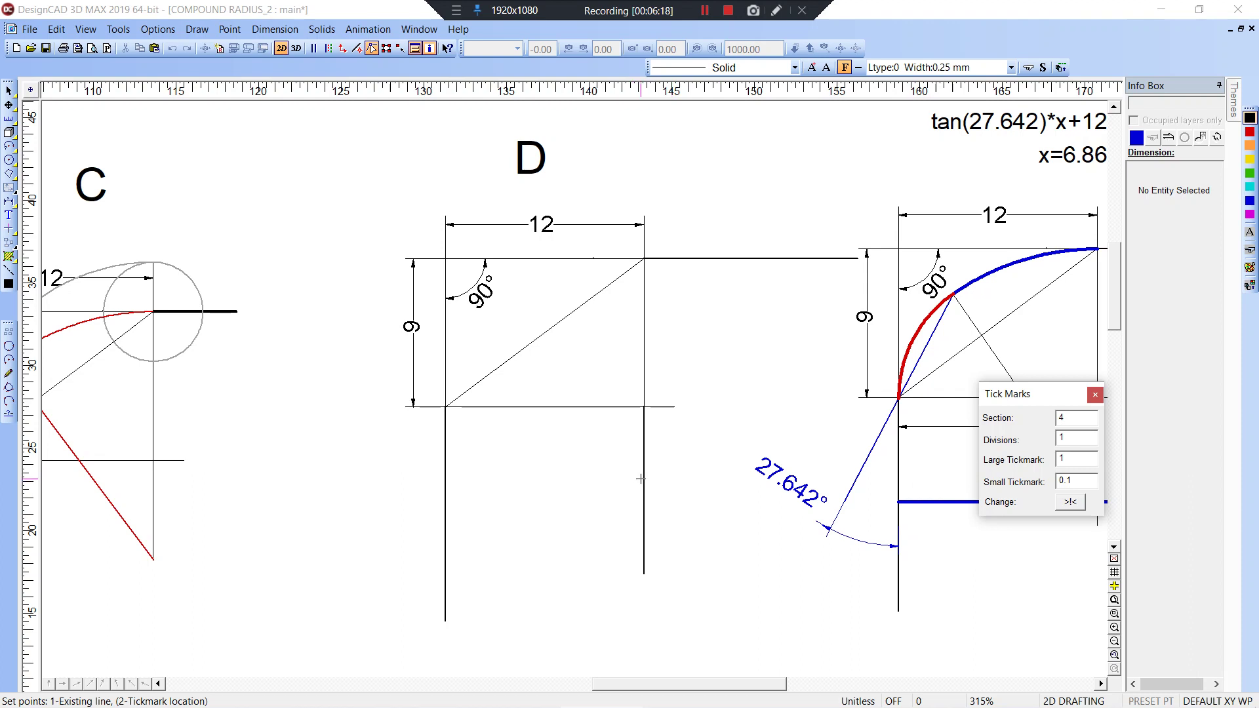
click(670, 479)
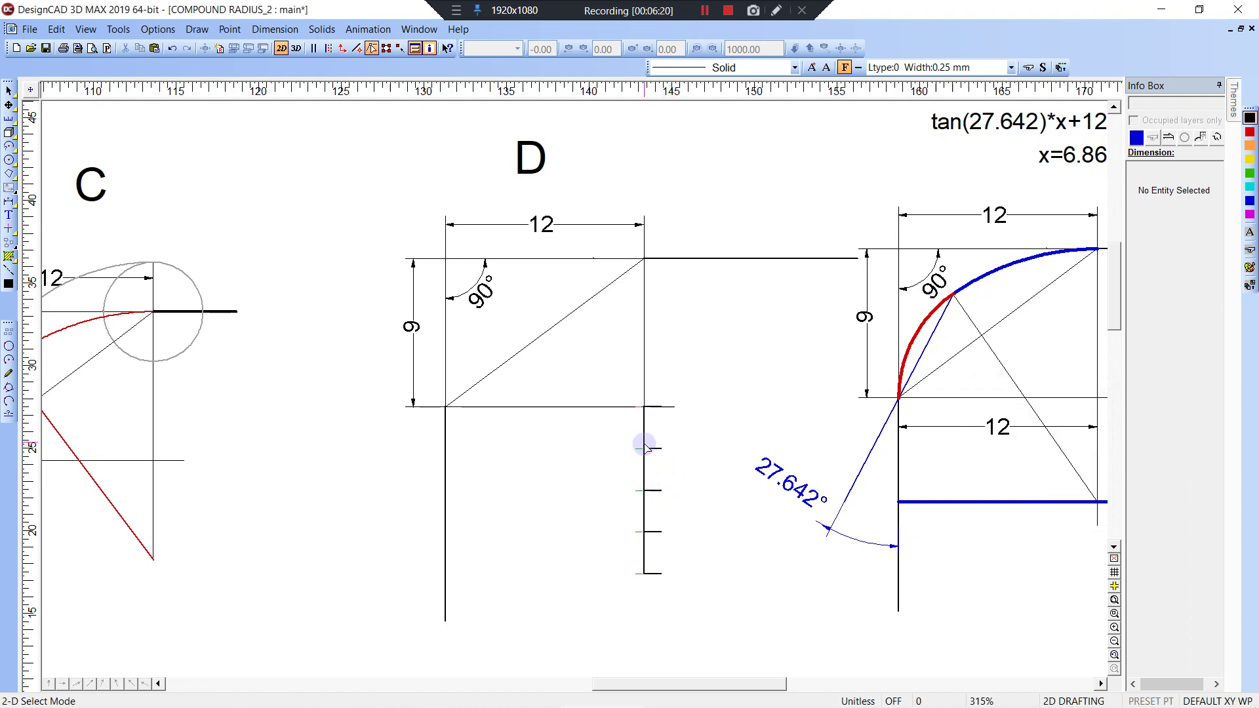
- Draw a horizontal black line about 18.16 units long from the second-highest tick mark across figure D's longer vertical line
key(v)
right_click(641, 449)
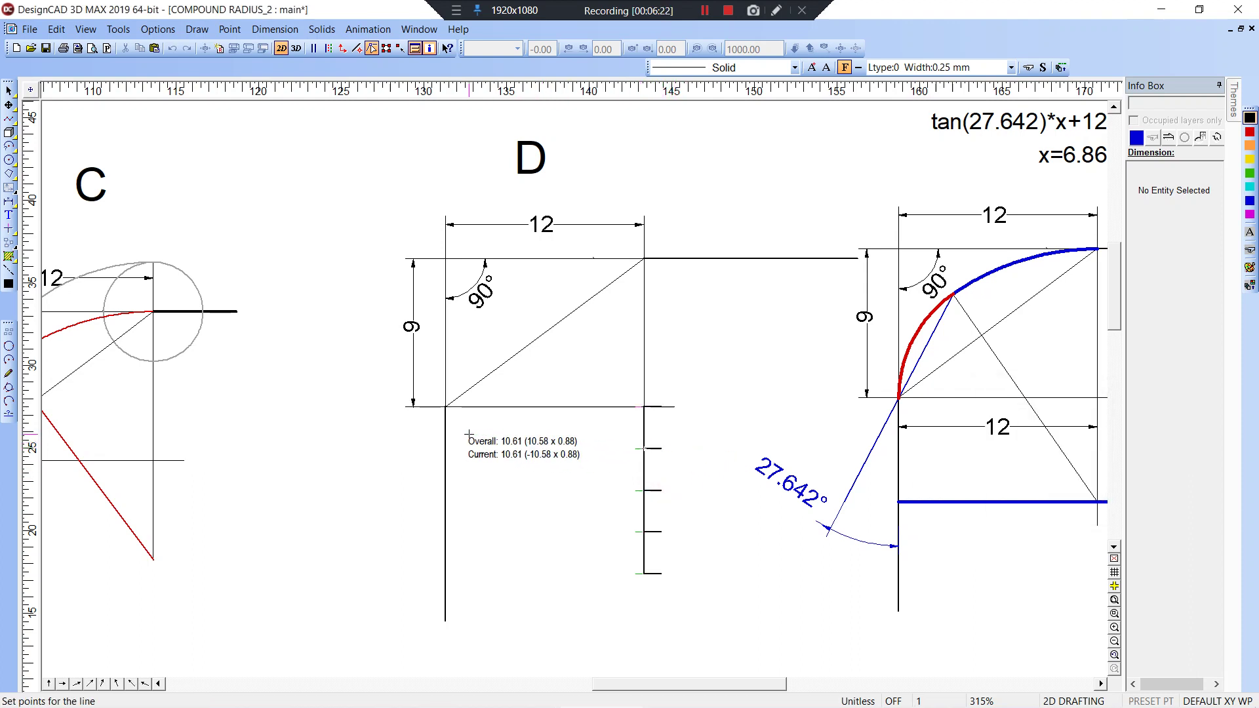
key(shift)
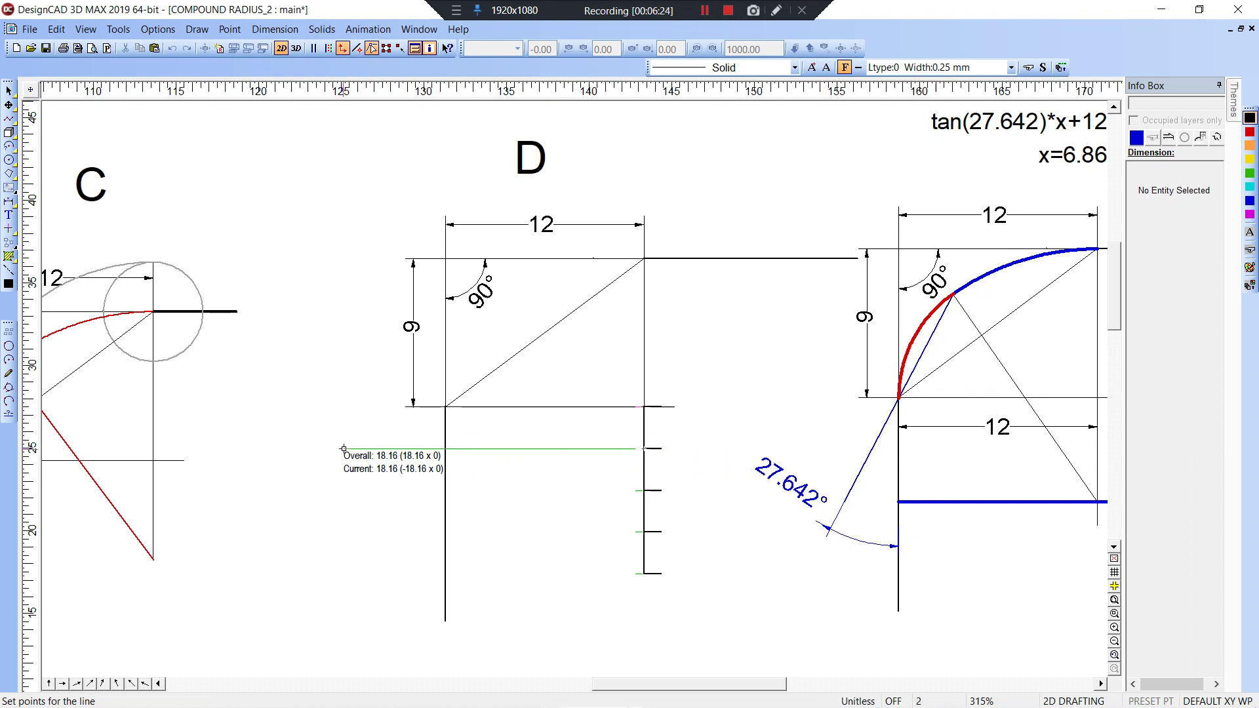
click(344, 449)
key(Escape)
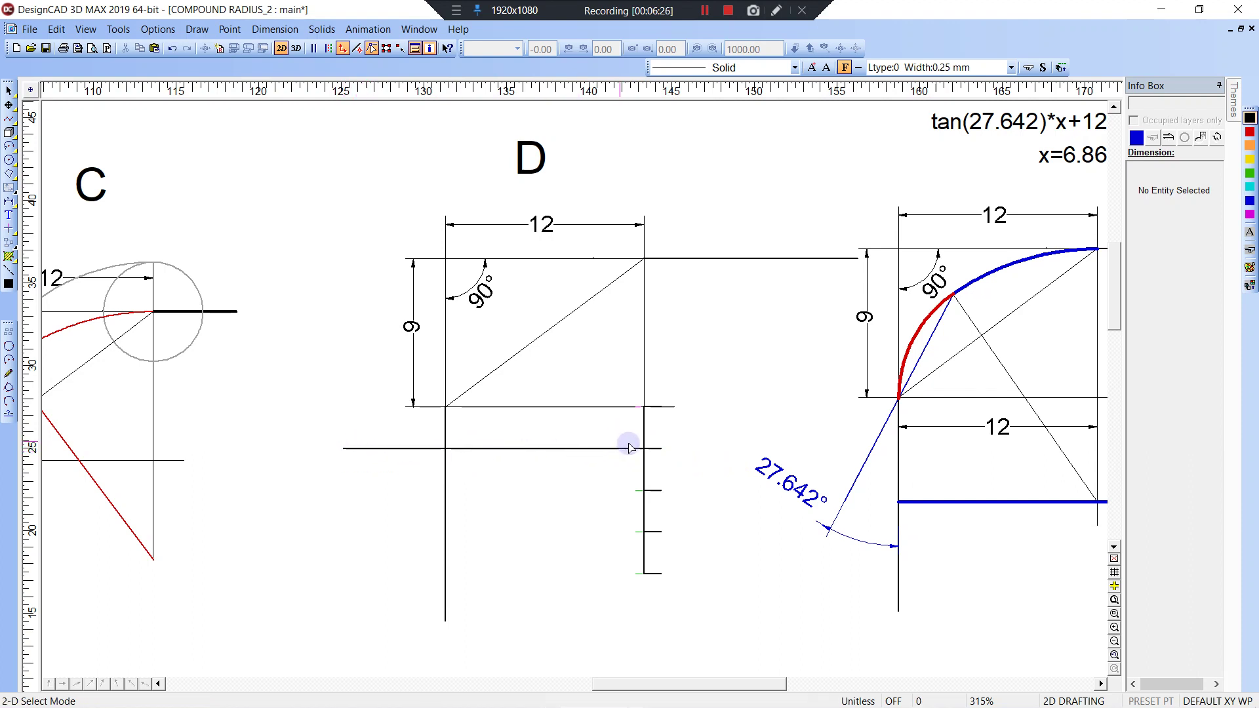
- Copy the new horizontal line to each of the three lower tick marks on figure D's vertical line
click(629, 449)
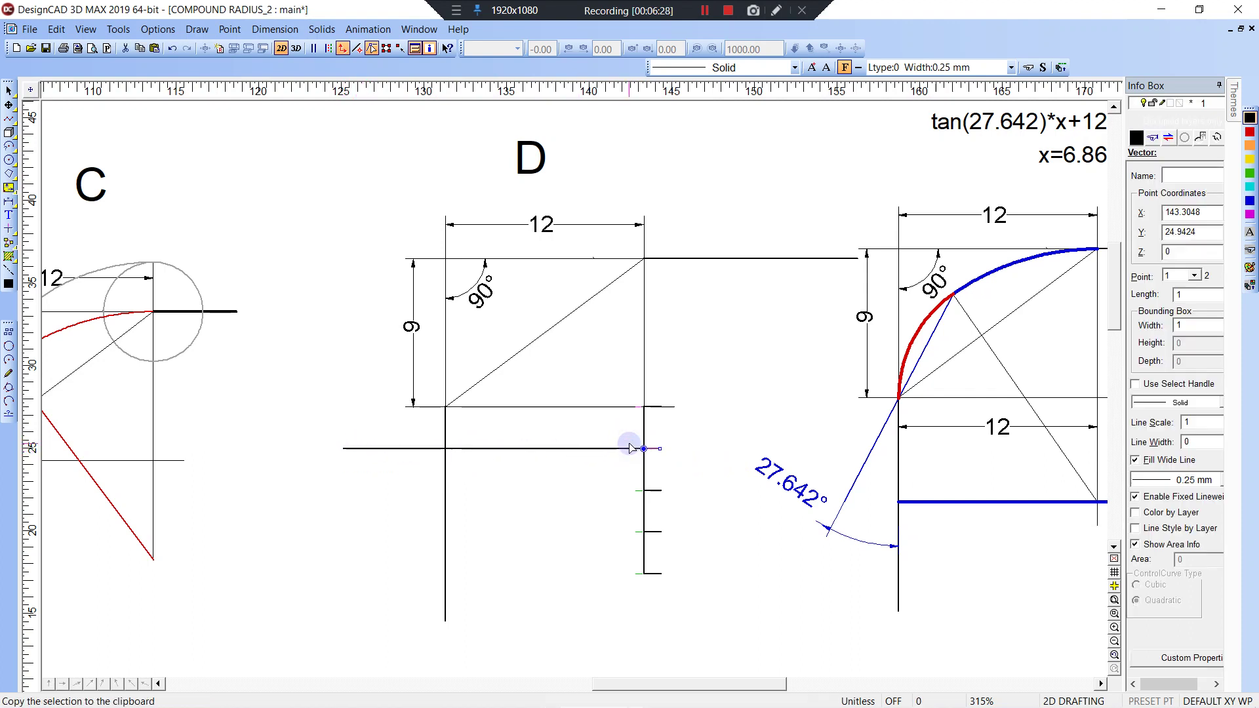
click(629, 449)
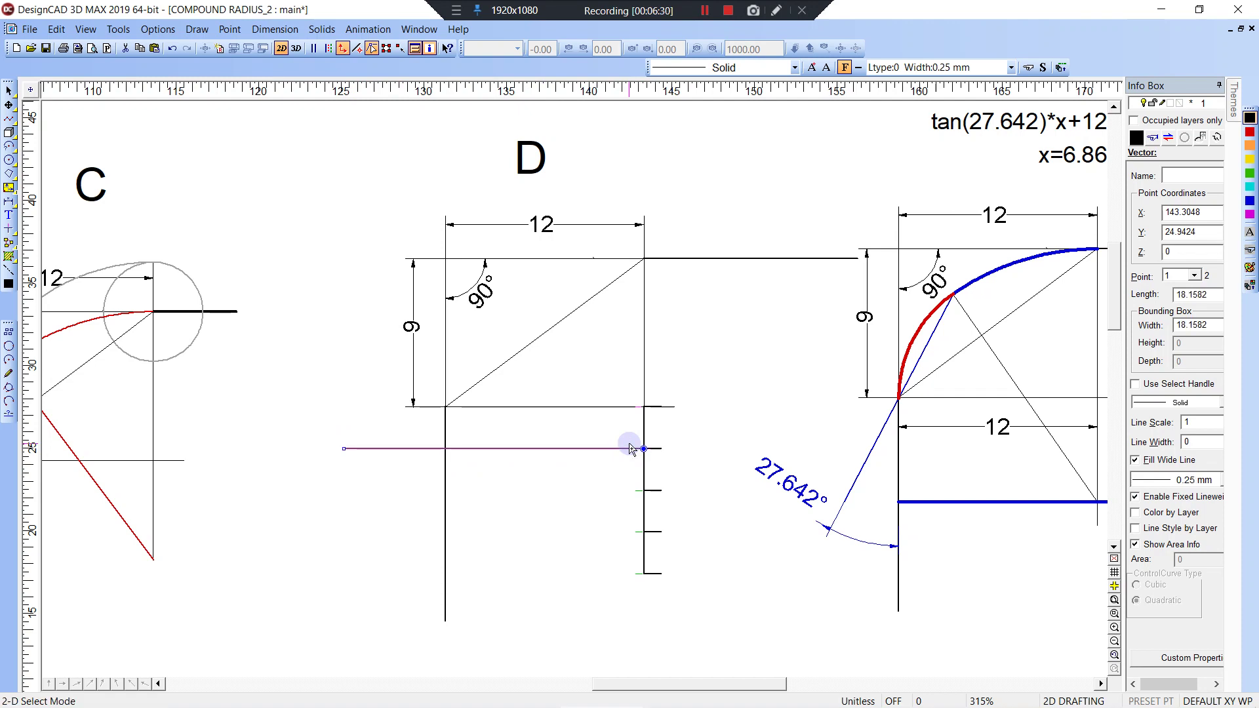
key(ctrl+v)
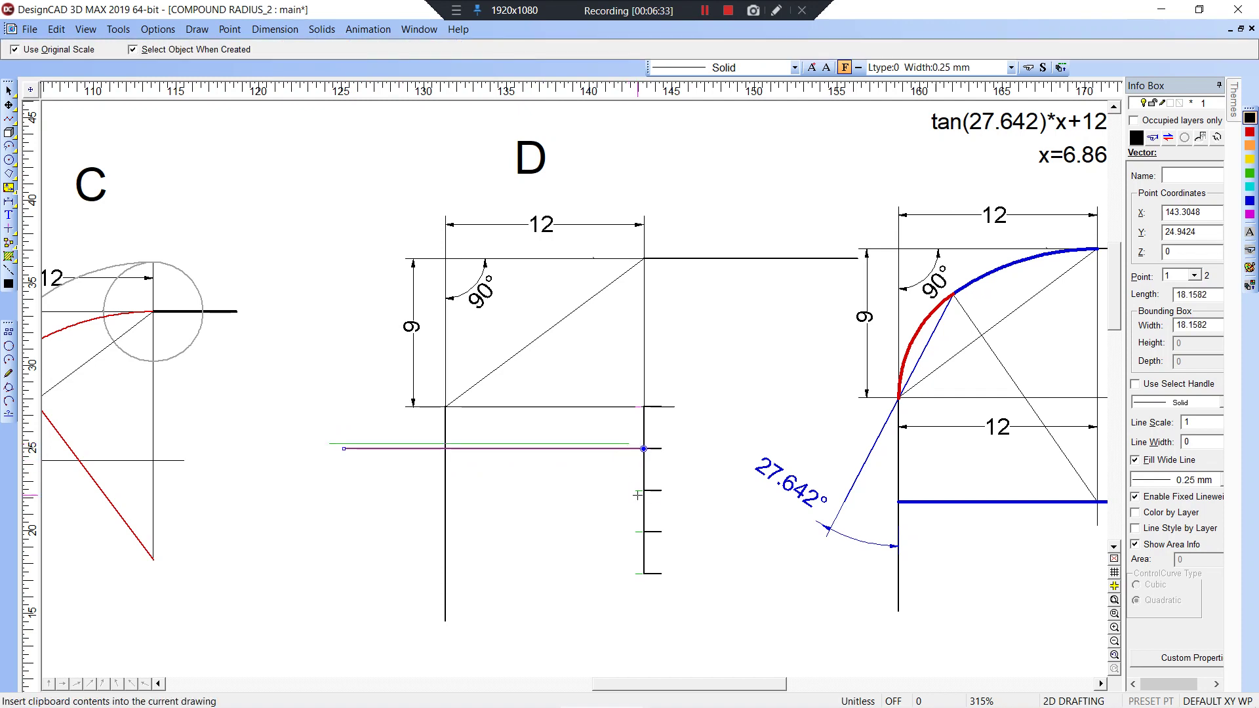
click(644, 490)
key(ctrl+v)
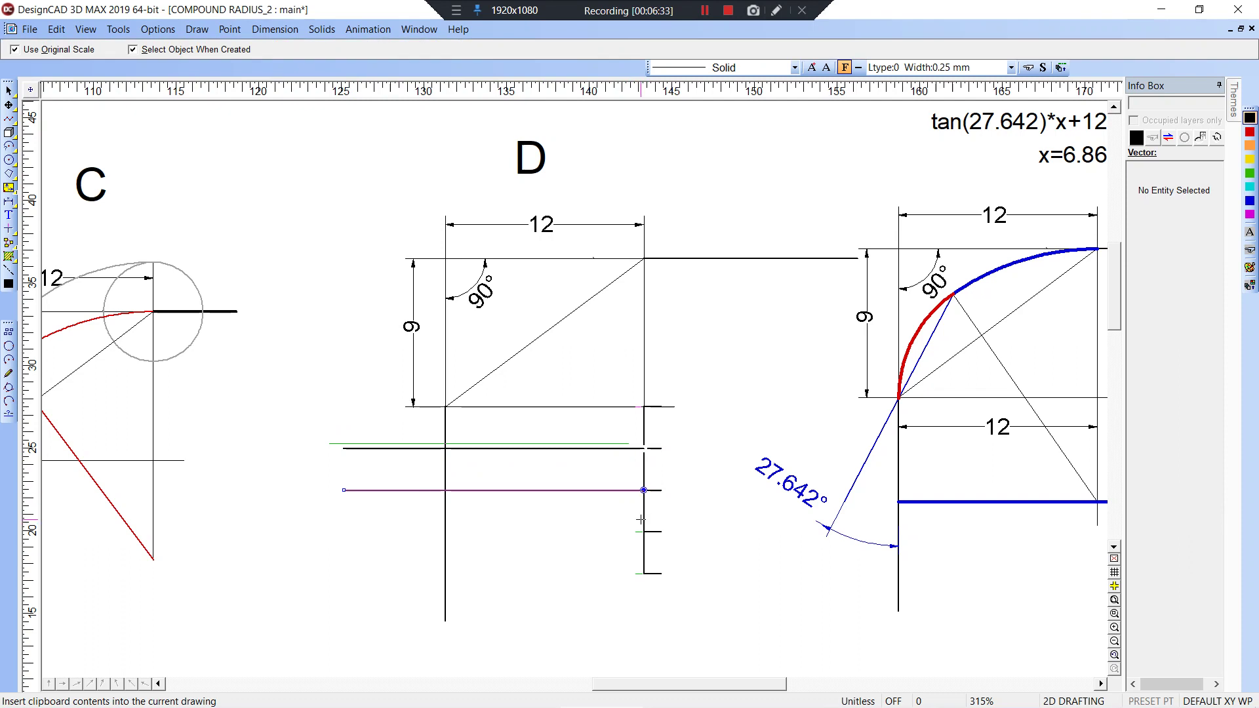
click(644, 532)
key(ctrl+v)
click(643, 573)
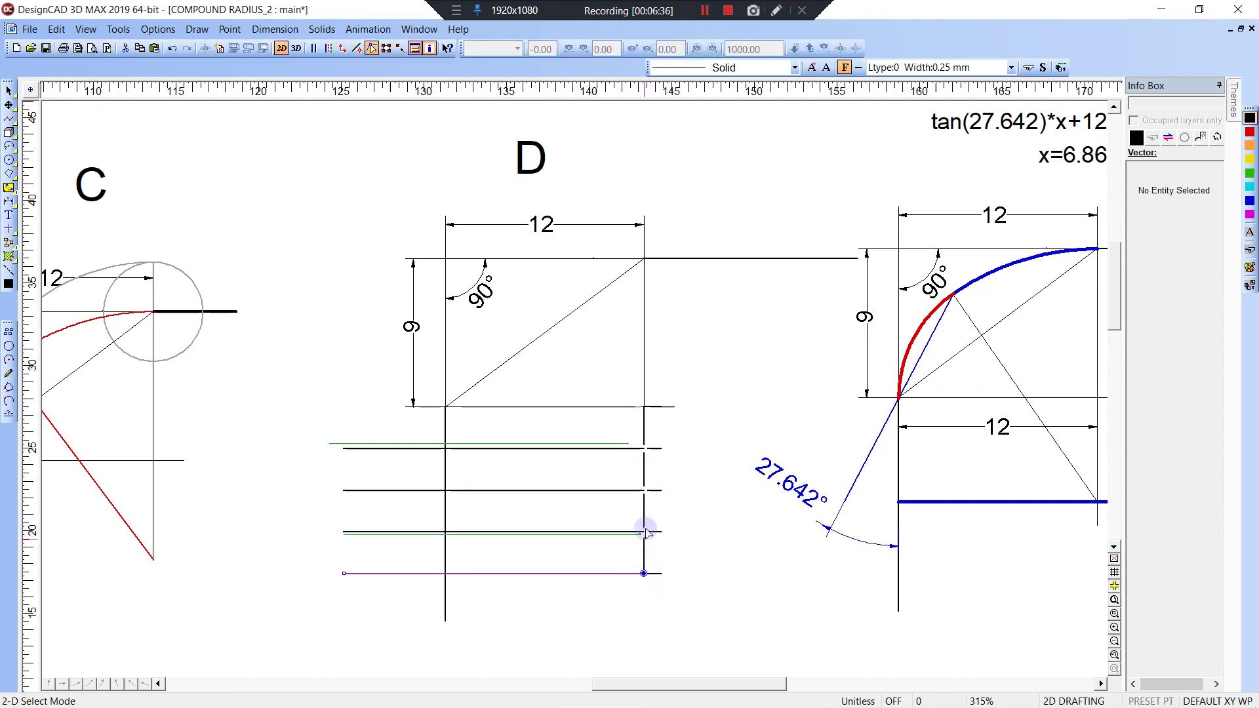
- Draw a 50° arc centred on the second-highest tick mark from the 12-unit corner, and extend it to the uppermost added horizontal line
key(a)
click(643, 448)
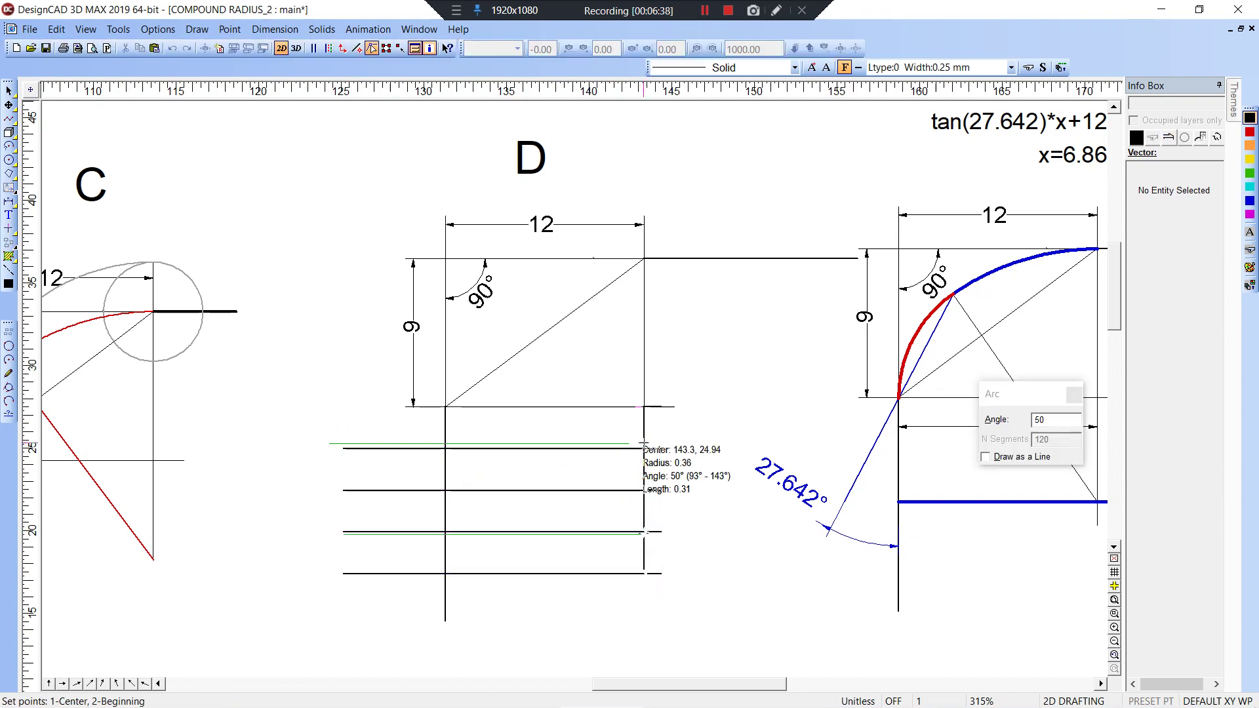
click(644, 259)
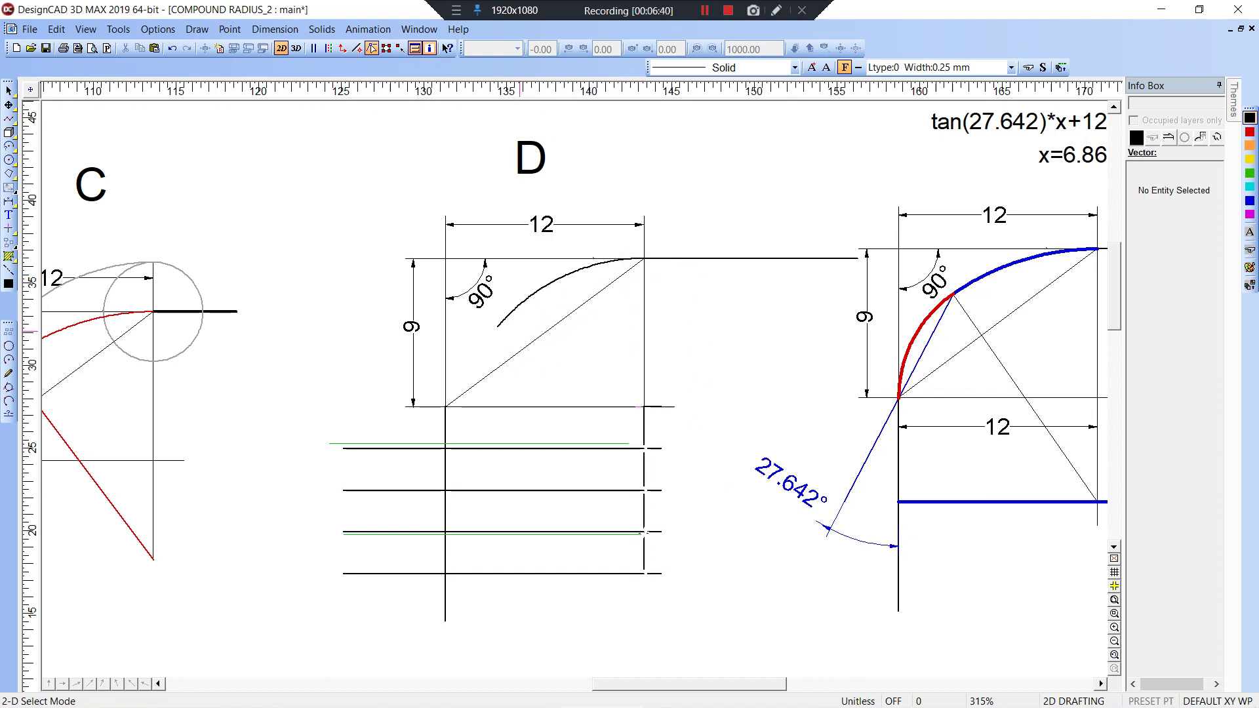
key(t)
click(498, 326)
click(460, 454)
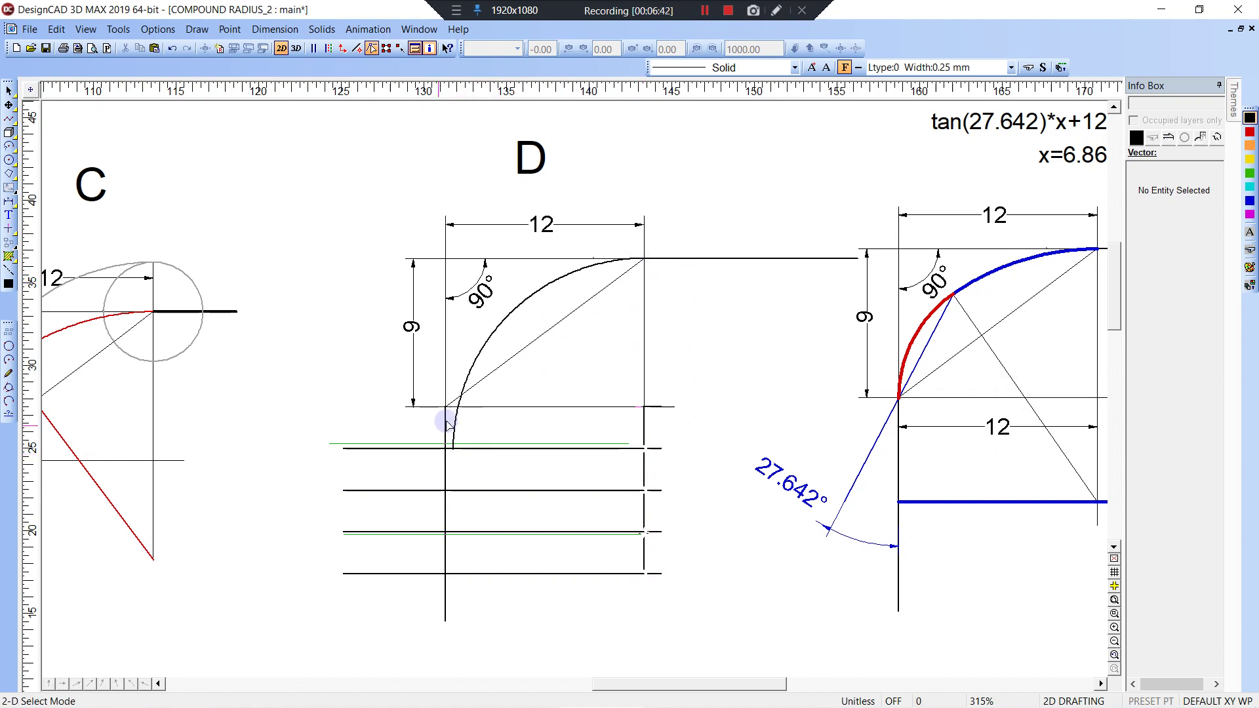
- Delete the extended arc and the uppermost added horizontal line it ends on
click(473, 361)
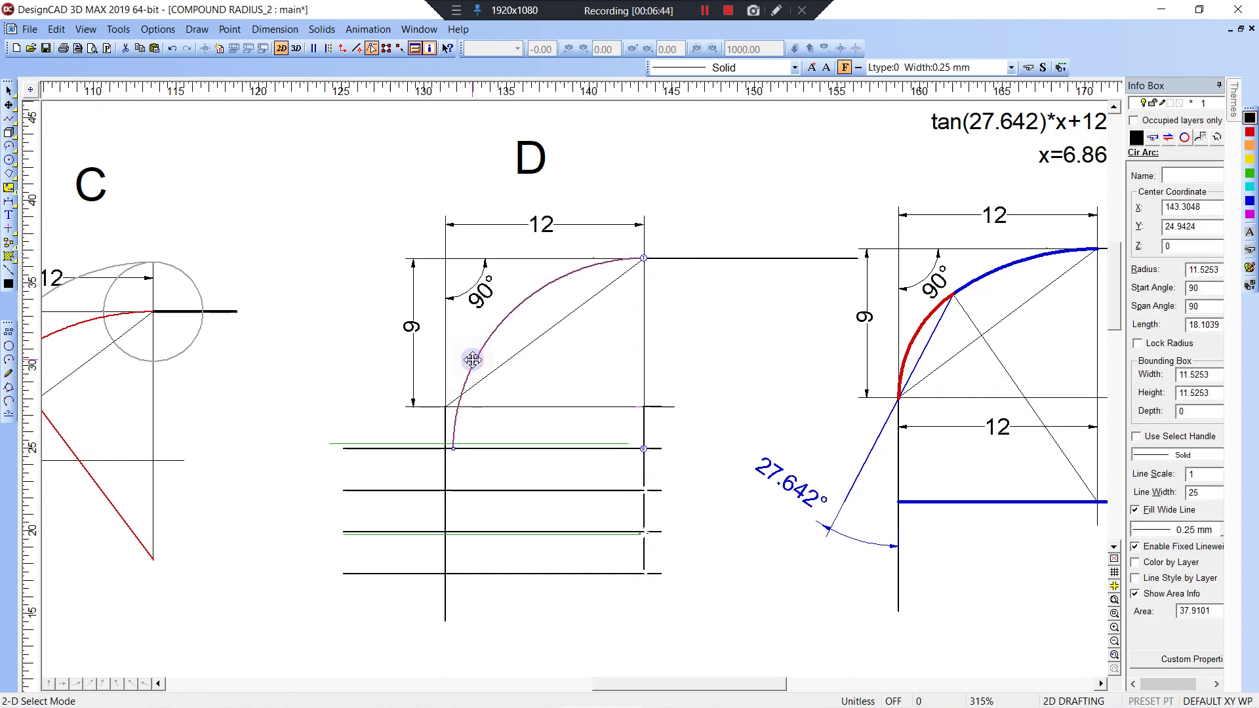
key(Delete)
click(375, 450)
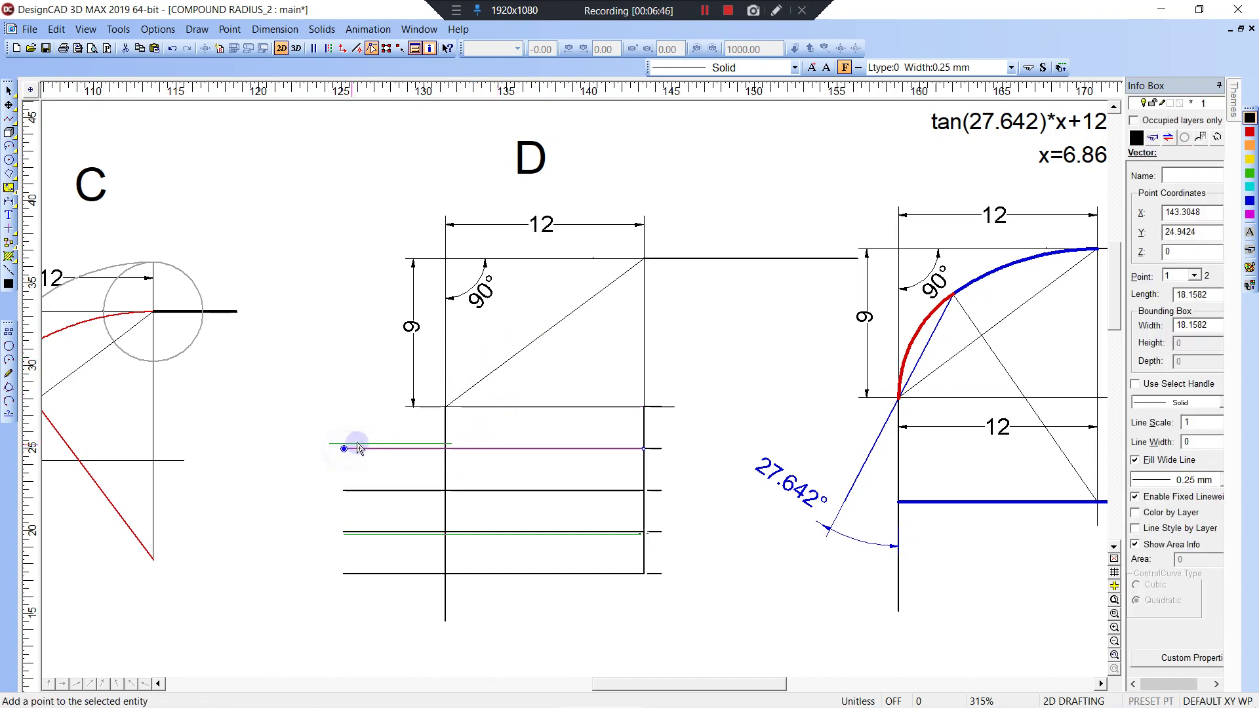
key(Delete)
- Draw a 50° arc centred on the middle tick mark from the 12-unit corner, and extend it to that tick's horizontal line
key(a)
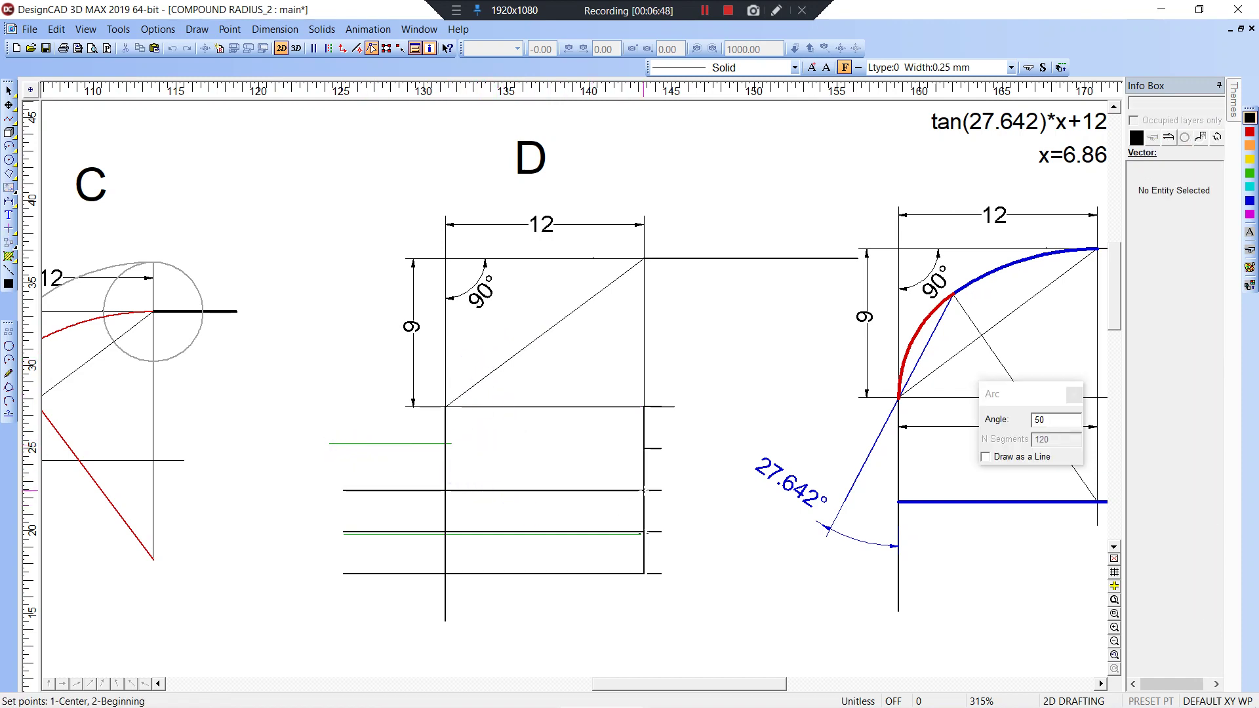
click(644, 449)
click(644, 259)
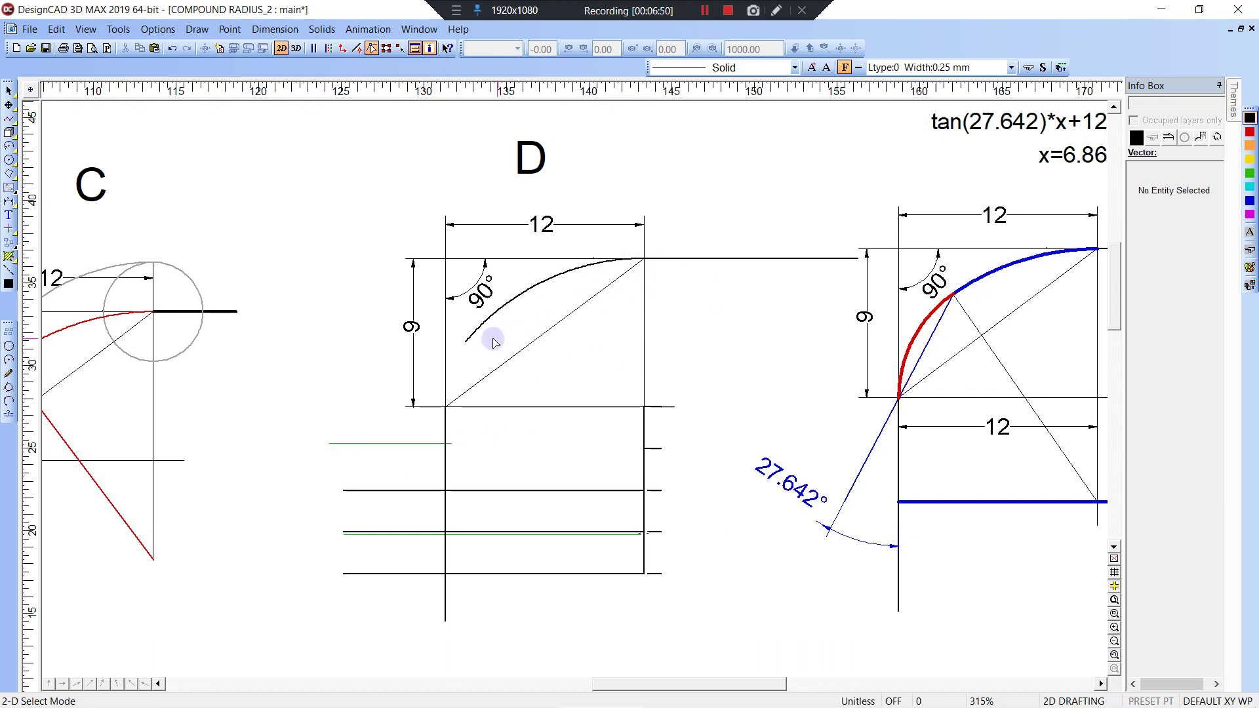
key(t)
click(417, 448)
click(413, 490)
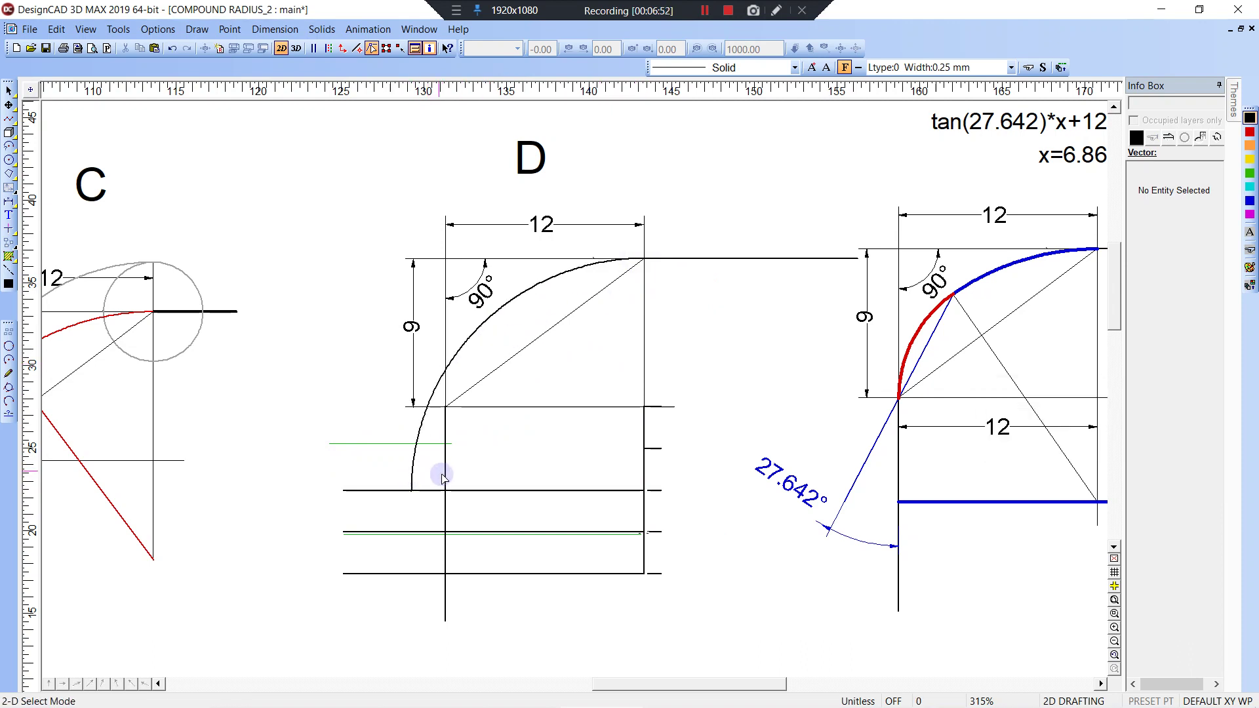
- Draw two 90° arcs starting at the 12-unit corner, centred on the two lowest tick marks
key(a)
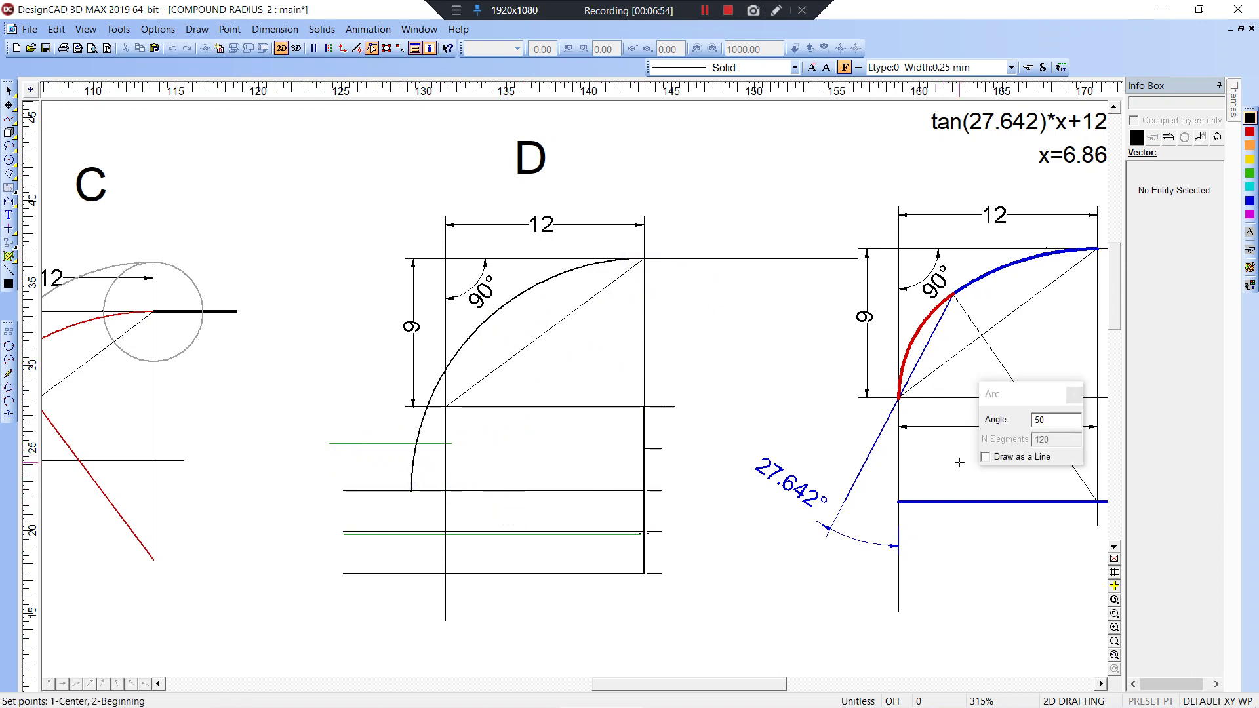
click(1069, 419)
text(90)
key(Return)
click(643, 531)
click(644, 258)
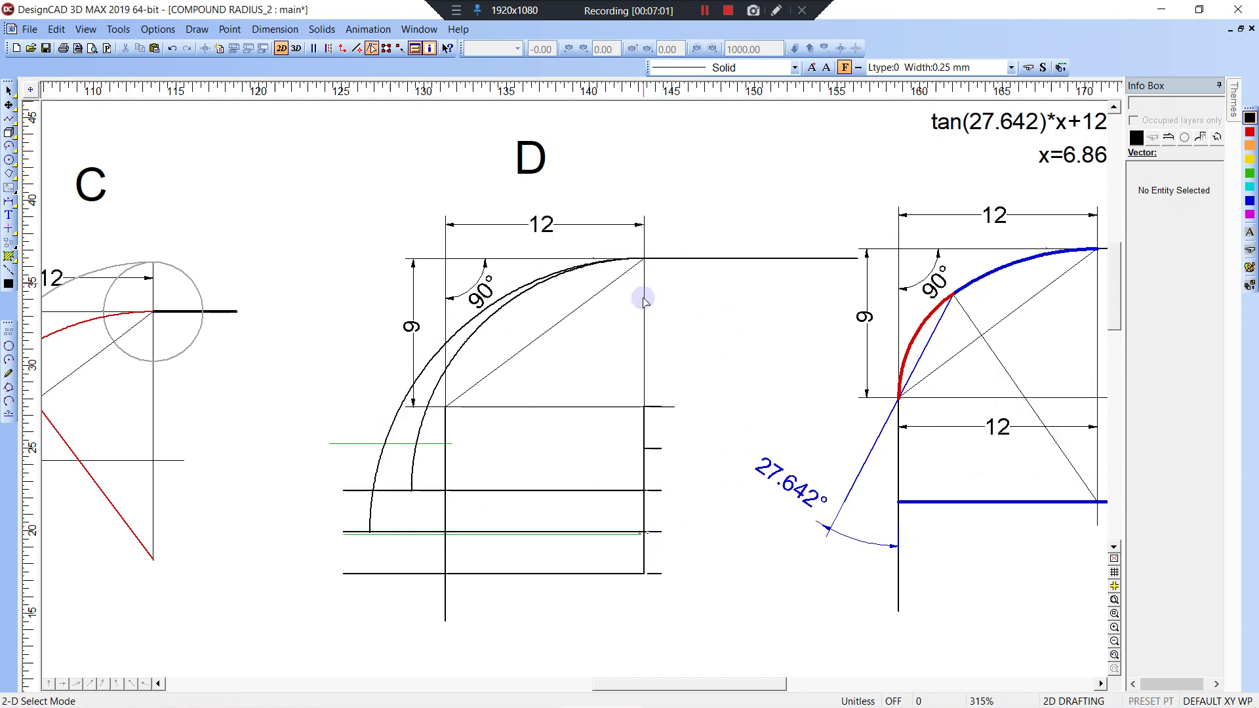
key(space)
click(643, 573)
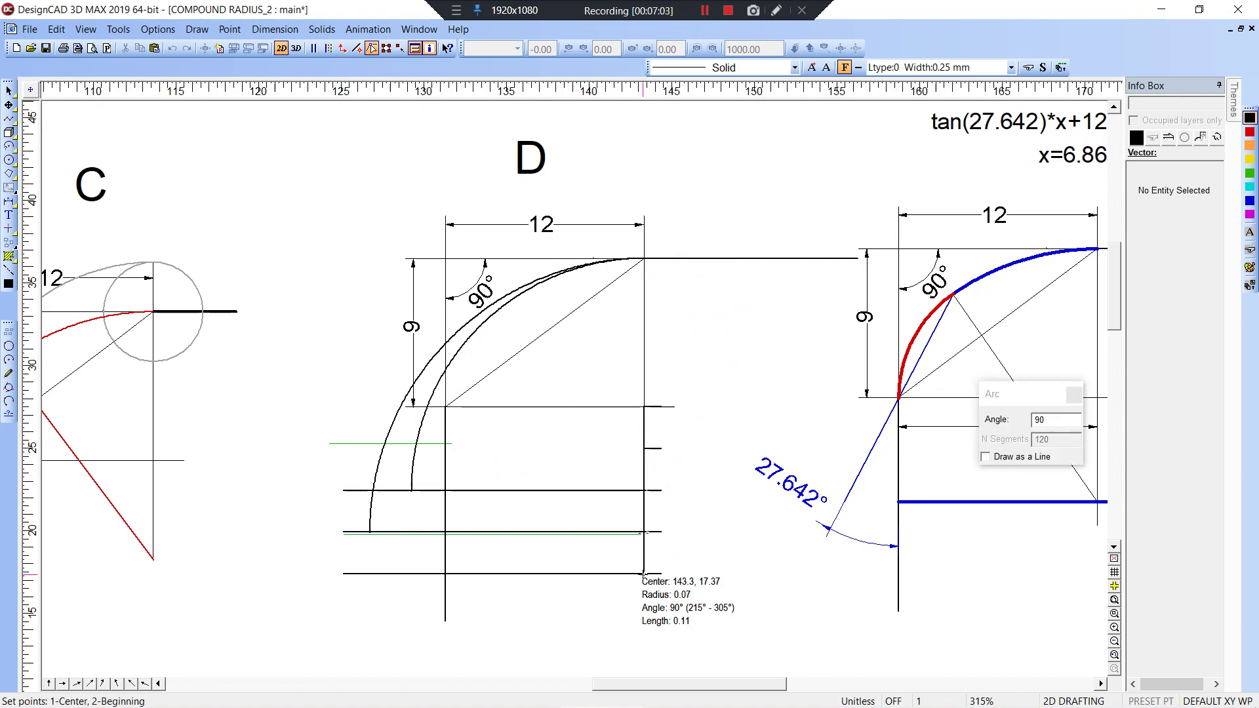
click(644, 259)
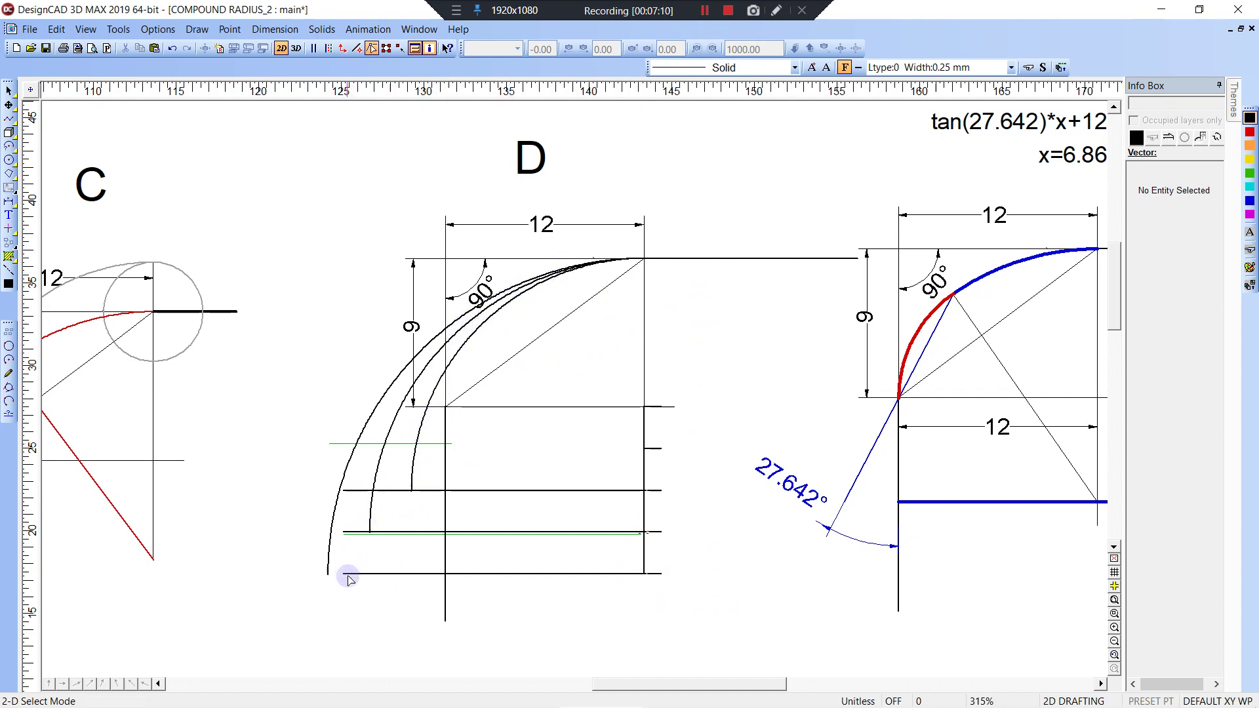
- Trim or extend figure D's three remaining added horizontal lines so each ends at its own arc
key(t)
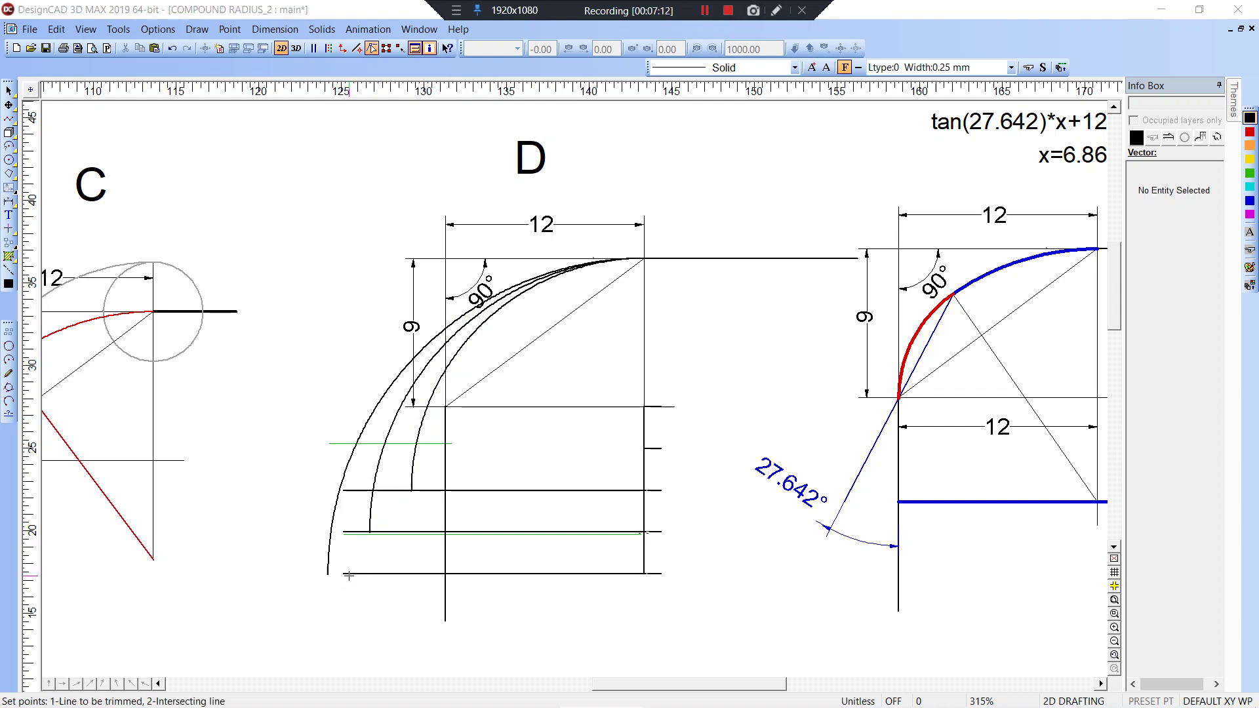
right_click(348, 576)
click(329, 558)
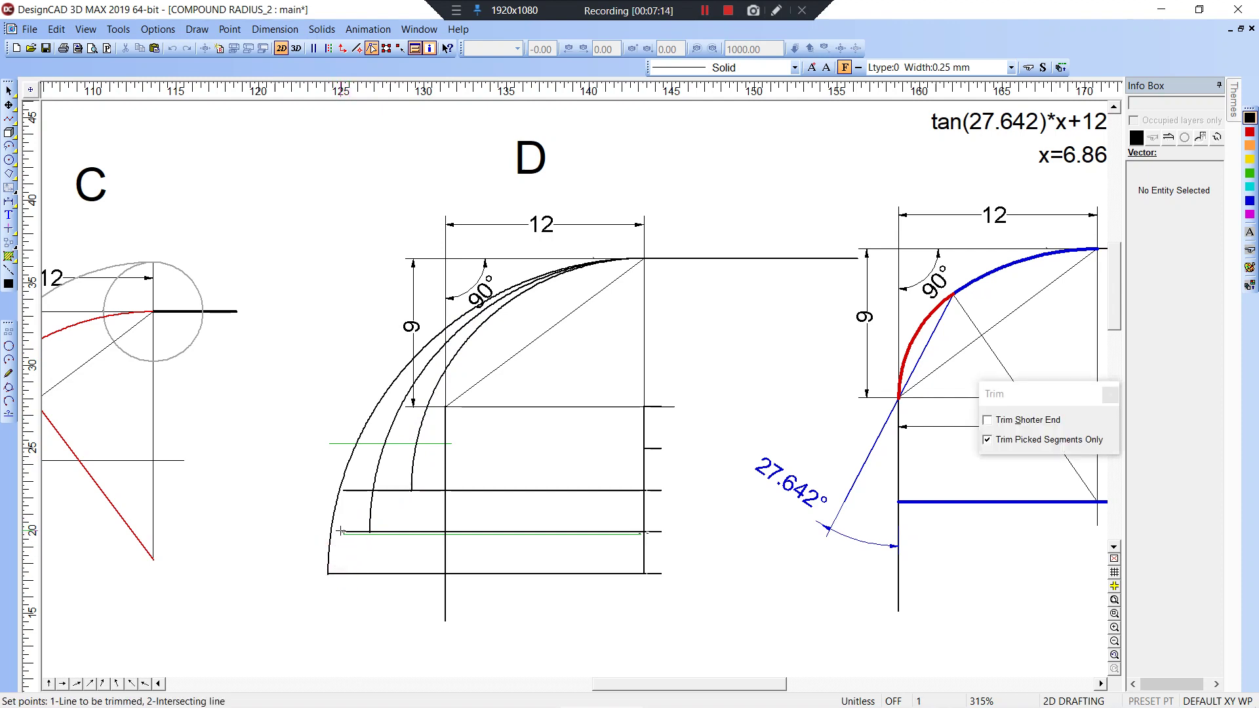
click(371, 510)
key(t)
click(426, 492)
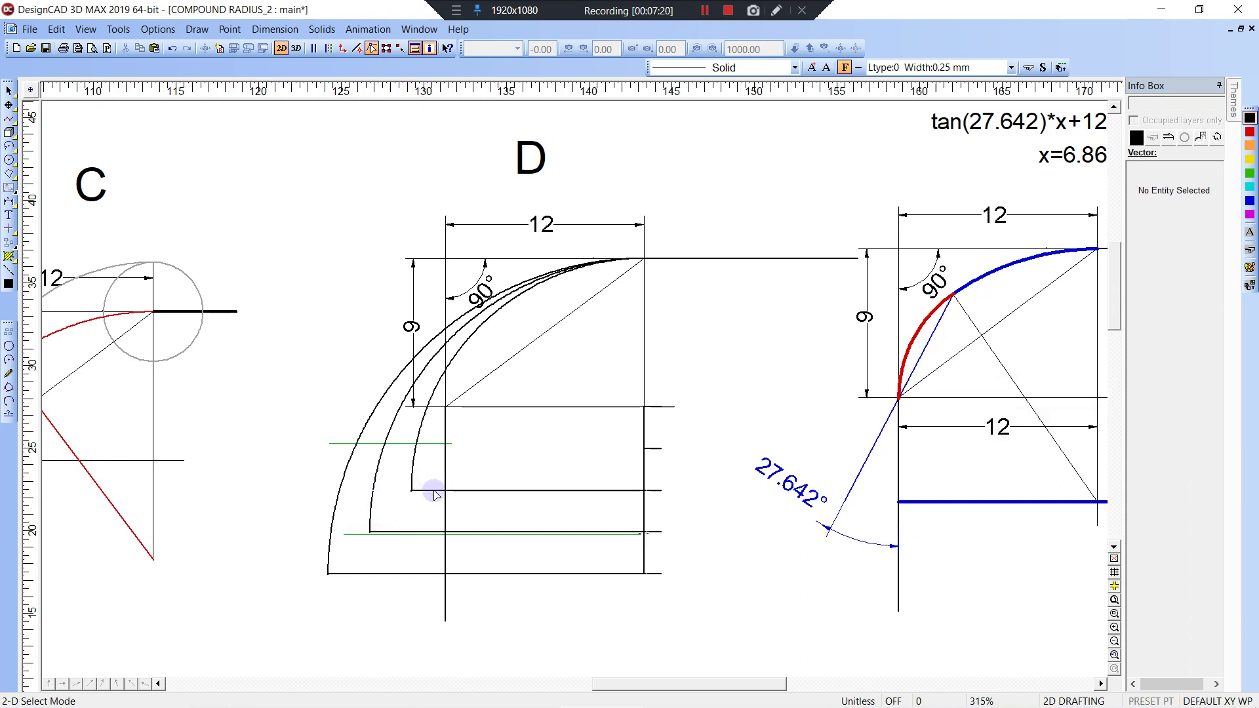
- Draw a red line from the innermost arc's lower end to the lower end of figure D's diagonal
key(l)
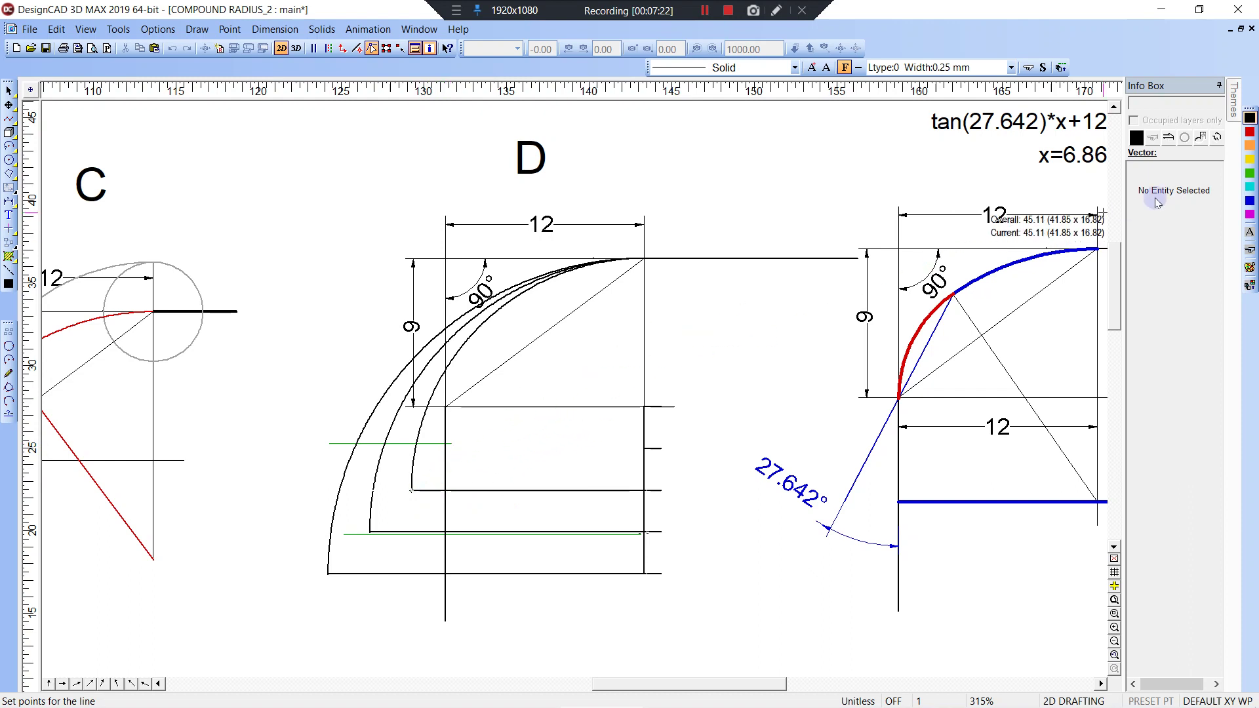
click(1250, 133)
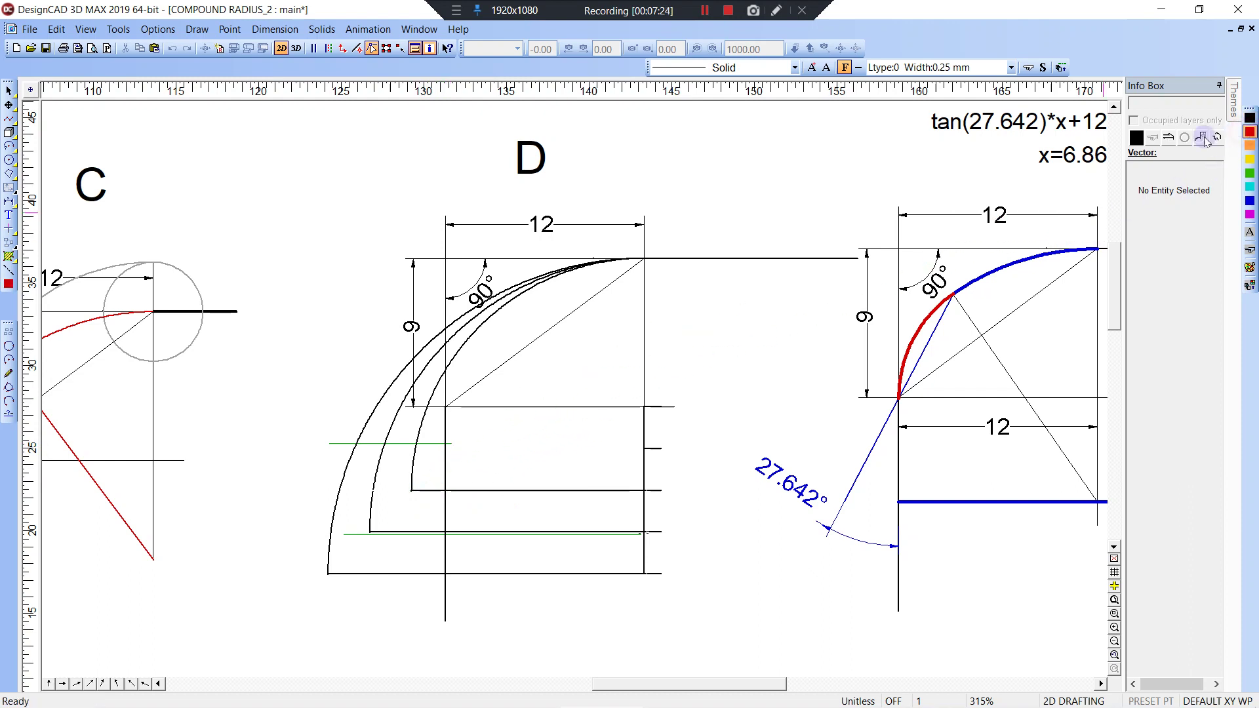
click(411, 490)
click(446, 408)
- Extend the red line up to the innermost arc and trim away the arc's portion below that intersection
key(t)
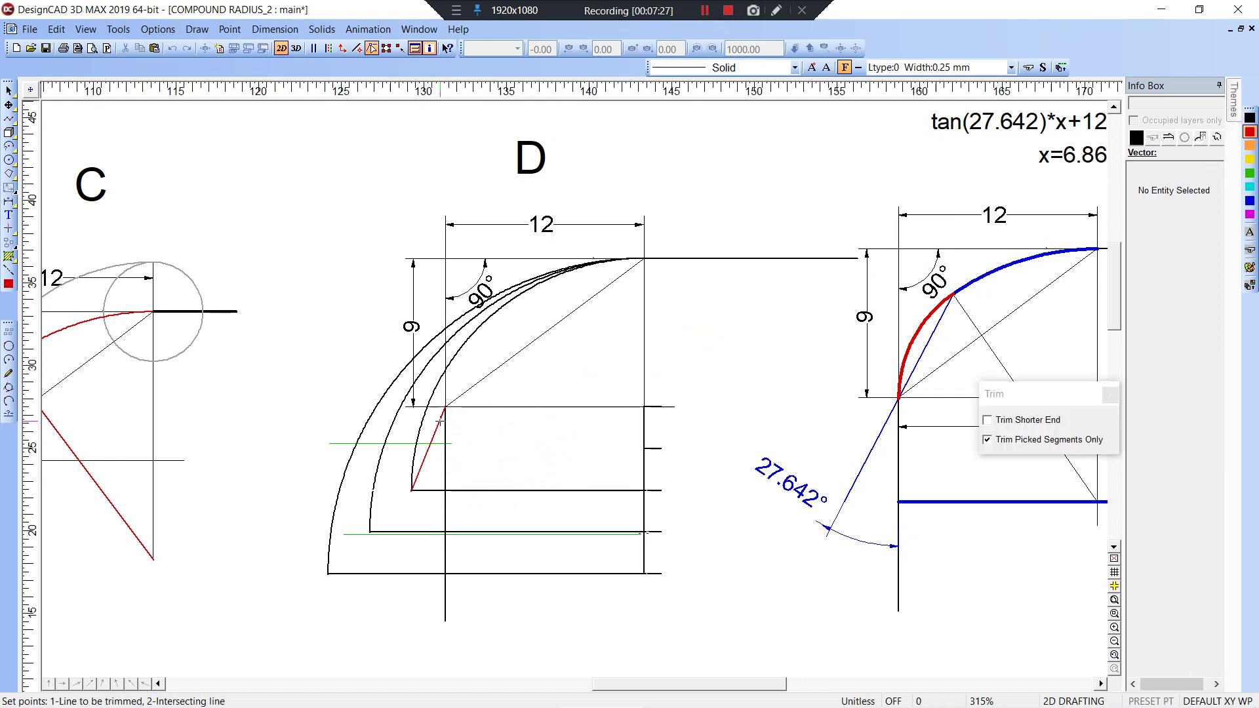
click(470, 339)
click(476, 339)
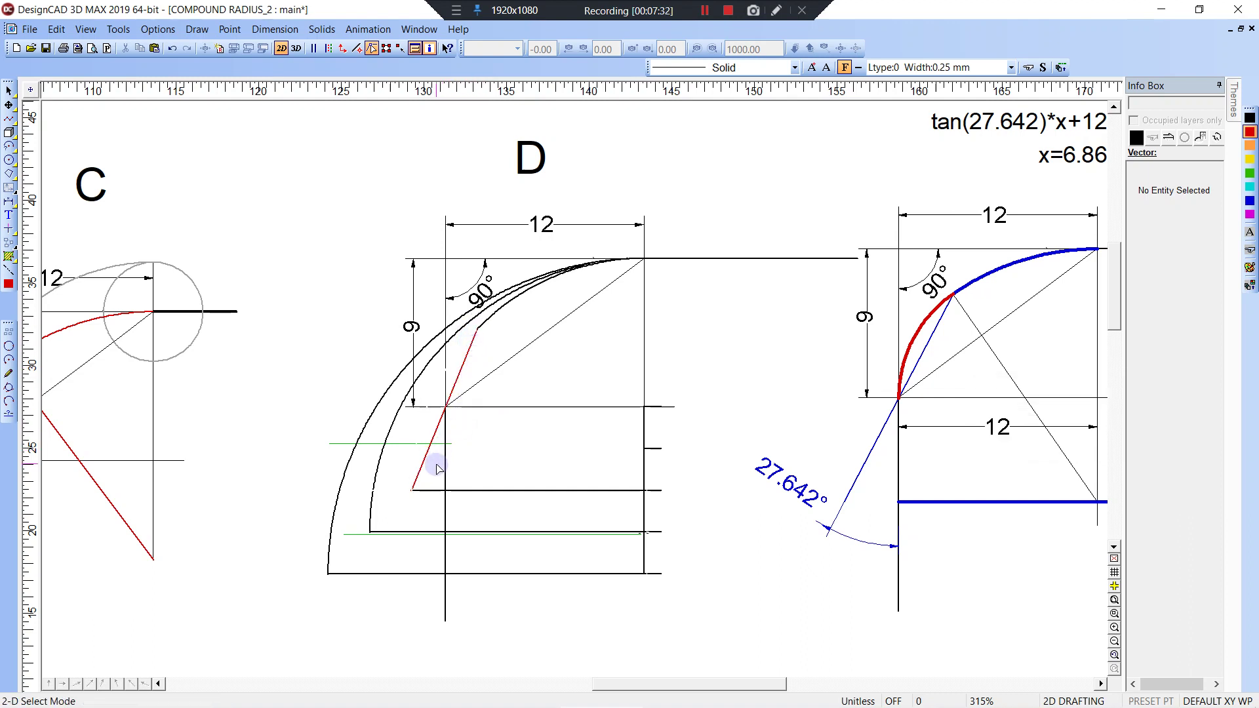
- Draw a green line about 8.85 units long from the middle arc's lower end to the lower end of figure D's diagonal
key(l)
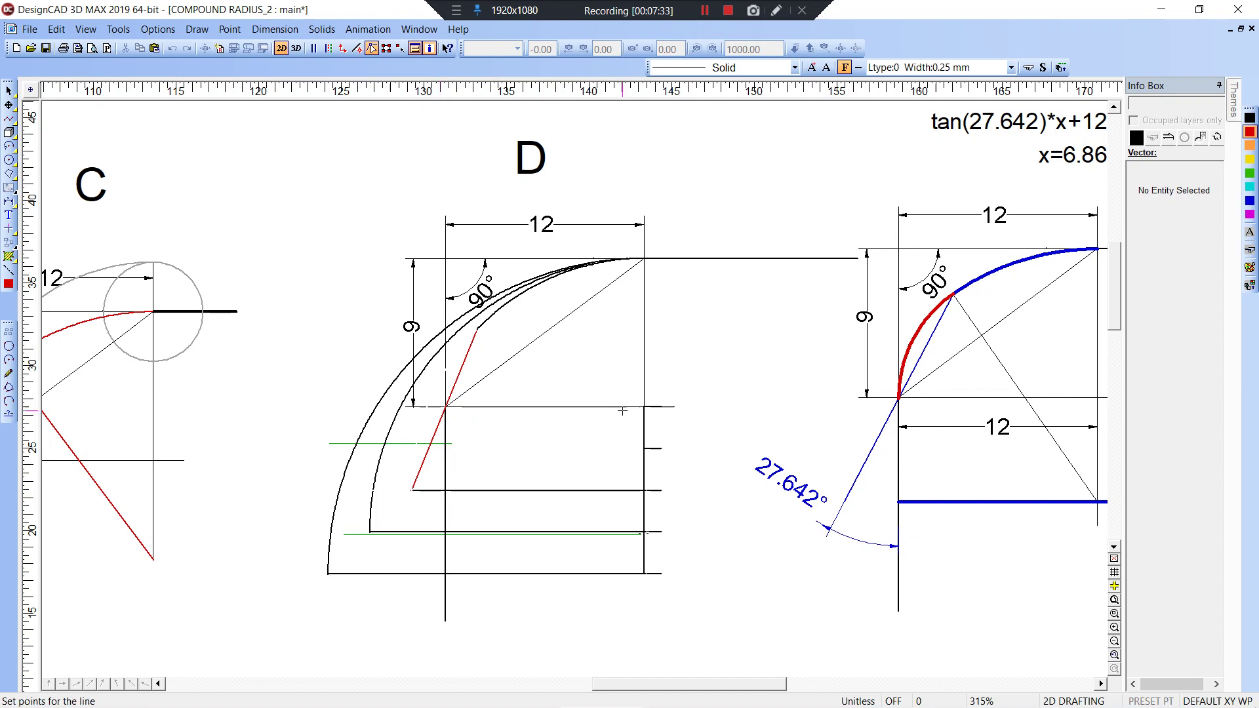
click(1250, 173)
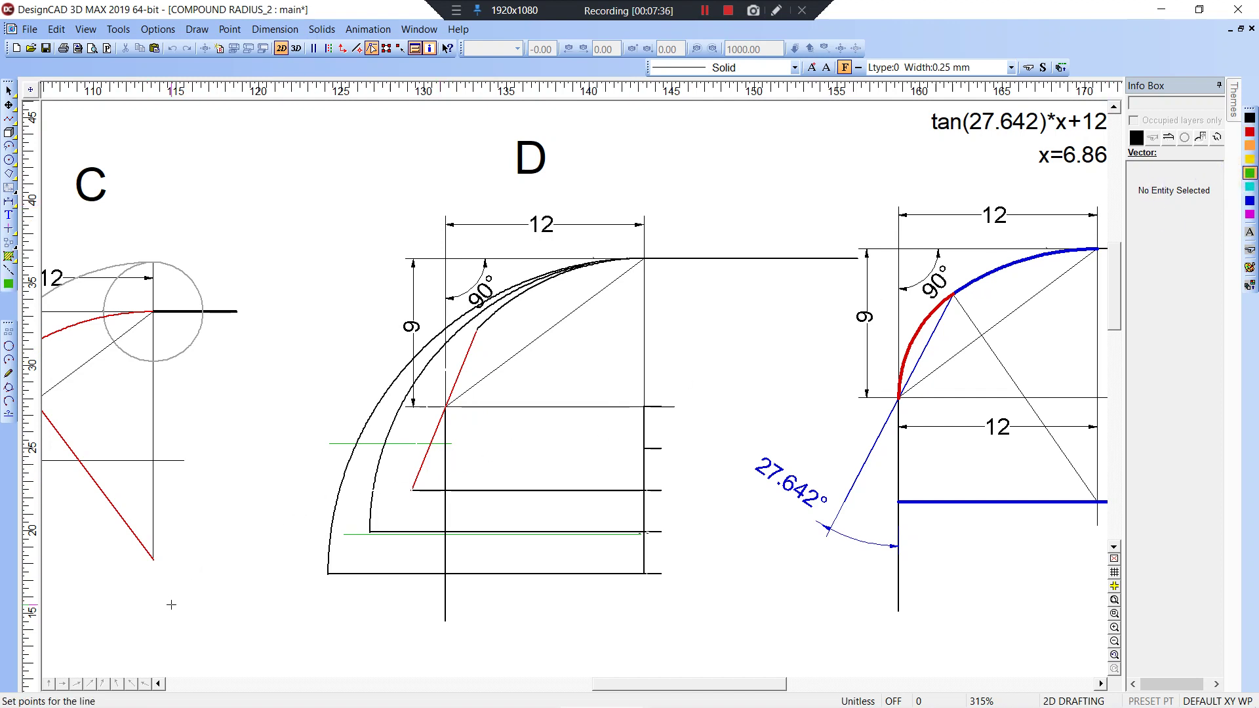
right_click(372, 540)
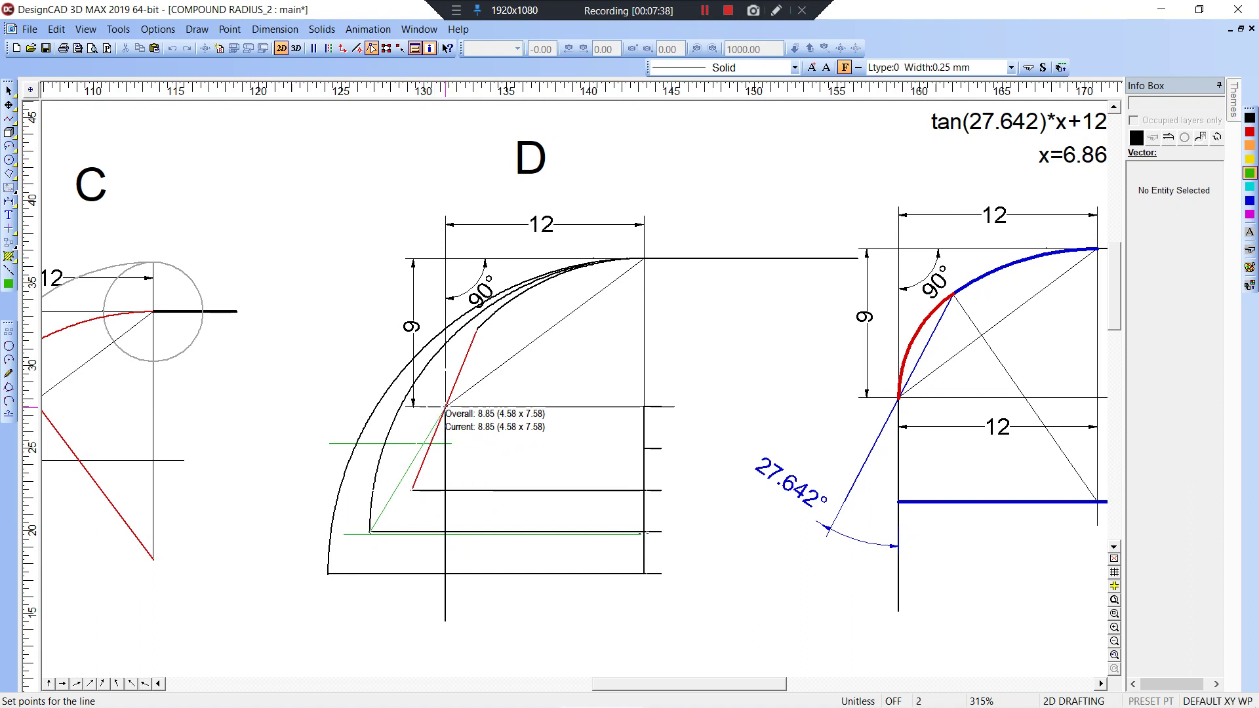
right_click(445, 408)
- Extend the green line up to figure D's middle arc and trim away the arc's portion below that intersection
key(t)
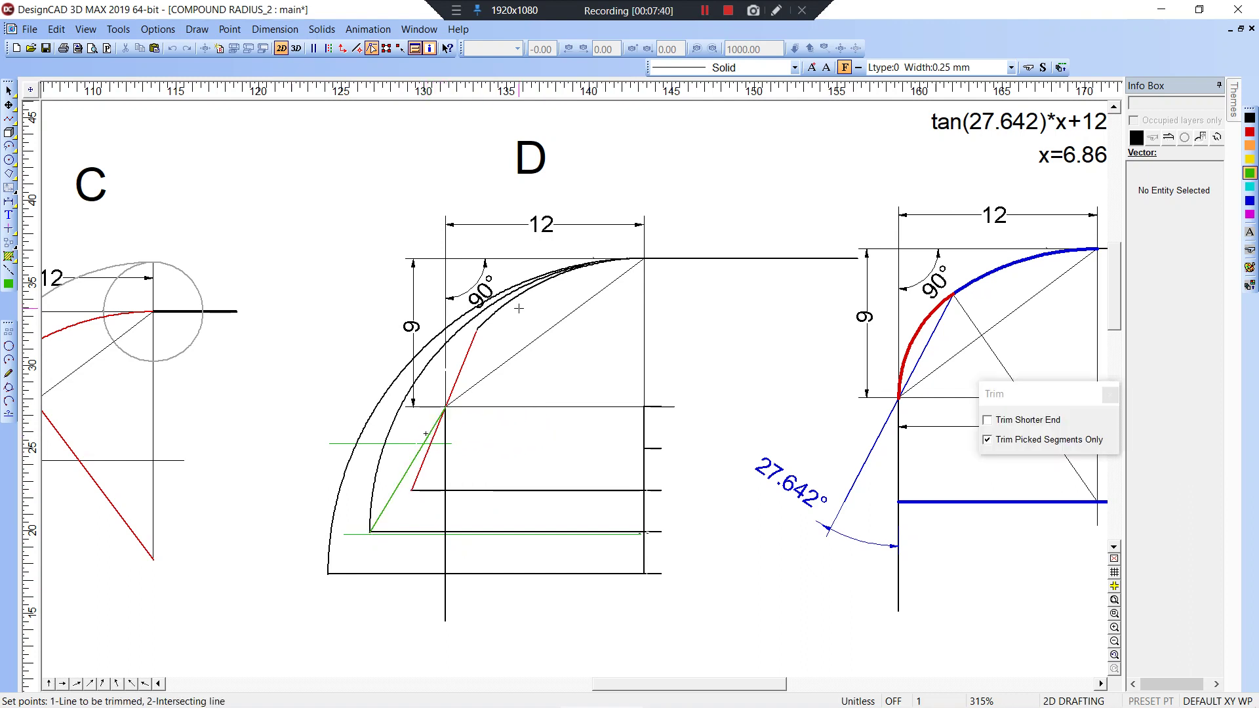
click(512, 296)
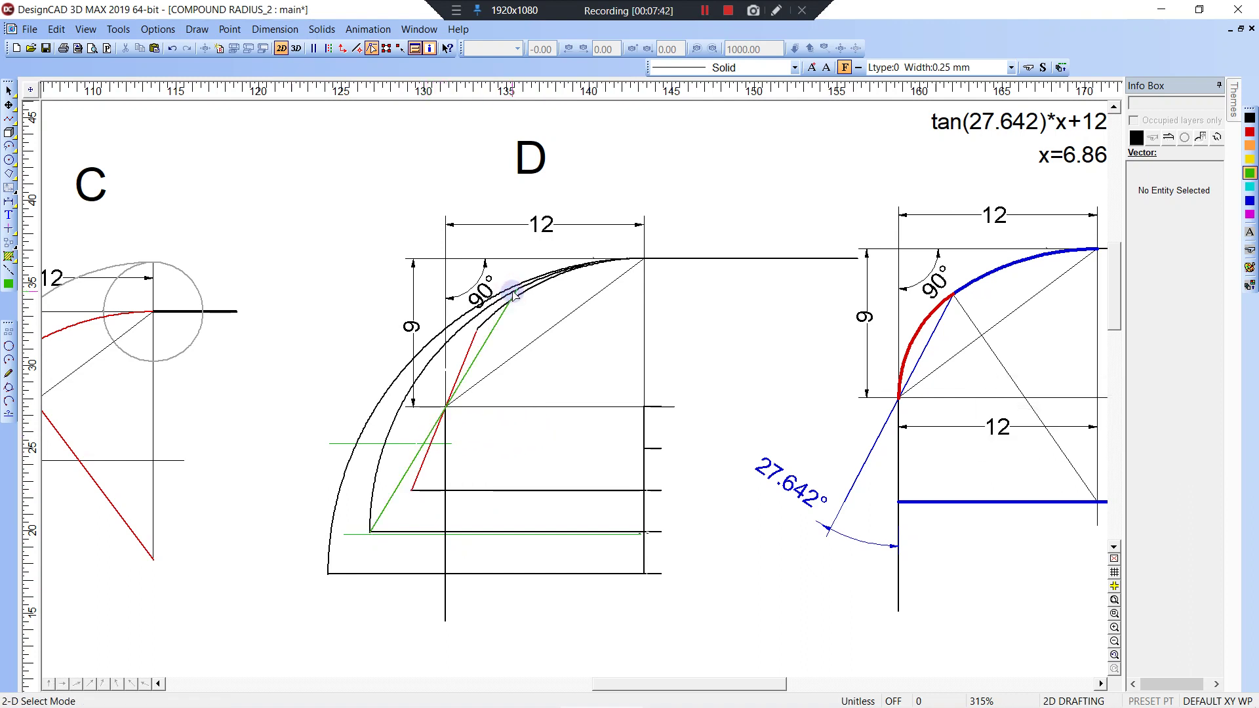
key(t)
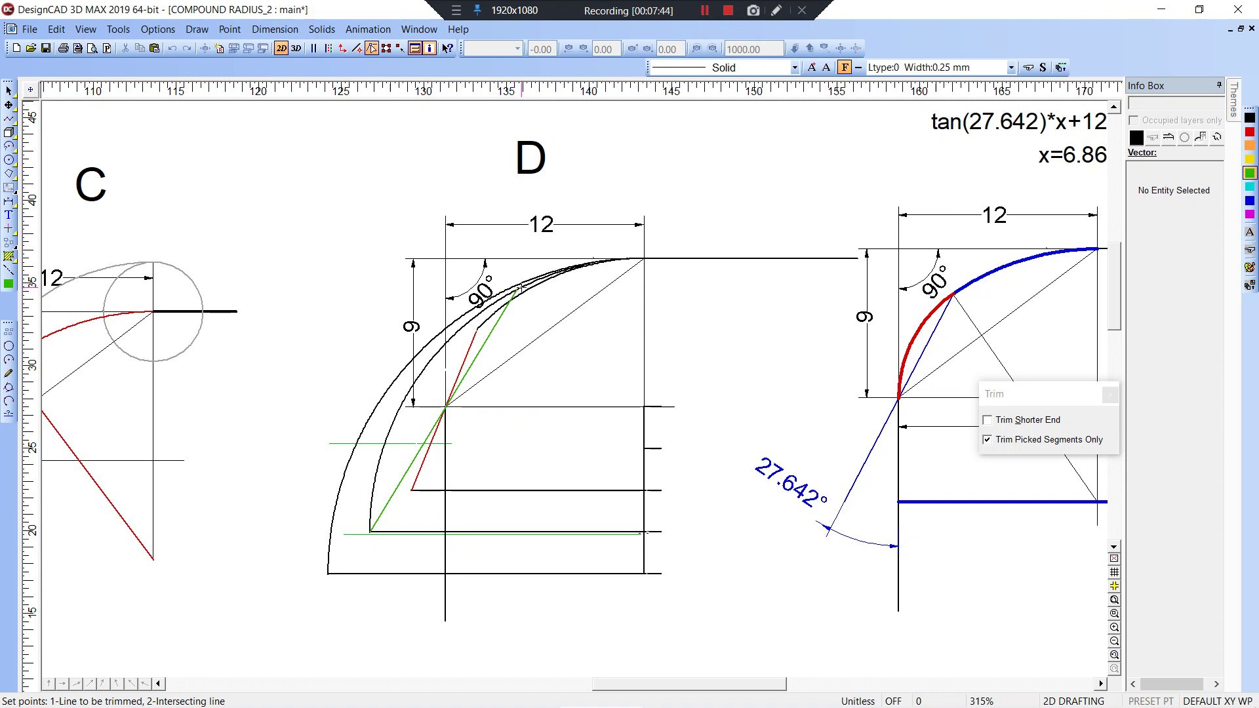
click(514, 293)
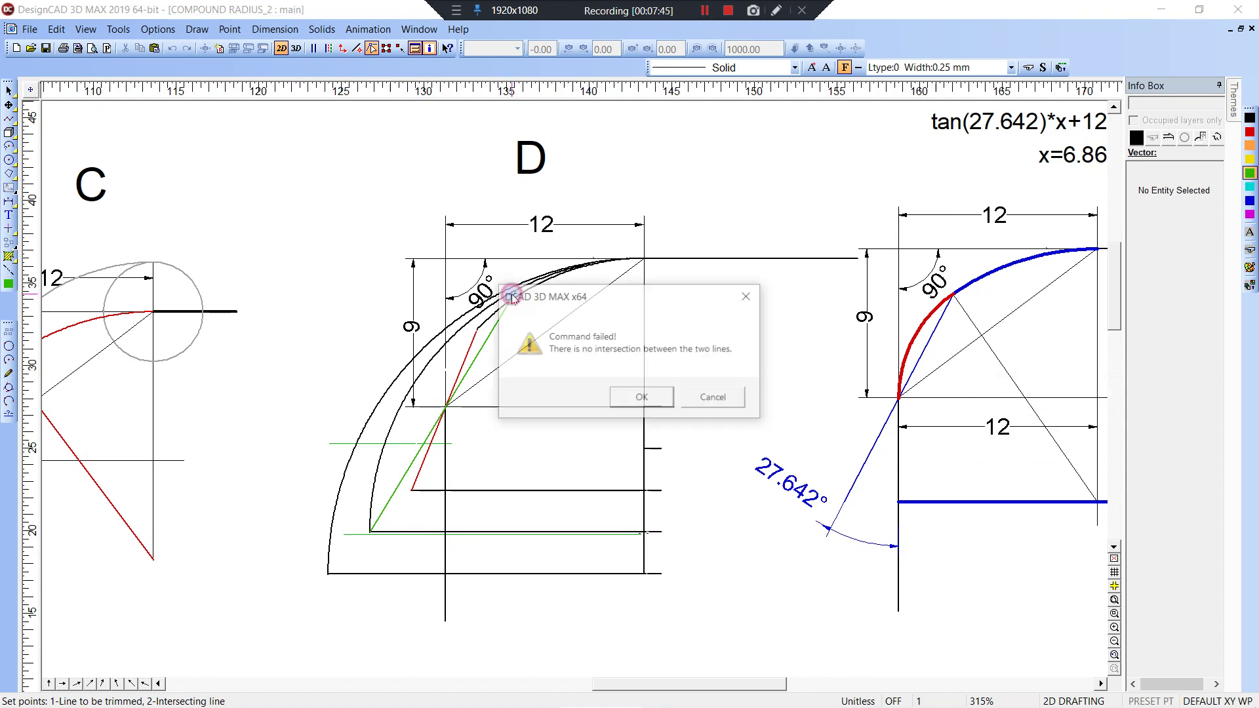
click(632, 395)
key(w)
click(451, 247)
click(581, 380)
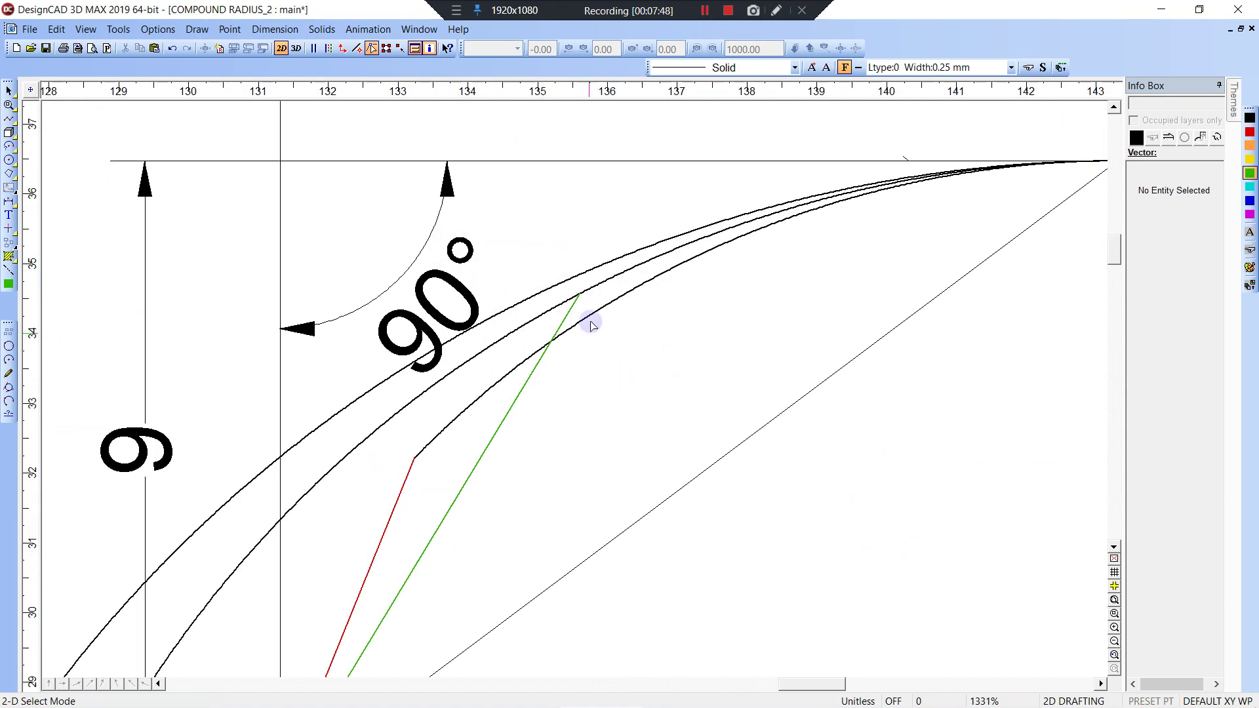
key(t)
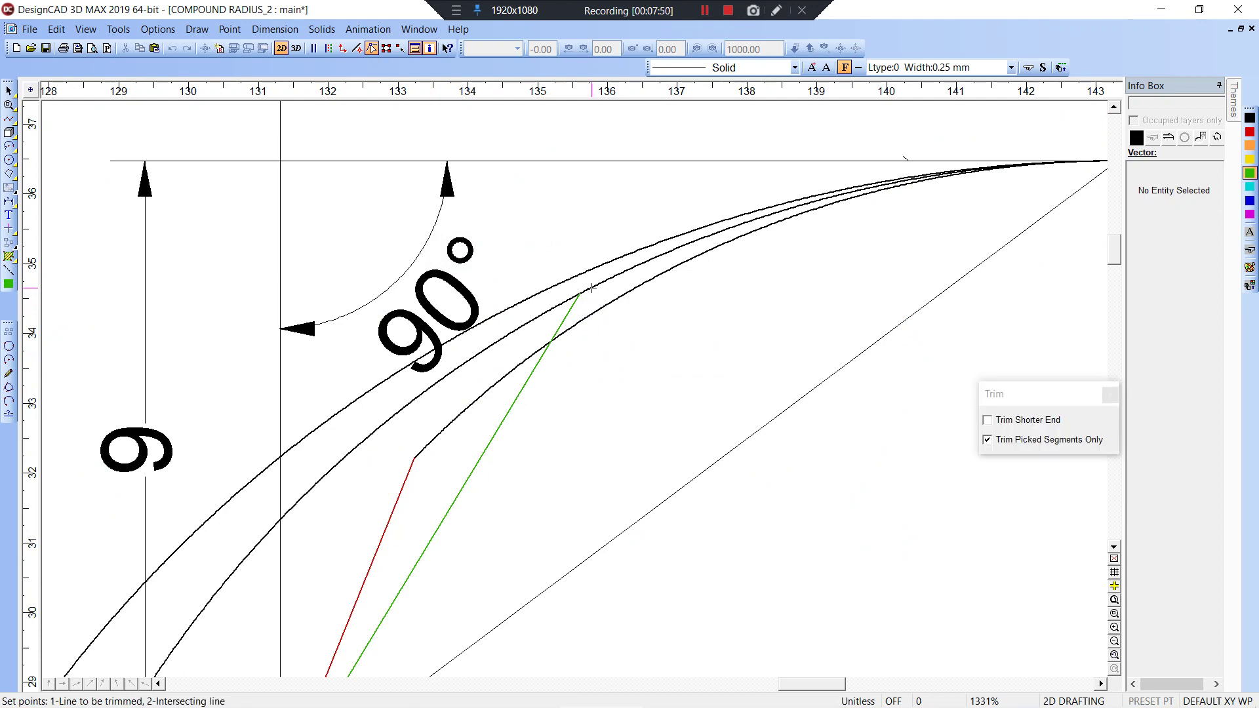
click(574, 307)
scroll(581, 316, down, 4)
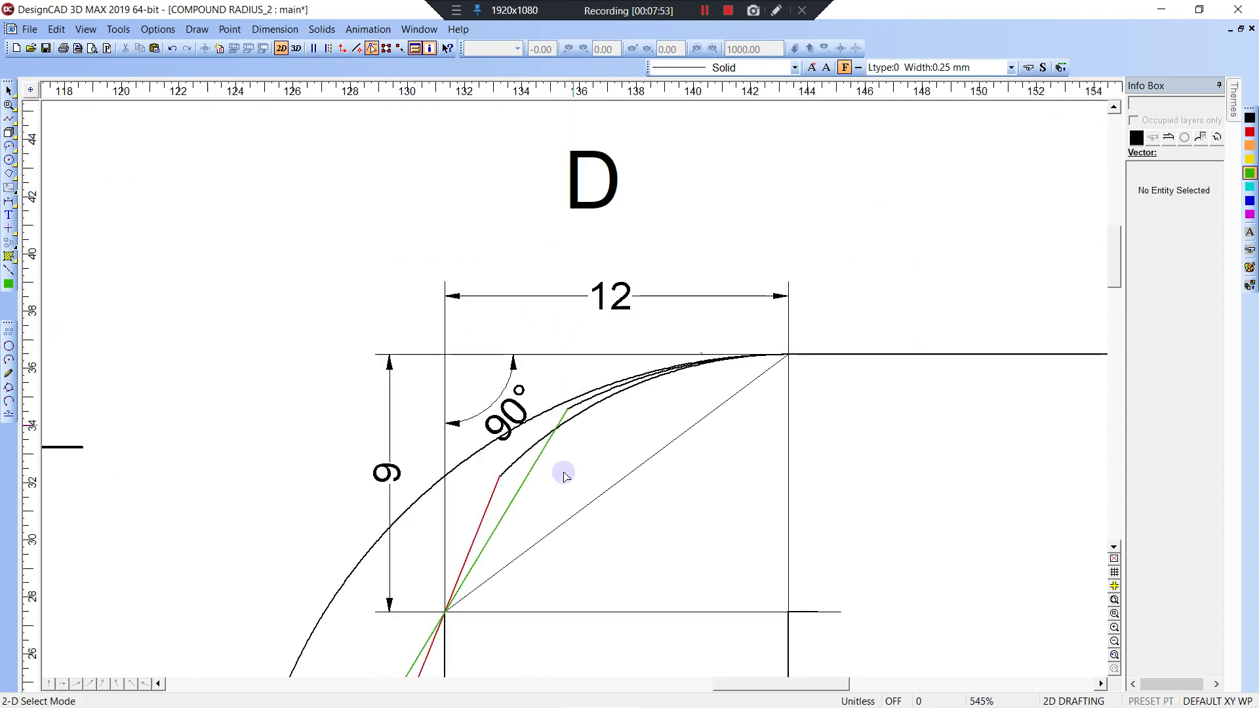
middle_drag(564, 474, 637, 257)
key(l)
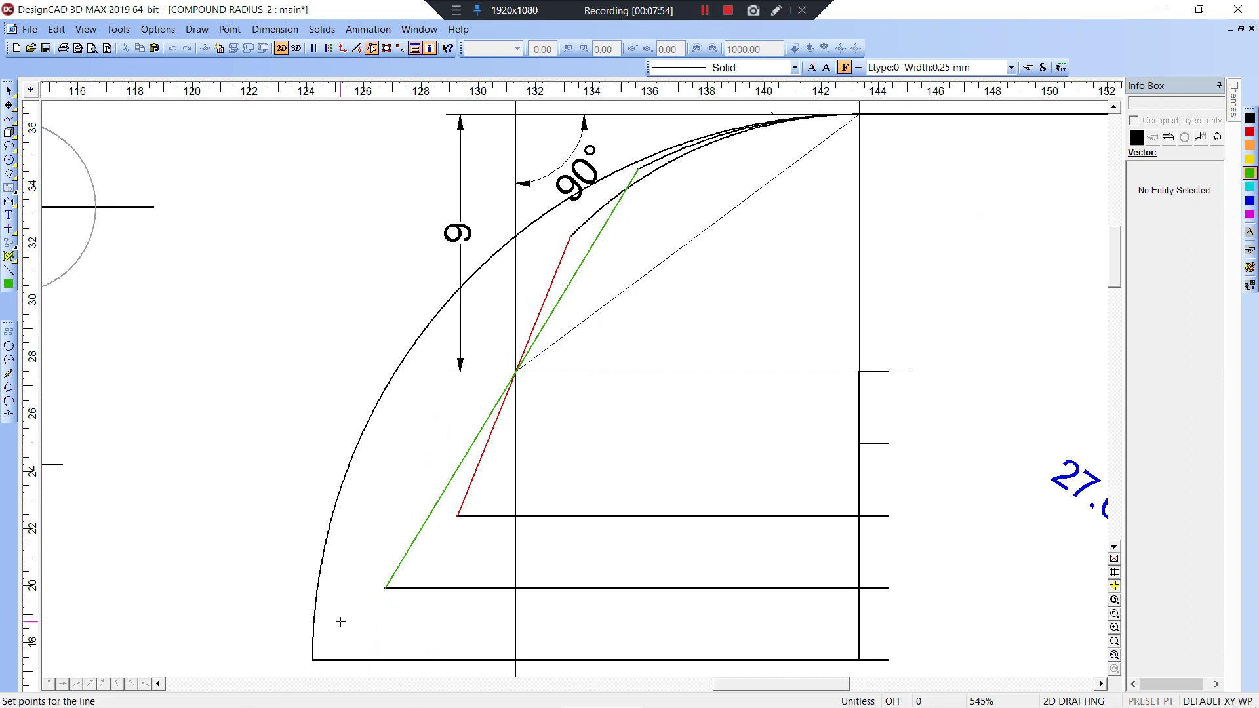
click(312, 661)
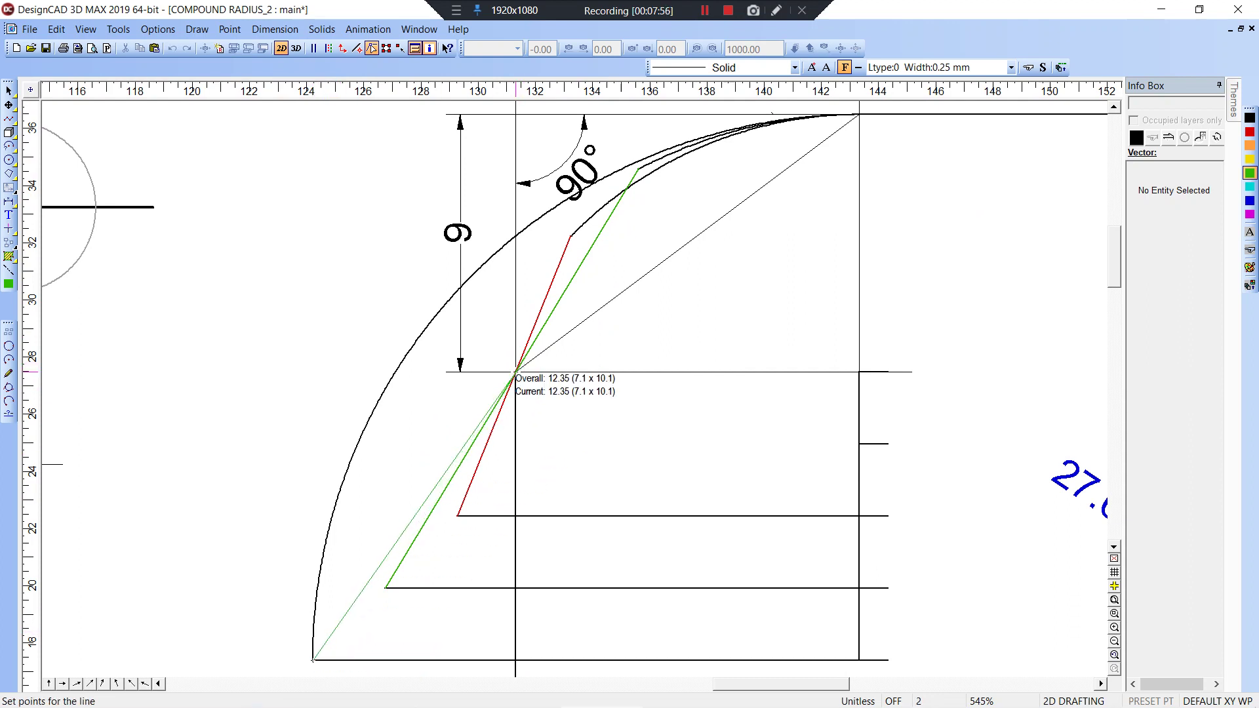
click(515, 372)
key(t)
key(Escape)
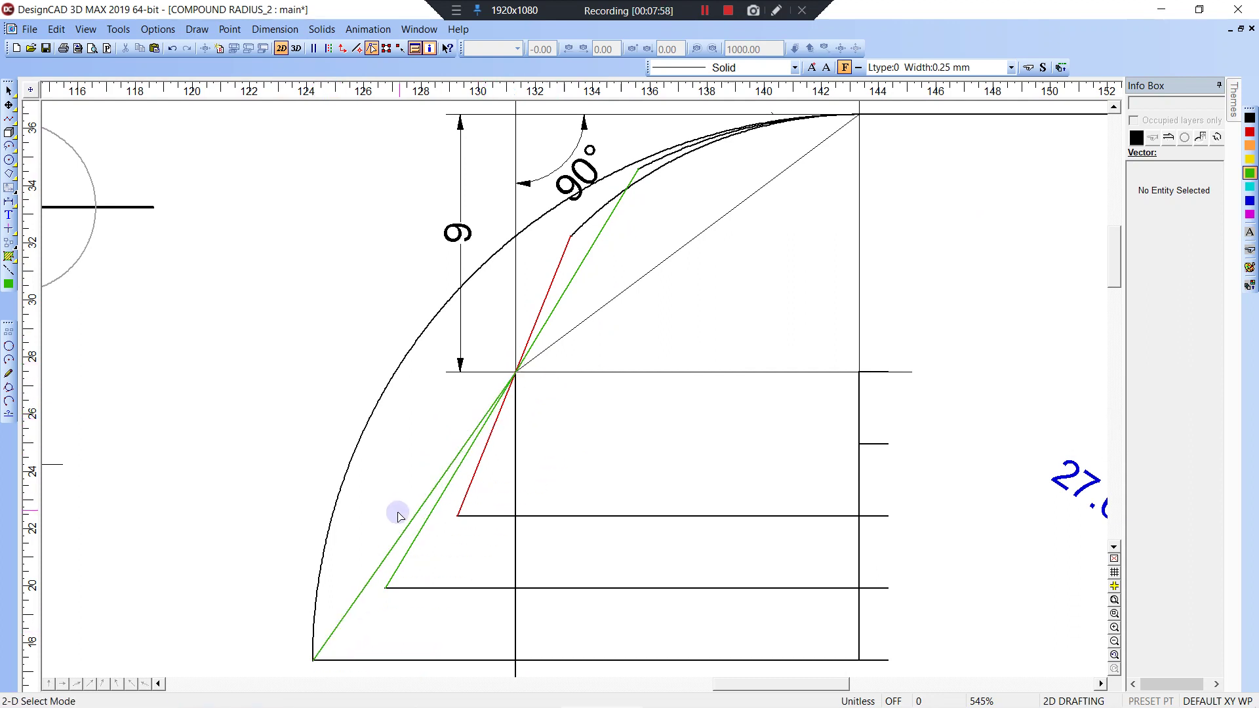
key(ctrl+z)
key(v)
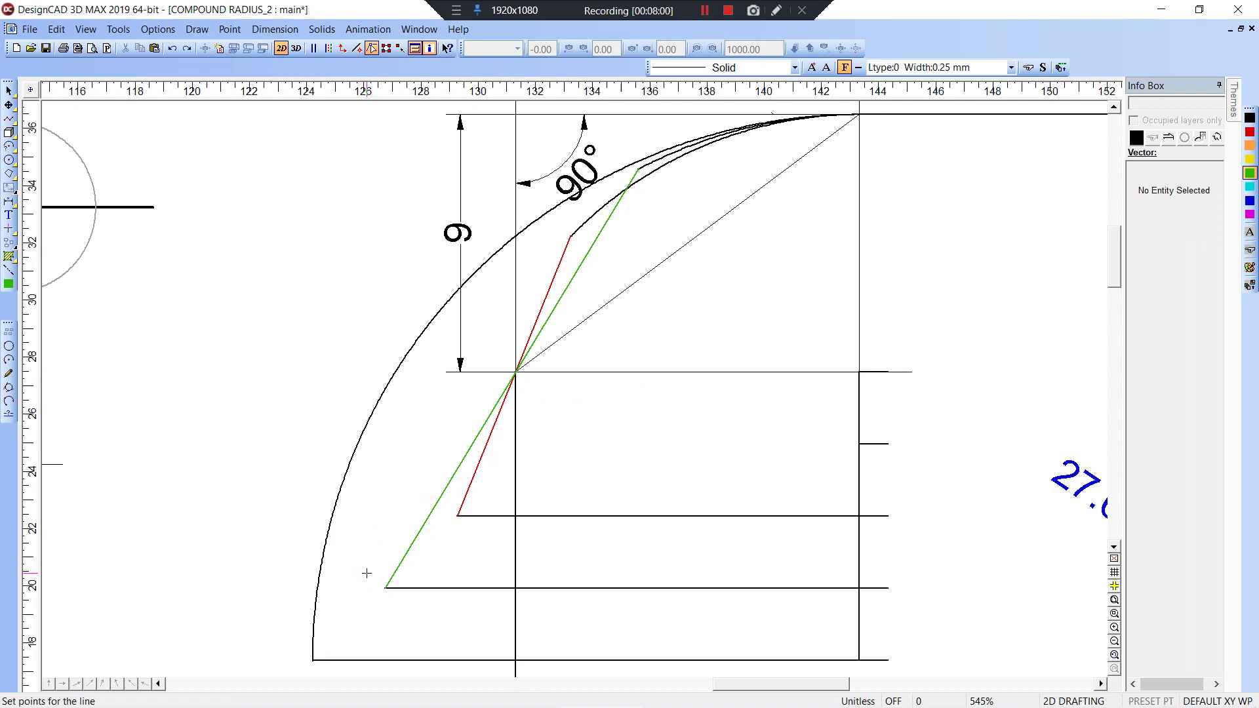
click(1249, 201)
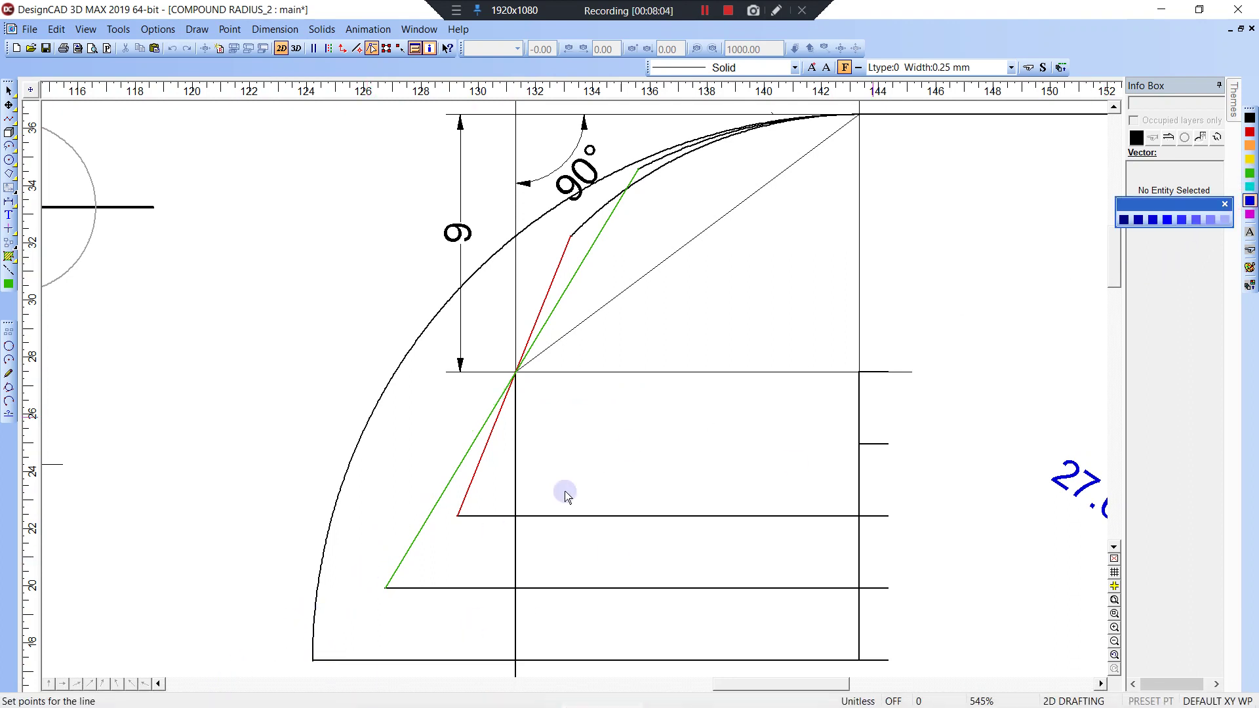
click(1249, 203)
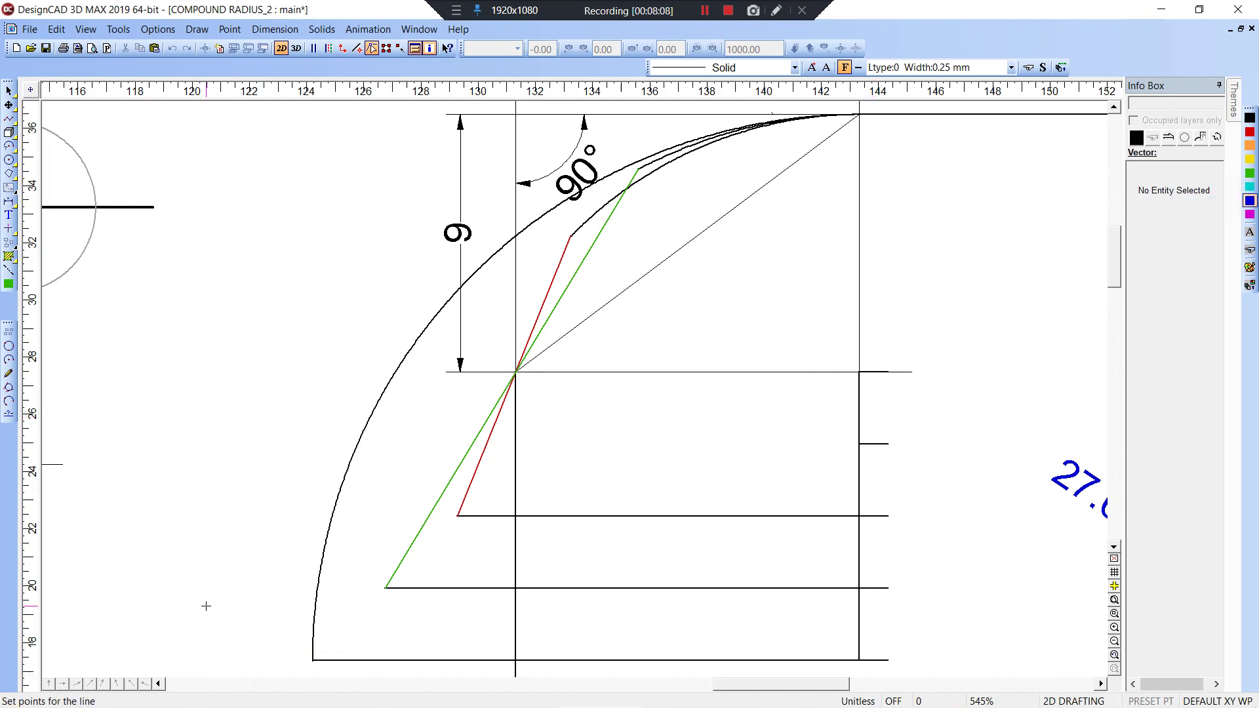
click(313, 659)
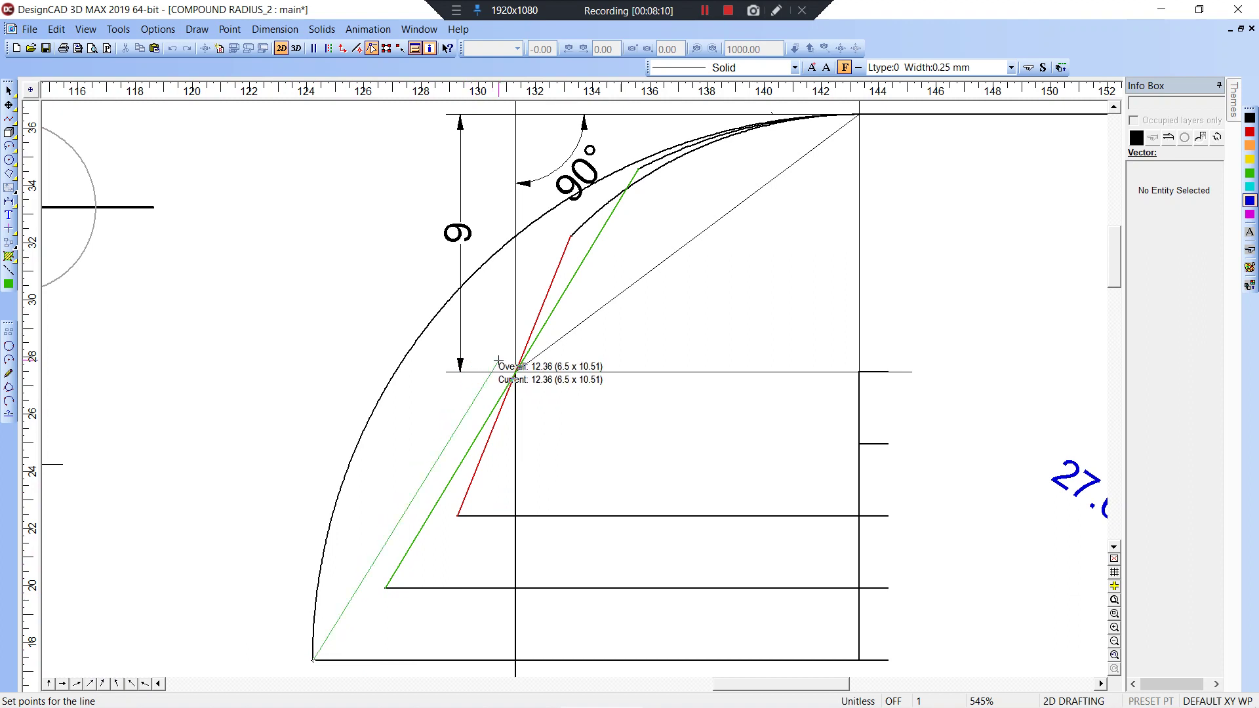
click(515, 371)
key(t)
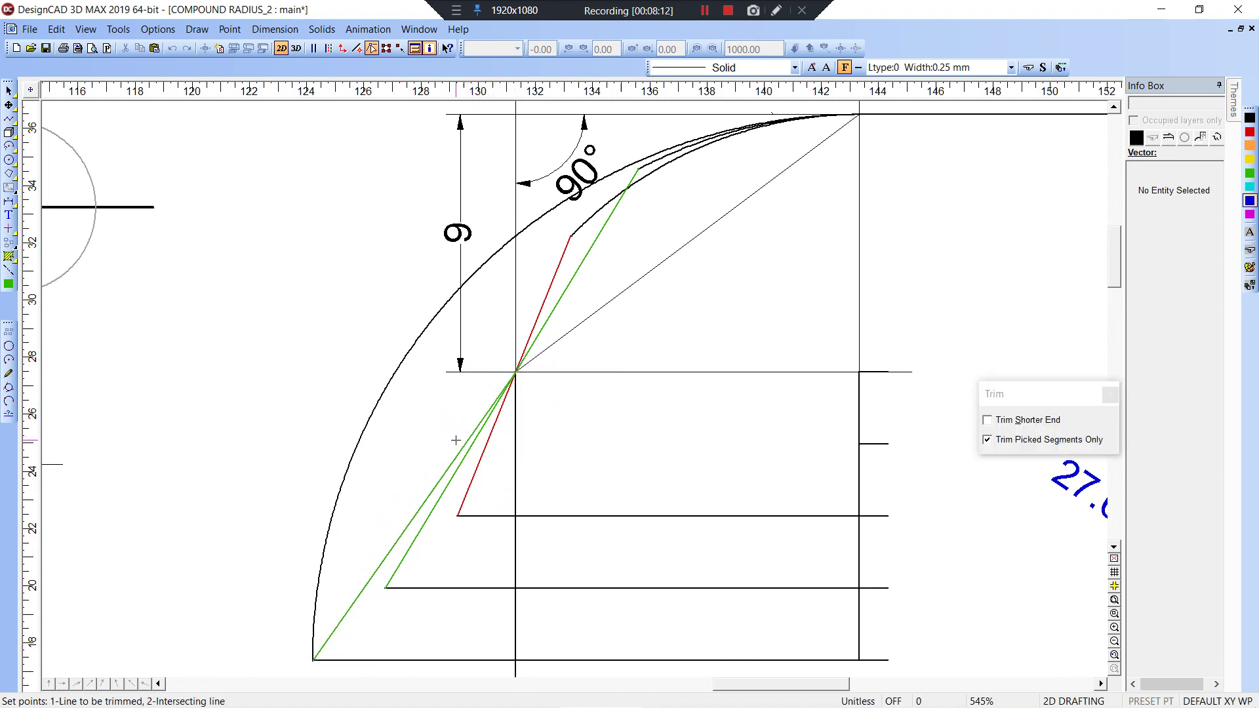
key(Escape)
key(Delete)
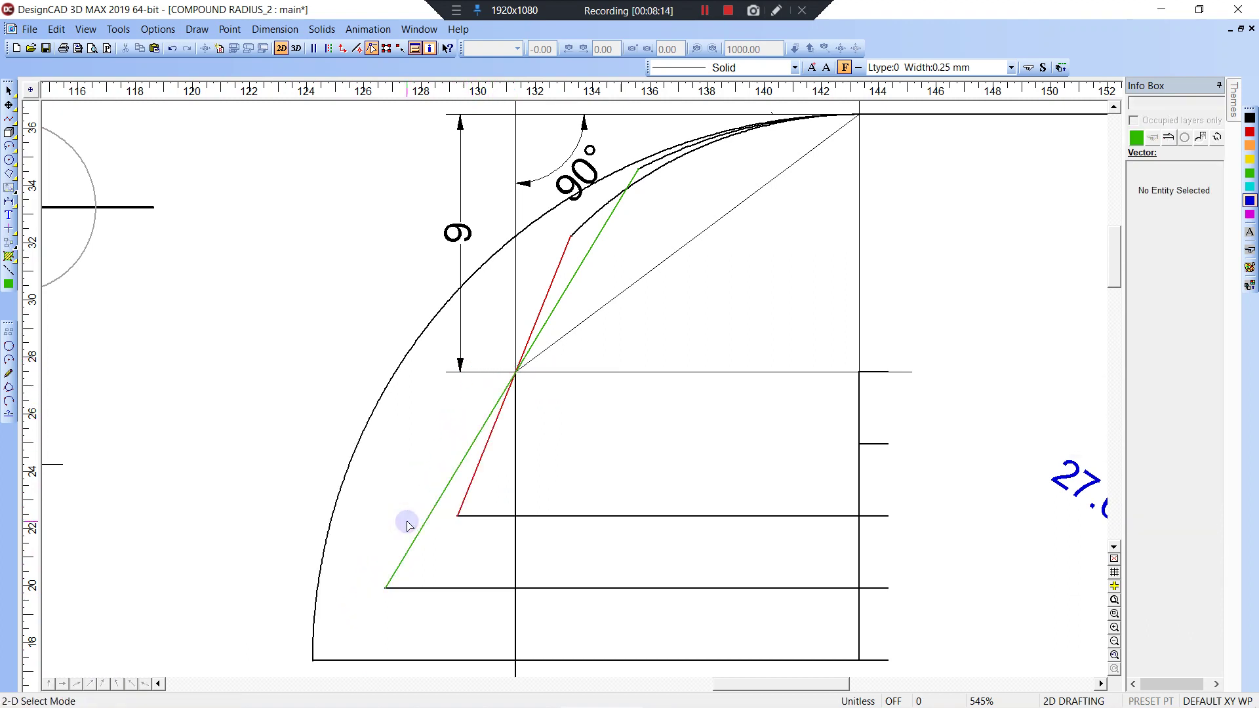
- Draw a blue line about 12.35 units long from the outer arc's lower end to the lower end of figure D's diagonal
key(l)
click(313, 659)
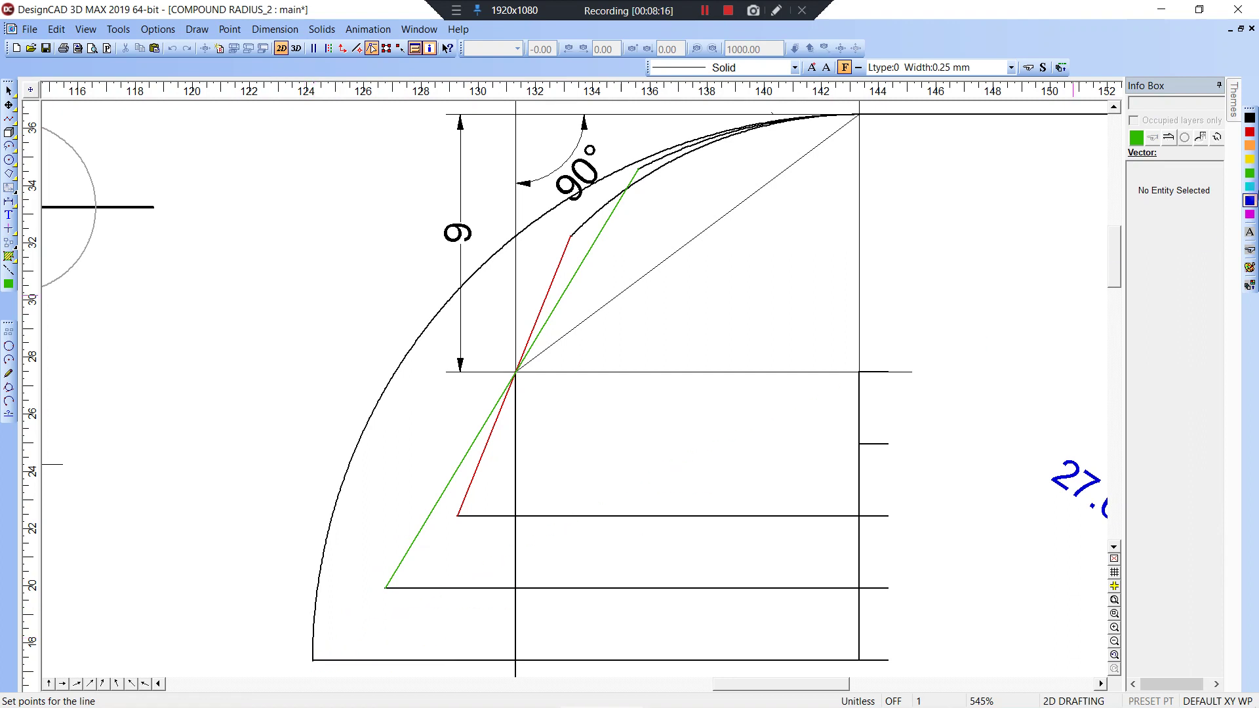
click(1250, 202)
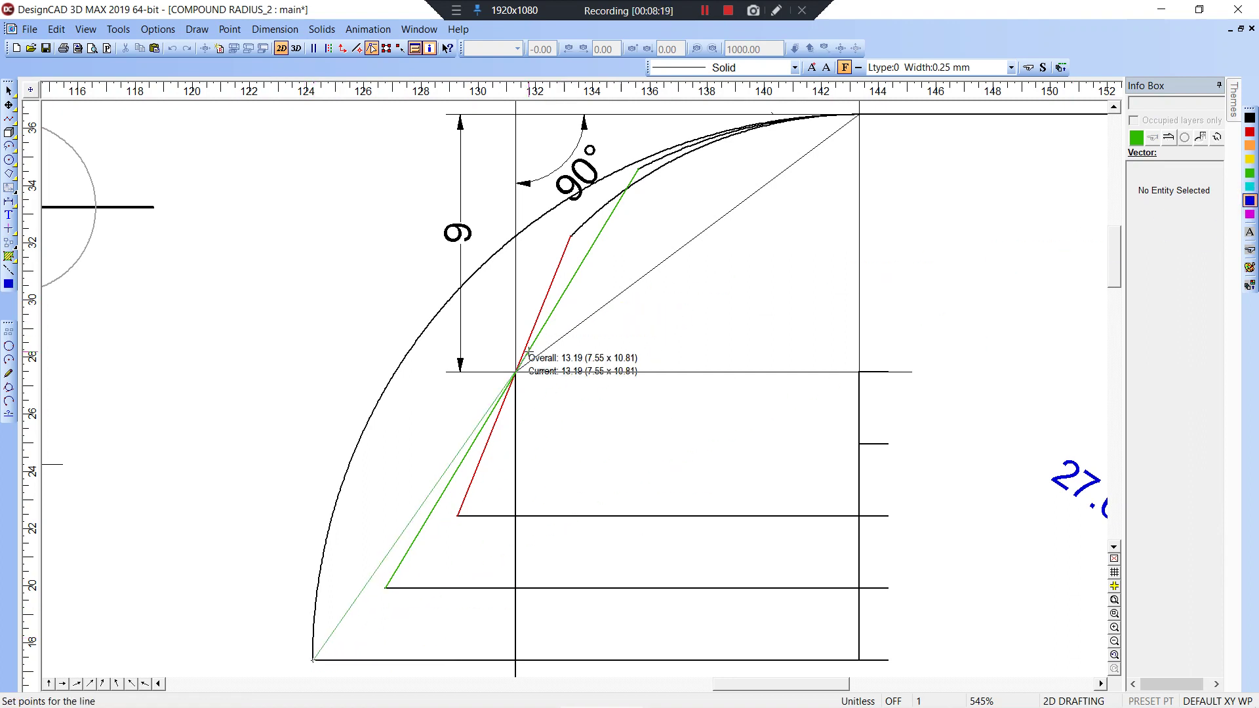
click(515, 372)
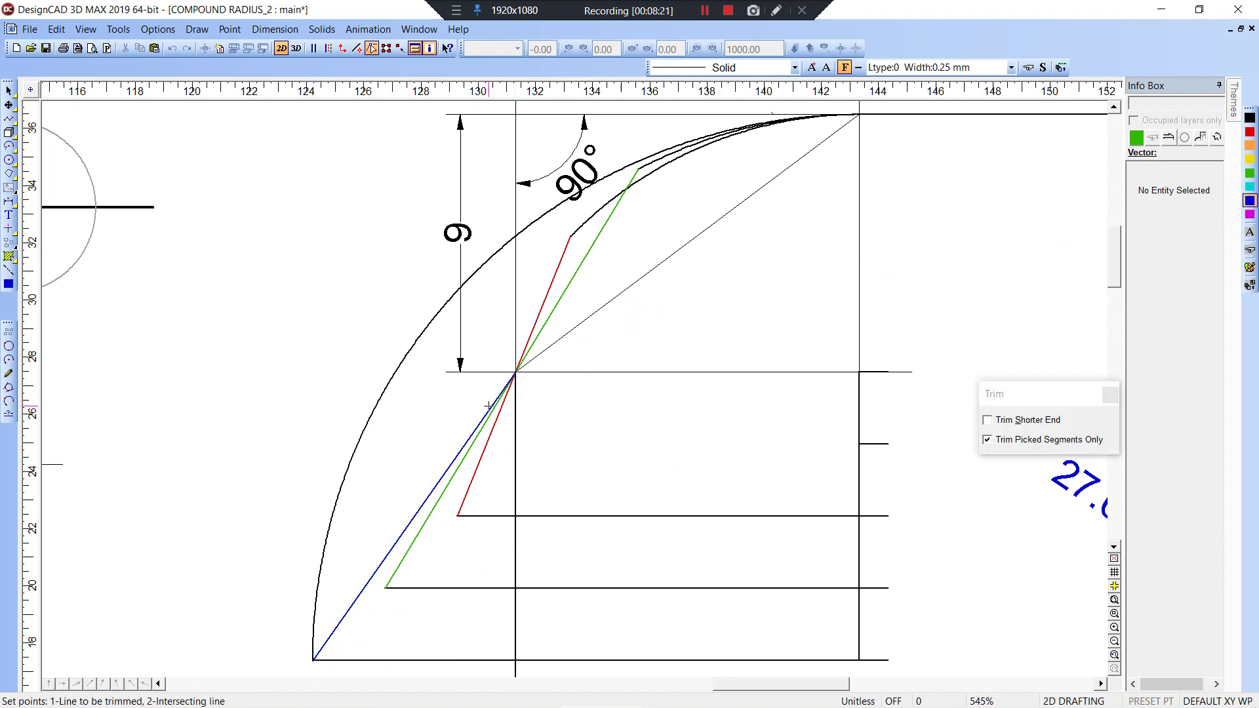
- Extend the blue line up to the outer arc and trim away the arc's portion below that intersection
click(672, 142)
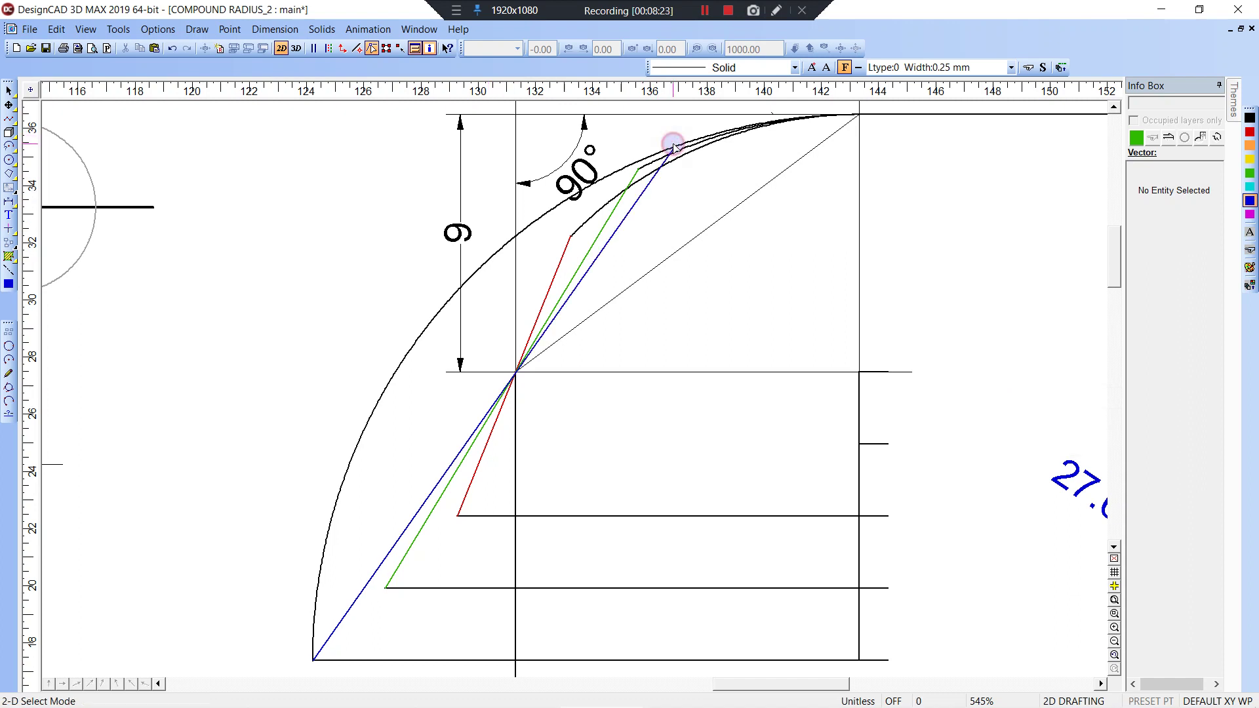
key(t)
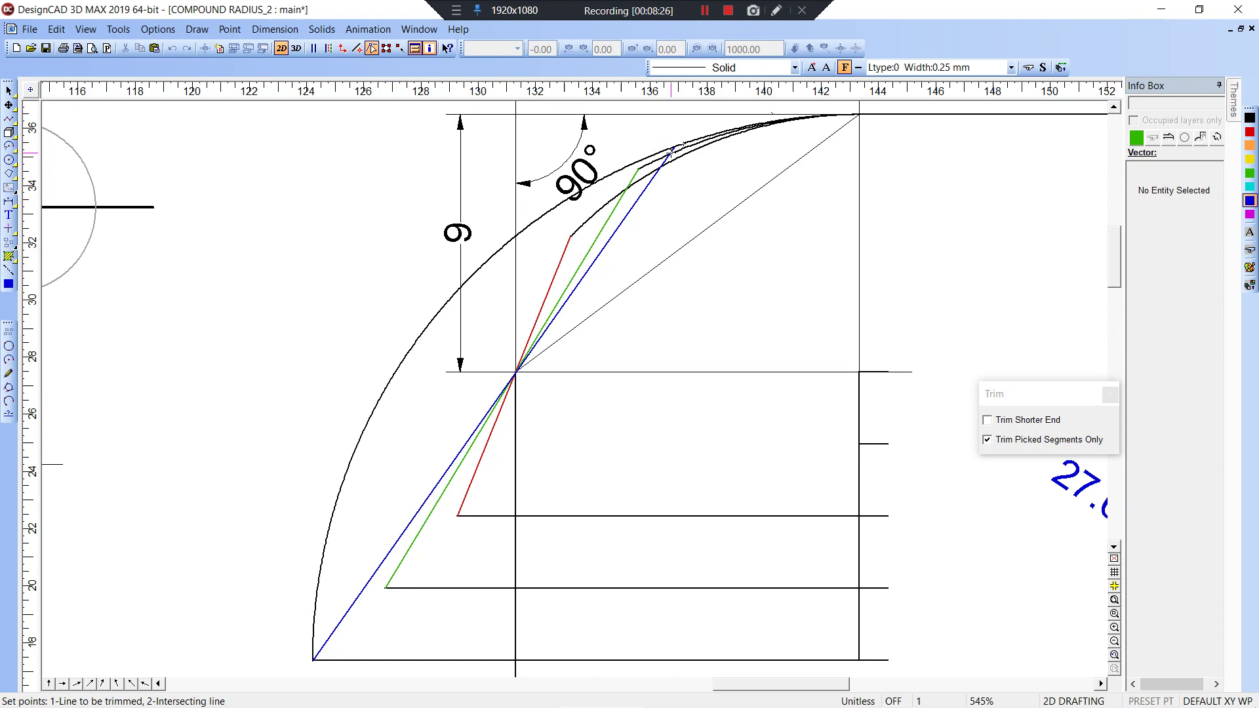
key(w)
click(655, 124)
click(685, 170)
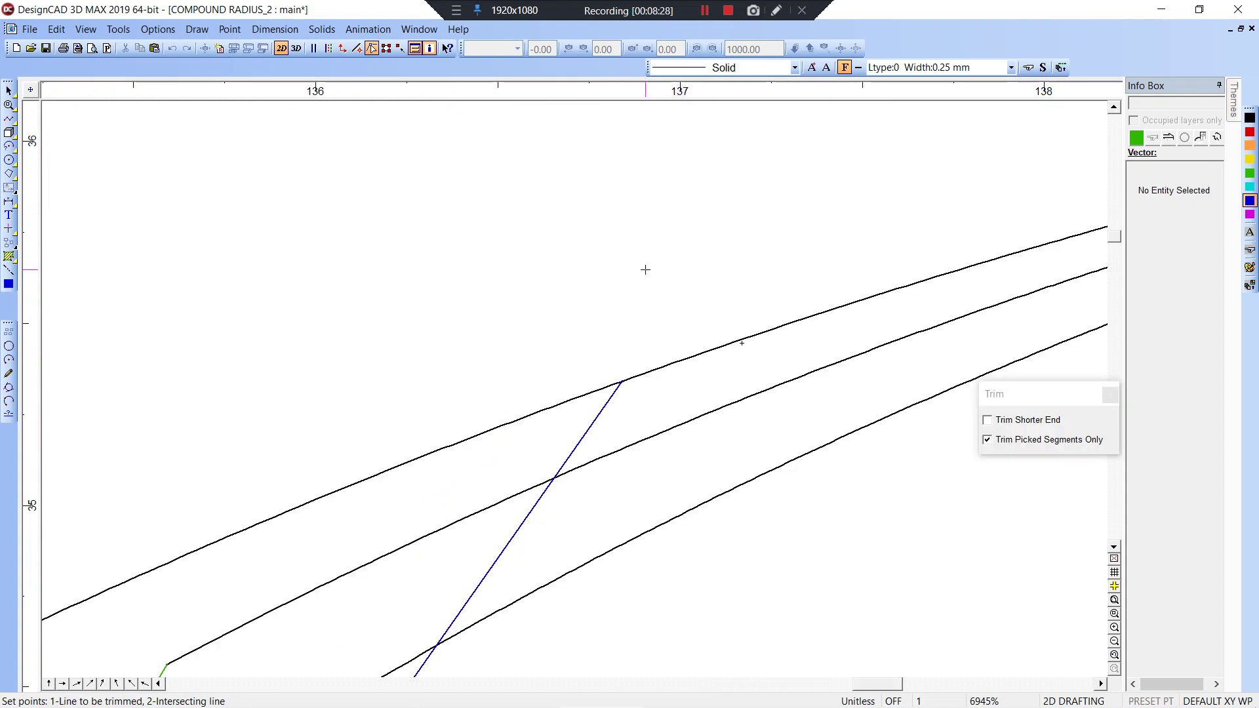
click(602, 406)
scroll(578, 387, down, 8)
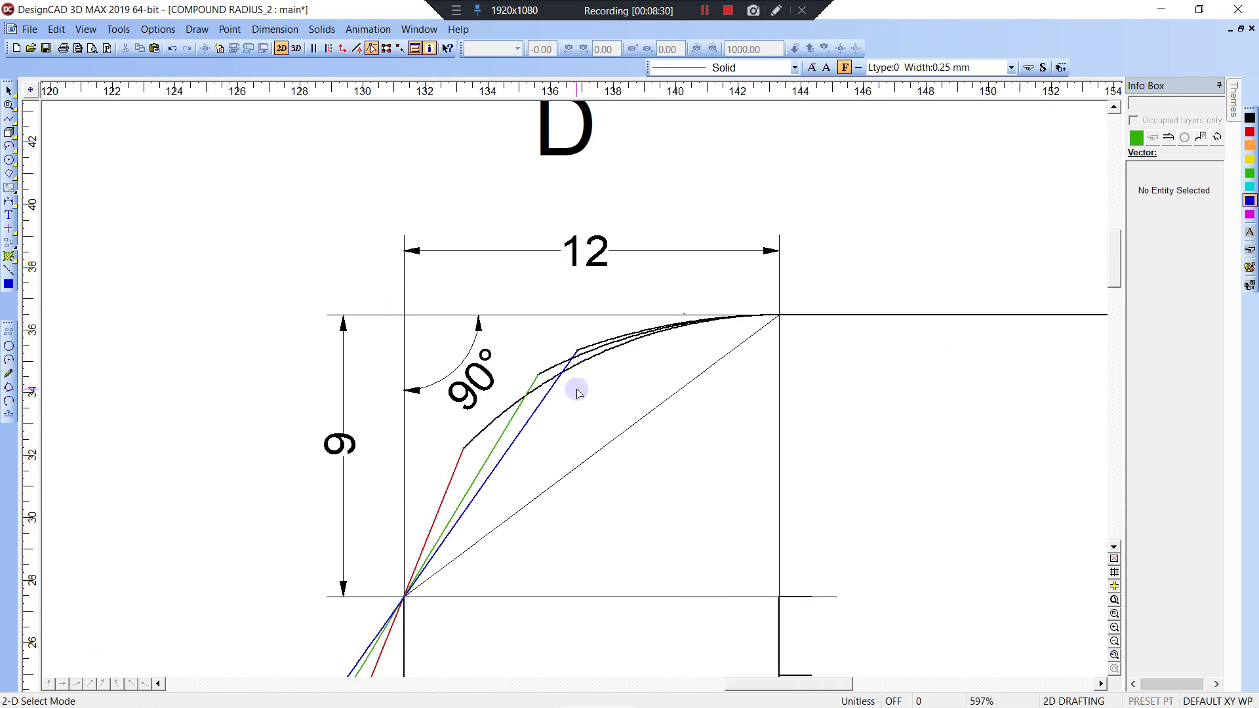
- Connect the lowest tick to the outer arc's trimmed end with a blue line, and the tick above to the middle arc's with a green line
scroll(577, 392, down, 5)
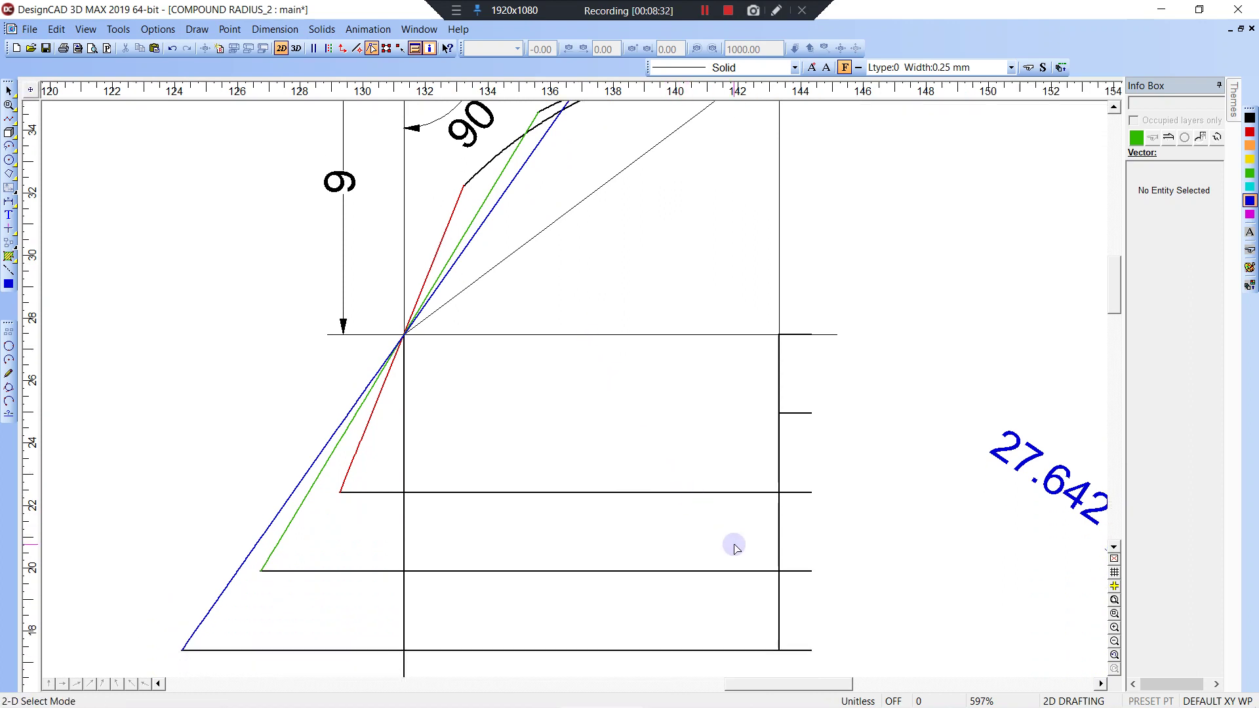
key(v)
right_click(778, 648)
scroll(616, 220, up, 1)
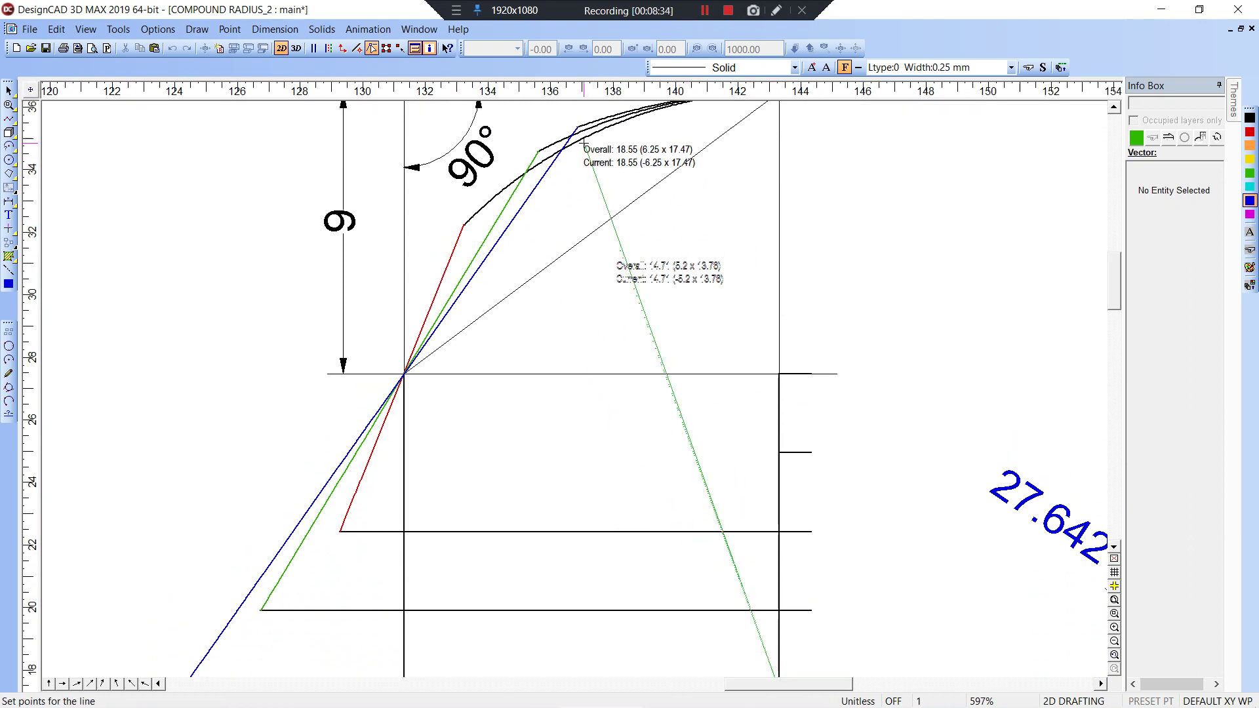
click(589, 157)
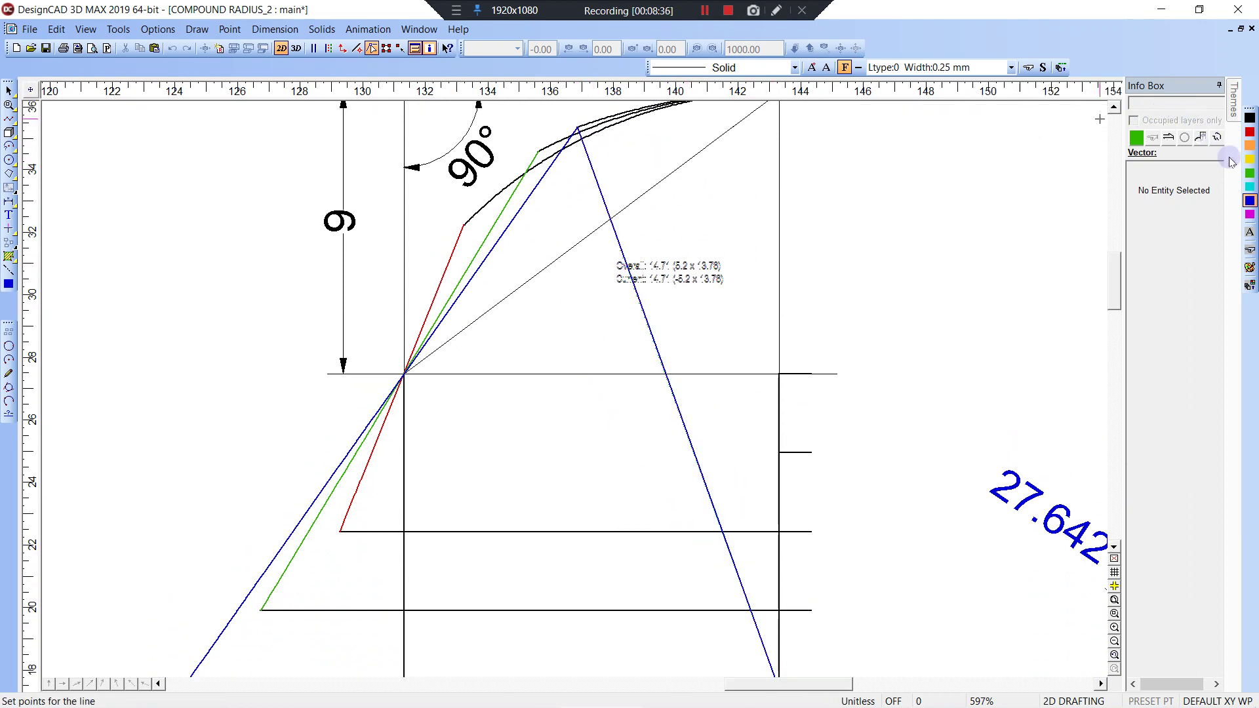
click(780, 611)
click(537, 151)
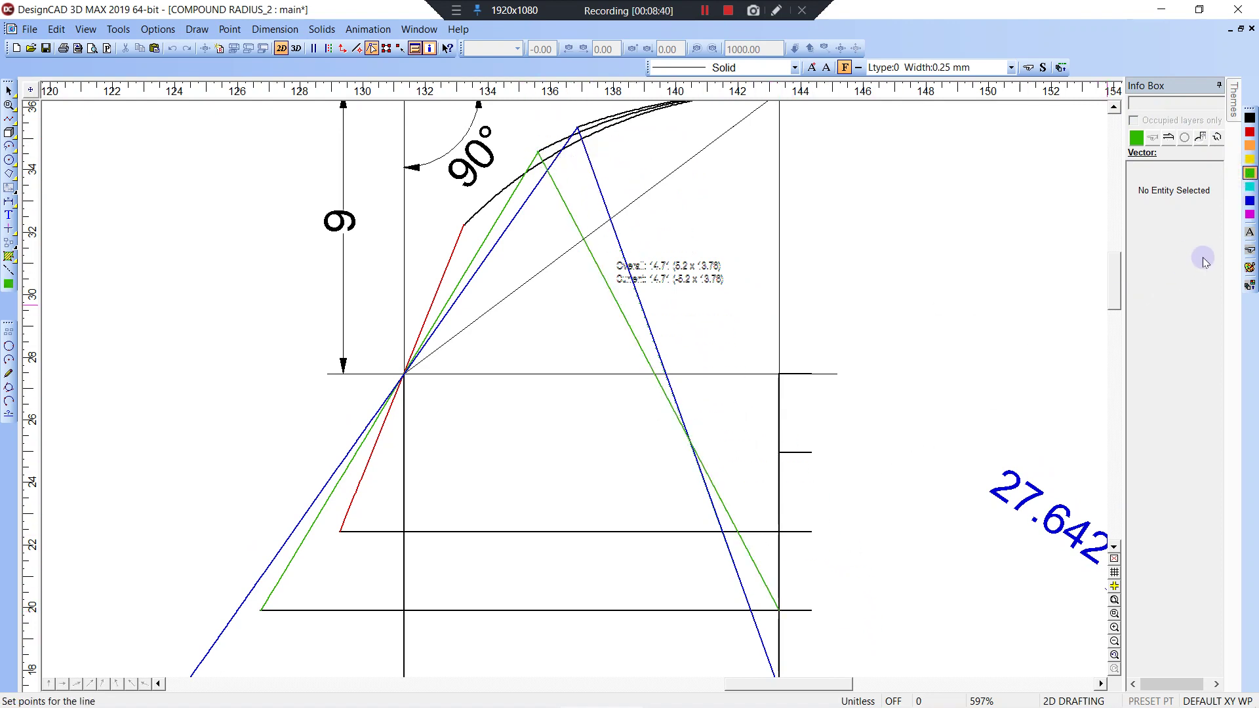
- Draw a red line from the third-lowest tick mark on figure D's vertical line to the innermost arc's trimmed end
click(1248, 131)
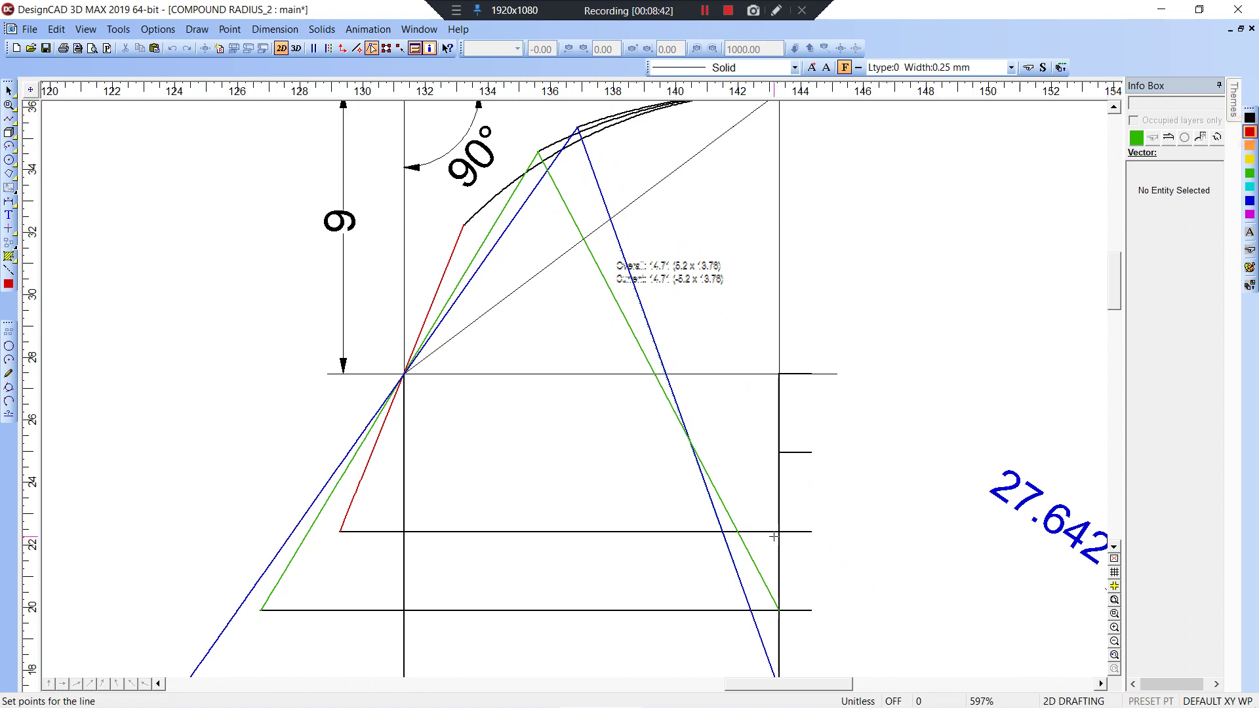
click(782, 530)
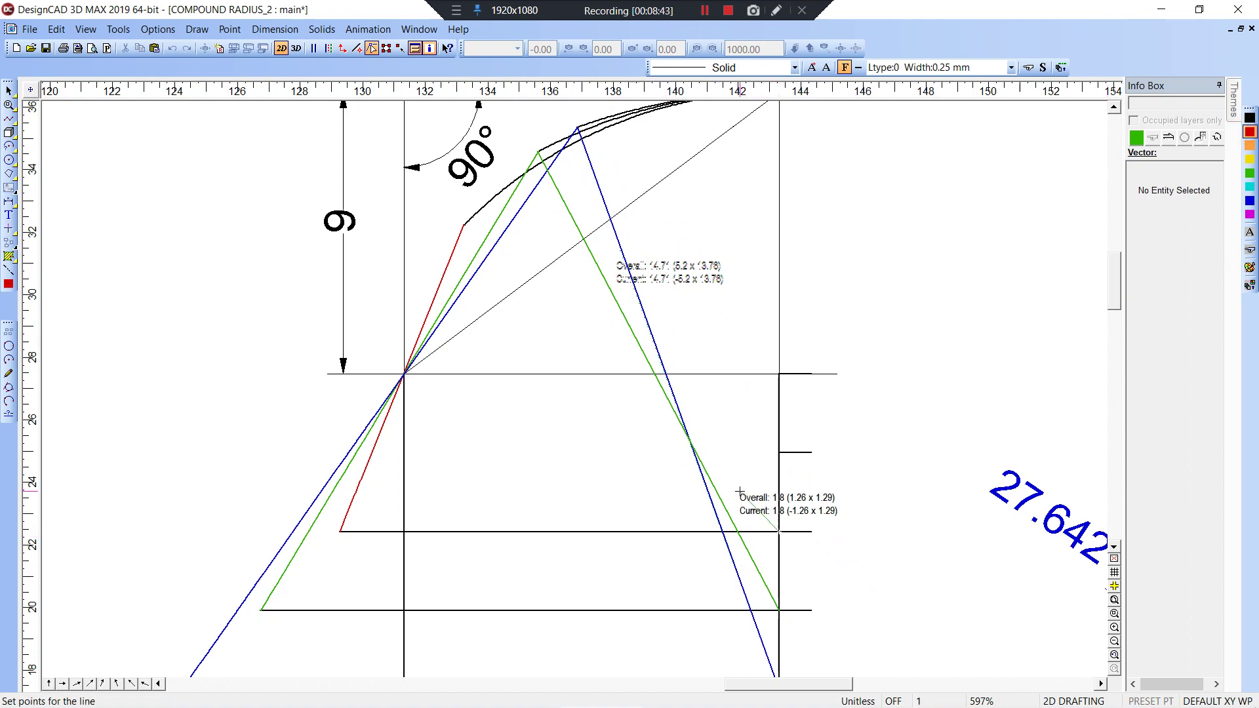
click(453, 221)
click(705, 11)
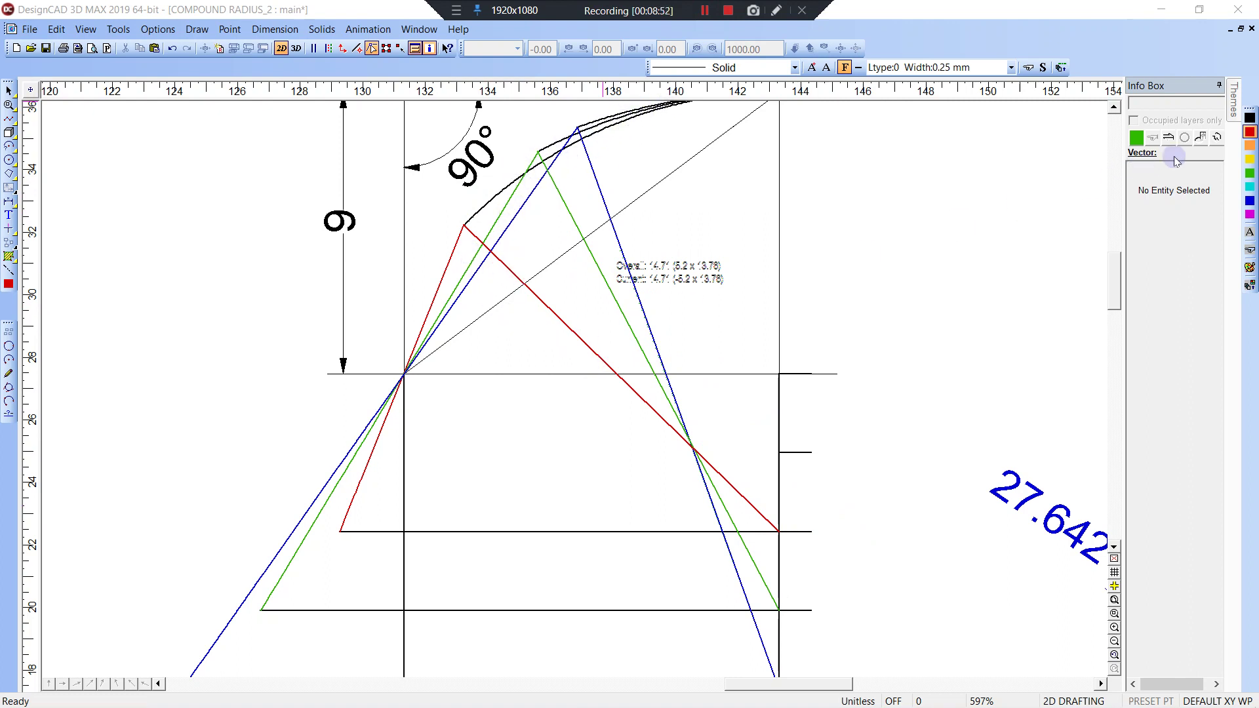
- Draw a red 50° arc from the innermost arc's end, centred where the long red line crosses figure D's horizontal baseline, and trim it at the baseline
click(1250, 132)
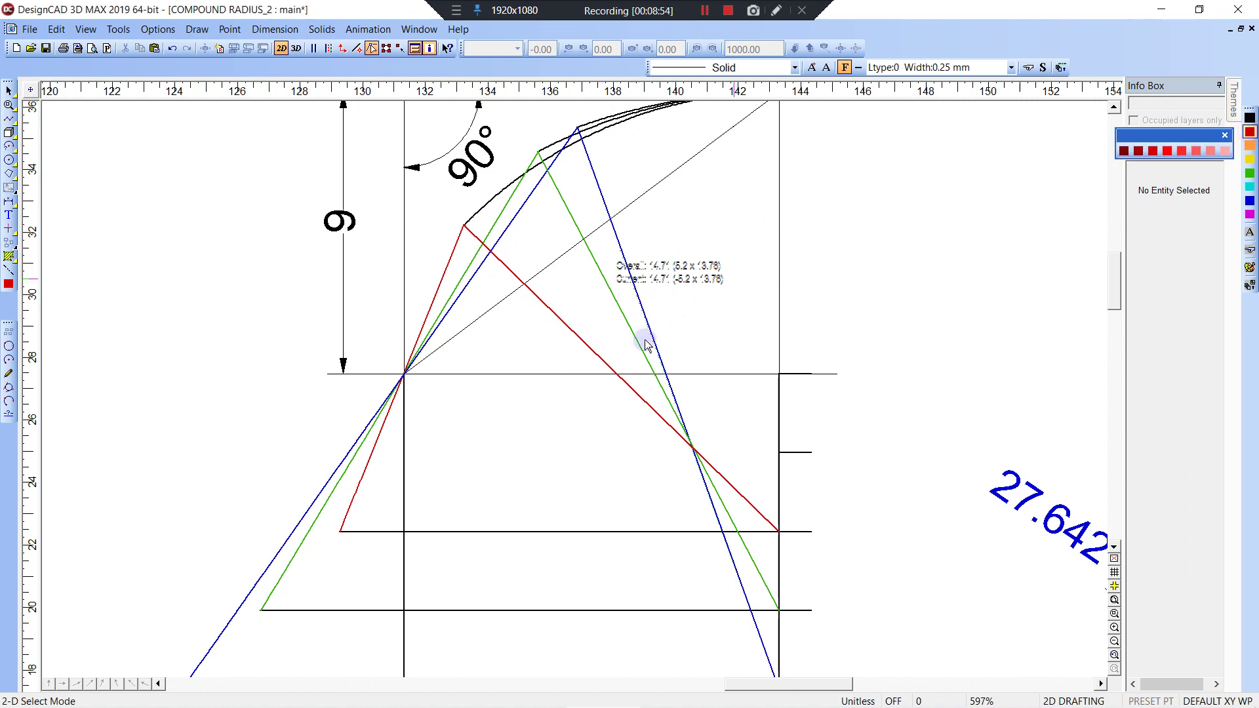
click(1250, 132)
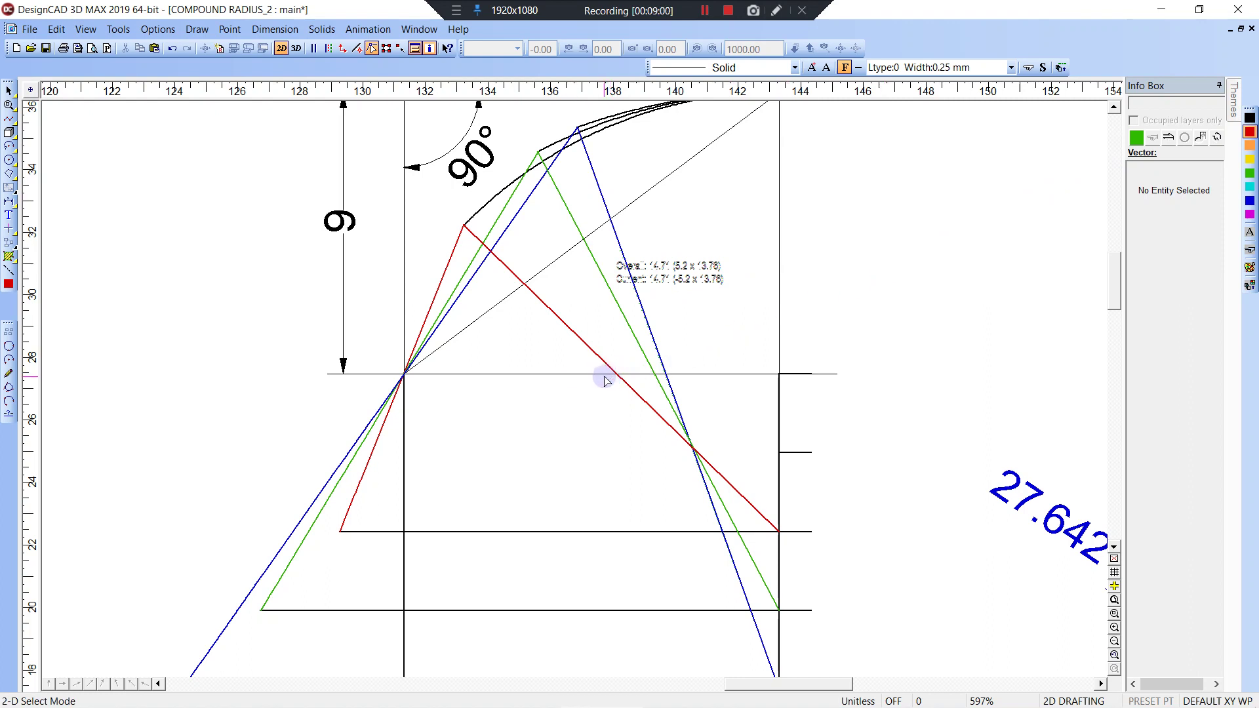
key(a)
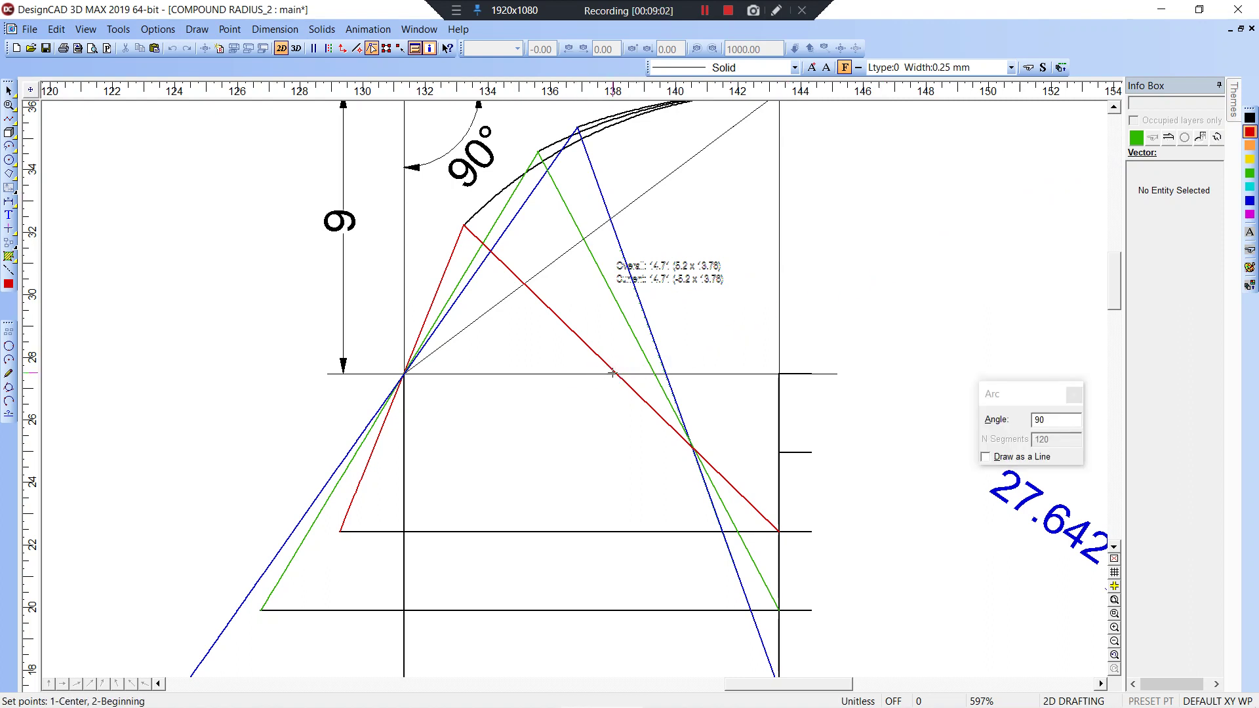
click(613, 374)
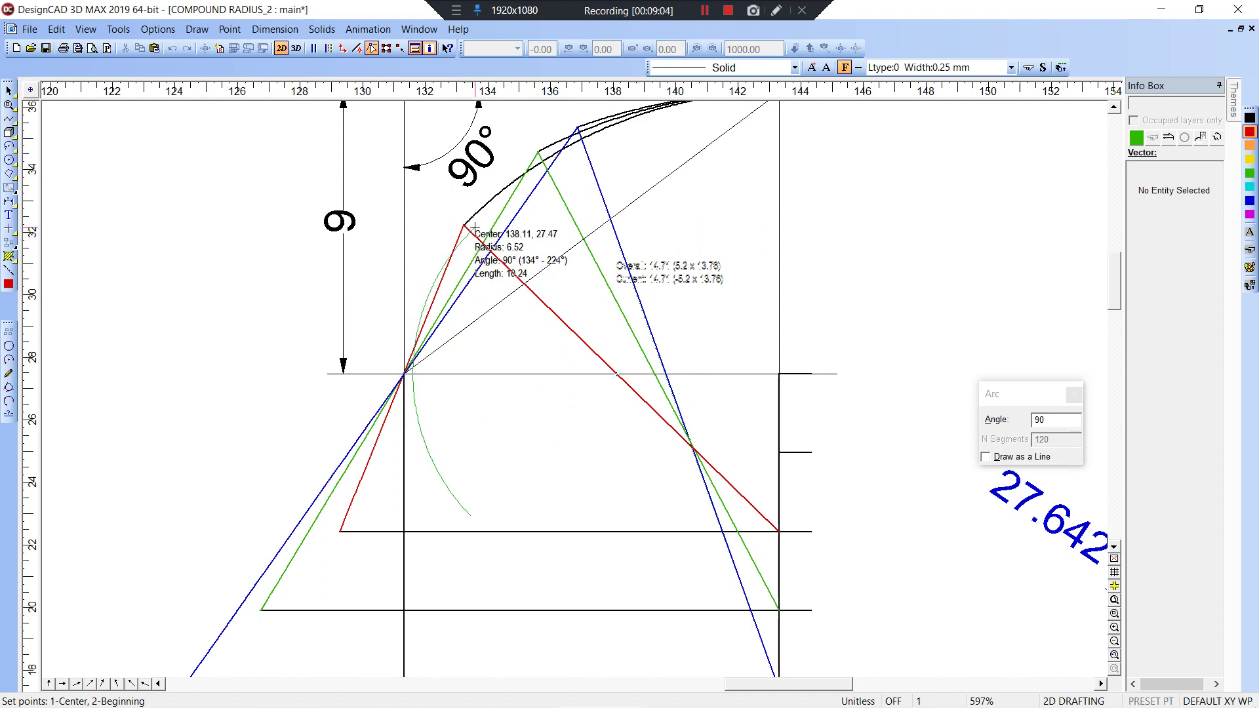
double_click(1049, 419)
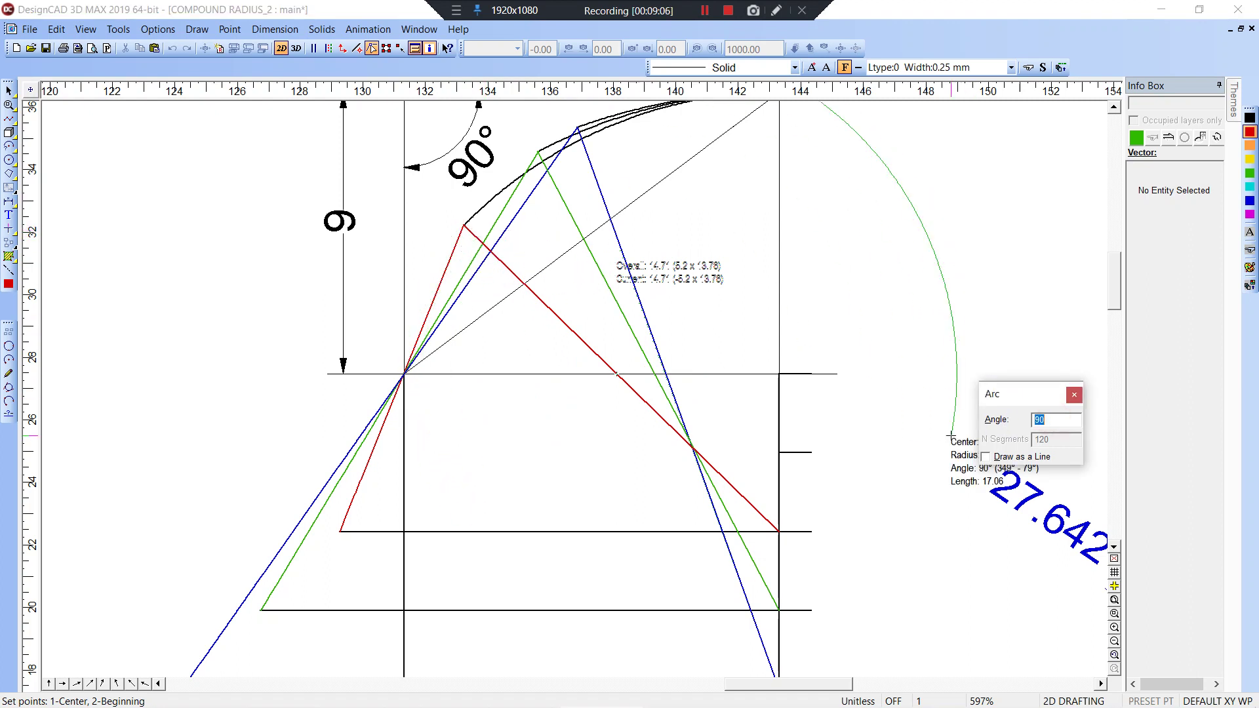
text(50)
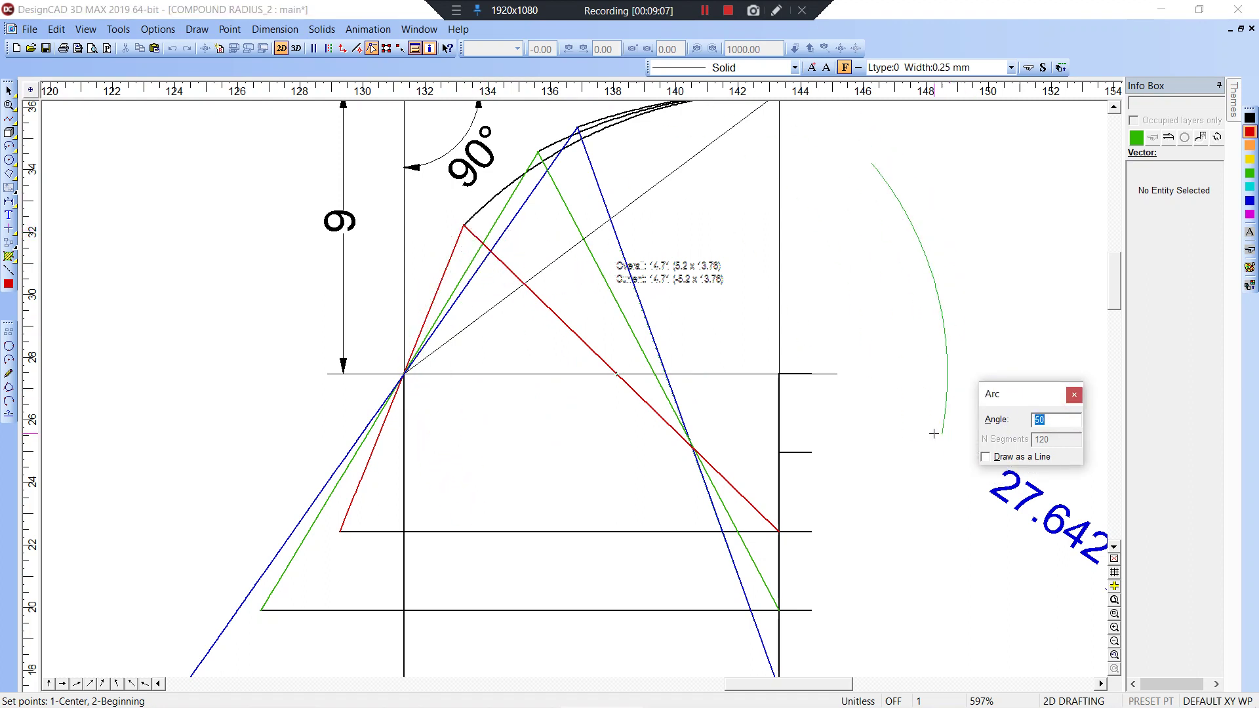
click(463, 229)
key(t)
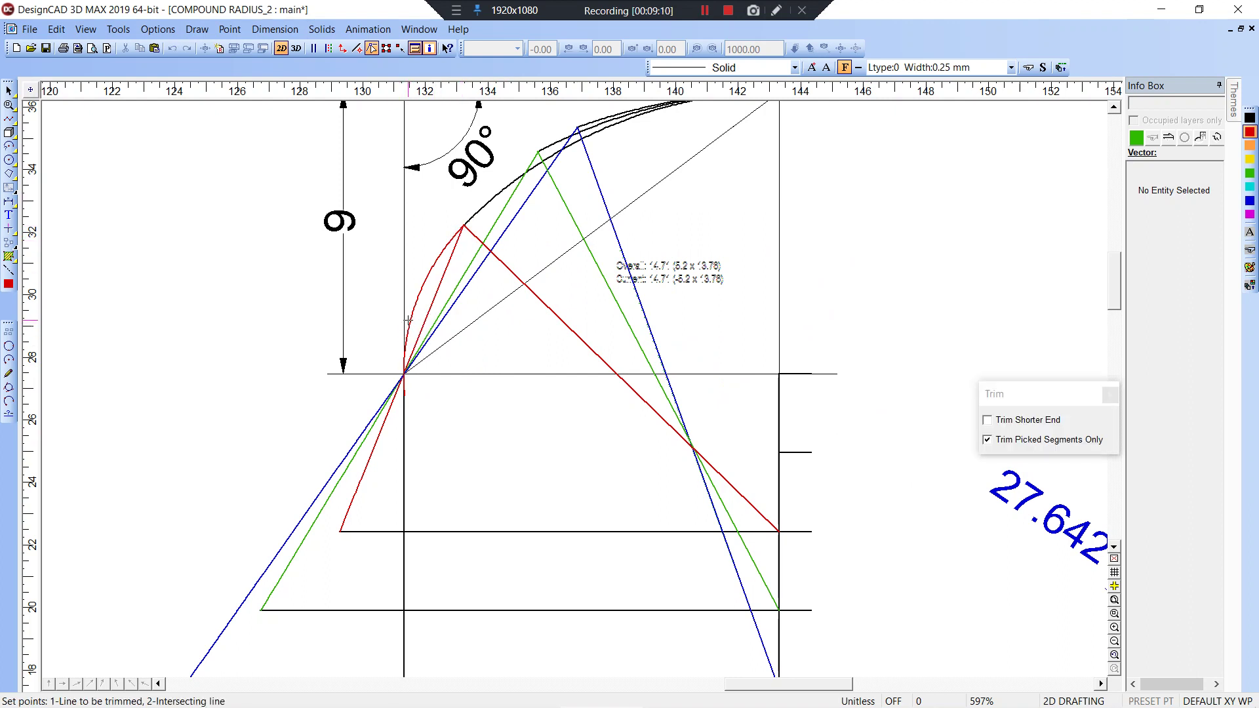
click(447, 371)
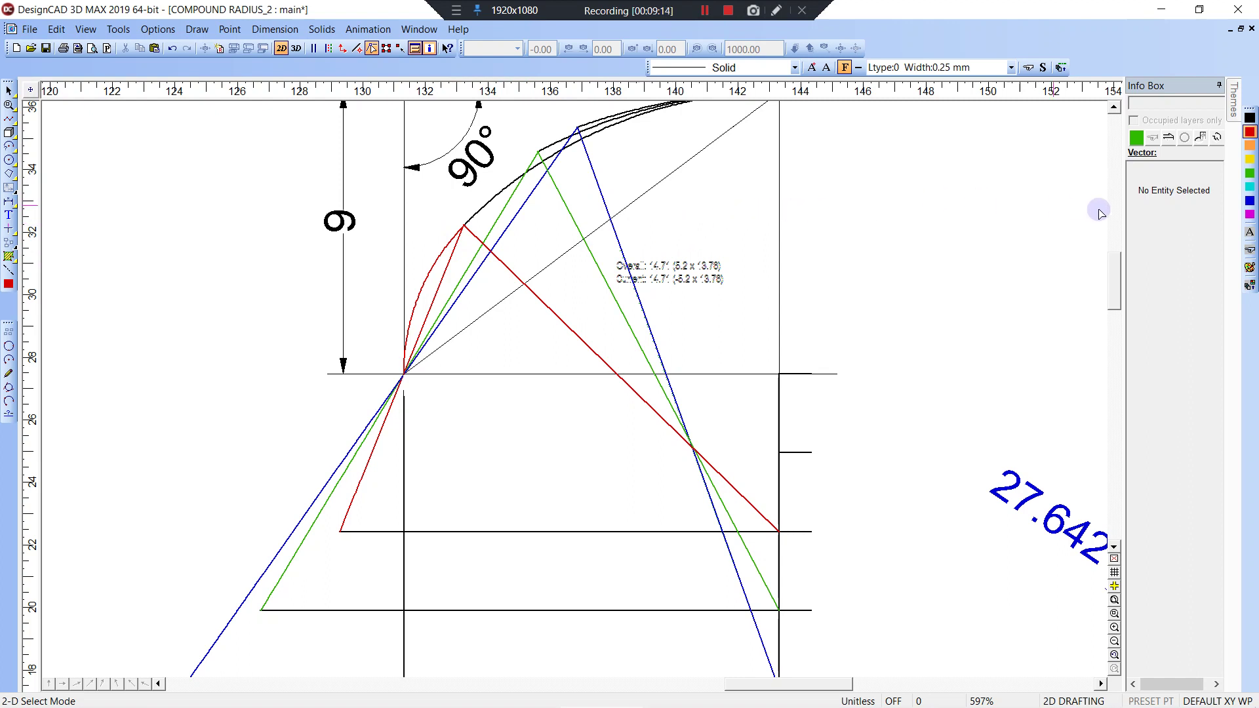
- Draw a green 50° arc from the middle arc's end, centred where the long green line crosses the horizontal baseline
click(1250, 174)
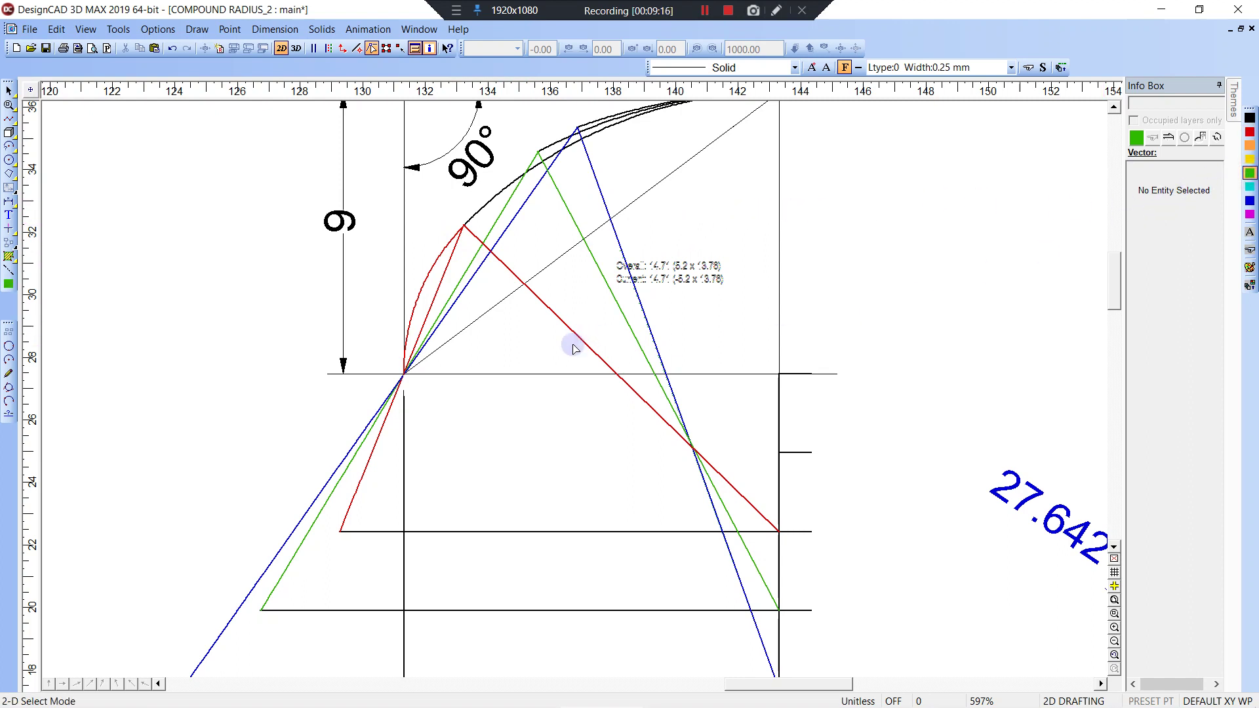
key(a)
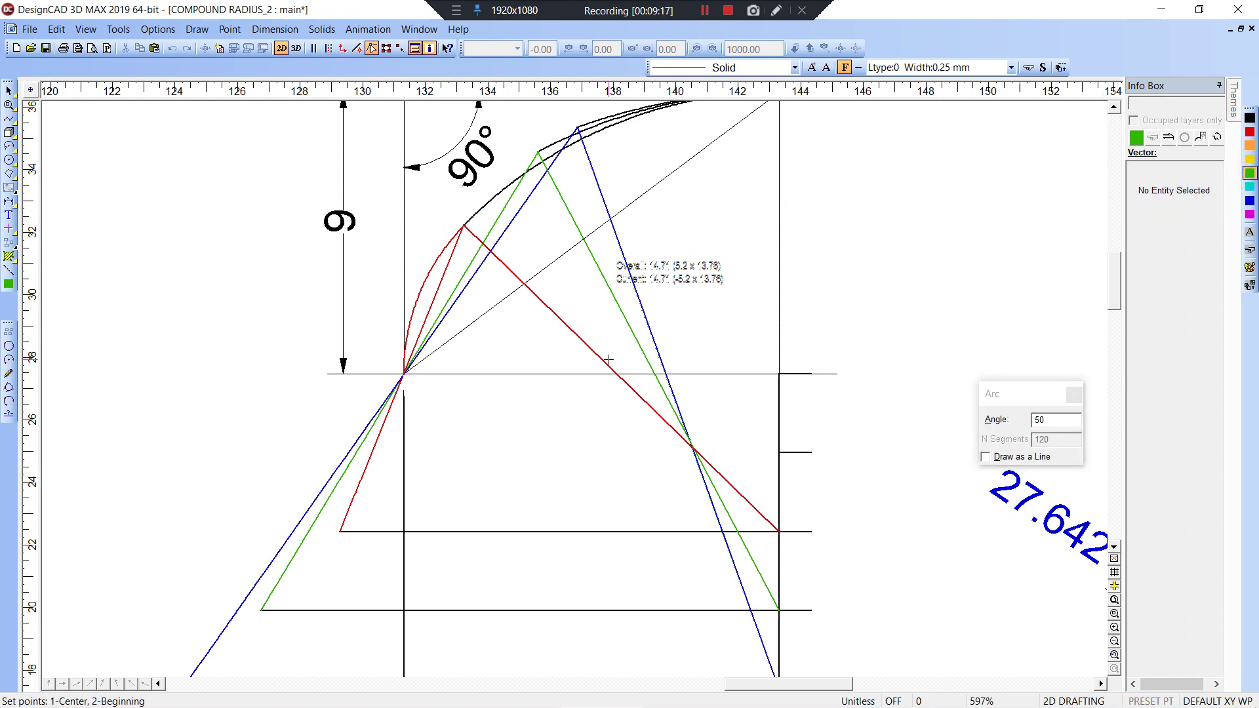
right_click(654, 373)
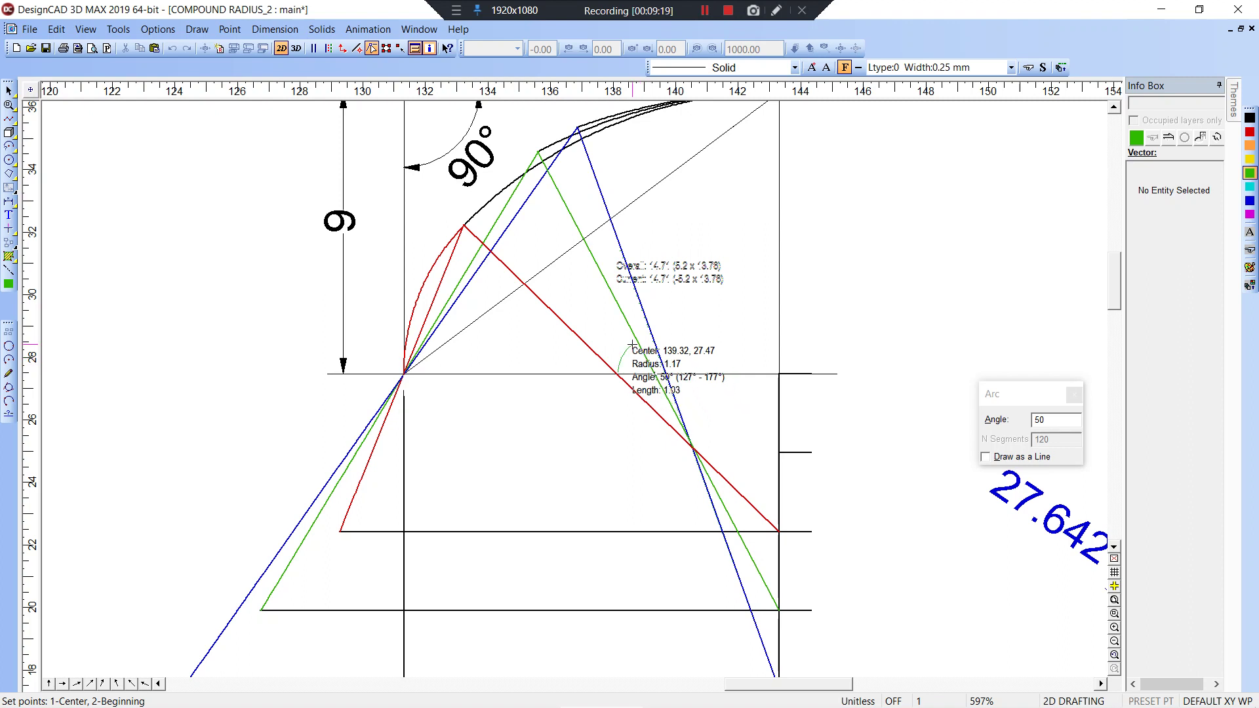
right_click(538, 153)
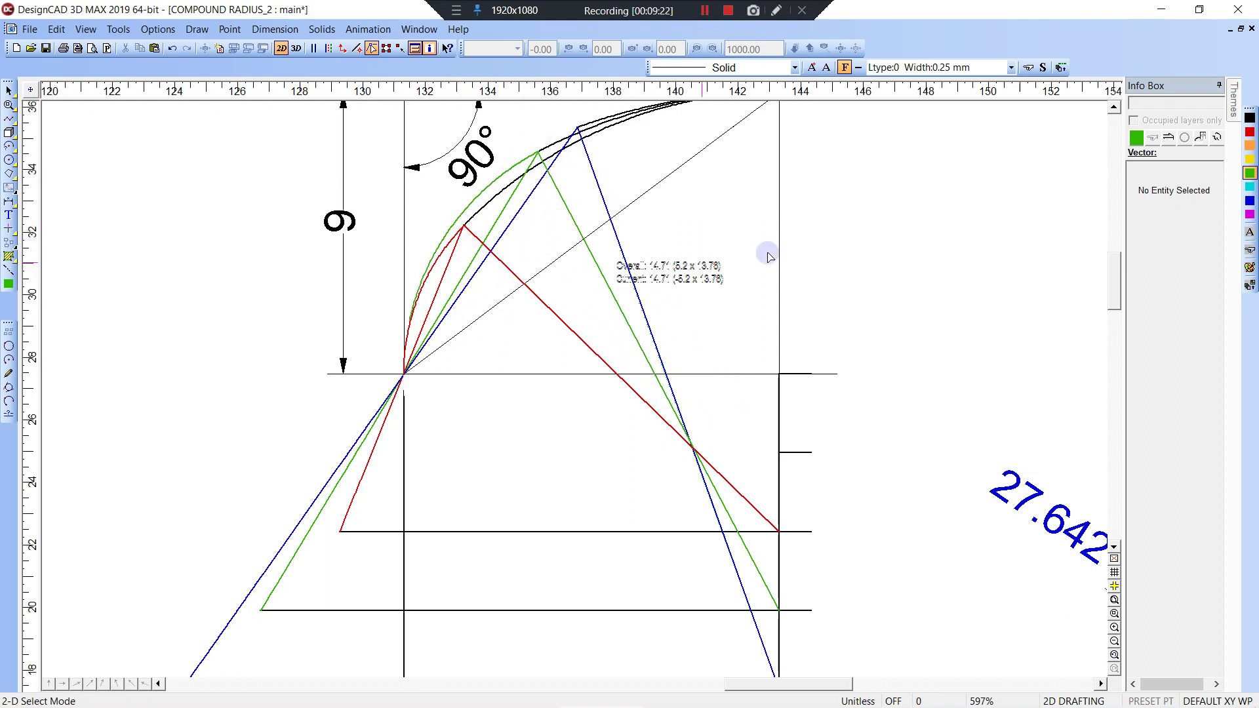
- Draw a blue 50° arc from the outer arc's end, centred where the long blue line crosses the horizontal baseline
click(1250, 202)
key(a)
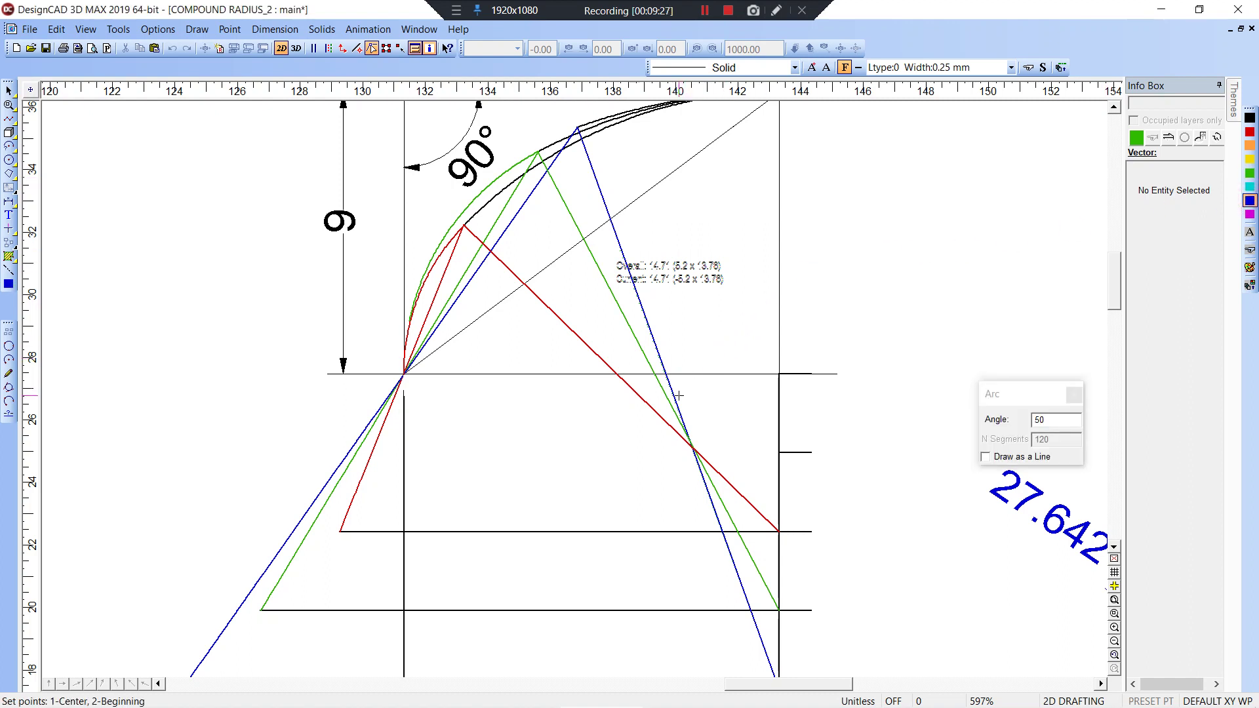
click(666, 371)
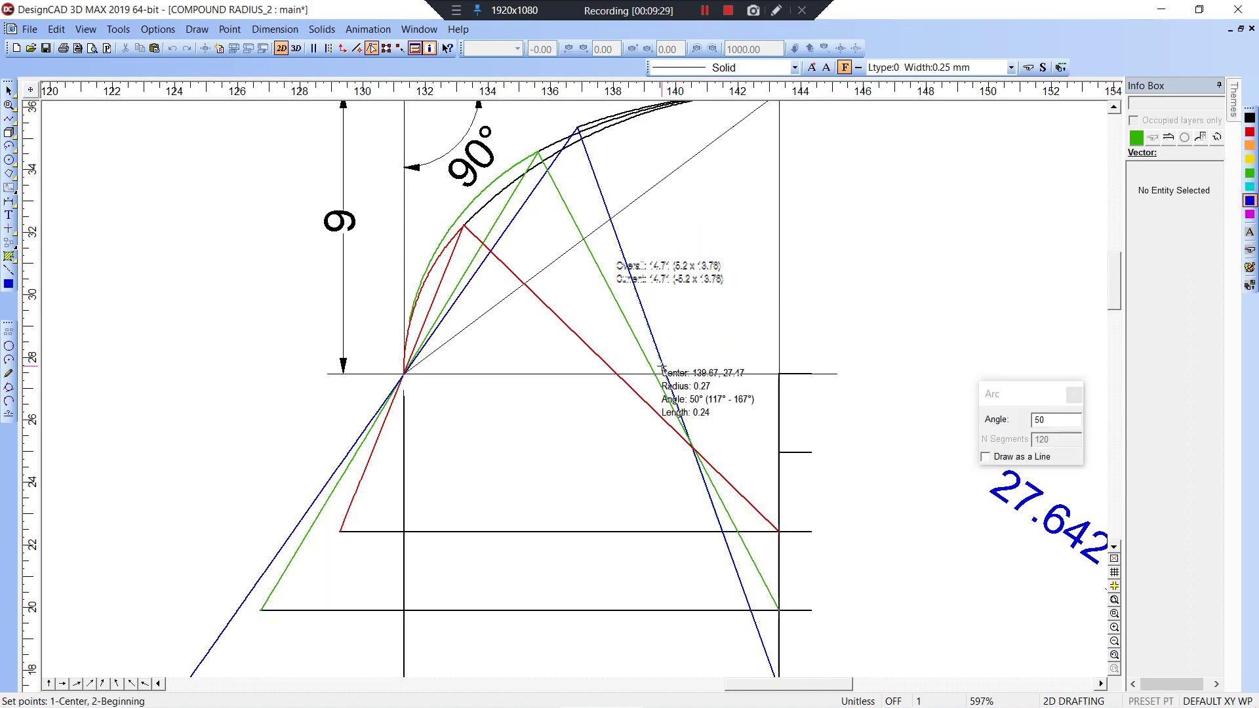
click(577, 128)
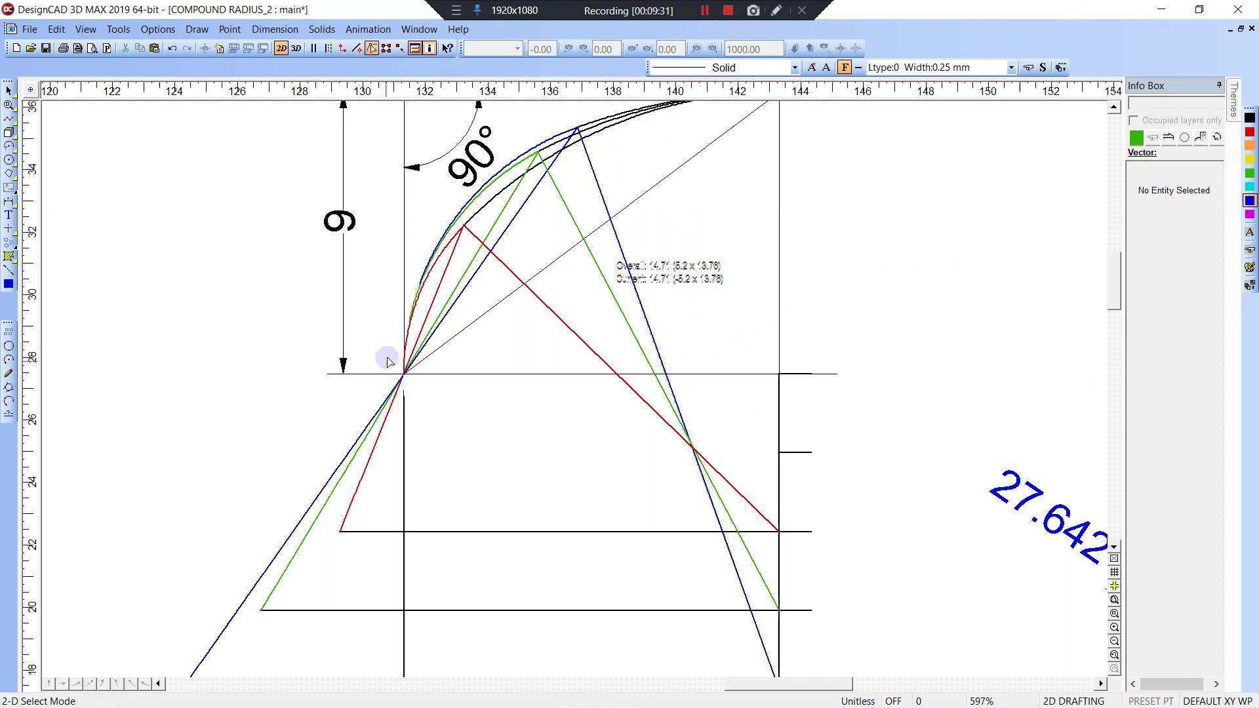
- Extend the lower ends of the blue and green arcs down to figure D's horizontal baseline
key(z)
click(410, 215)
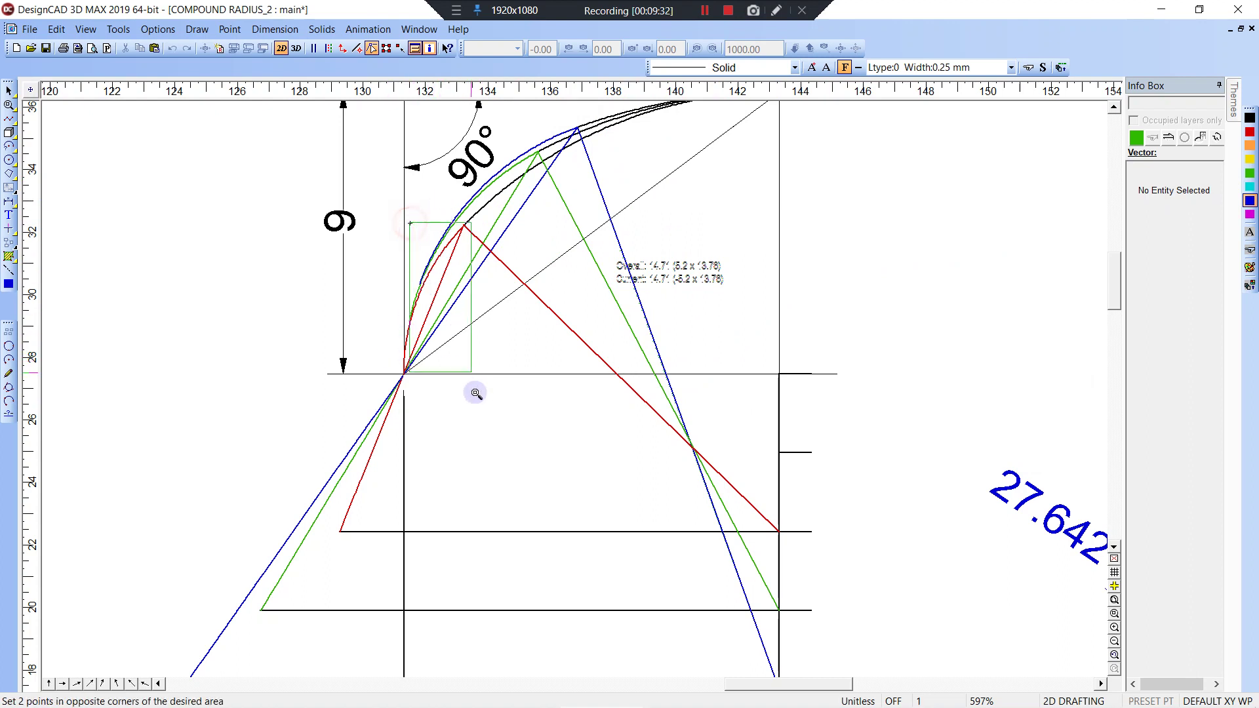
click(475, 390)
key(t)
click(499, 302)
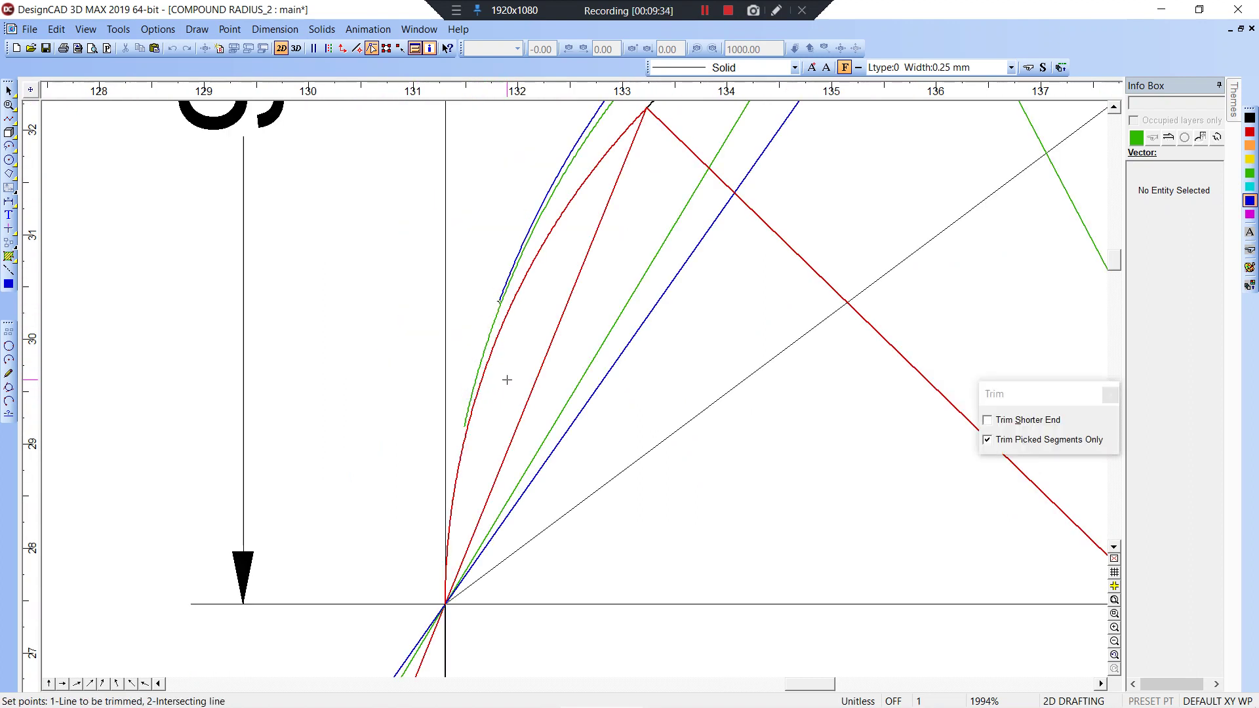
click(528, 580)
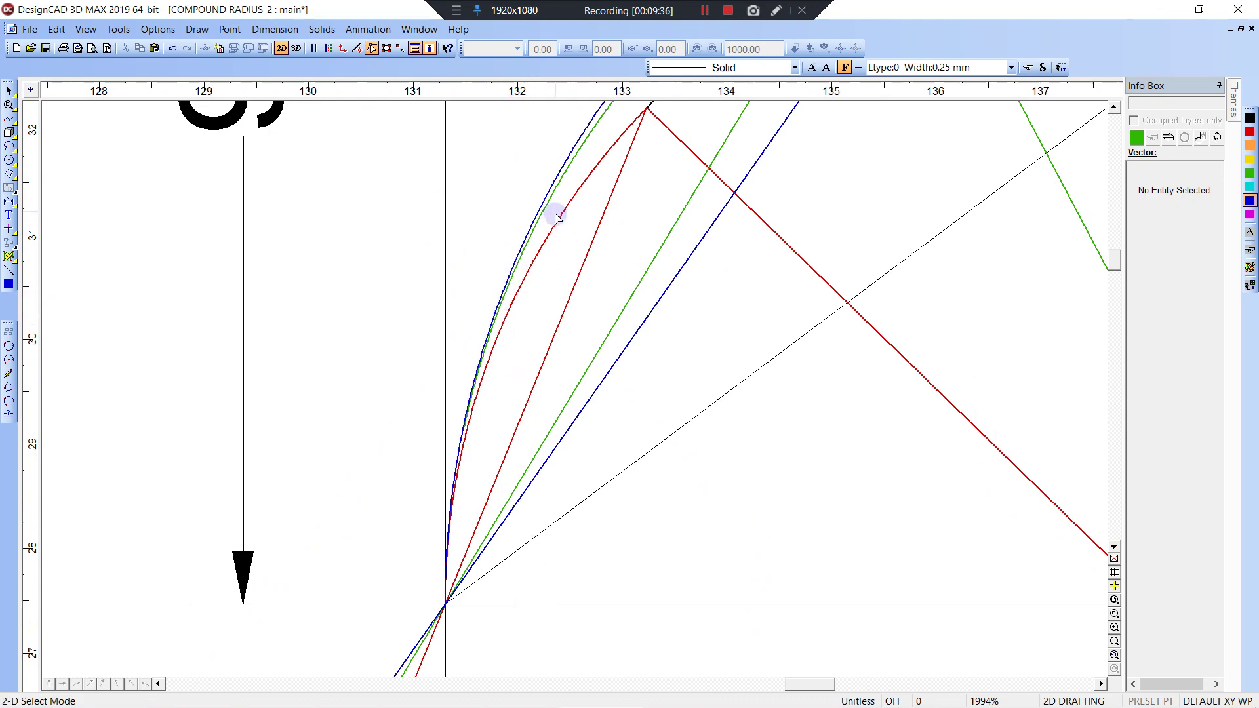
scroll(534, 253, down, 2)
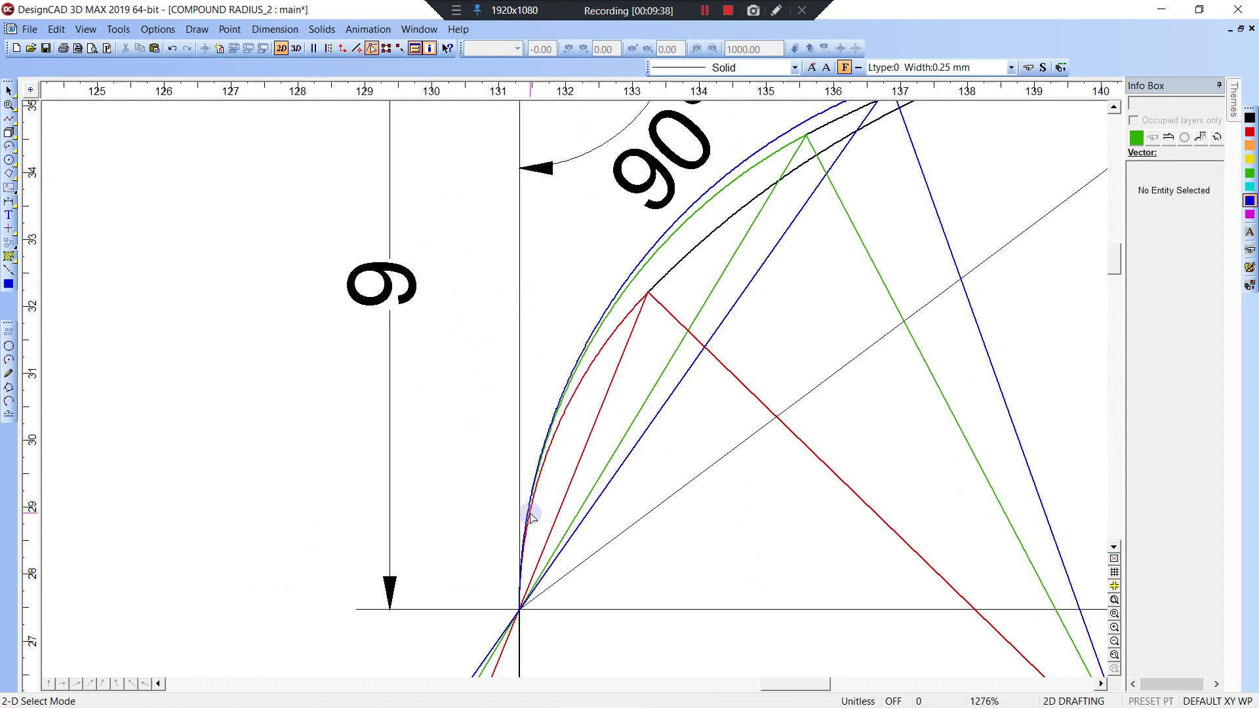
key(t)
key(Escape)
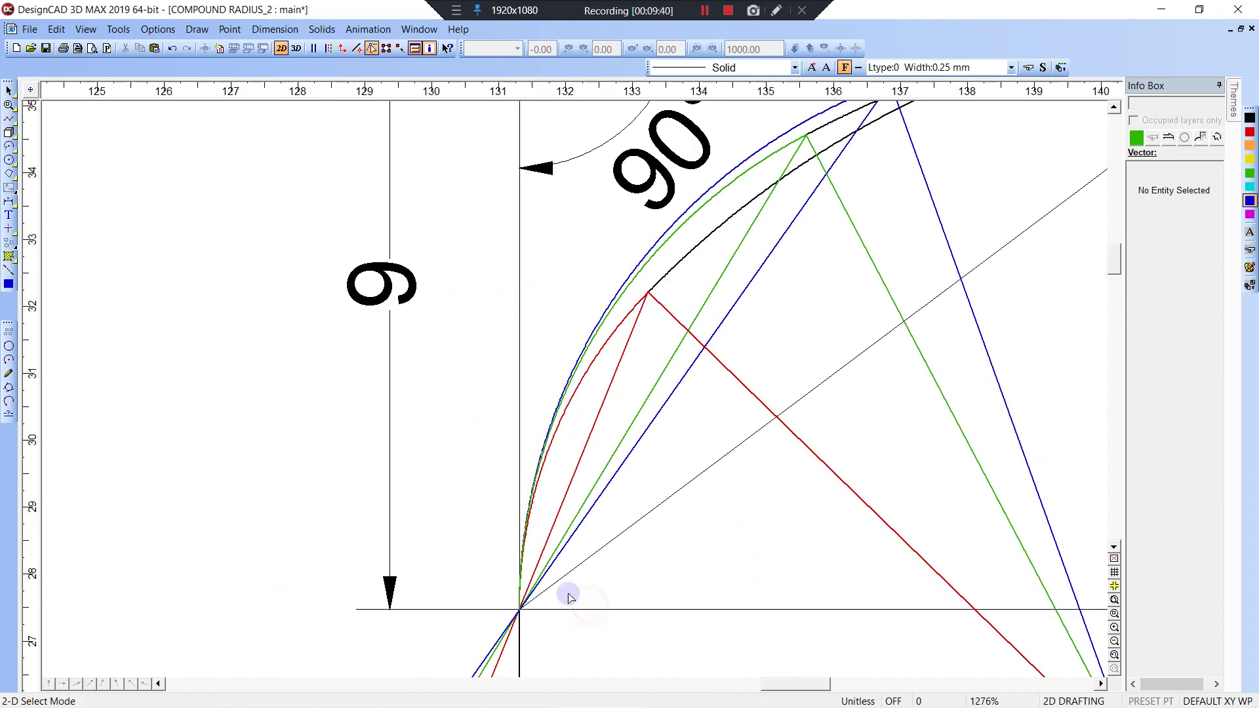
- Examine closely how the red, green and blue arcs meet figure D's vertical line at the baseline corner
key(z)
click(511, 589)
click(541, 619)
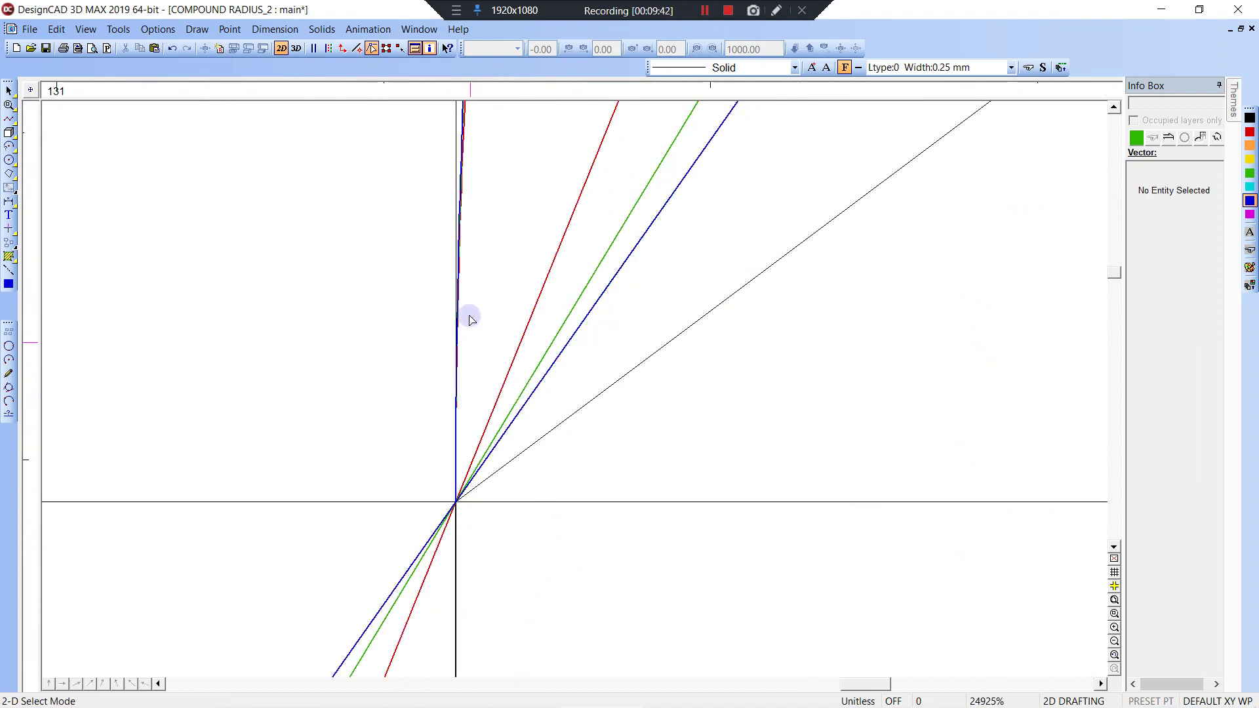
key(z)
click(437, 158)
click(491, 230)
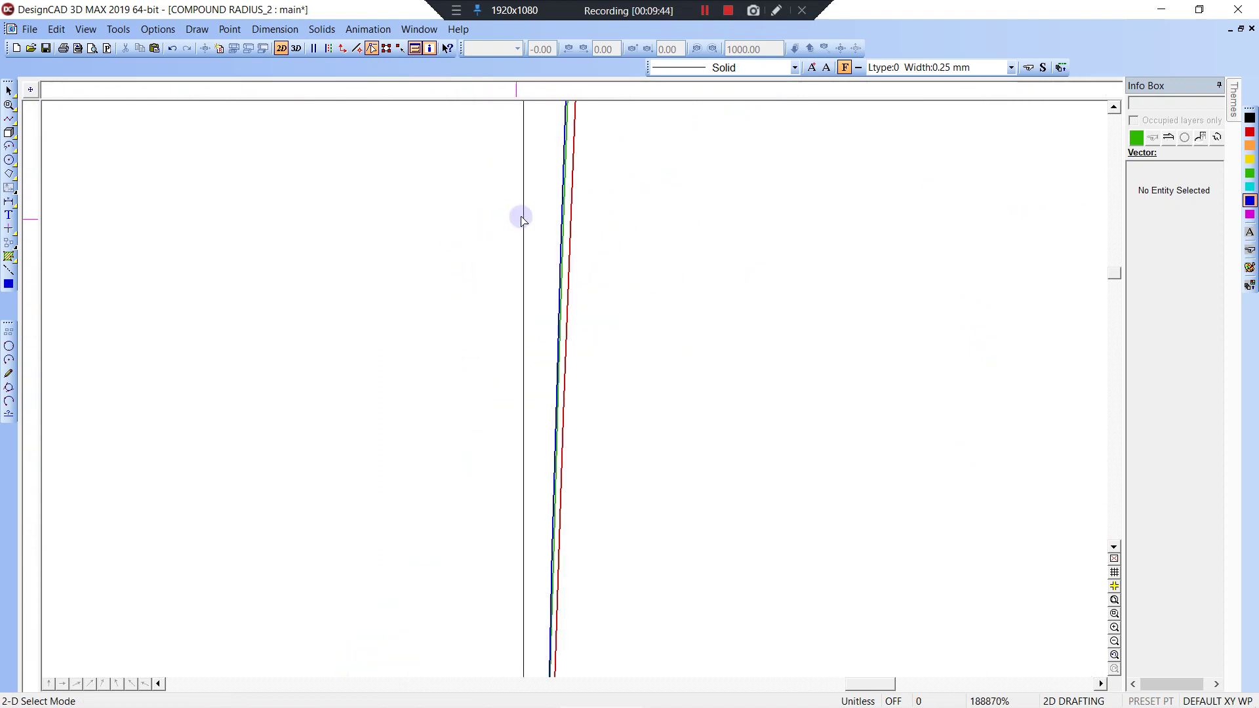
scroll(576, 393, down, 6)
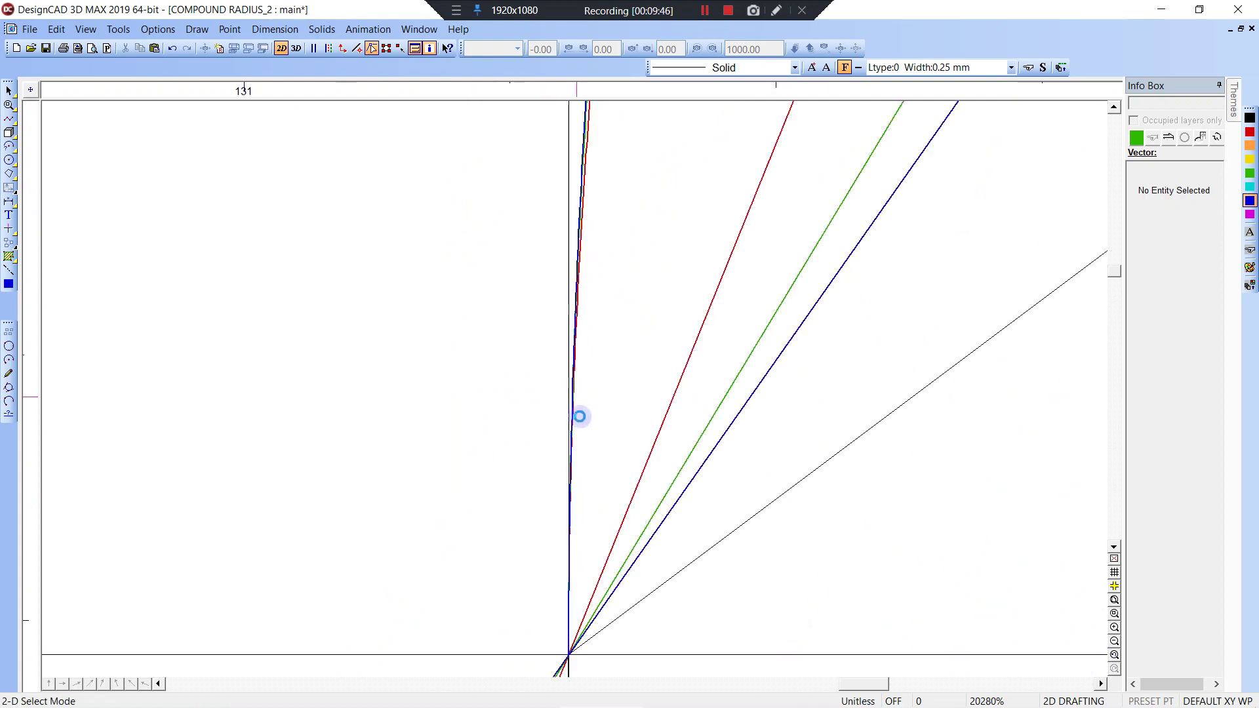
key(z)
click(562, 496)
click(575, 509)
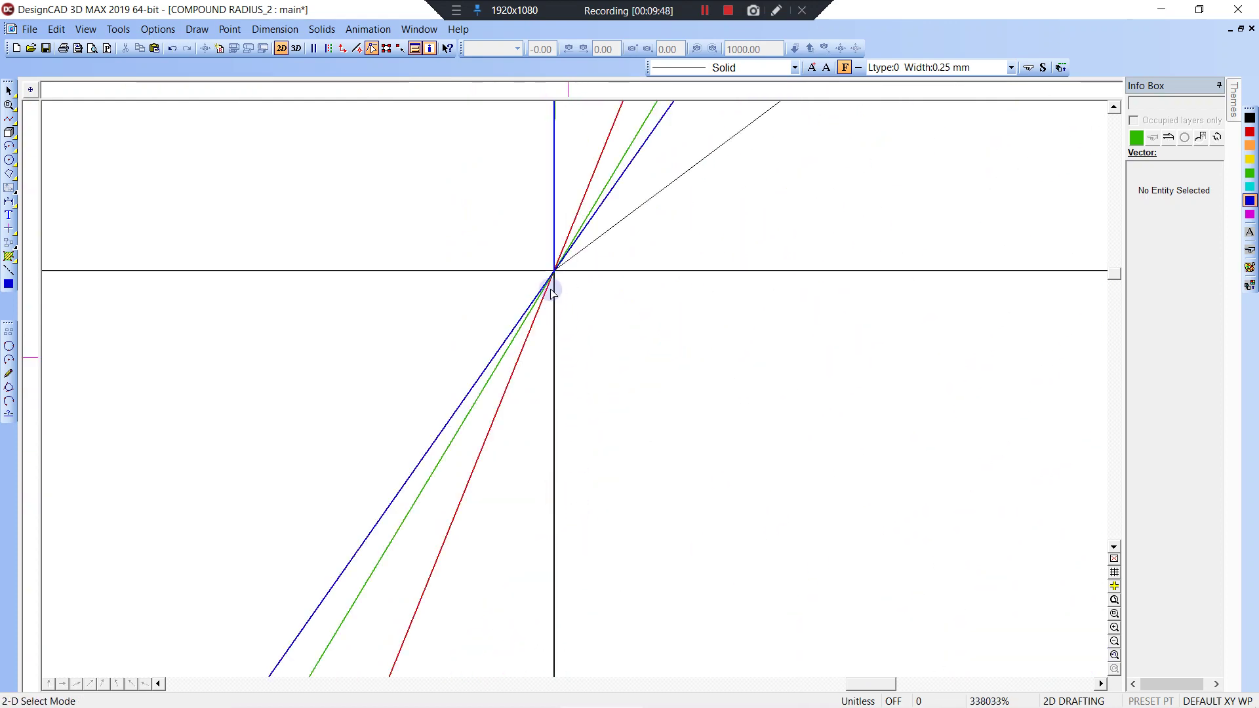
scroll(554, 289, down, 2)
scroll(580, 398, down, 12)
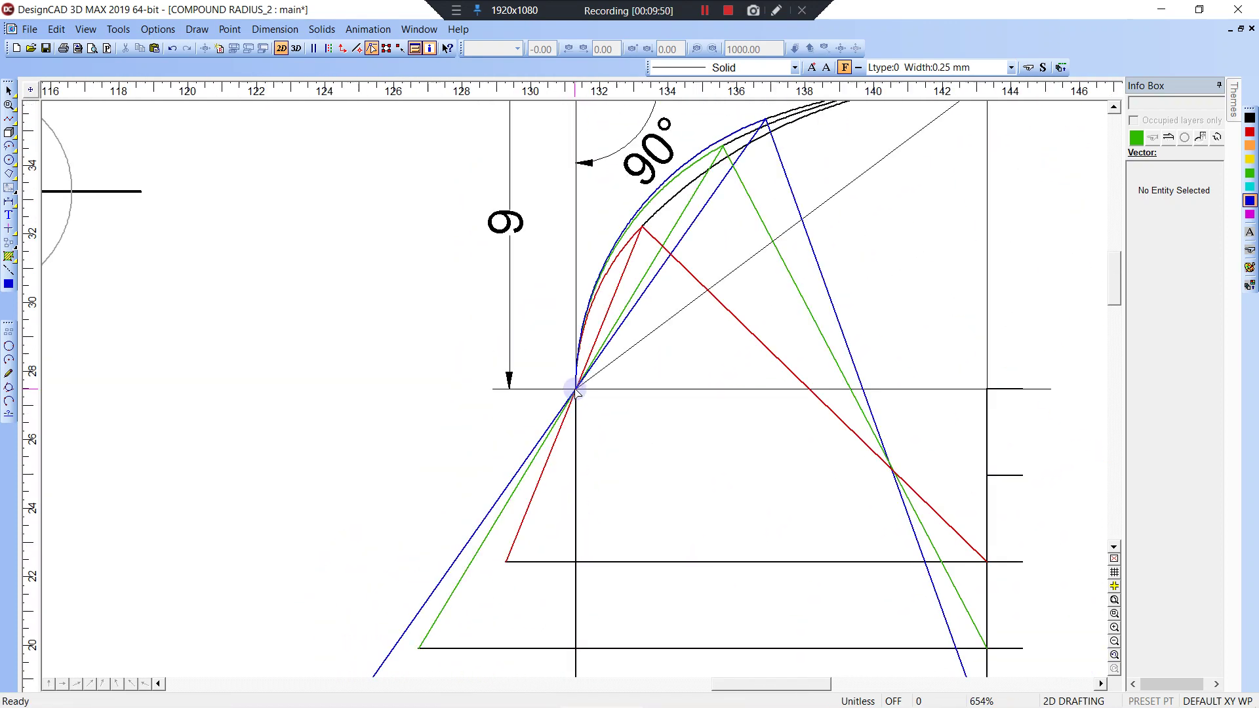
- Examine where the three upper arcs meet the horizontal line at the far end of figure D's 12-unit offset
middle_drag(678, 318, 568, 358)
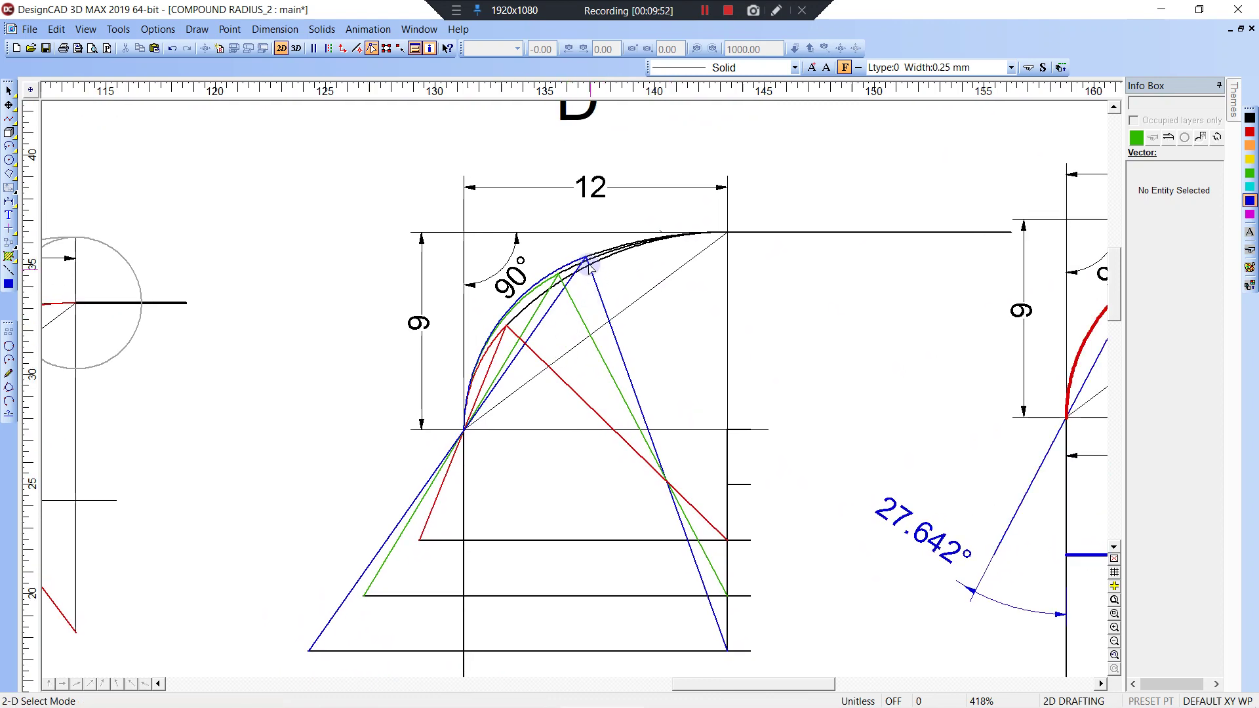
key(z)
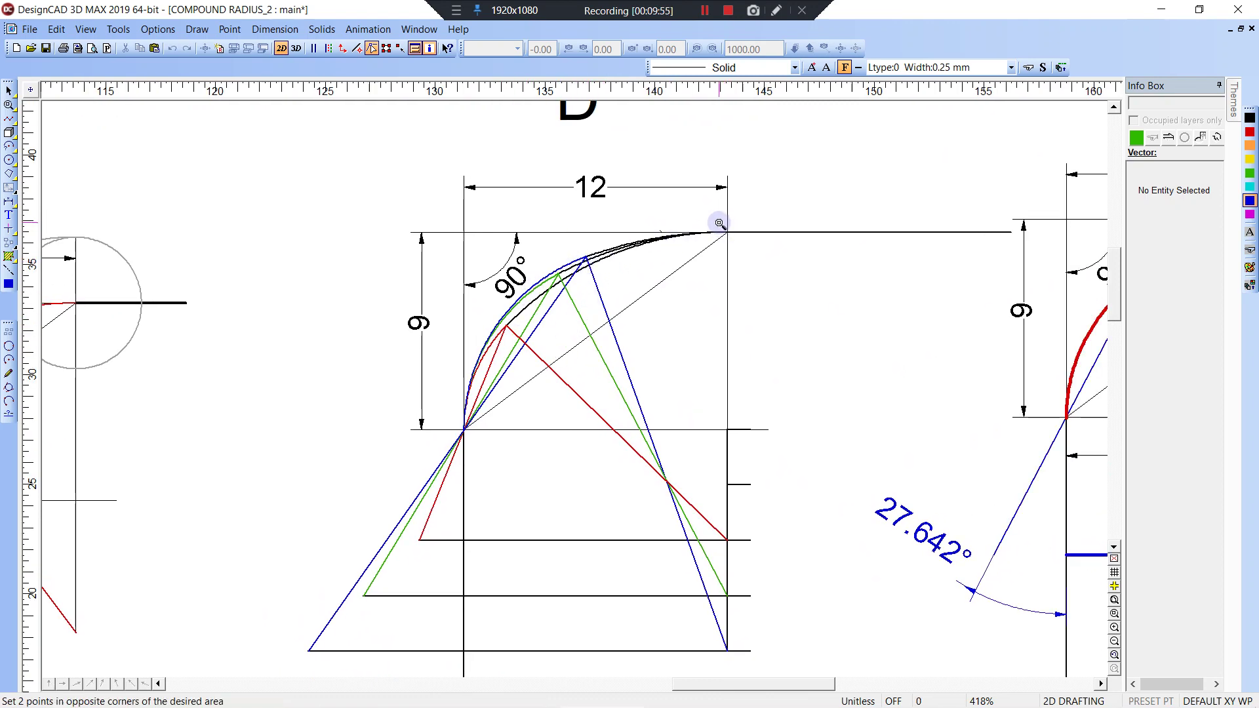
click(733, 248)
scroll(575, 387, down, 6)
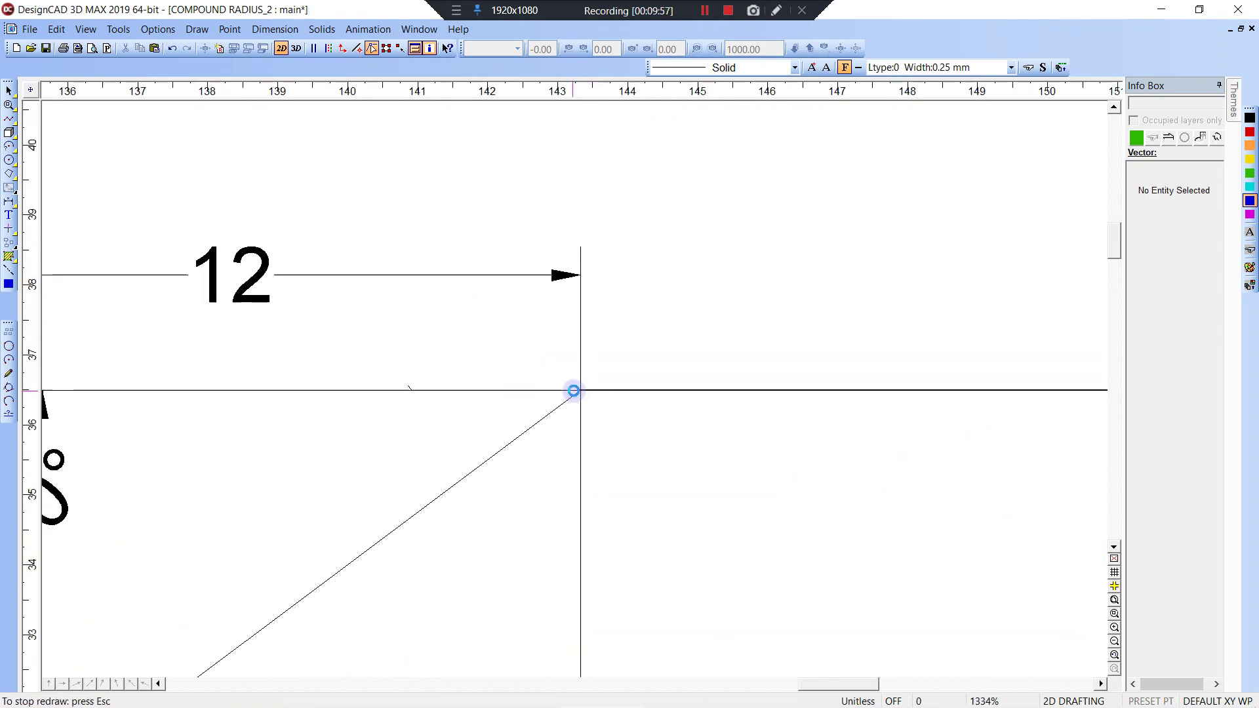
scroll(574, 391, down, 6)
middle_drag(533, 429, 438, 358)
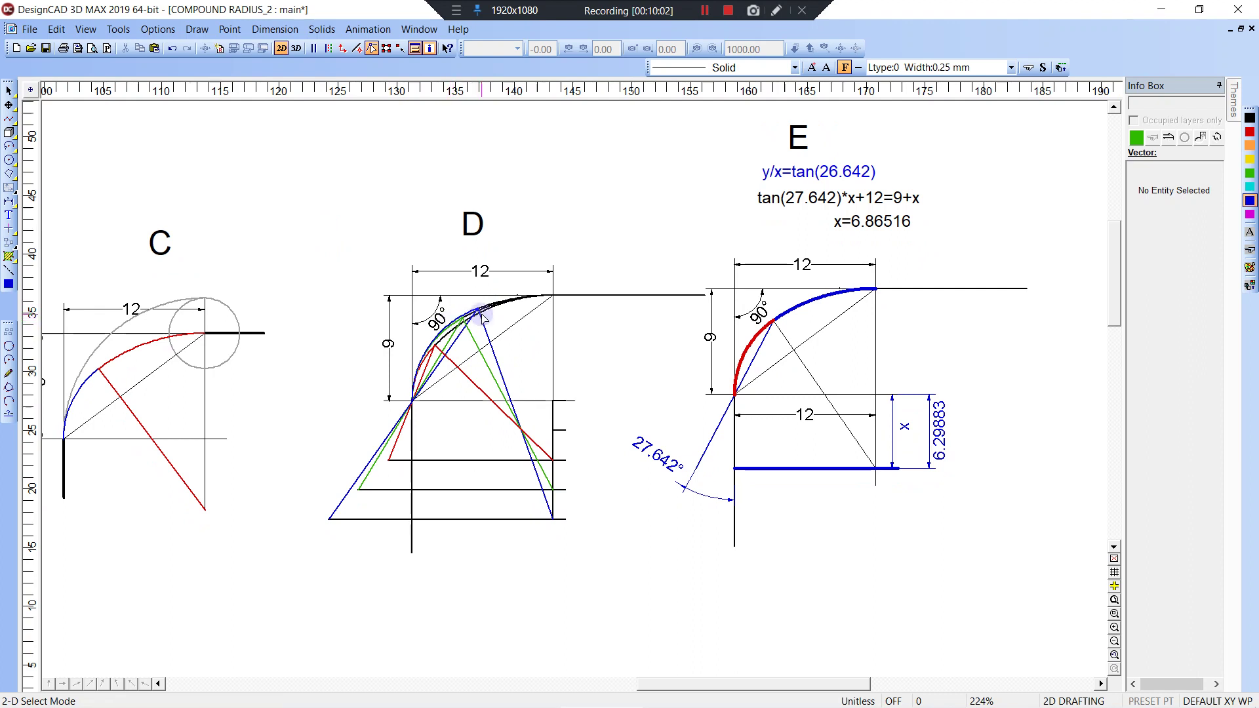
- Review figure E's compound curve, 27.642° construction and tangent equations beside the finished figure D
middle_drag(485, 316, 365, 338)
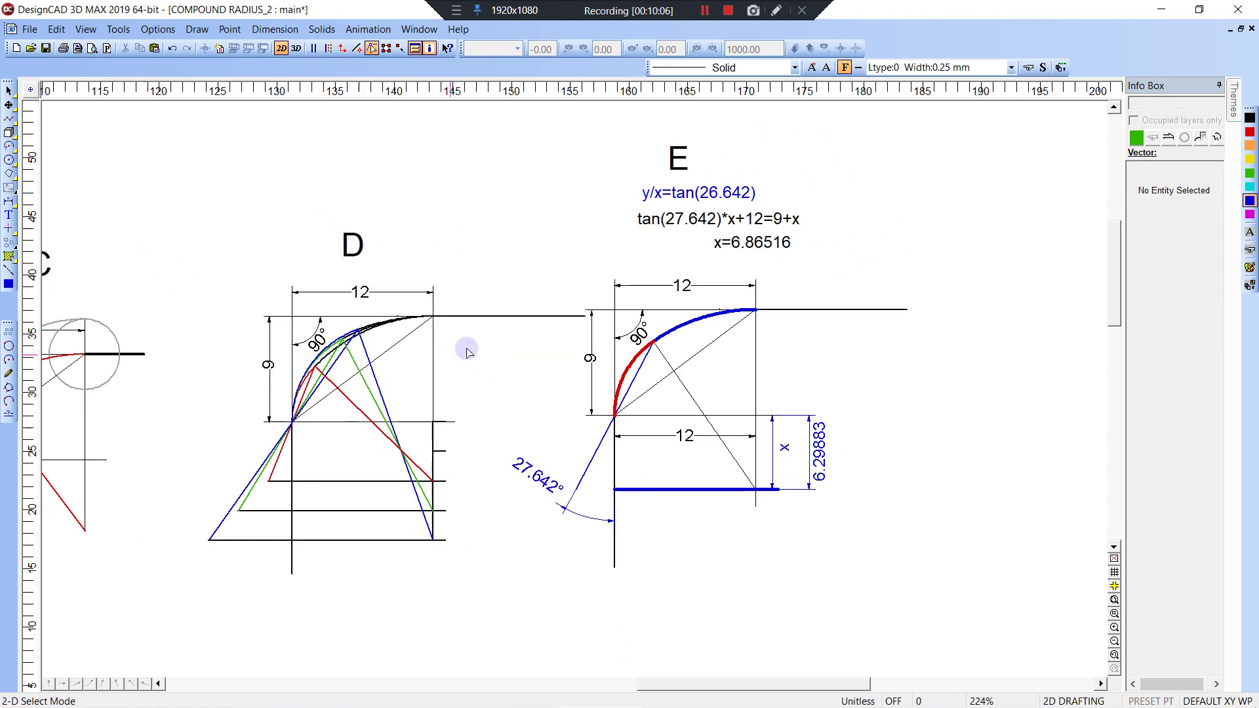
middle_drag(605, 346, 493, 278)
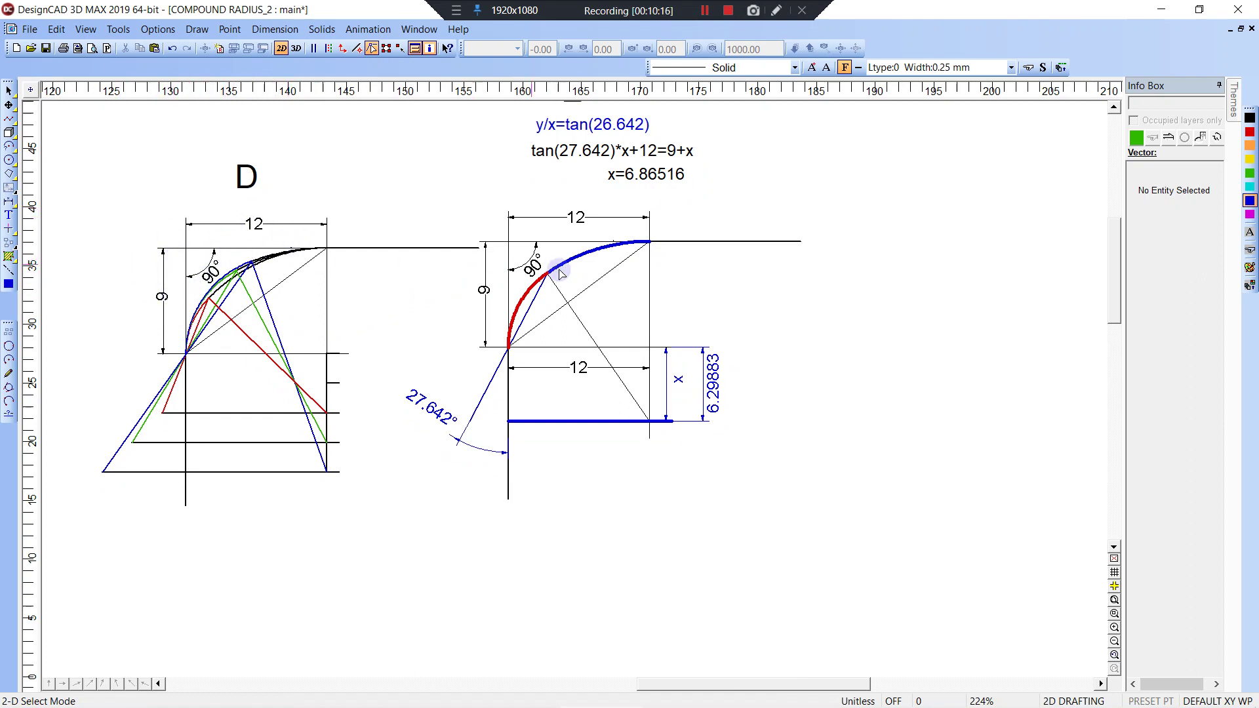
mouse_move(579, 263)
middle_down()
mouse_move(450, 262)
mouse_move(456, 290)
middle_up()
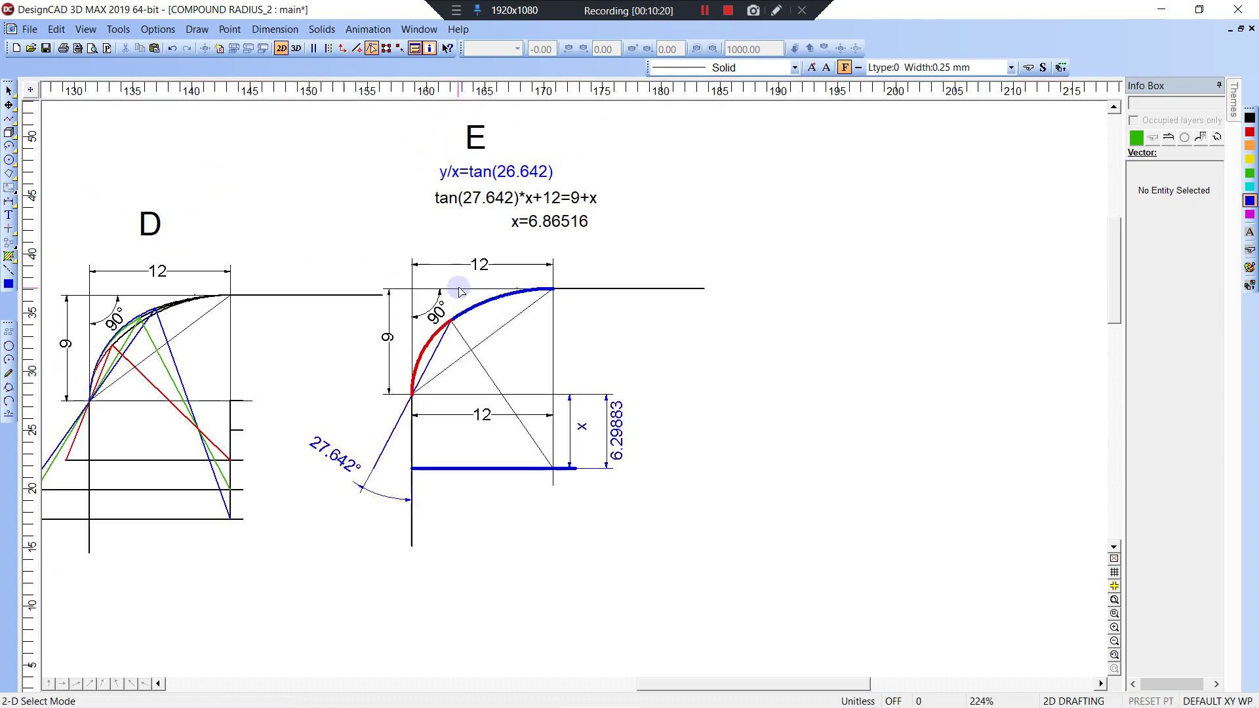
middle_drag(572, 273, 574, 387)
scroll(573, 387, down, 3)
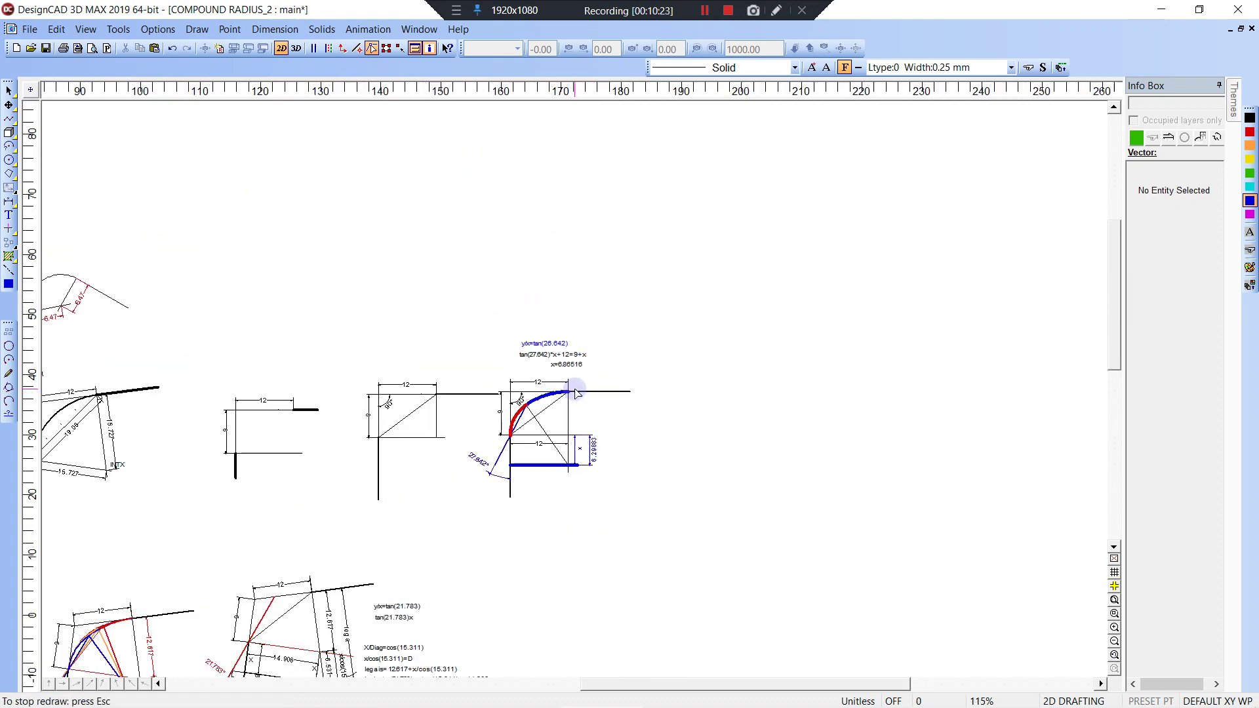
scroll(575, 389, up, 5)
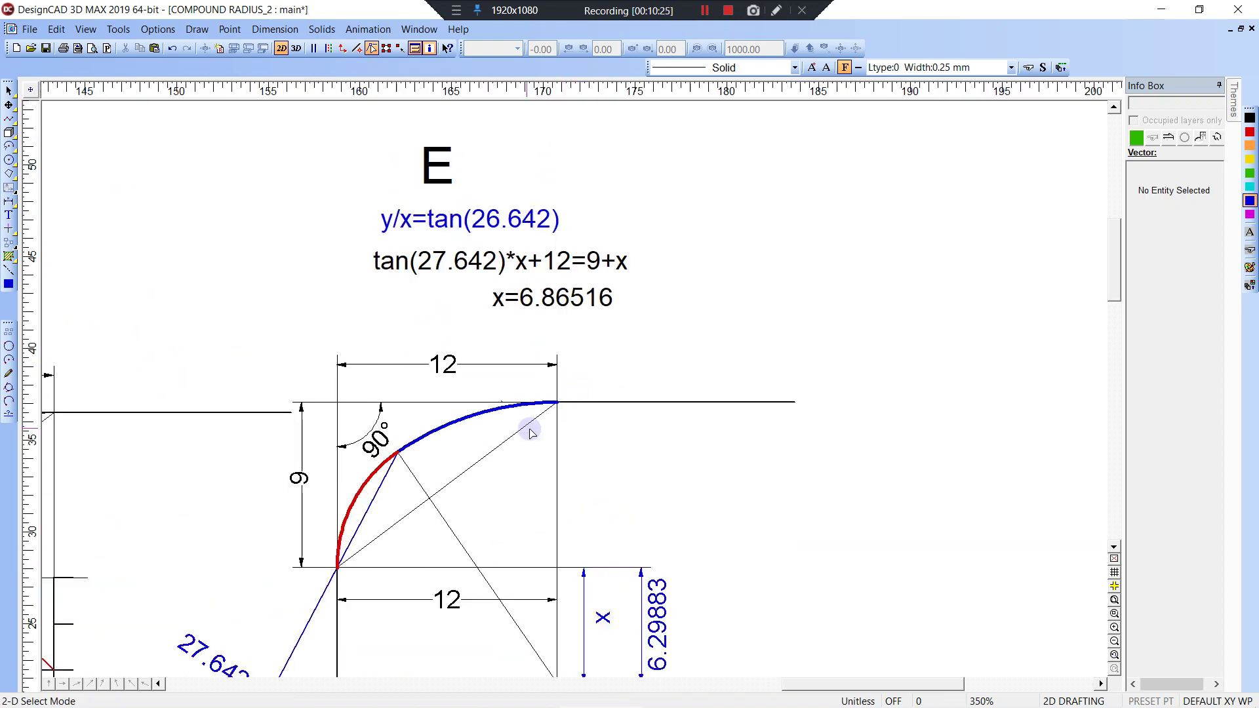
middle_drag(465, 379, 466, 353)
scroll(487, 380, down, 1)
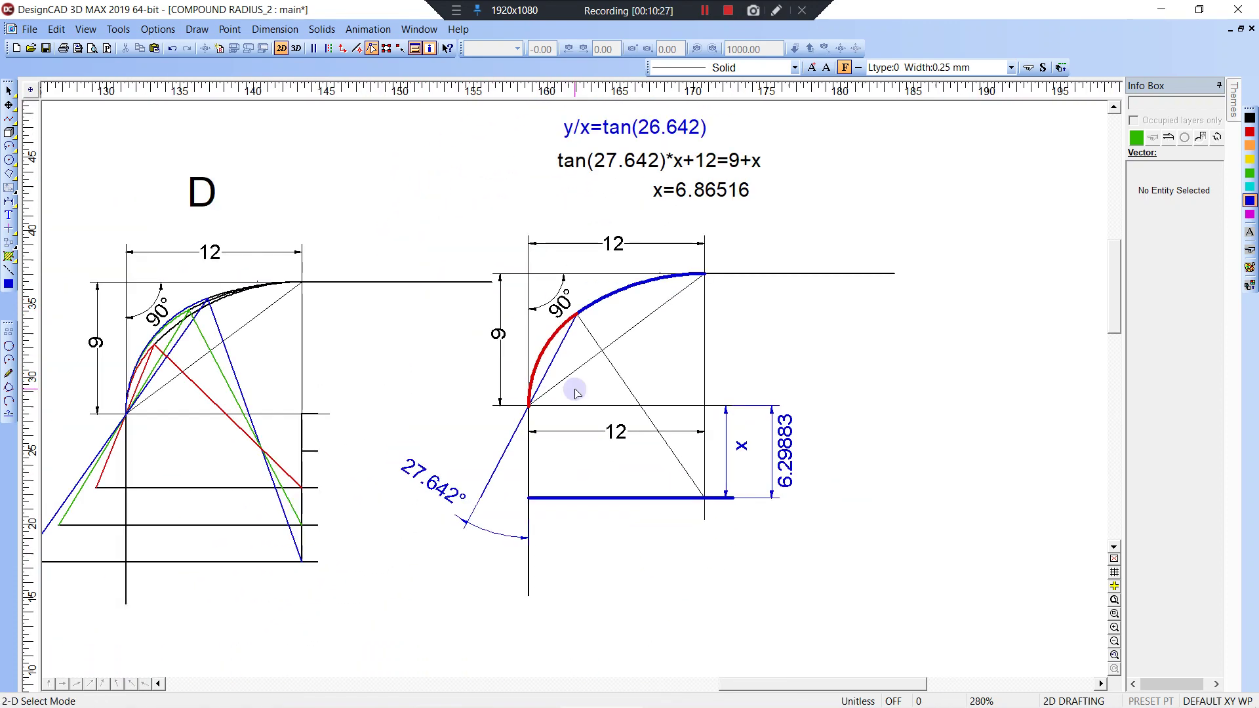
- Delete figure E's thick blue horizontal line and shorten the x dimension by raising its lower end along the vertical line
middle_drag(627, 337, 543, 340)
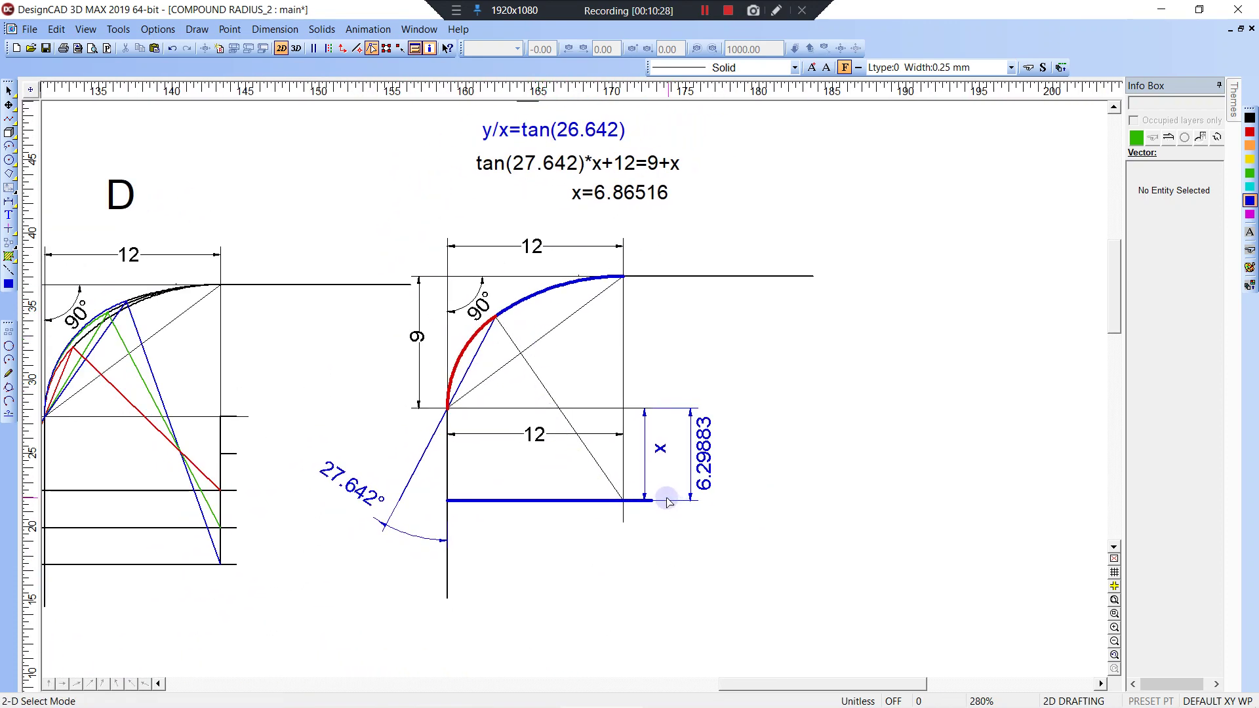
click(649, 502)
key(Delete)
click(646, 497)
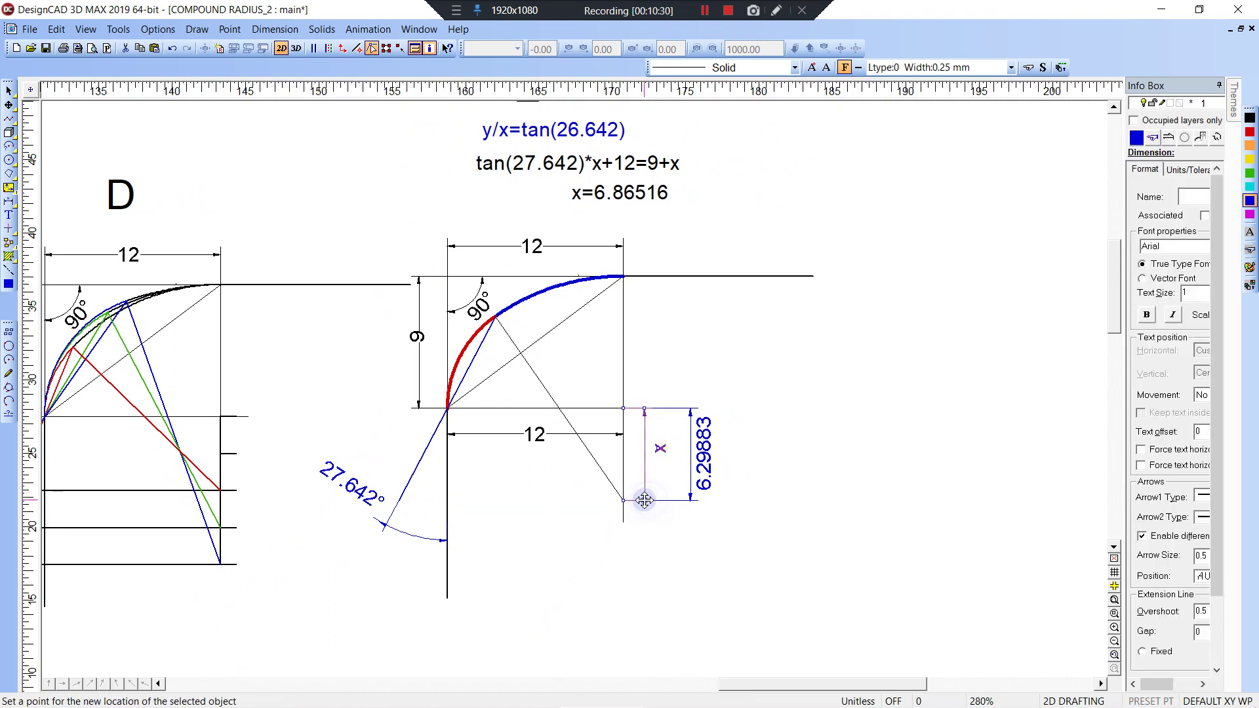
click(623, 501)
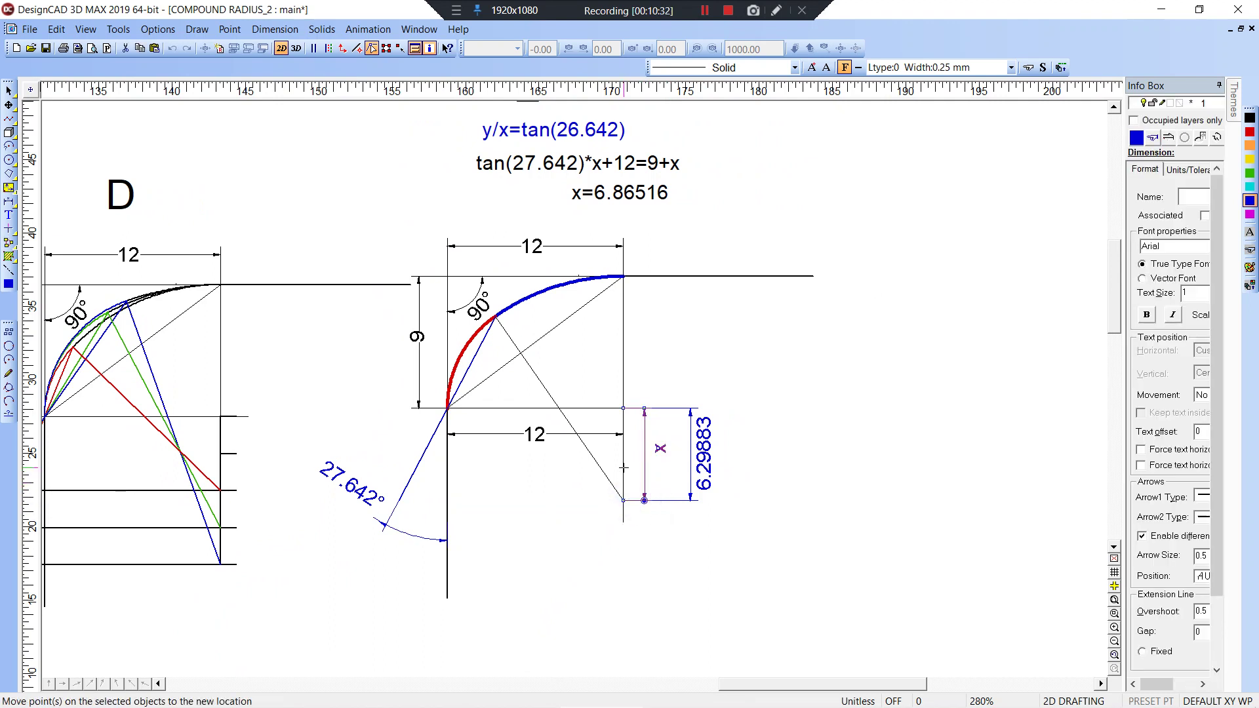
- Delete figure E's 6.29883 dimension, the thin sloping radius line, and the blue and red arcs
click(700, 474)
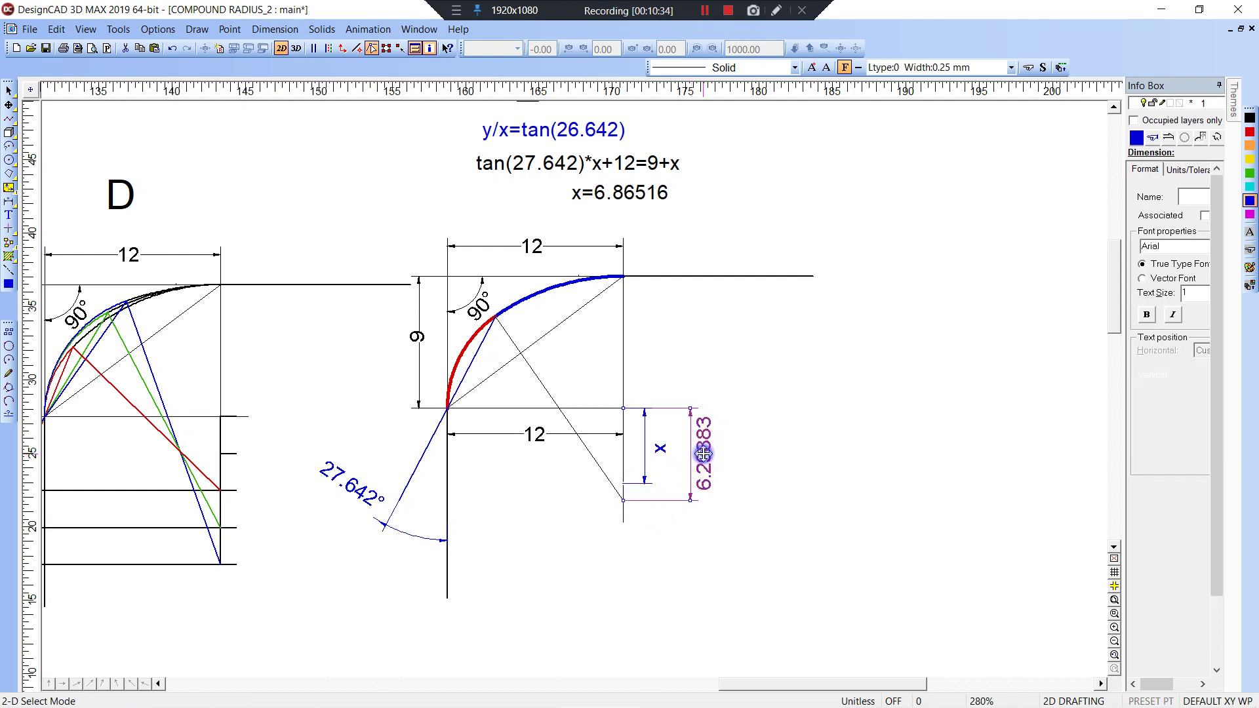
key(Delete)
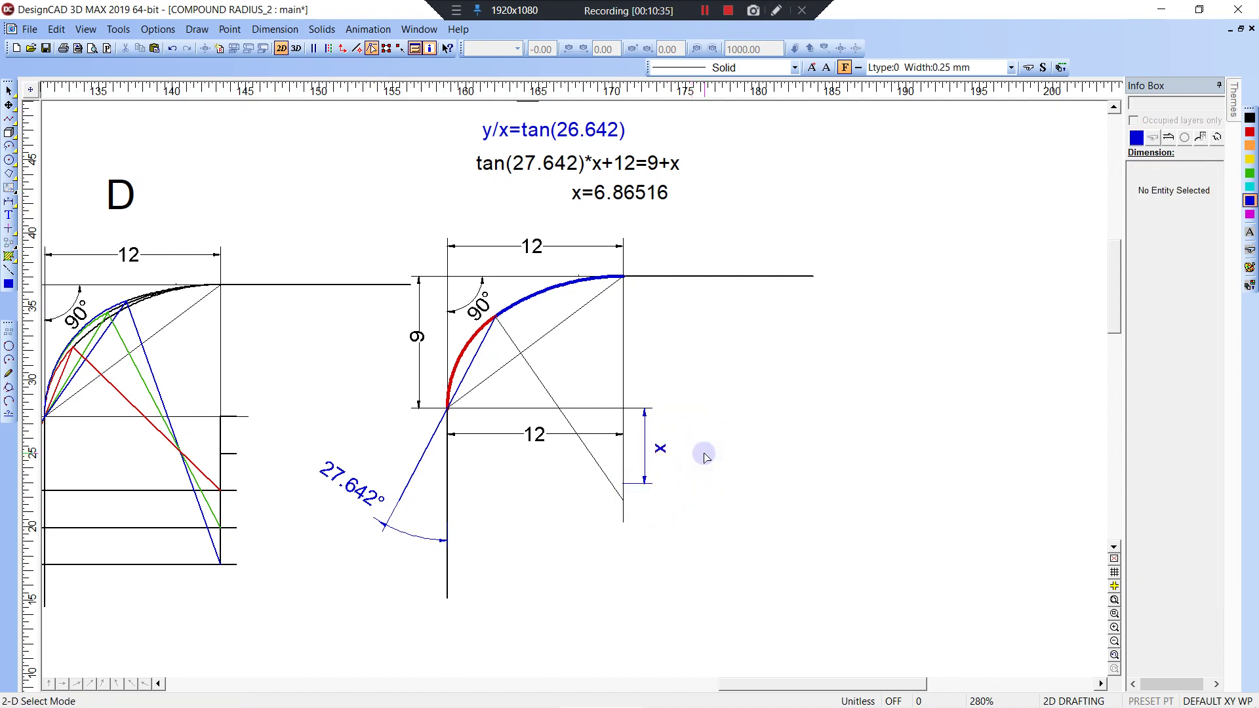
click(609, 481)
key(Delete)
click(518, 303)
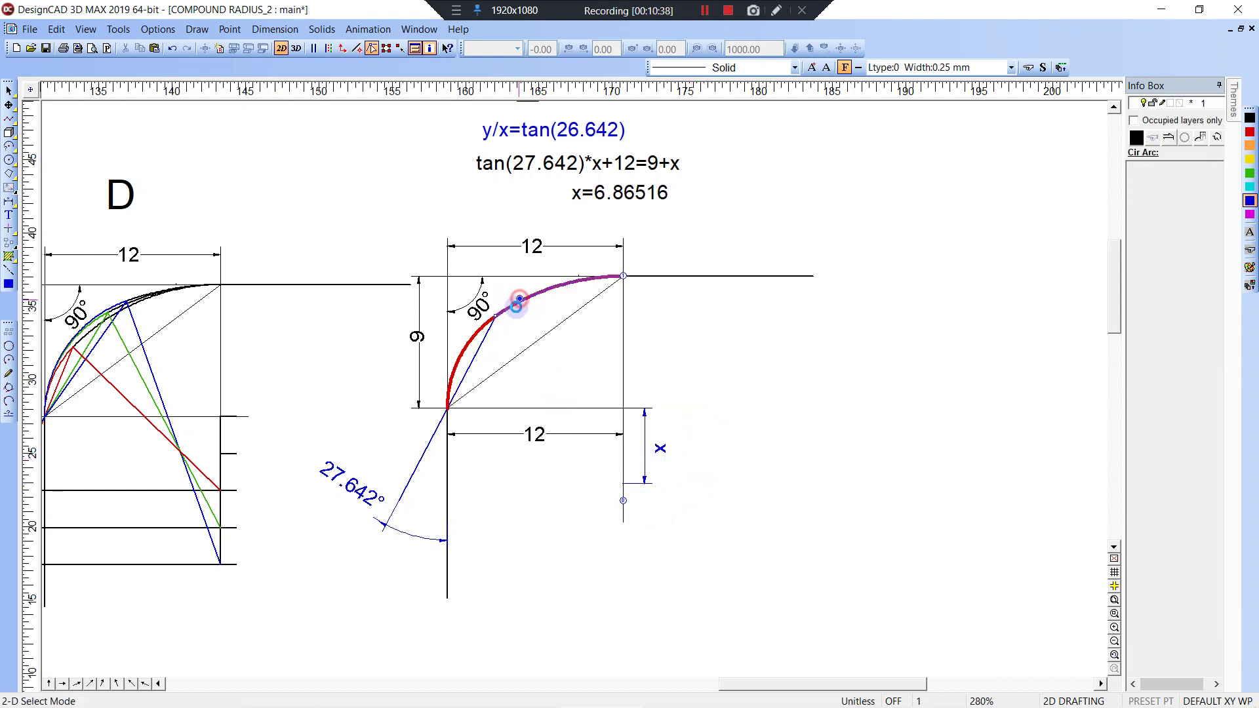
key(Delete)
click(479, 330)
key(Delete)
click(482, 335)
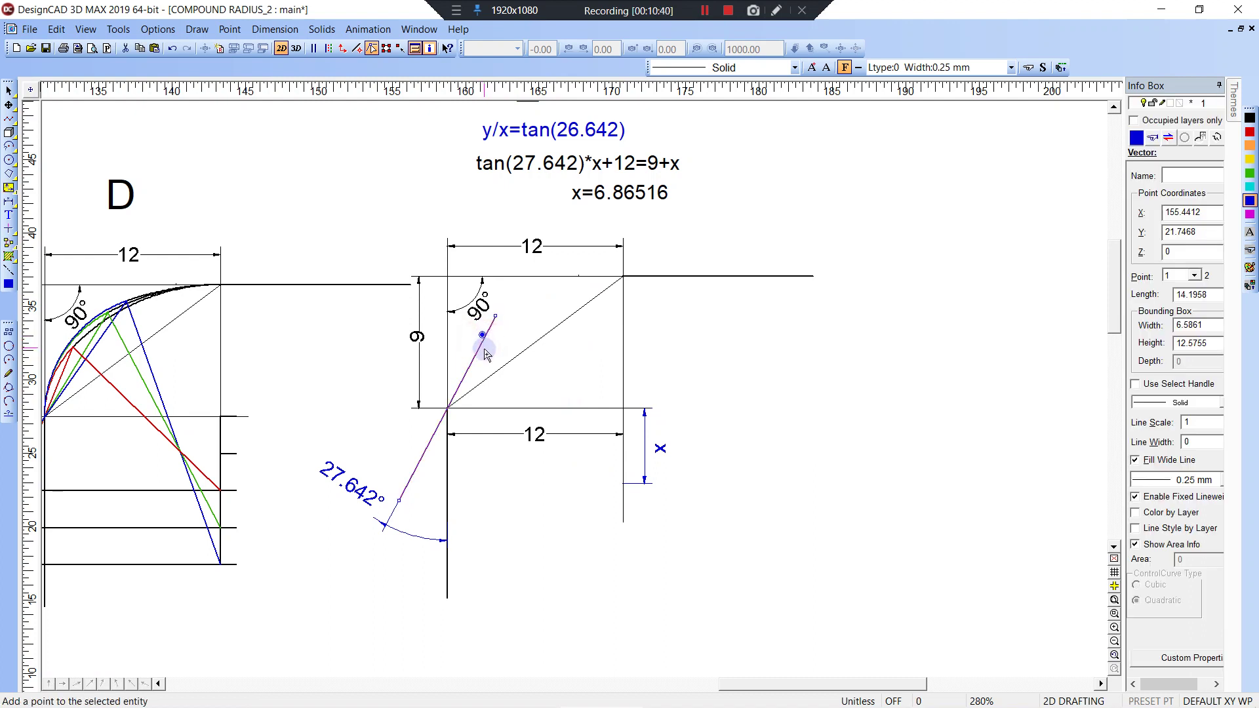
key(Escape)
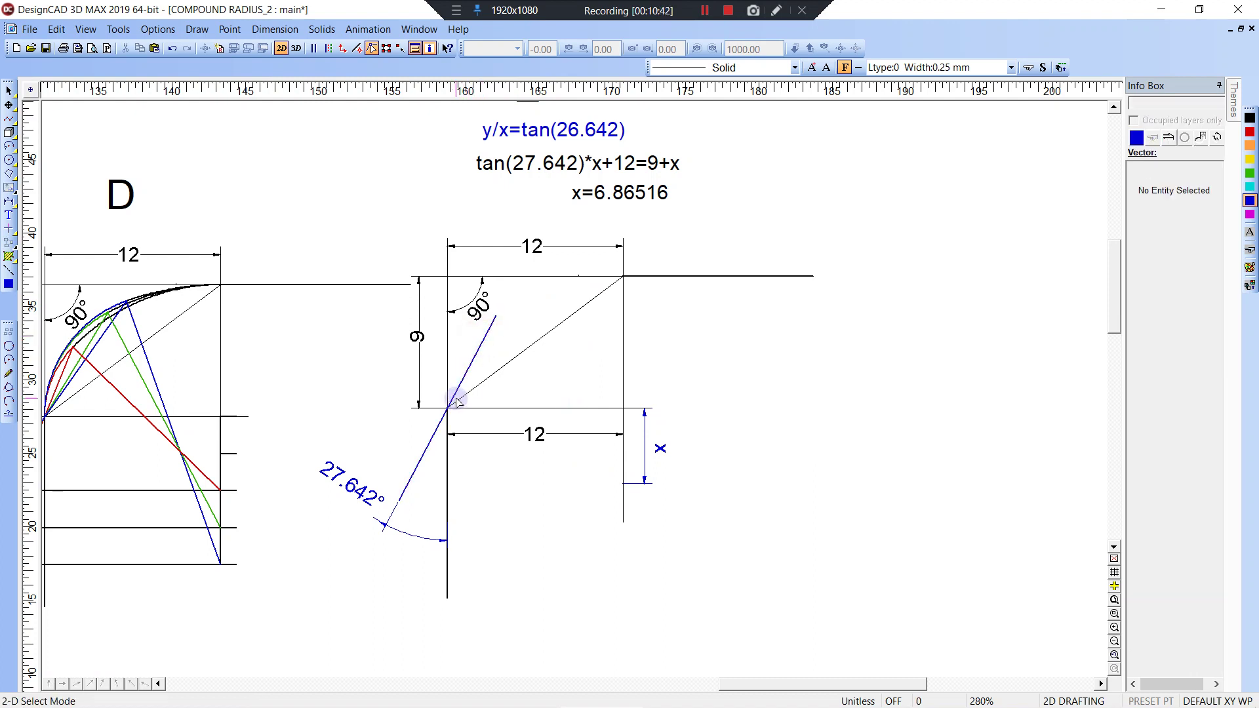
- Draw an arc of radius about 3.75 centred on figure E's baseline corner, spanning from the diagonal to the vertical line
key(a)
right_click(451, 405)
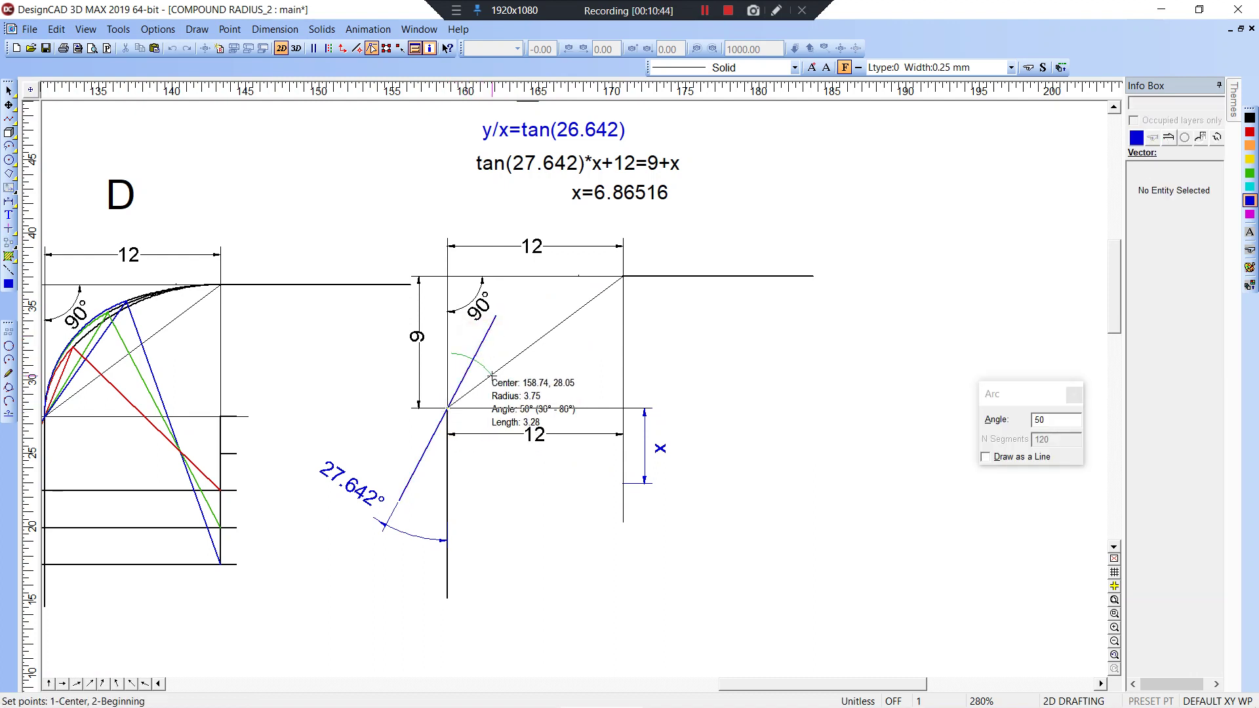
click(492, 376)
key(t)
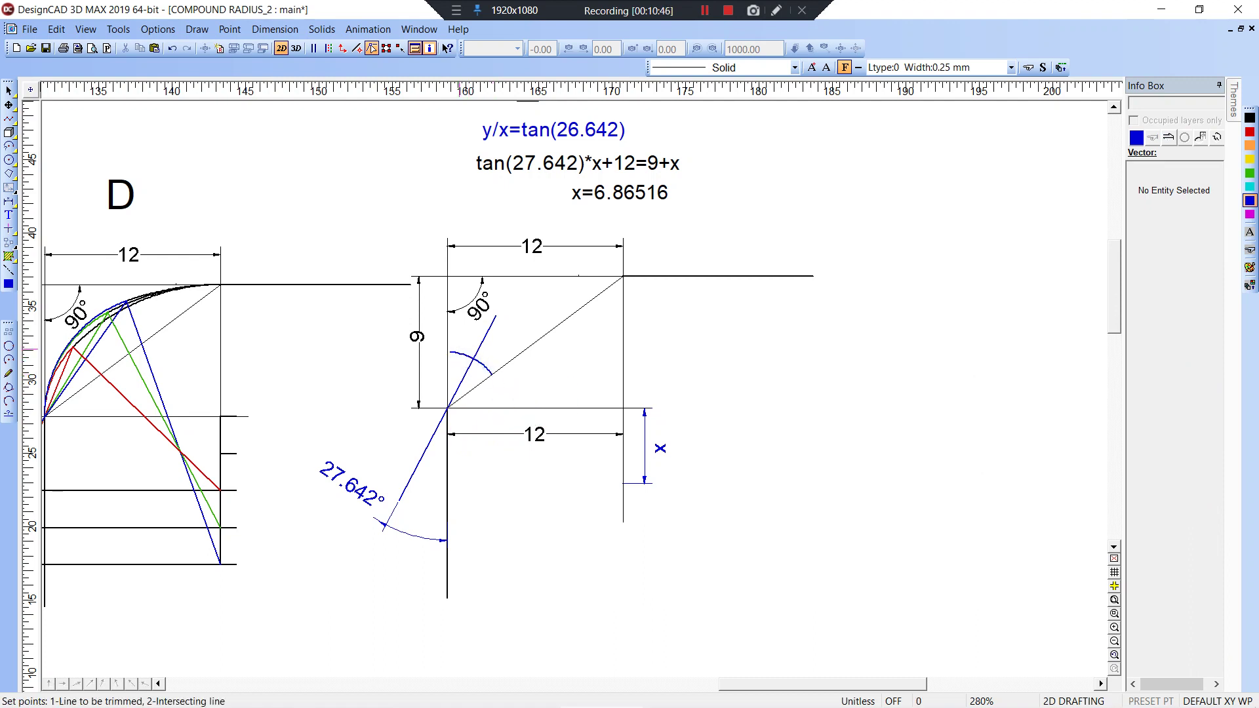
click(450, 352)
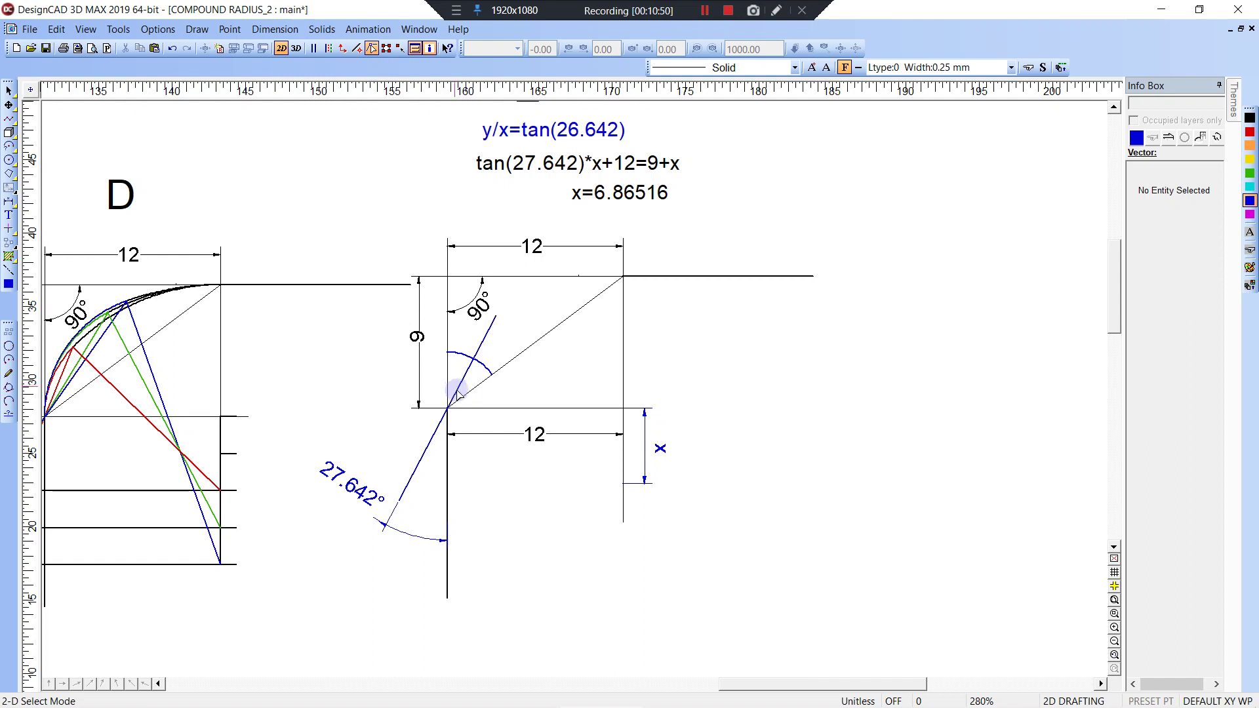
- Draw a line from figure E's baseline corner to the midpoint of the small arc
key(v)
right_click(447, 410)
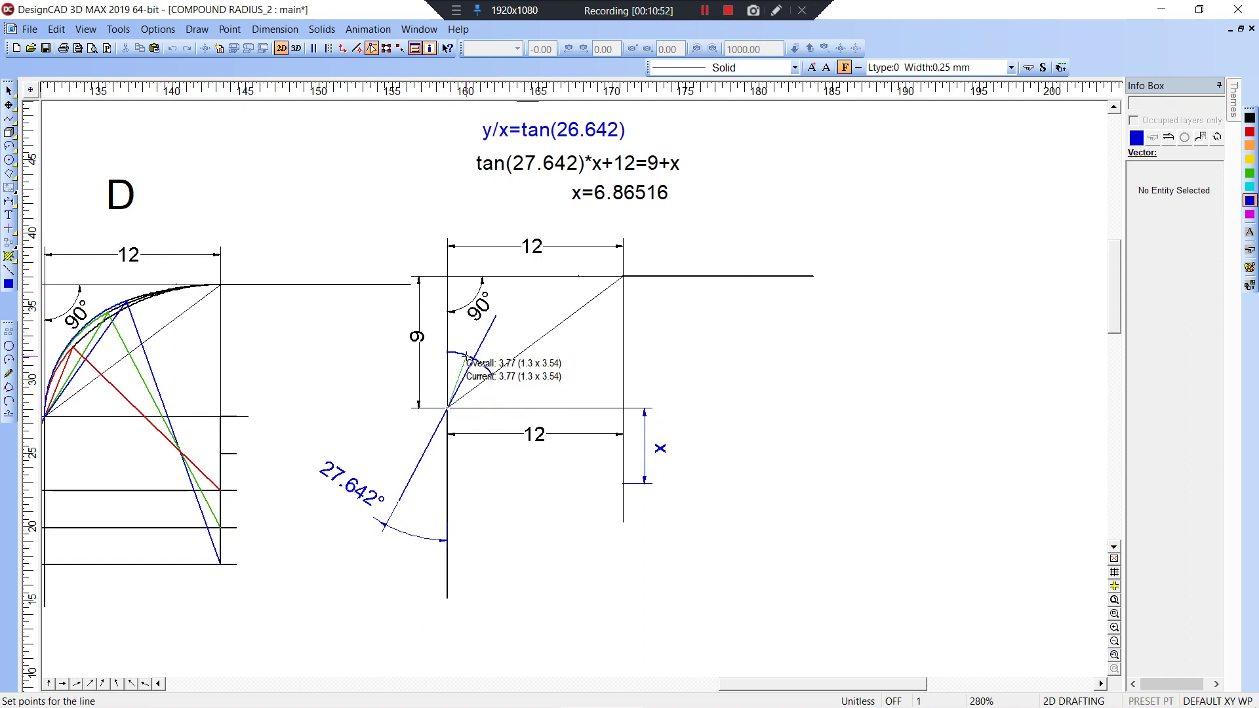
click(473, 351)
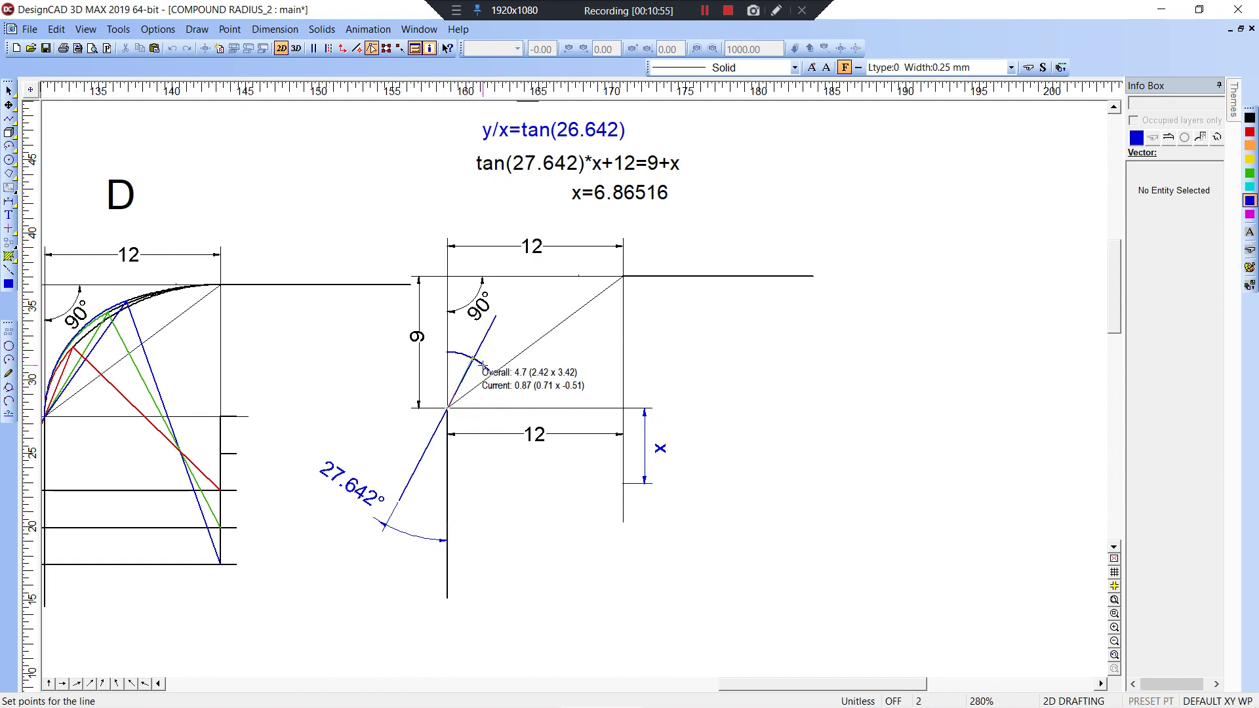
key(z)
click(470, 353)
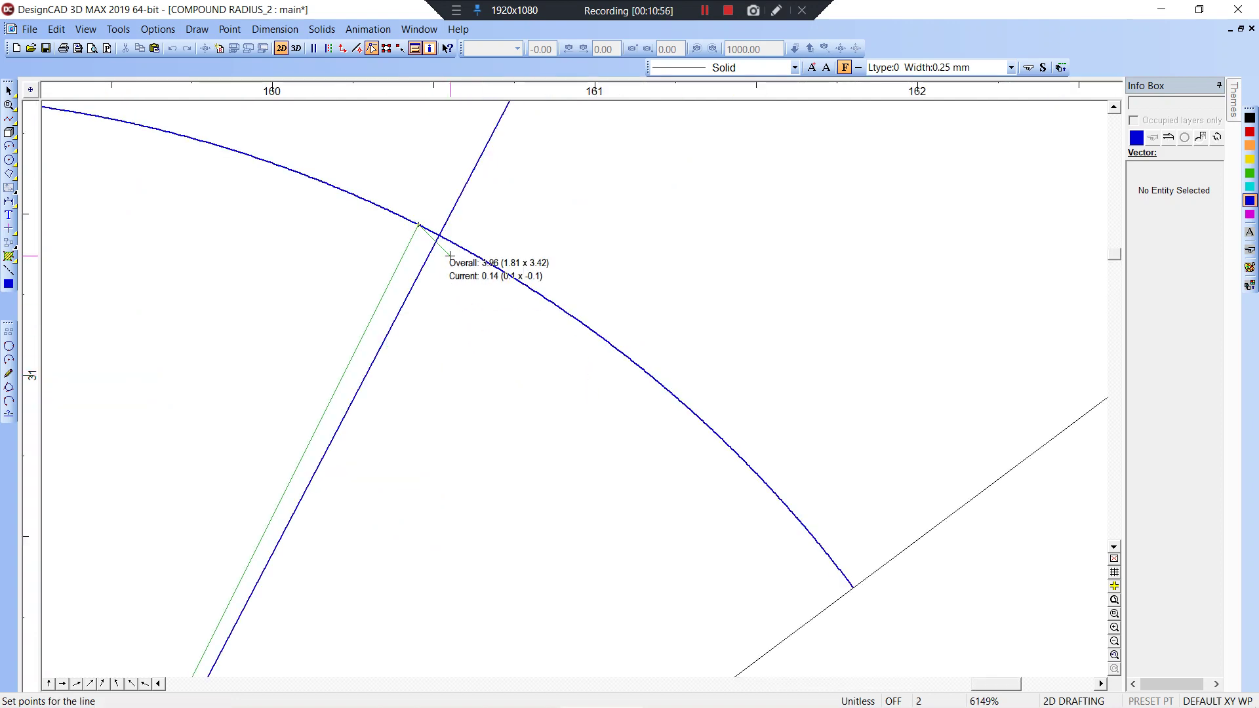
key(Return)
- Delete the old blue sloping line through the baseline corner, keeping the new bisector line
scroll(574, 389, down, 3)
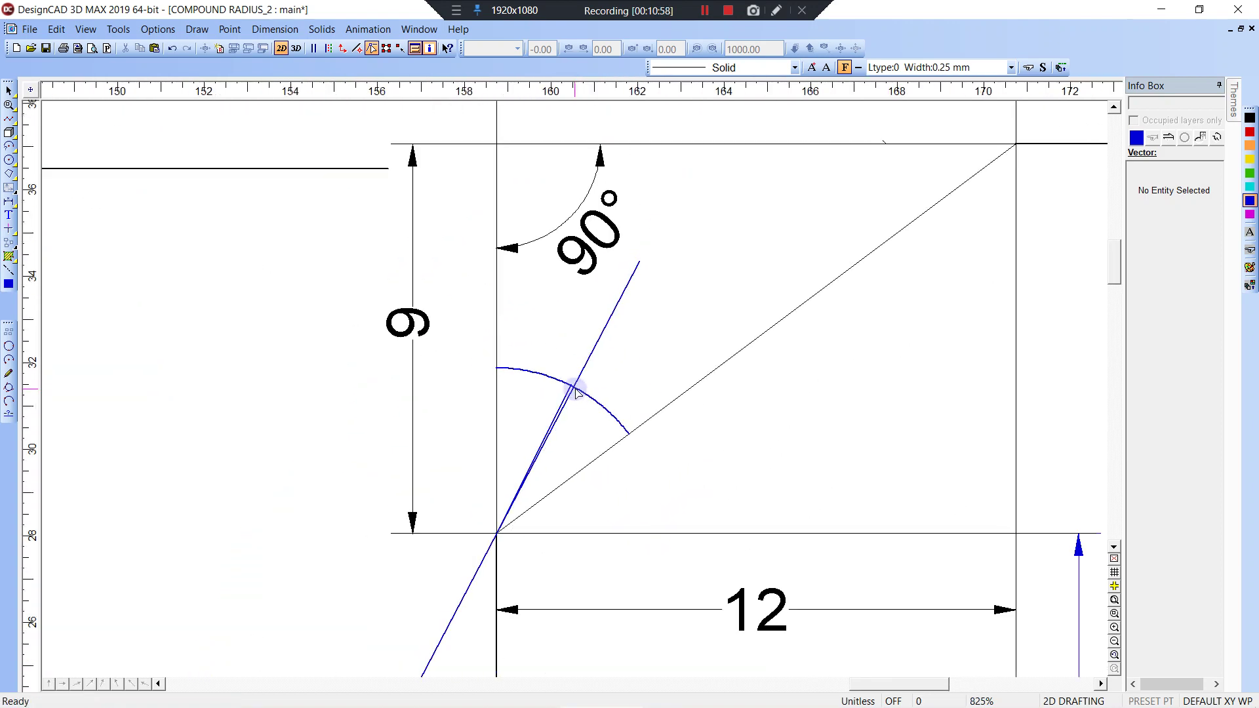
click(639, 262)
key(Escape)
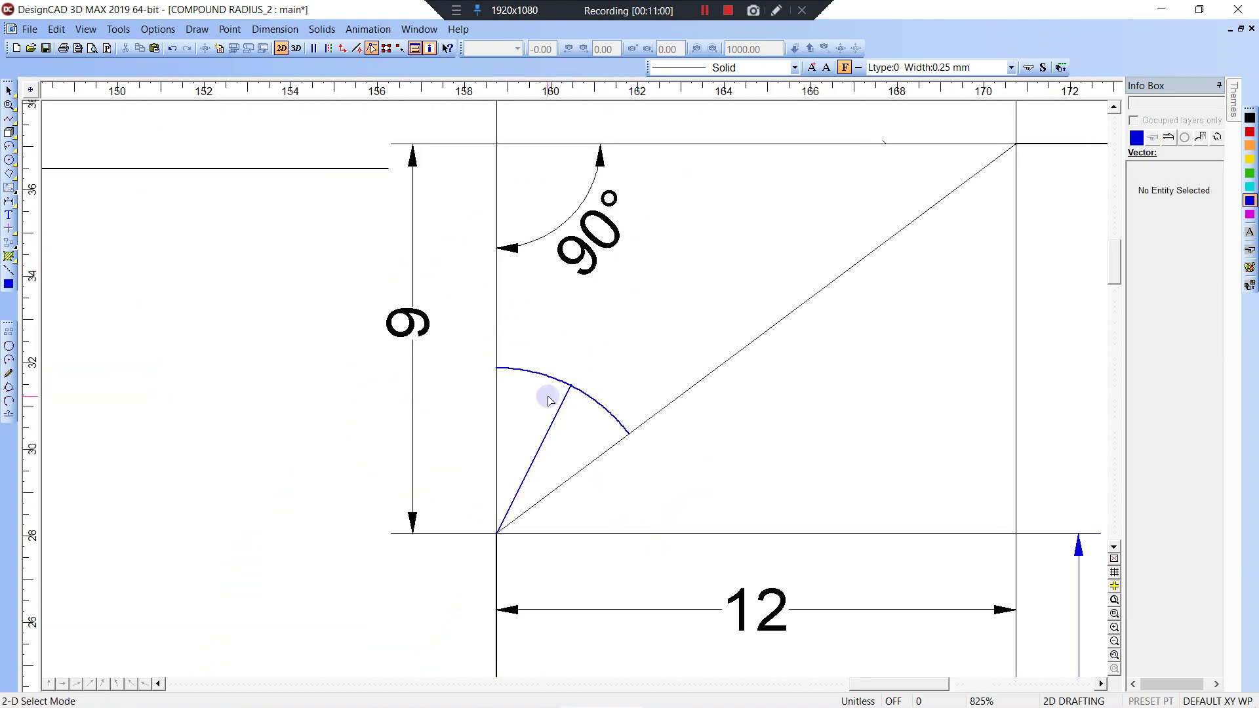
- Dimension the angle between figure E's diagonal and the bisector line, placing the text beyond the diagonal
scroll(554, 399, down, 1)
key(super)
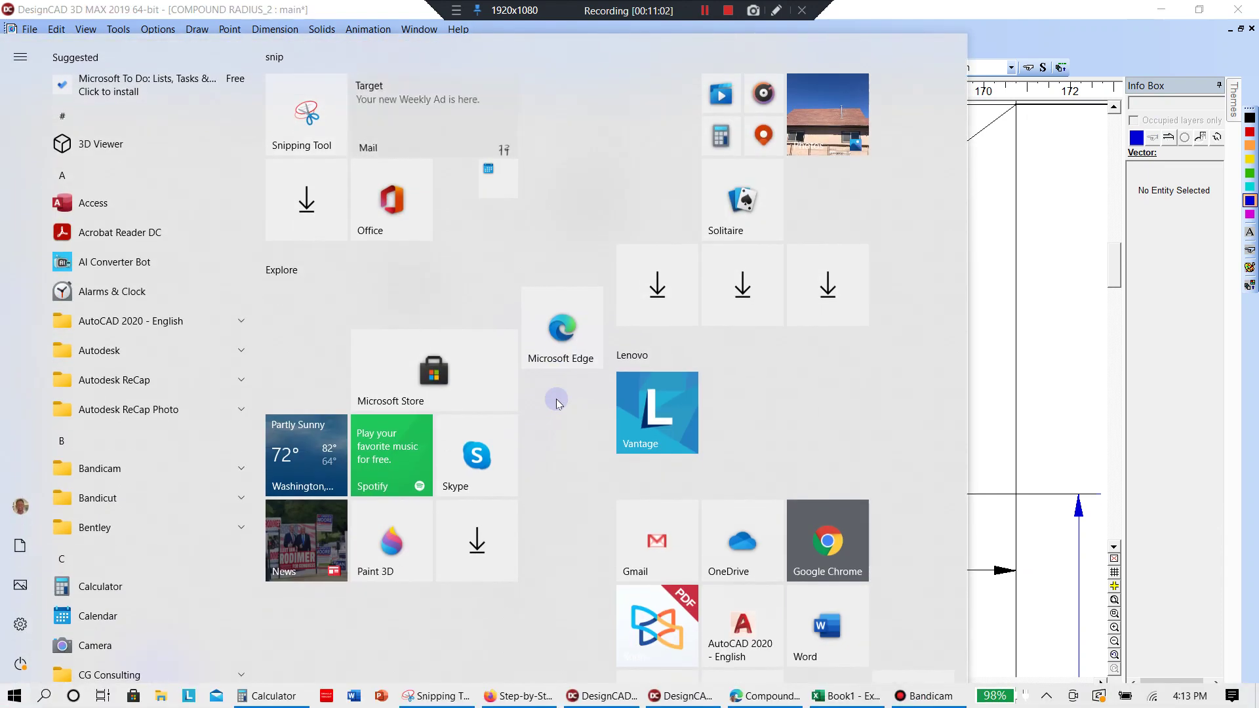
key(super)
key(alt+m)
key(a)
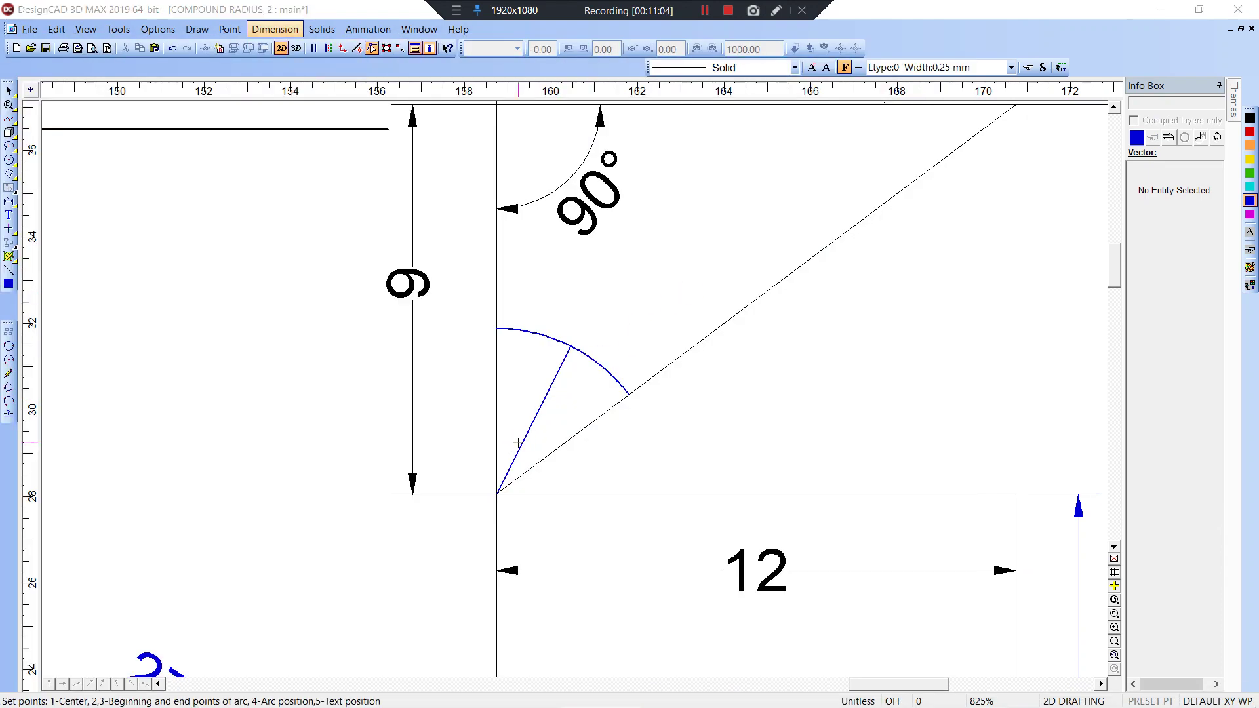
right_click(629, 395)
right_click(571, 346)
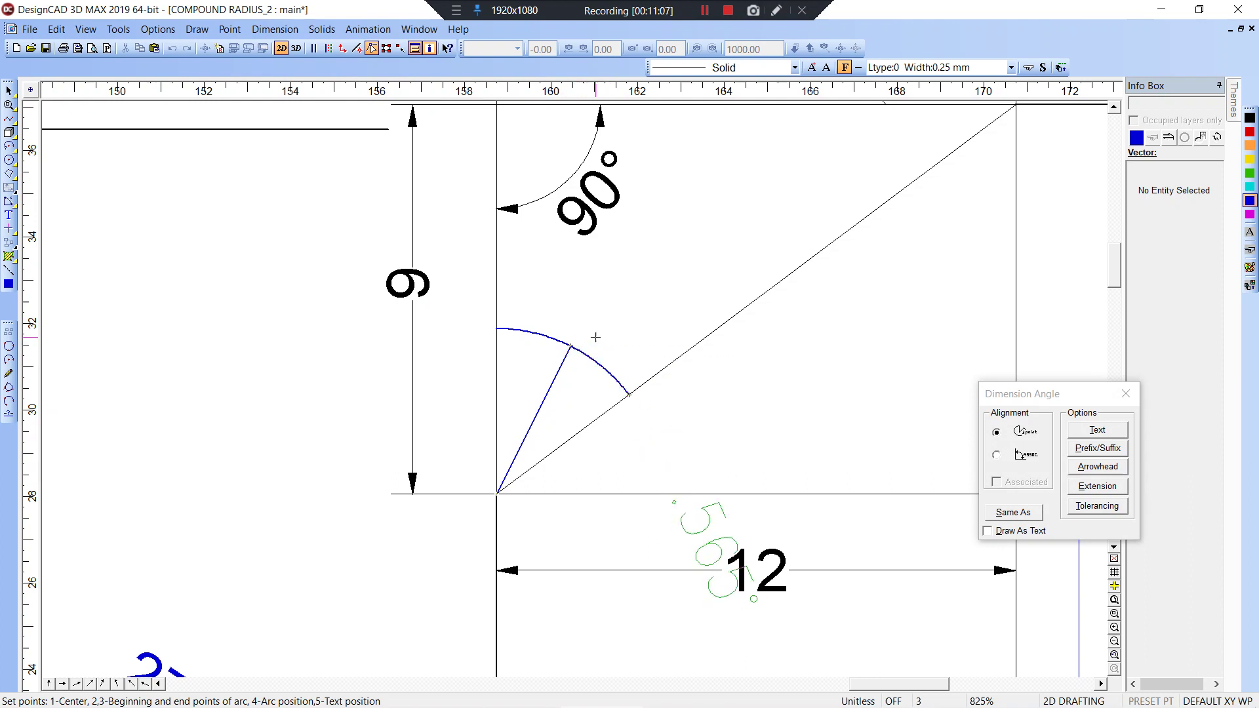
click(680, 308)
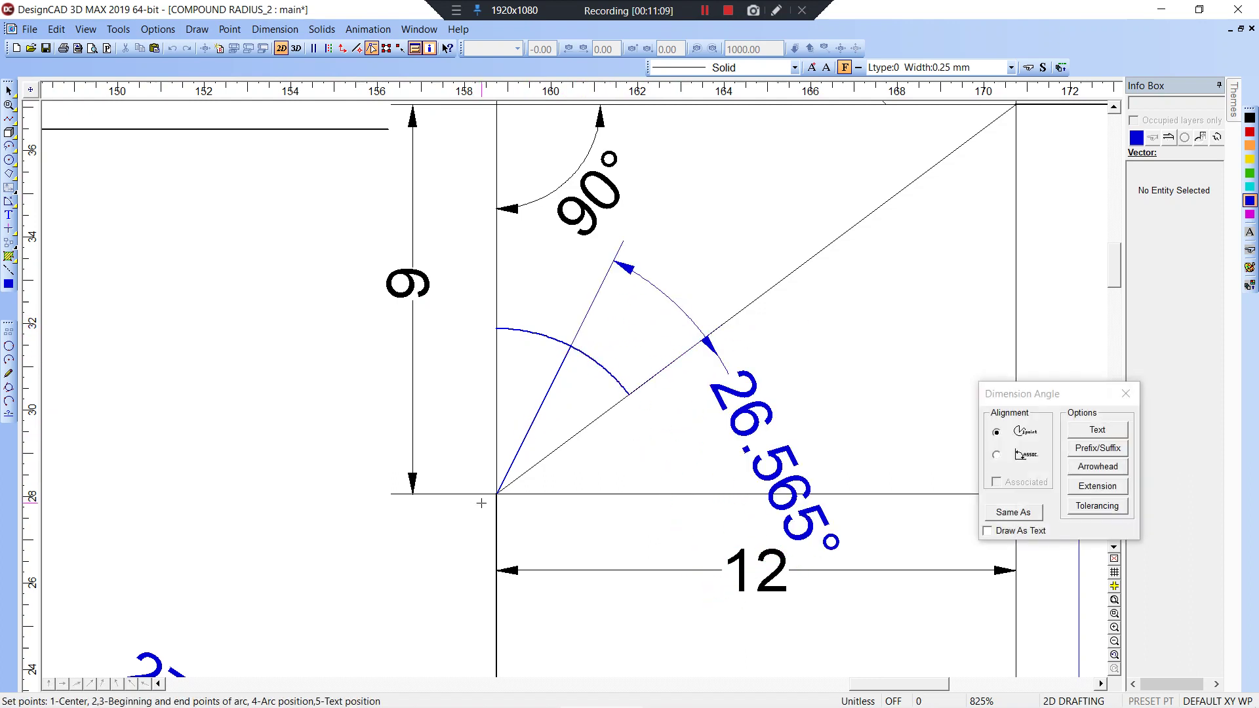
- Cancel the angle dimension between bisector and vertical line, and delete the one between diagonal and bisector
right_click(571, 346)
right_click(497, 329)
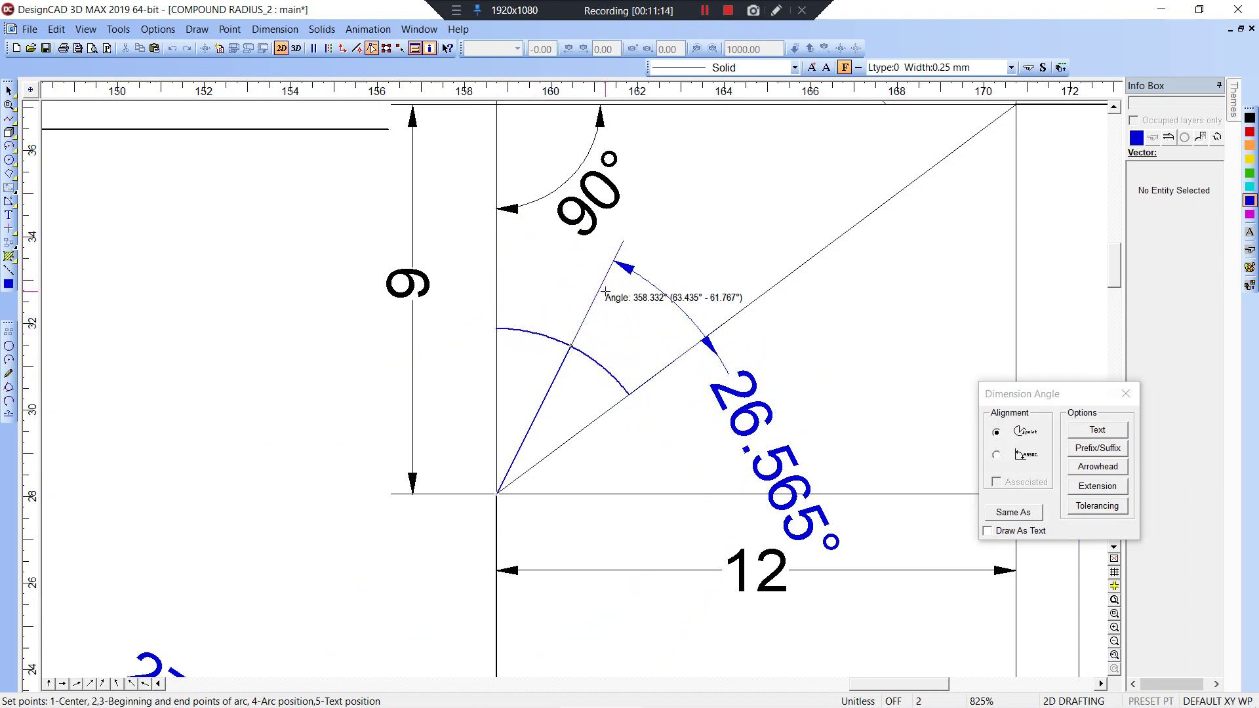
key(Escape)
scroll(608, 301, down, 3)
click(616, 369)
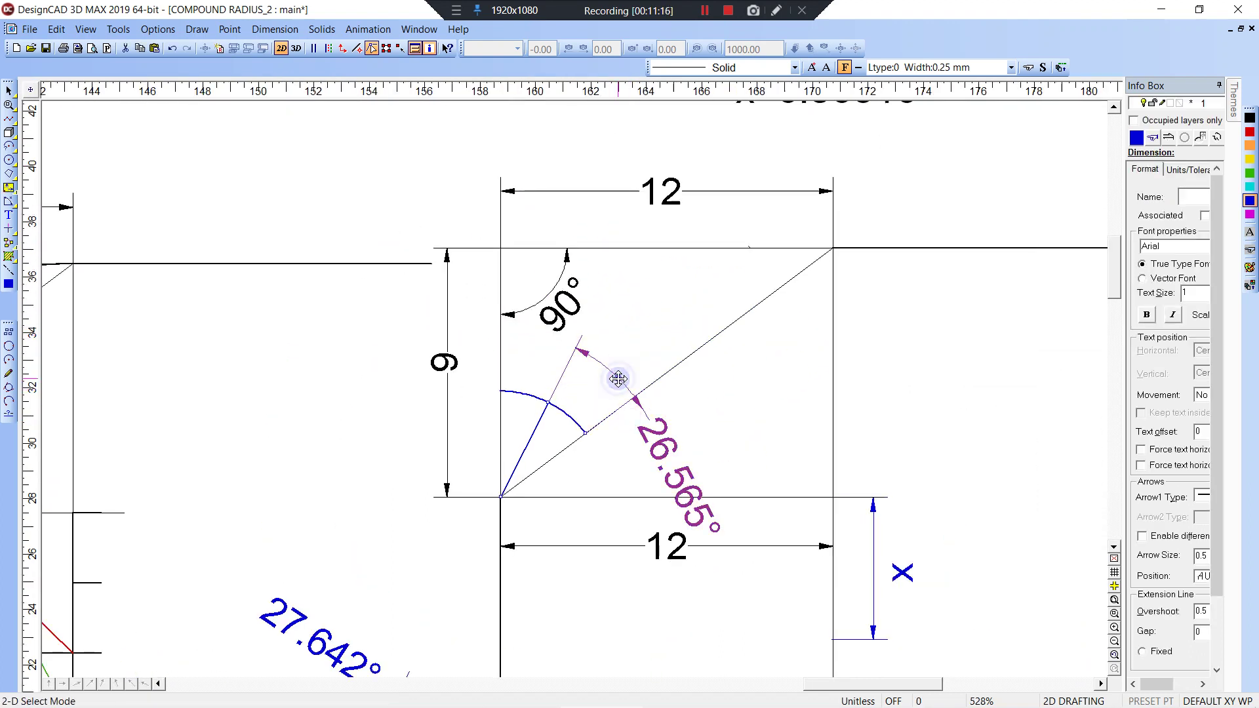
key(Delete)
- Extend figure E's bisector line down past the baseline corner toward the 27.642° dimension
scroll(565, 403, down, 1)
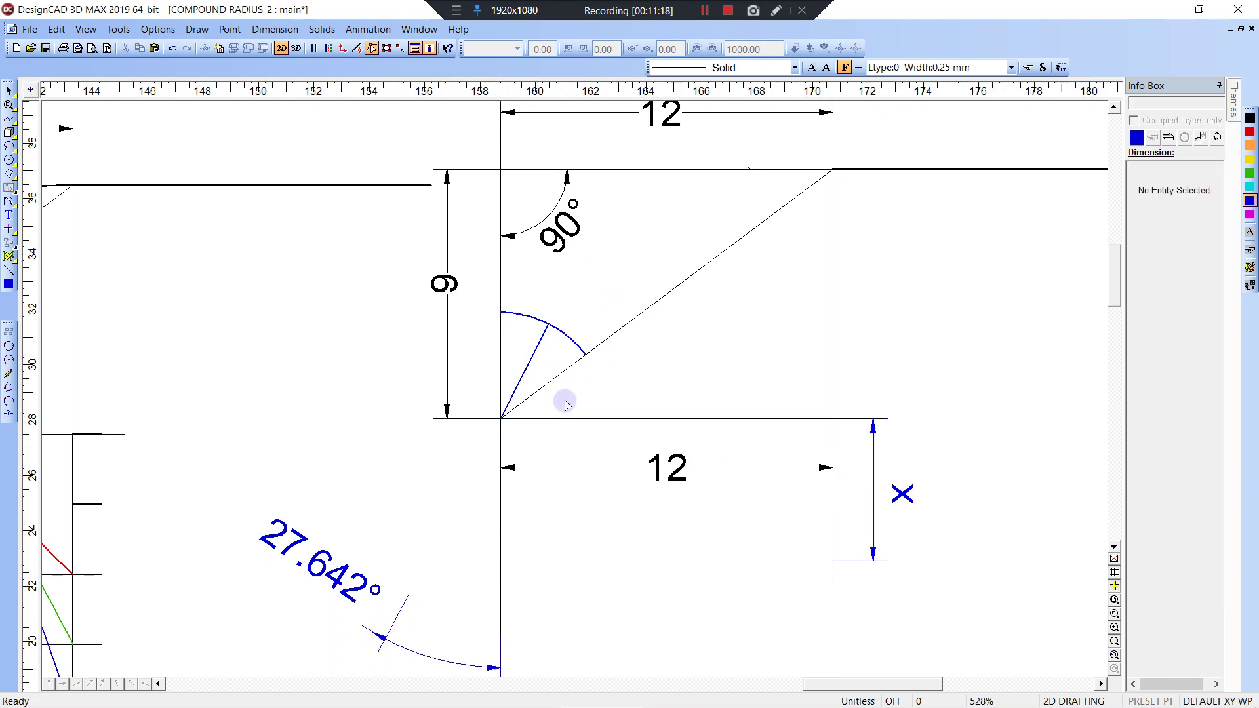
key(e)
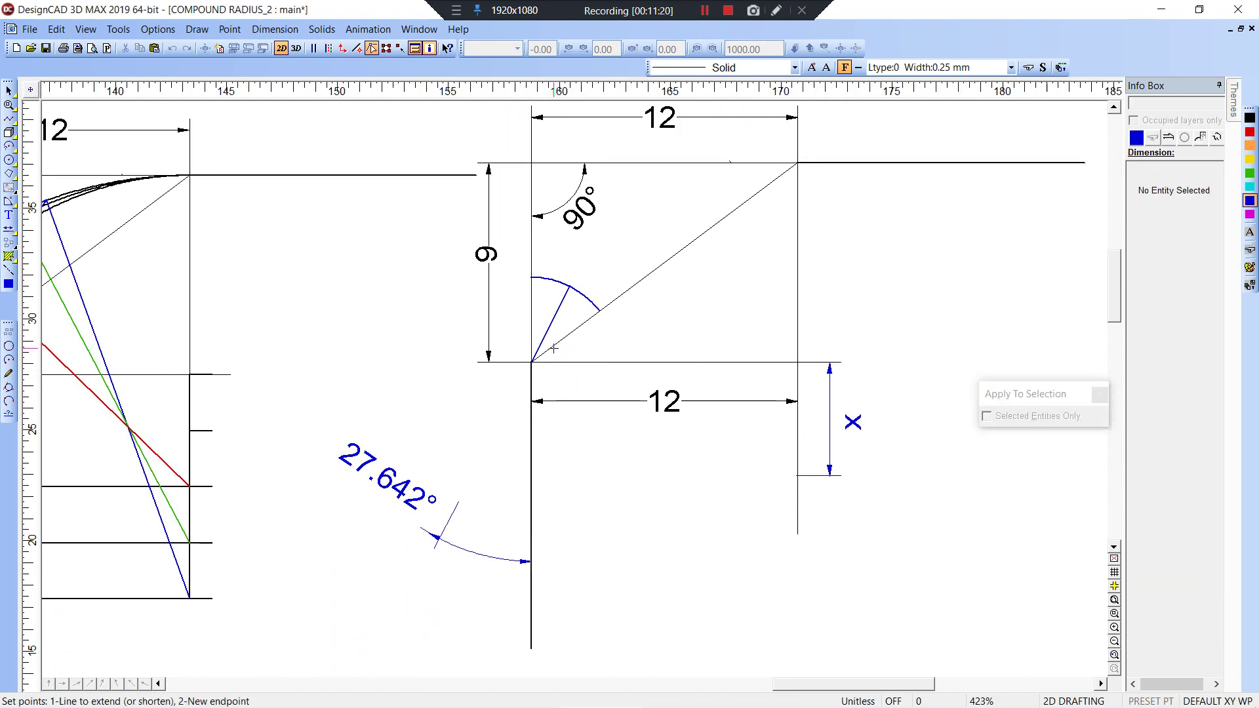
click(469, 481)
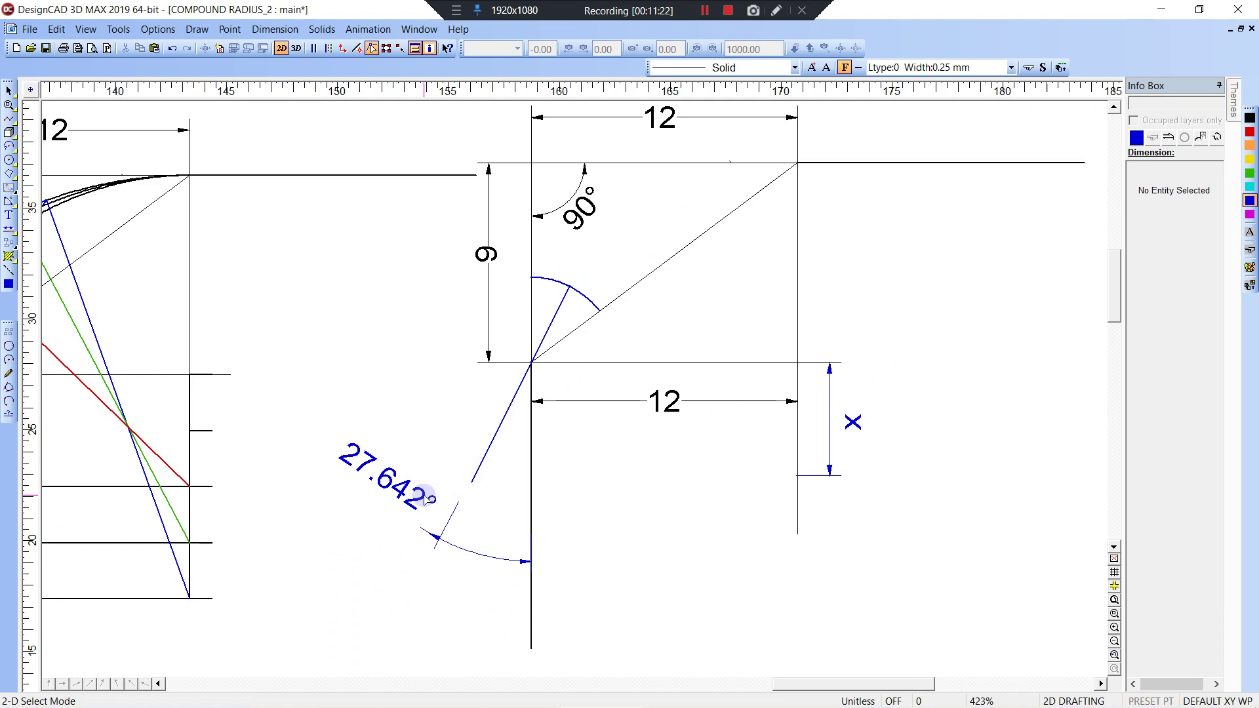
- Move the 27.642° dimension's reference point onto the lower end of the extended bisector line
click(425, 496)
click(444, 534)
click(444, 534)
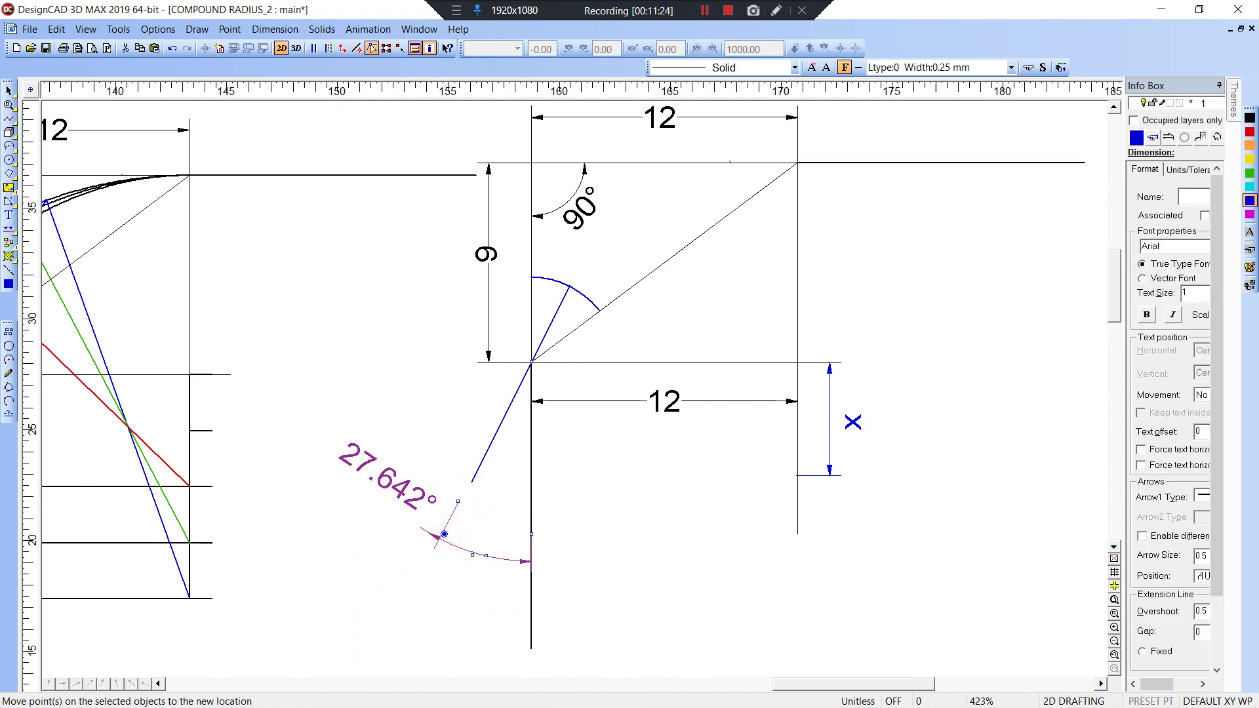
click(469, 481)
click(511, 461)
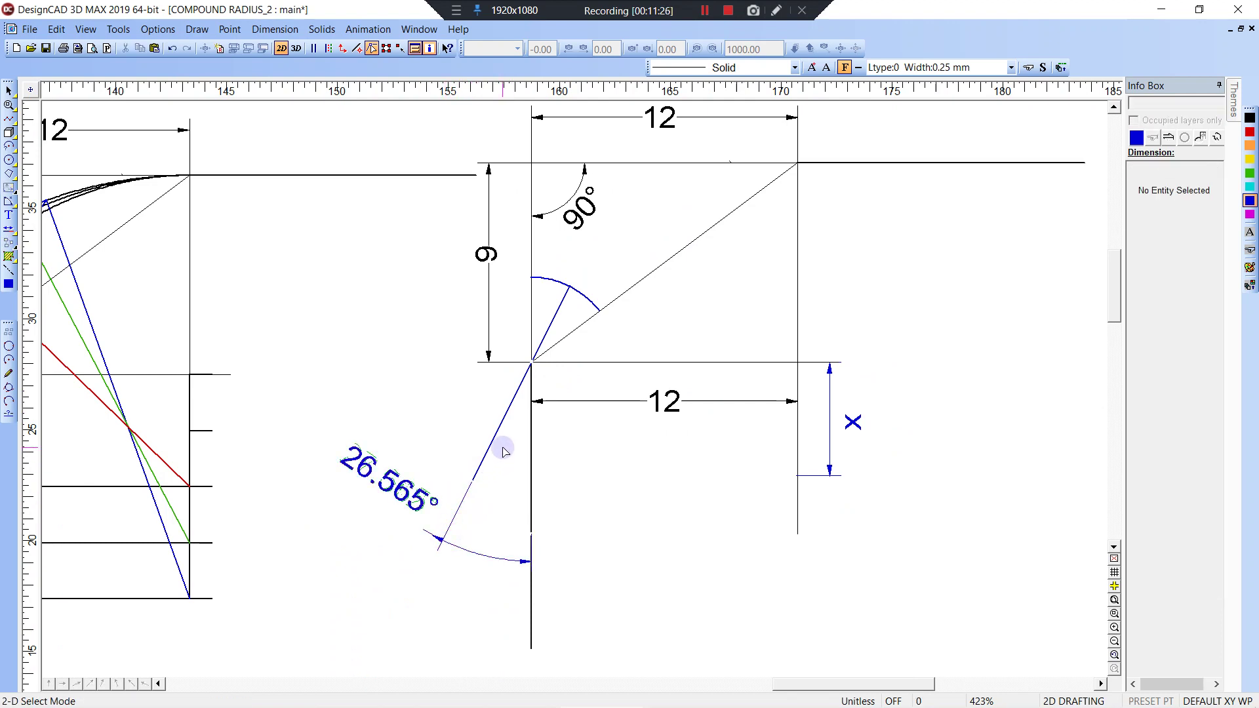
- Delete the x=6.86516 result text from the equations above figure E
mouse_move(503, 450)
middle_down()
mouse_move(475, 497)
mouse_move(444, 510)
middle_up()
scroll(446, 515, down, 1)
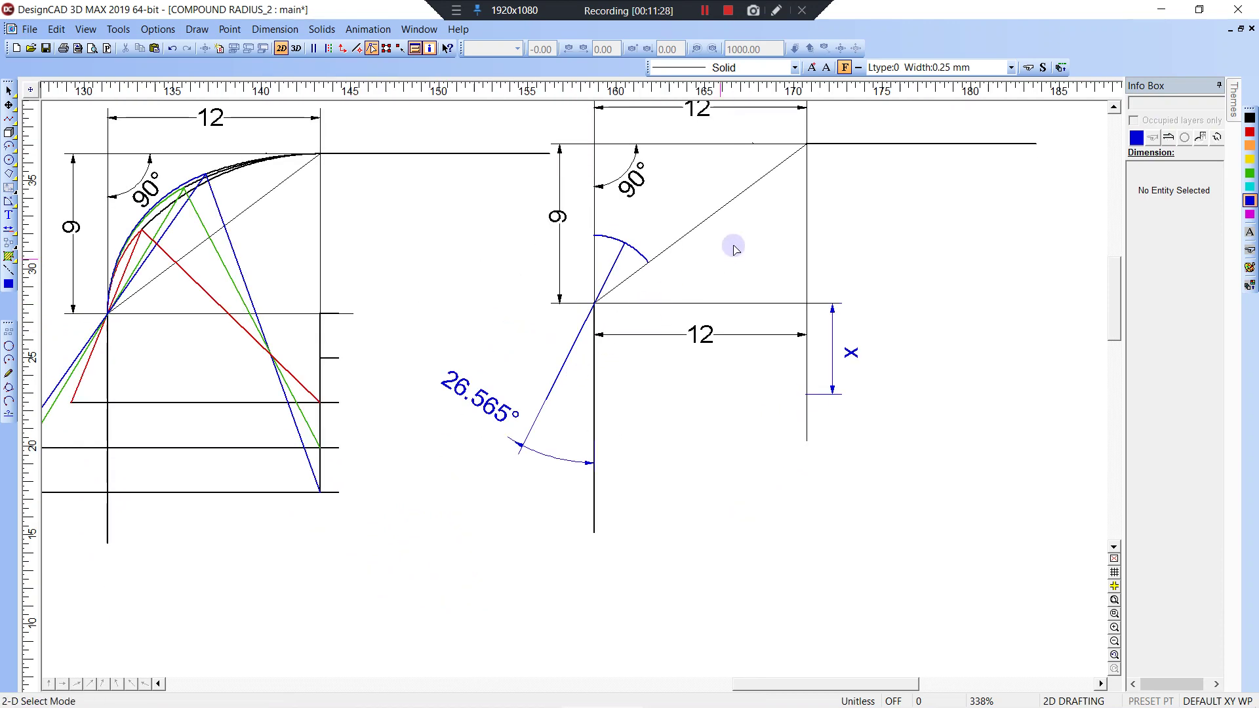
mouse_move(733, 248)
middle_down()
mouse_move(595, 357)
mouse_move(596, 343)
middle_up()
middle_drag(632, 234, 632, 286)
click(664, 200)
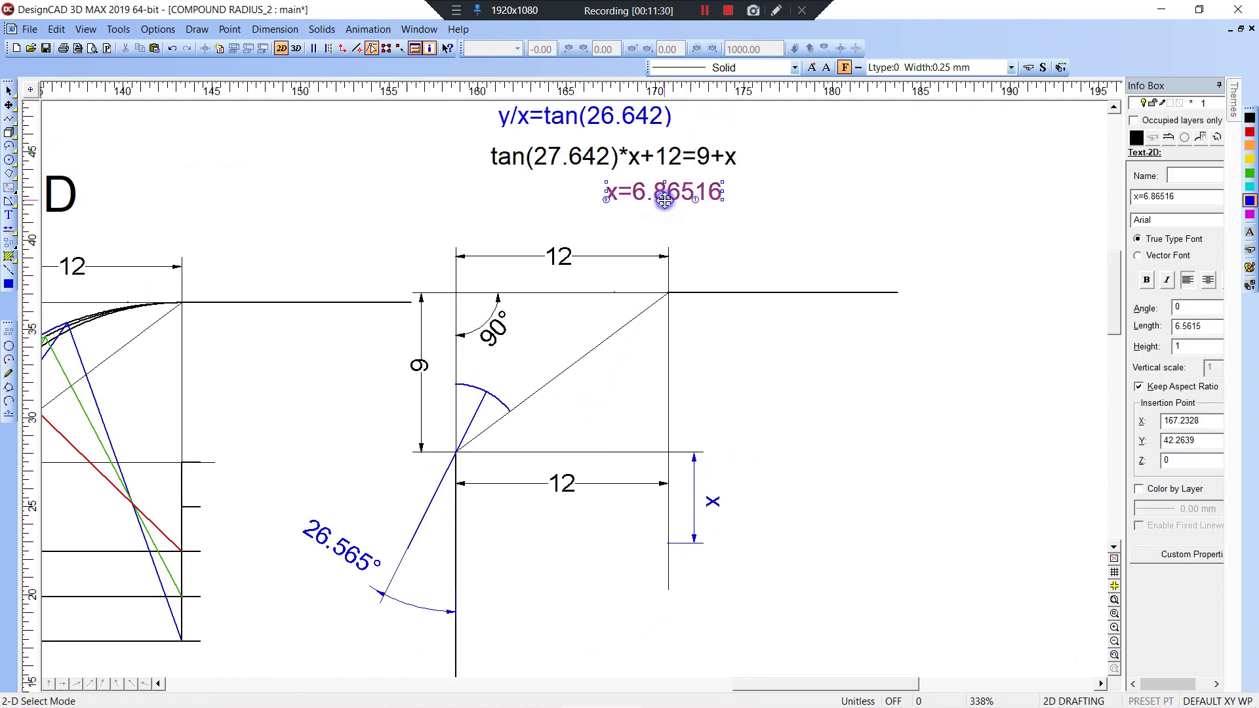
key(Delete)
- Change the blue equation above figure E to y/x=tan(26.565)
scroll(663, 197, up, 1)
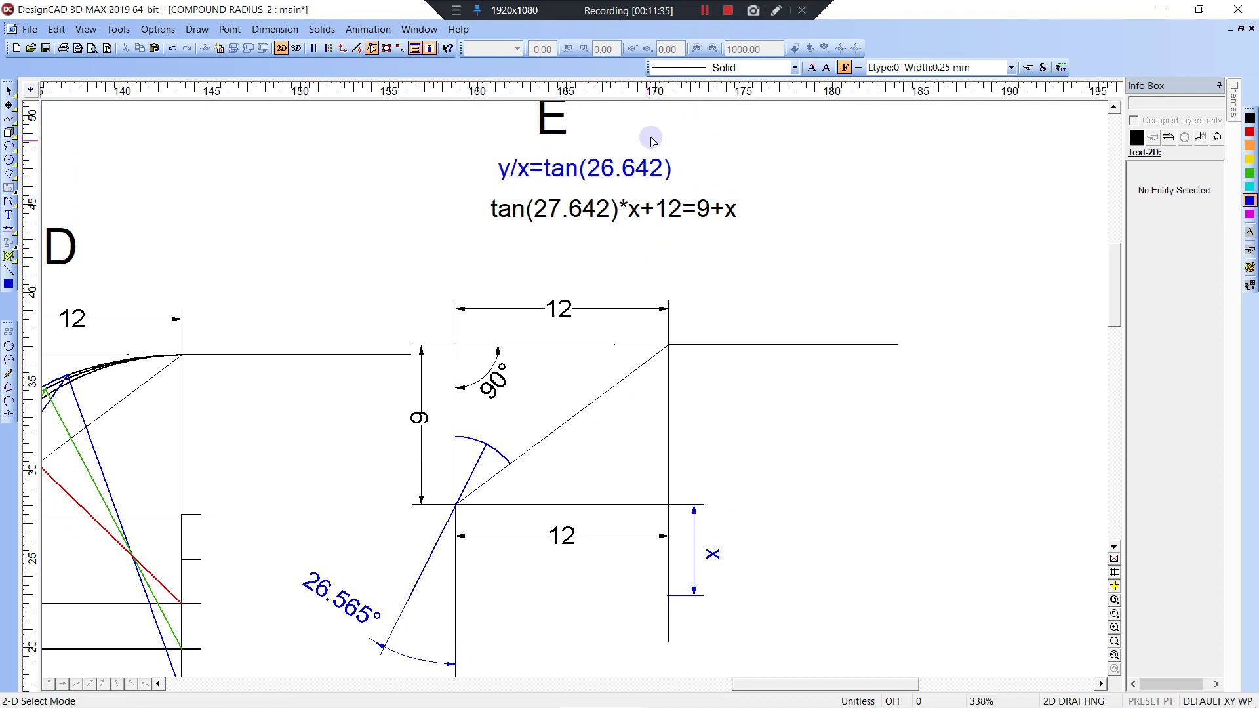
click(627, 169)
click(1178, 196)
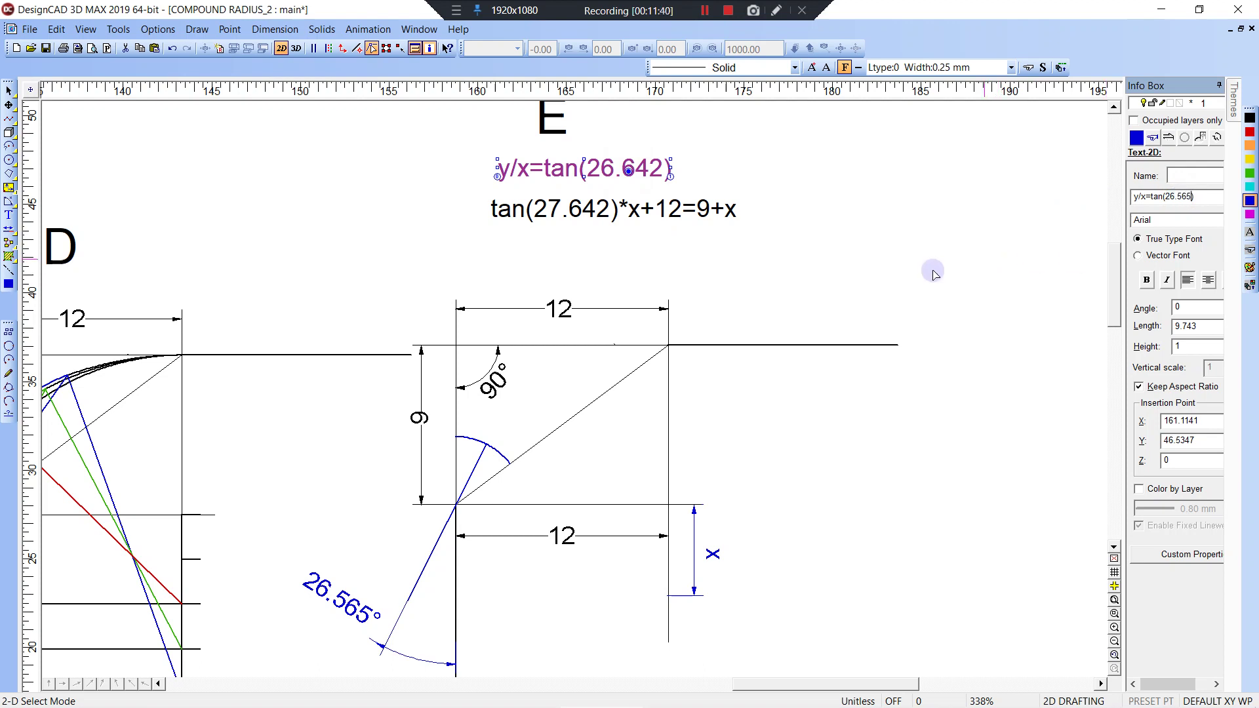
click(901, 269)
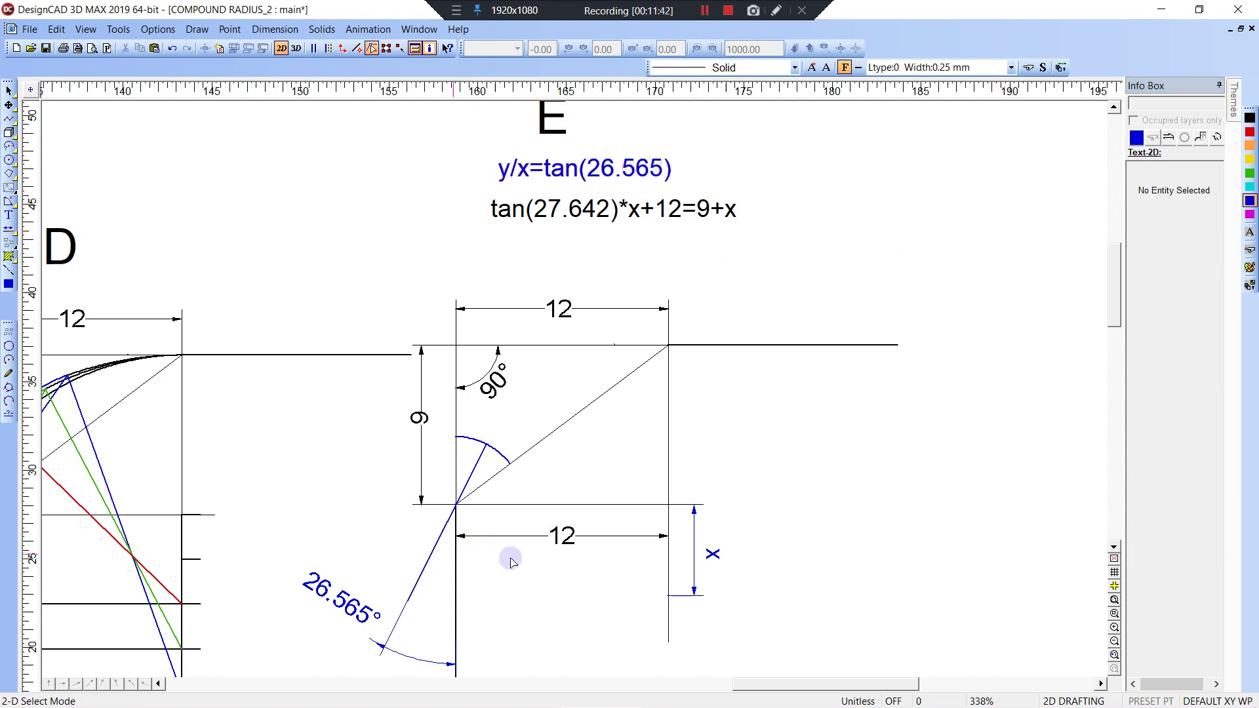
- Draw a horizontal line from the lower end of the x dimension, across the vertical line, to just past the extended bisector
key(v)
right_click(667, 595)
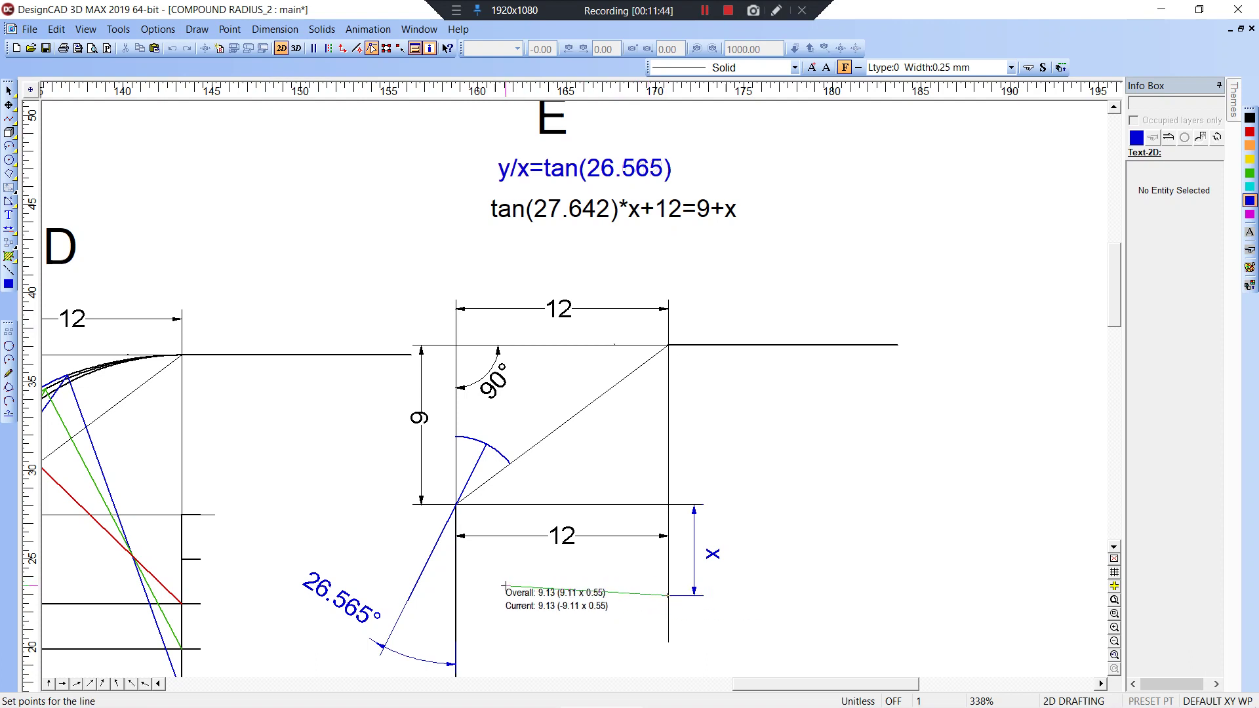
key(o)
click(399, 596)
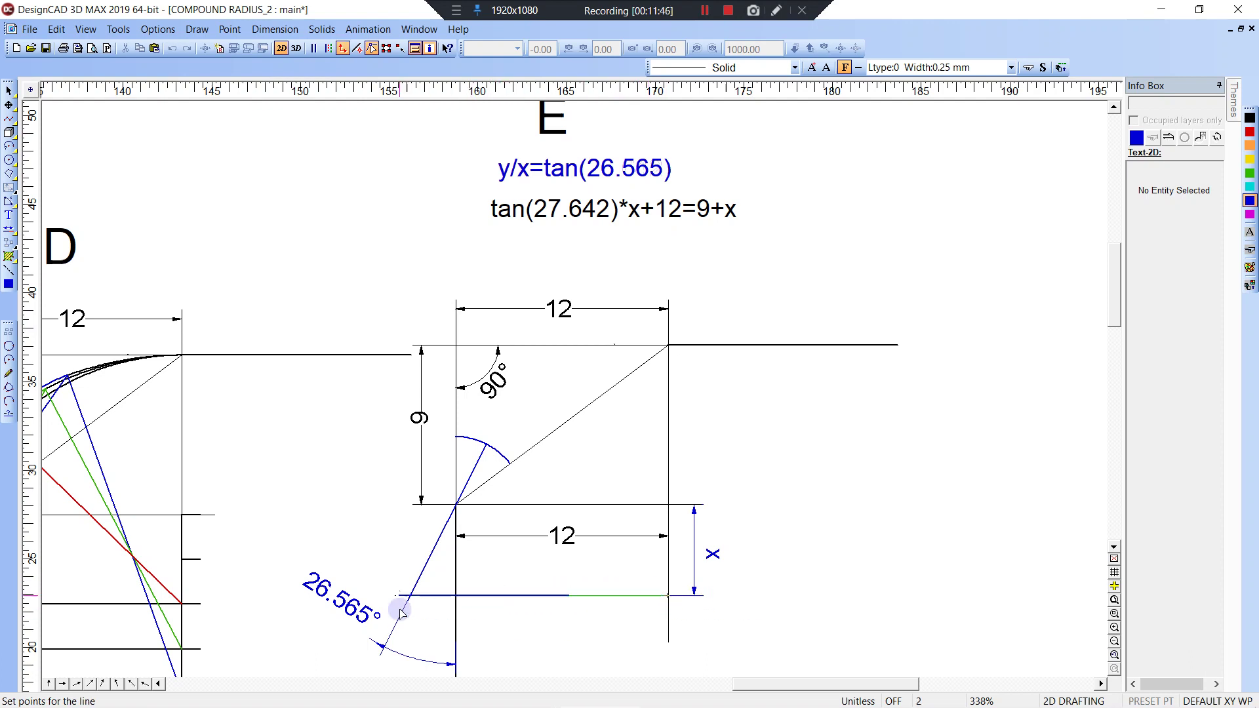
key(Return)
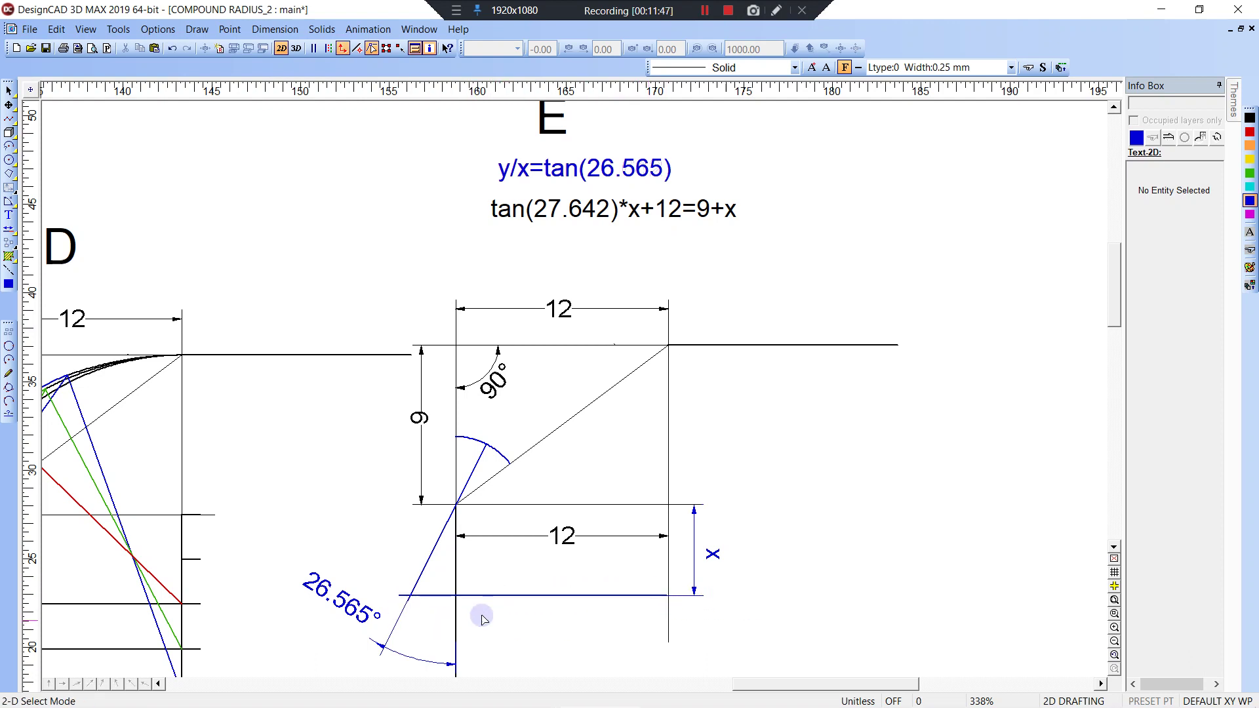
- Trim the lower horizontal line back to the extended bisector in figure E
key(t)
click(427, 598)
click(419, 580)
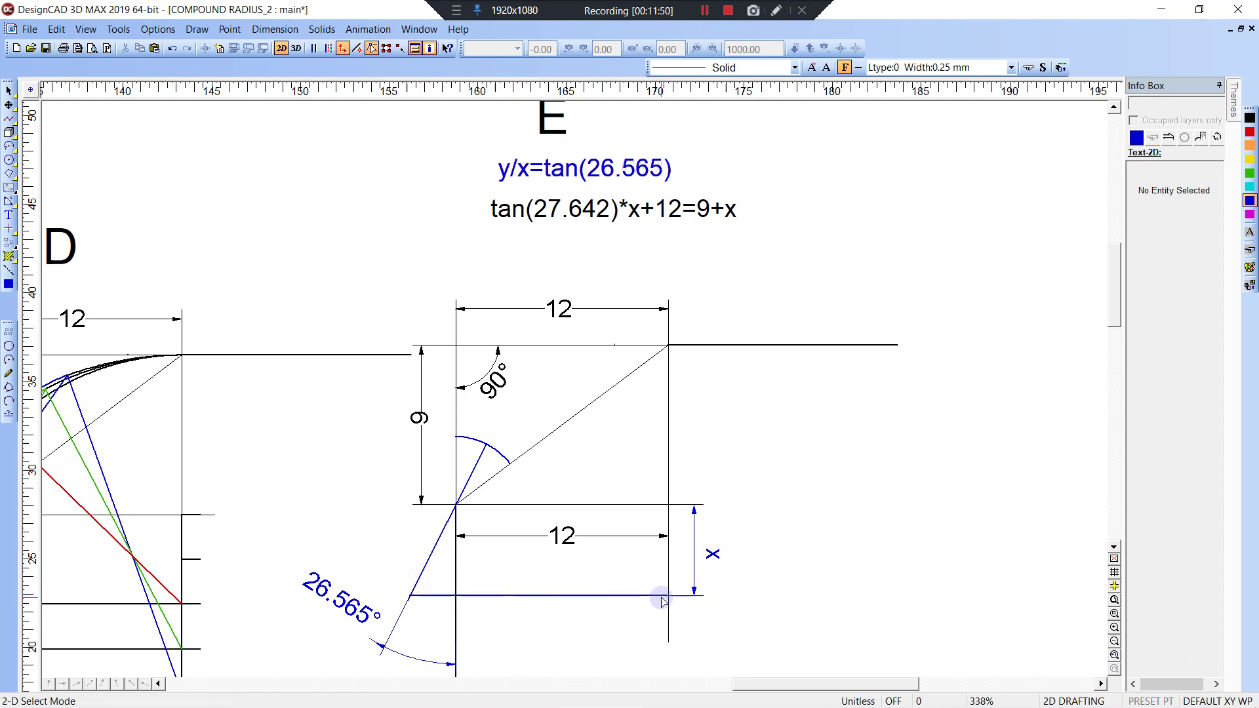
- Draw an arc centred on the horizontal line's intersection with the vertical line, starting at the upper 12 by 9 corner, and extend it to the horizontal line
key(a)
click(668, 595)
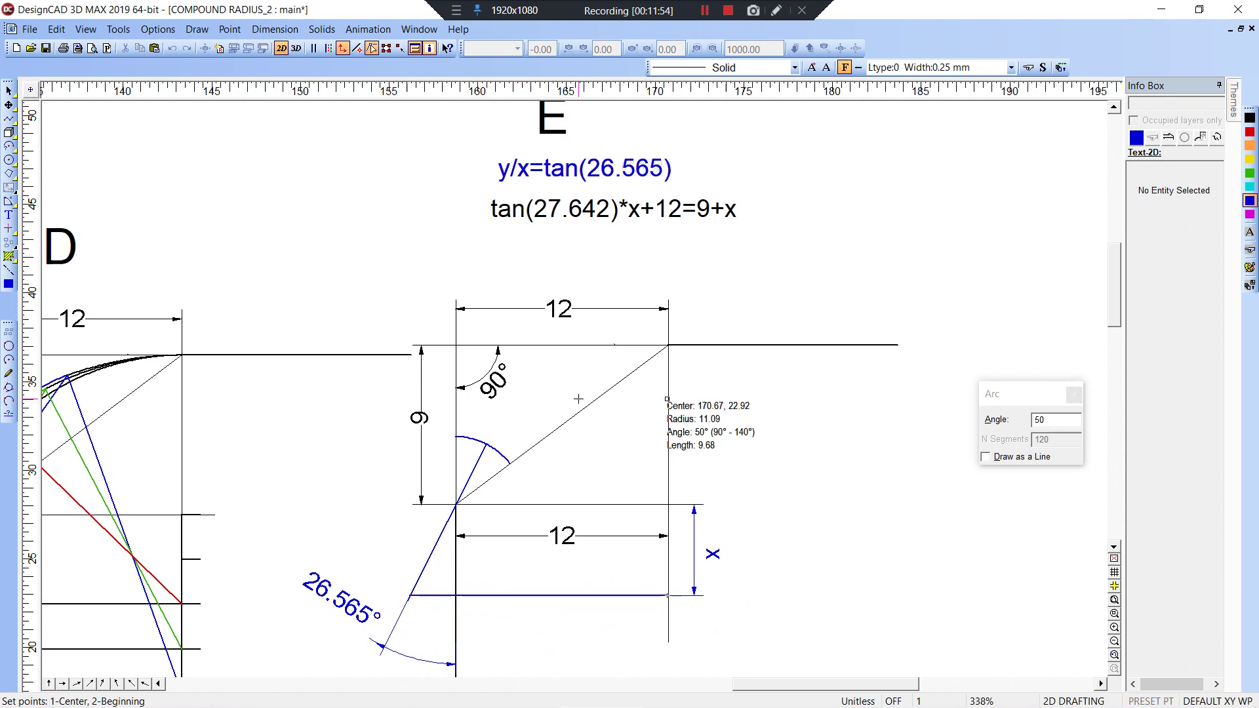
click(668, 345)
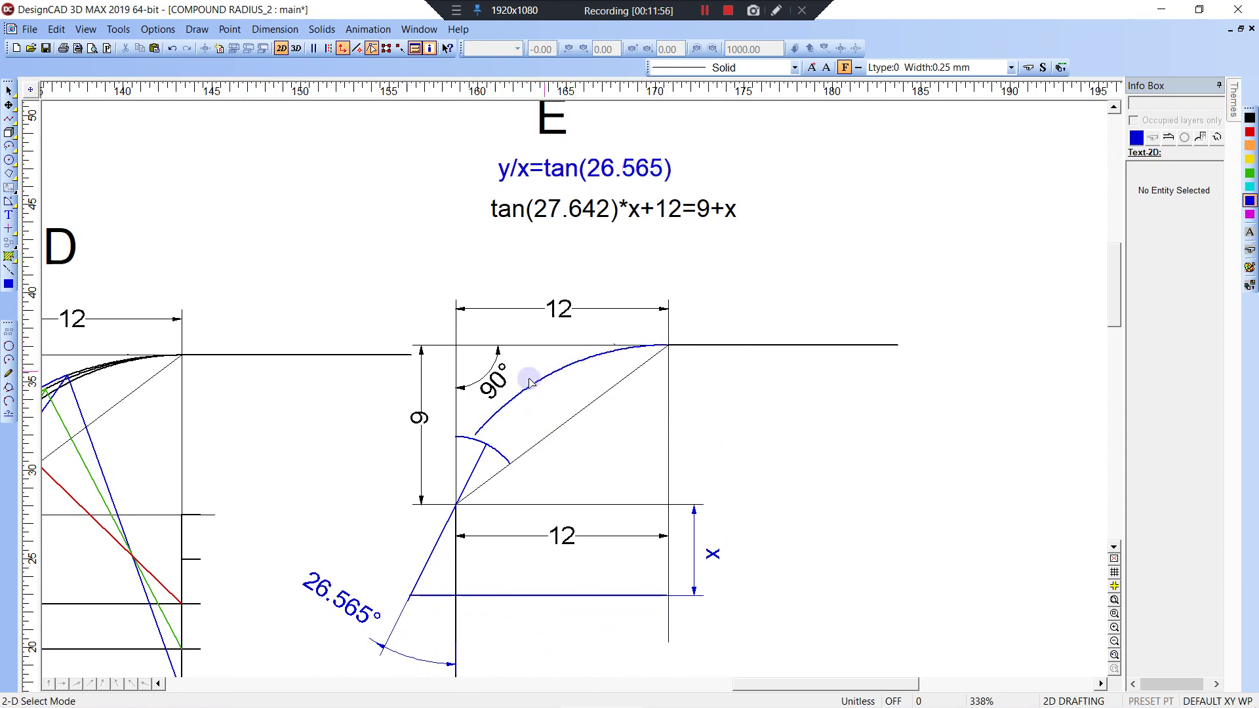
key(t)
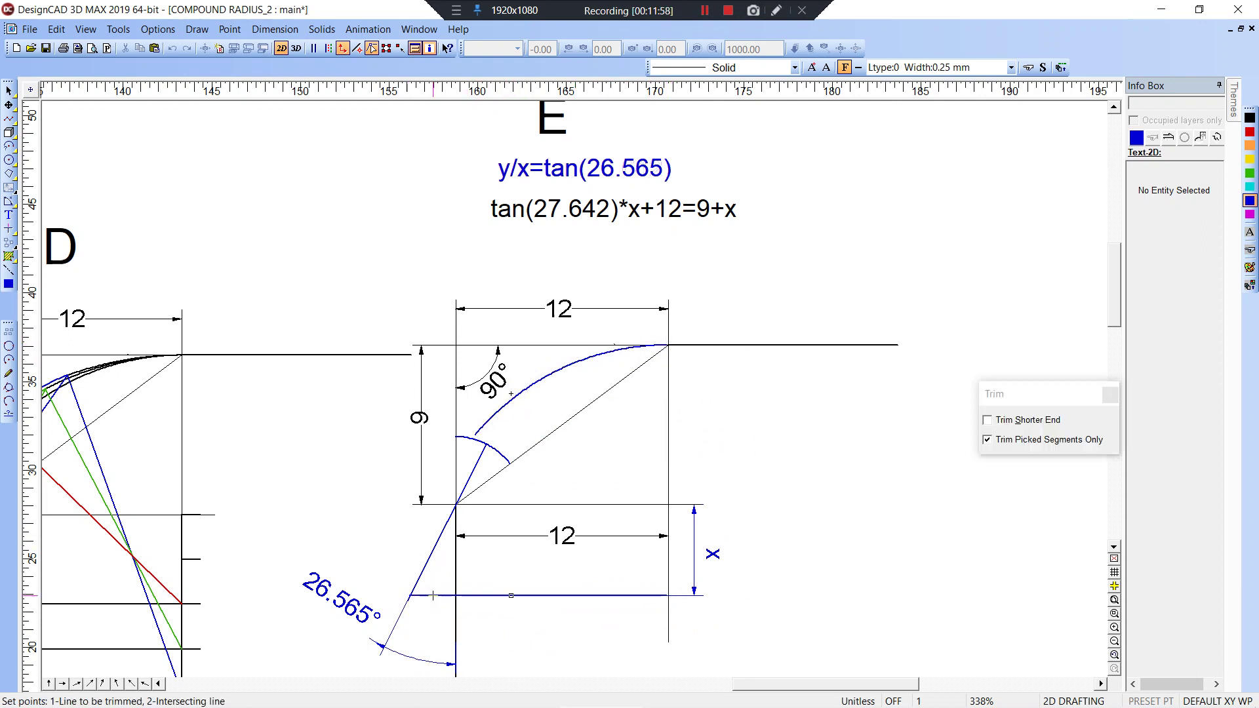
click(444, 593)
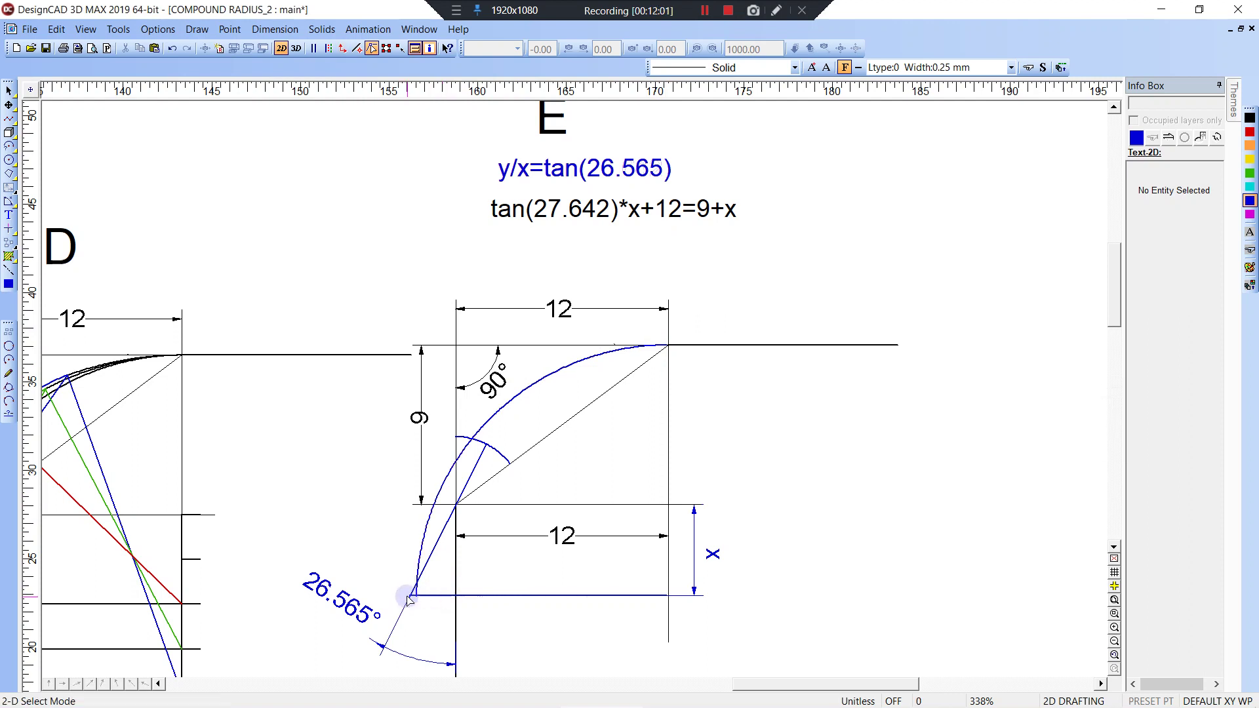
- Delete the large trial arc from figure E
click(424, 535)
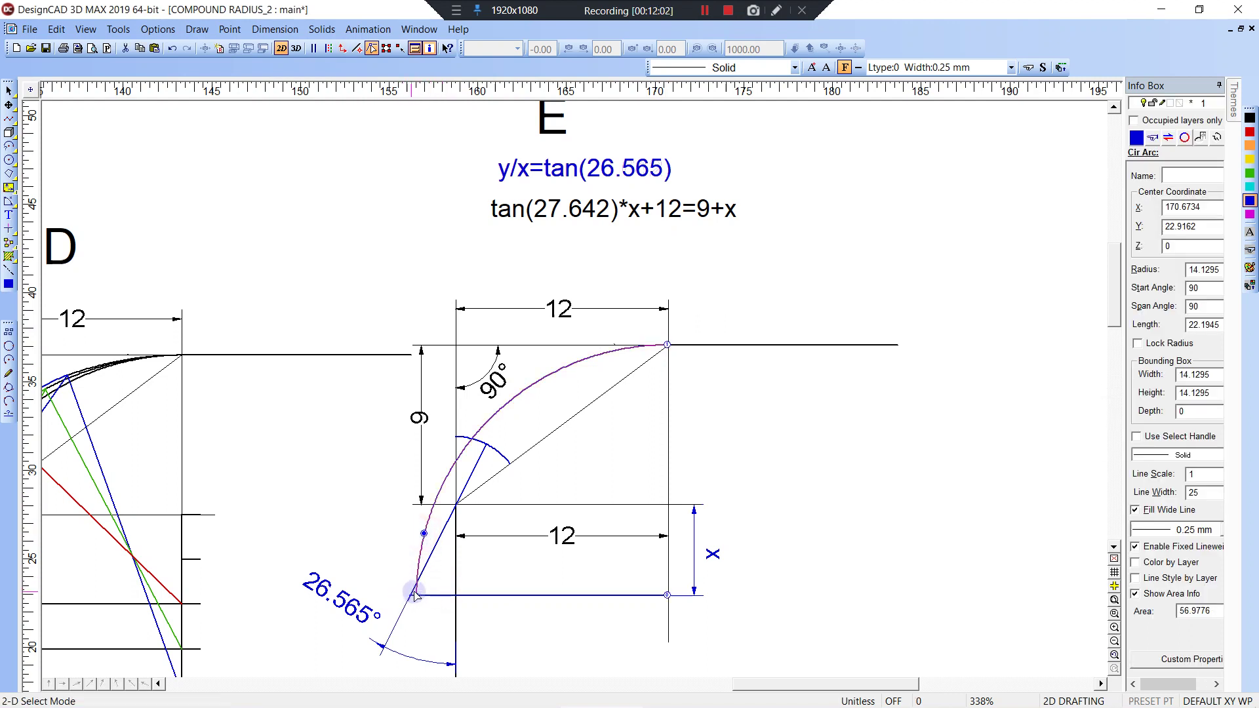
click(415, 594)
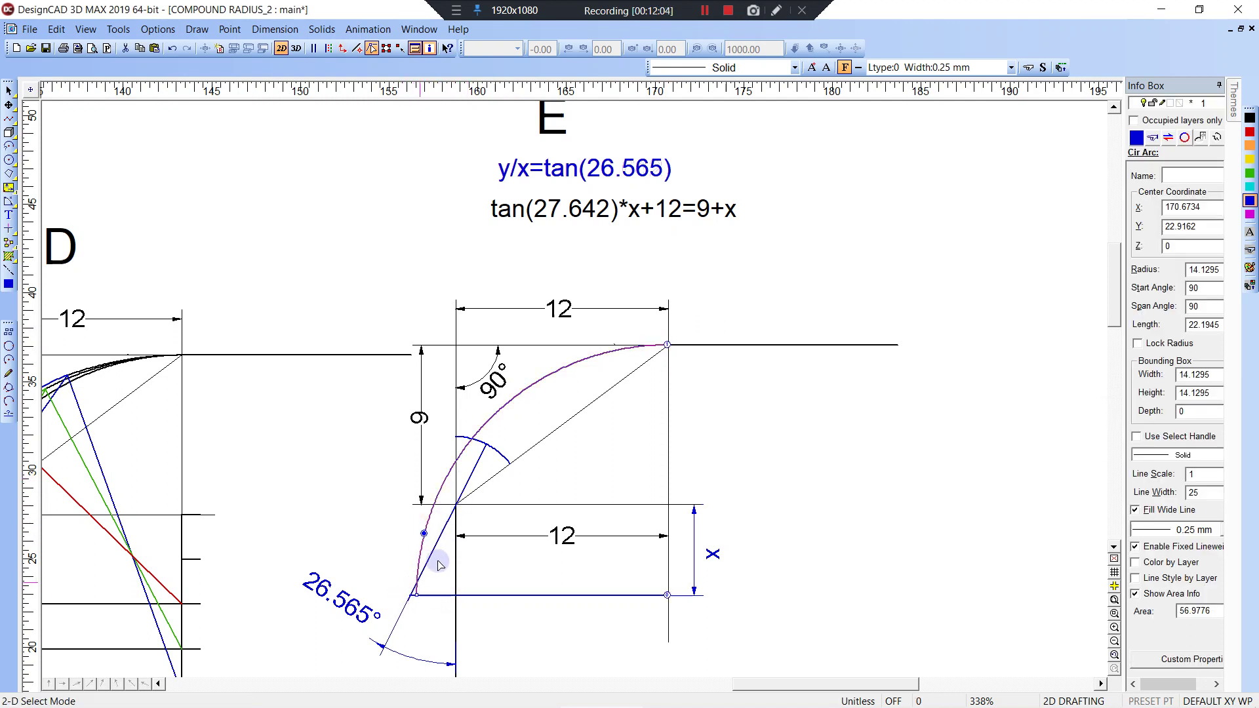
key(Delete)
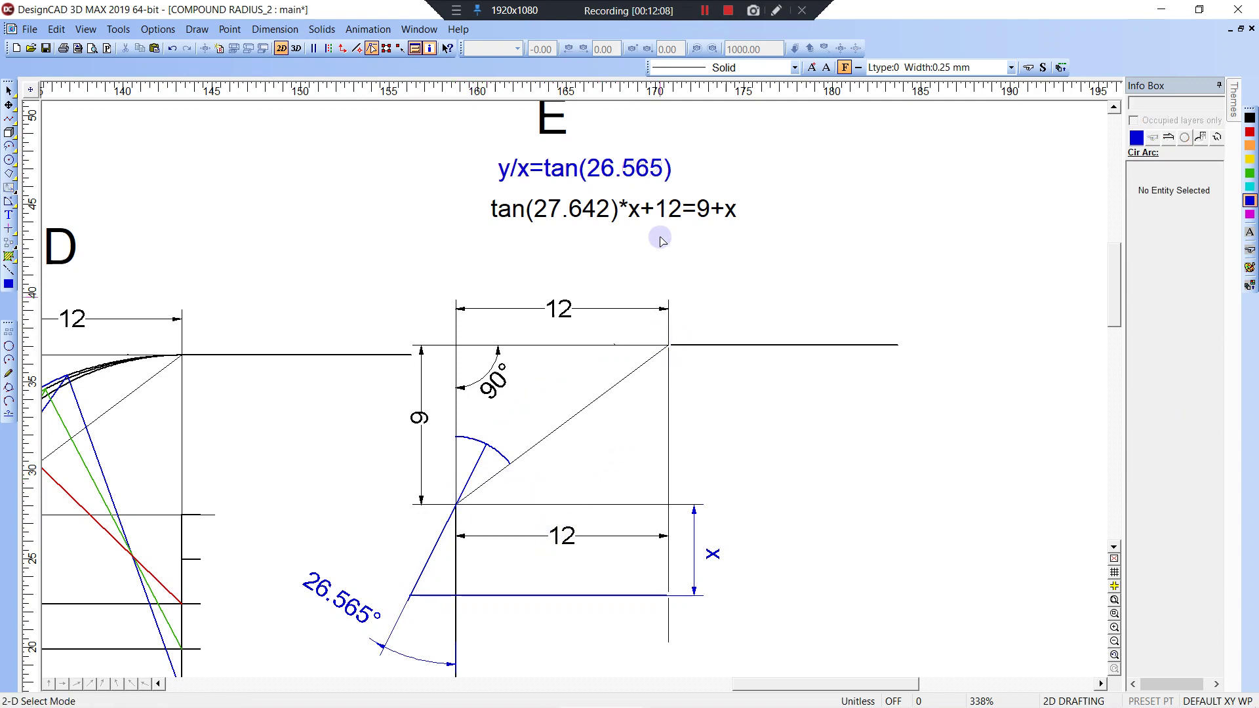
- Change the black equation above figure E to tan(26.565)*x+12=9+x
click(564, 204)
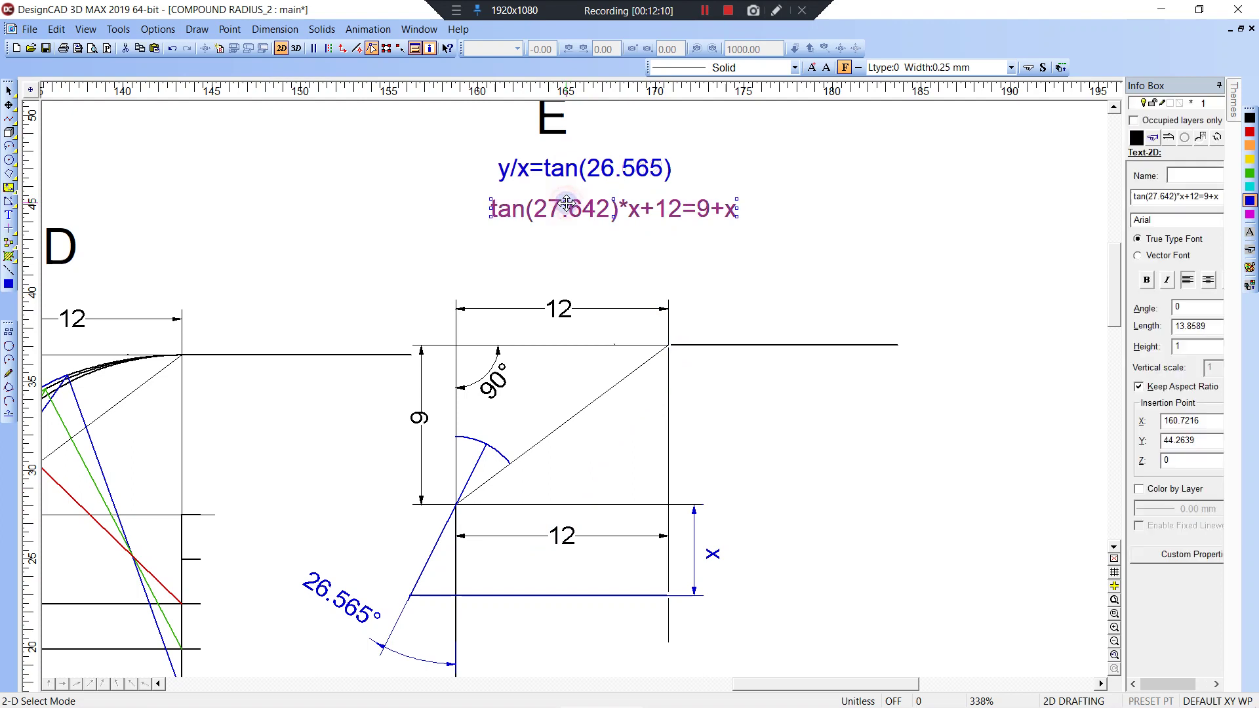
click(1155, 196)
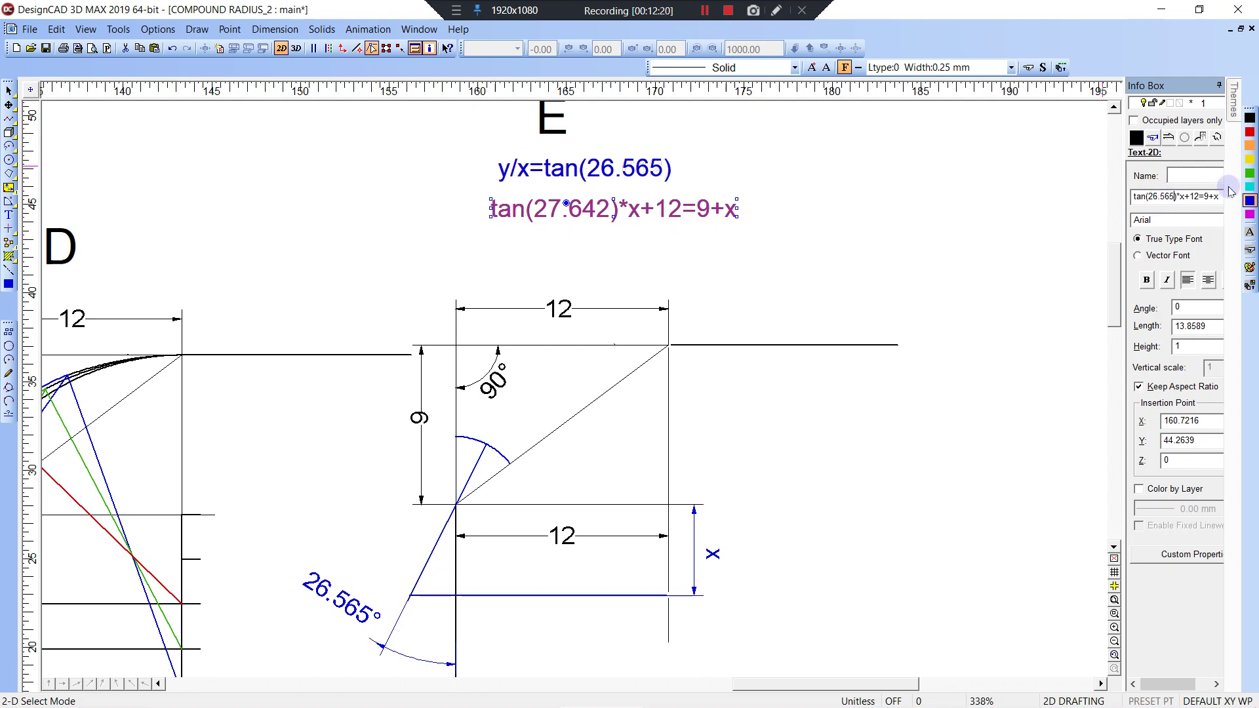
click(880, 236)
- Copy the black equation tan(26.565)*x+12=9+x and put it in Symbolab's calculator in the browser, replacing the previous expression
scroll(535, 354, down, 1)
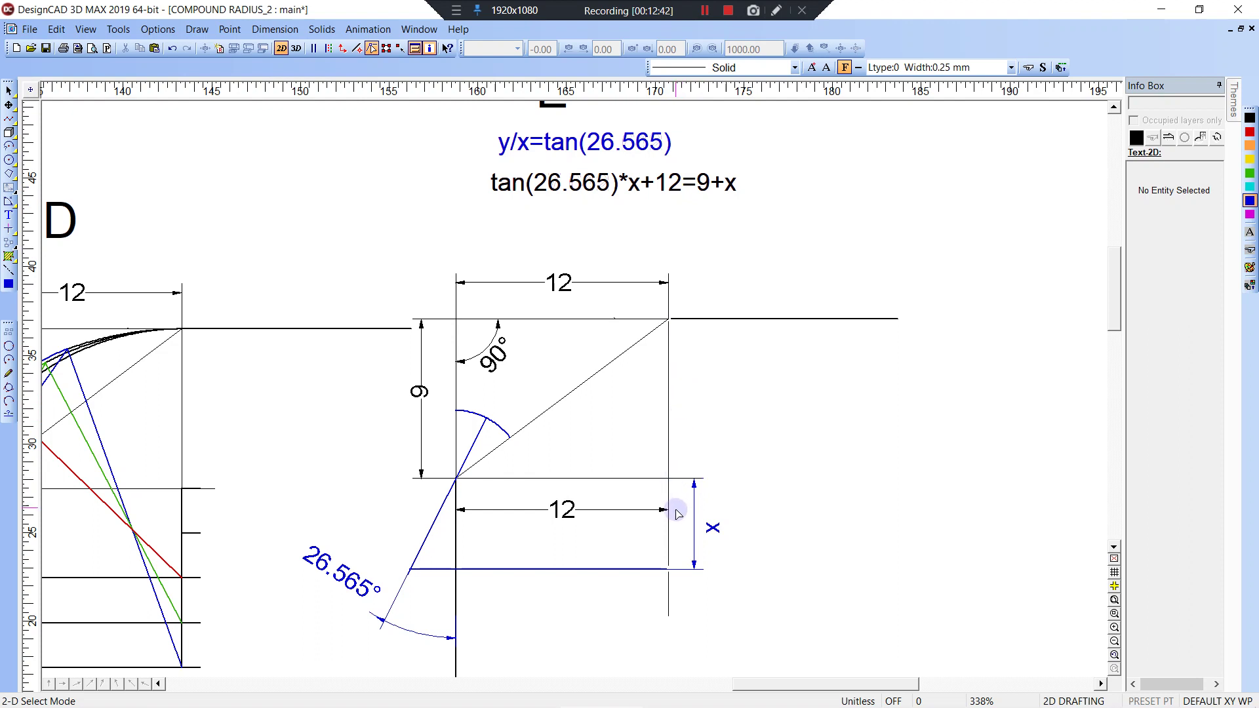
click(647, 179)
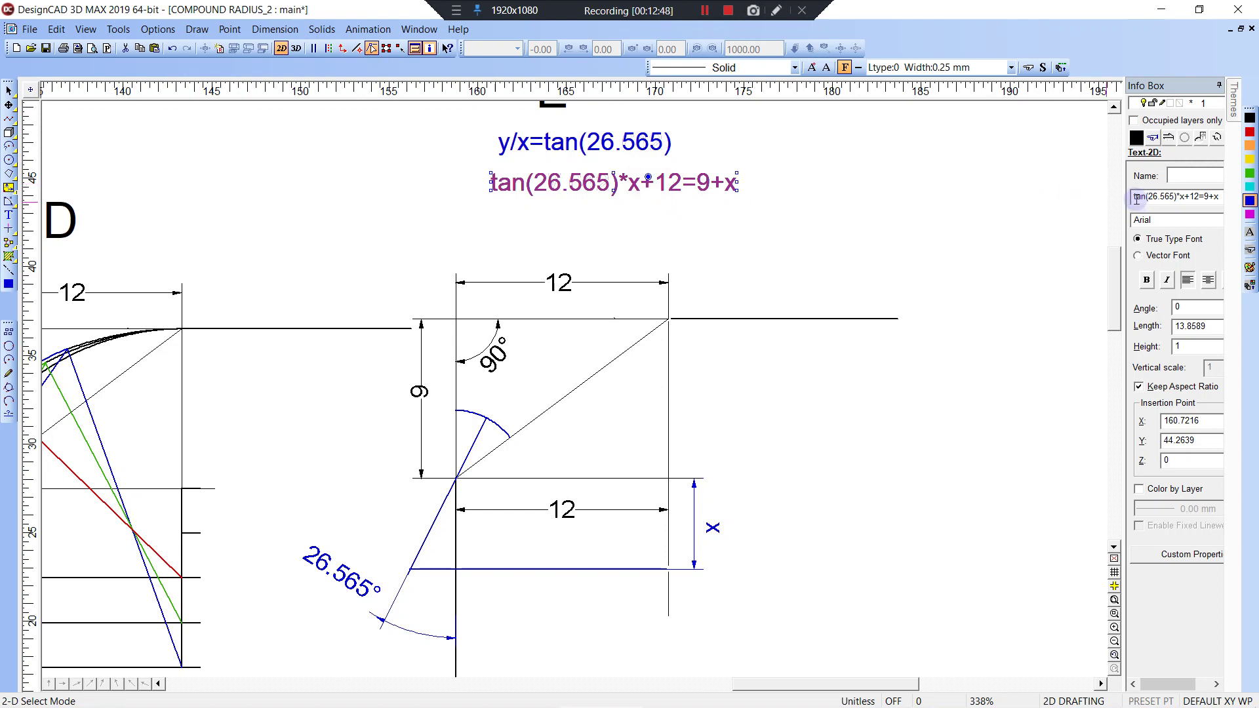
drag(1133, 196, 1221, 196)
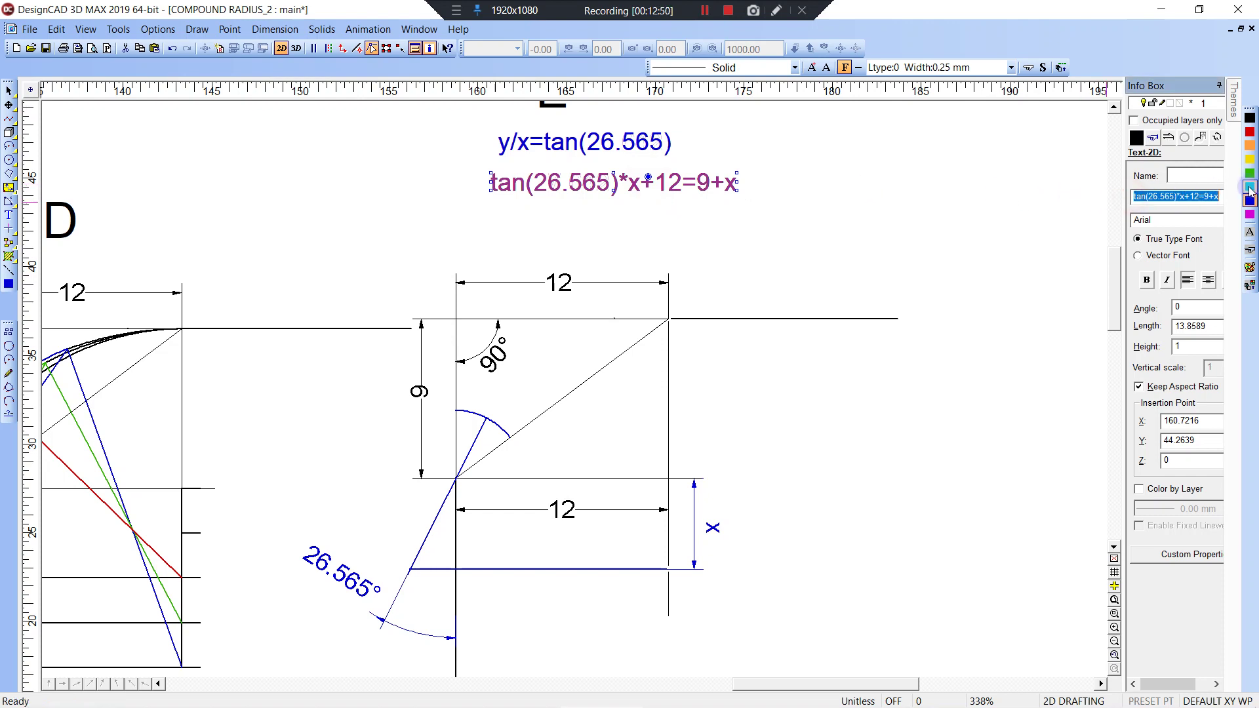
mouse_move(676, 705)
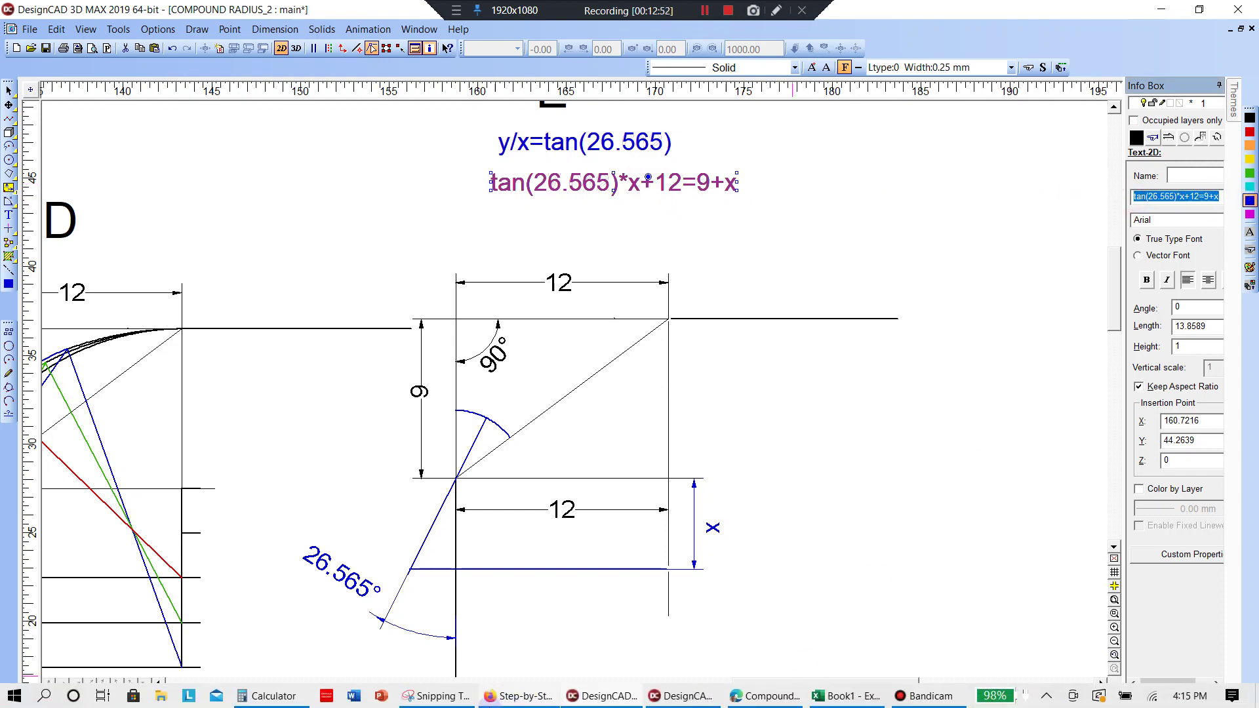
click(515, 696)
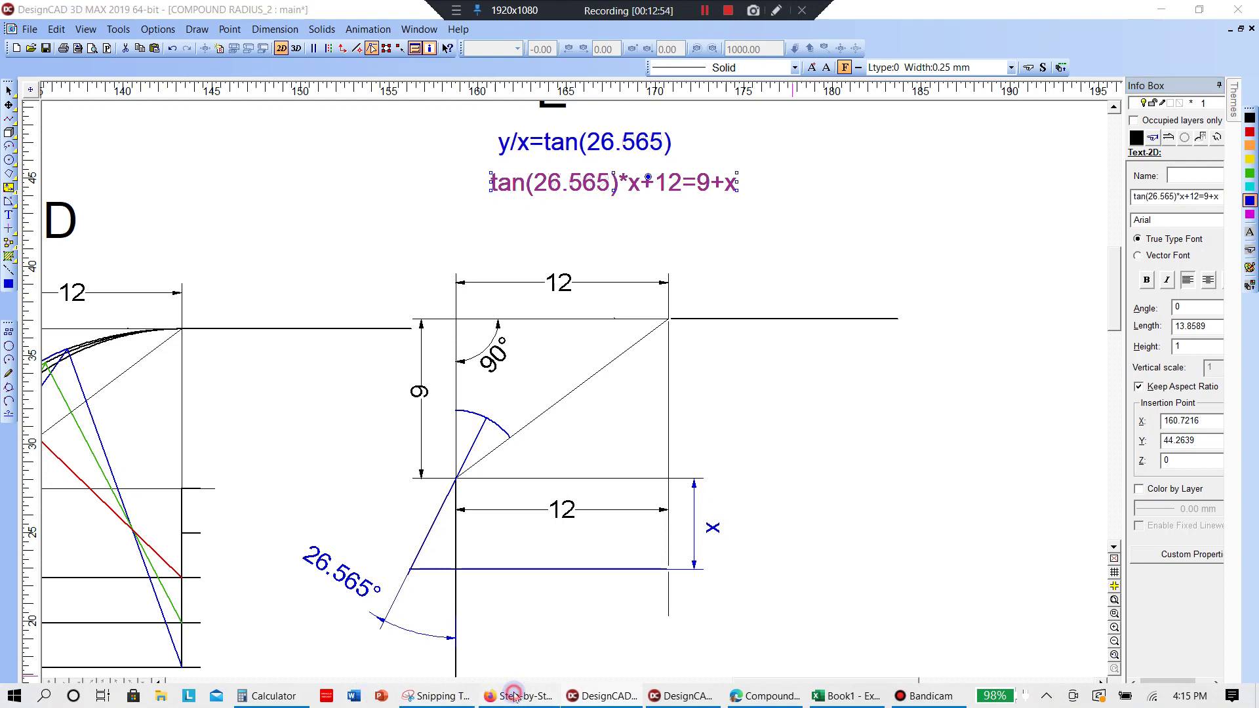
drag(303, 311, 870, 327)
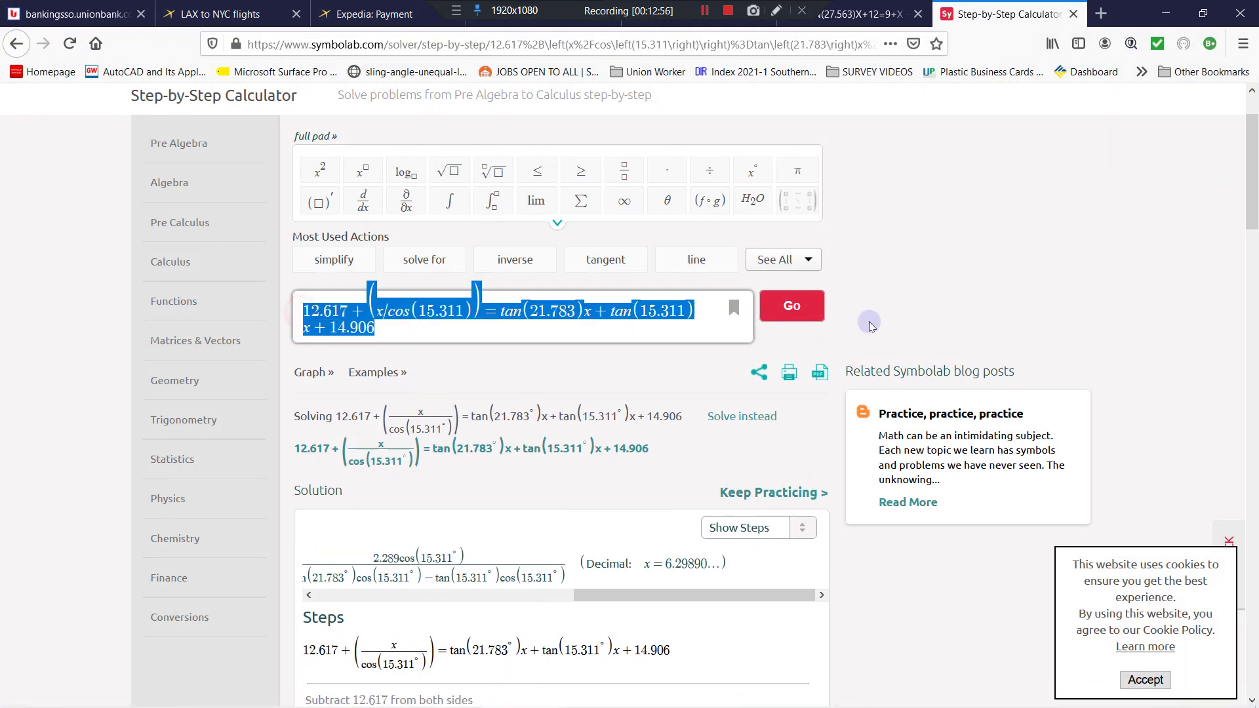
key(BackSpace)
text(tan(26.565)·x+12=9+x)
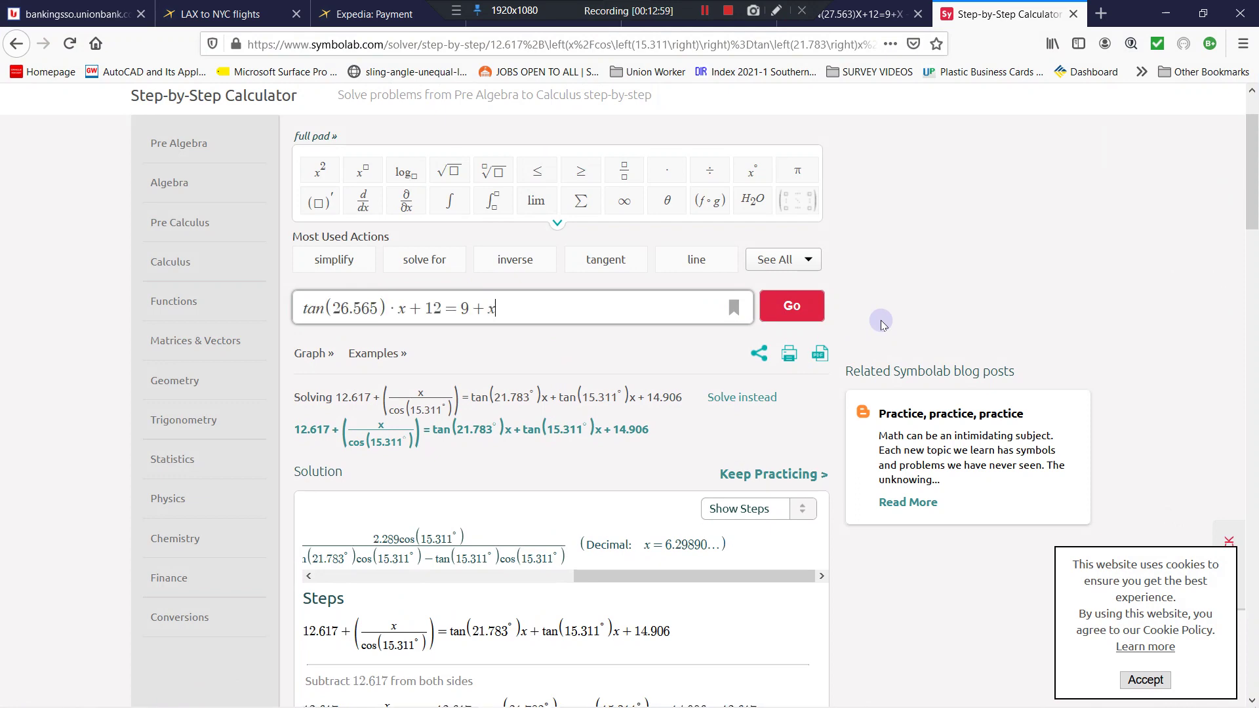
- Solve the equation and highlight the decimal value of x in the solution
click(797, 307)
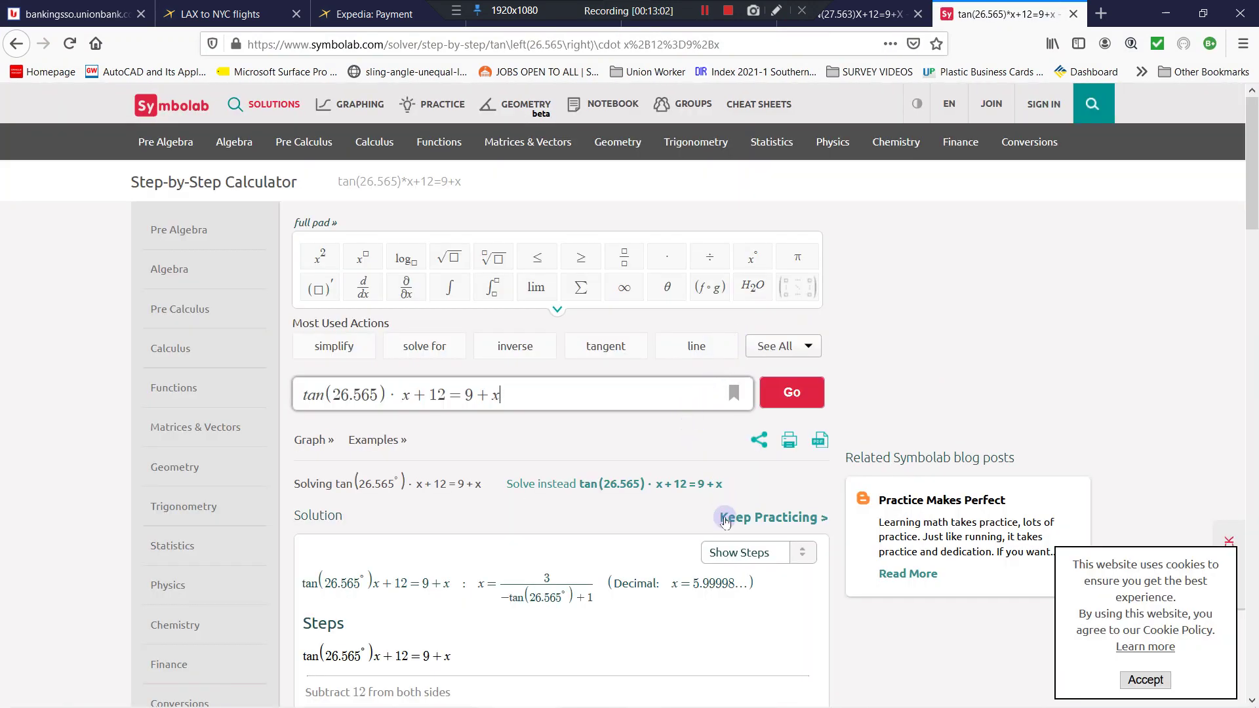
scroll(722, 577, down, 3)
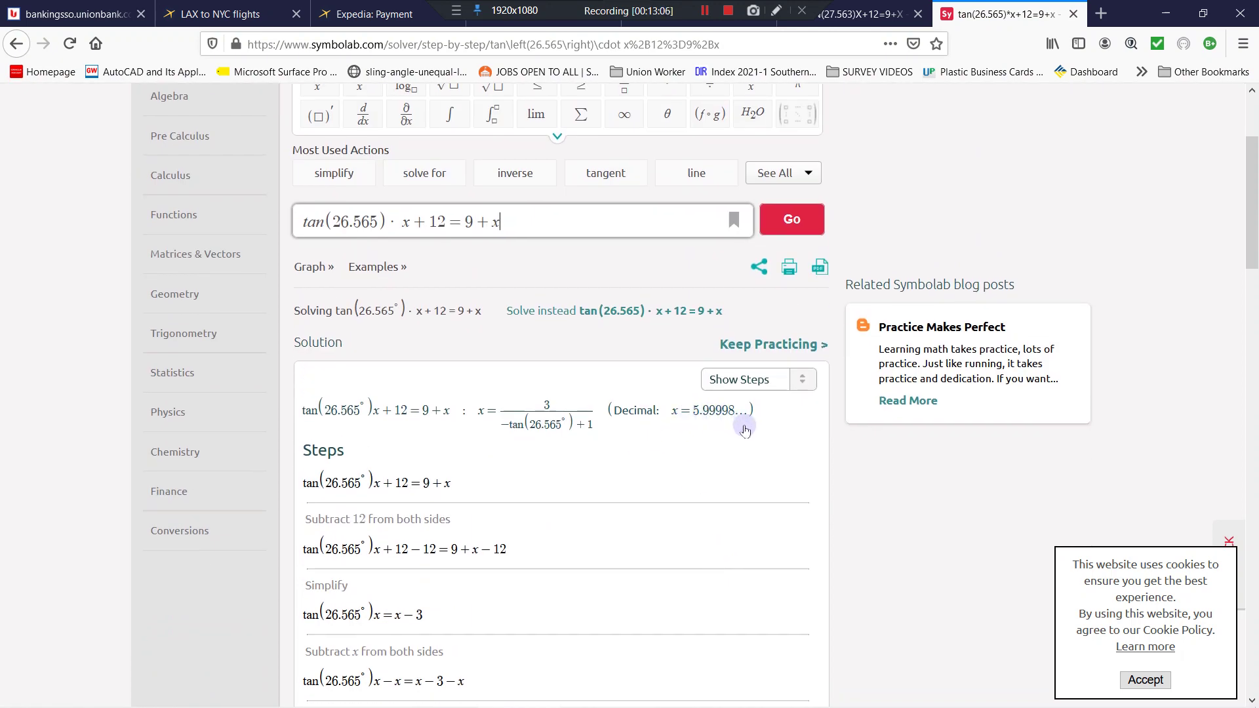
drag(734, 427, 698, 430)
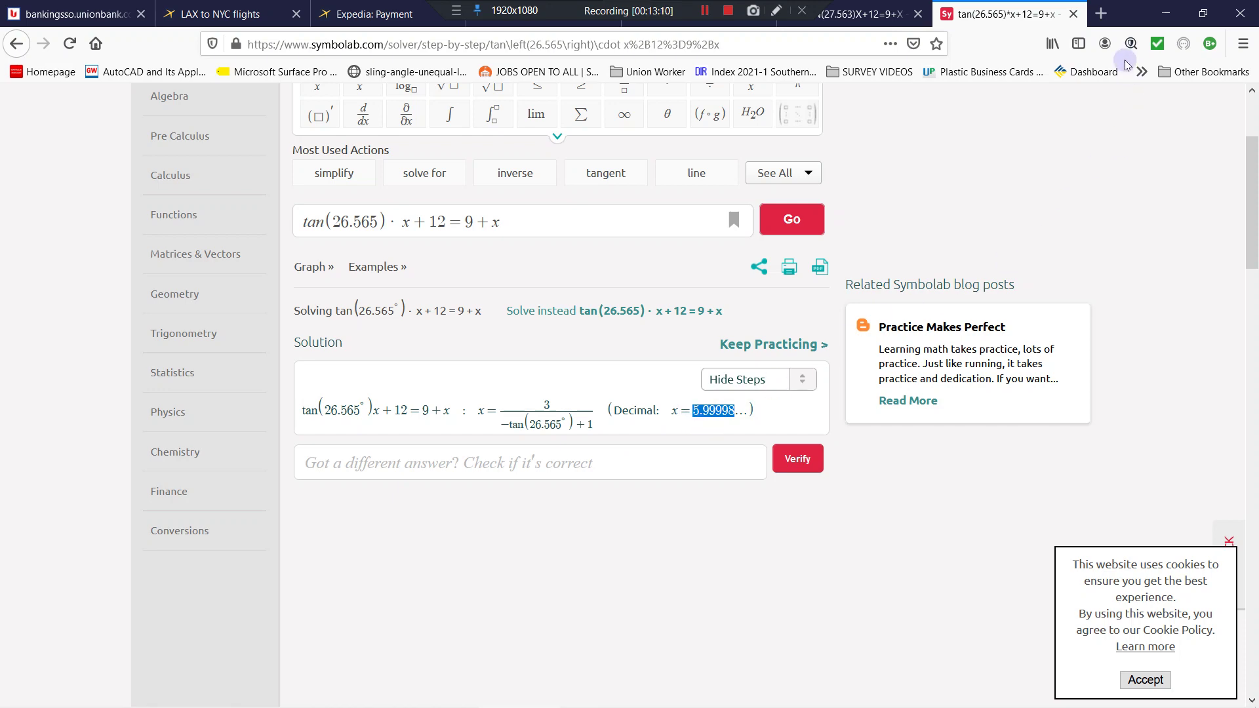
- Switch back to DesignCAD and delete the blue horizontal line at the lower end of the x dimension
mouse_move(487, 703)
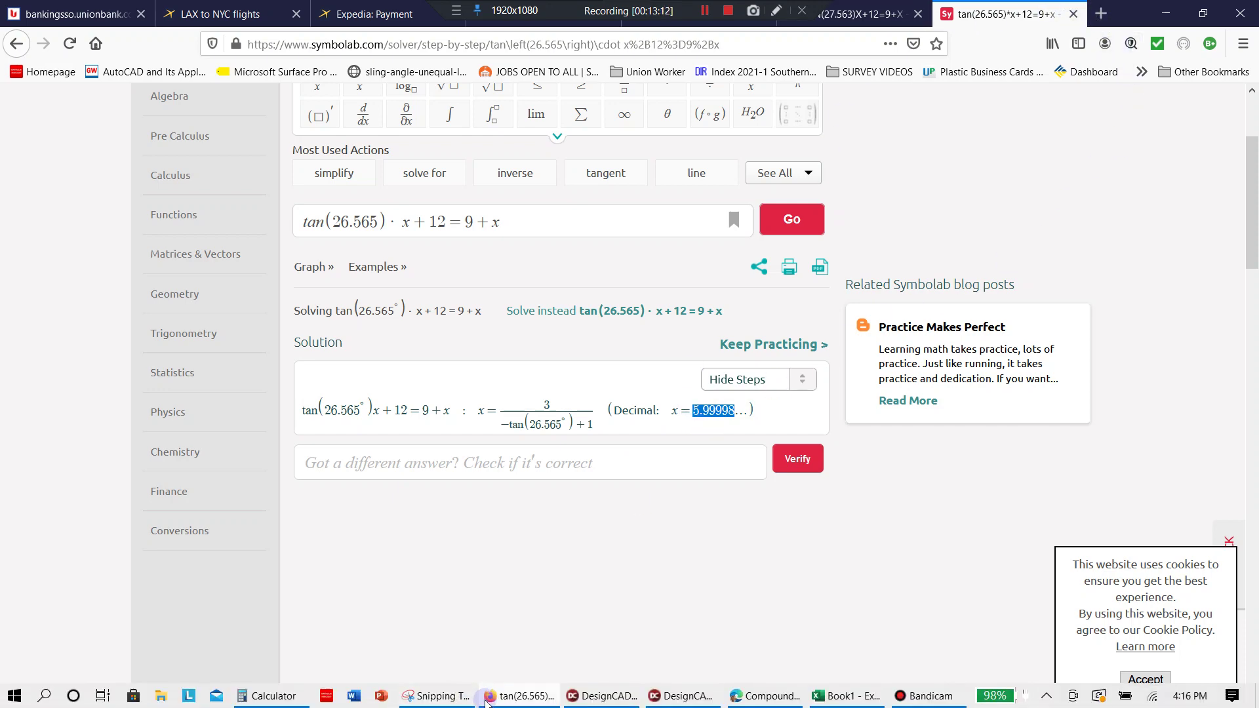
click(528, 699)
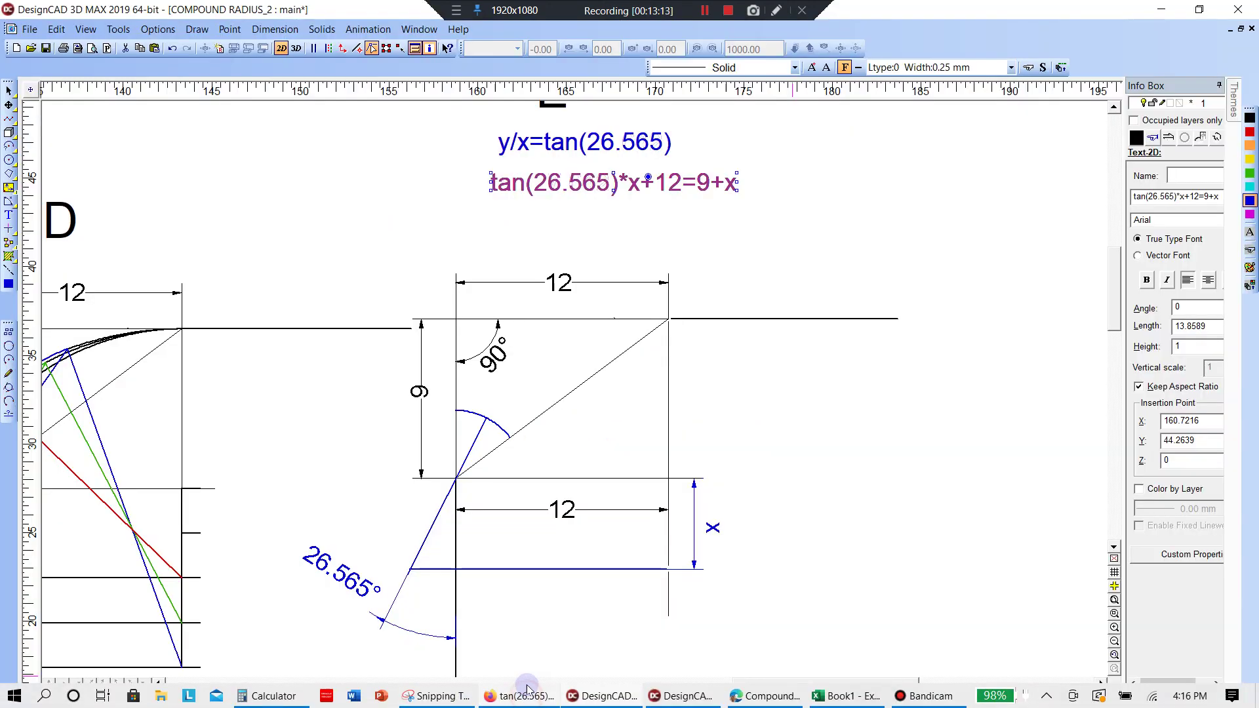
click(591, 566)
key(Delete)
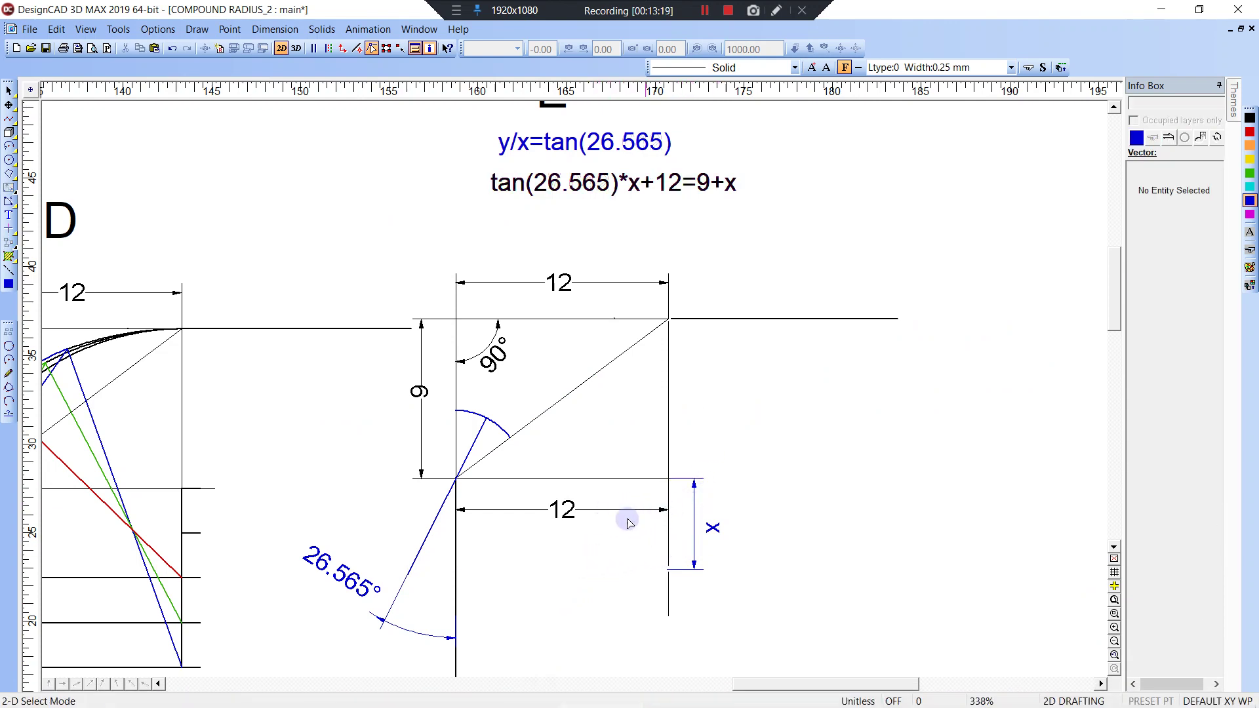
- Create a parallel copy of the horizontal line at the base of the 9 dimension, offset 6 below it
click(8, 414)
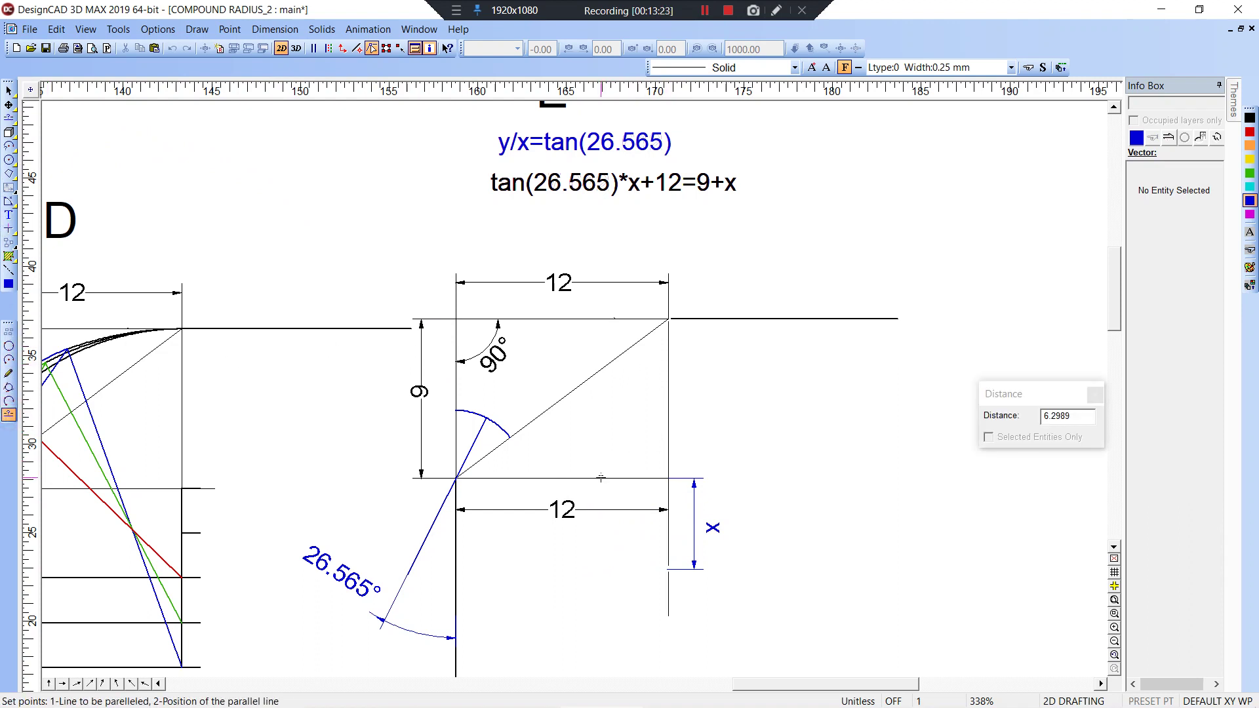
click(1085, 416)
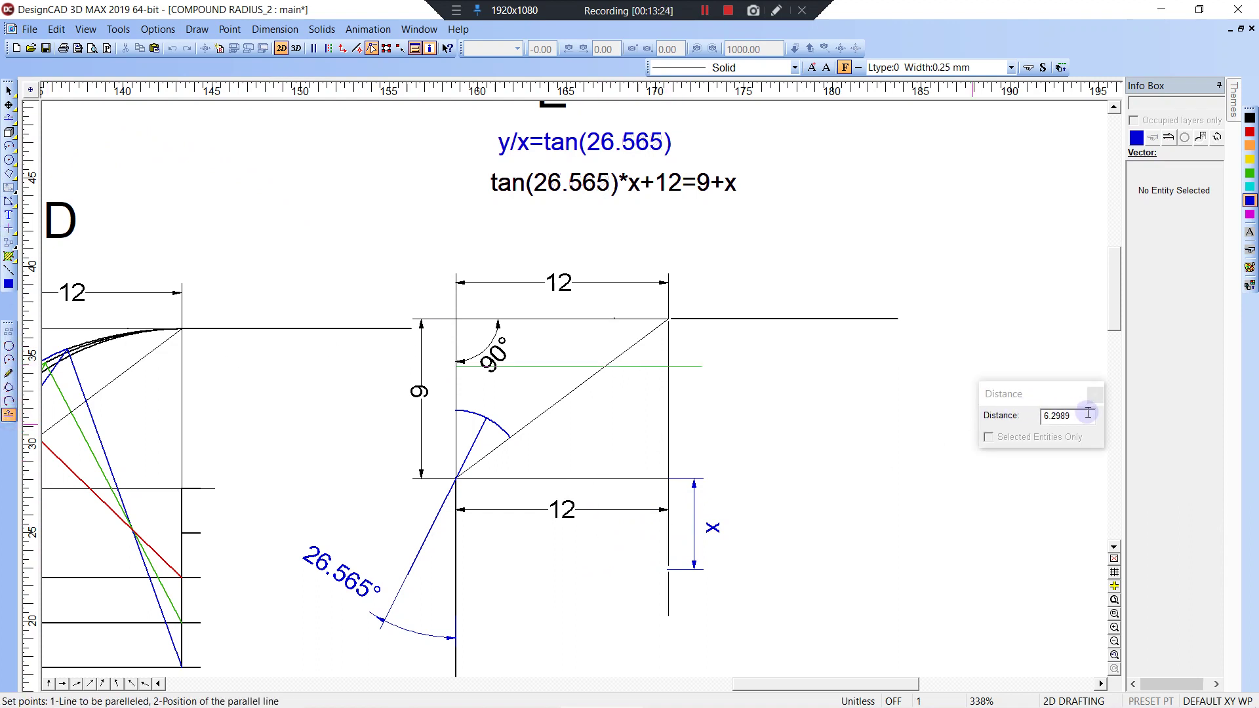
text(6)
key(Return)
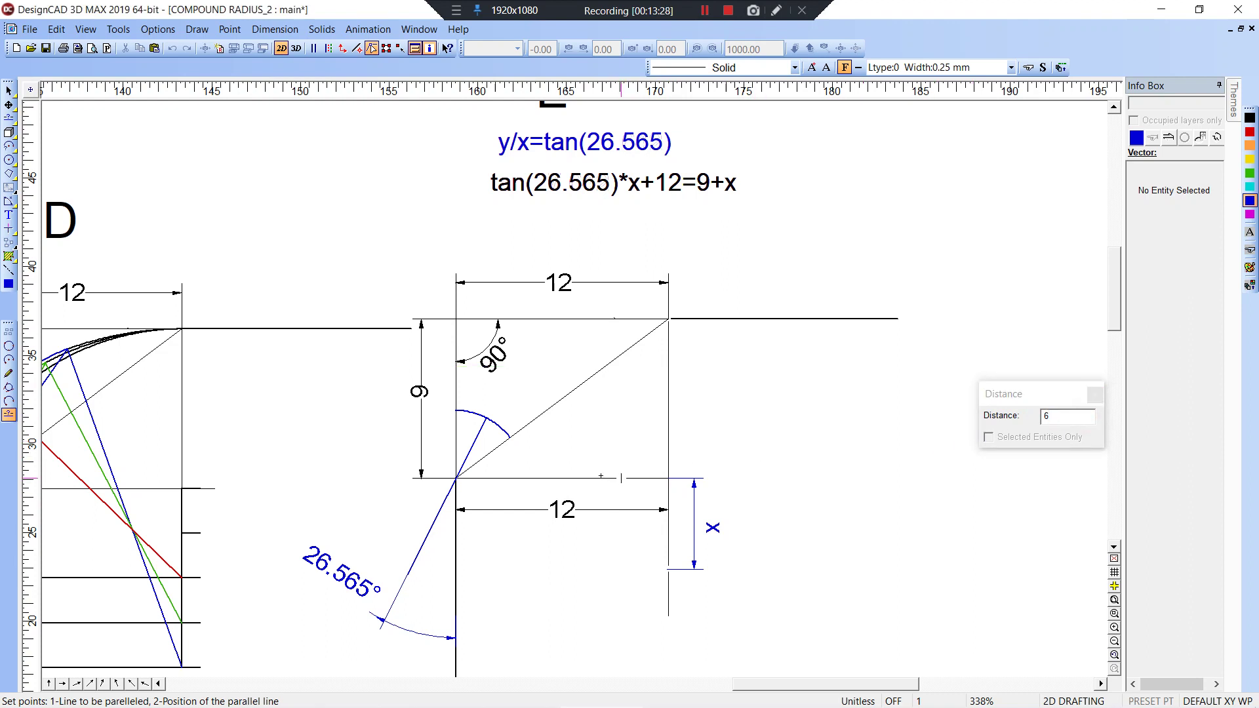
click(588, 583)
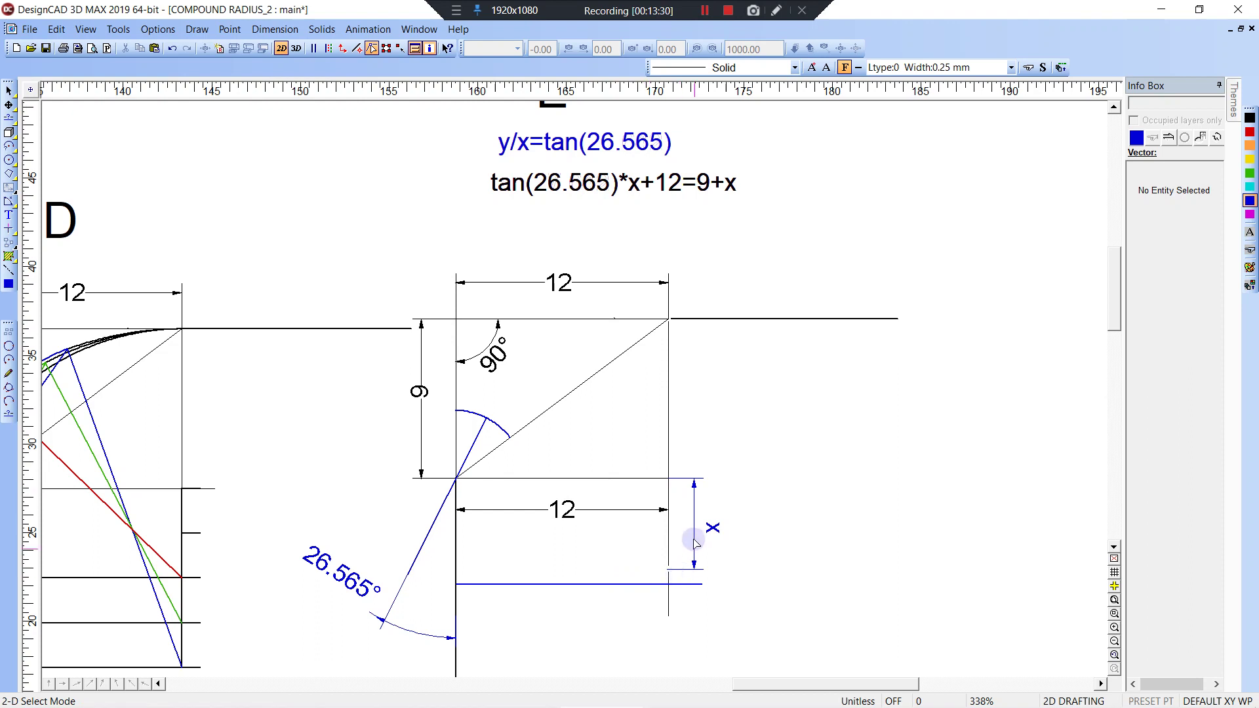
- Move the x dimension's lower reference point to where the new parallel line crosses the vertical line
click(671, 567)
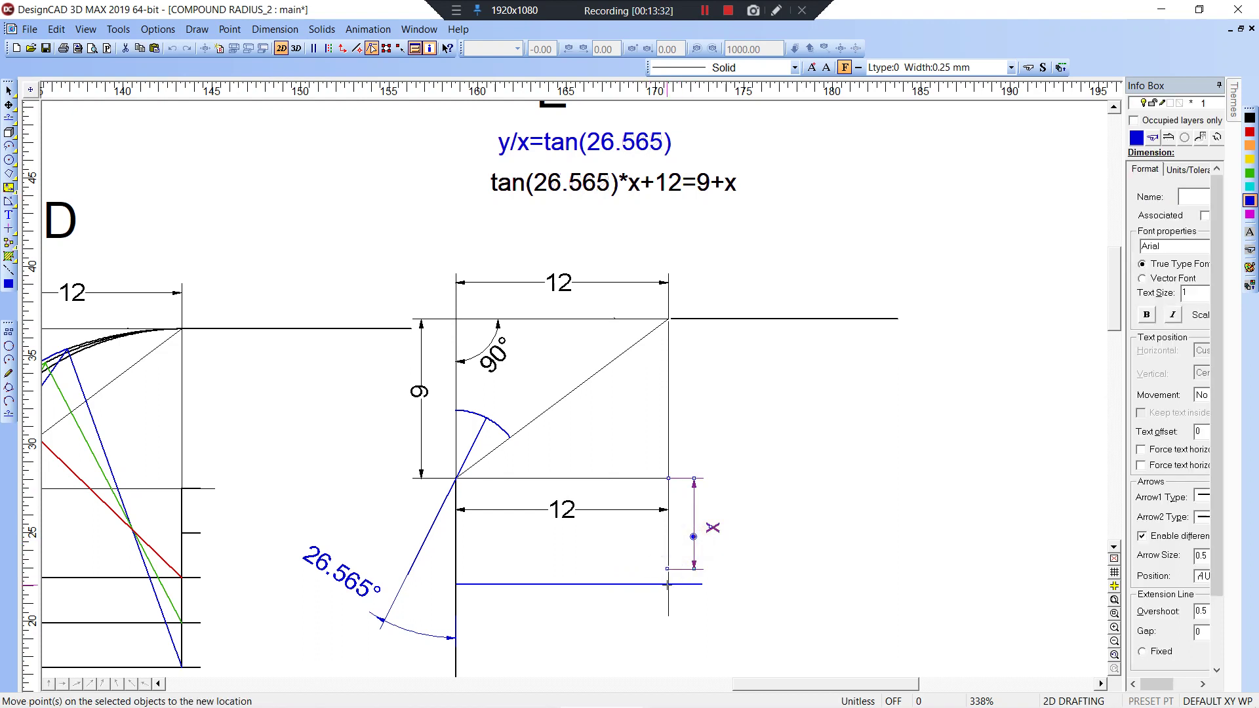
click(667, 584)
click(550, 589)
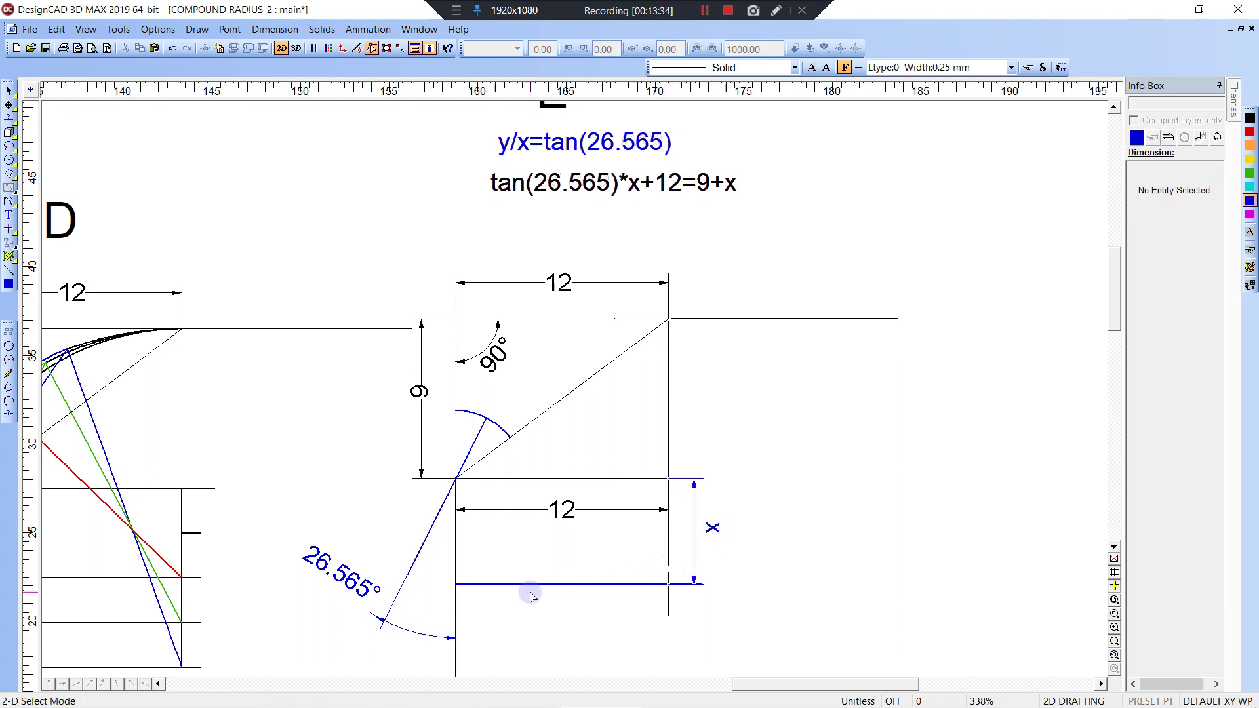
- Add a vertical dimension between the two horizontal lines, placed outside the x dimension
key(d)
right_click(667, 479)
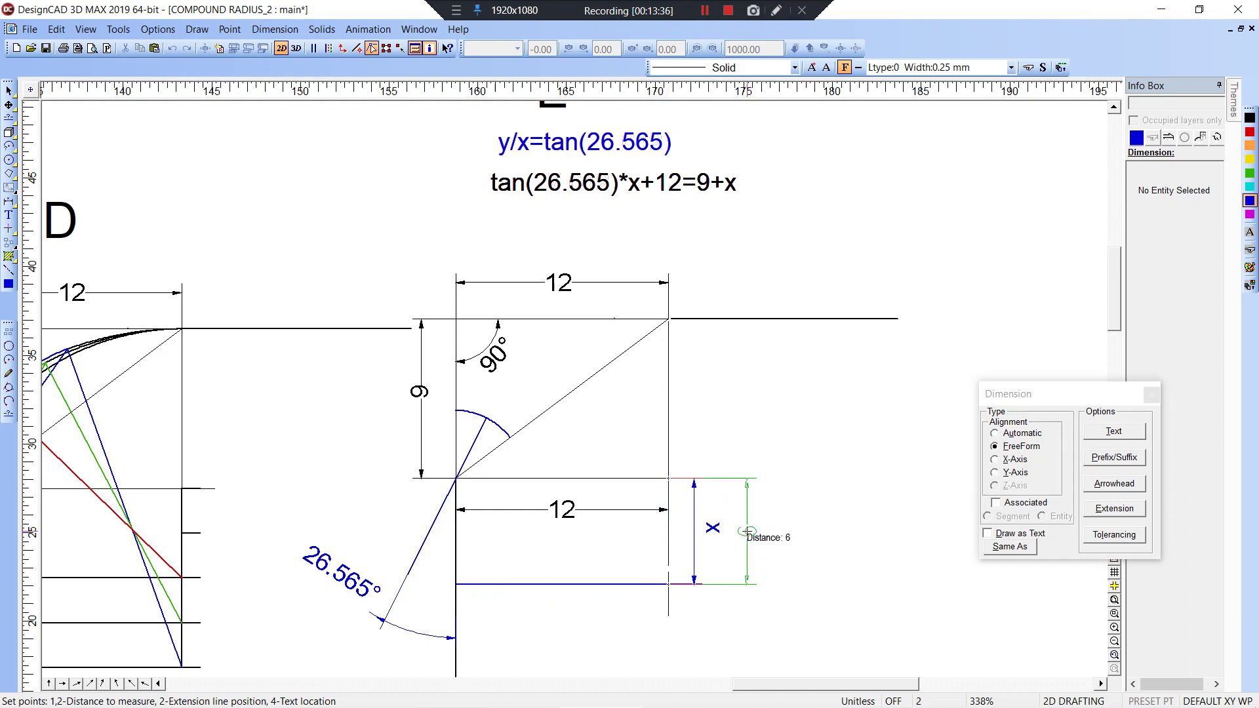
click(748, 529)
click(748, 529)
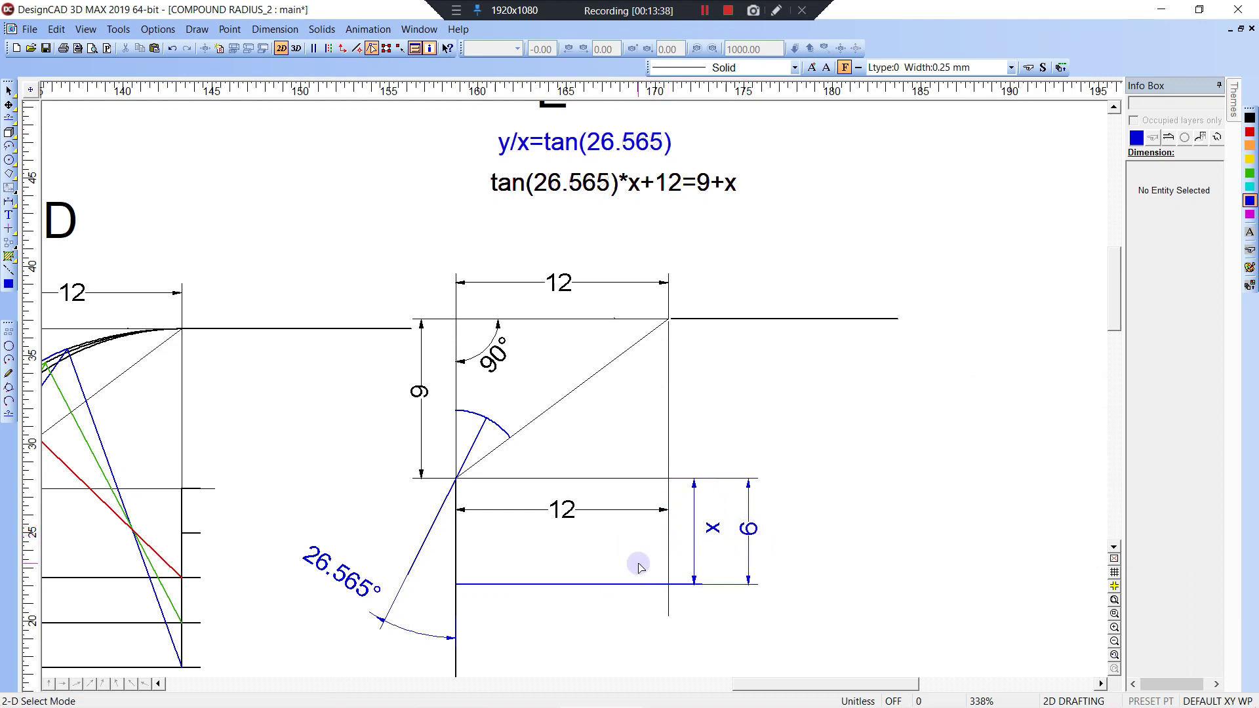
- Extend the new horizontal line to the extended bisector and trim the bisector to it so the two meet at a corner
key(l)
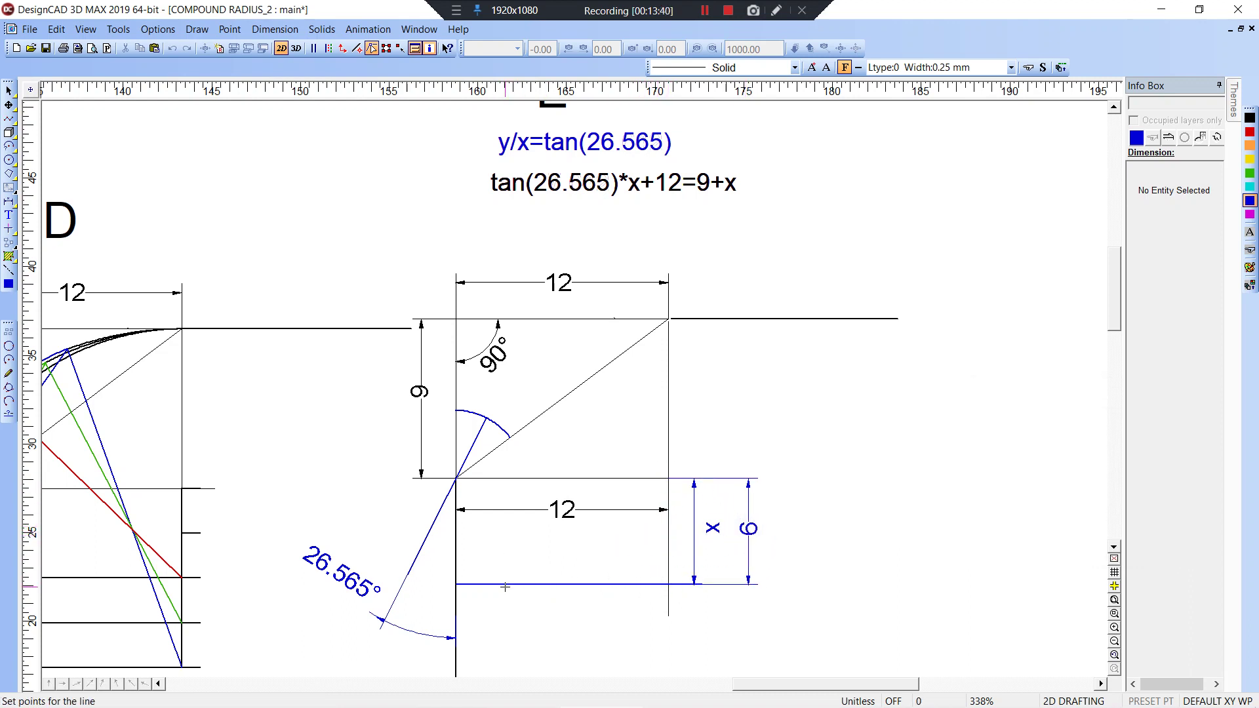
key(t)
click(423, 555)
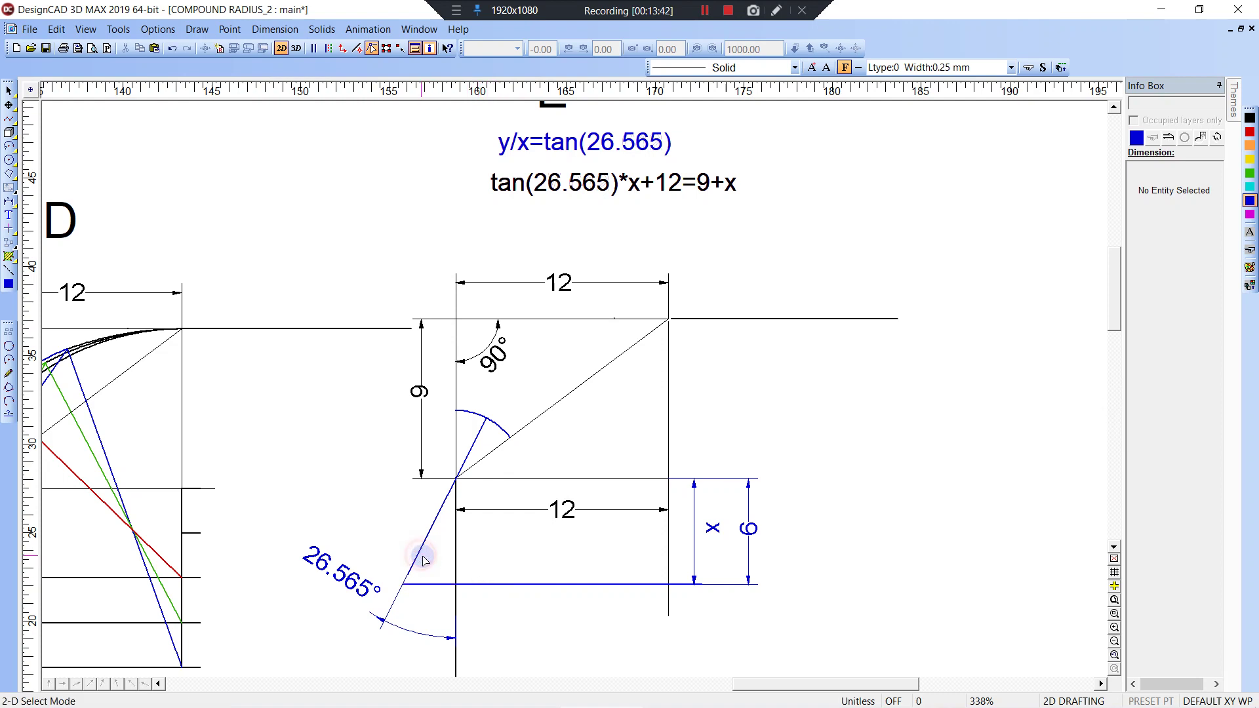
click(411, 591)
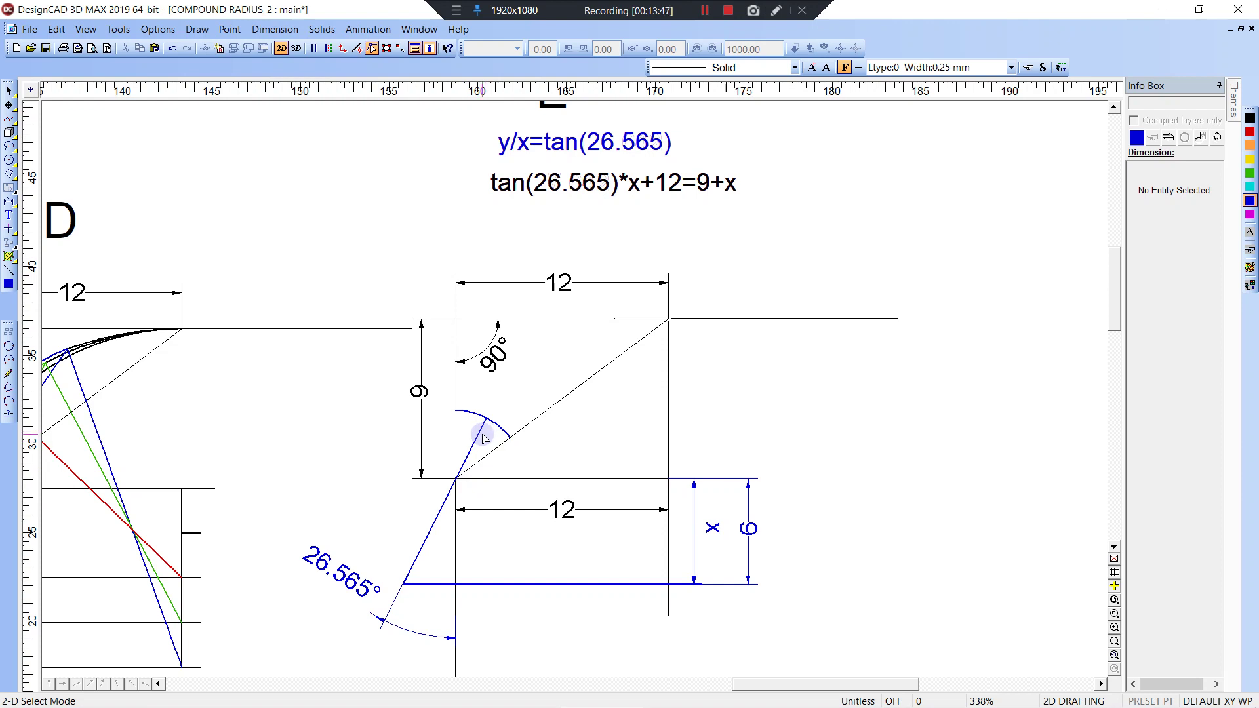
key(t)
click(534, 382)
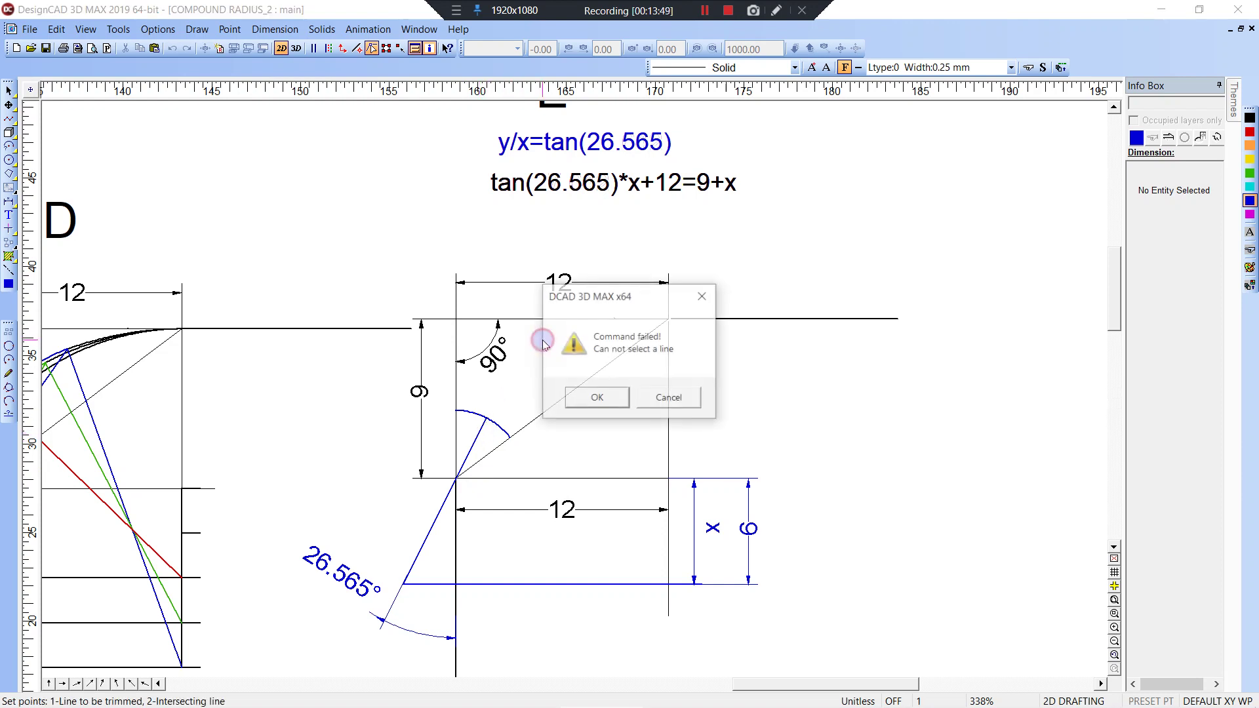
click(588, 396)
key(space)
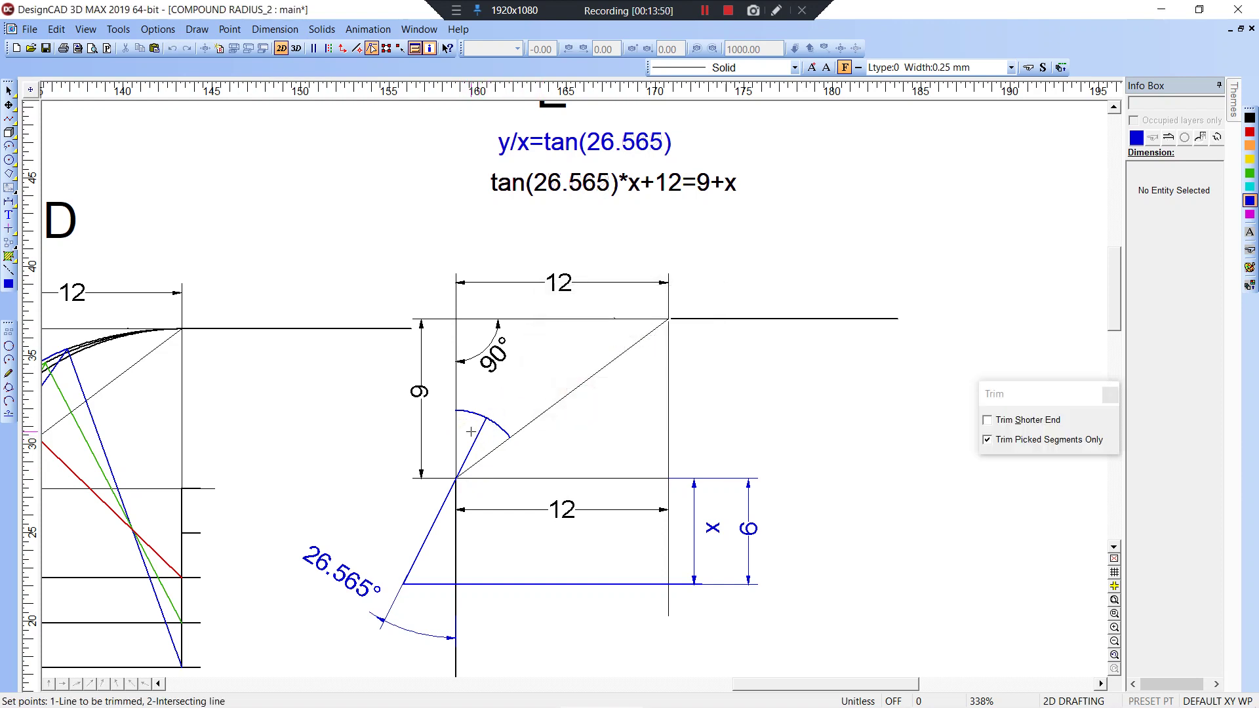
key(Escape)
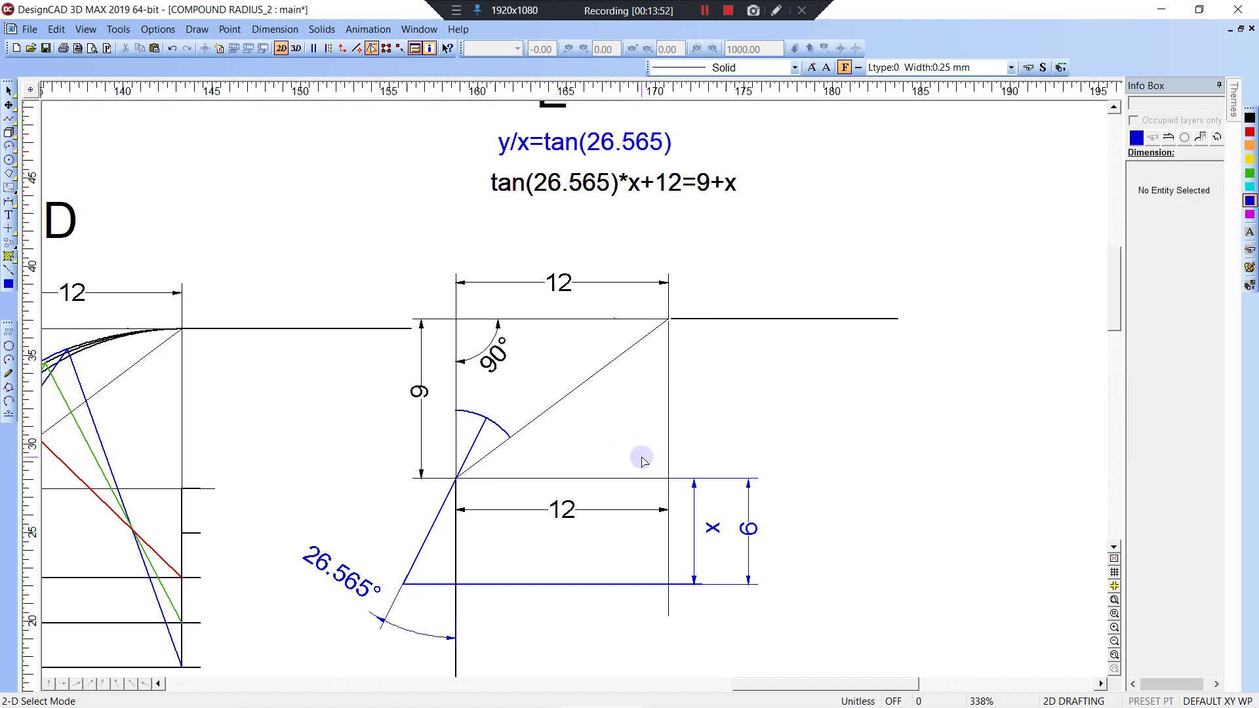
- Draw a red -90° arc centred where the new horizontal line meets the 12 dimension's far vertical, starting at the bisector corner with radius 15
key(a)
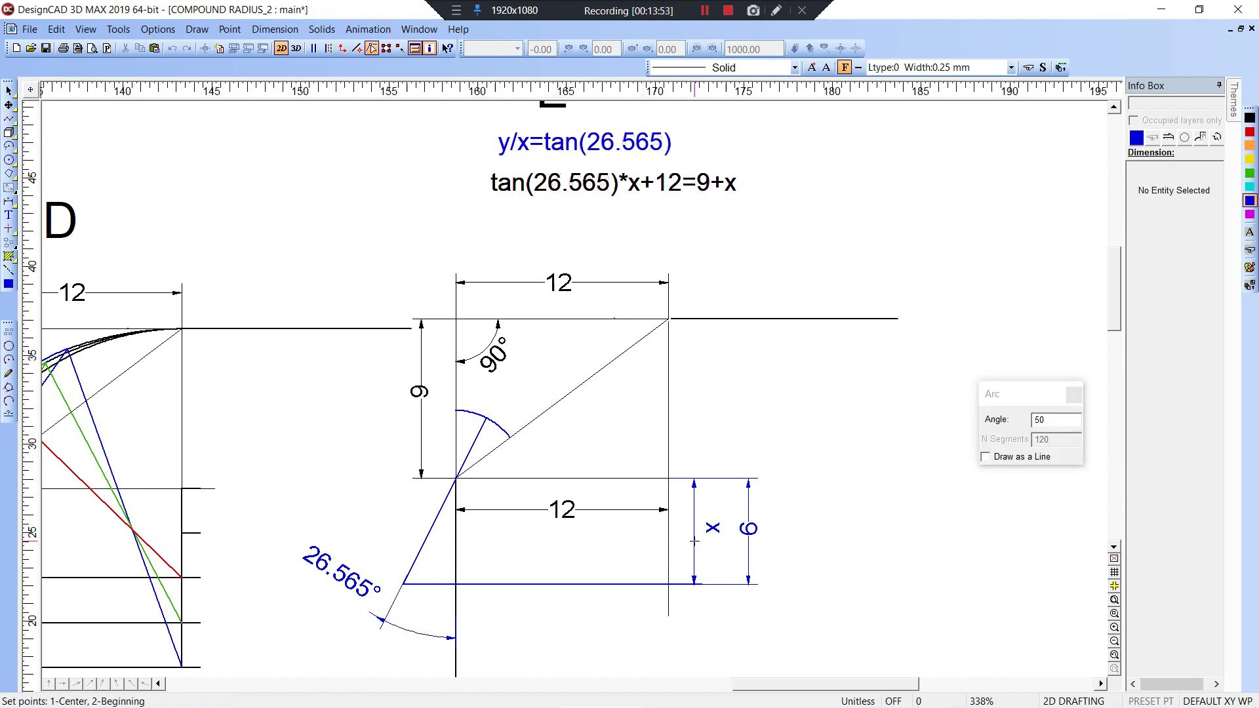
click(1249, 131)
click(666, 577)
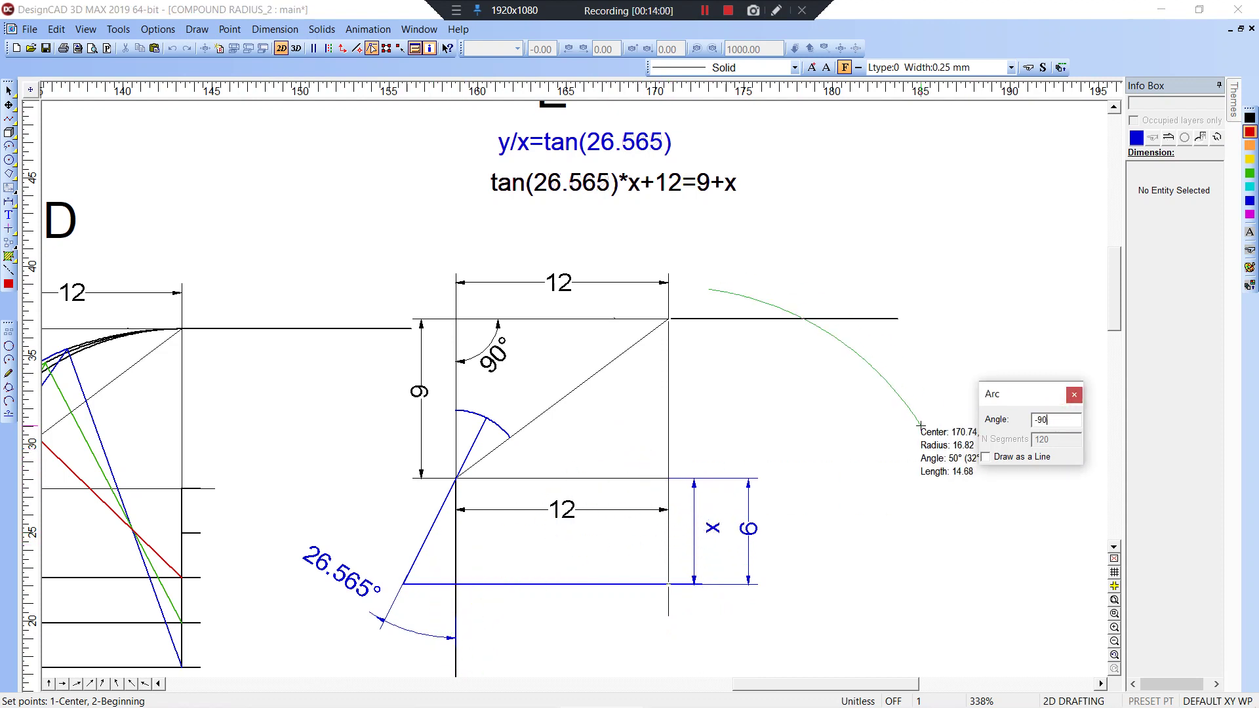
click(408, 575)
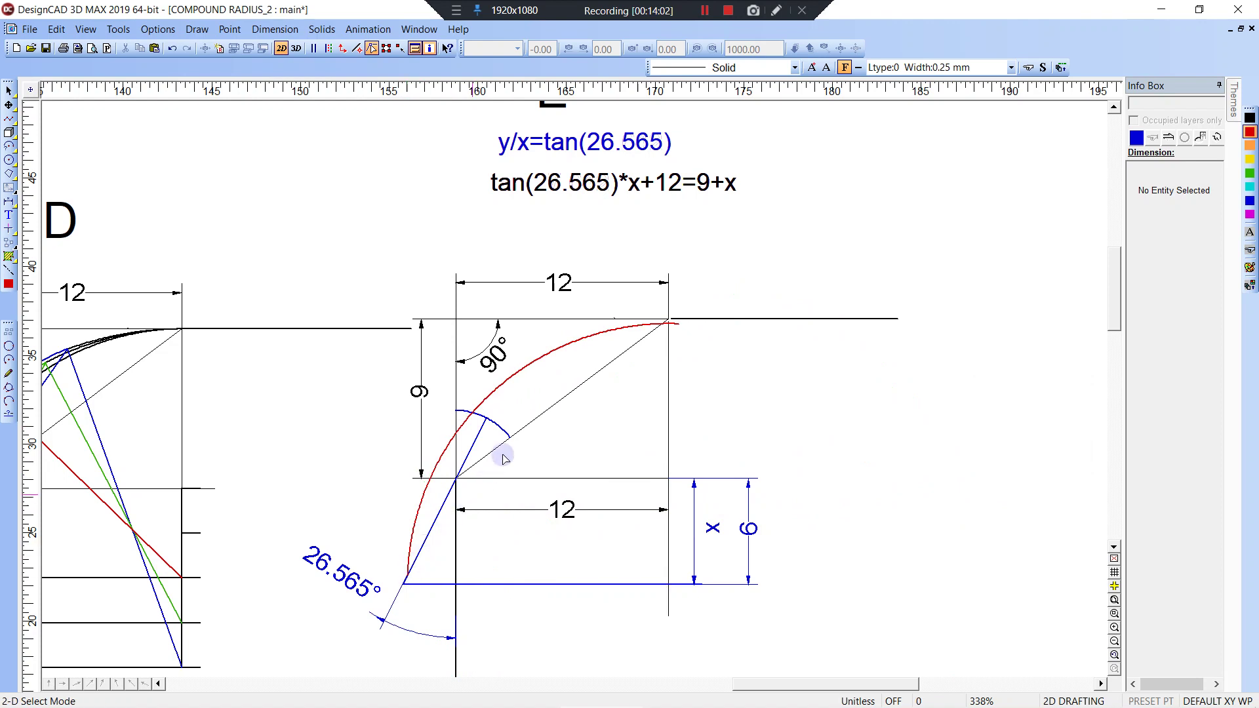
click(560, 351)
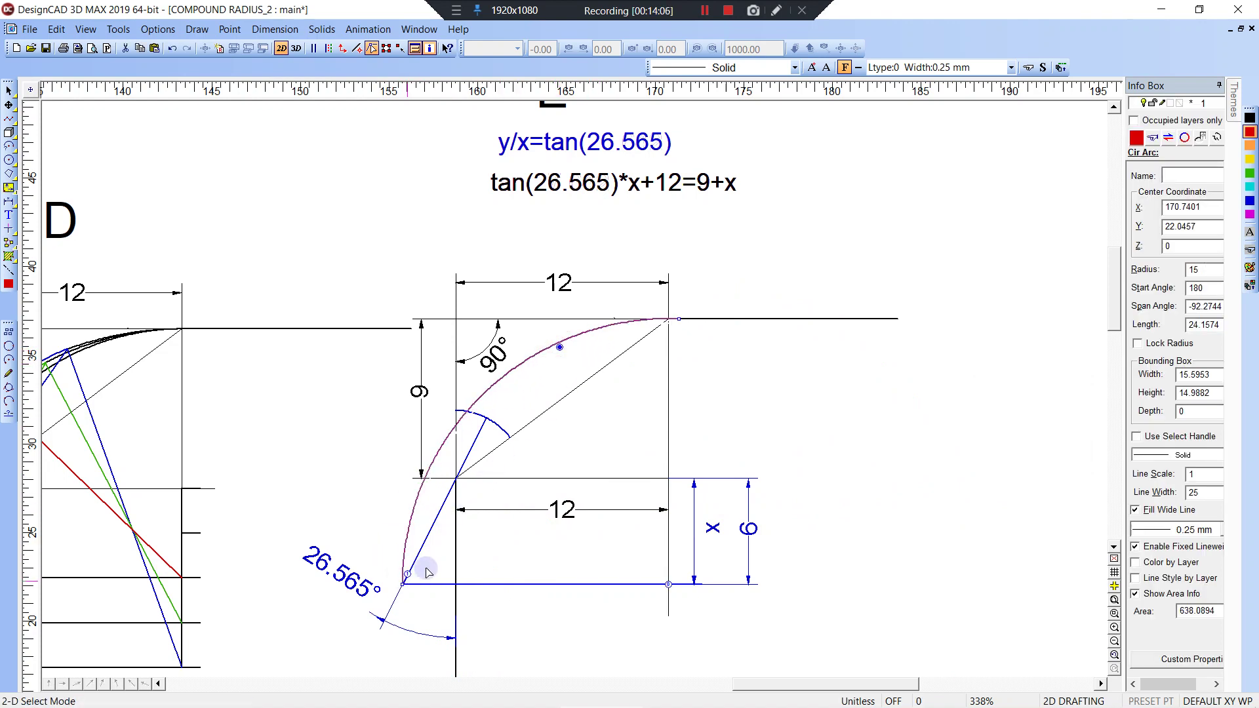
- Move the red arc's upper end back to the intersection of the vertical line and the upper horizontal line
key(z)
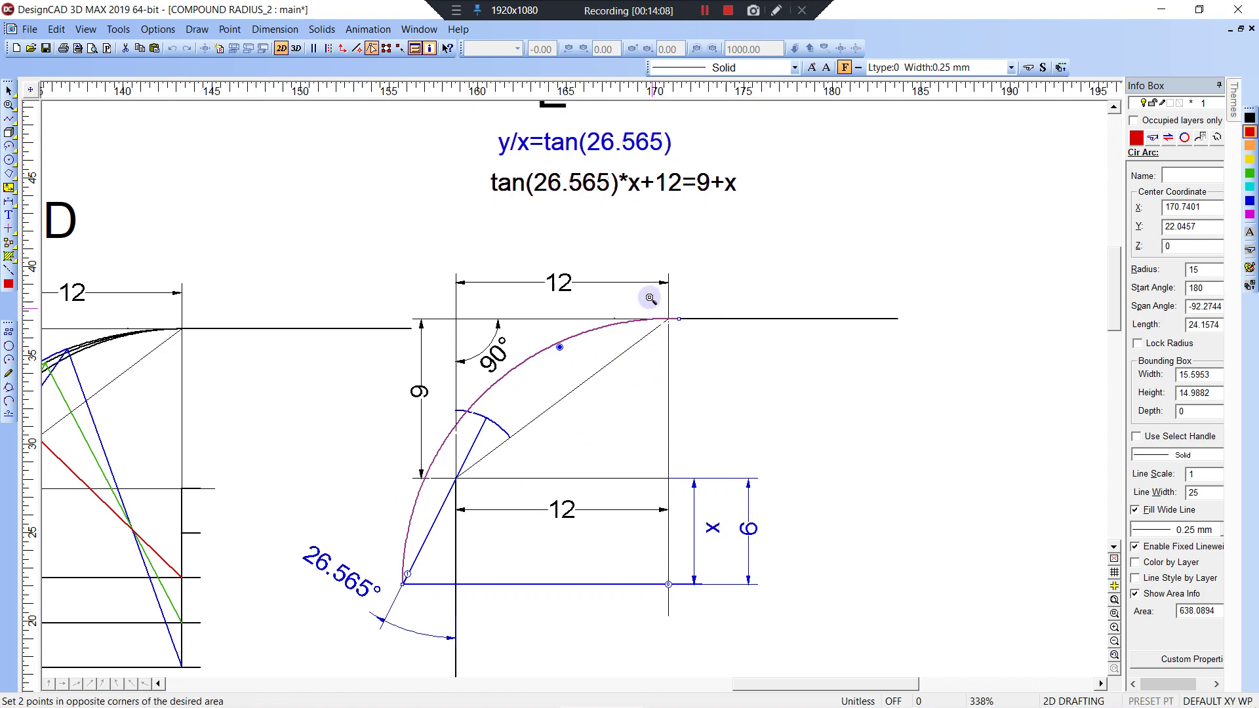
click(650, 298)
click(691, 343)
click(575, 344)
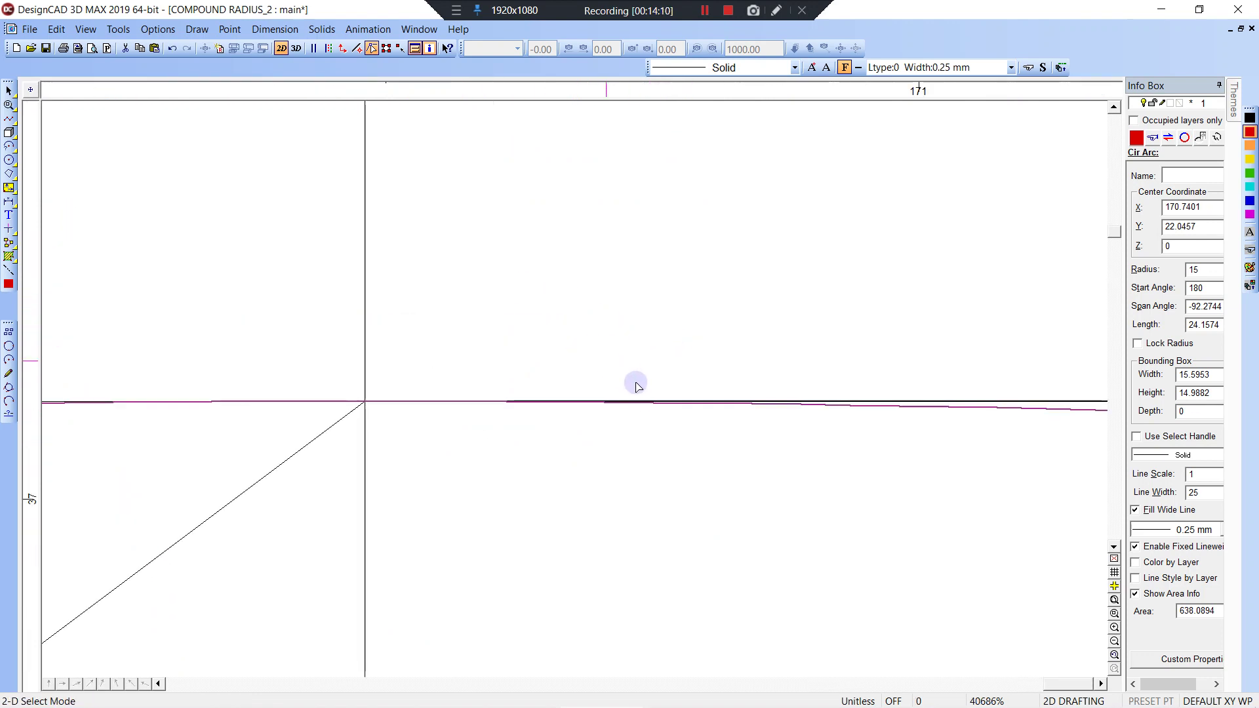
scroll(576, 390, down, 7)
drag(779, 394, 510, 390)
click(523, 404)
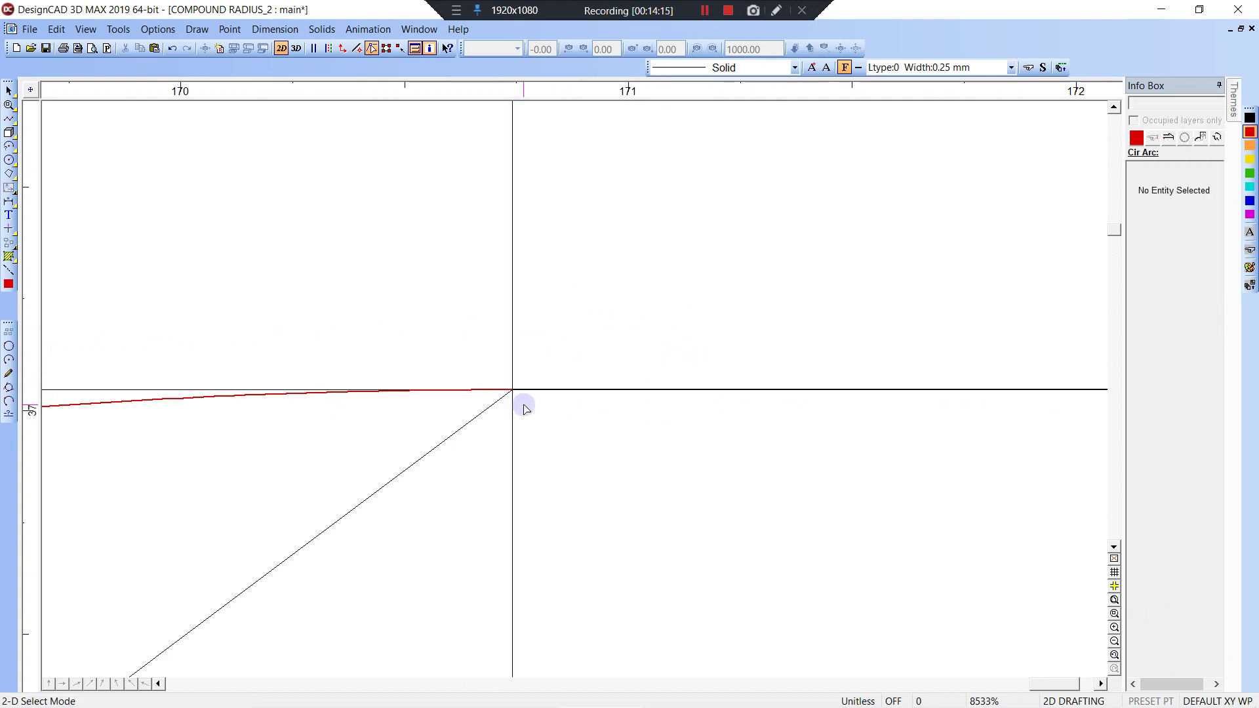
scroll(576, 390, down, 8)
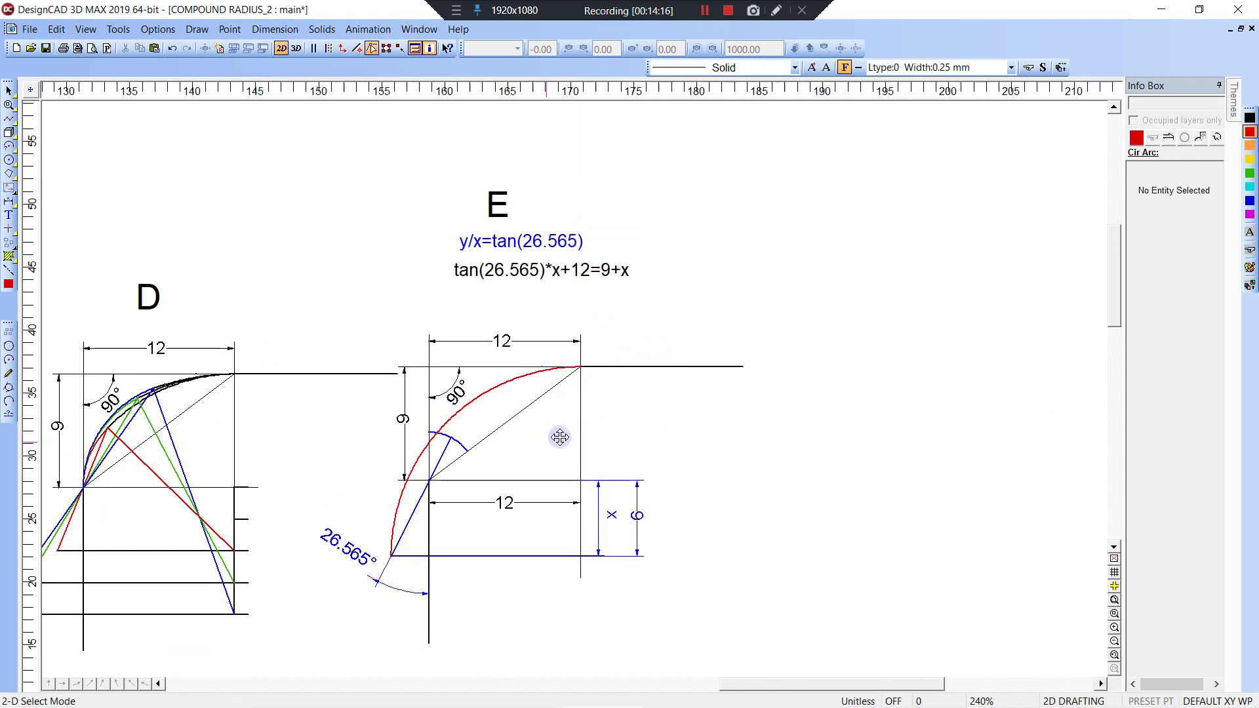
- In figure E, extend the blue line running up through the vertical wall's upper end until it meets the red arc
middle_drag(560, 437, 629, 373)
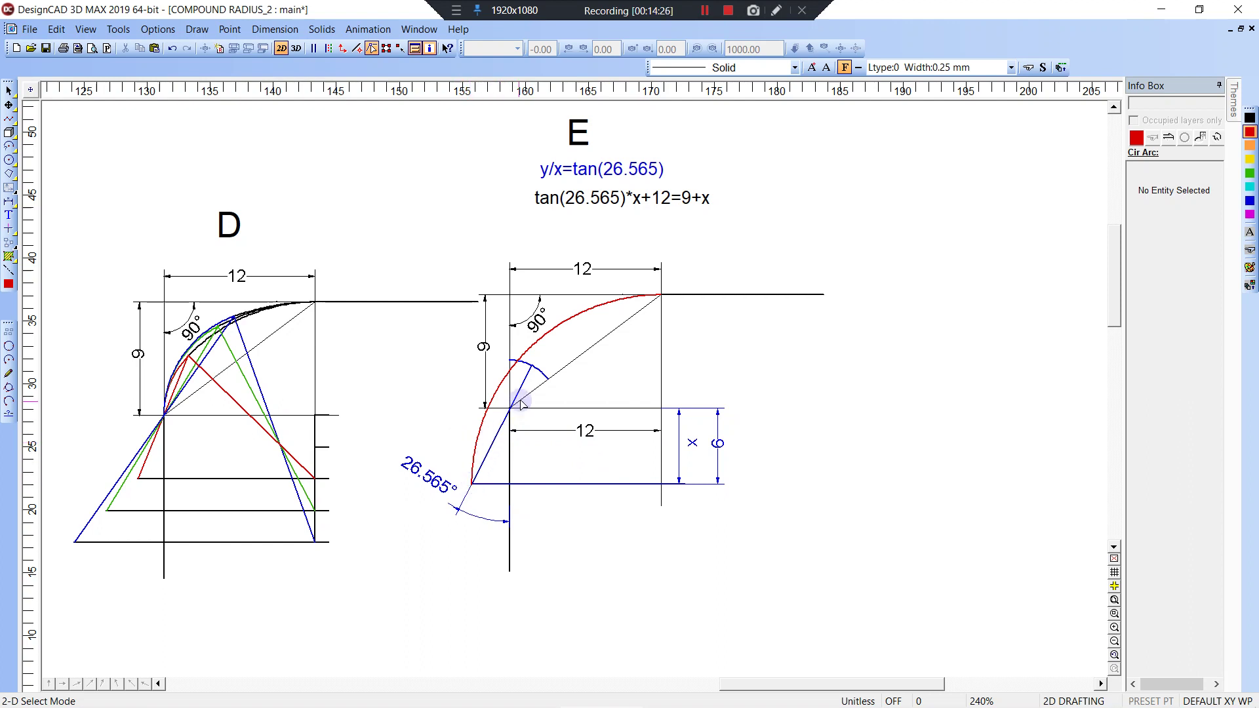
key(t)
click(559, 323)
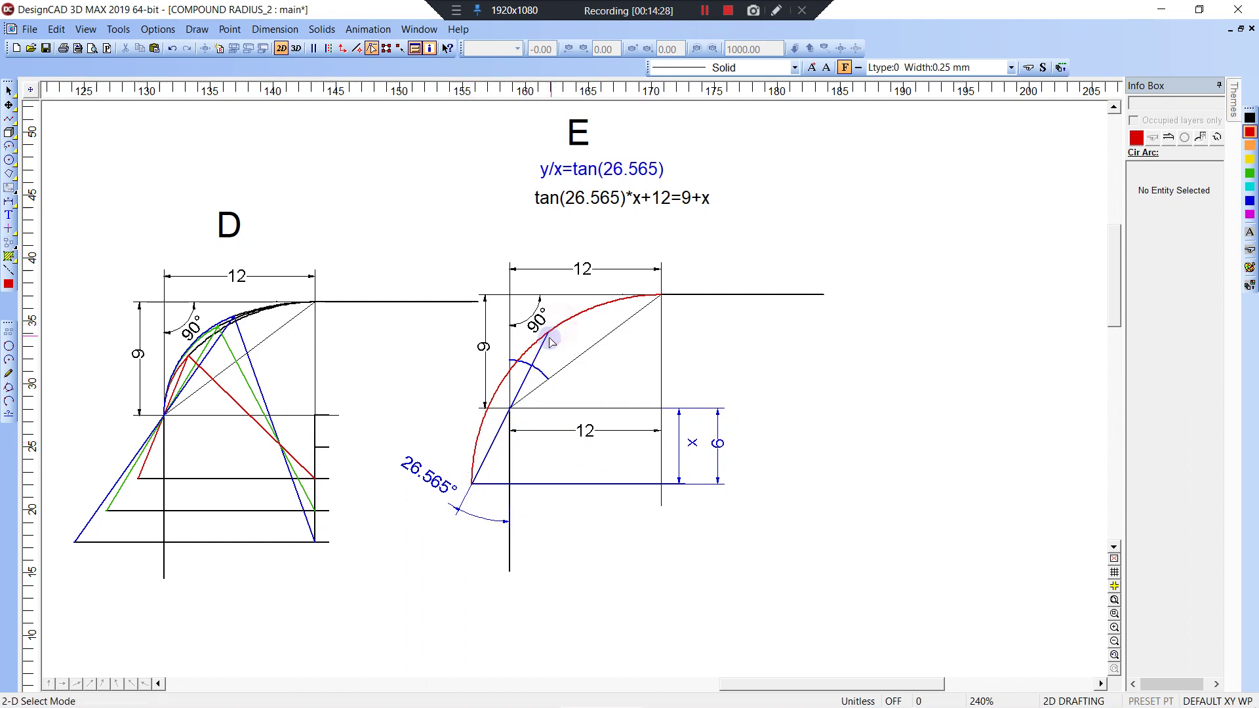
- Draw a red line from the blue line's arc intersection to the large arc's centre, and trim off the red arc's lower part there
key(l)
click(661, 484)
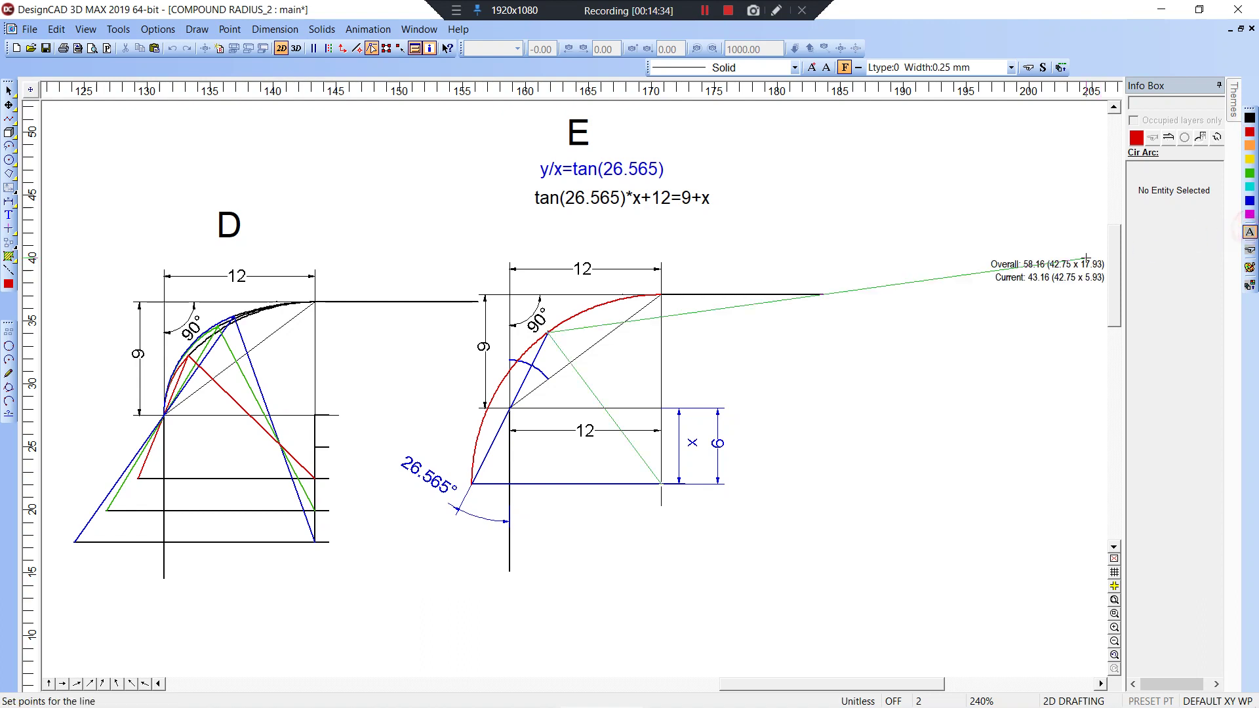
key(Return)
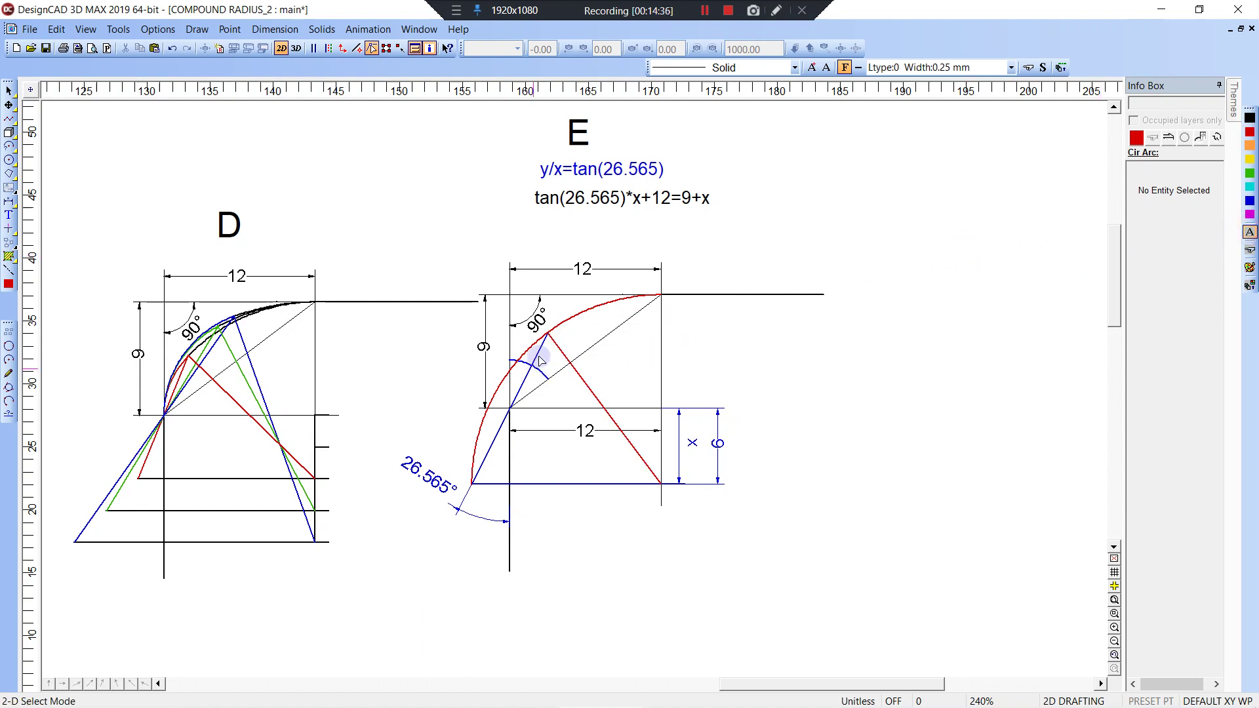
key(t)
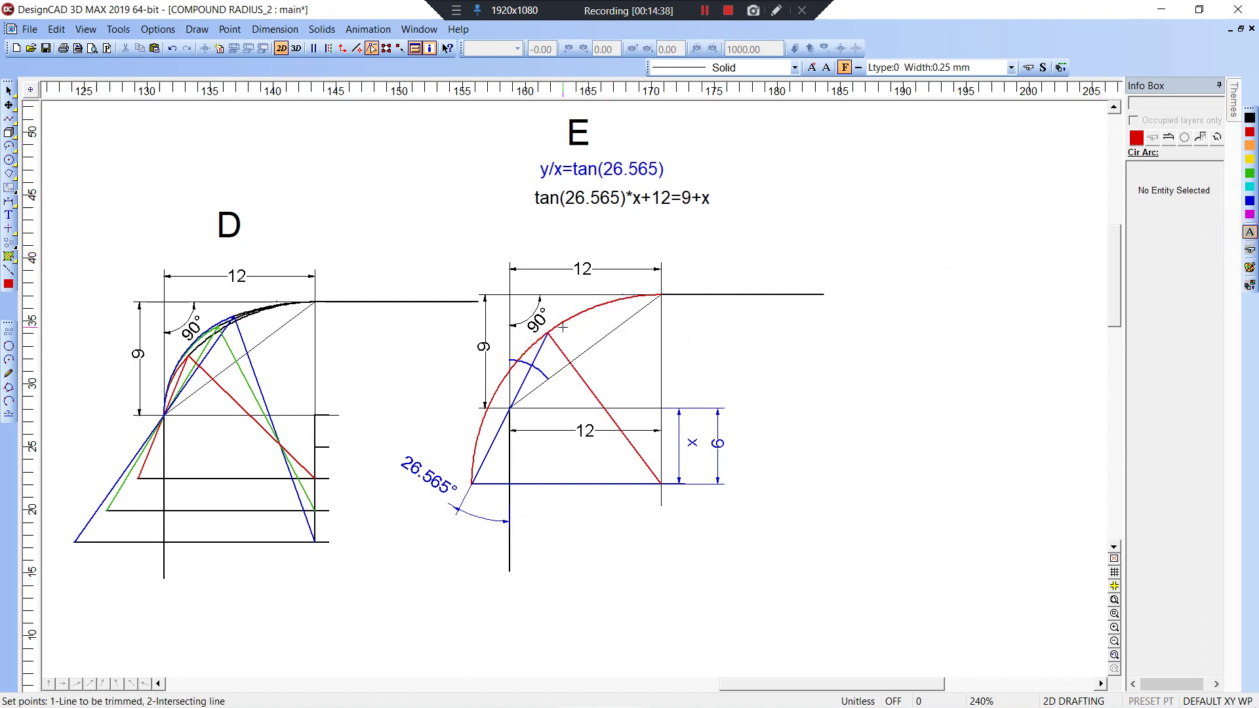
click(559, 348)
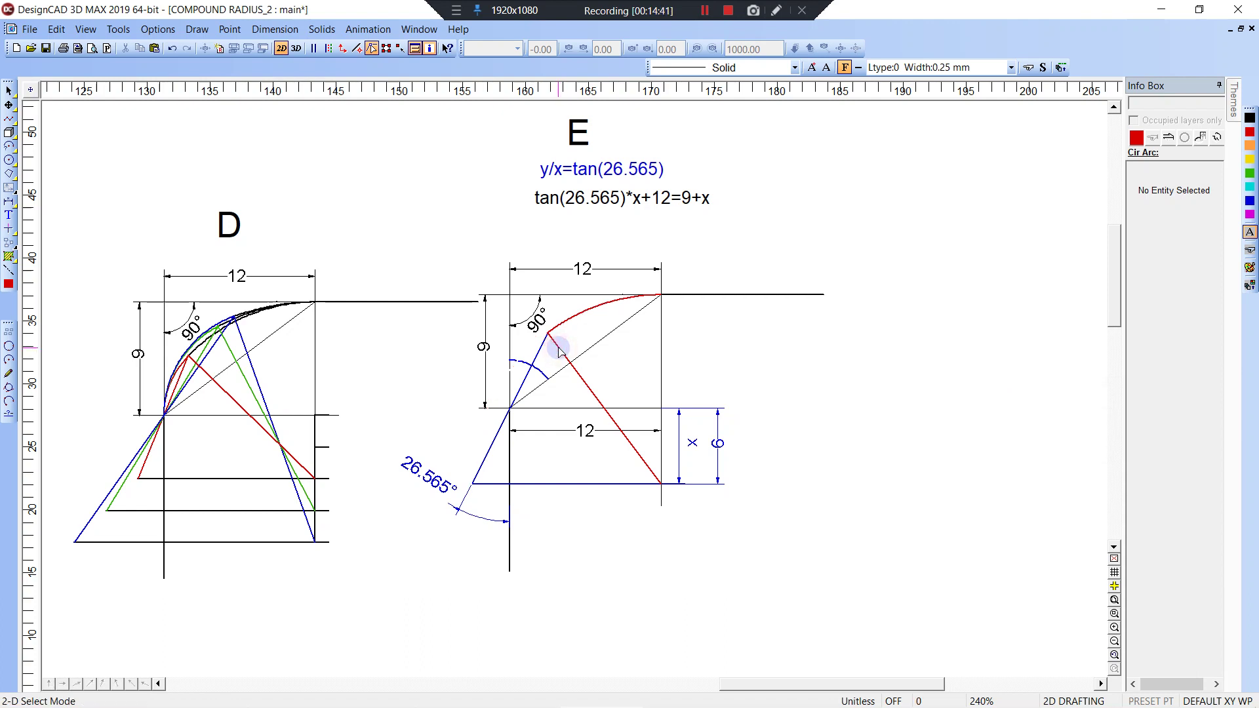
- Draw a blue -90° arc centred where the red line crosses the horizontal line, starting at the trimmed red arc's lower end
key(a)
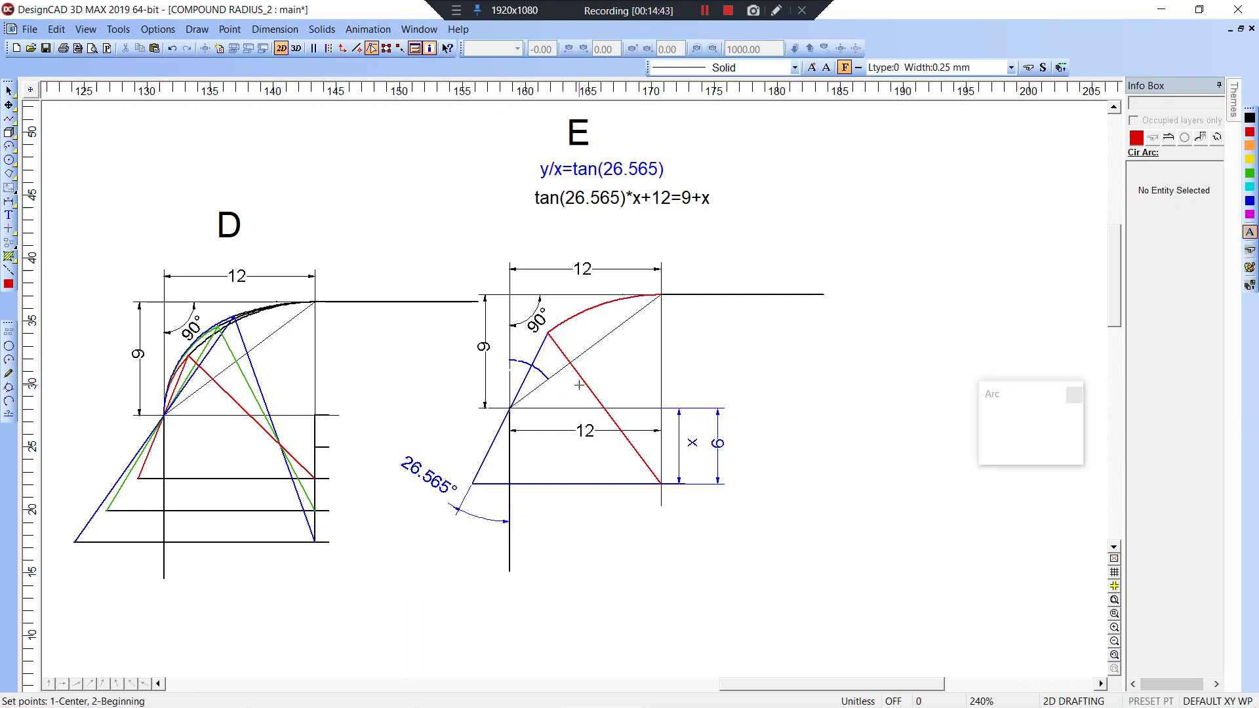
click(1249, 202)
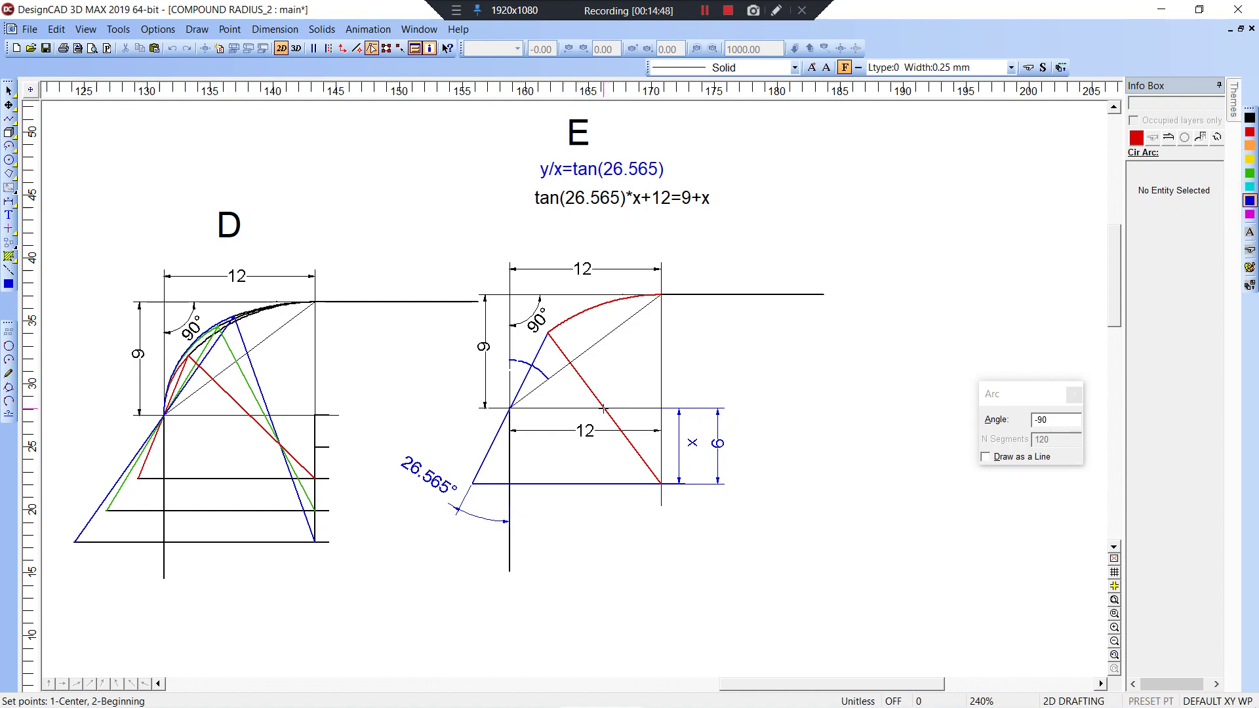
click(604, 410)
click(548, 332)
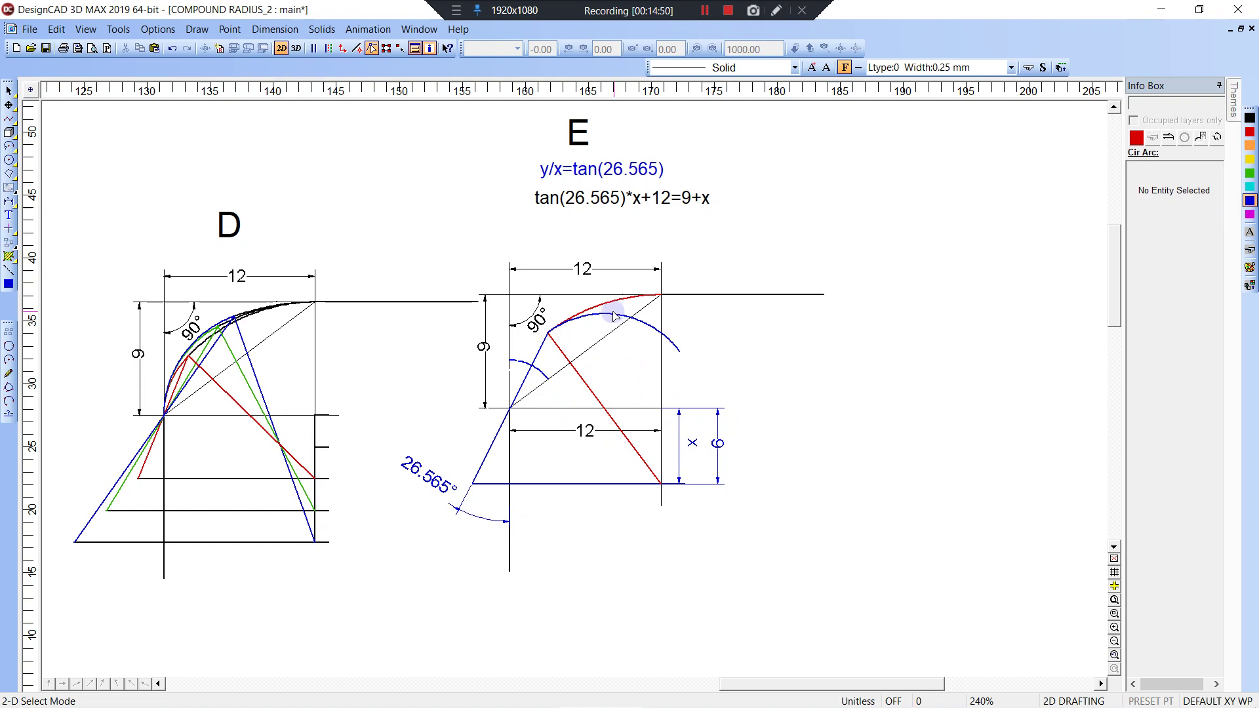
- Extend the blue arc down to the vertical wall's upper end and trim off its excess beyond the junction with the red arc
key(e)
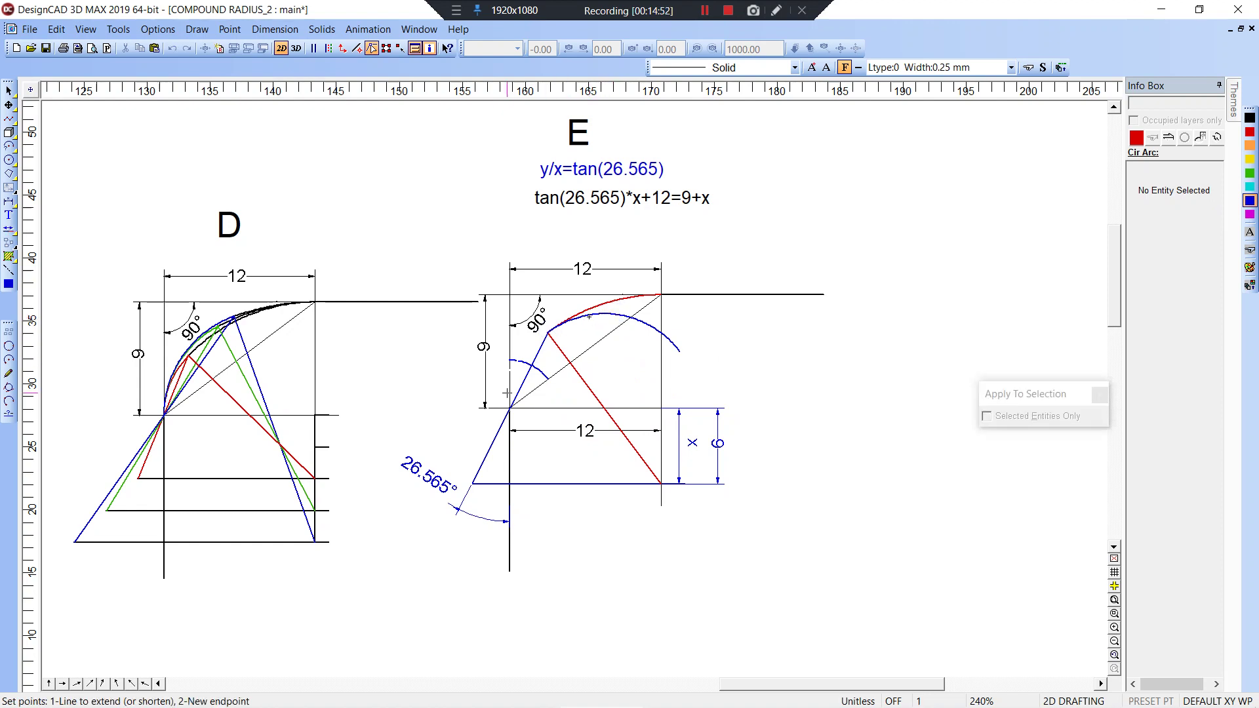
click(512, 409)
key(e)
click(548, 336)
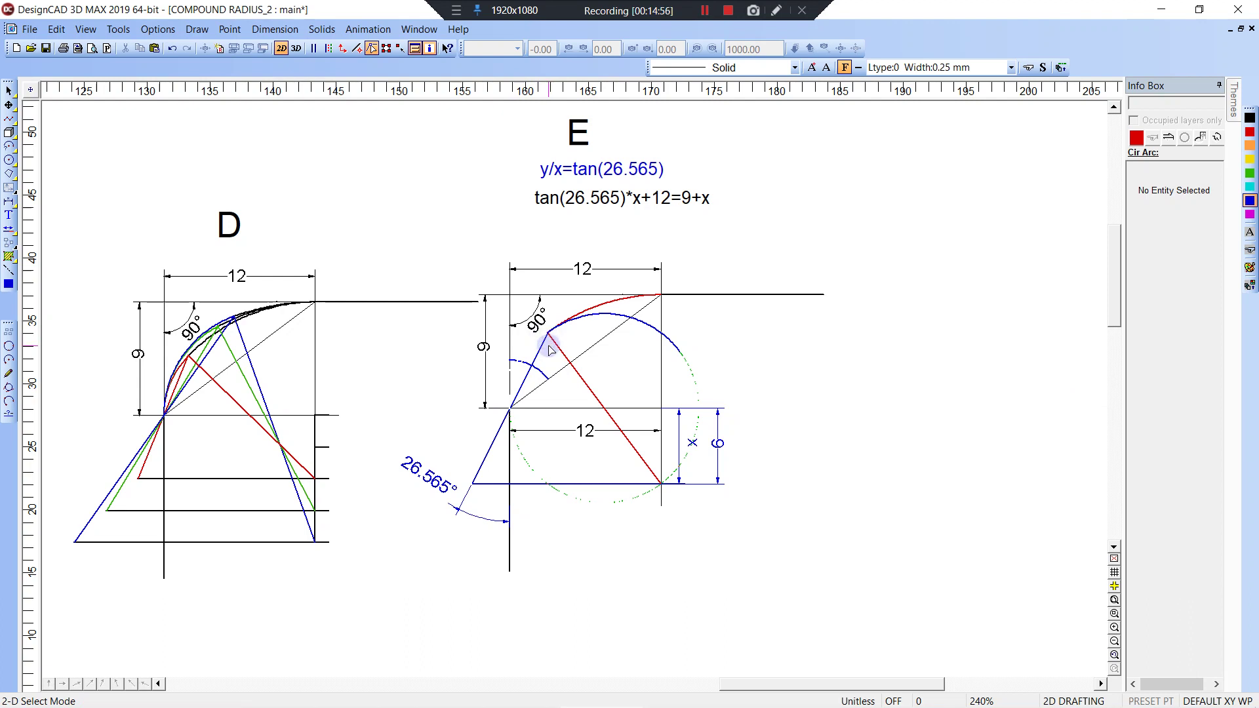
key(t)
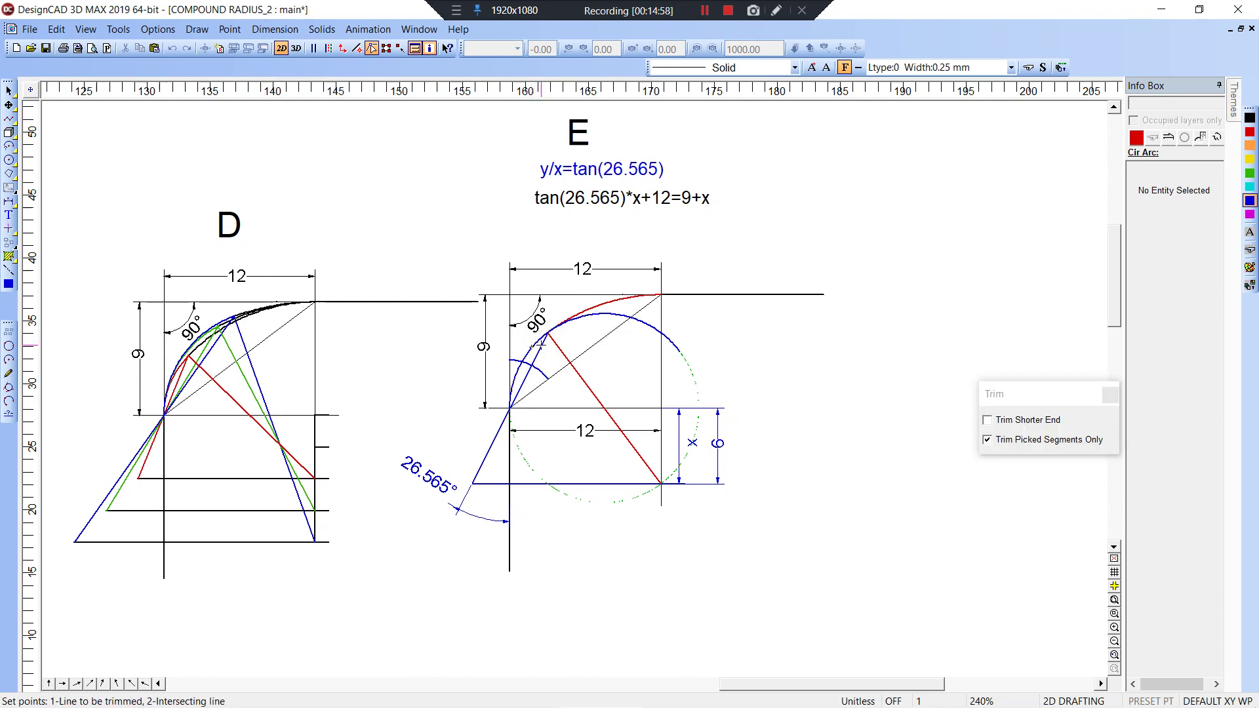
click(555, 343)
key(ctrl+r)
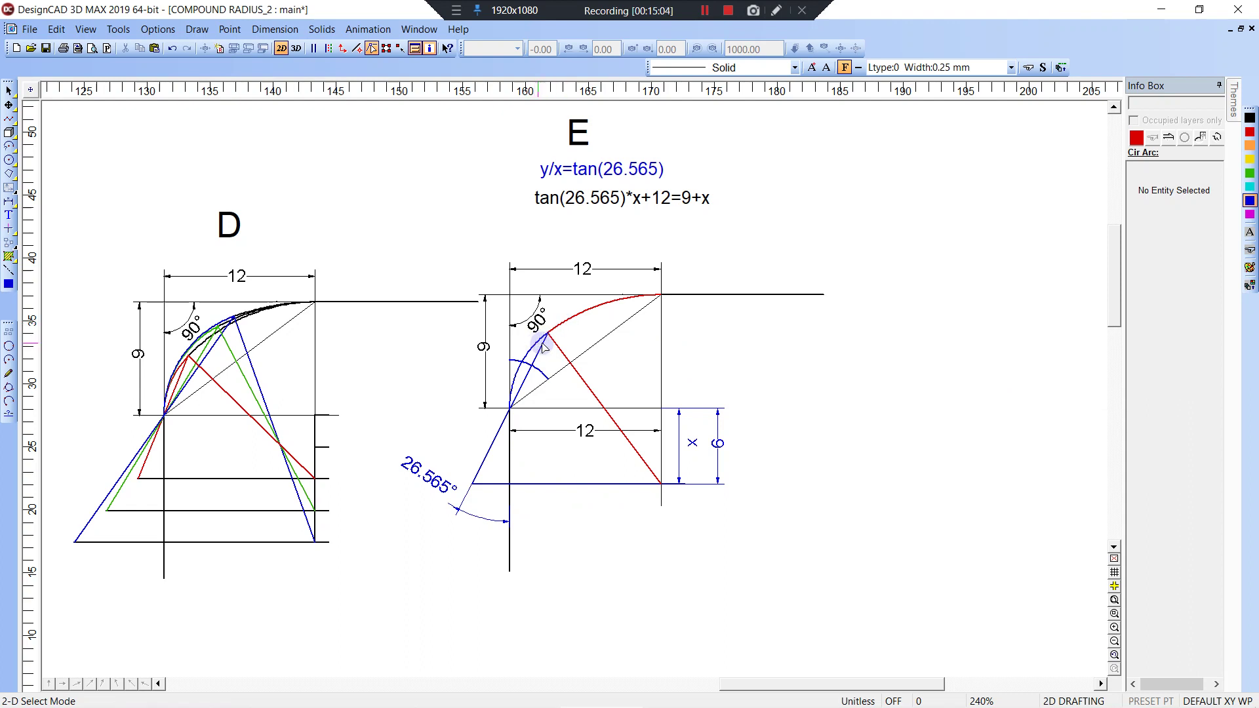
- Draw blue check circles over both radii, using each arc's own centre and radius
key(c)
click(660, 482)
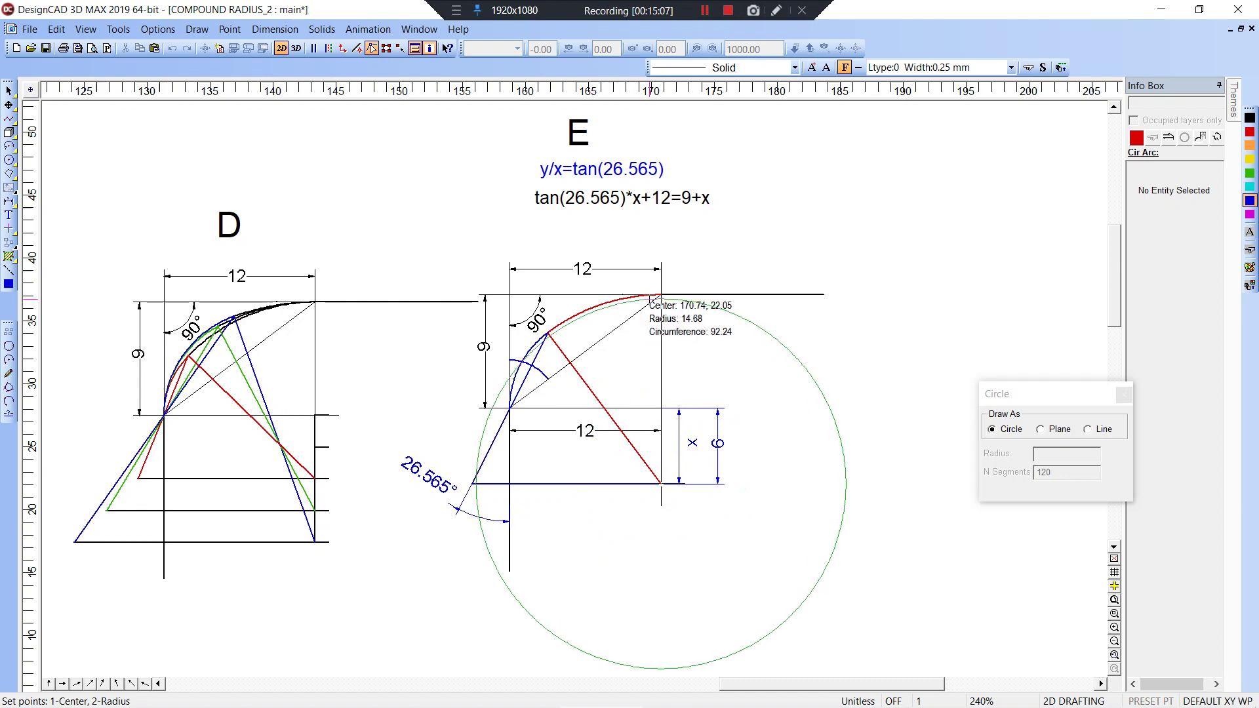
click(661, 296)
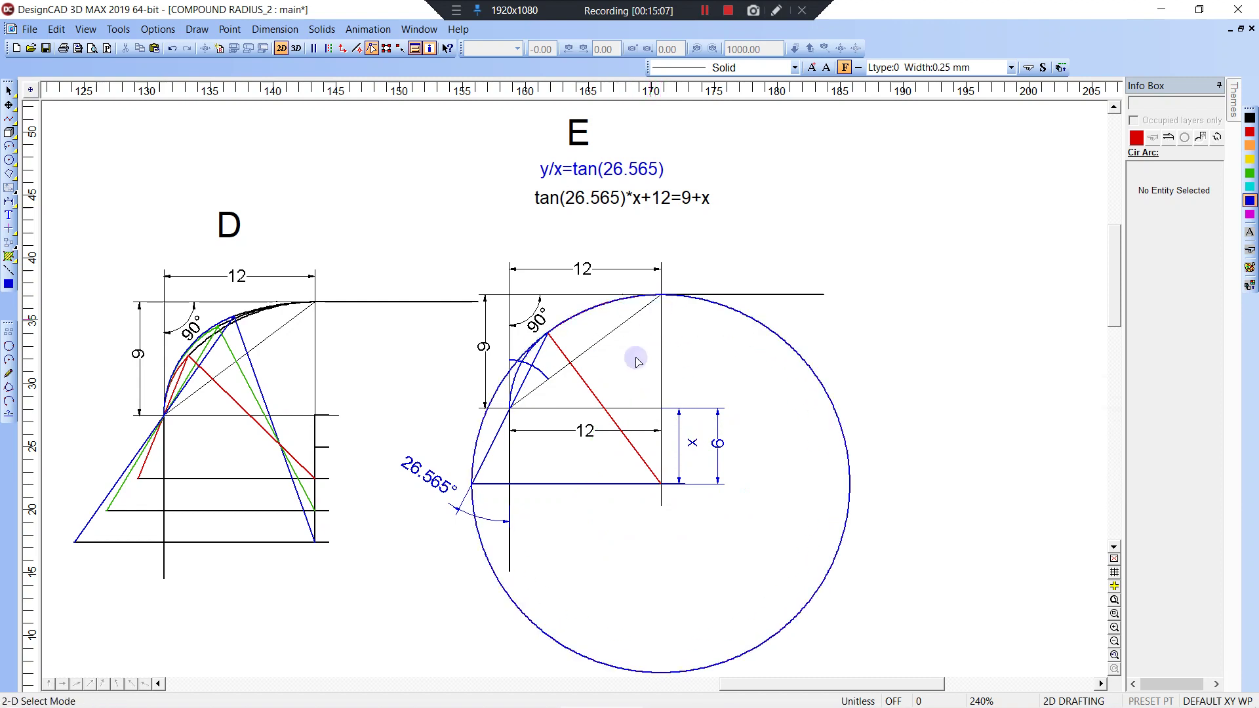
click(547, 333)
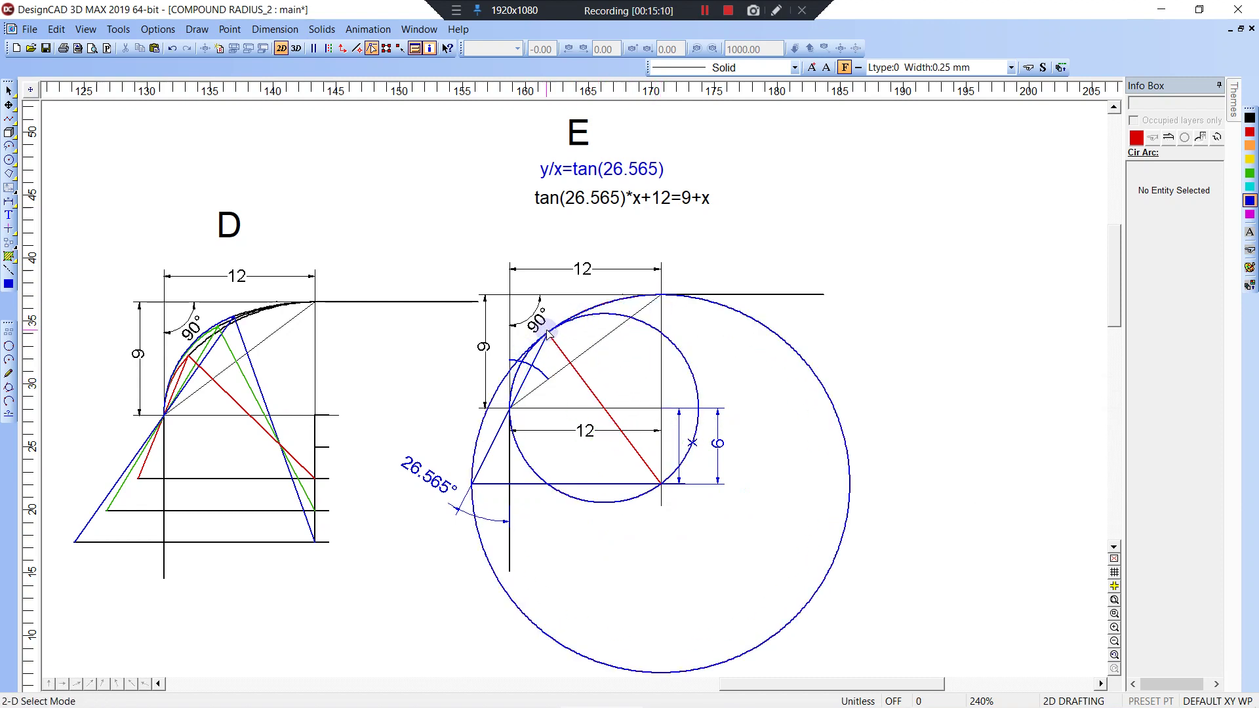
- Examine the meeting point of the two circles at extreme magnification to check whether the curves are tangent
key(w)
drag(540, 319, 560, 346)
key(w)
drag(519, 383, 545, 413)
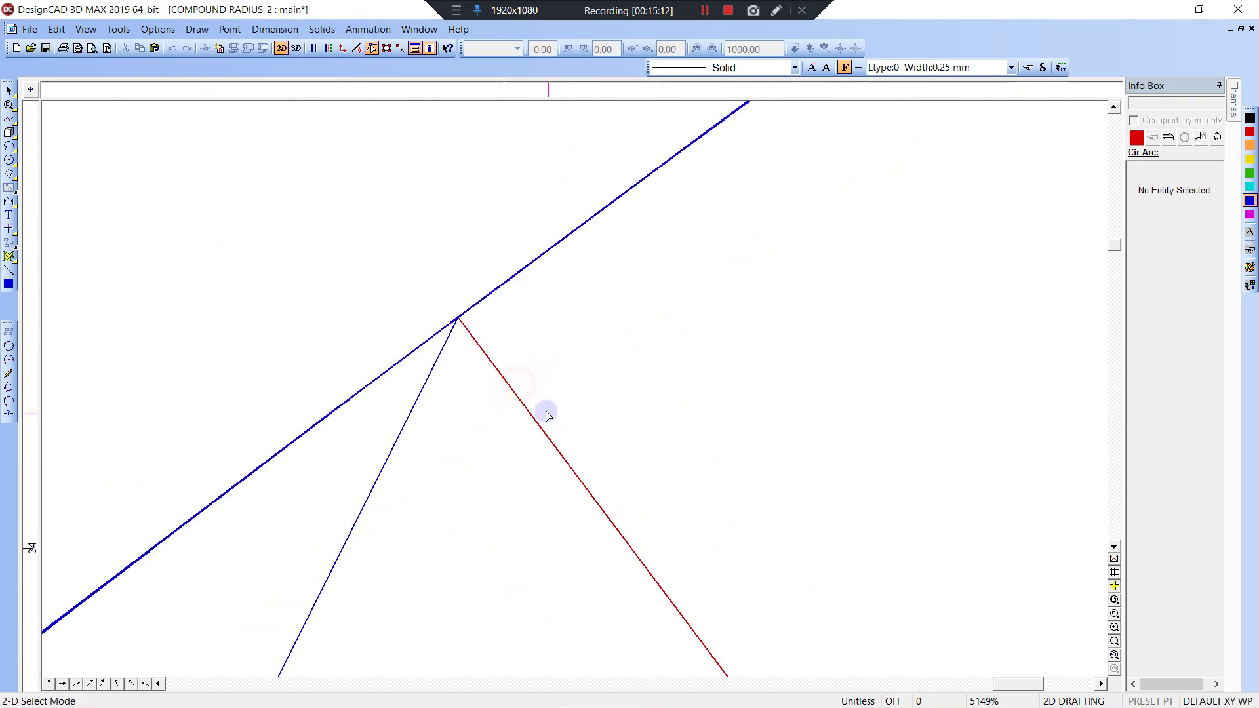
key(z)
drag(451, 310, 461, 329)
key(z)
drag(566, 343, 629, 379)
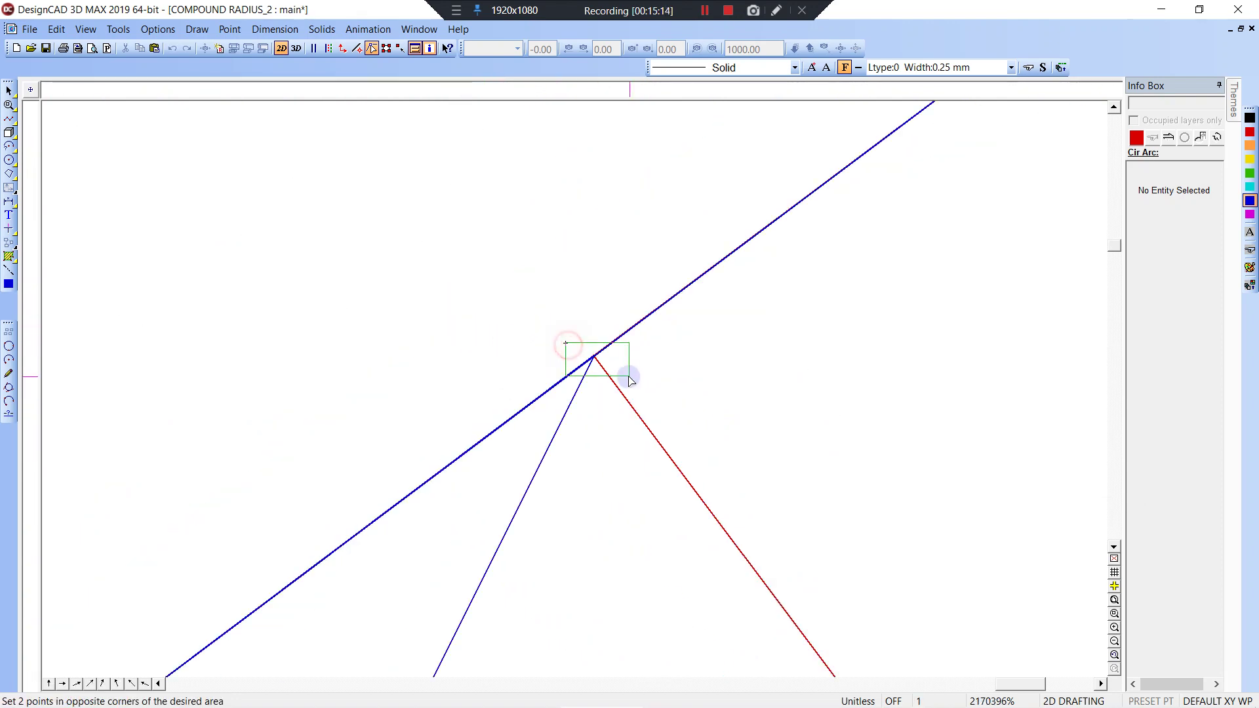
click(629, 379)
- Measure the tiny gap at the curves' meeting point with a FreeForm dimension, using a text precision of +11
key(d)
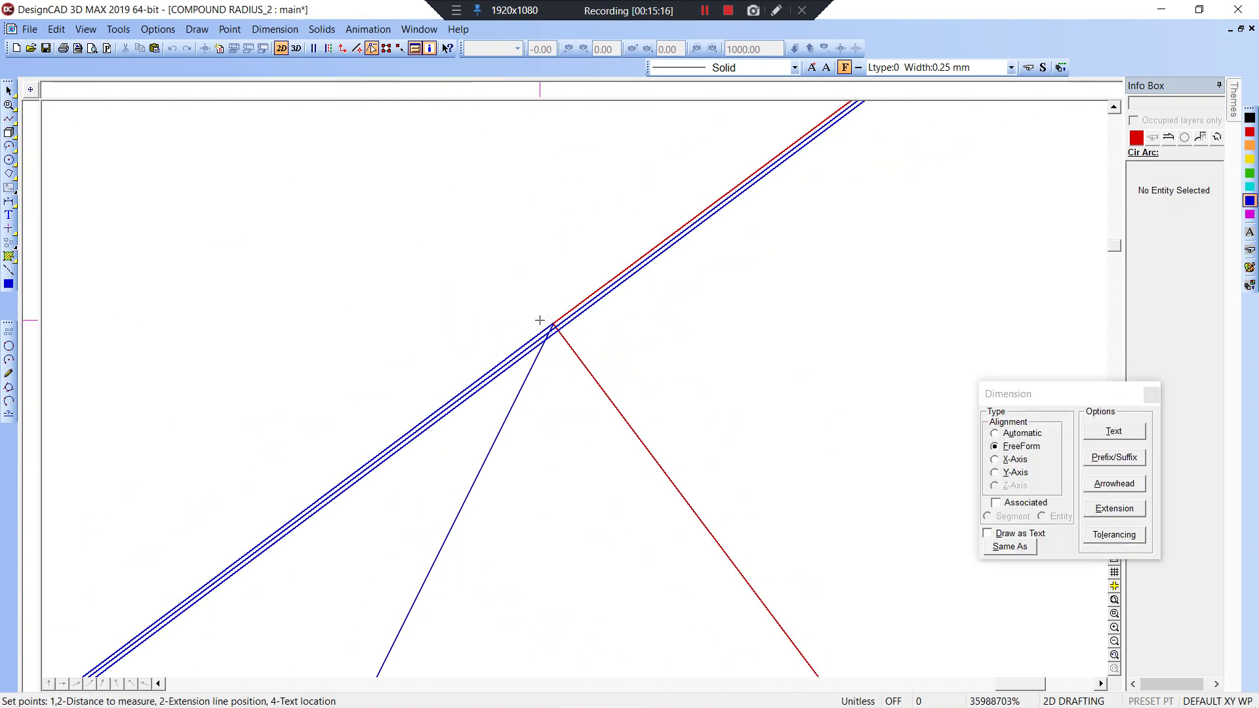
right_click(552, 323)
right_click(559, 331)
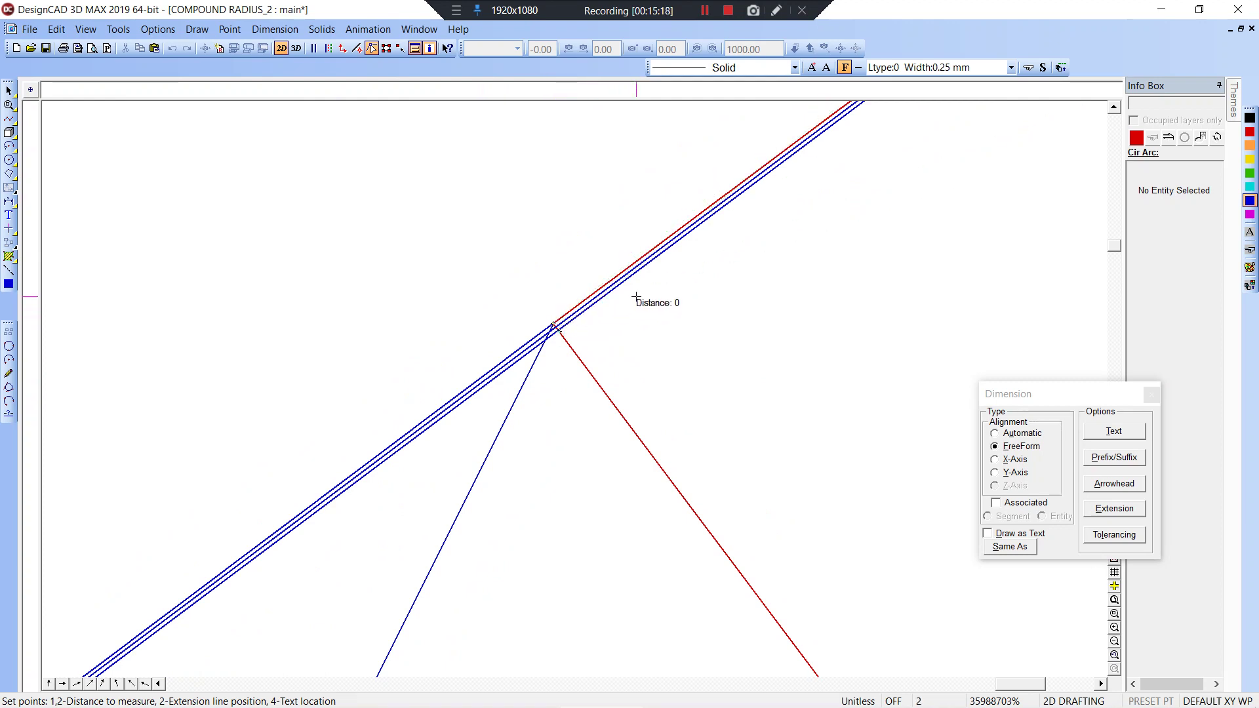
click(1114, 430)
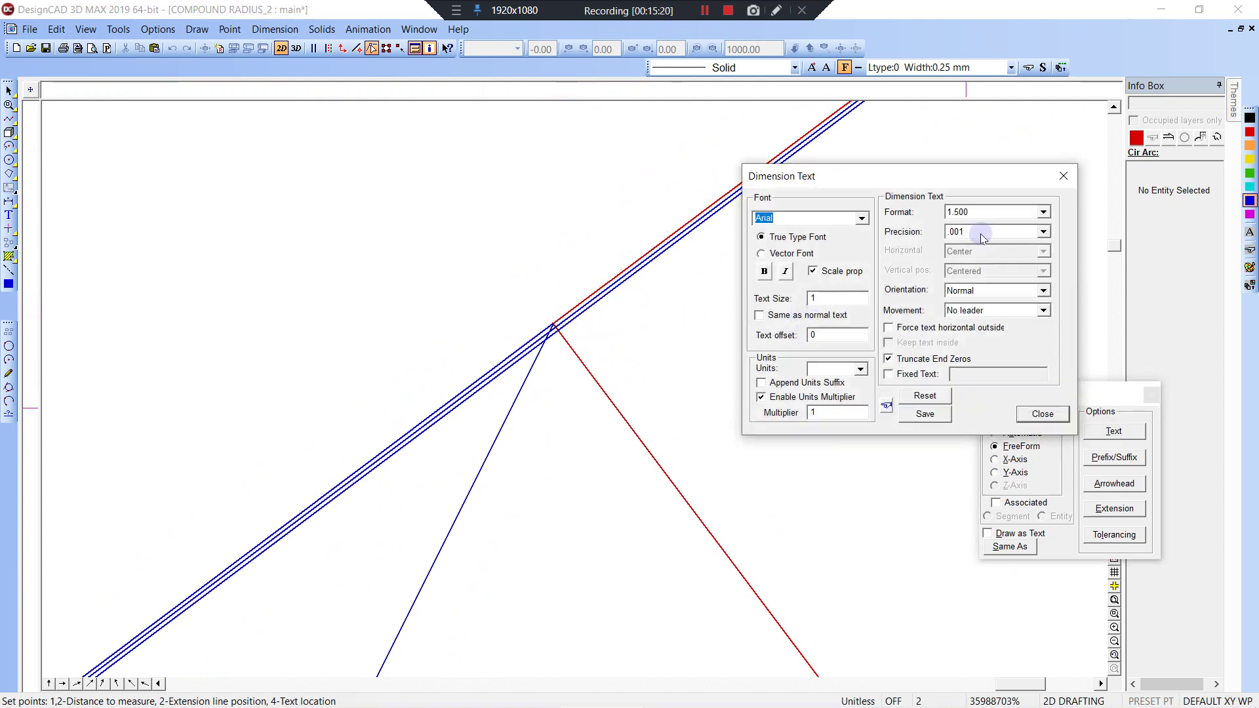
click(1007, 232)
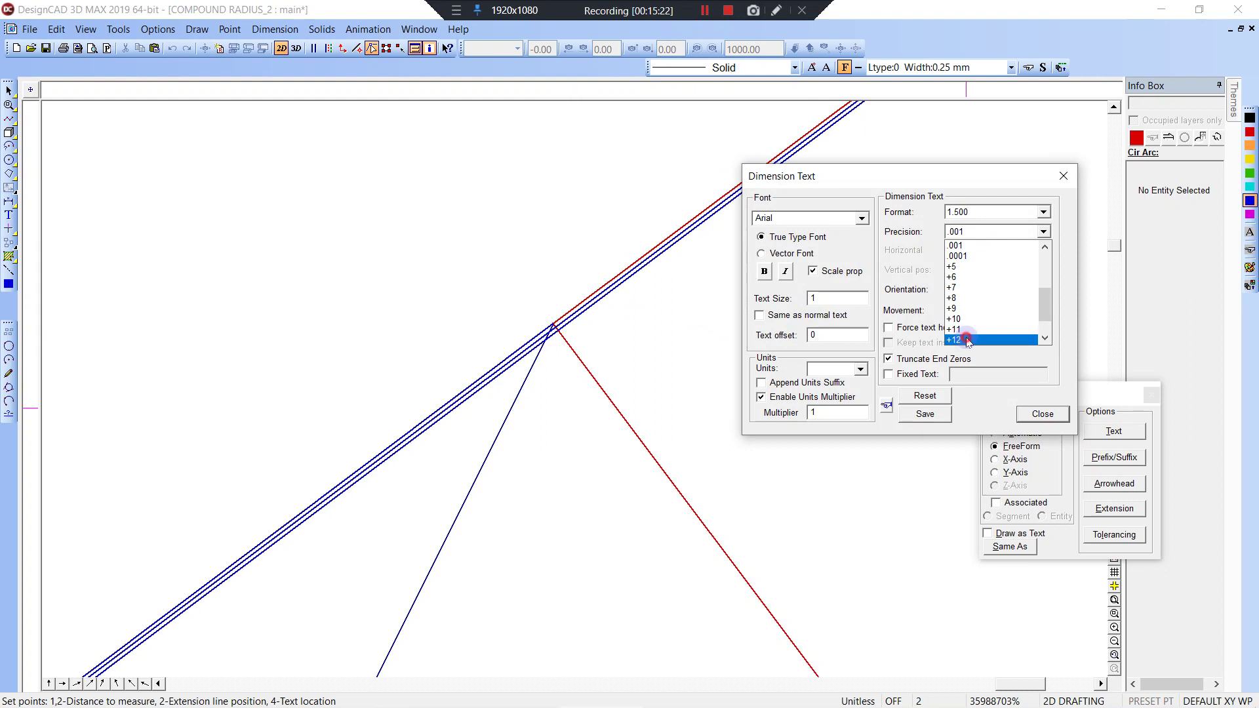
click(968, 334)
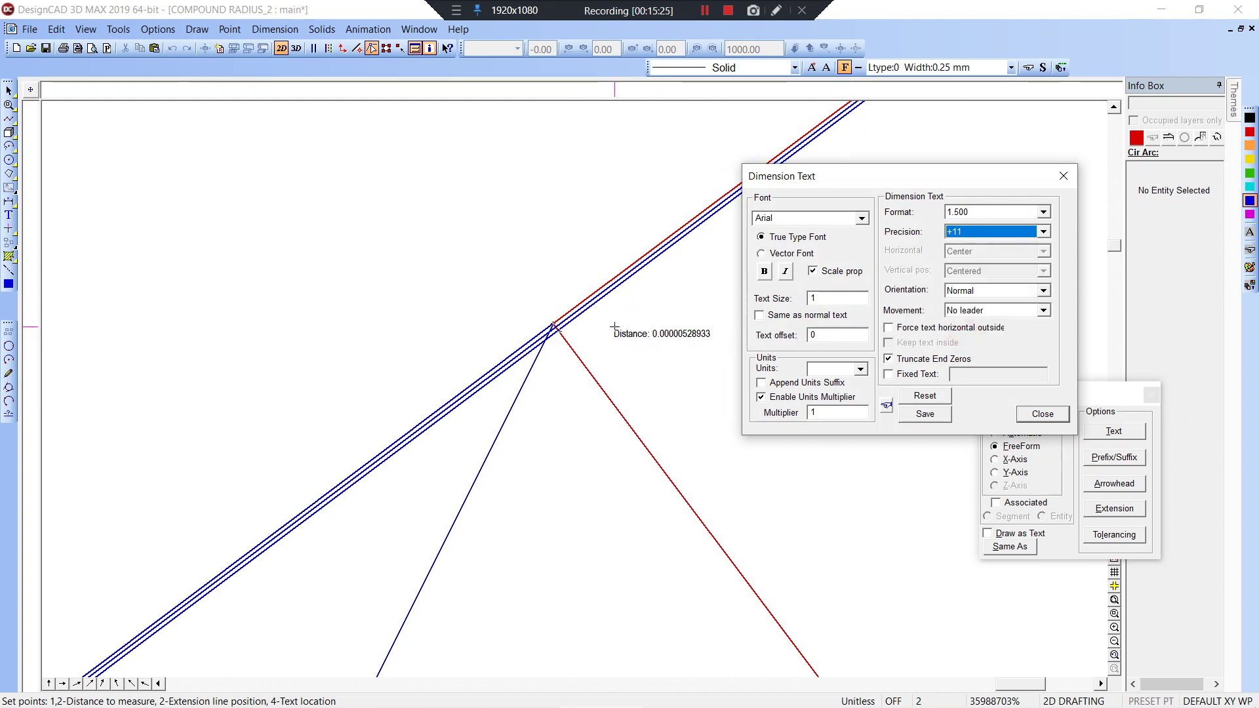
key(Escape)
- Undo the two blue check circles drawn over the compound curve in figure E
scroll(716, 316, down, 2)
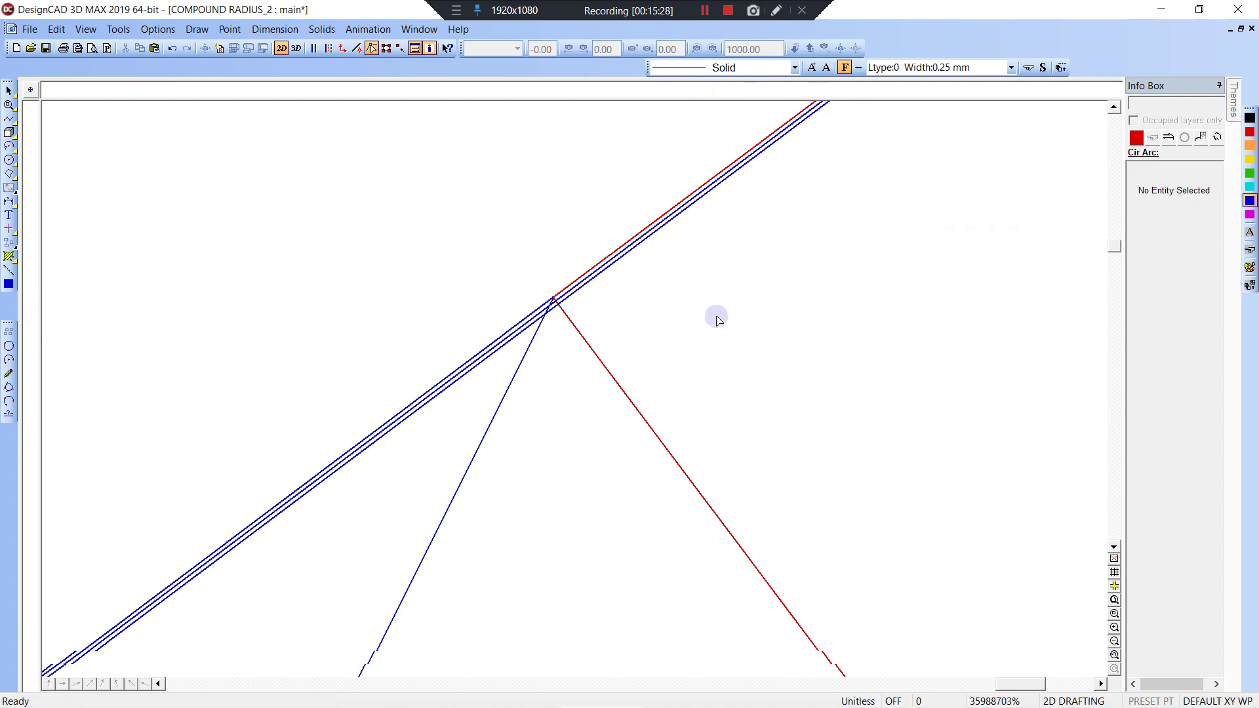
scroll(716, 317, down, 20)
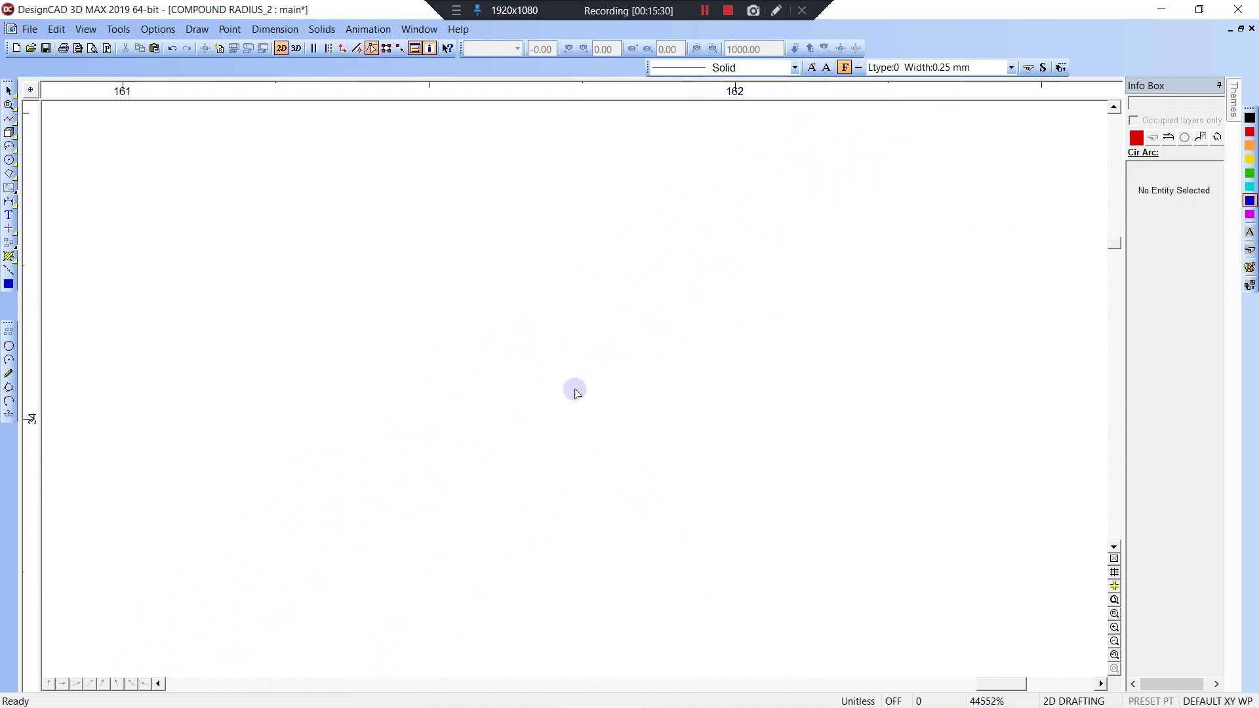
scroll(576, 392, down, 5)
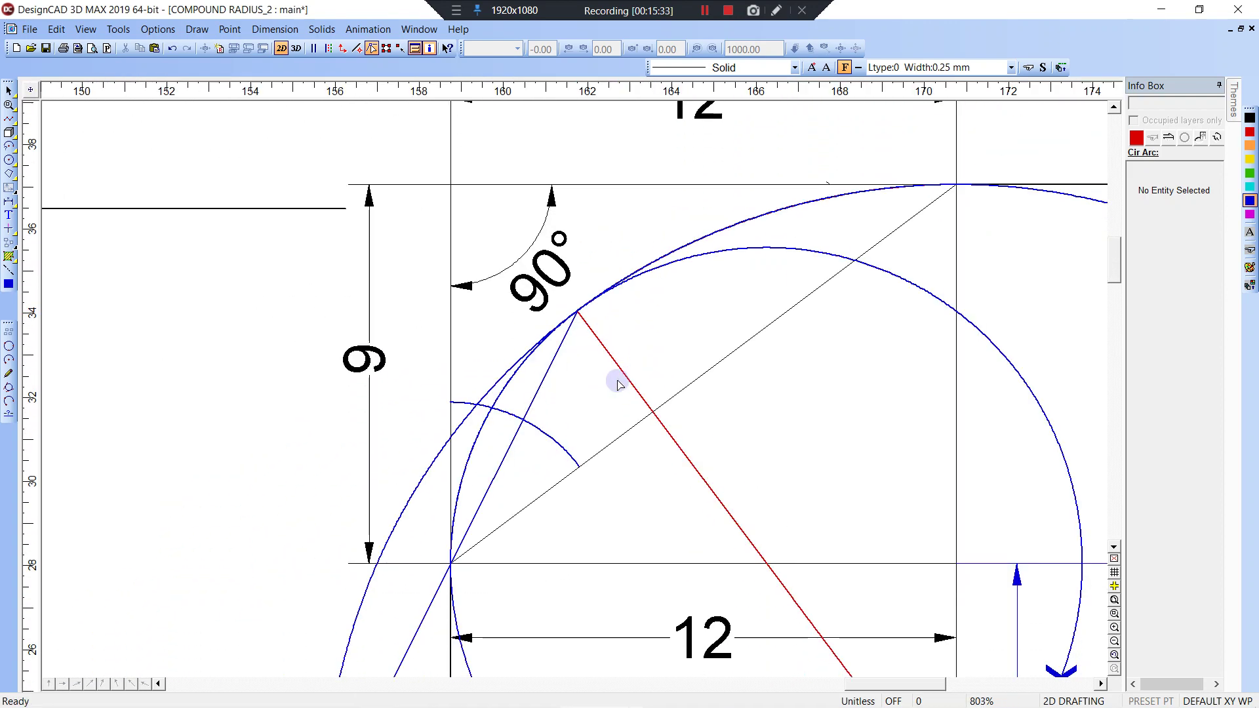
scroll(620, 385, down, 1)
middle_drag(597, 351, 462, 263)
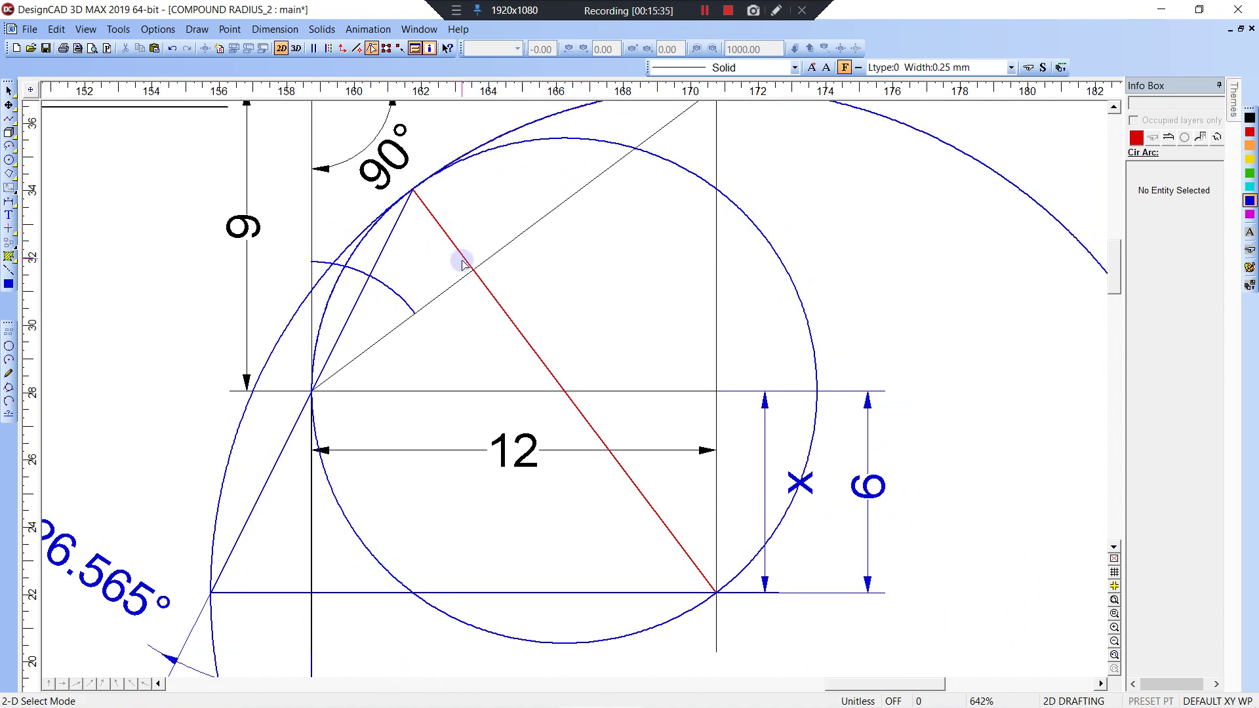
key(ctrl+z)
key(ctrl+z)
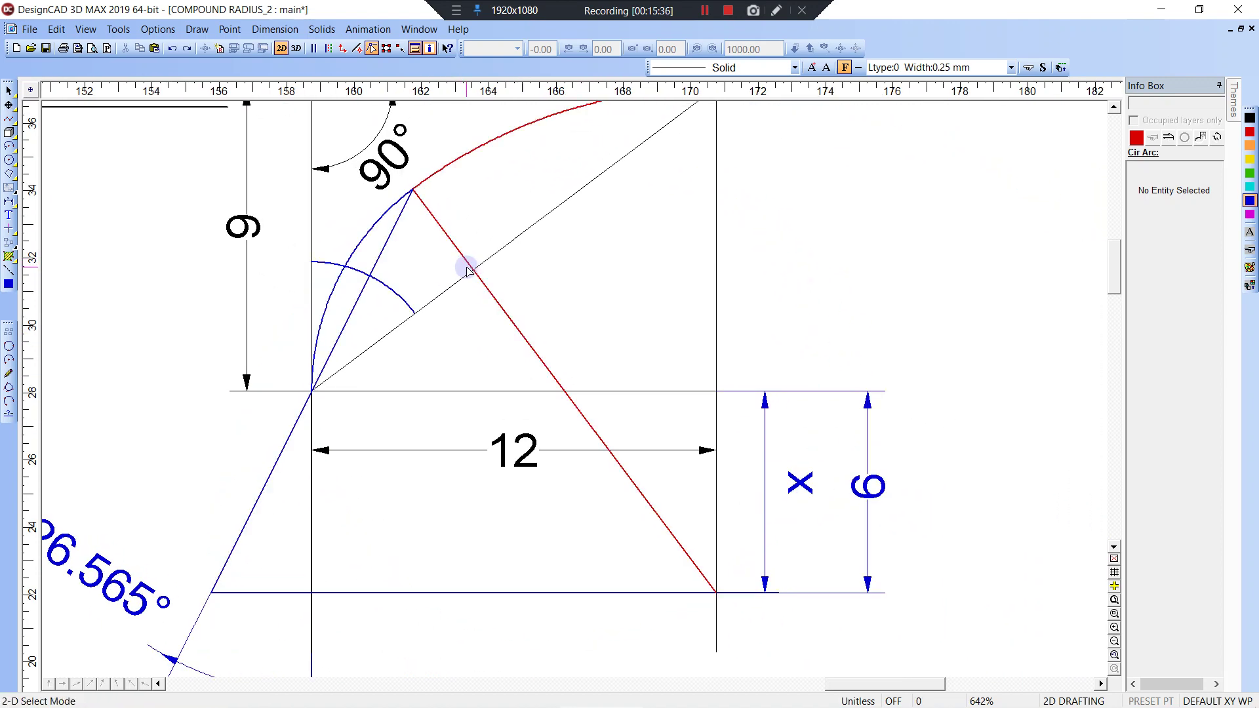
- Delete the small blue angle arc between the vertical line and the diagonal in figure E
click(397, 293)
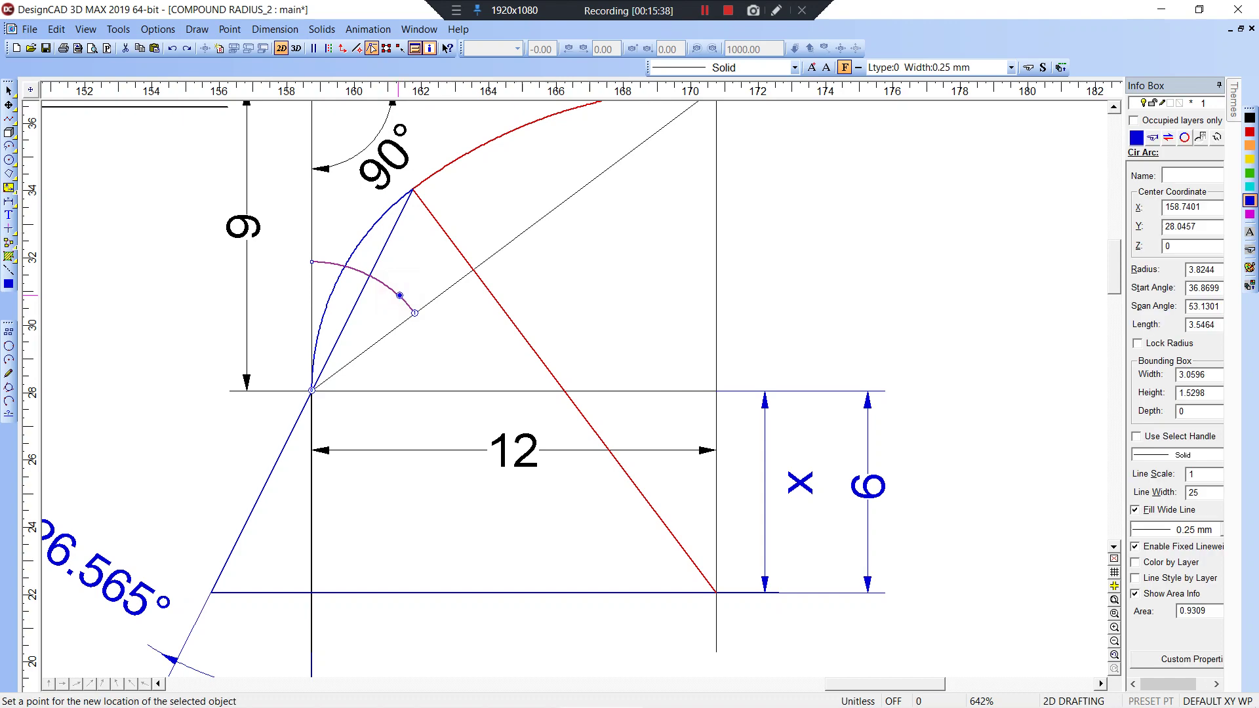
key(Escape)
scroll(597, 406, down, 4)
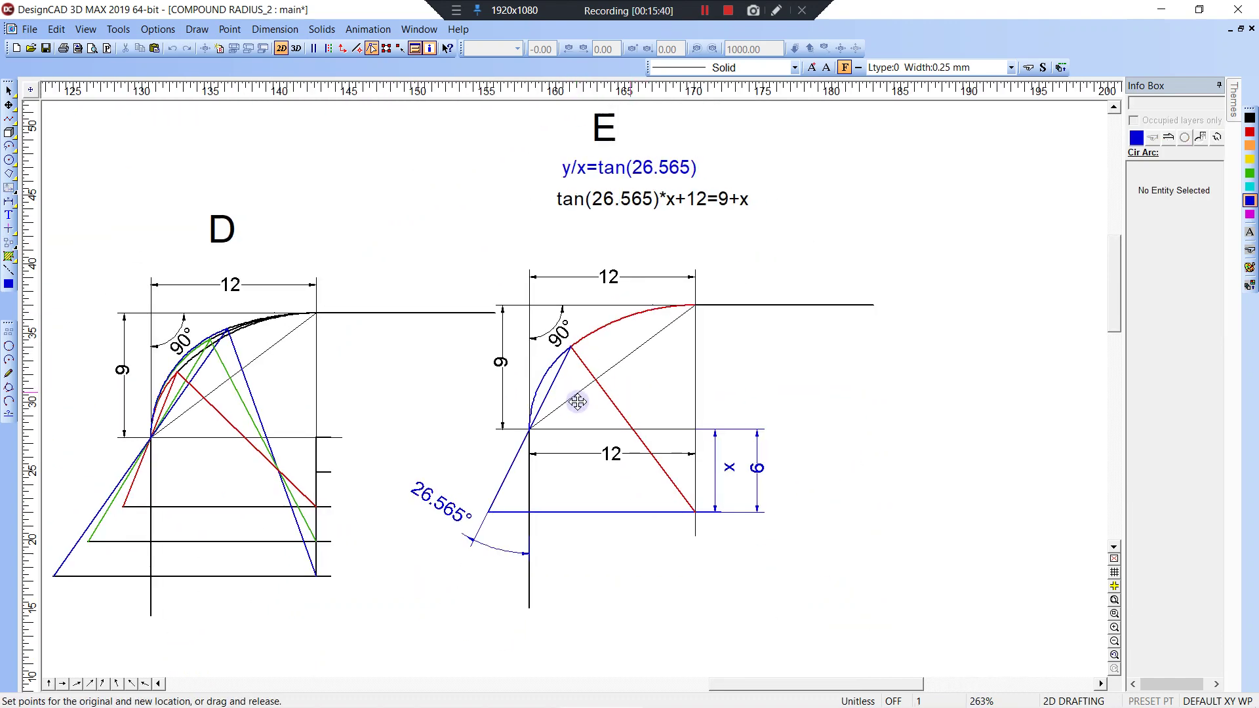
- Examine the slanted compound-radius construction with the 12.617 and 14.906 dimensions and its overlaid blue, orange and red solutions
click(578, 402)
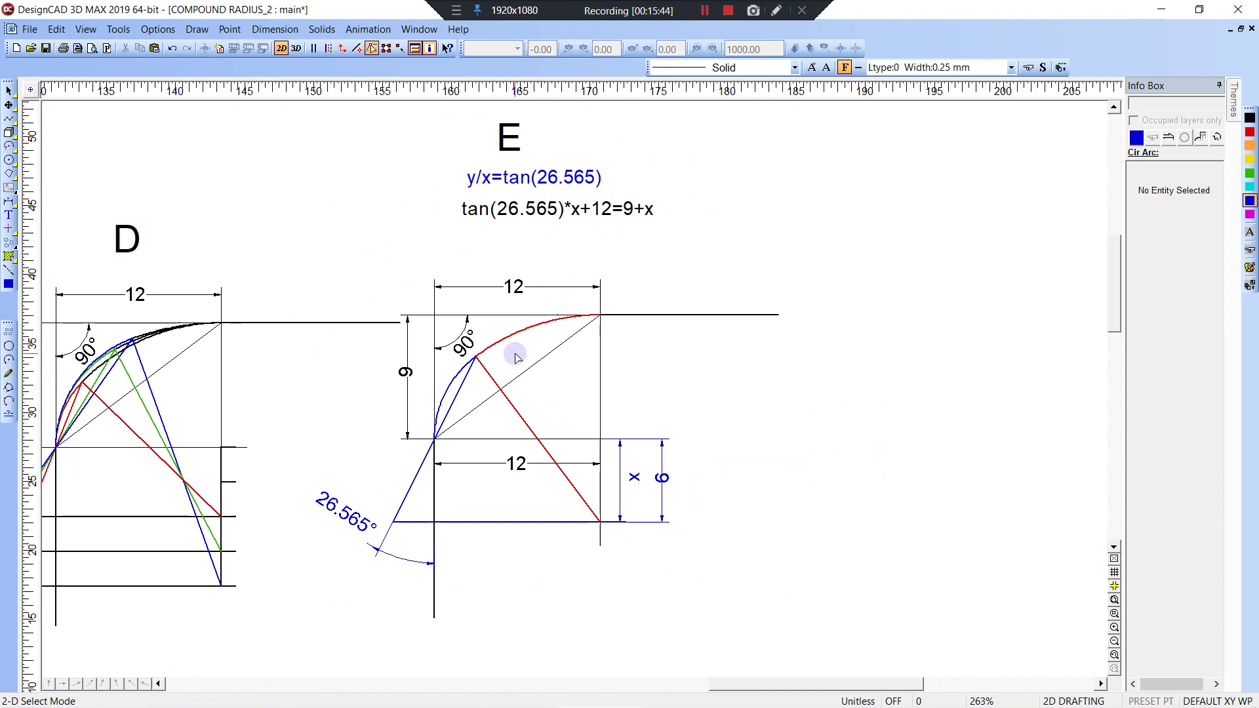
scroll(652, 326, down, 3)
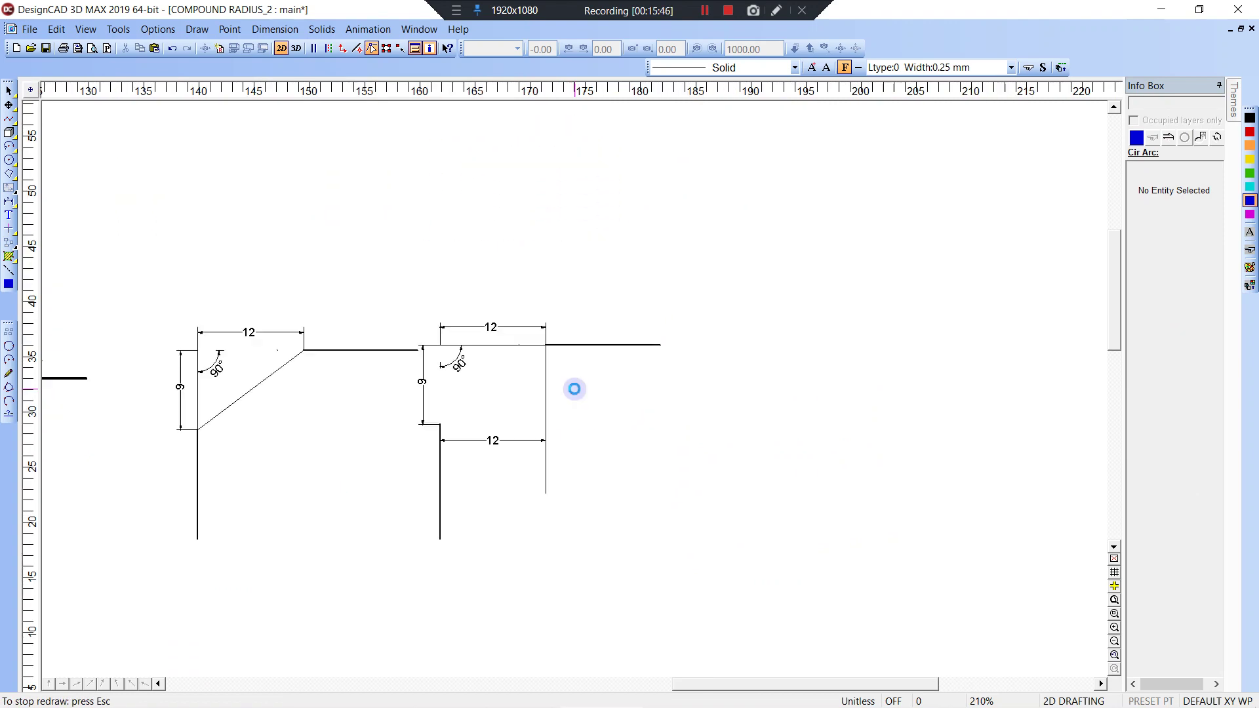
scroll(496, 408, down, 1)
middle_drag(400, 397, 812, 320)
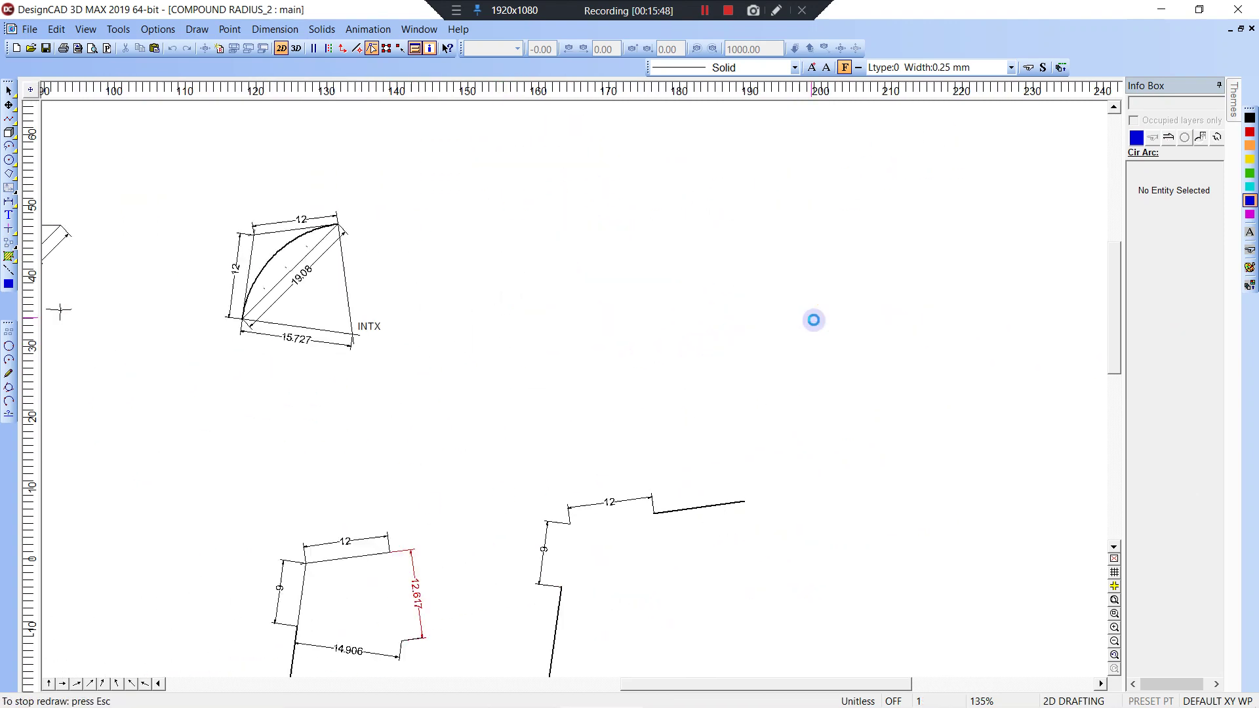
middle_drag(532, 431, 829, 303)
mouse_move(533, 358)
middle_down()
mouse_move(632, 318)
mouse_move(393, 323)
middle_up()
middle_drag(465, 380, 441, 303)
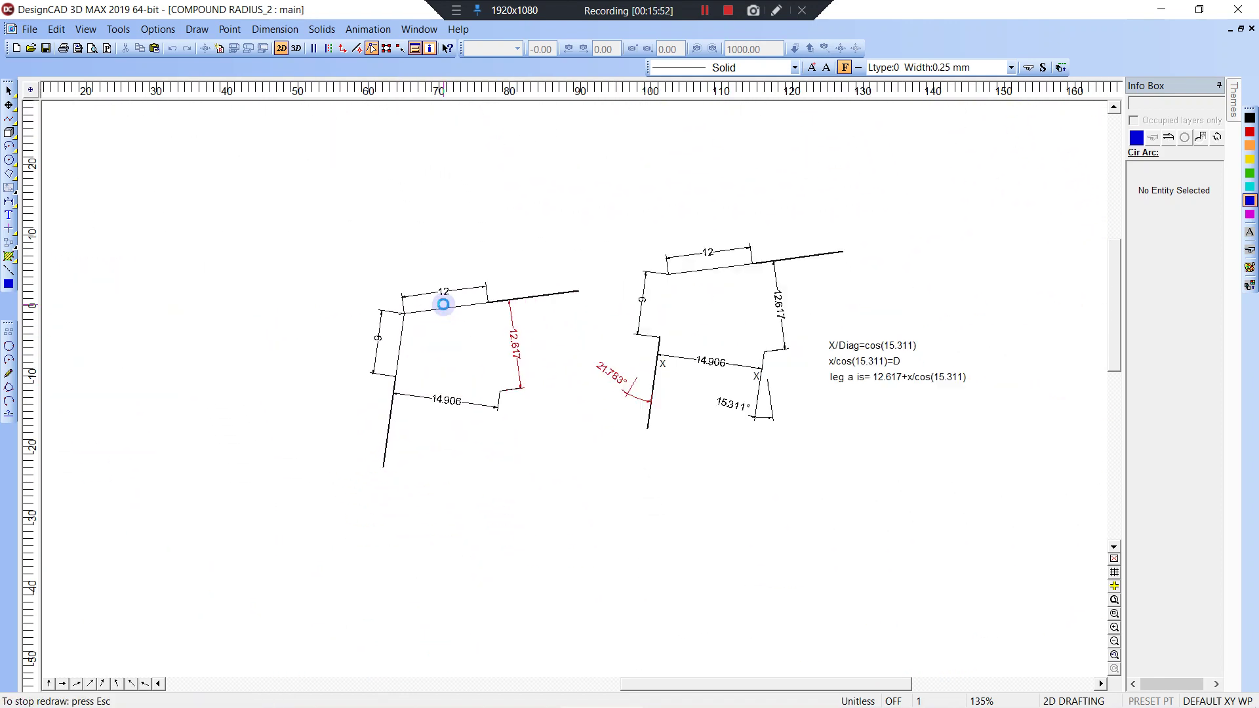
key(w)
click(332, 262)
click(592, 525)
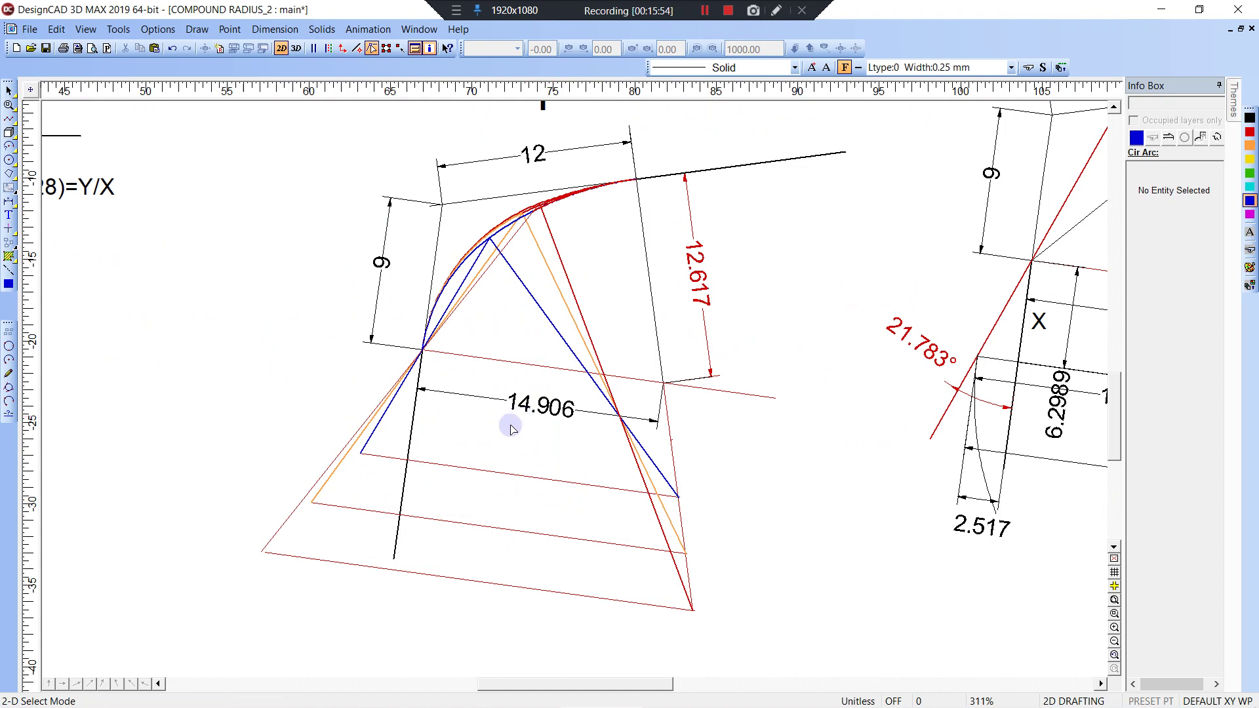
- Delete the overlaid blue, orange and red arcs and their parallel and diagonal construction lines, keeping the walls, offset lines and dimensions
drag(513, 441, 492, 604)
key(Delete)
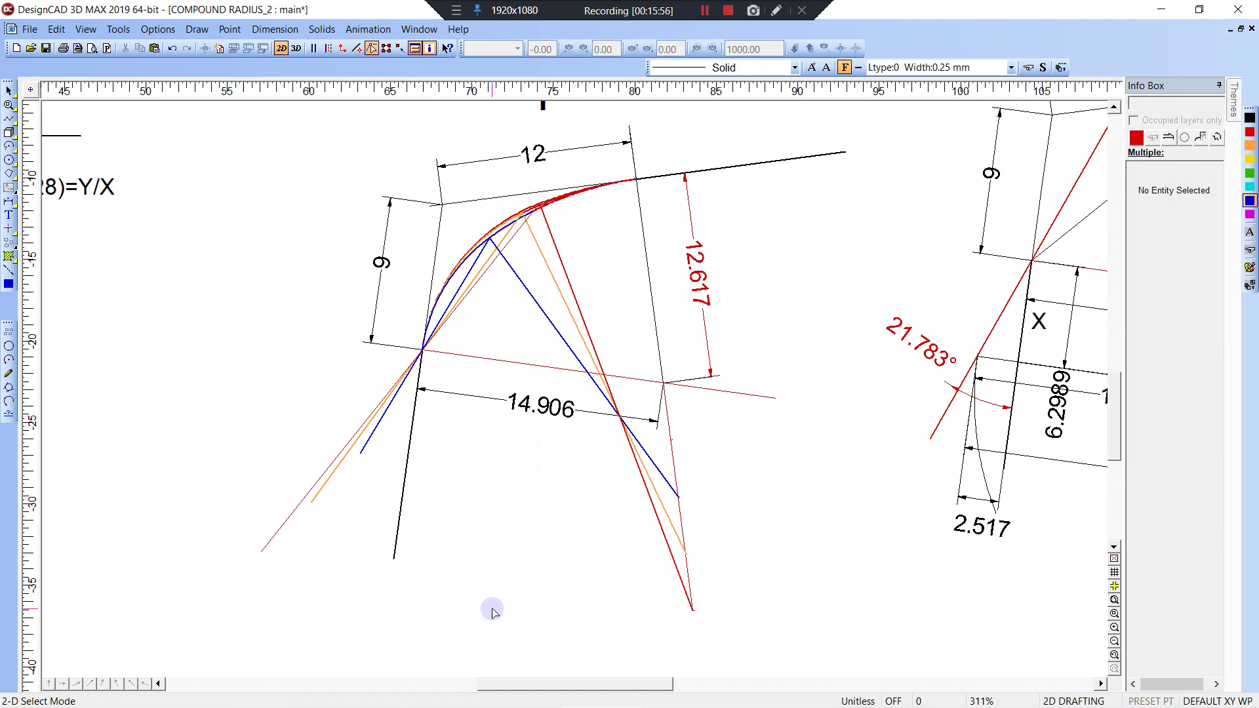
drag(385, 360, 365, 450)
key(Delete)
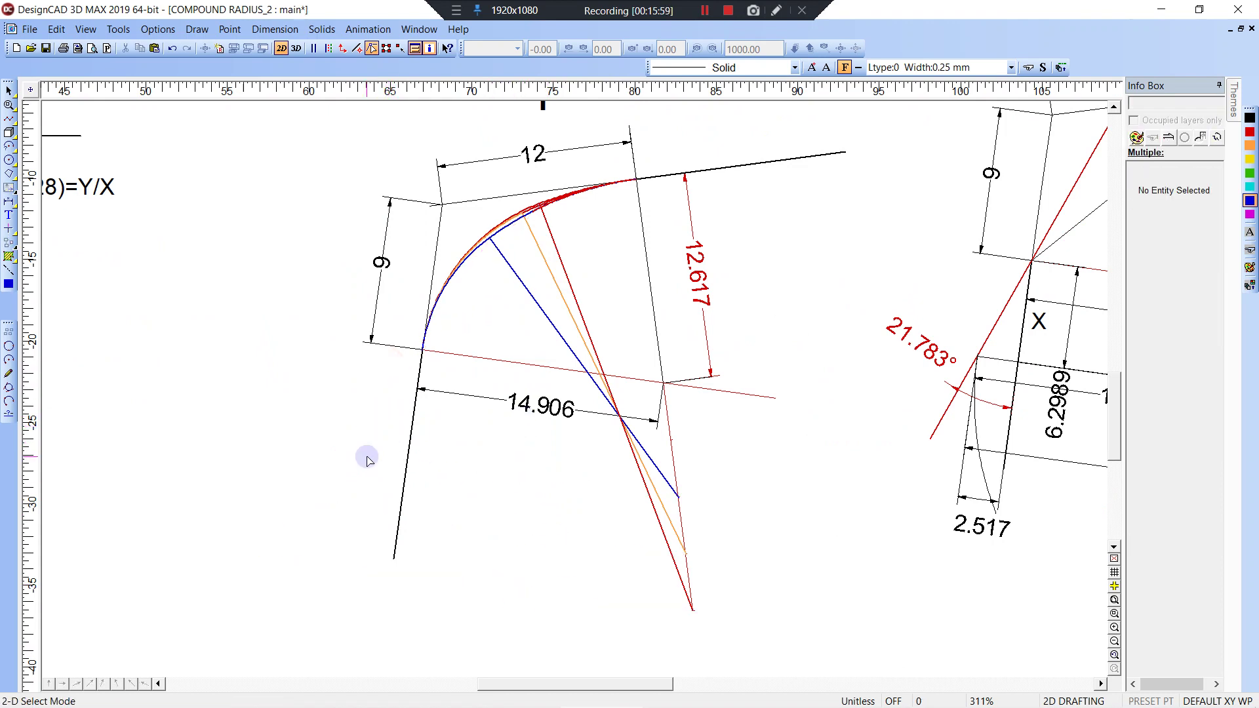
drag(570, 211, 470, 273)
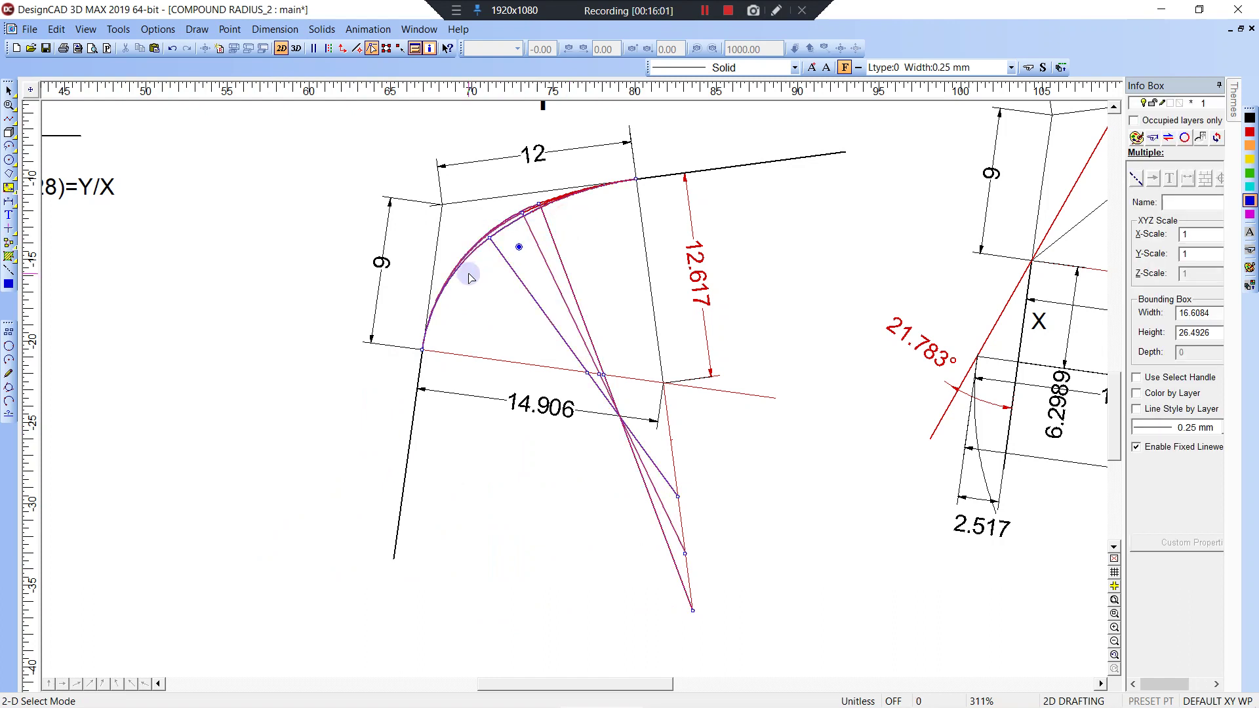
key(Delete)
drag(513, 197, 561, 222)
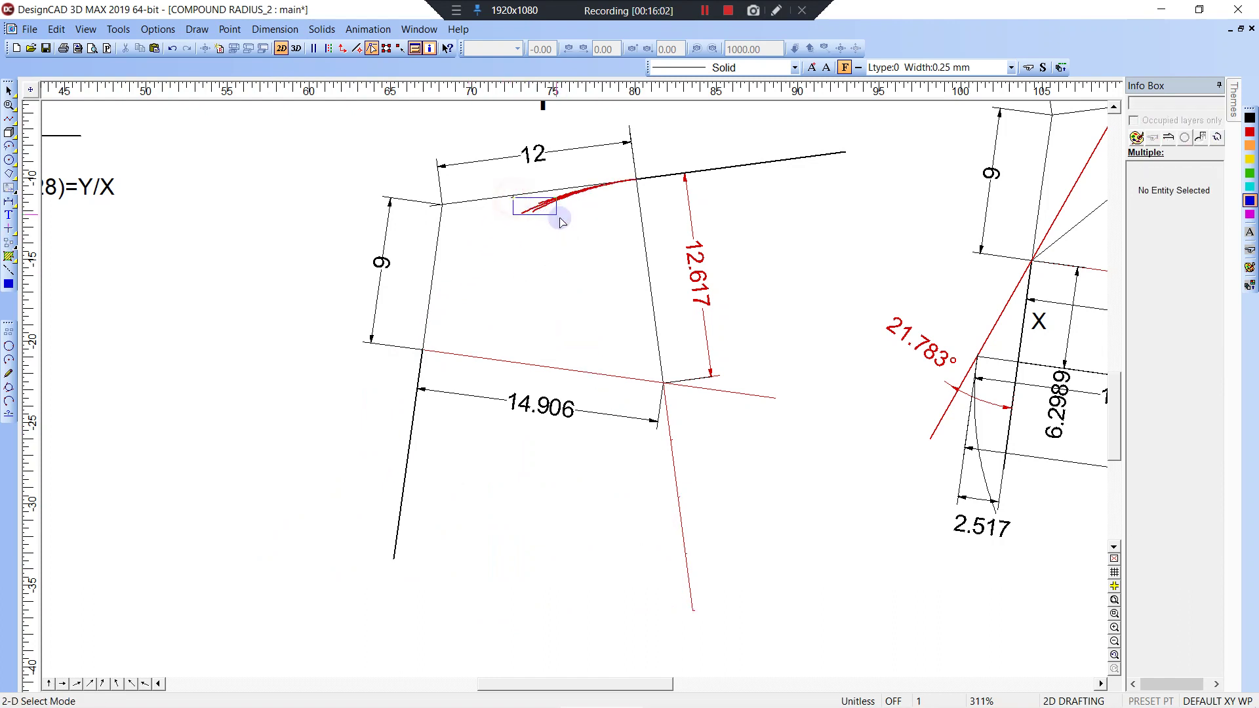
key(Delete)
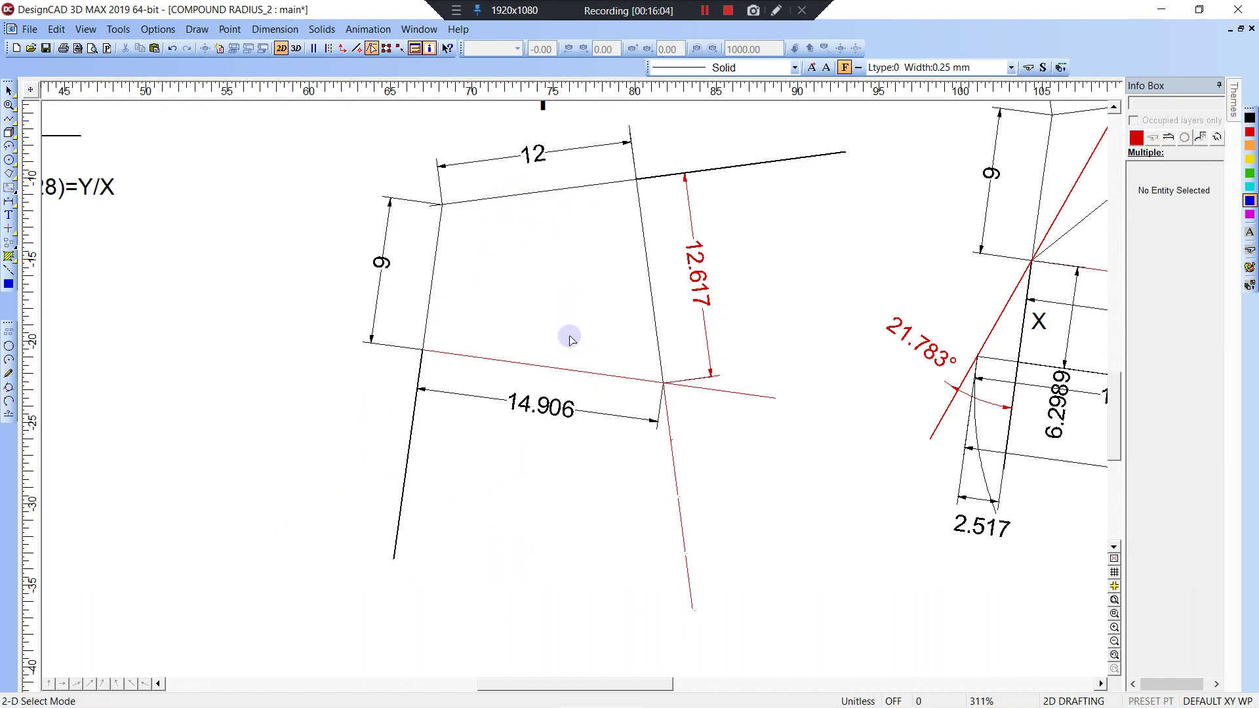
- Draw a 90° arc centred on the uppermost tick of the slanted red line, starting at the upper wall's tangent point
click(669, 435)
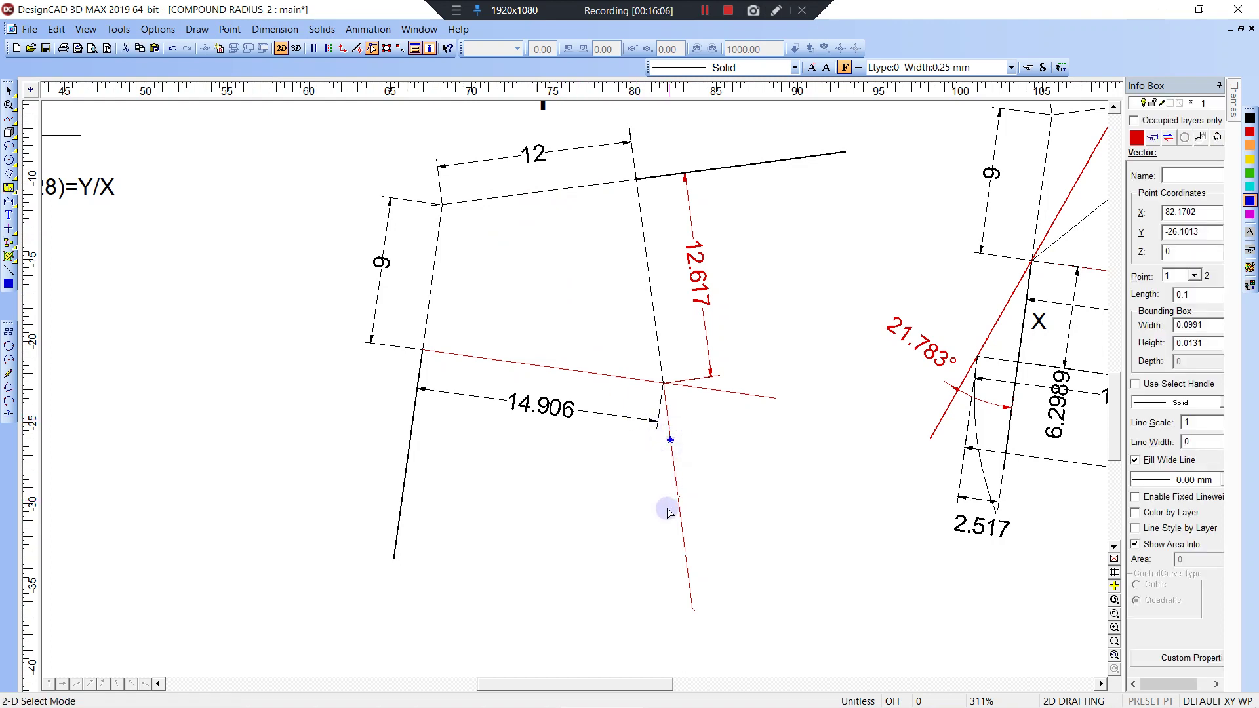
click(692, 608)
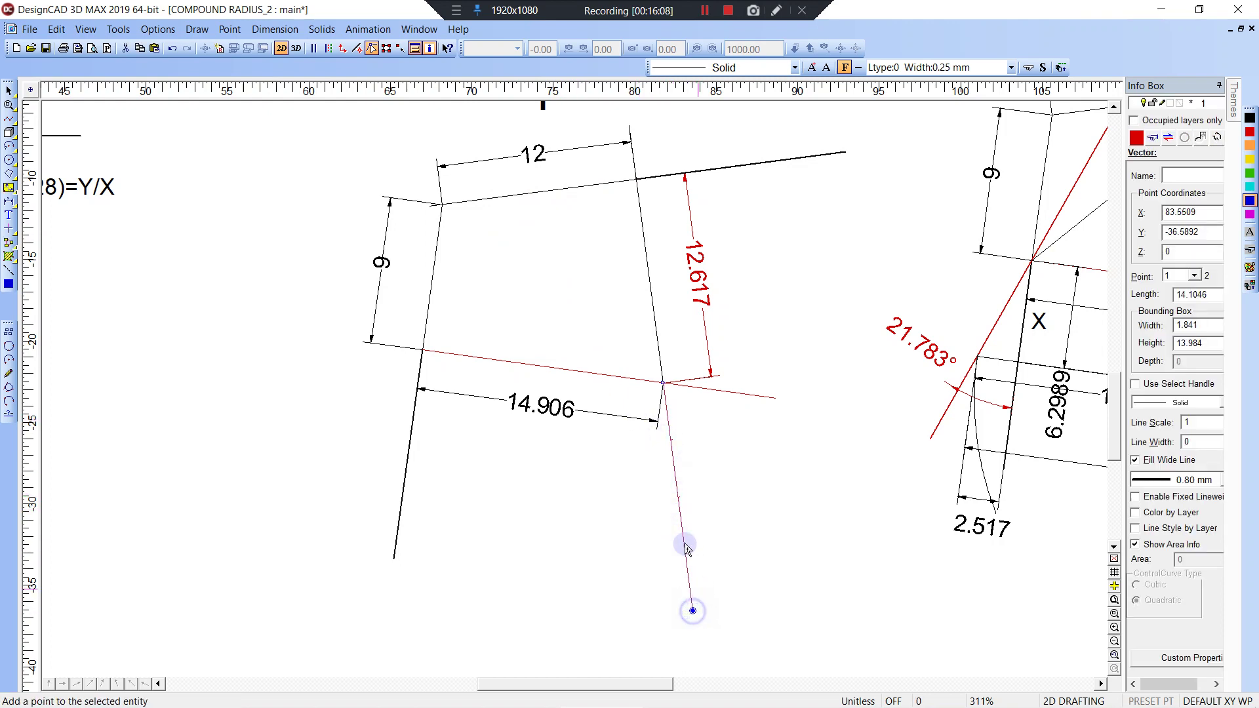
click(506, 285)
key(a)
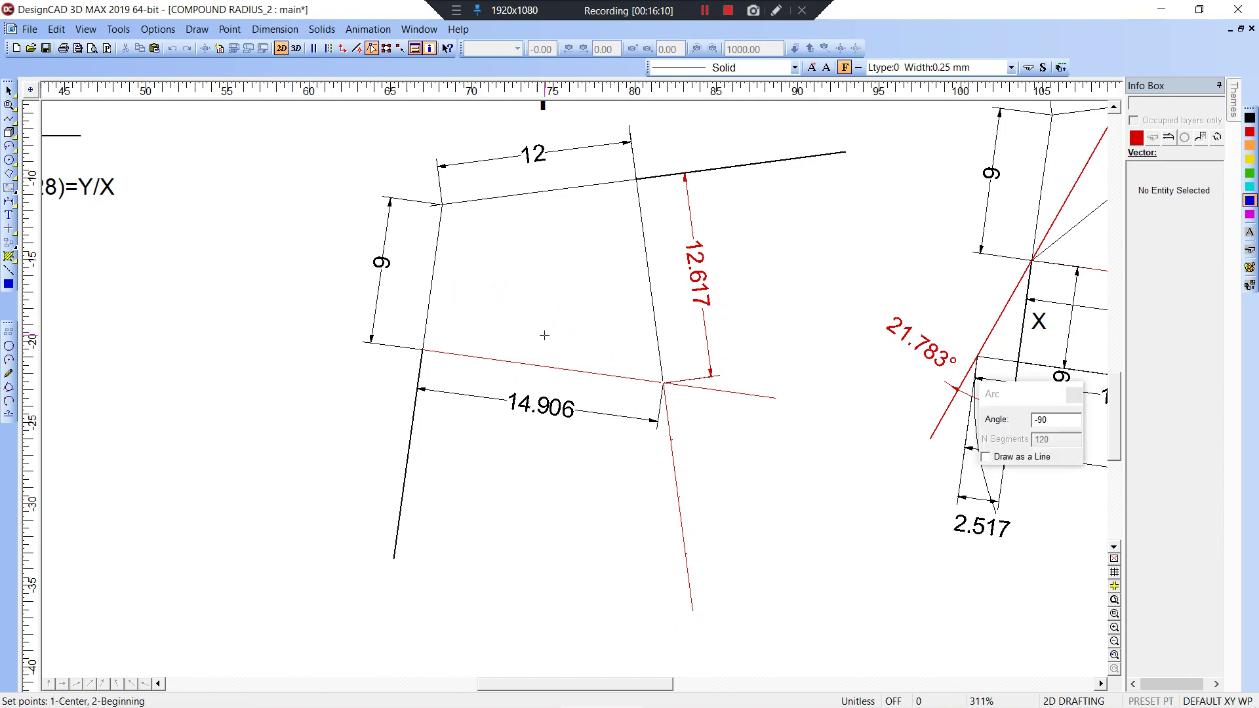
click(670, 439)
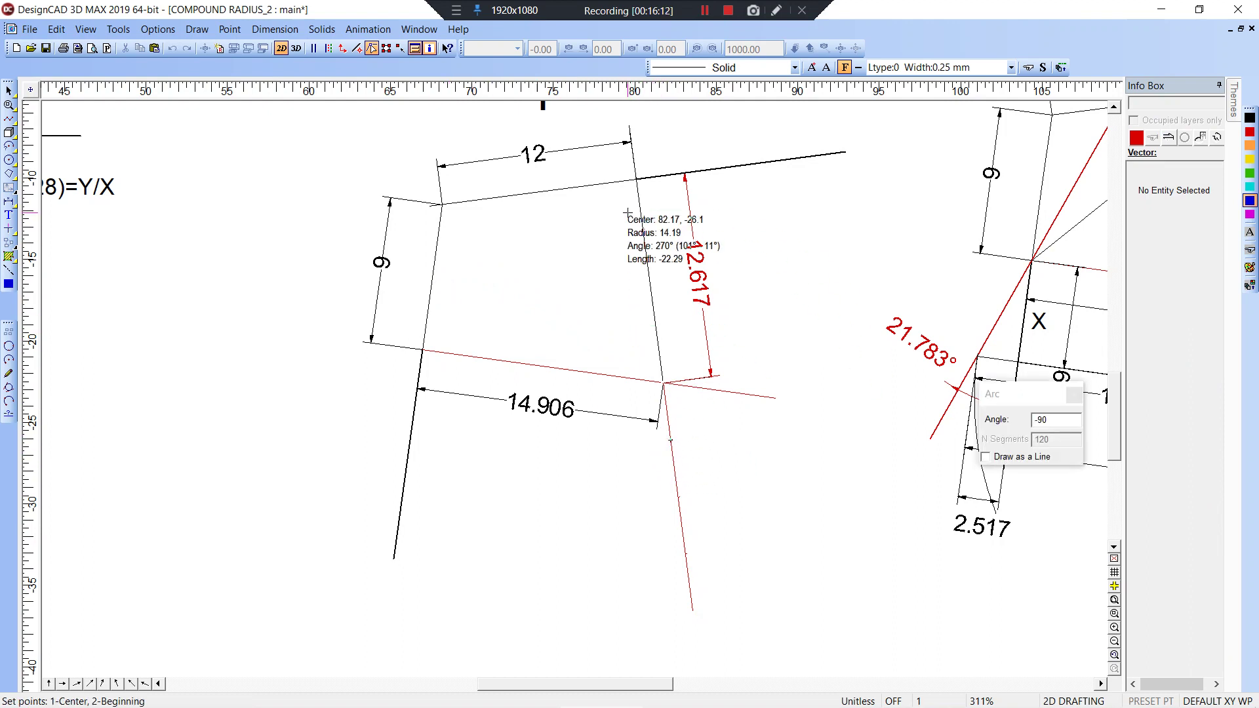
click(1054, 416)
double_click(1062, 417)
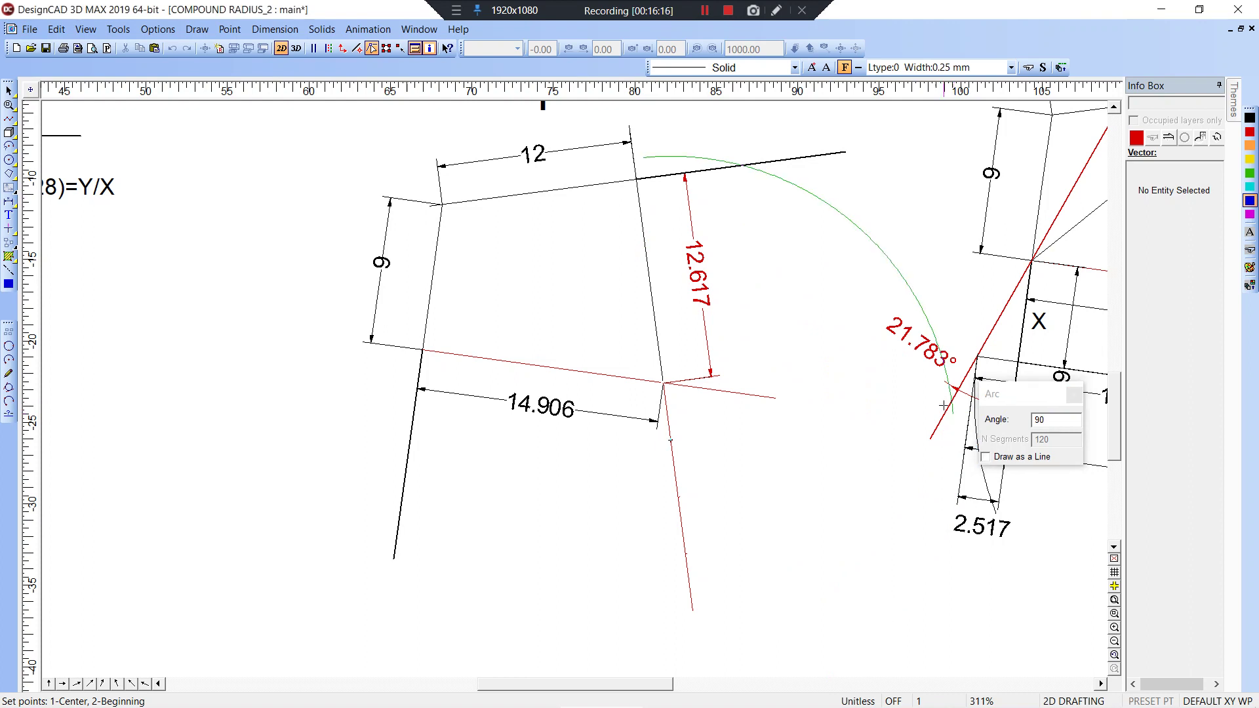
click(634, 180)
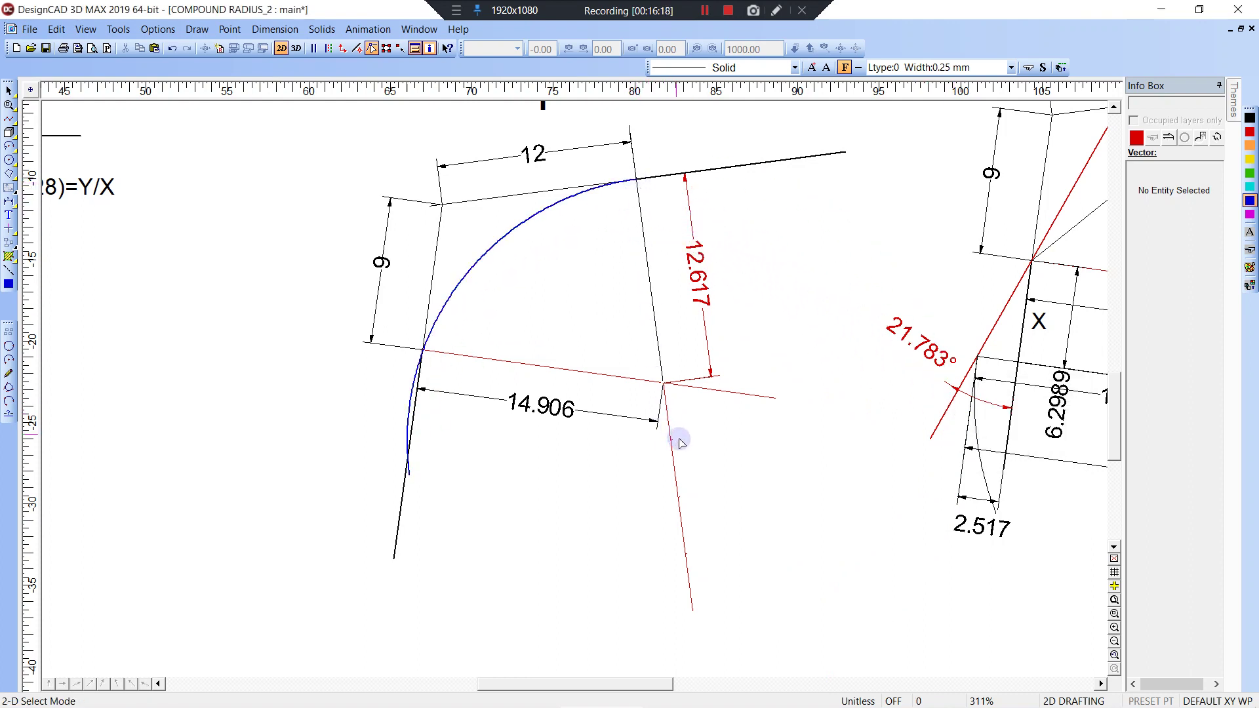
- Draw three more 90° arcs from the same tangent point, centred on the two lower ticks and the end of the red line
key(a)
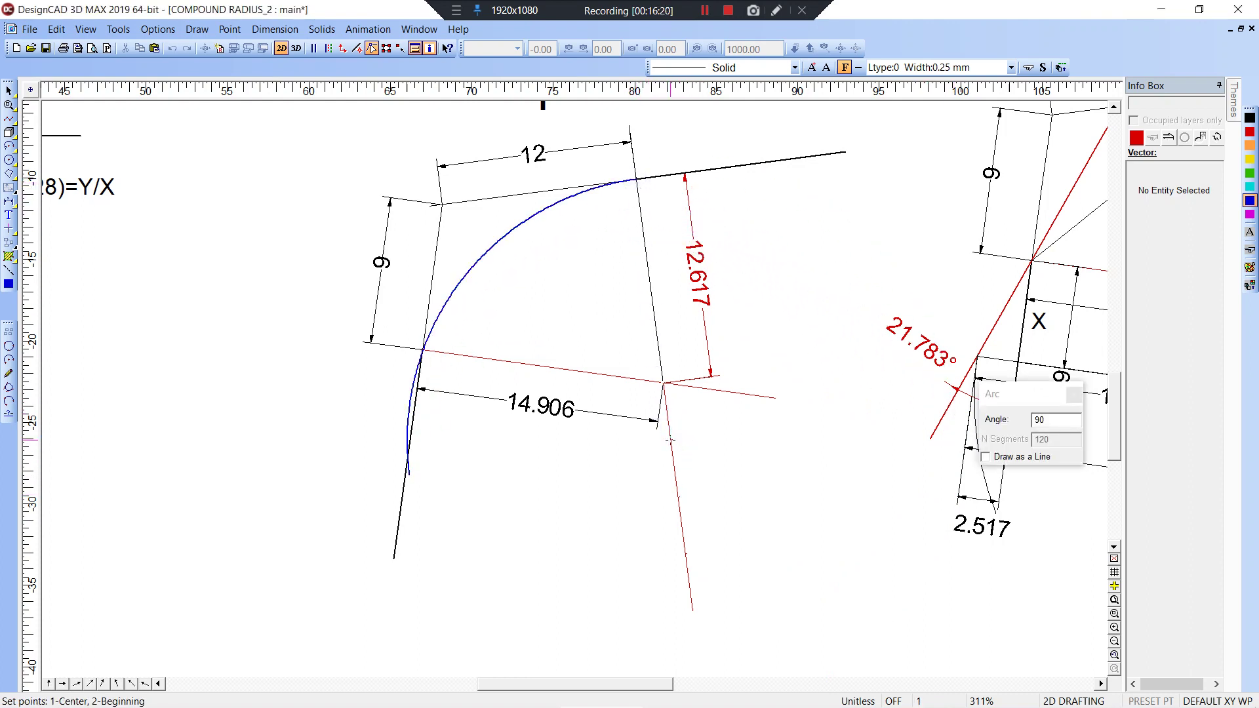
click(679, 495)
click(636, 182)
key(space)
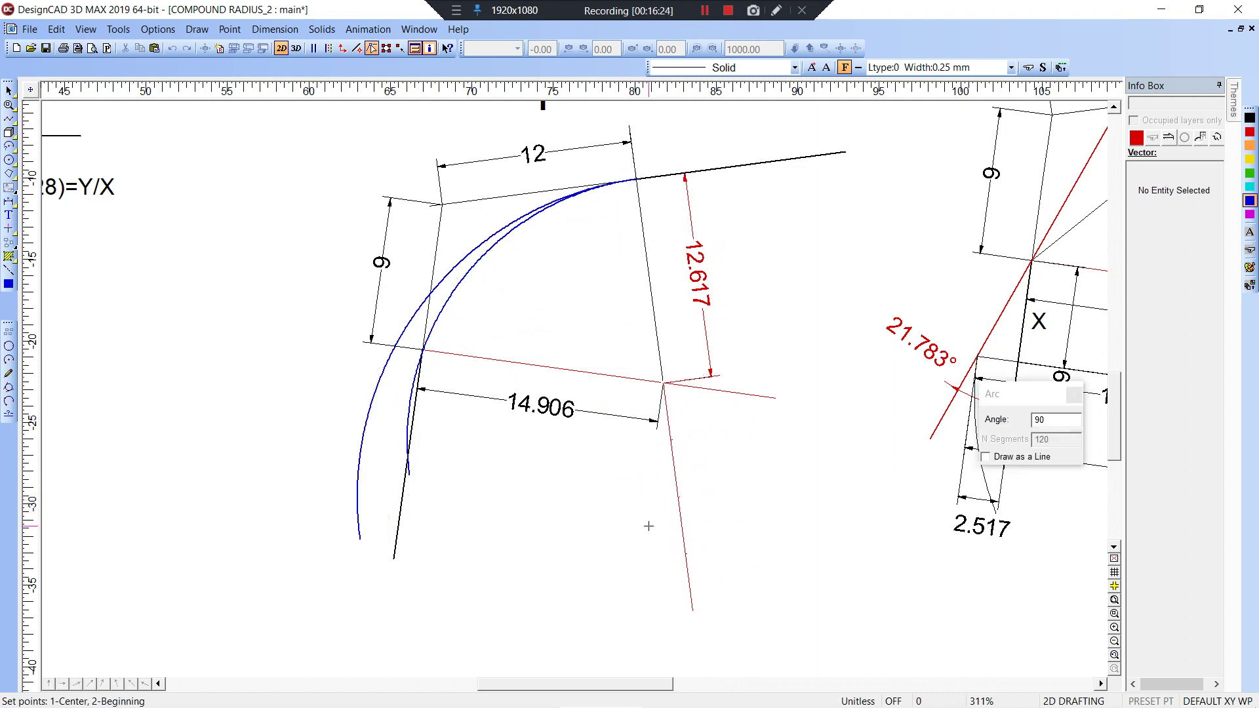
click(685, 553)
click(635, 179)
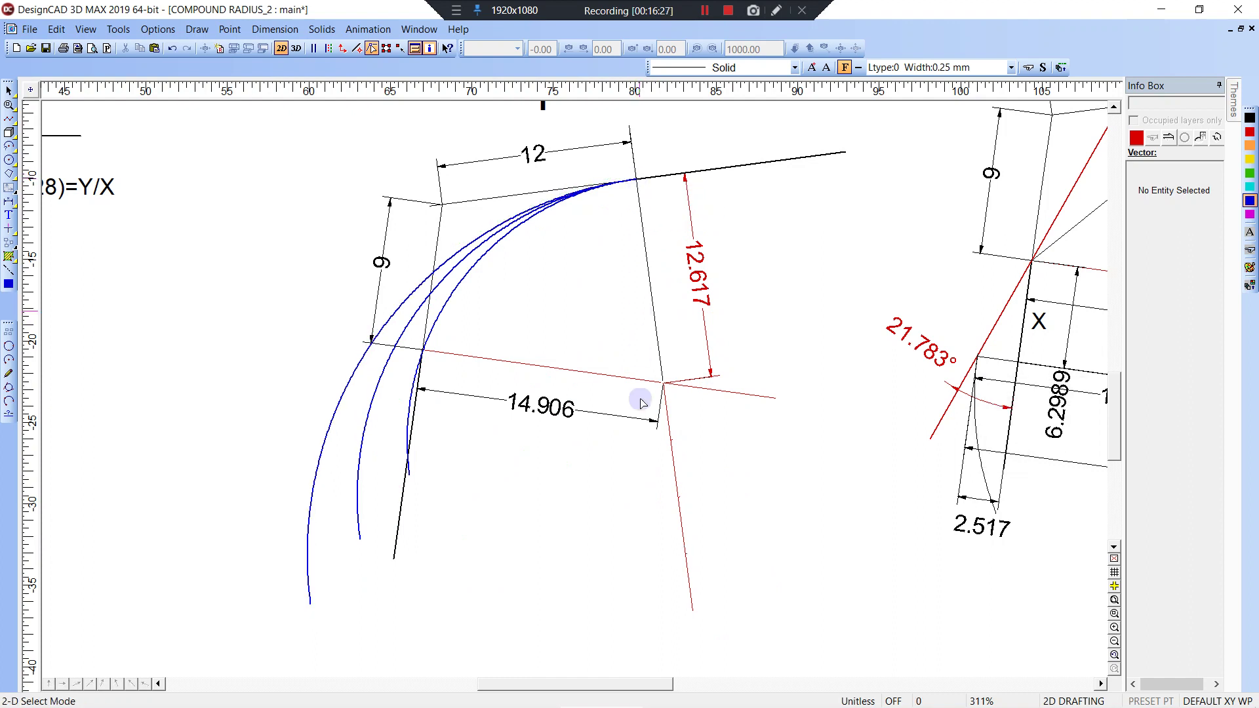
key(space)
click(678, 596)
click(637, 180)
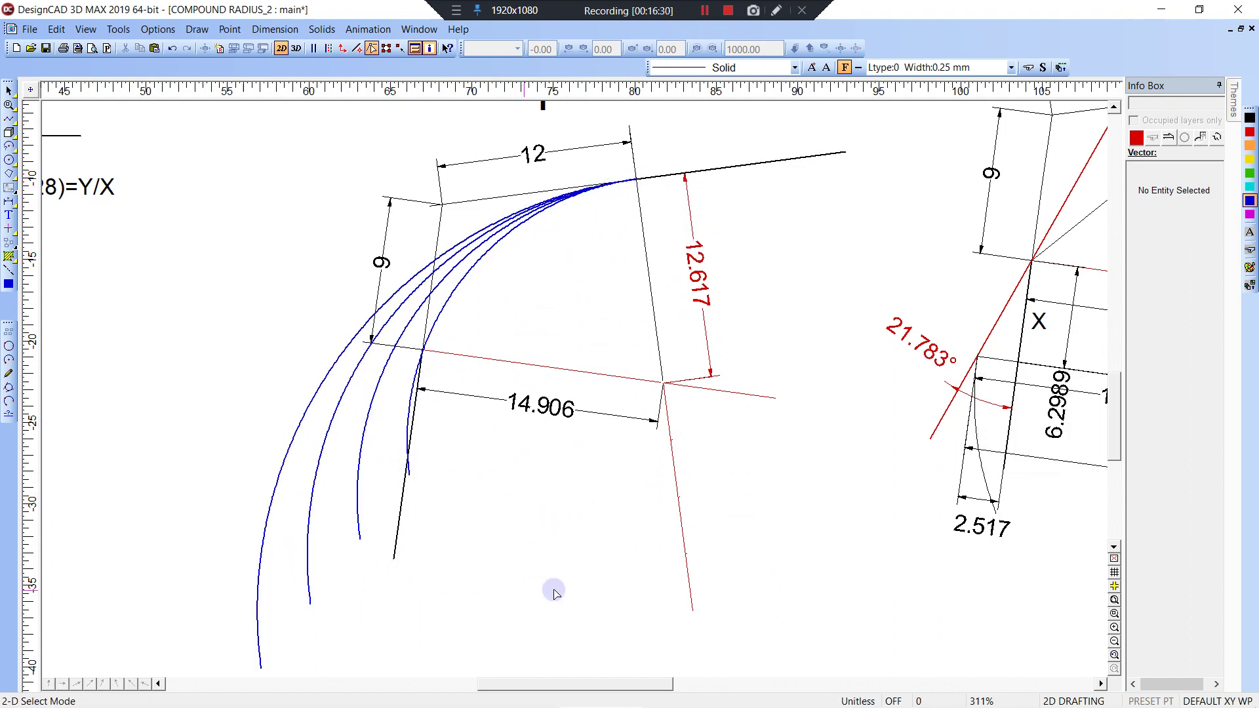
- Draw a line from the red line's lower end, parallel to the red line above the 14.906 dimension, past the outermost arc
middle_drag(635, 564, 624, 486)
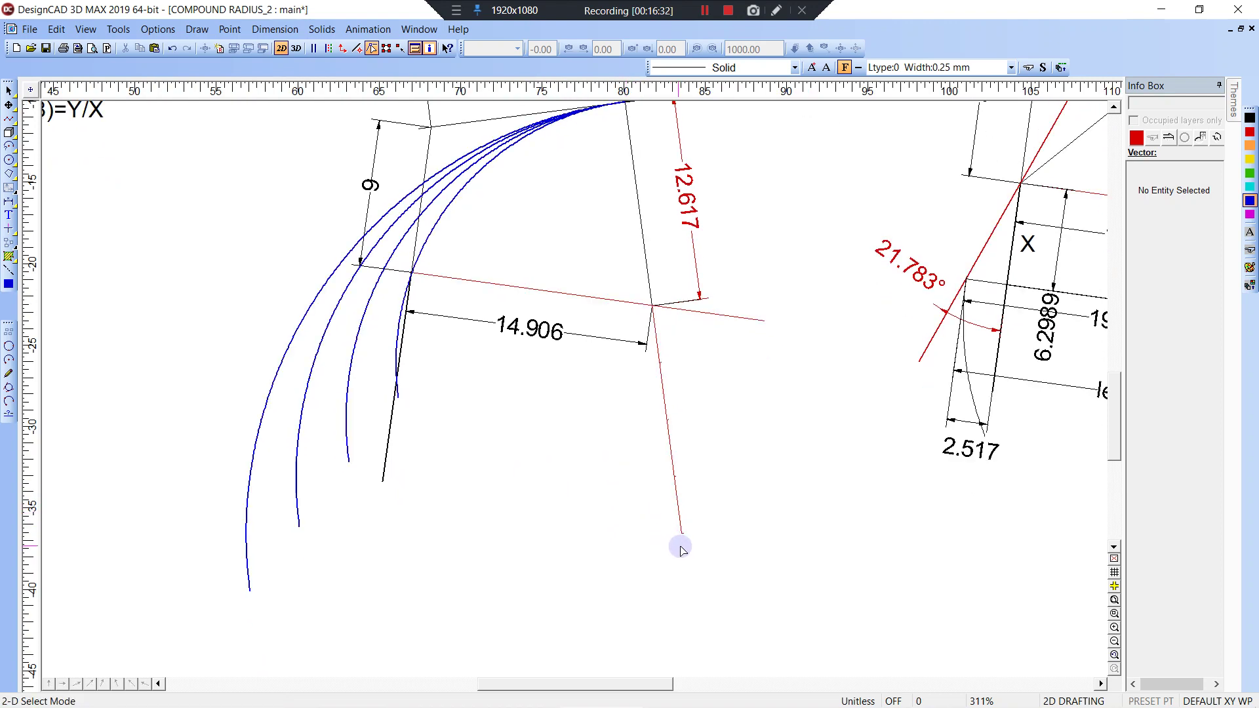
key(v)
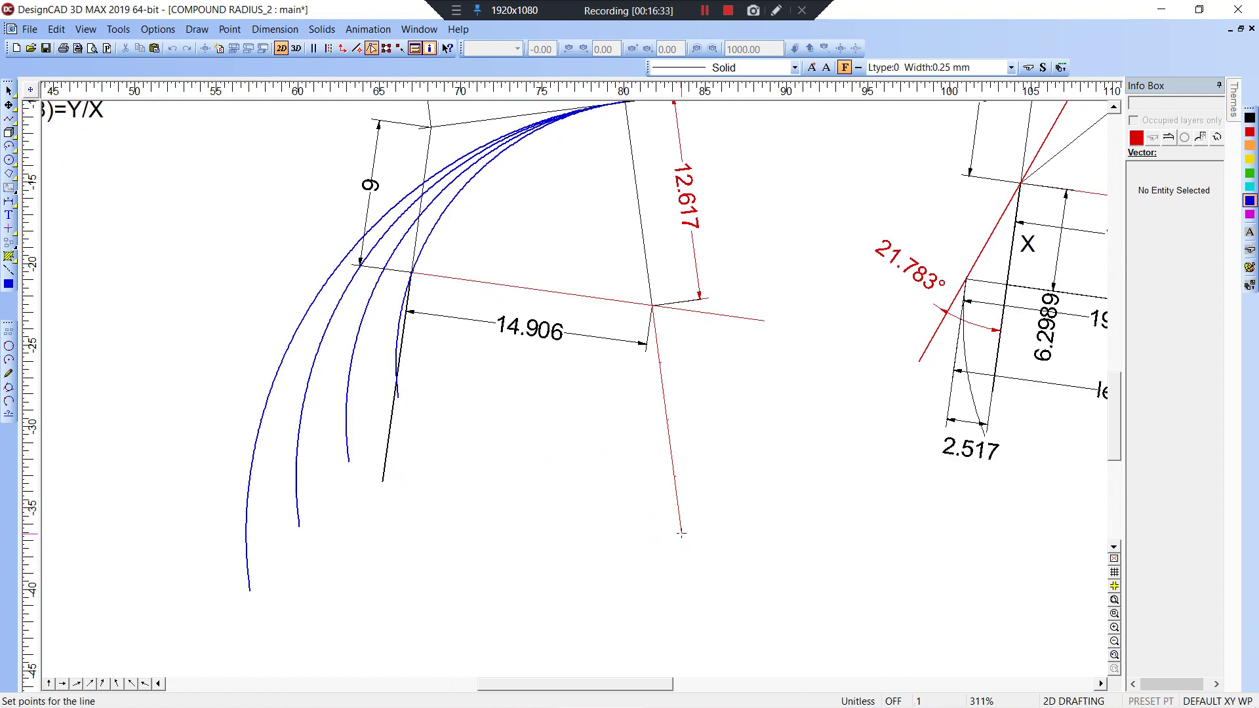
right_click(640, 520)
click(713, 445)
click(604, 312)
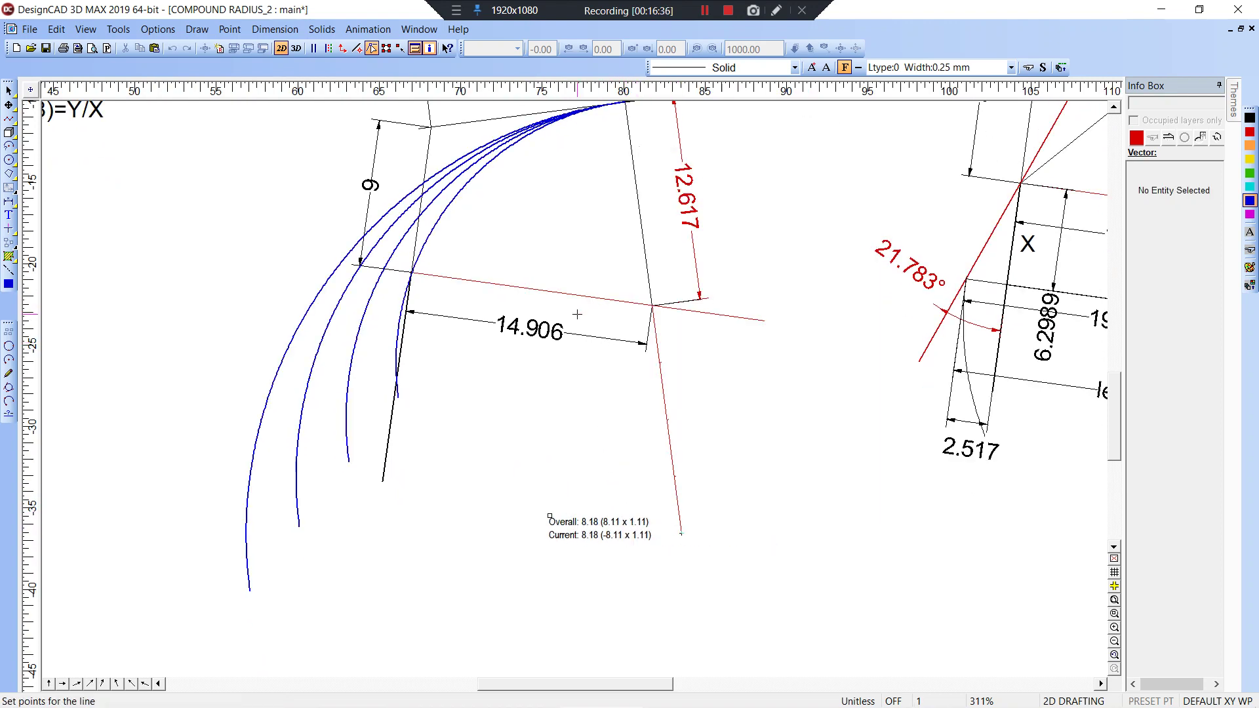
click(236, 441)
- Trim the new parallel line's overhang at the outermost arc
key(t)
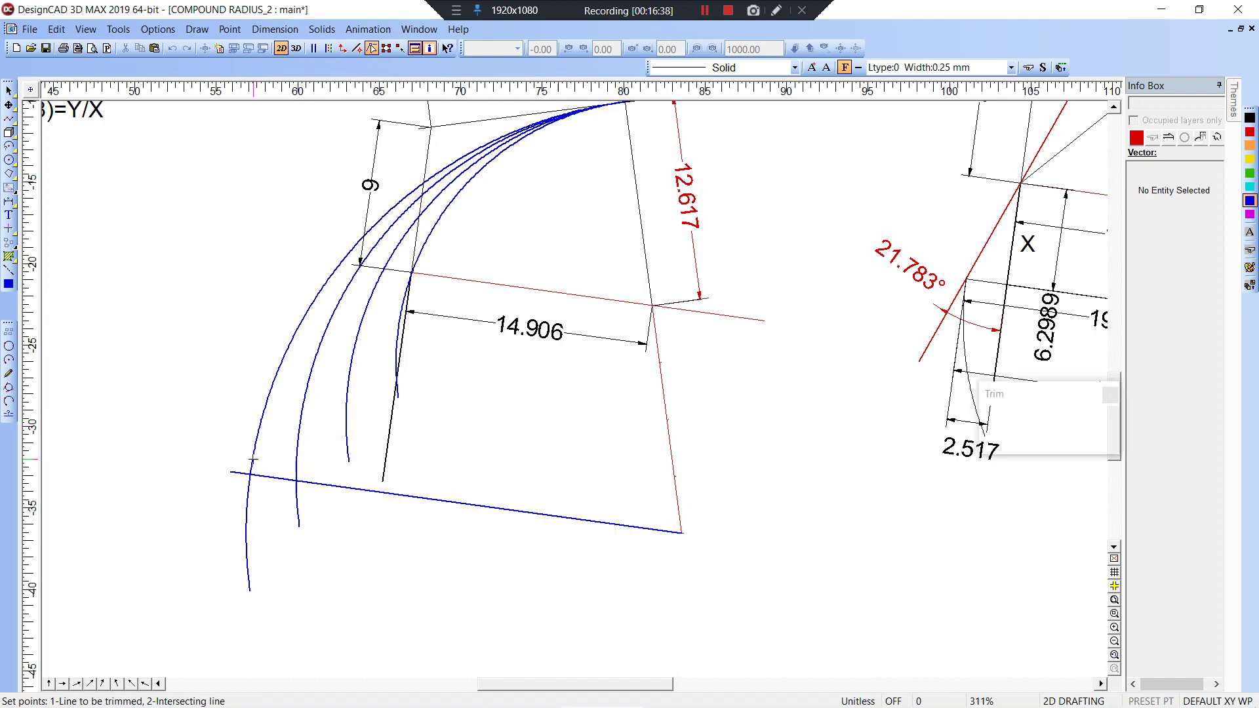
click(268, 411)
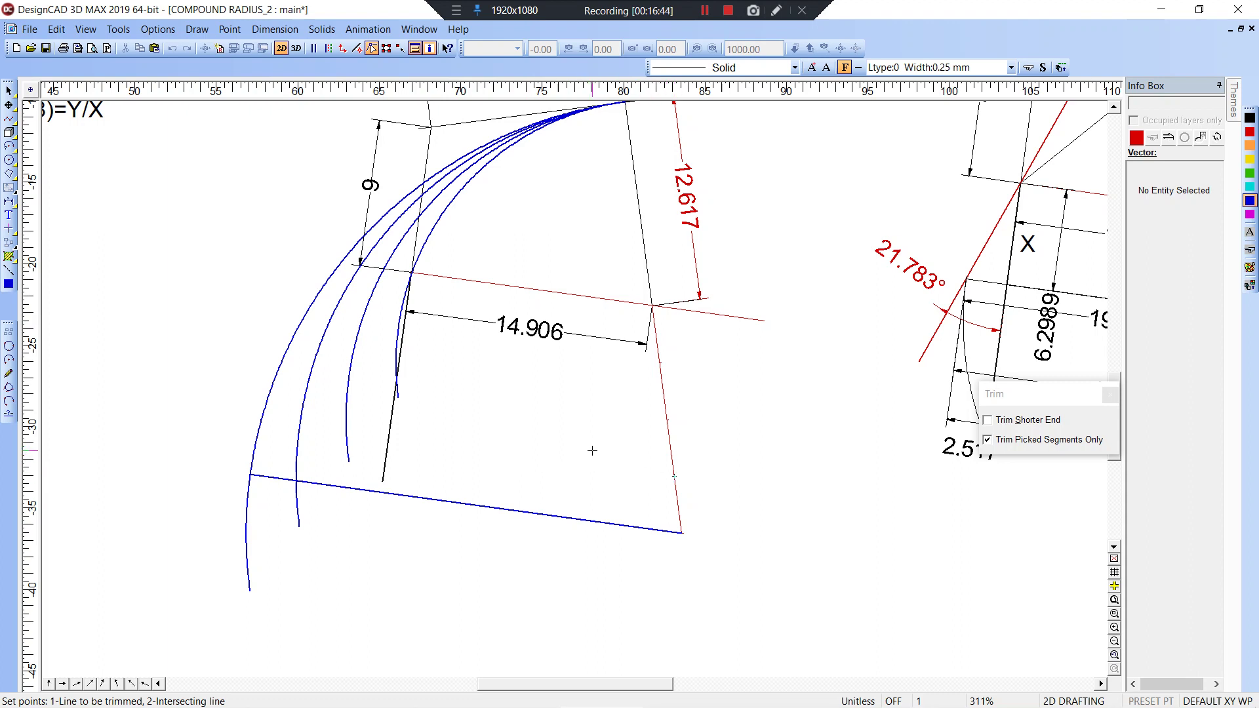
key(Escape)
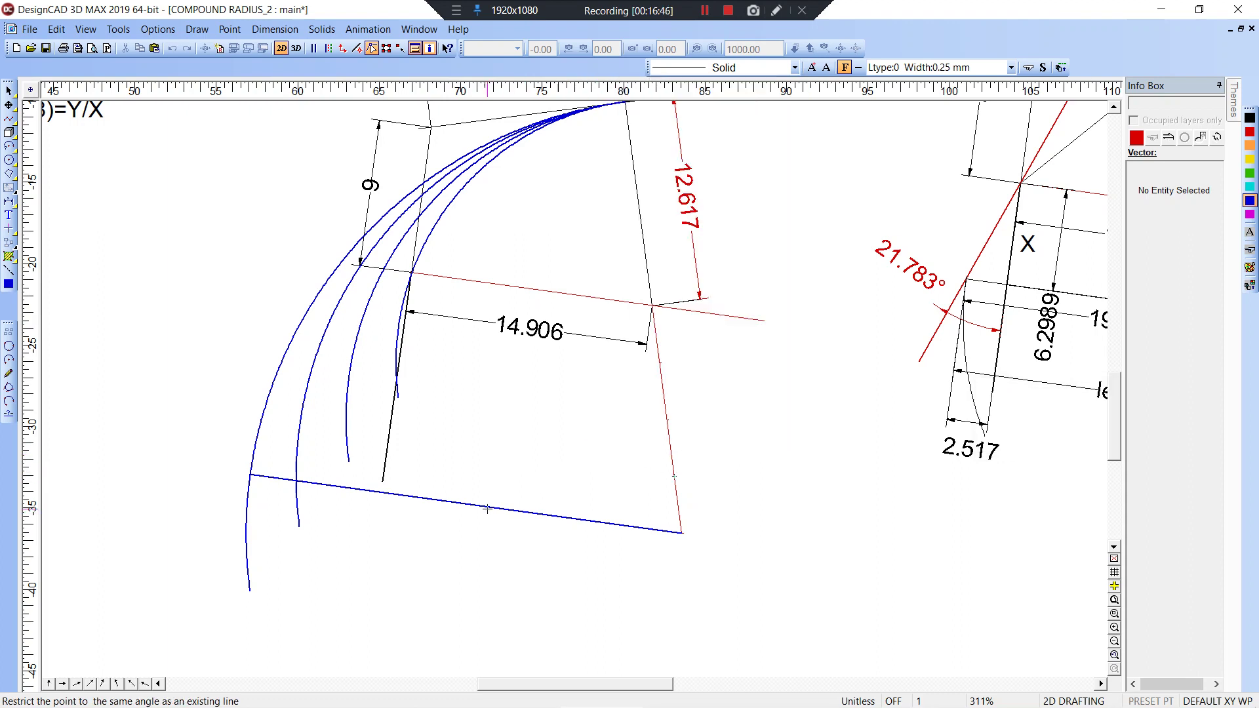
key(t)
click(281, 391)
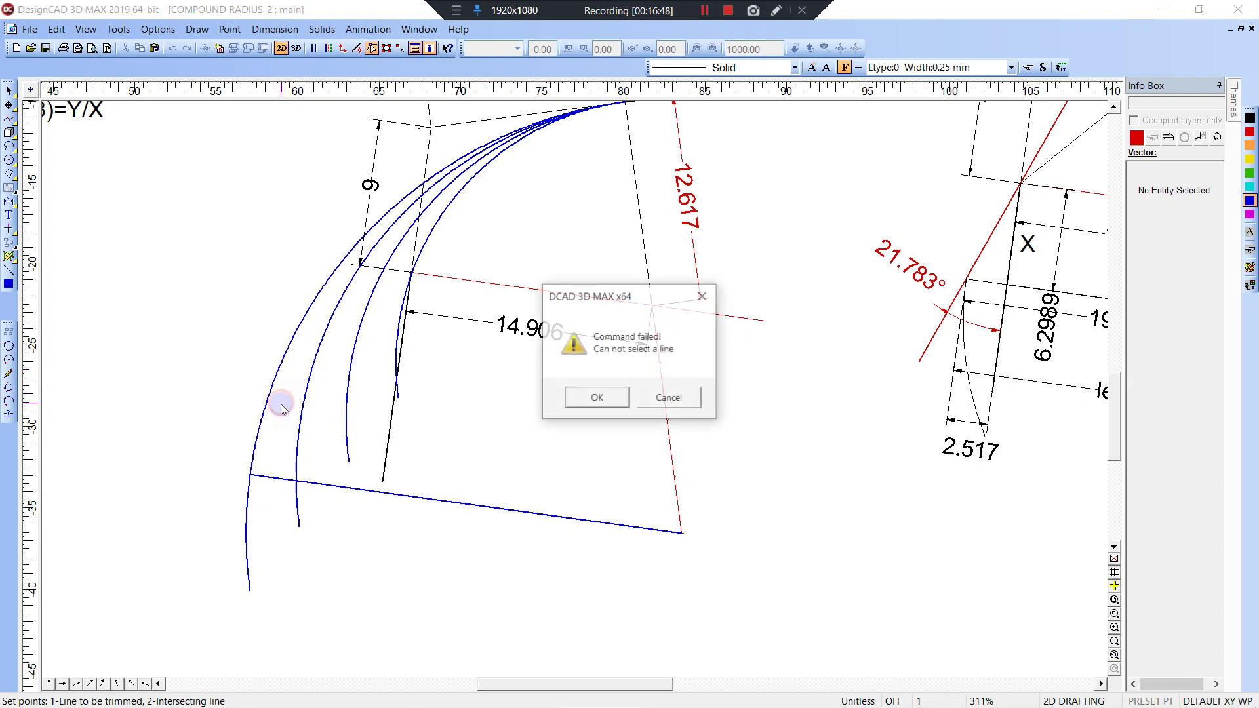
click(585, 397)
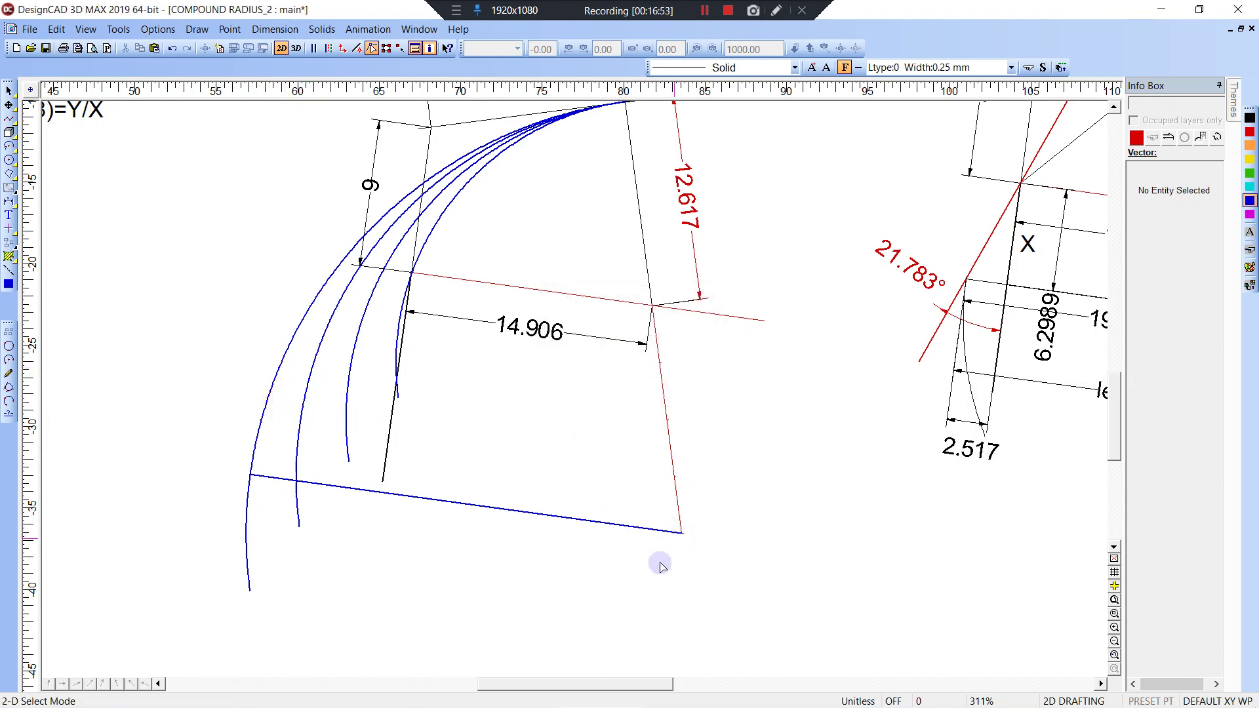
- Copy the trimmed line by its lower-end point onto the three other arc centres along the slanted red line
click(682, 535)
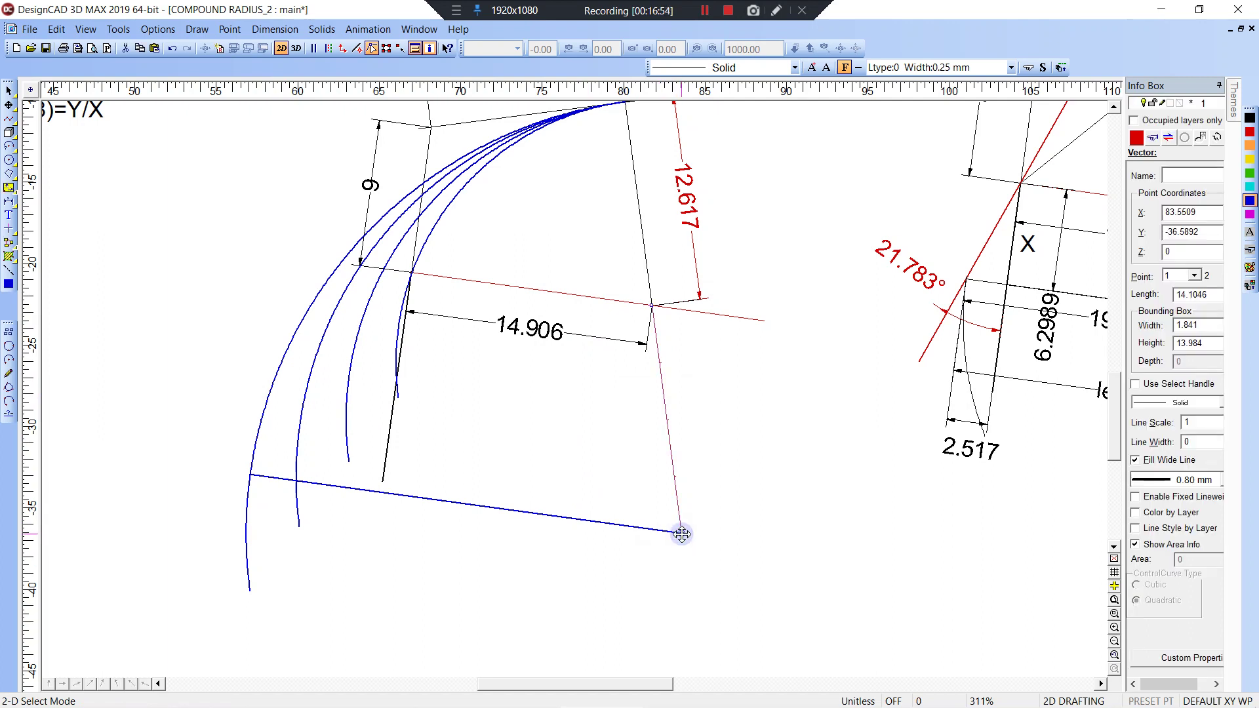
click(682, 535)
click(683, 535)
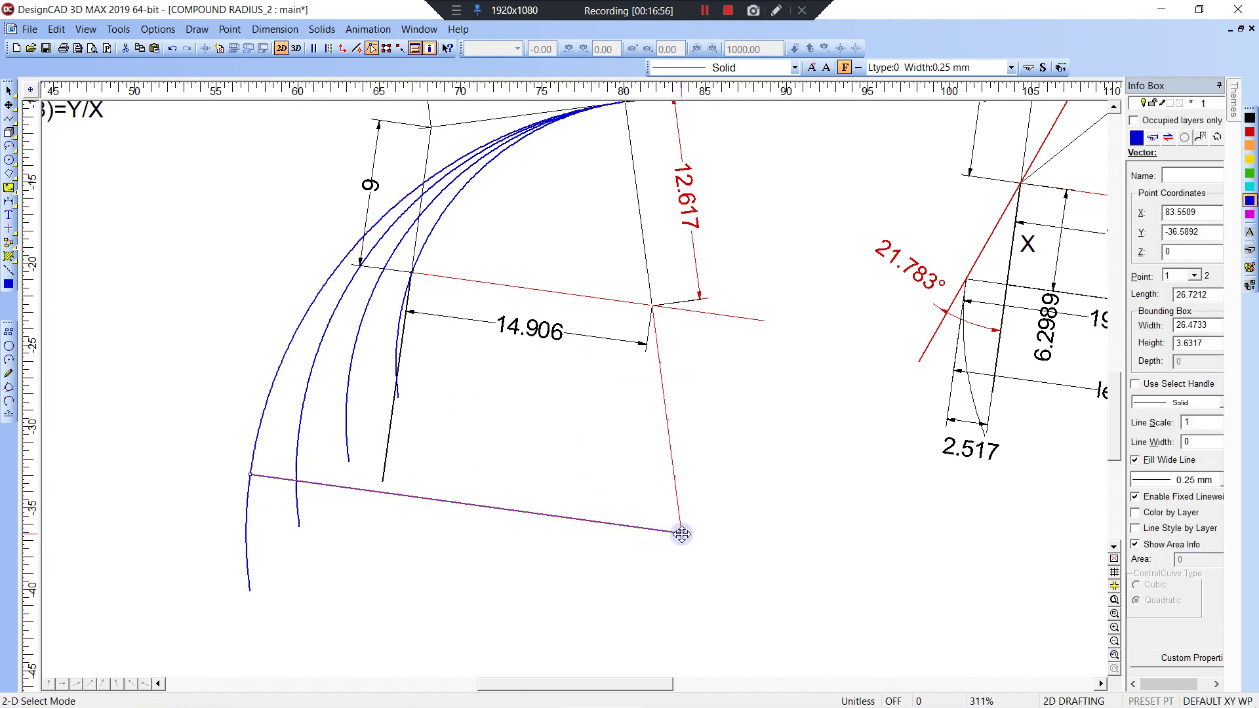
key(ctrl+v)
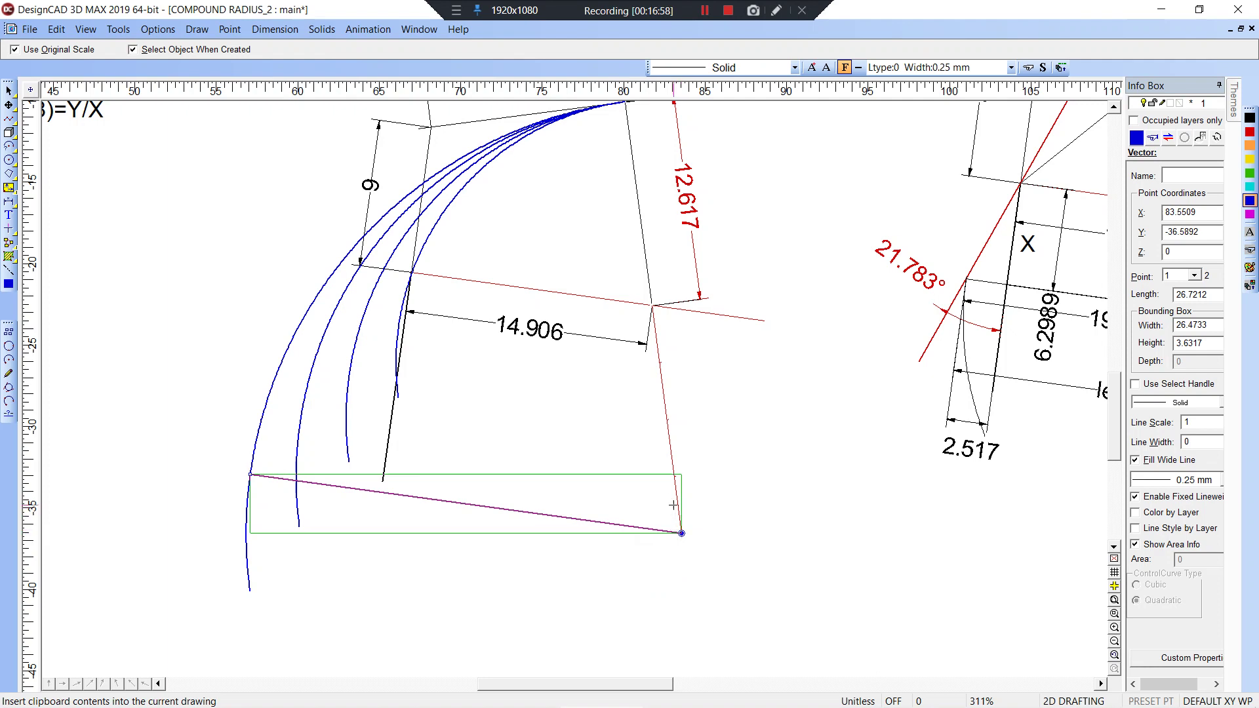
click(674, 477)
key(ctrl+v)
click(666, 420)
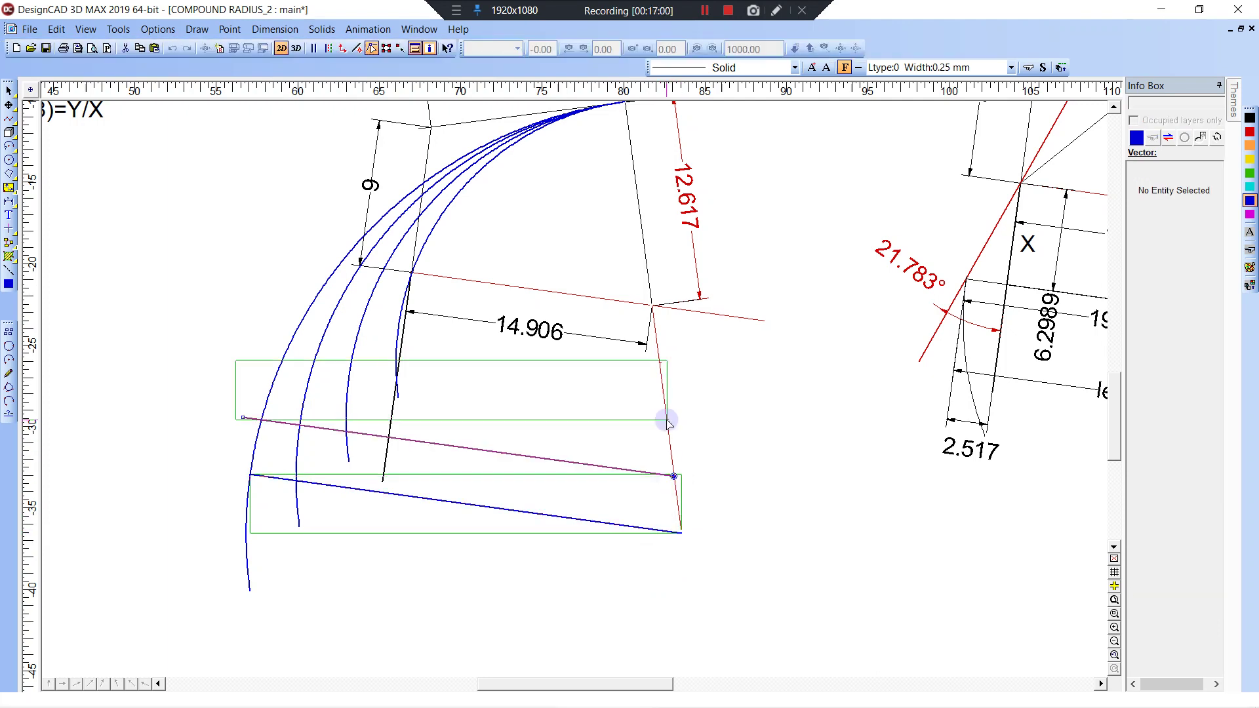
key(ctrl+v)
click(658, 361)
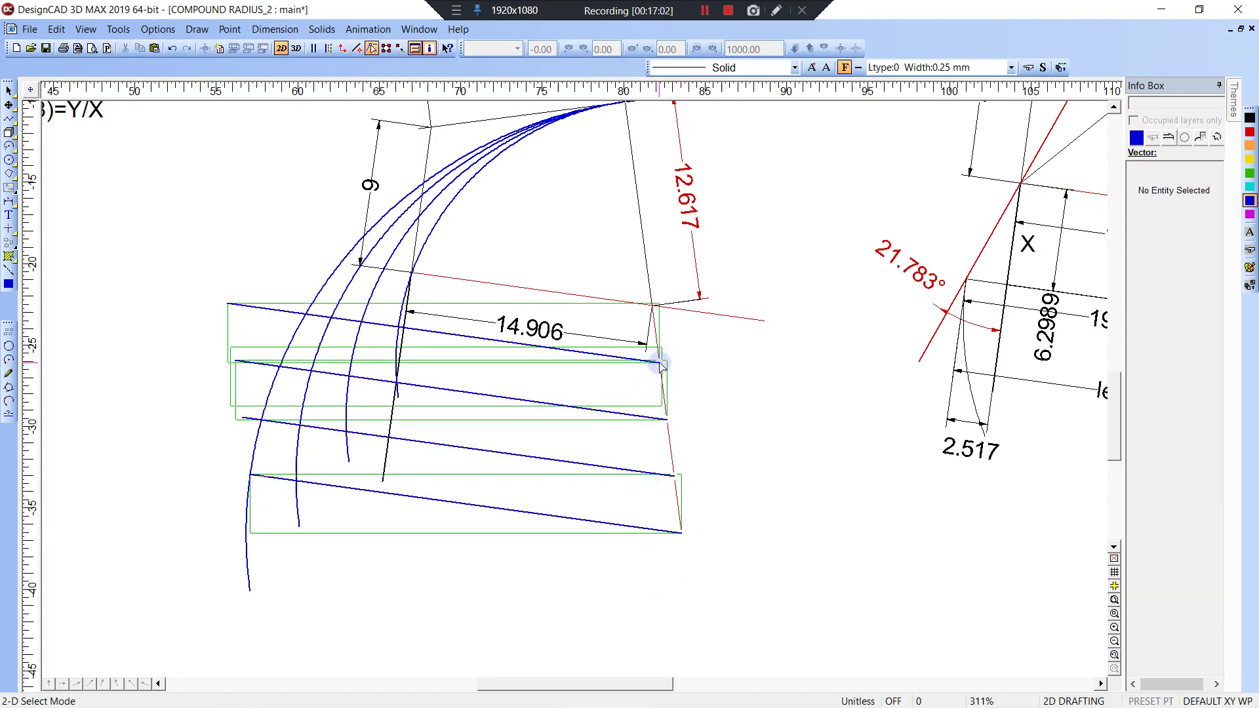
key(ctrl+r)
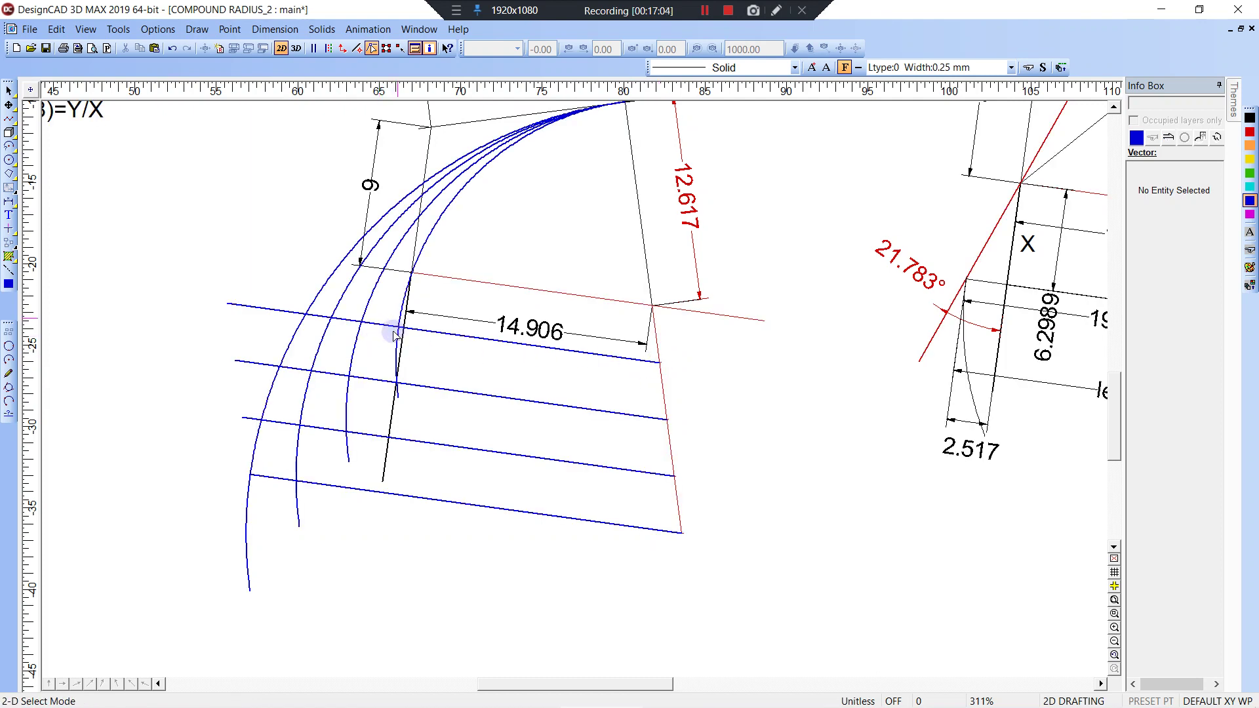
- Trim the lower ends of the three outer arcs, each at the parallel line through its own centre
key(t)
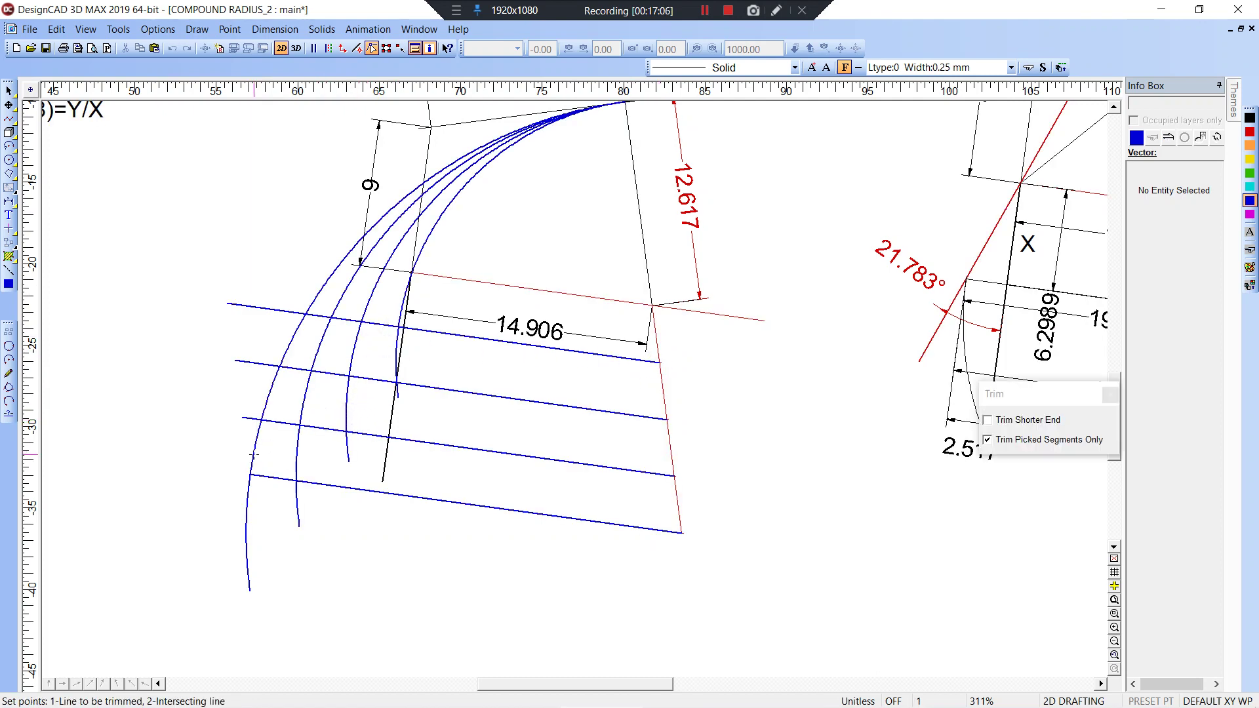
click(266, 474)
key(t)
click(309, 426)
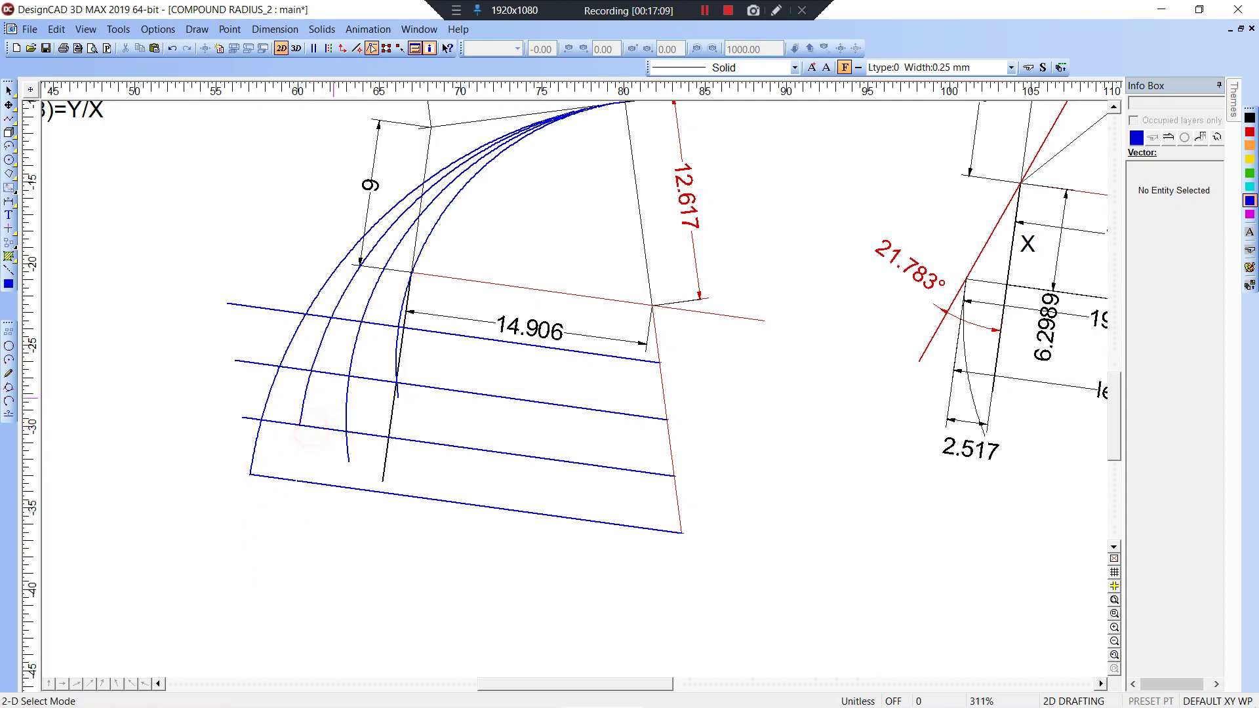
click(358, 372)
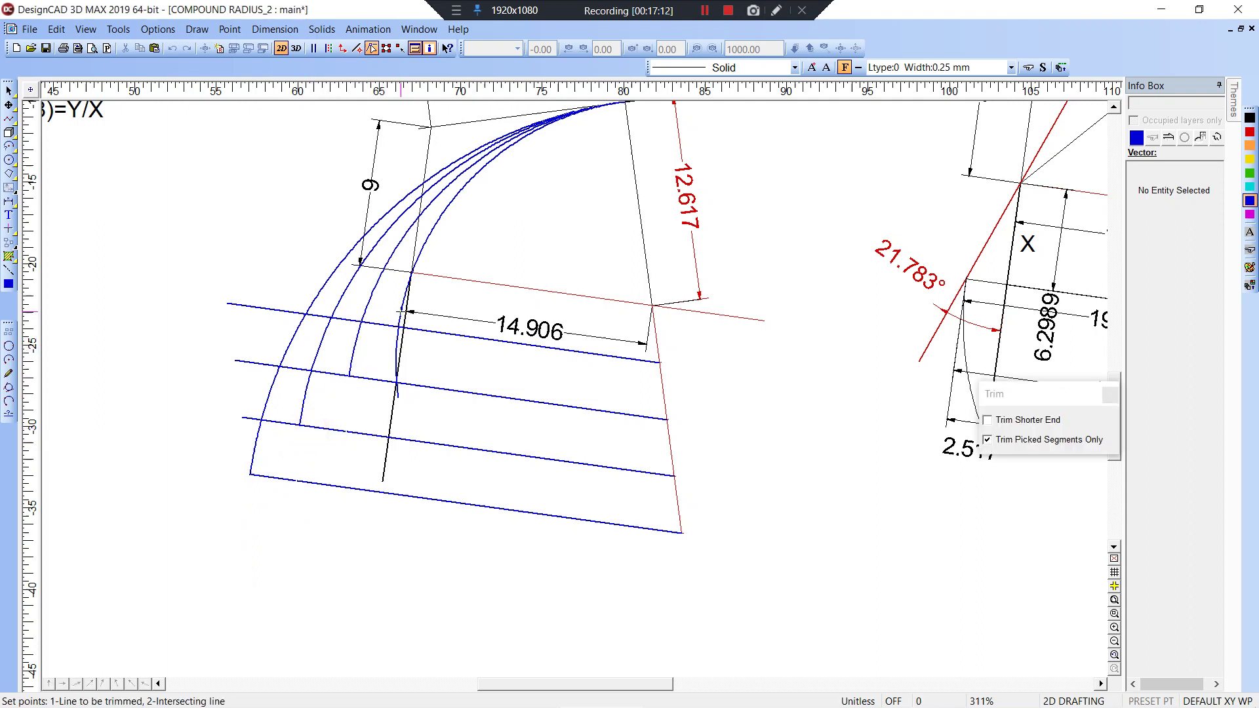
- Remove the innermost arc and the uppermost parallel line
click(392, 320)
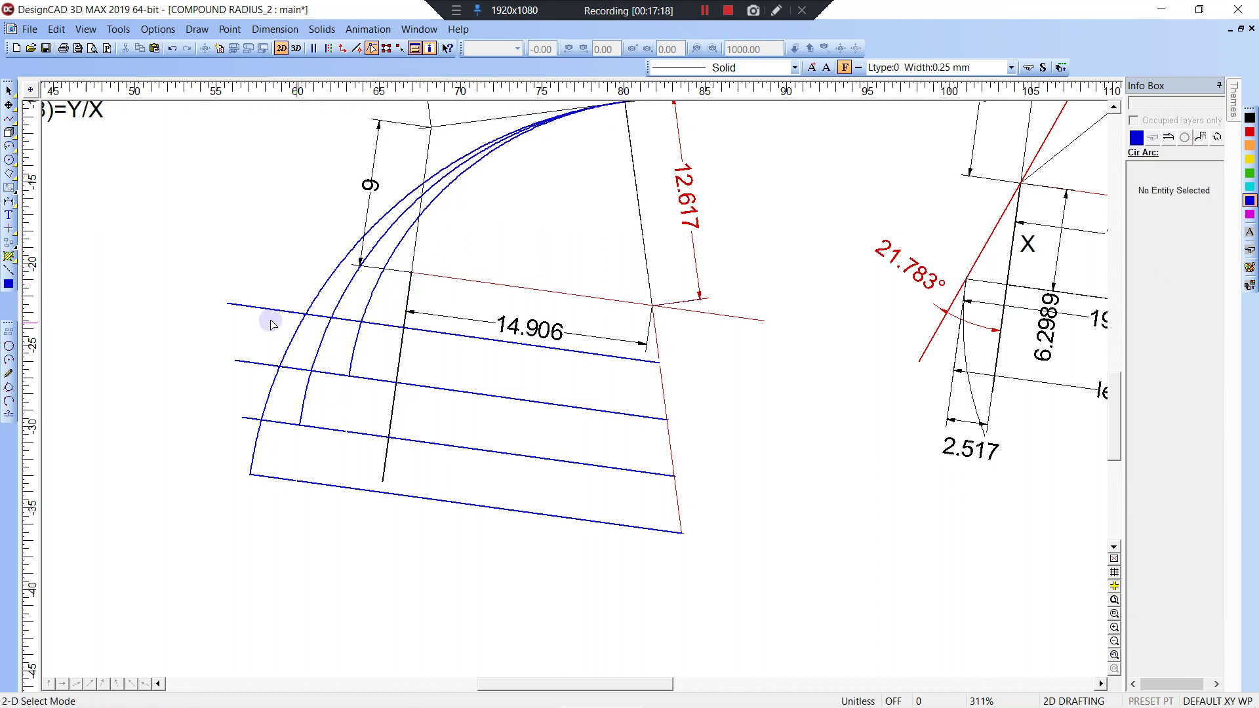
click(228, 304)
key(Delete)
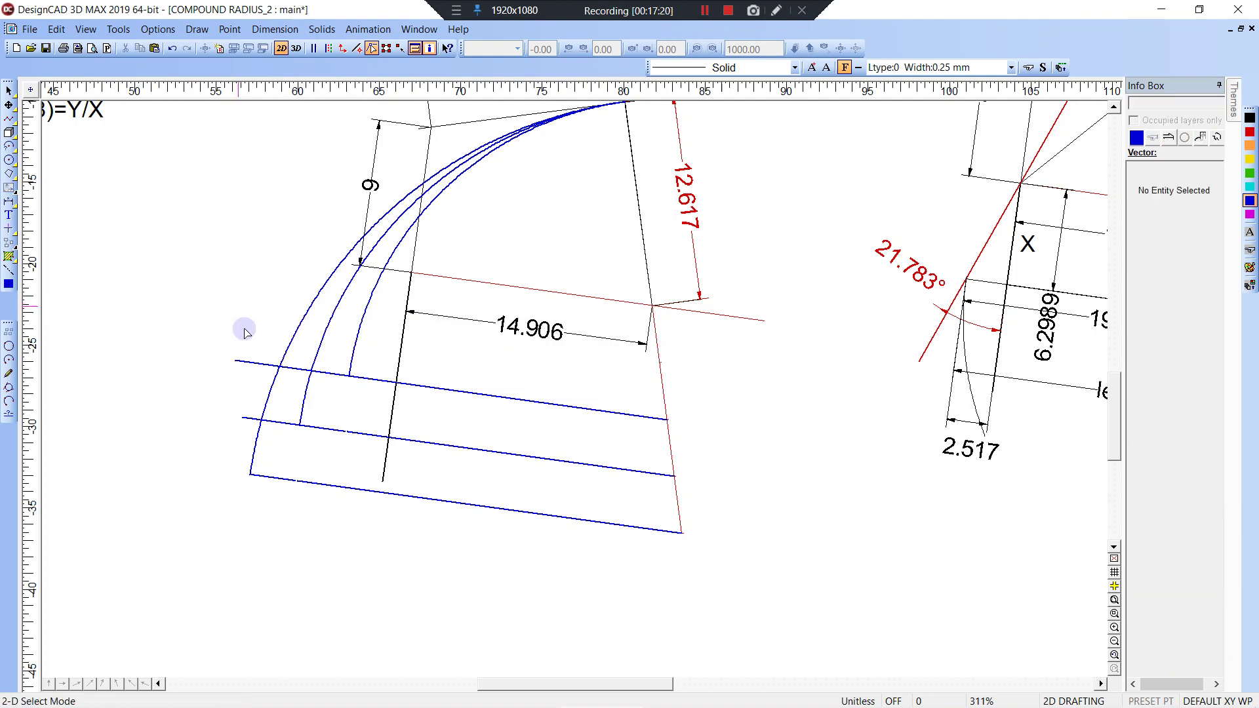
- Trim the overhangs of the upper and middle parallel lines at the lower ends of their arcs
key(t)
click(361, 353)
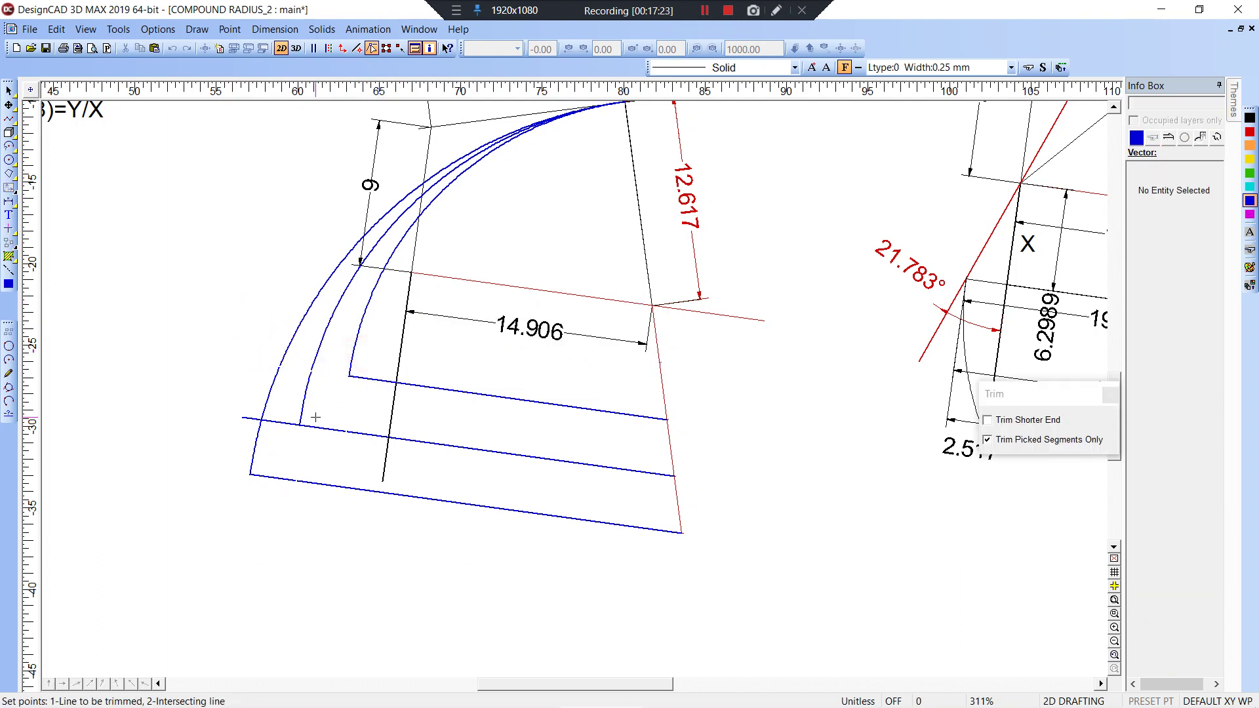
click(312, 396)
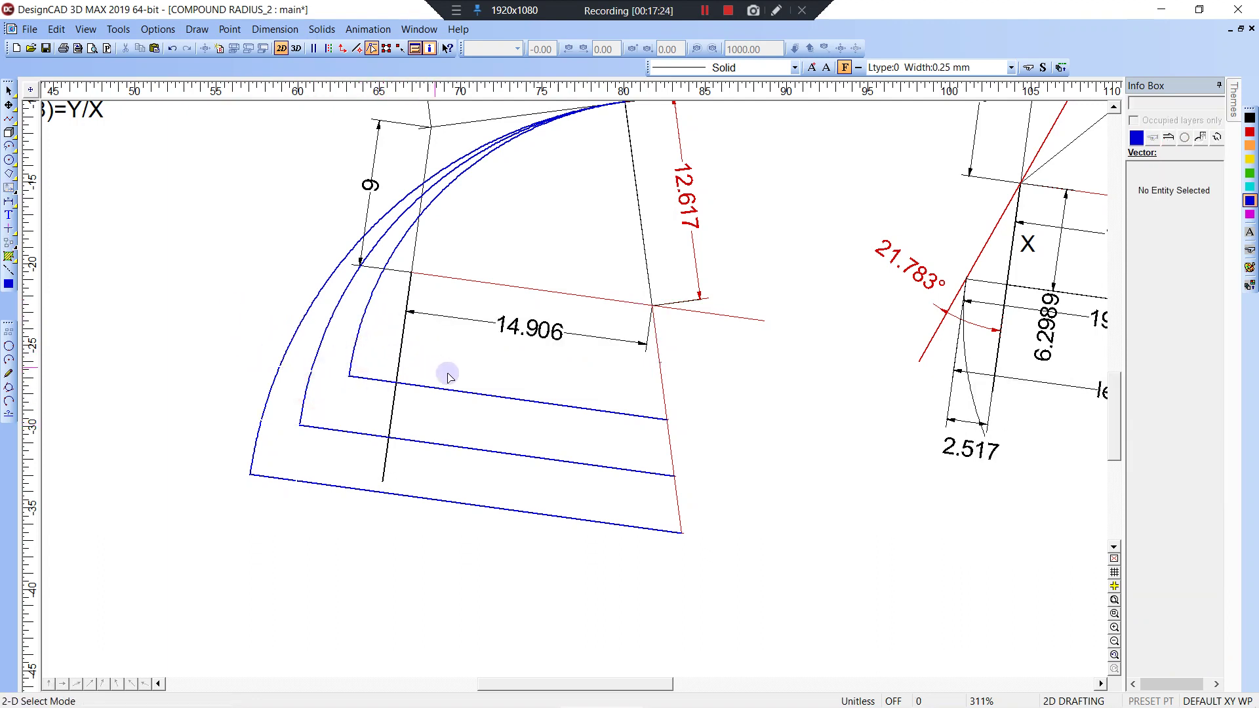
middle_drag(494, 376, 444, 423)
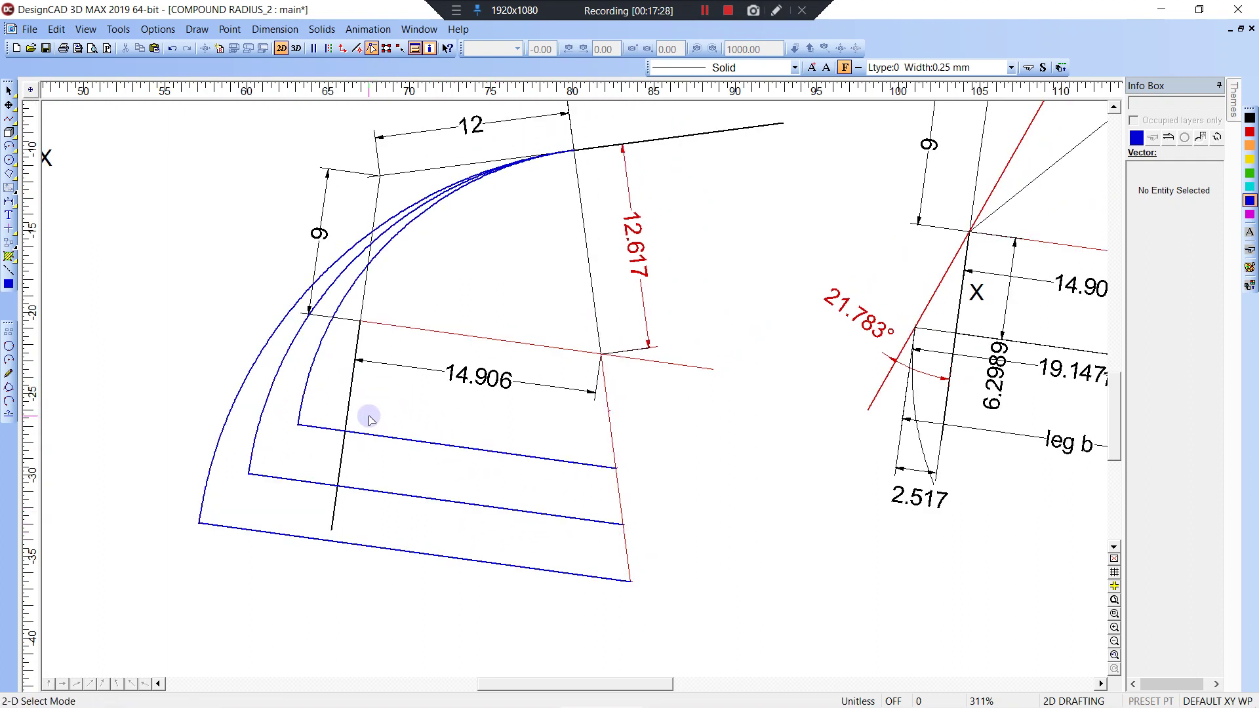
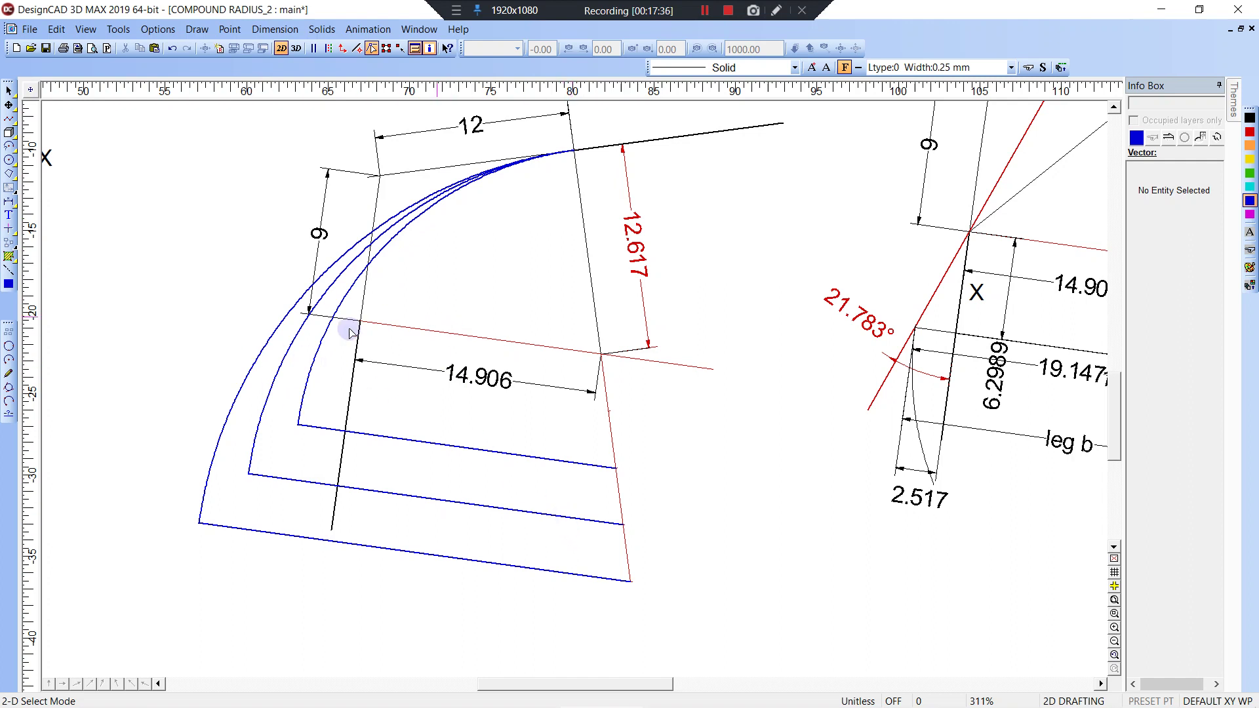
- Draw a red line from the outermost arc's lower end to the wall point at the 9-unit offset, and extend it to the outermost arc
click(1248, 132)
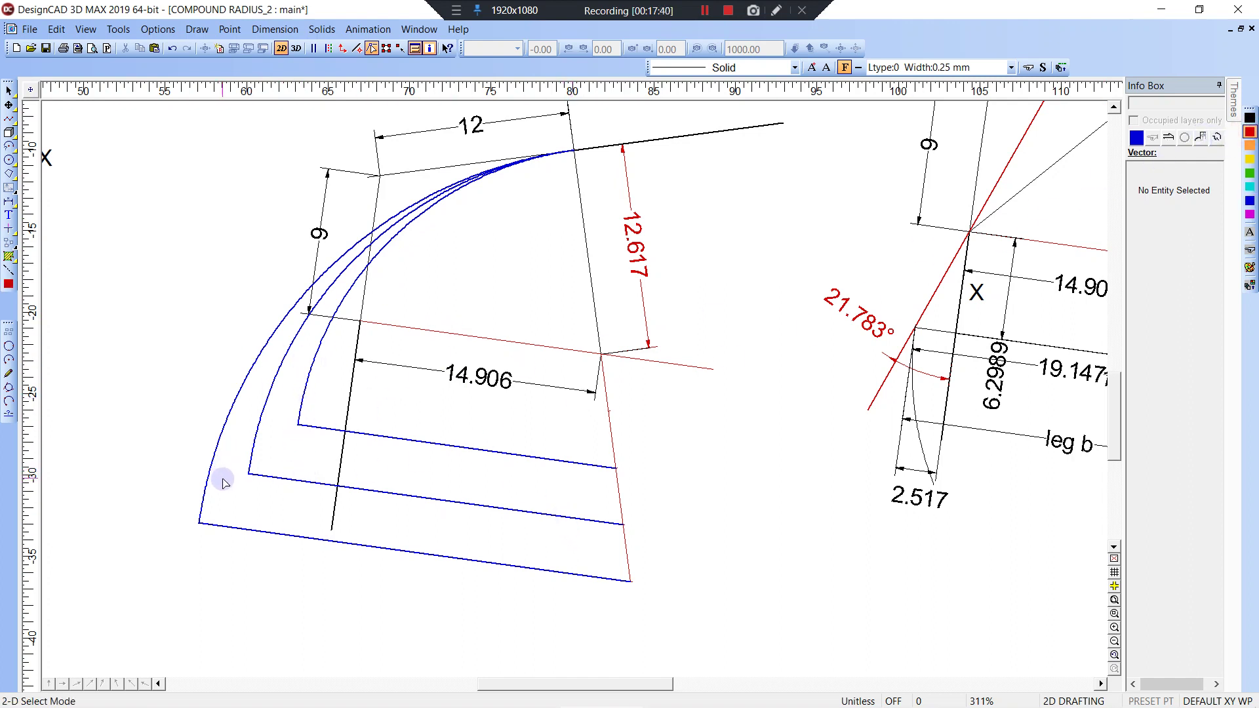
key(l)
click(199, 523)
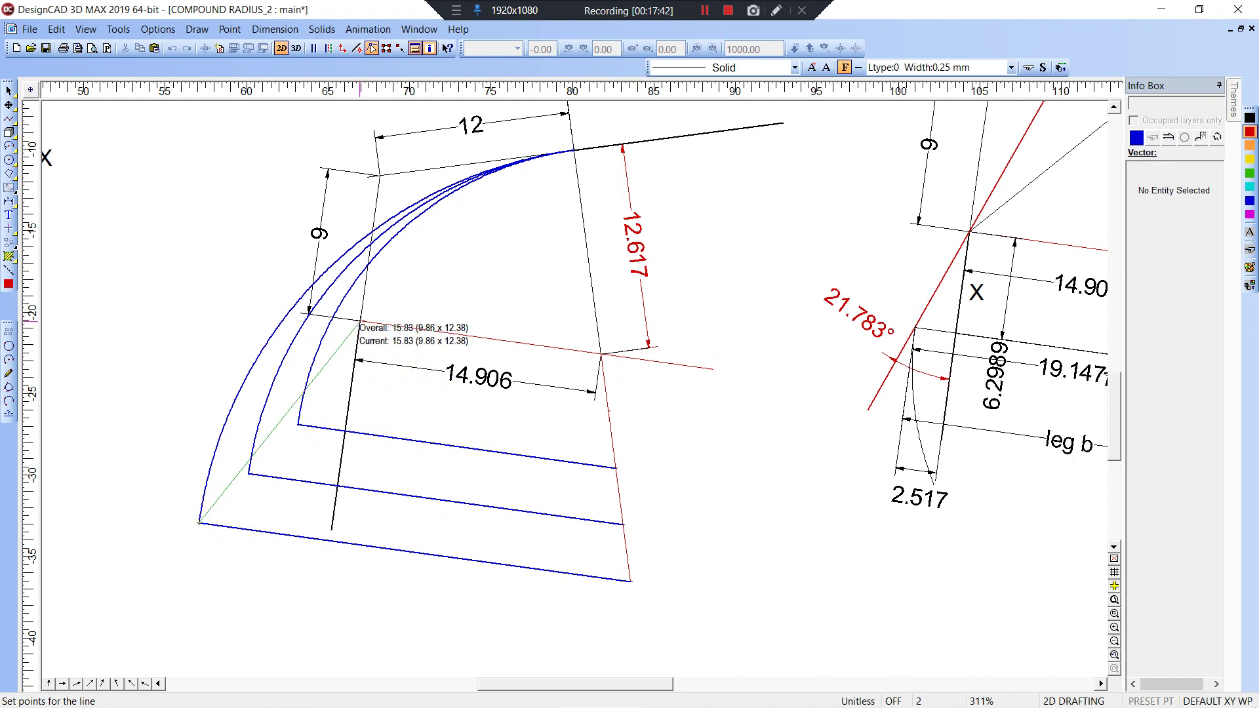
click(359, 322)
key(t)
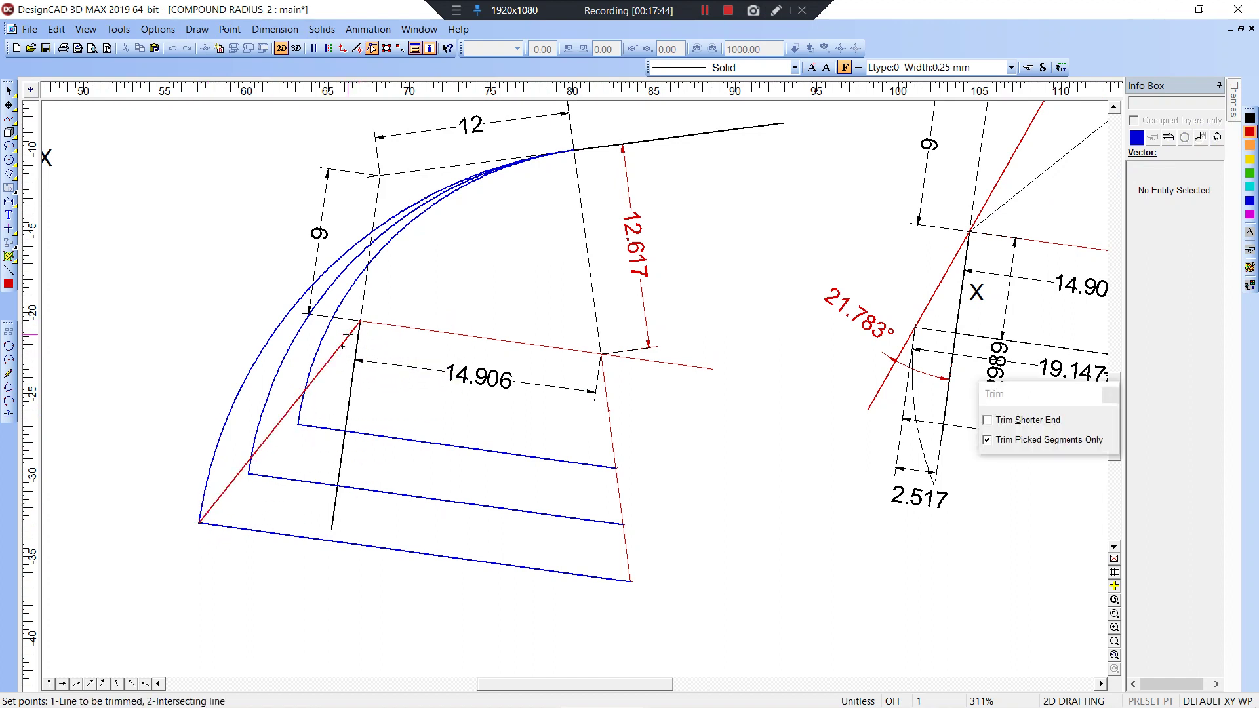
click(397, 210)
- Trim the outermost arc at the red line, keeping its upper part, and colour that arc red
key(z)
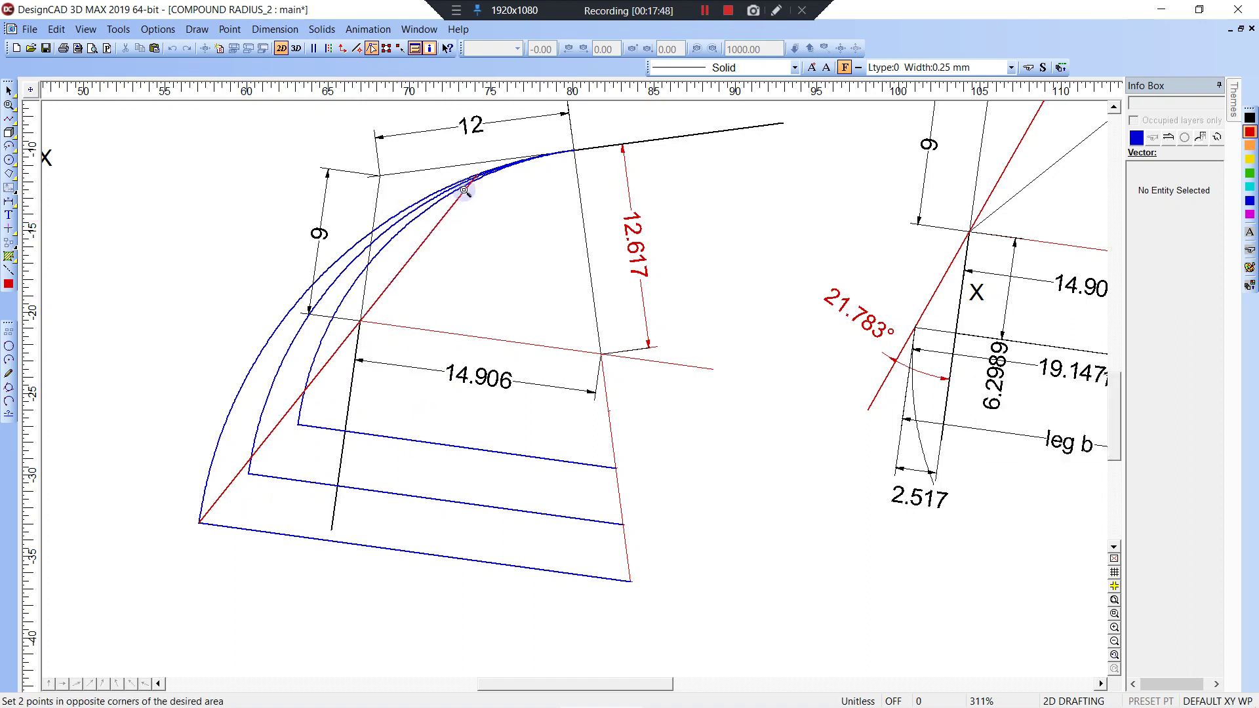
click(463, 160)
click(507, 203)
key(t)
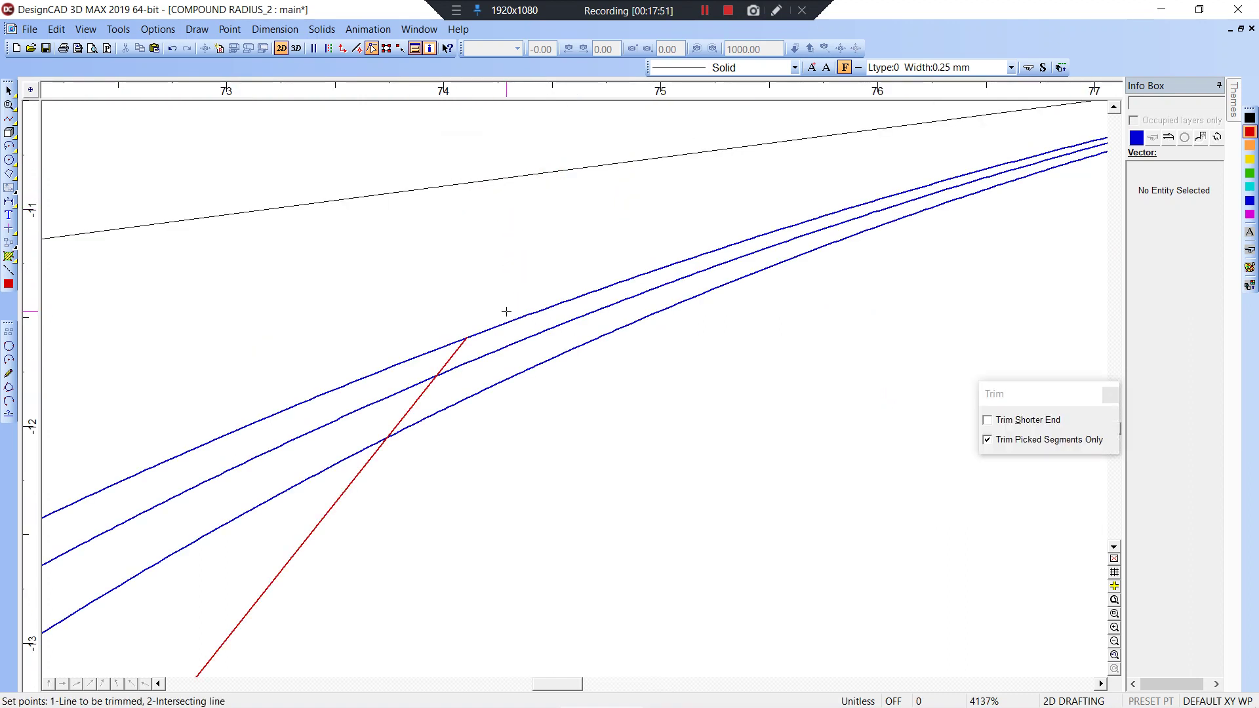
click(462, 347)
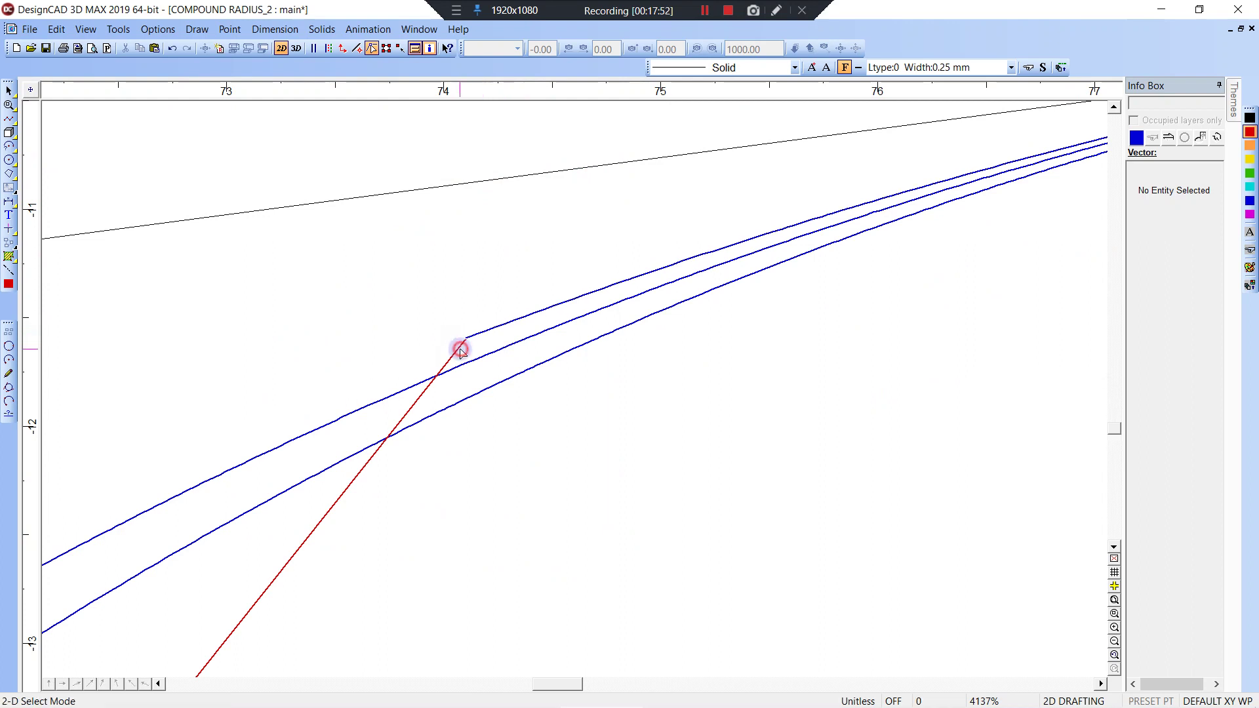
click(480, 333)
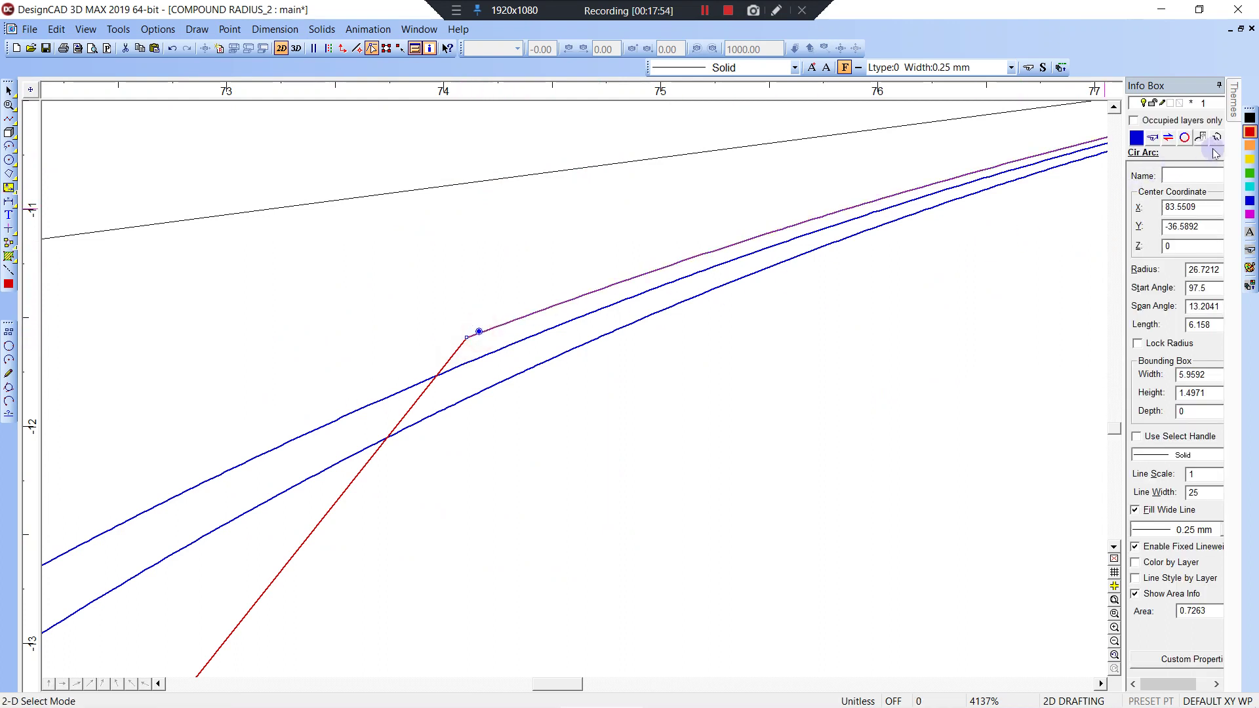
click(1250, 232)
- Draw a blue line from the middle arc's lower end to the wall point at the 9-unit offset, and extend it to the innermost arc
scroll(574, 388, down, 10)
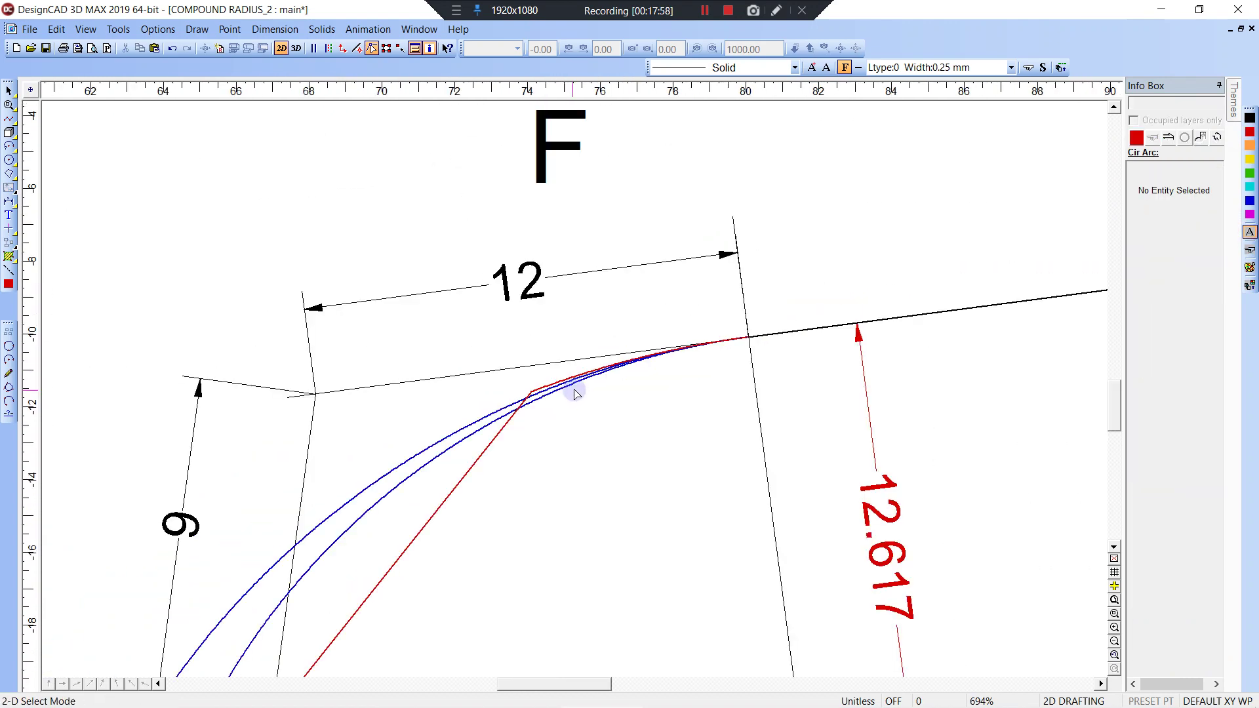
scroll(512, 413, down, 1)
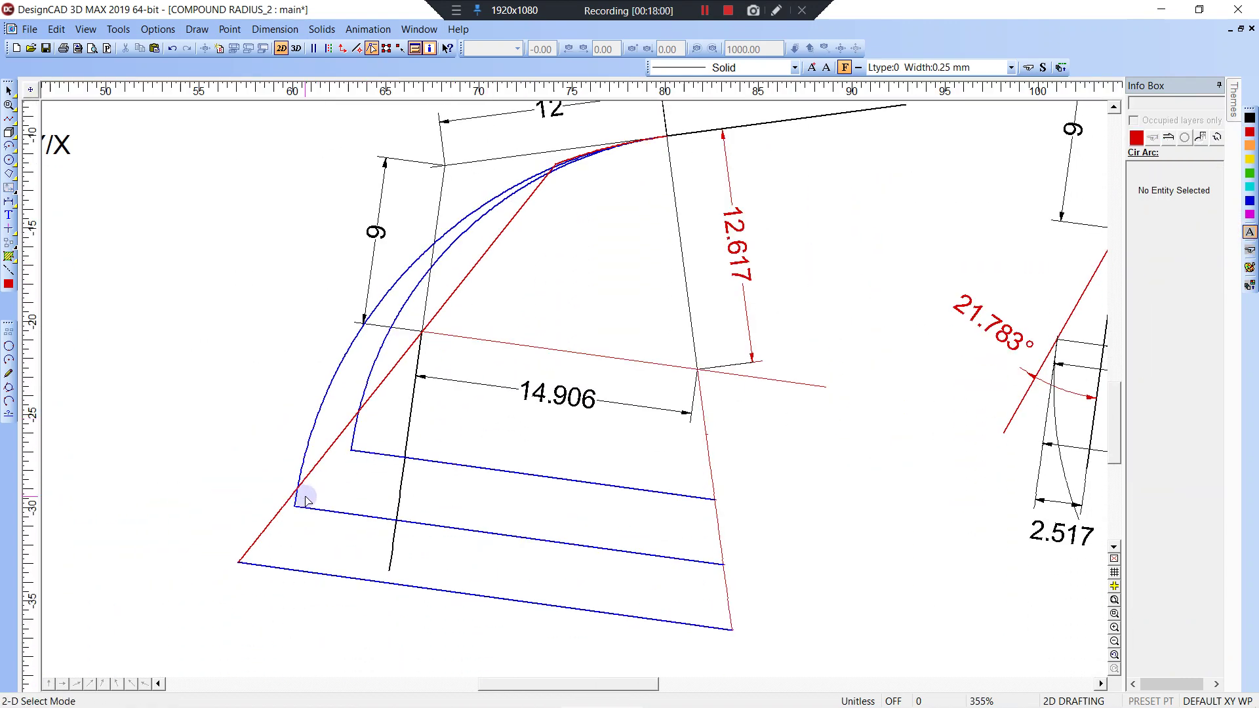
click(306, 501)
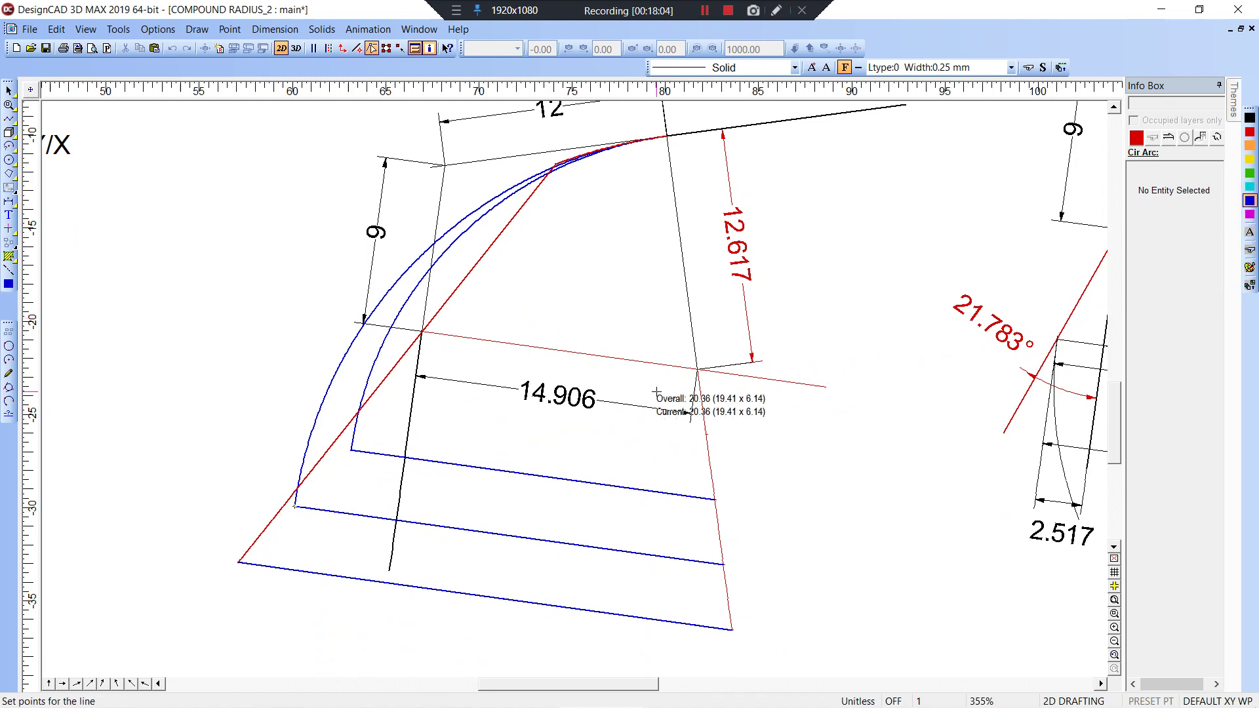
click(421, 332)
key(t)
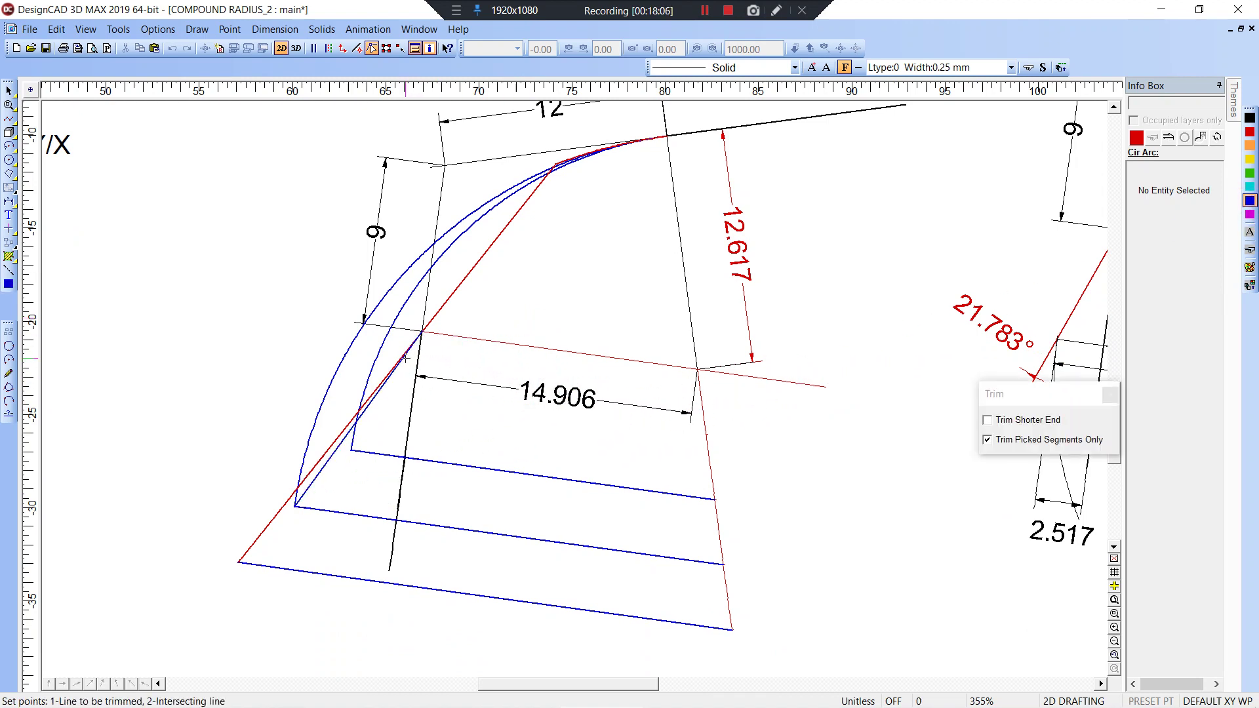
click(477, 236)
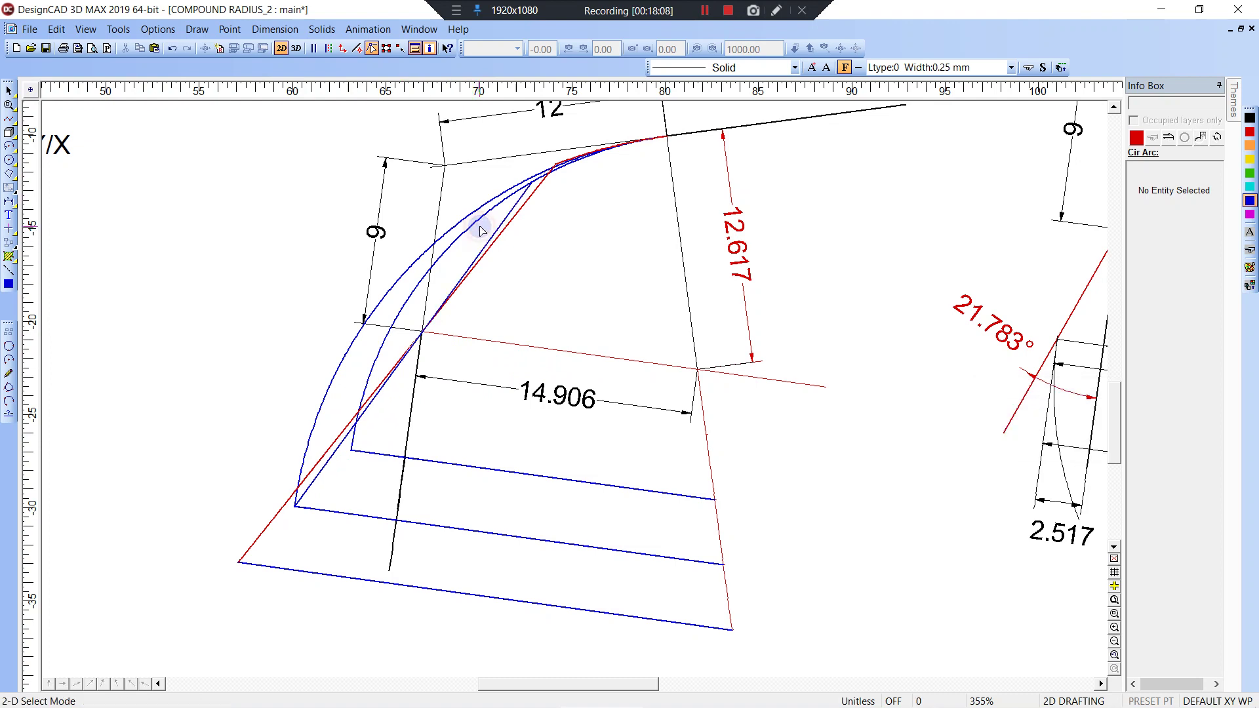
- Trim the innermost arc at the blue line, keeping its upper part
key(z)
click(507, 158)
click(573, 231)
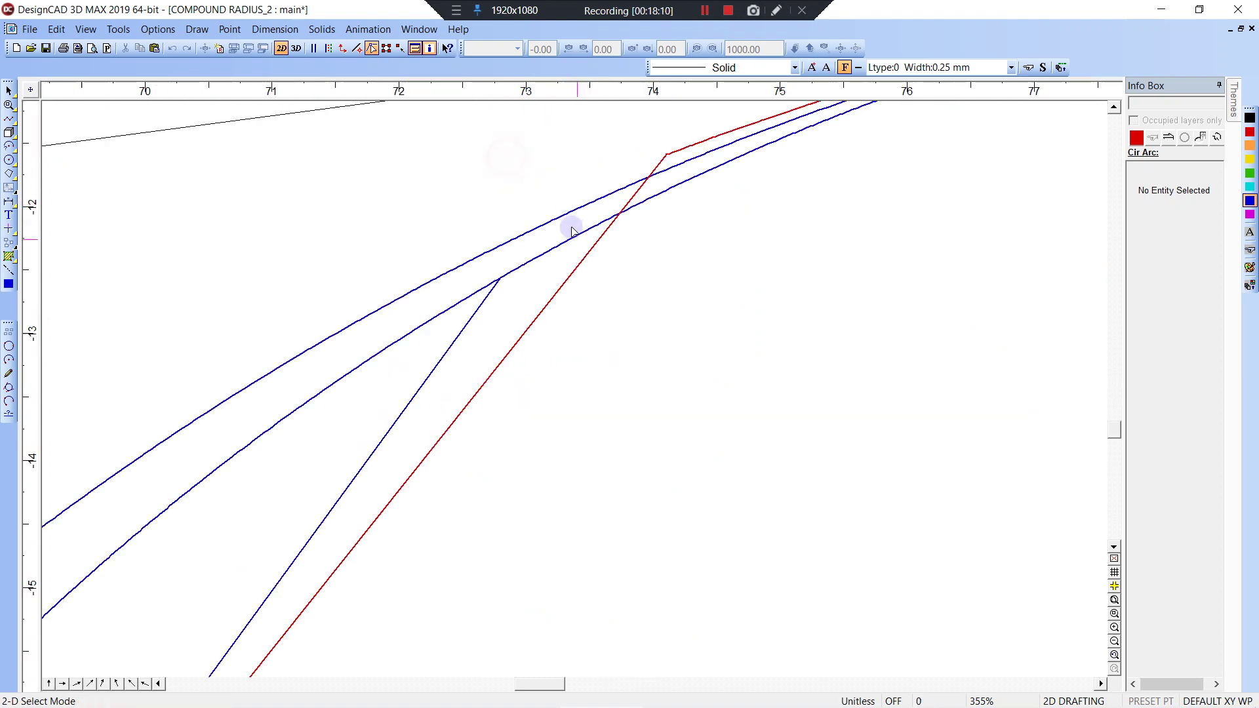
key(t)
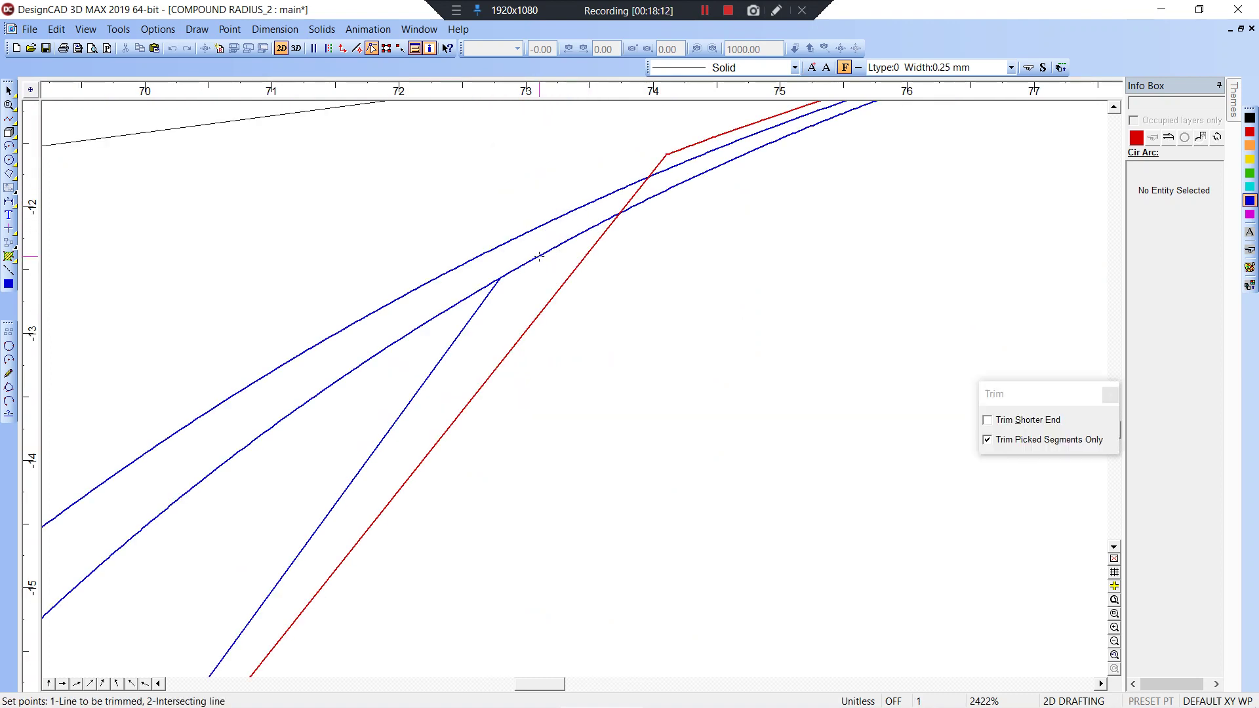
click(489, 289)
- Extend the blue line up to the middle arc and trim the middle arc's lower part at that line
scroll(525, 275, down, 3)
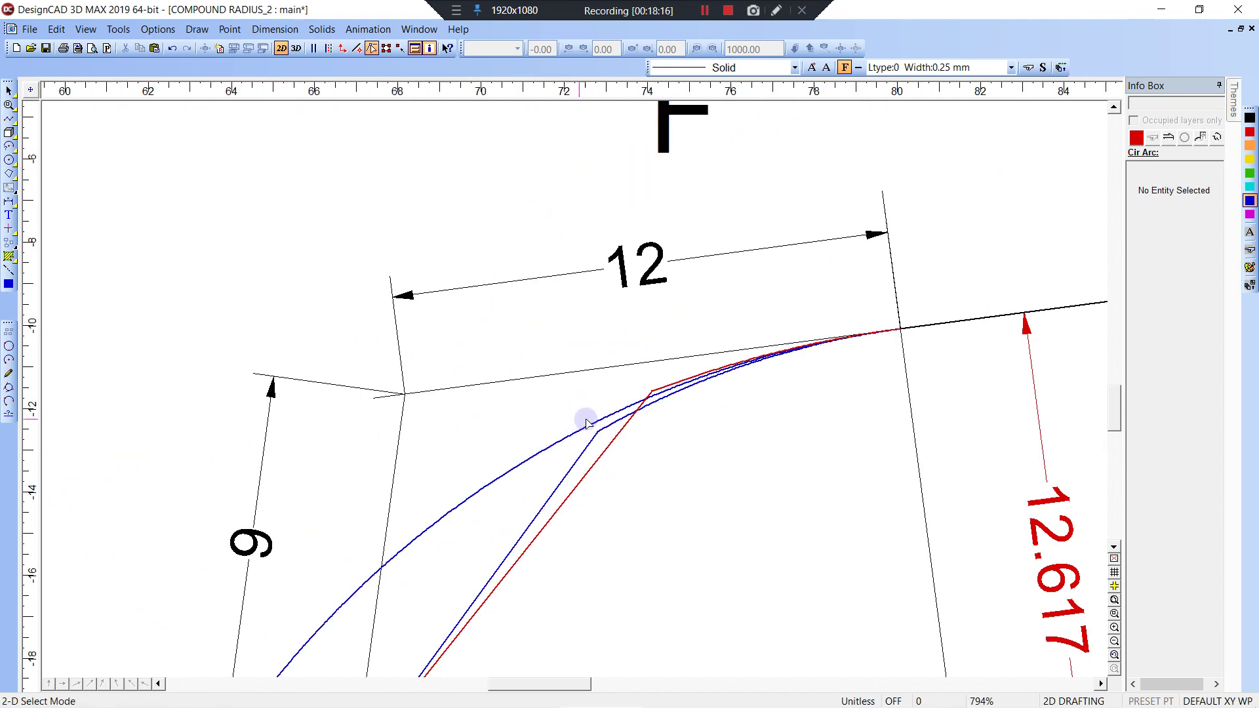
scroll(591, 437, down, 4)
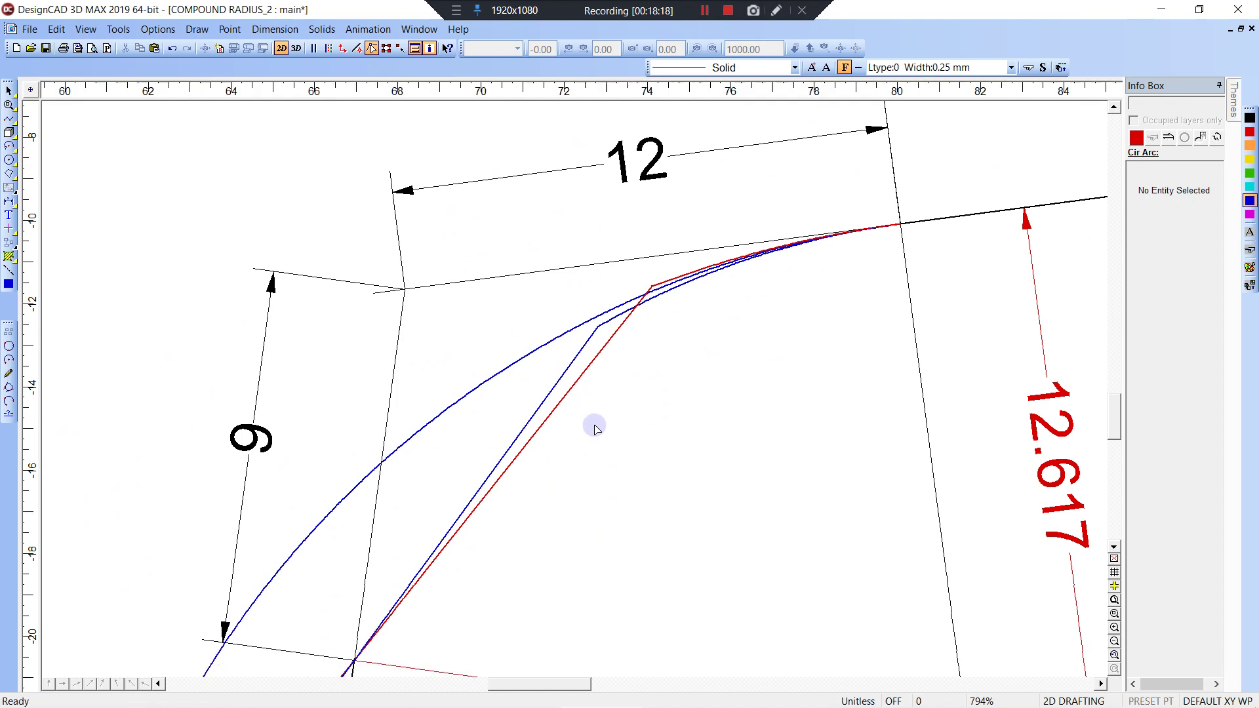
key(t)
key(Escape)
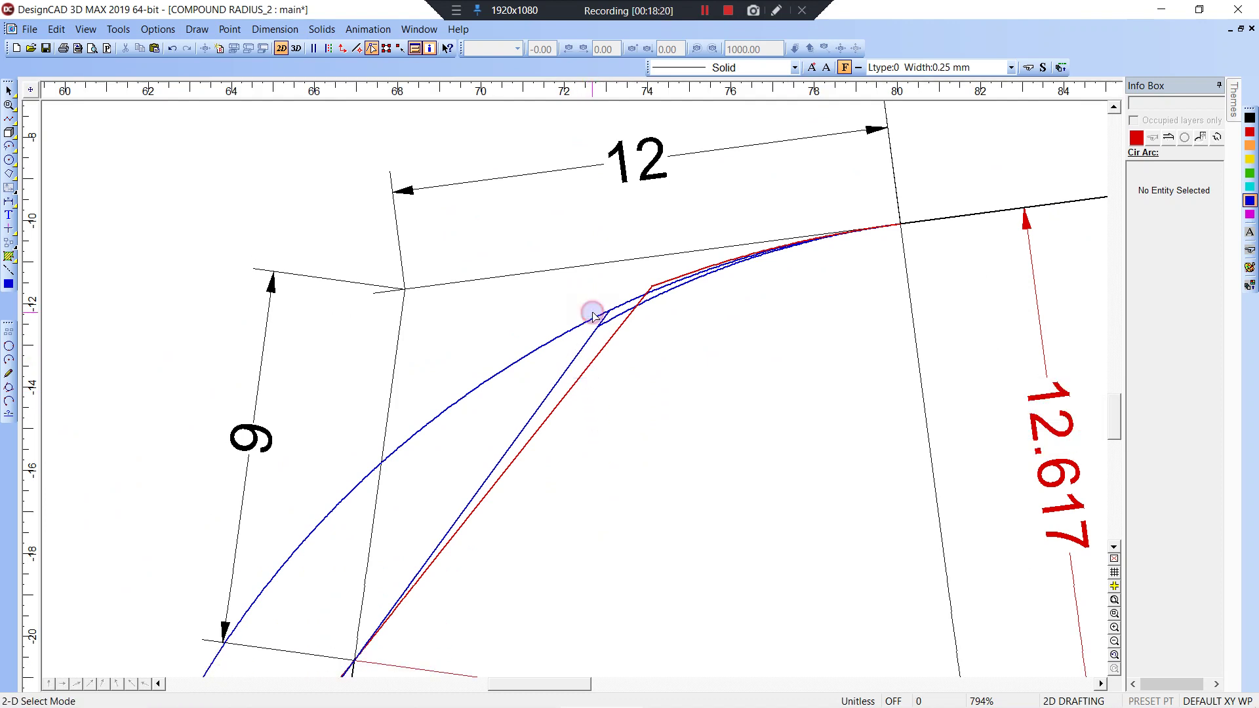
key(t)
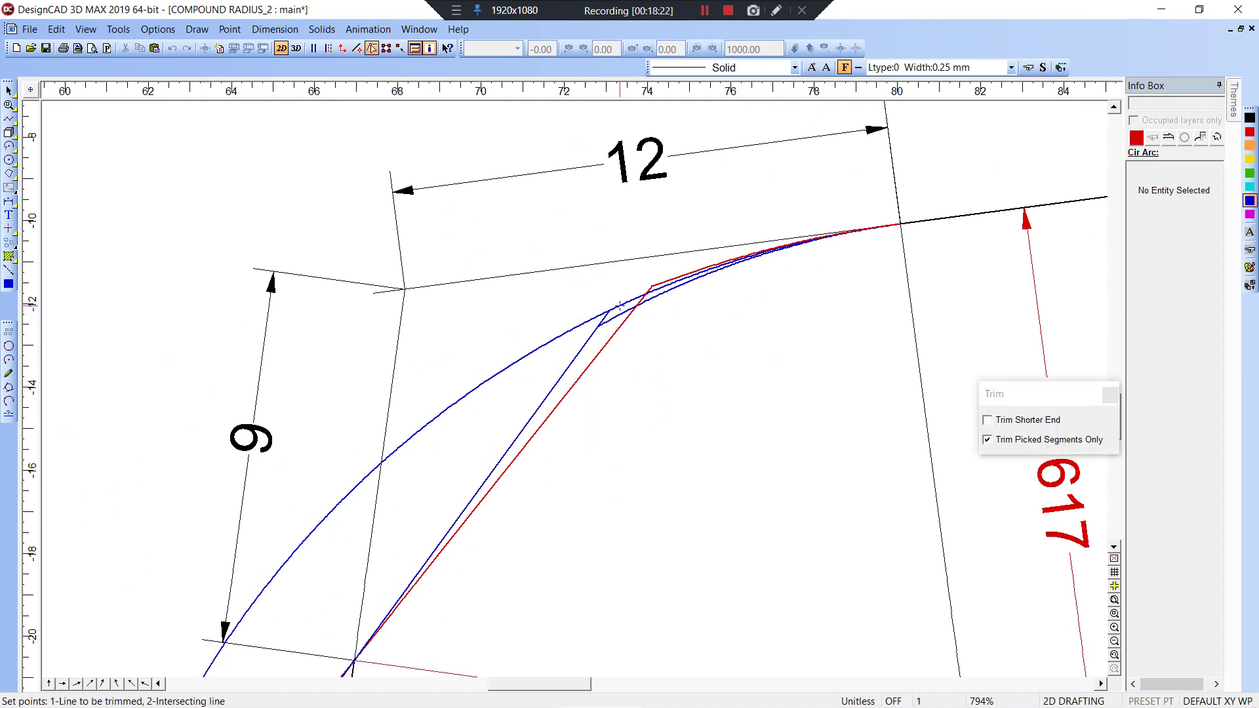
click(606, 317)
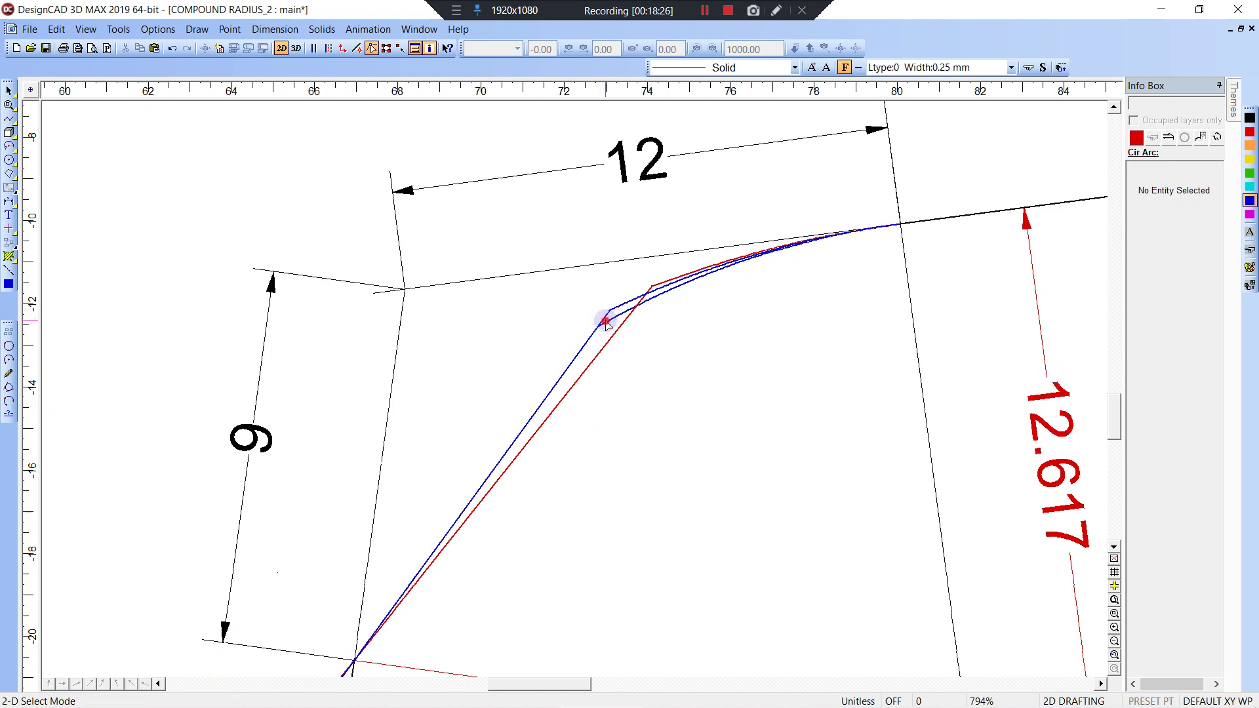
- Colour the innermost arc green
click(606, 321)
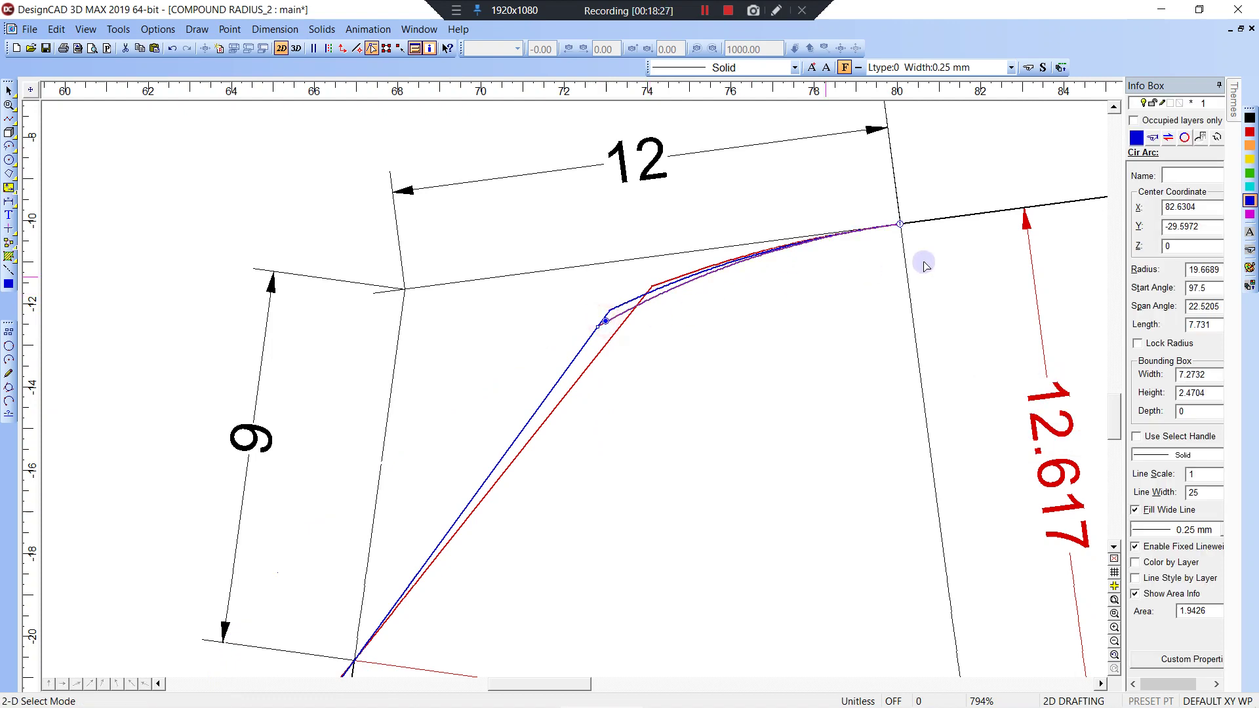
click(1251, 172)
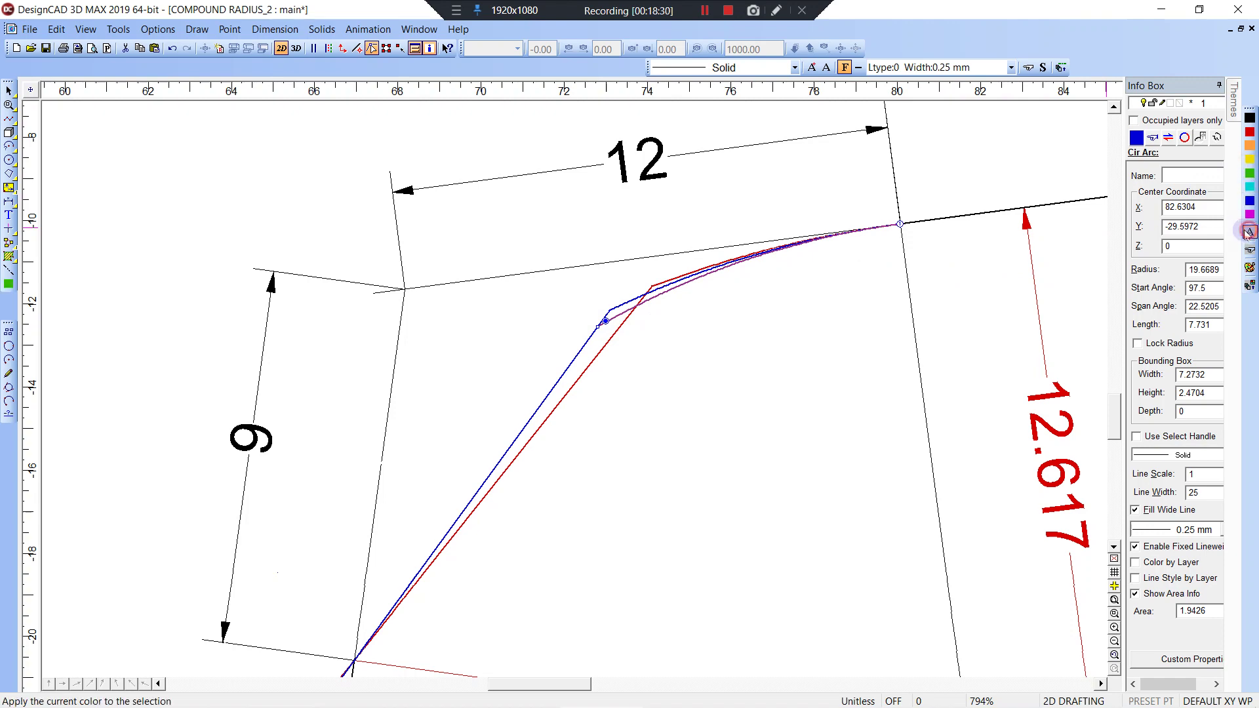
click(1248, 233)
click(839, 364)
- Draw a green line from the uppermost parallel line's outer end to the wall point at the 9-unit offset, and extend it to the innermost arc's curve
scroll(754, 373, down, 3)
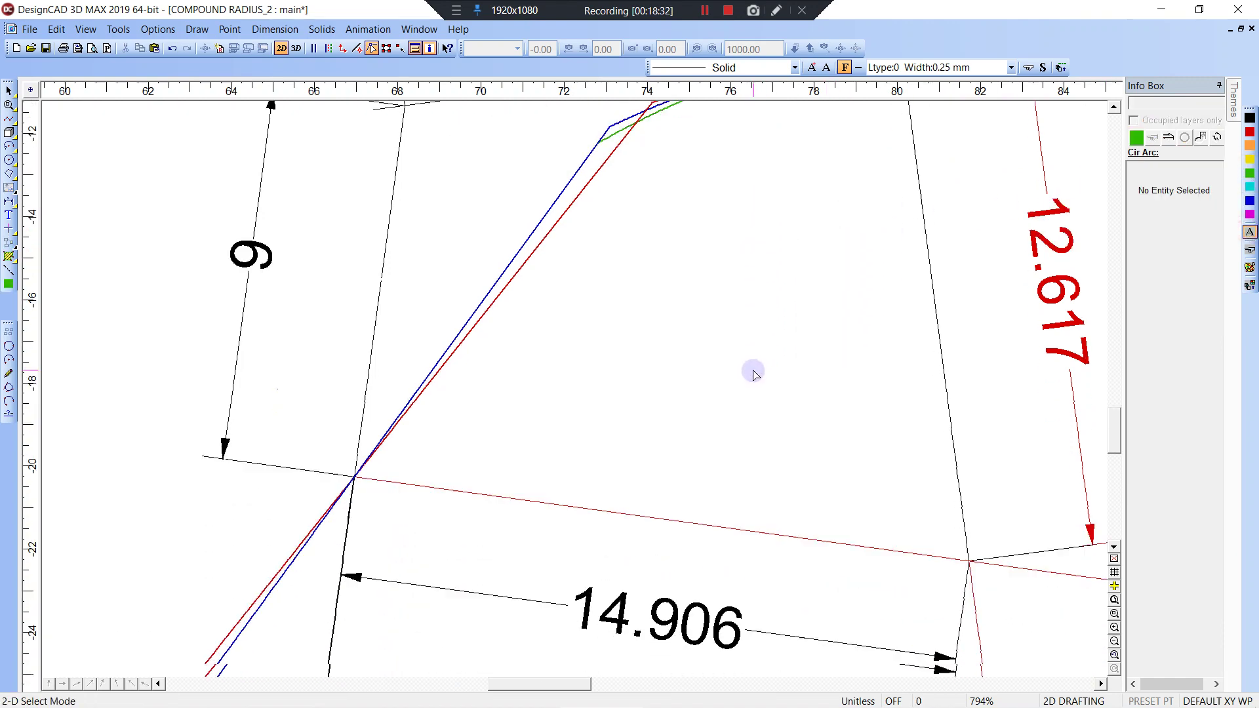
ctrl+scroll(754, 373, down, 3)
scroll(573, 392, down, 4)
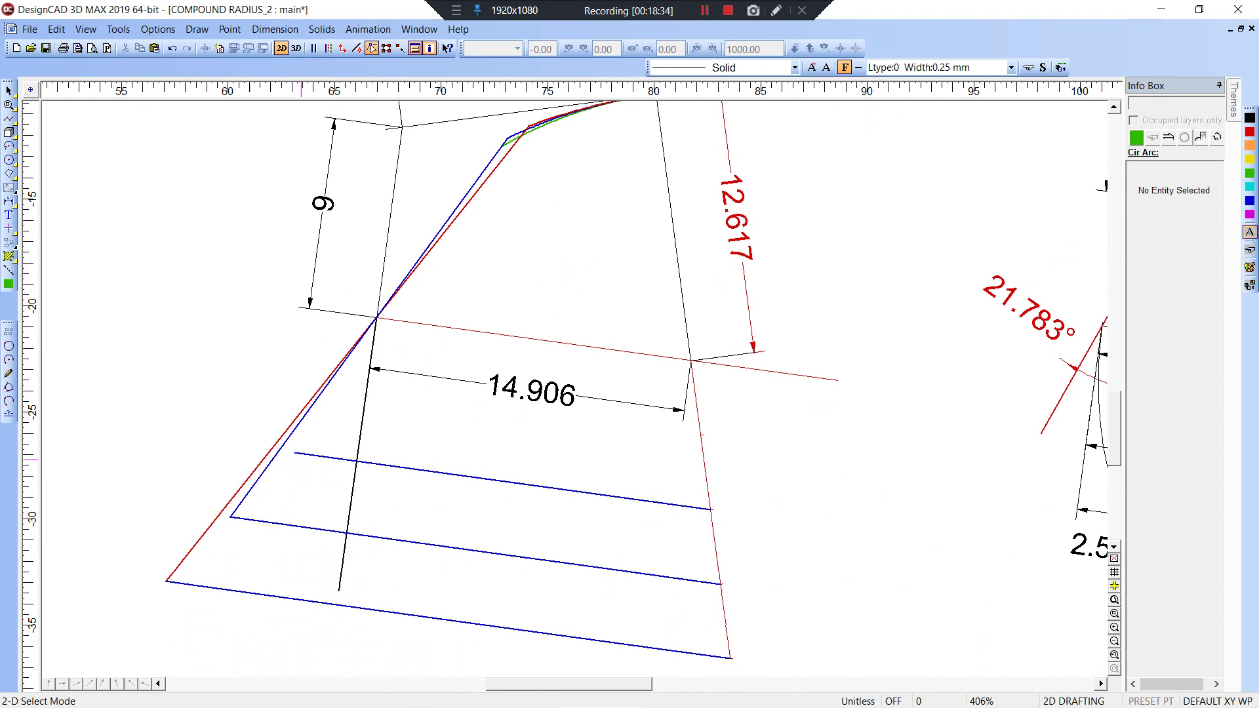
key(v)
right_click(301, 459)
right_click(374, 322)
key(t)
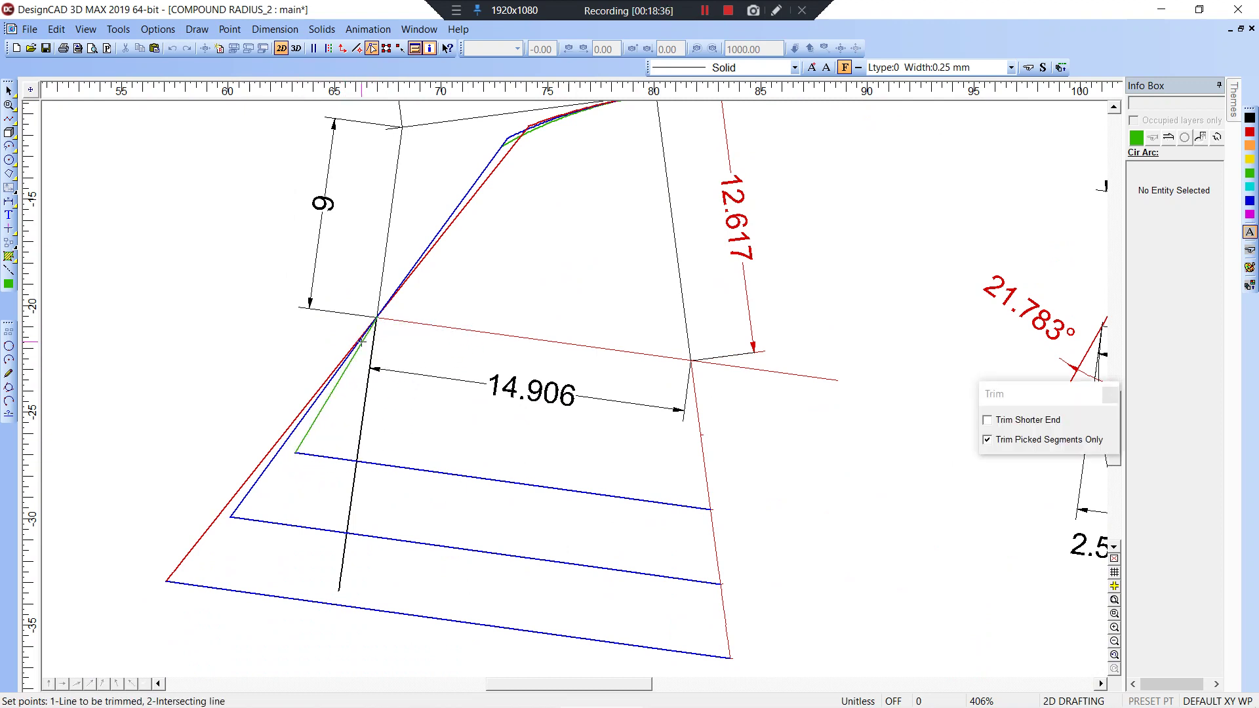
scroll(459, 193, up, 1)
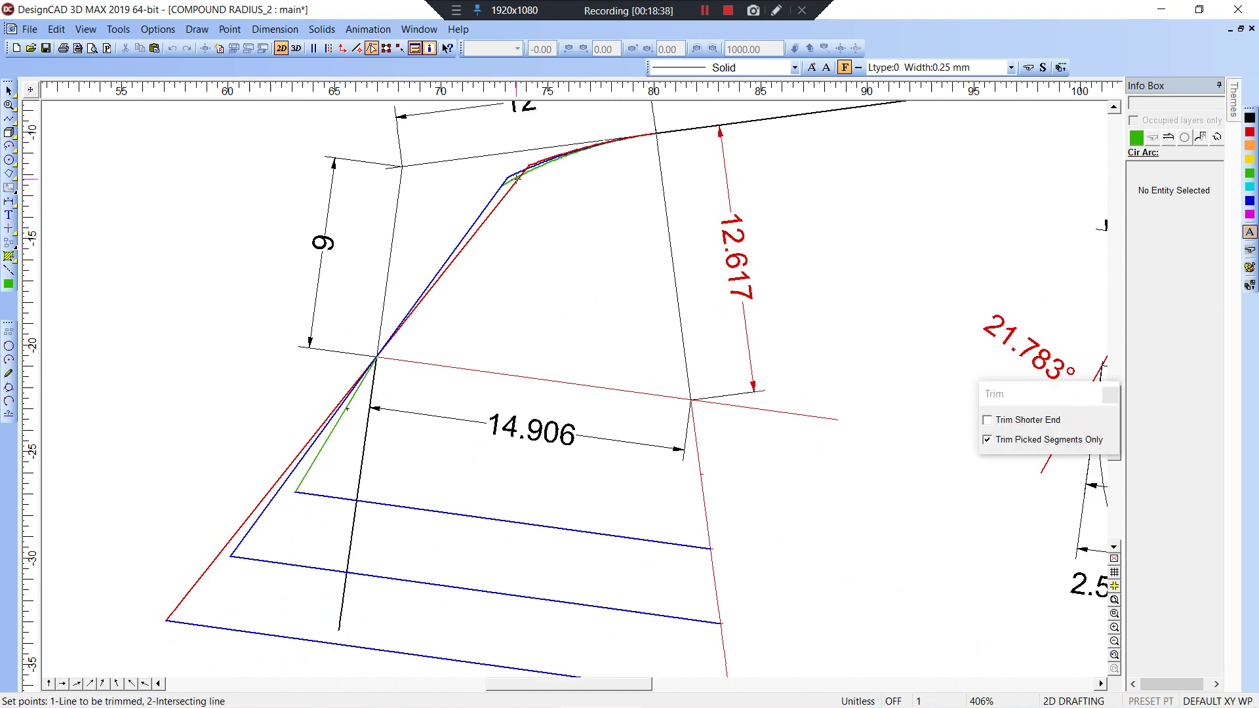
click(509, 177)
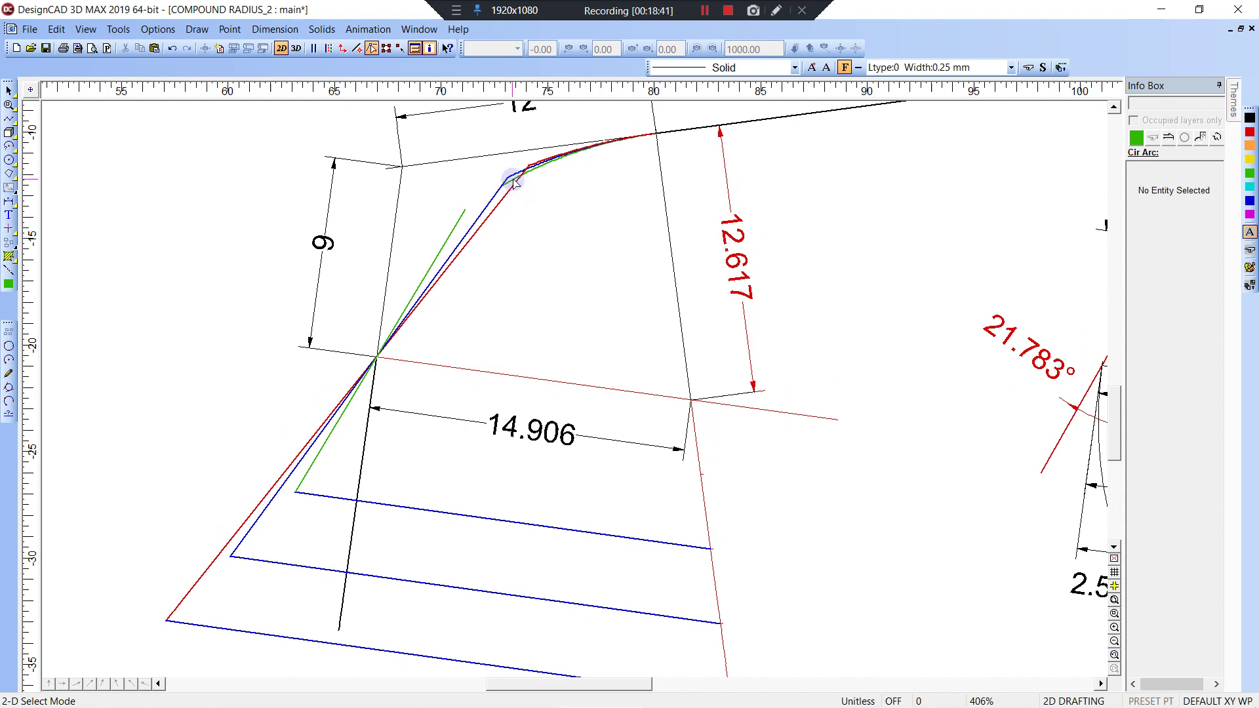
- Extend the green arc down to the upper end of the green line
key(t)
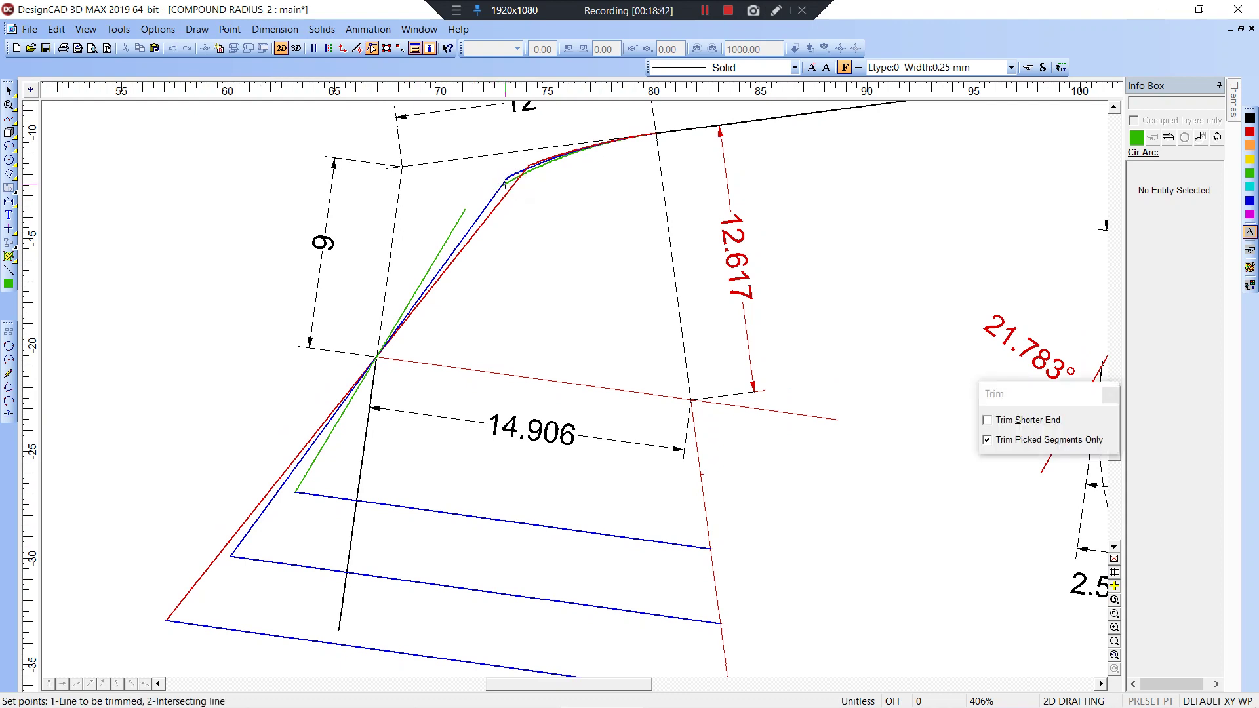
click(471, 206)
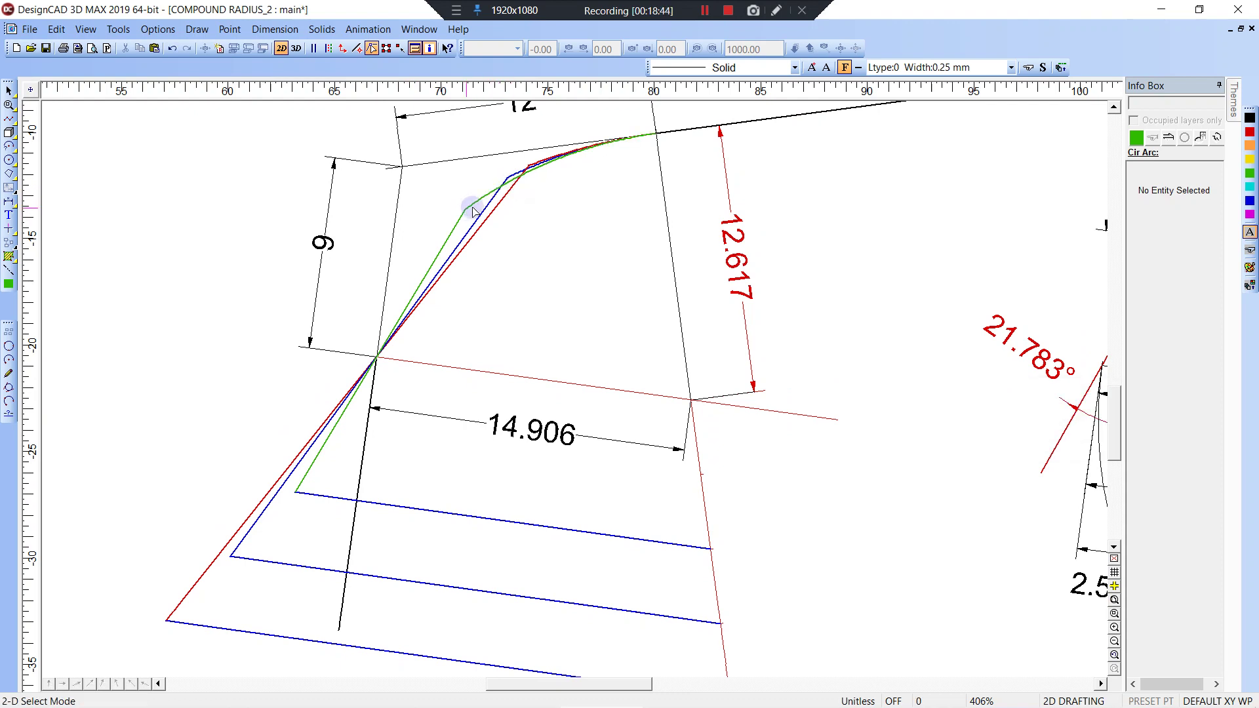
click(537, 170)
- Draw a green line from the green arc's junction point to the uppermost parallel line's inner end on the construction line
scroll(616, 428, down, 3)
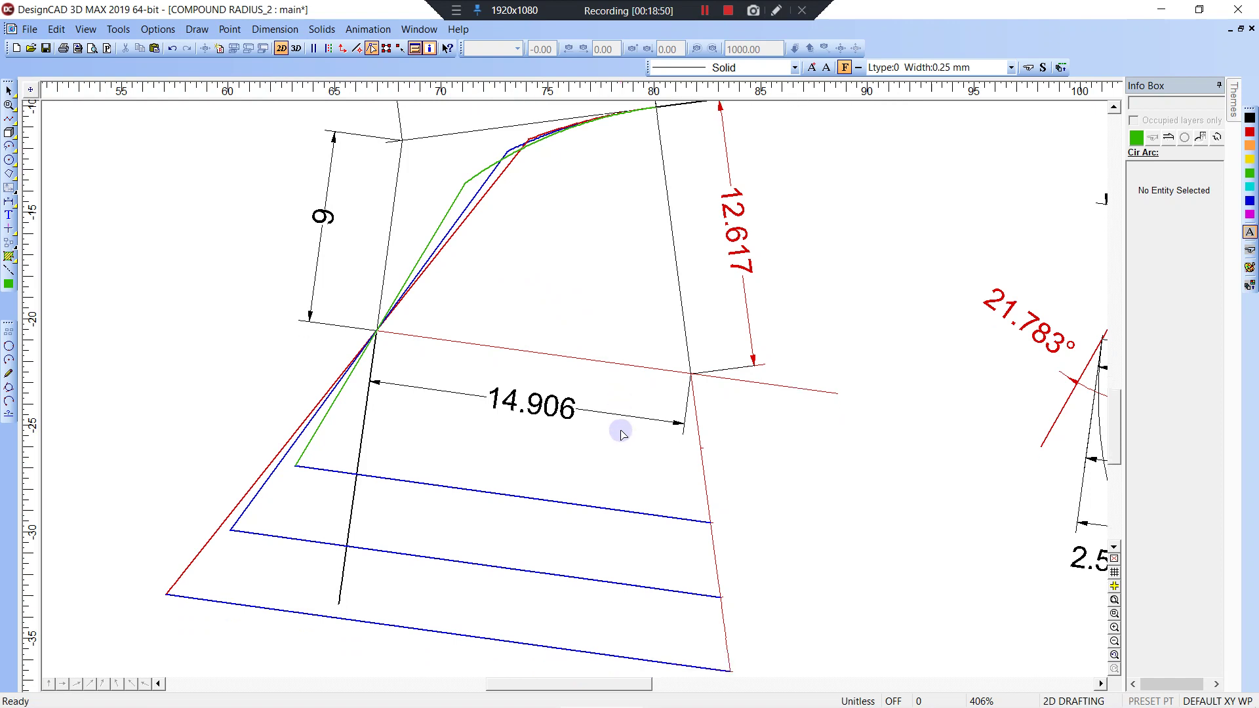
key(v)
scroll(671, 469, up, 1)
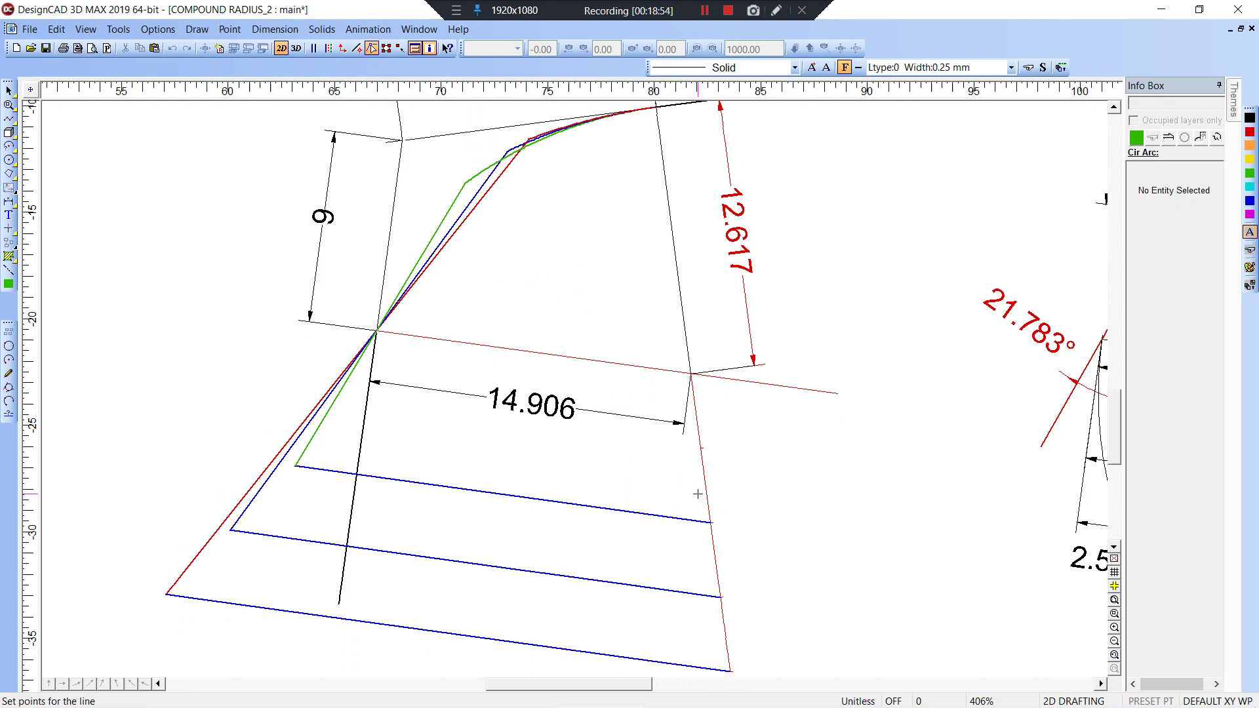
click(465, 183)
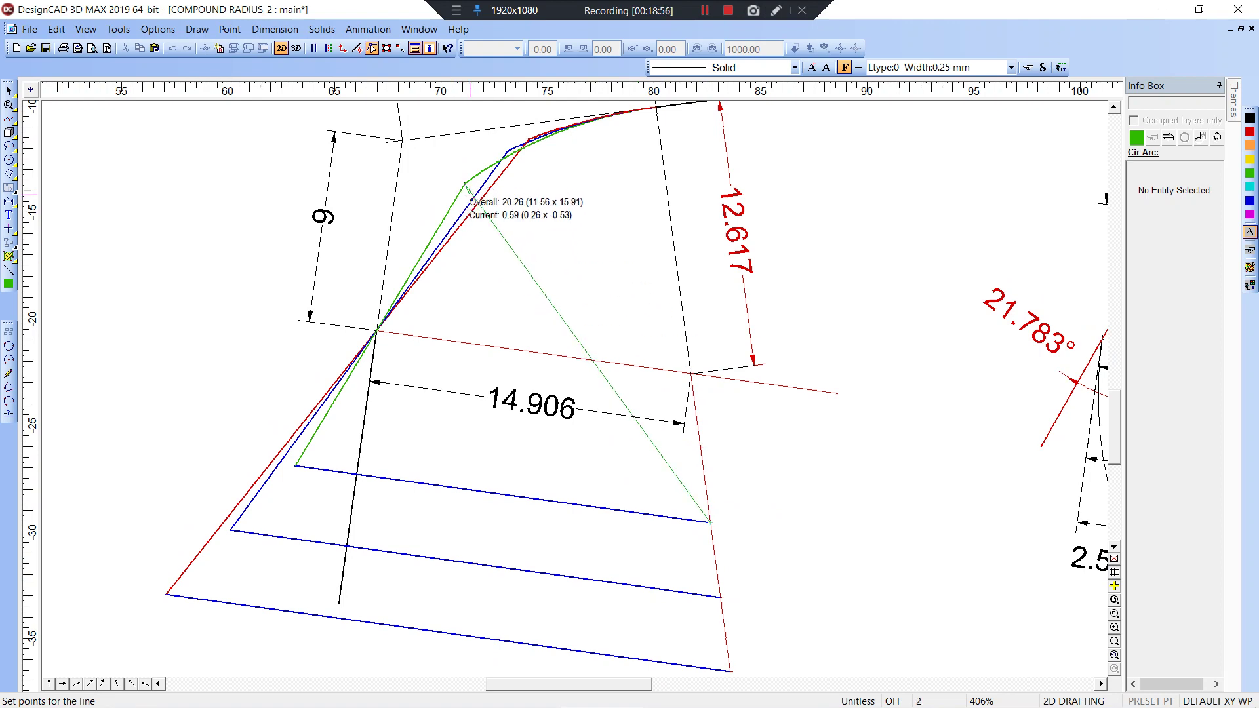
click(711, 523)
- Draw a blue line from the middle parallel line's inner end to the junction of the middle arc and blue line
click(720, 598)
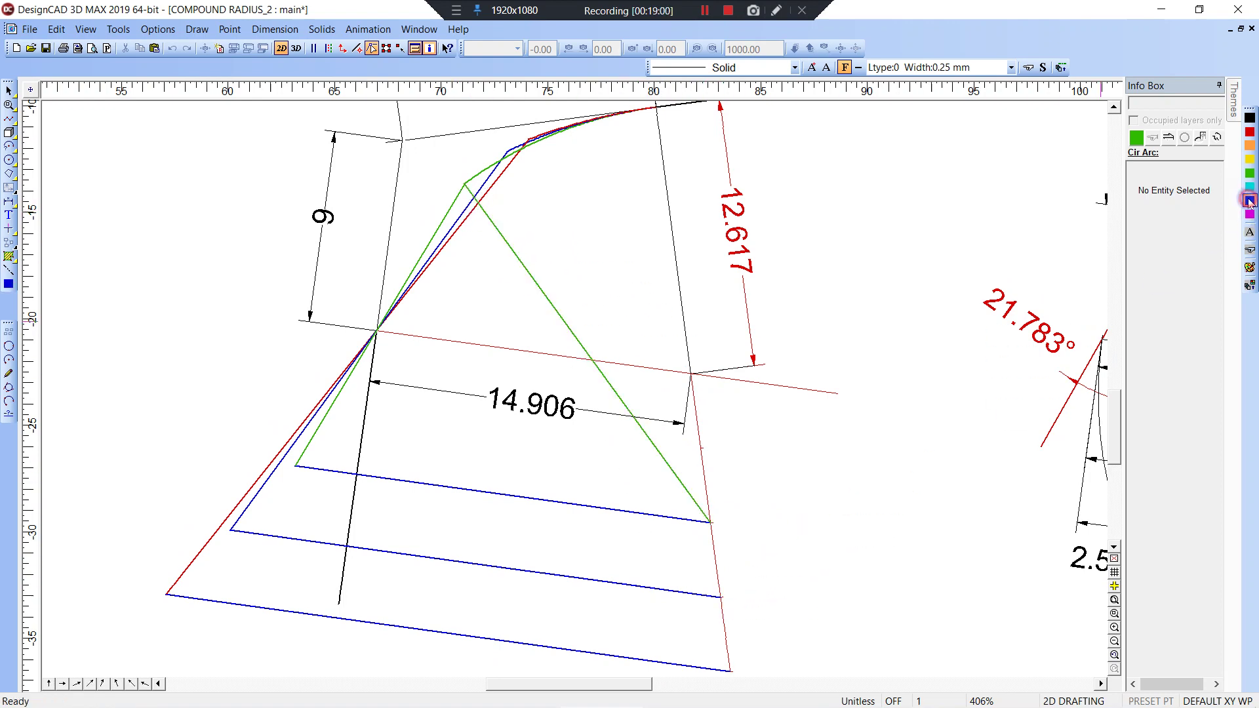
click(508, 152)
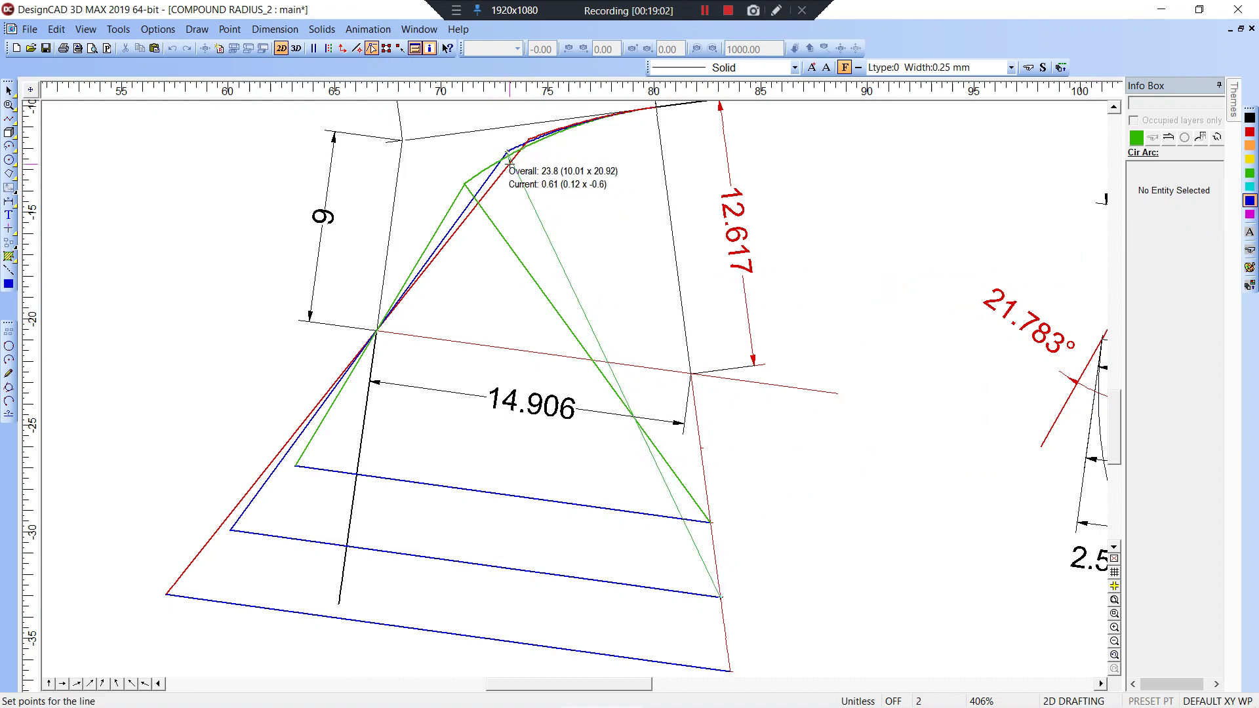
click(511, 163)
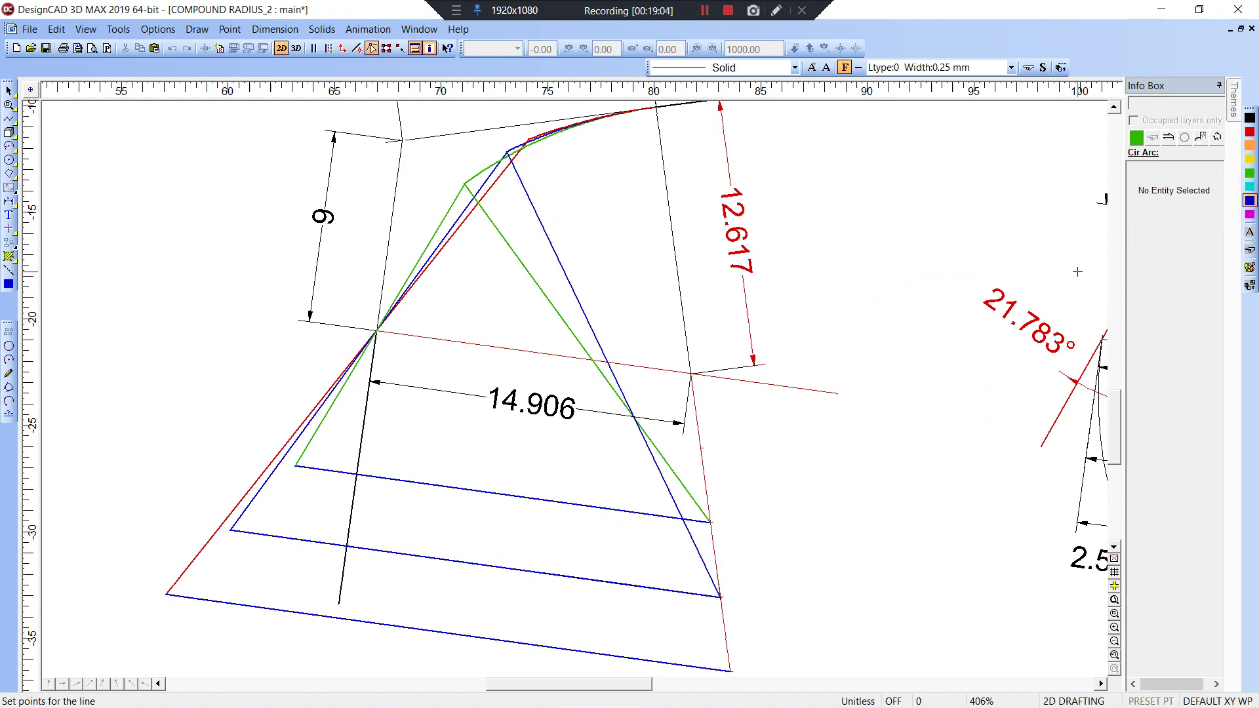
- Draw a red line from the lowest parallel line's inner end to the outermost arc's junction with the red line
click(1250, 132)
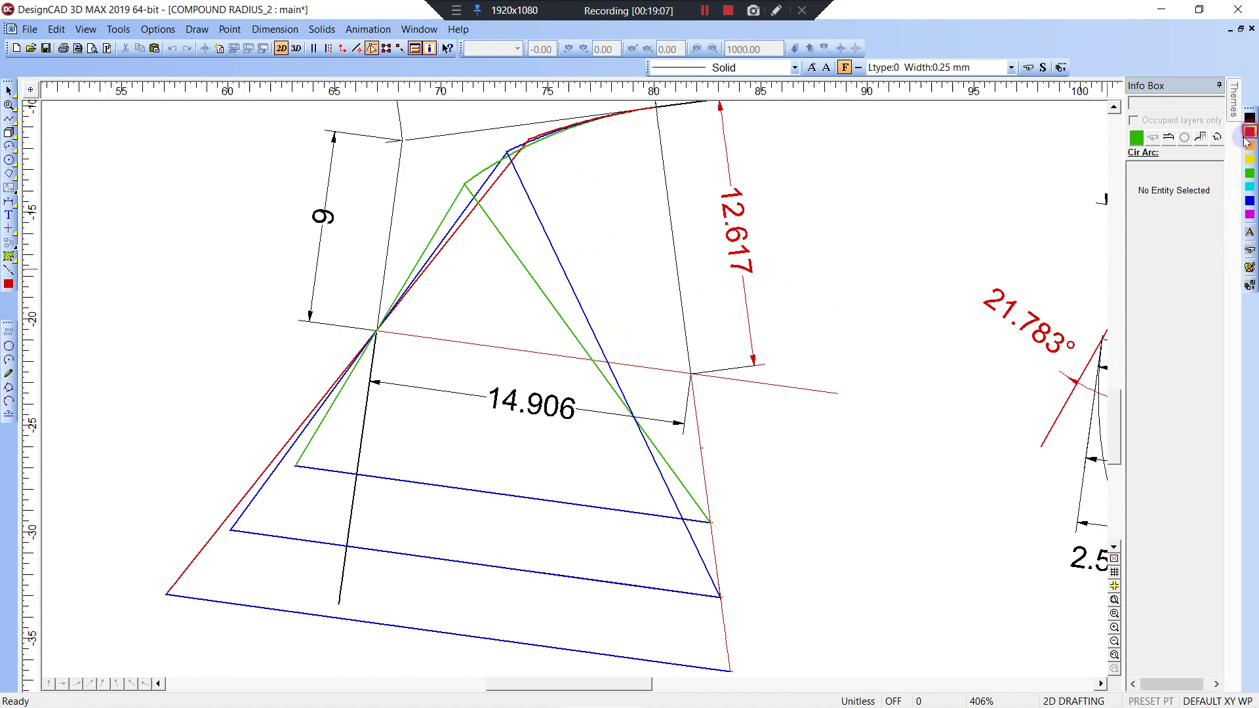
click(729, 671)
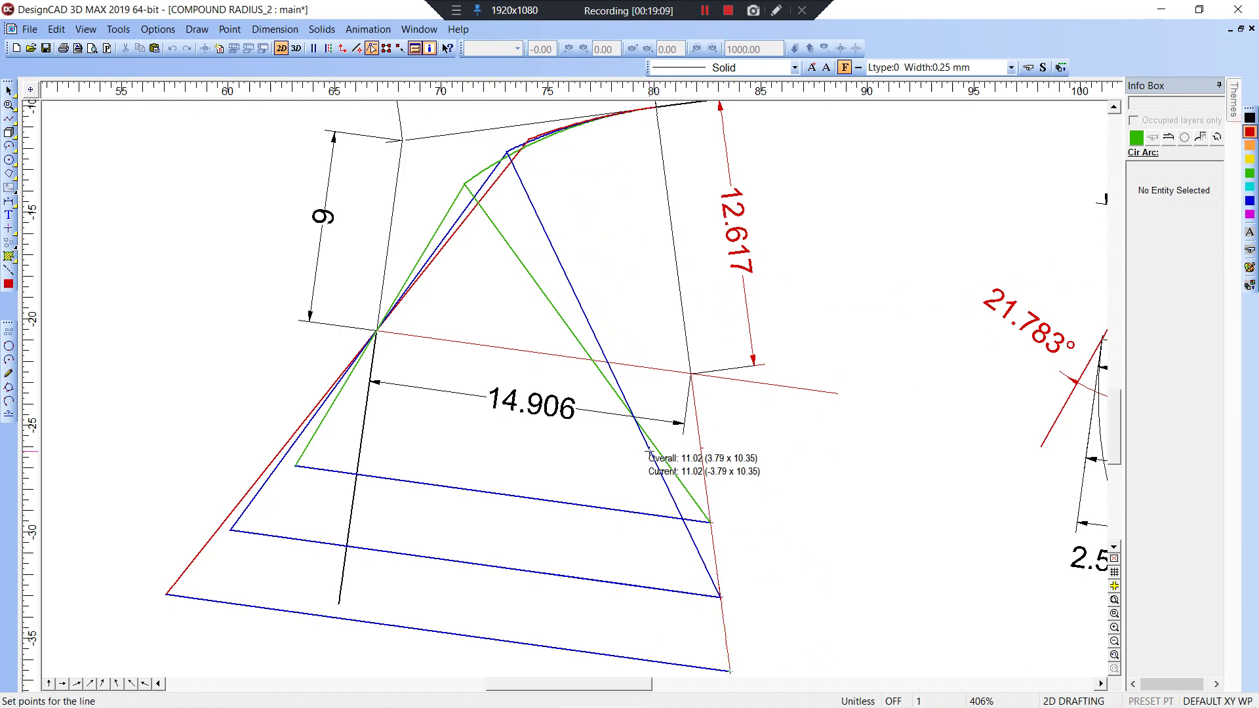
right_click(528, 140)
key(Return)
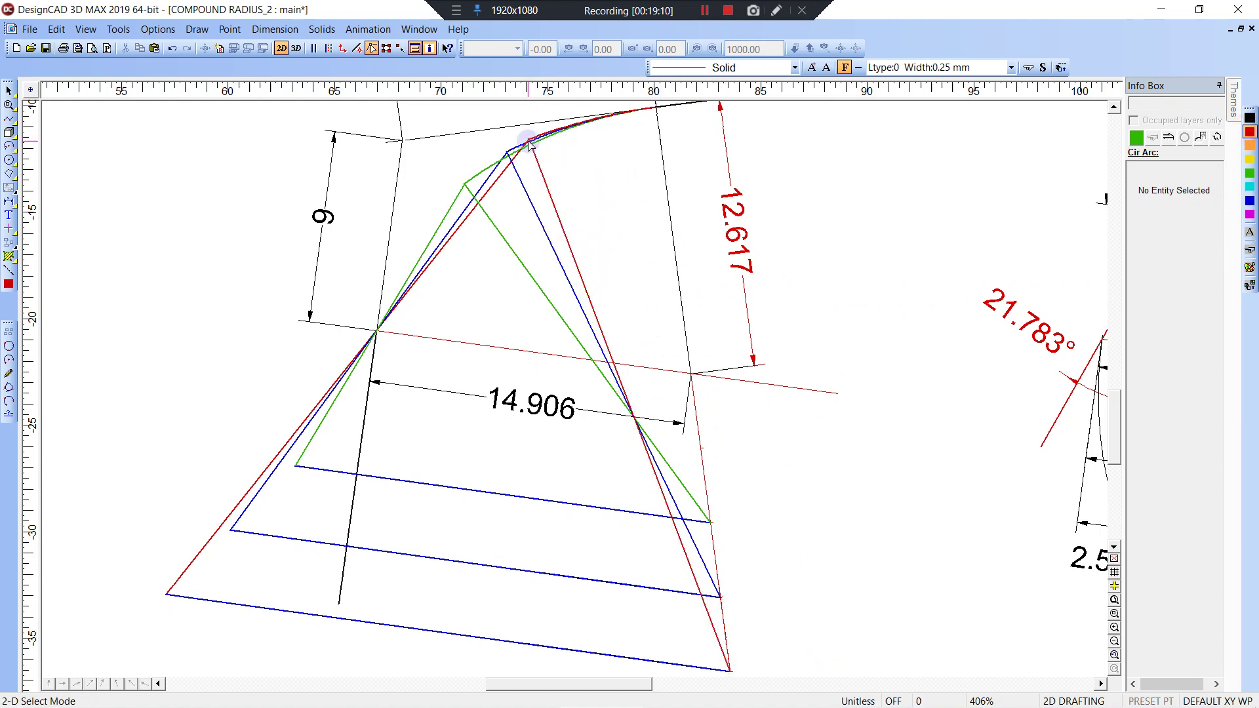
- Draw a red 90° arc from the red junction, centred where its radius line crosses the 9-unit construction line, and trim it at that construction line
key(w)
click(383, 125)
click(675, 402)
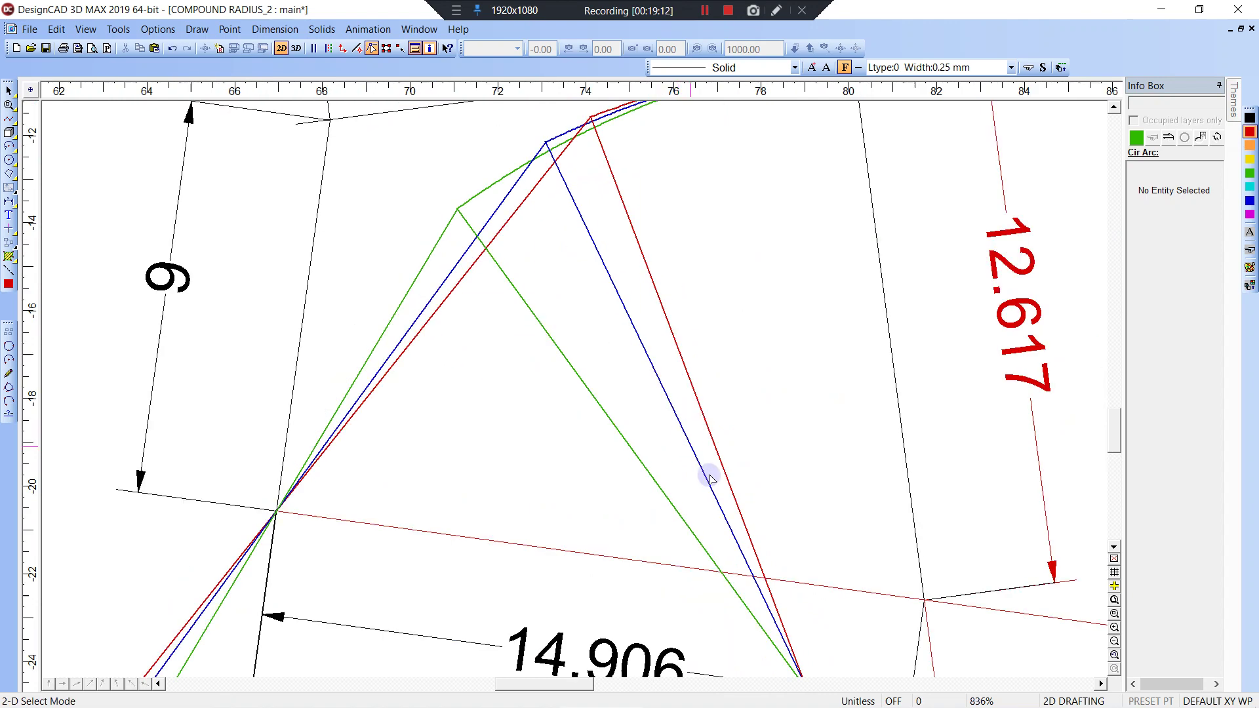
key(a)
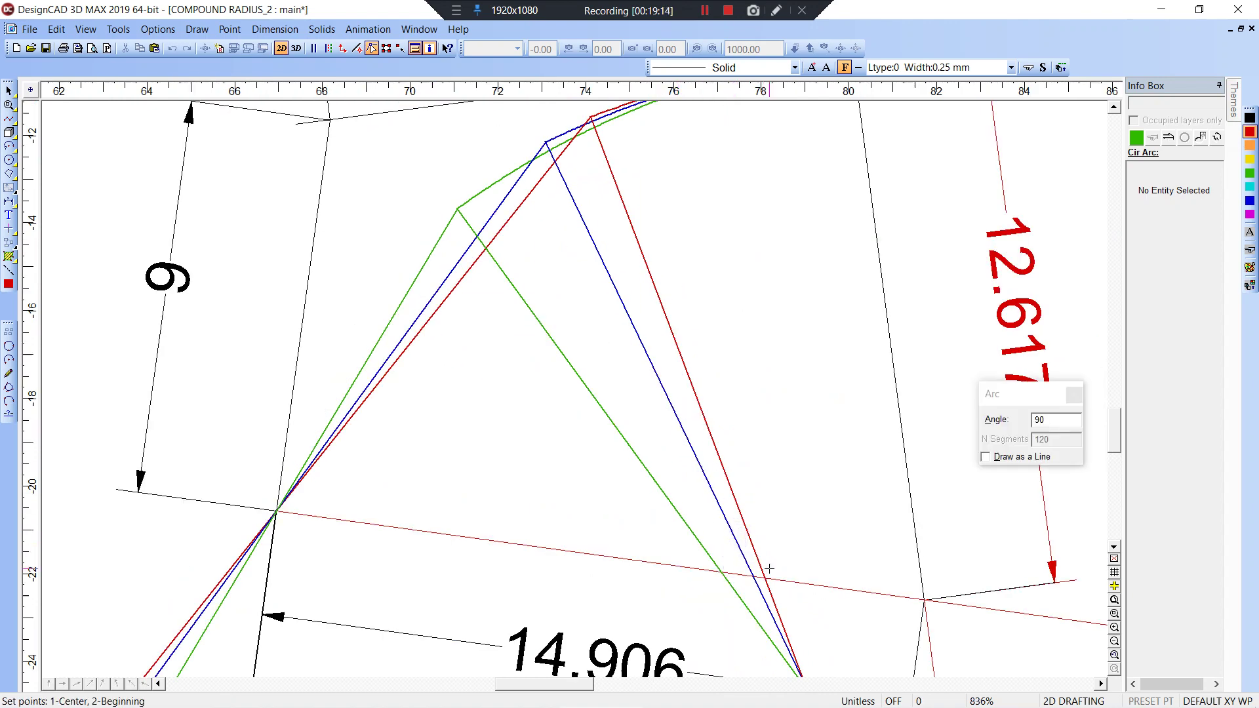
click(763, 577)
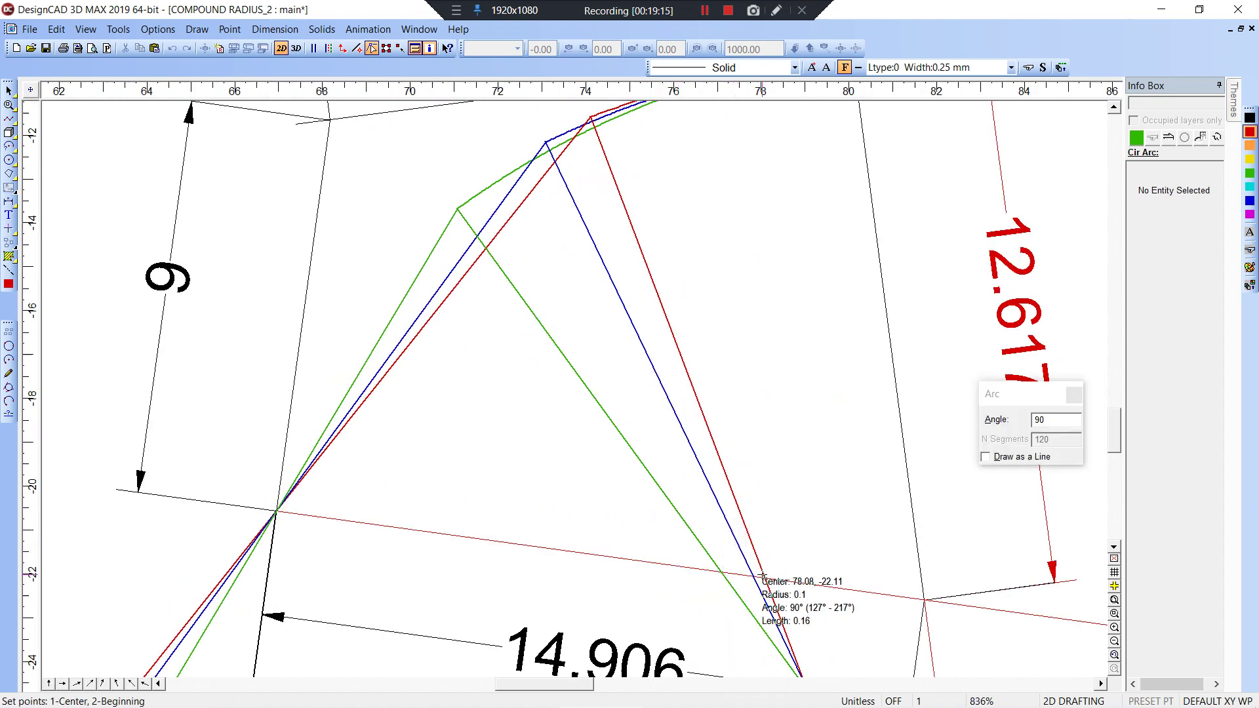
click(590, 118)
key(shift+t)
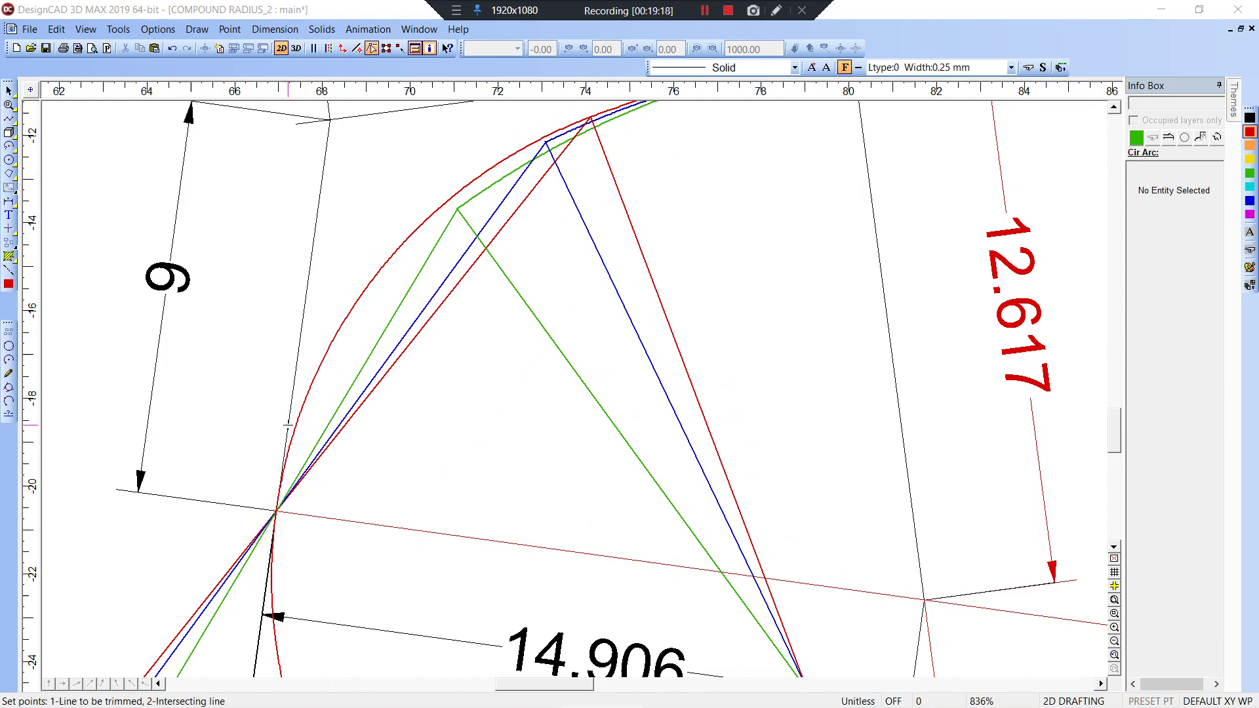
click(314, 508)
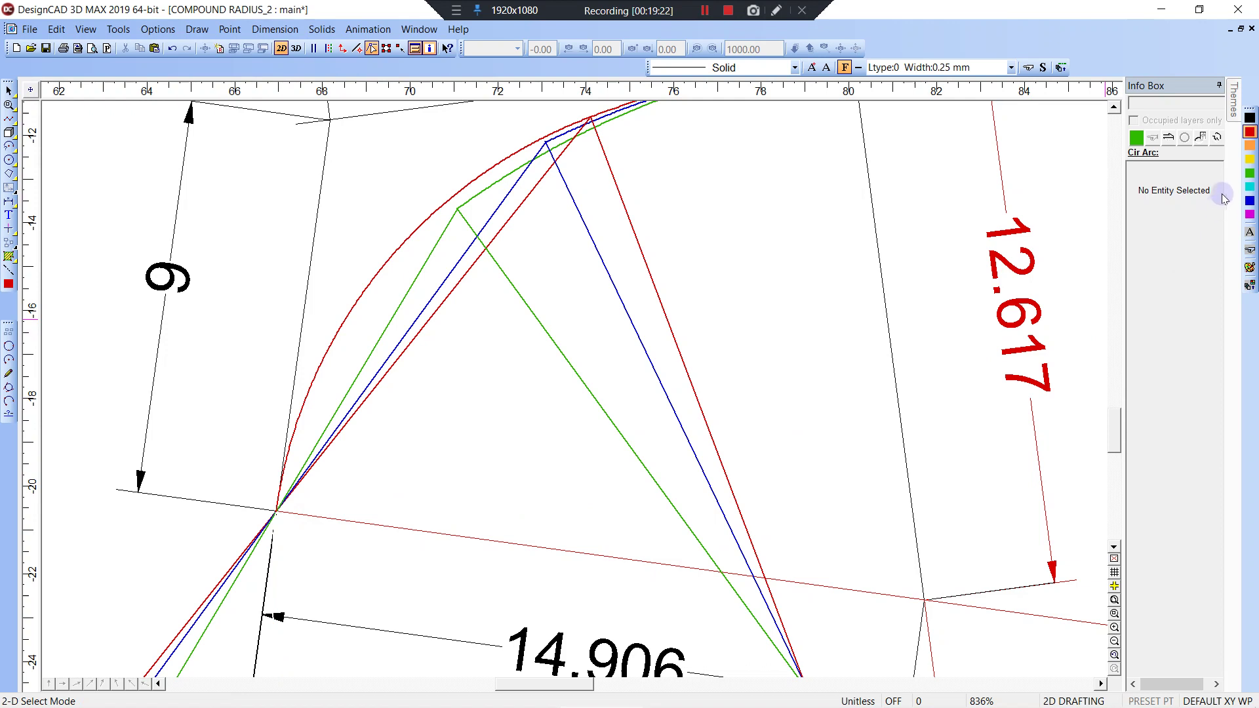
- Draw a blue 90° arc from the blue junction, centred where its radius line crosses the 9-unit construction line, and trim it there at the wall
click(1250, 201)
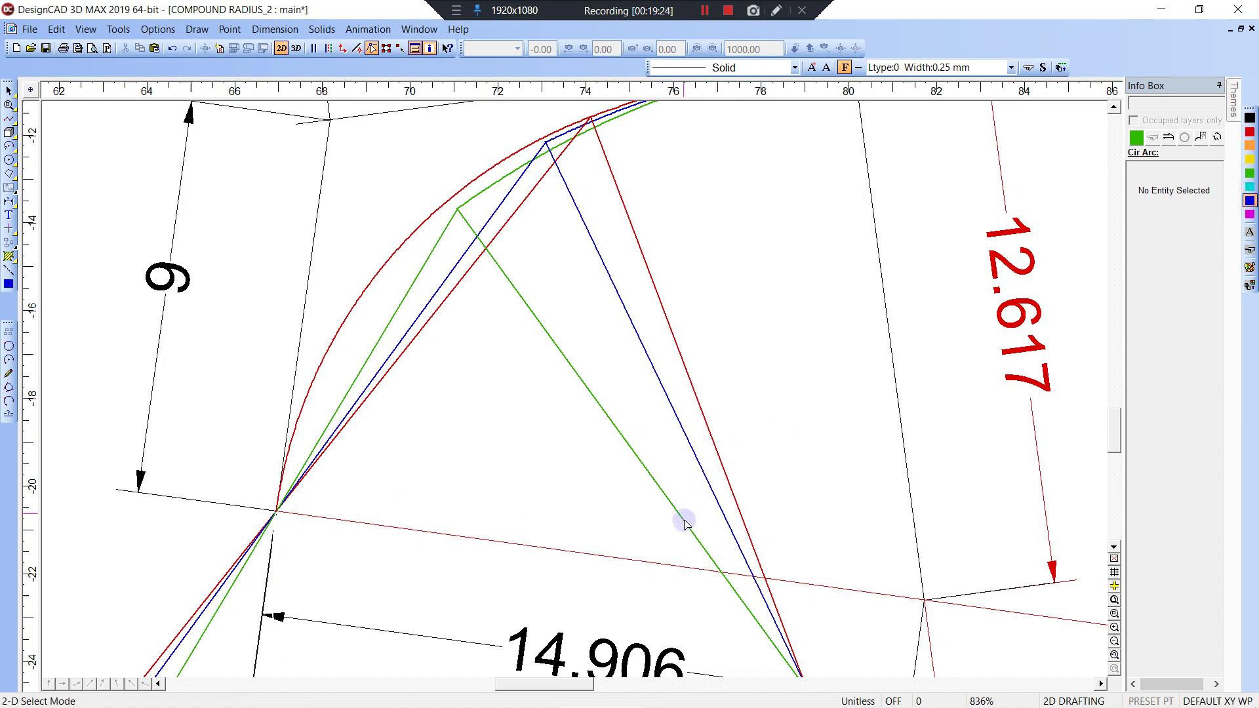
key(a)
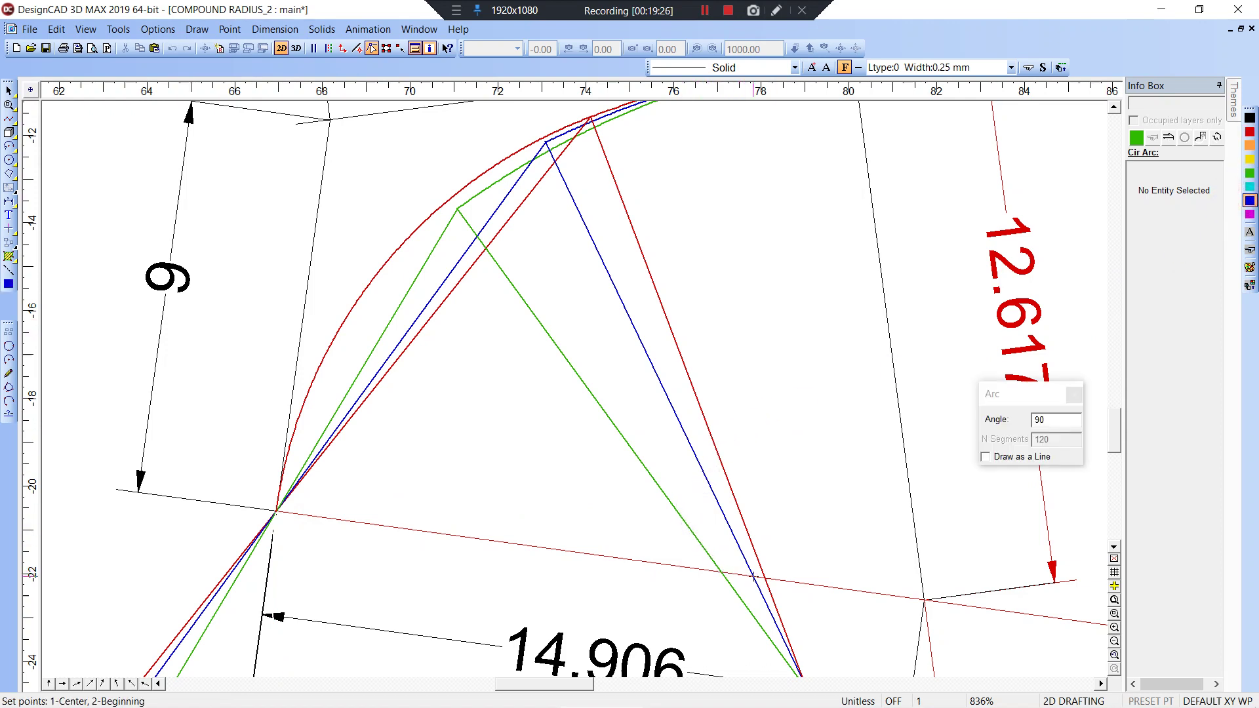
click(754, 577)
click(546, 143)
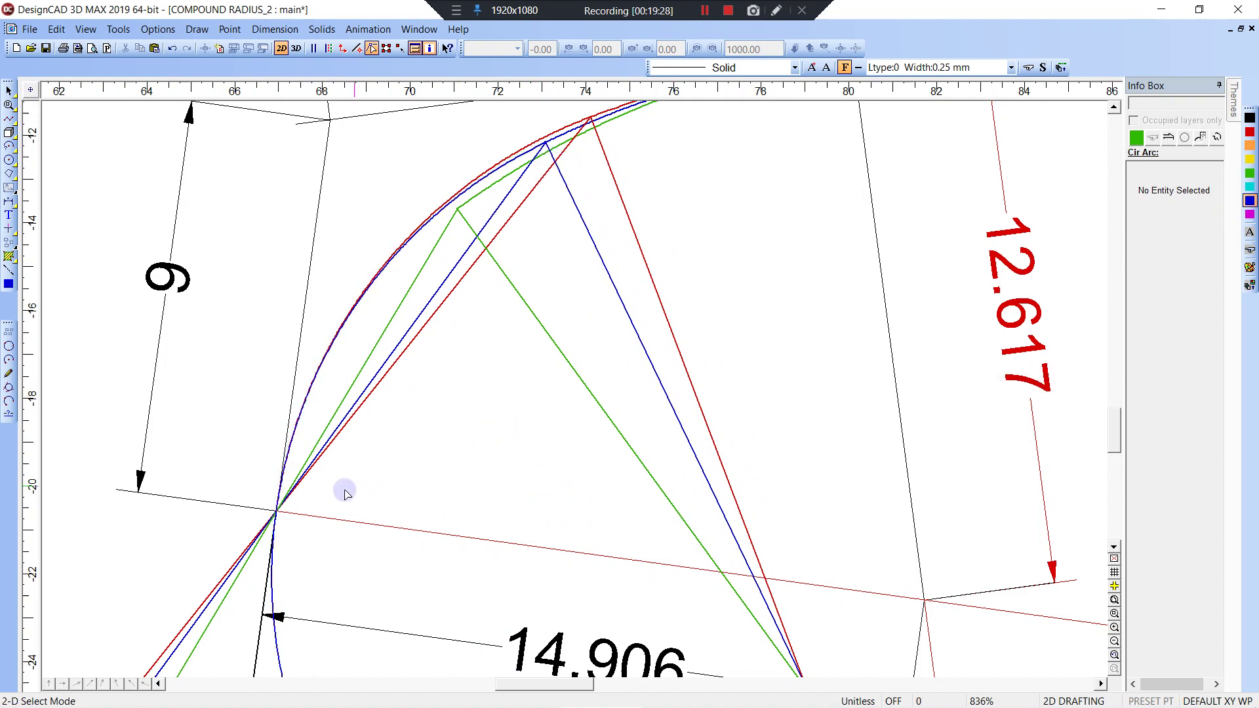
key(t)
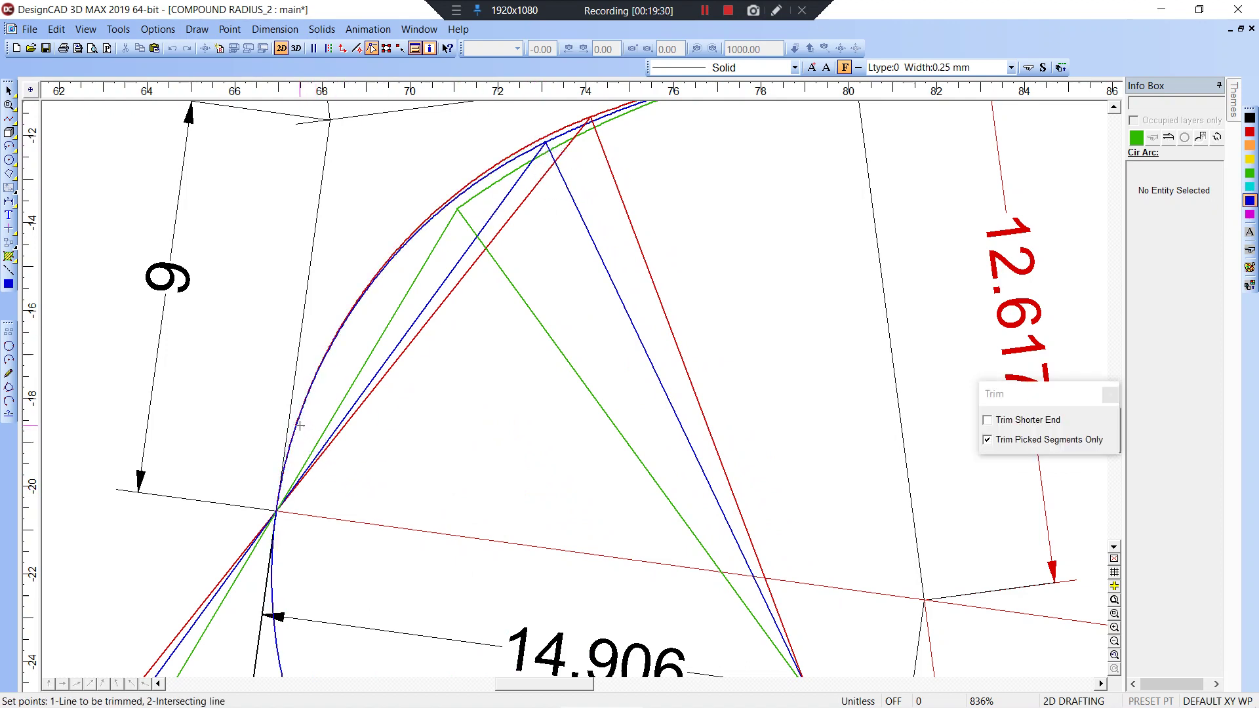
click(315, 508)
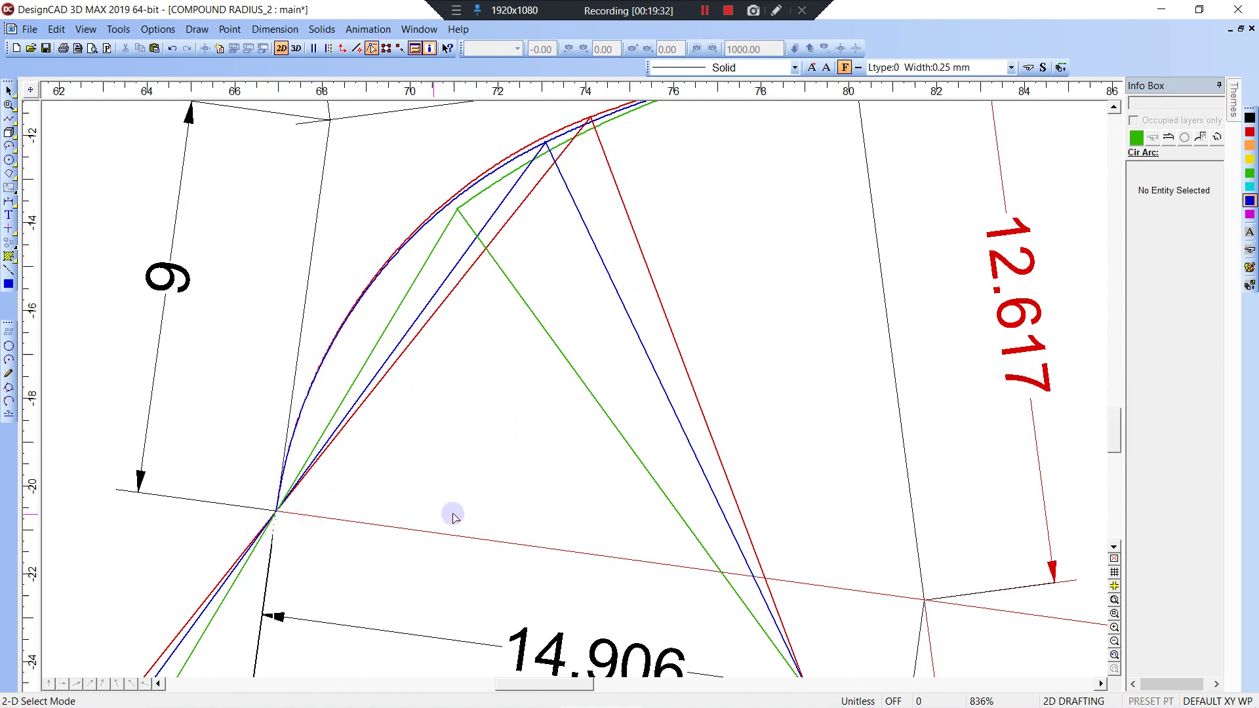
- Draw a green 90° arc from the green junction, centred where its radius line meets the 9-unit construction line, and trim its excess below the wall point
click(1250, 173)
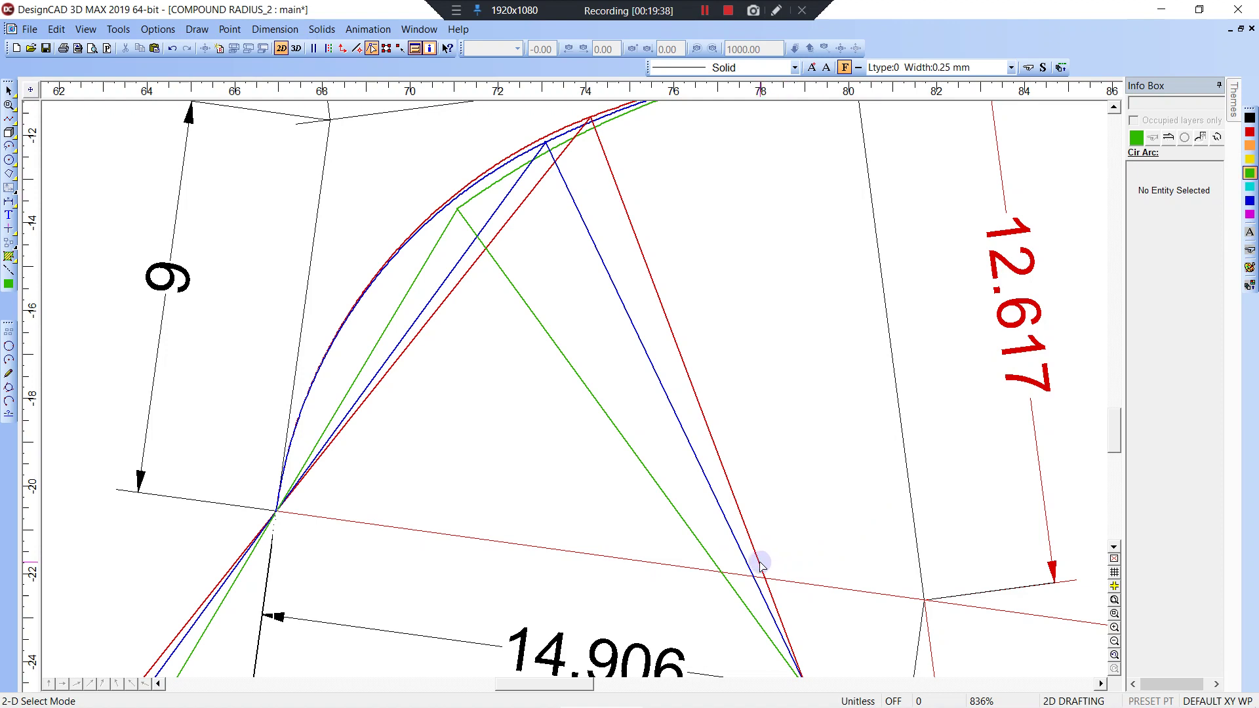
key(a)
click(721, 572)
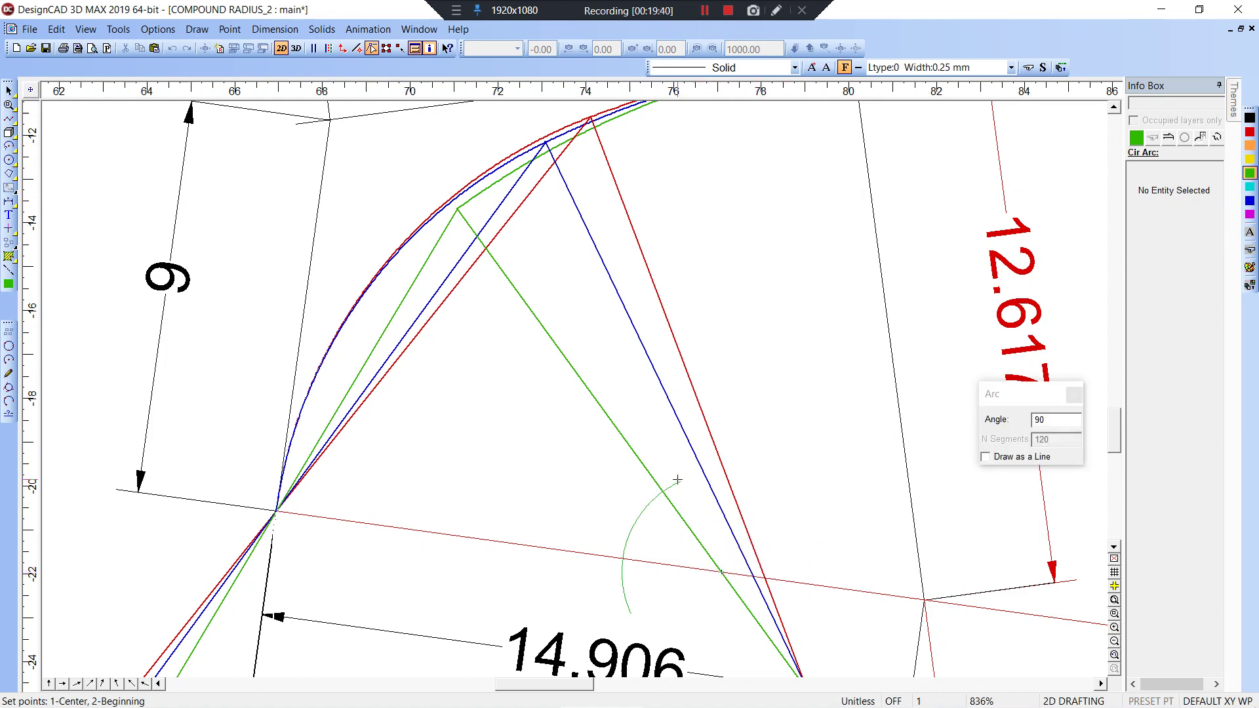
click(463, 224)
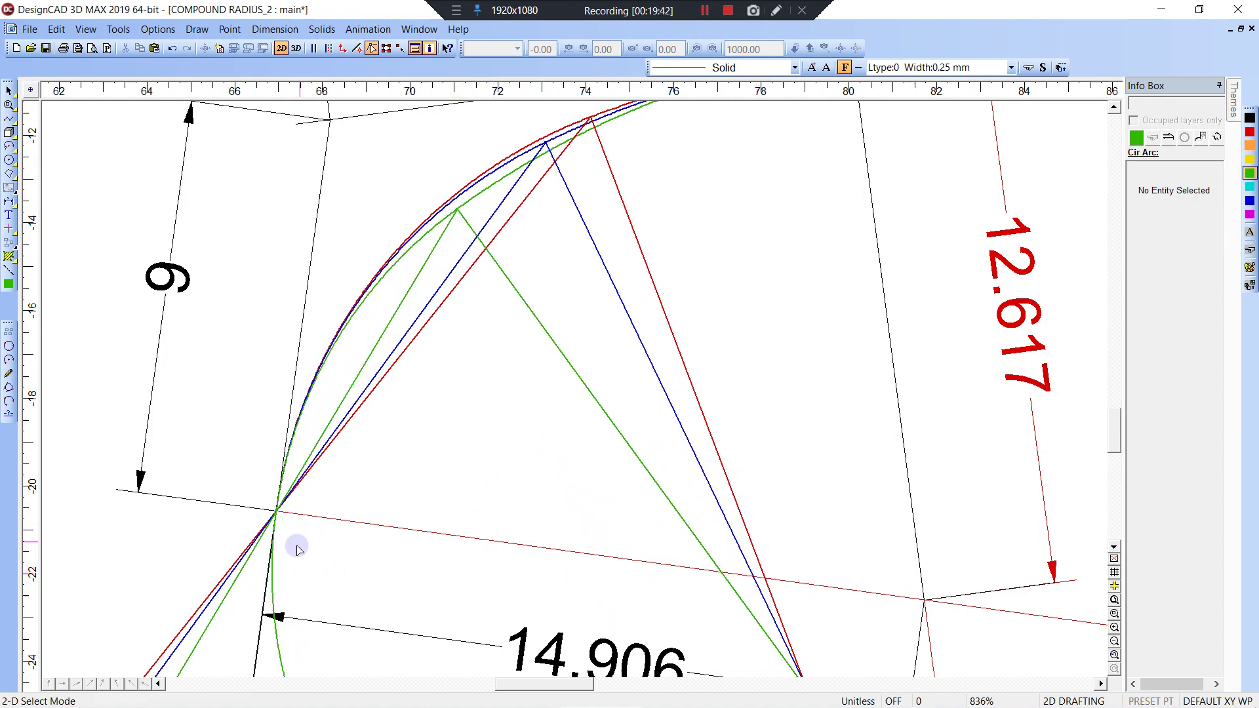
key(t)
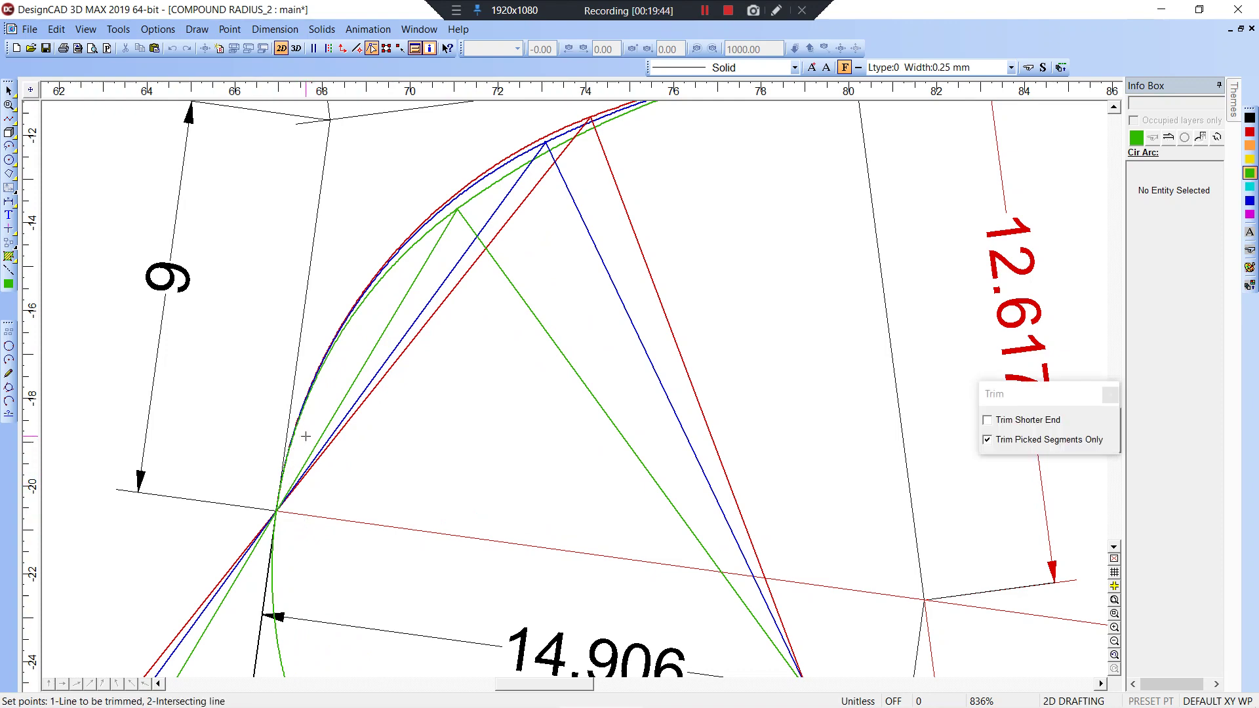
key(Escape)
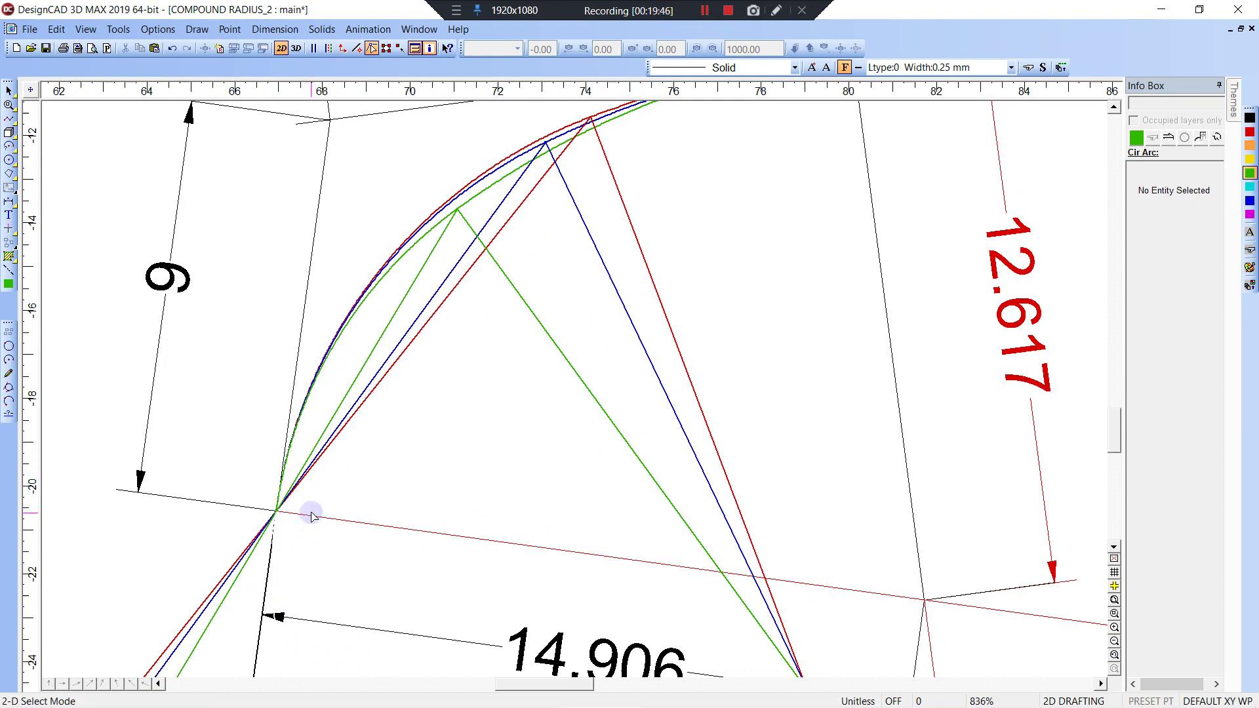
- Draw a green line above the uppermost parallel line, starting on the large-arc centre line and running parallel to it past the wall
scroll(383, 474, down, 1)
scroll(579, 387, down, 1)
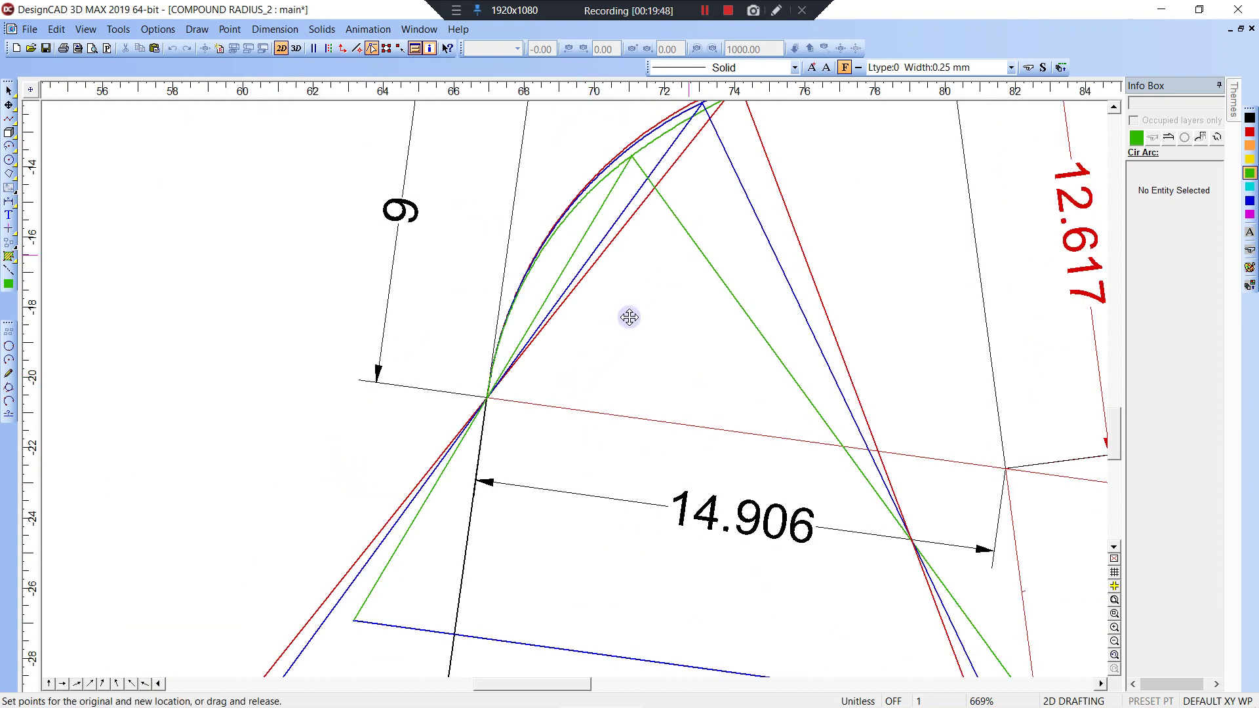
scroll(522, 393, down, 3)
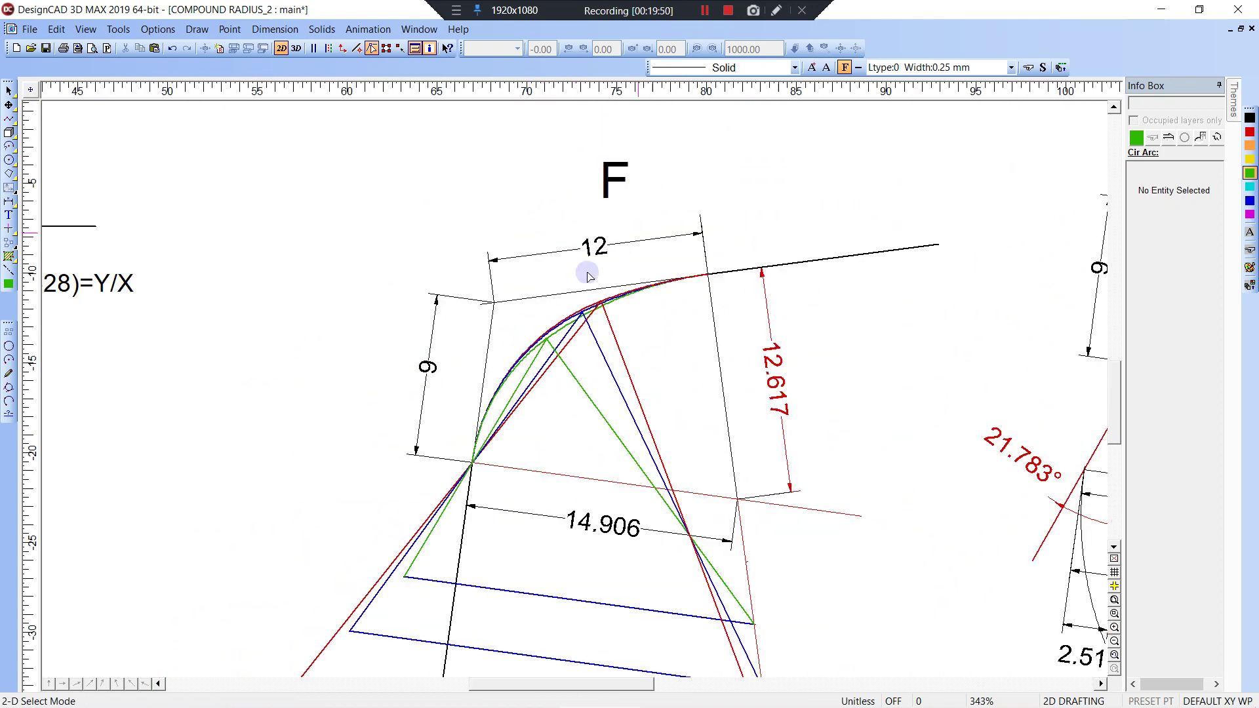
middle_drag(474, 423, 376, 380)
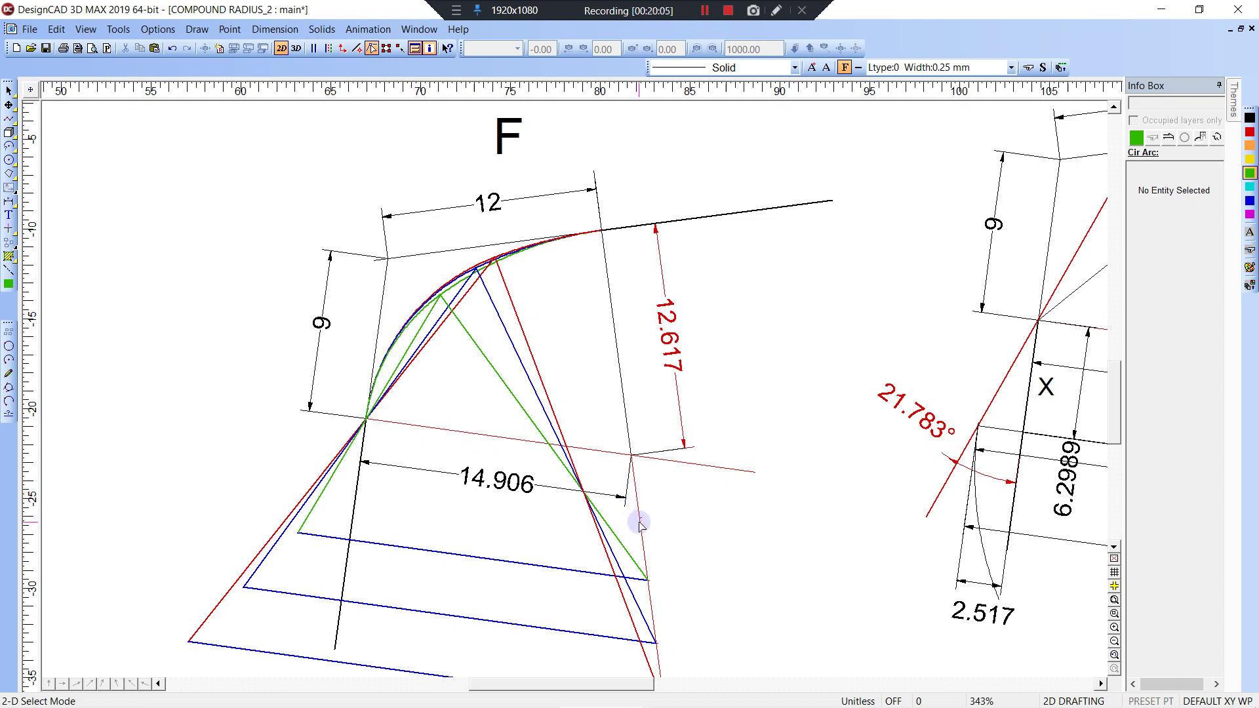
key(v)
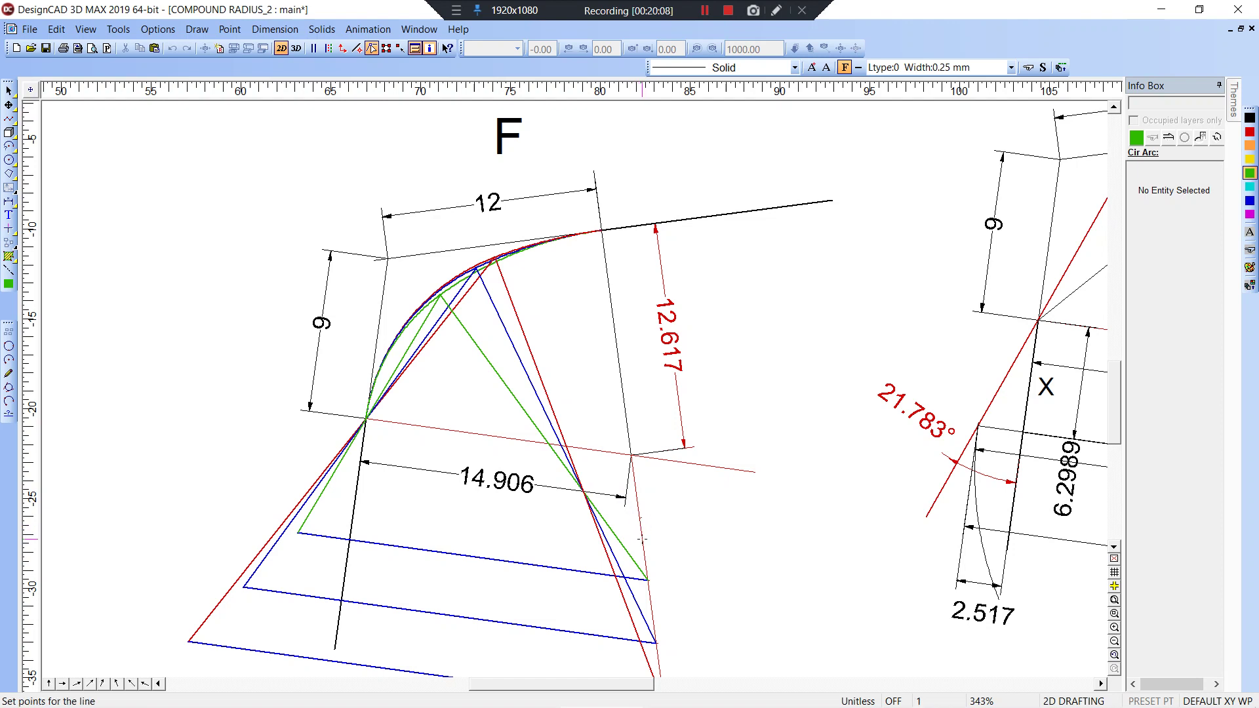
right_click(642, 538)
click(695, 392)
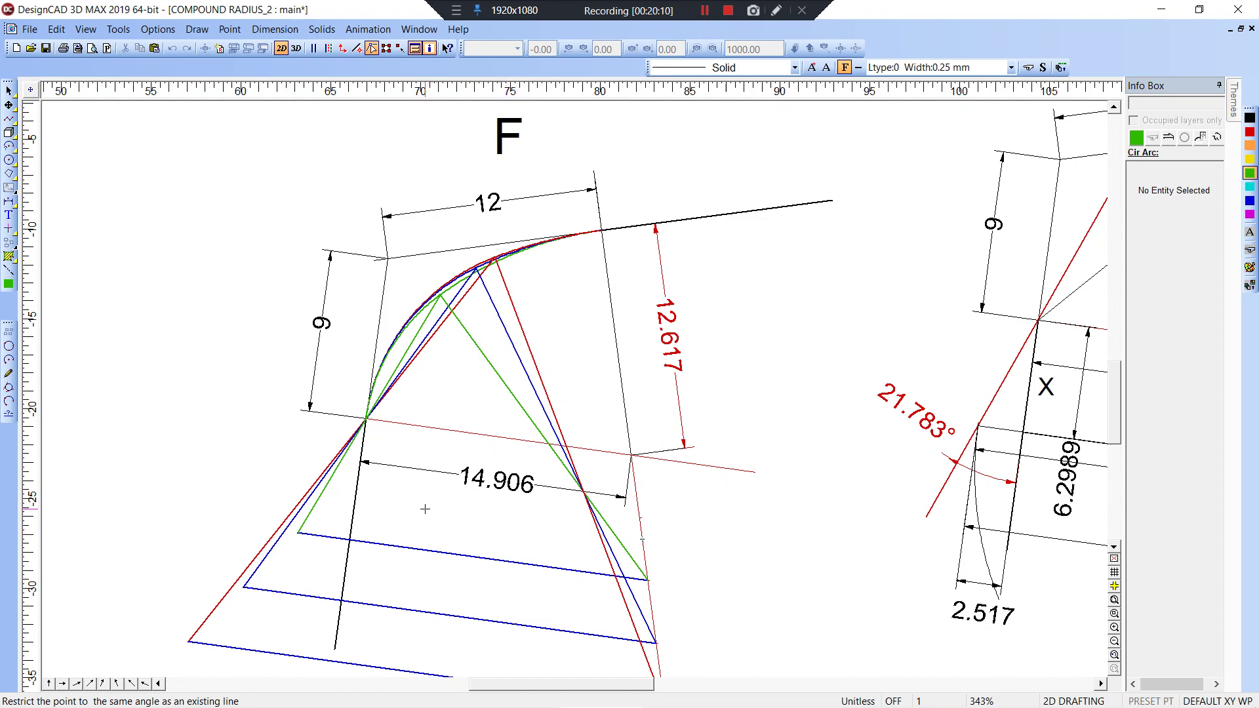
click(421, 549)
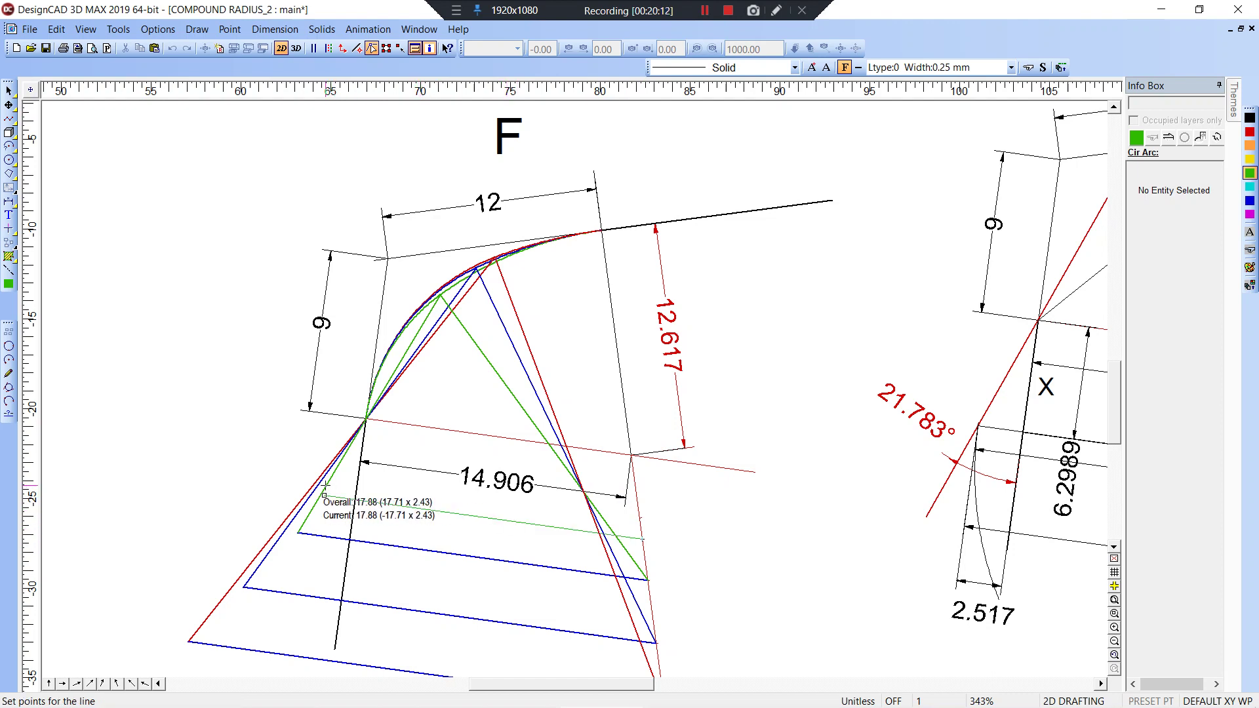
click(287, 471)
- Try to trim the new green parallel line, and undo the attempt
key(t)
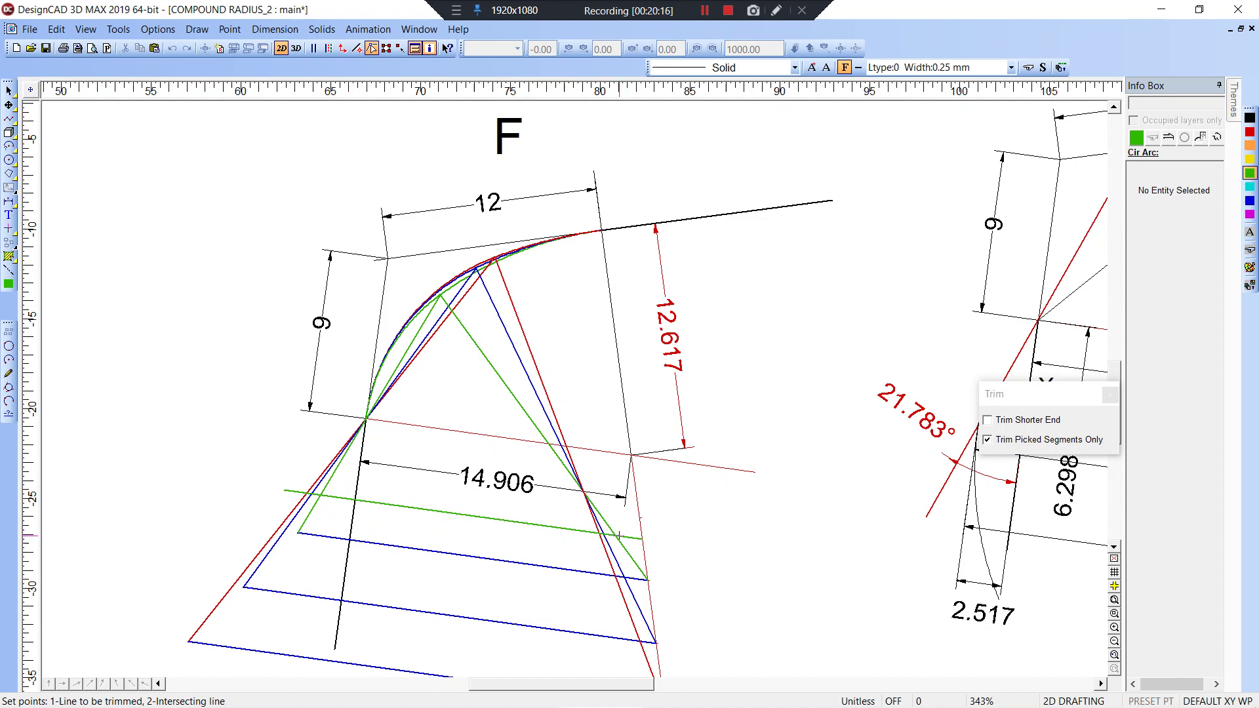
click(604, 229)
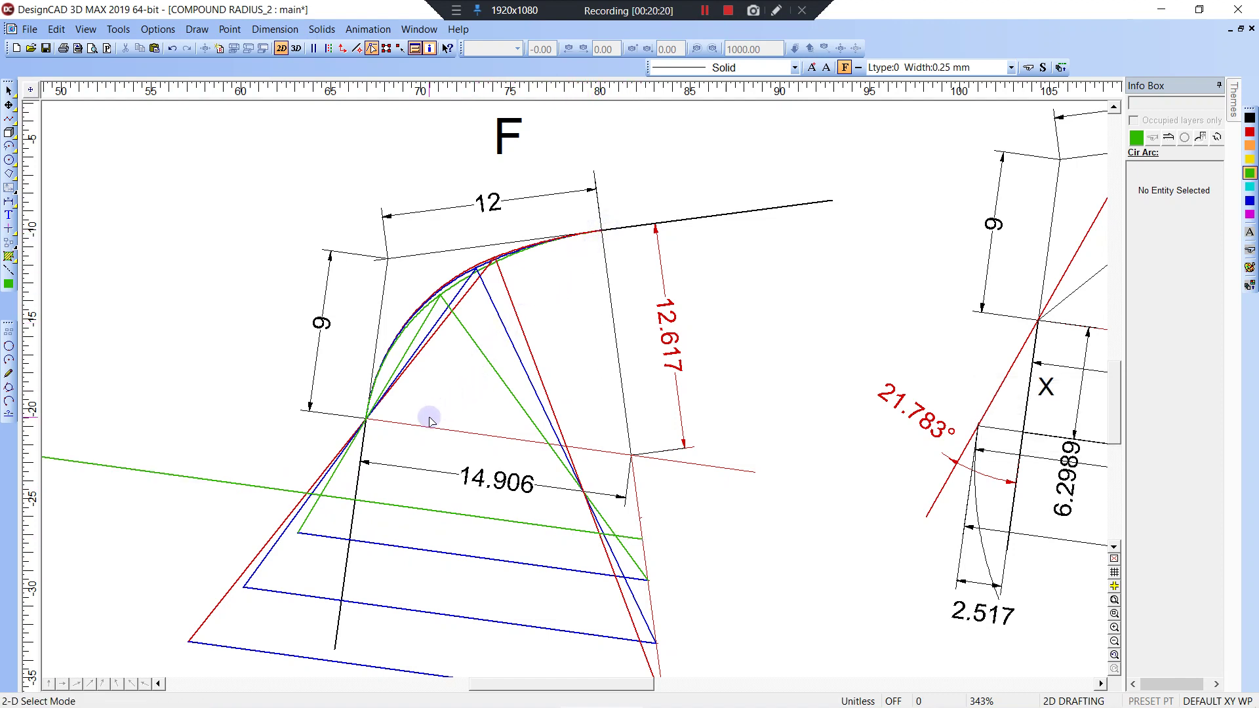
scroll(571, 393, down, 4)
scroll(575, 392, up, 2)
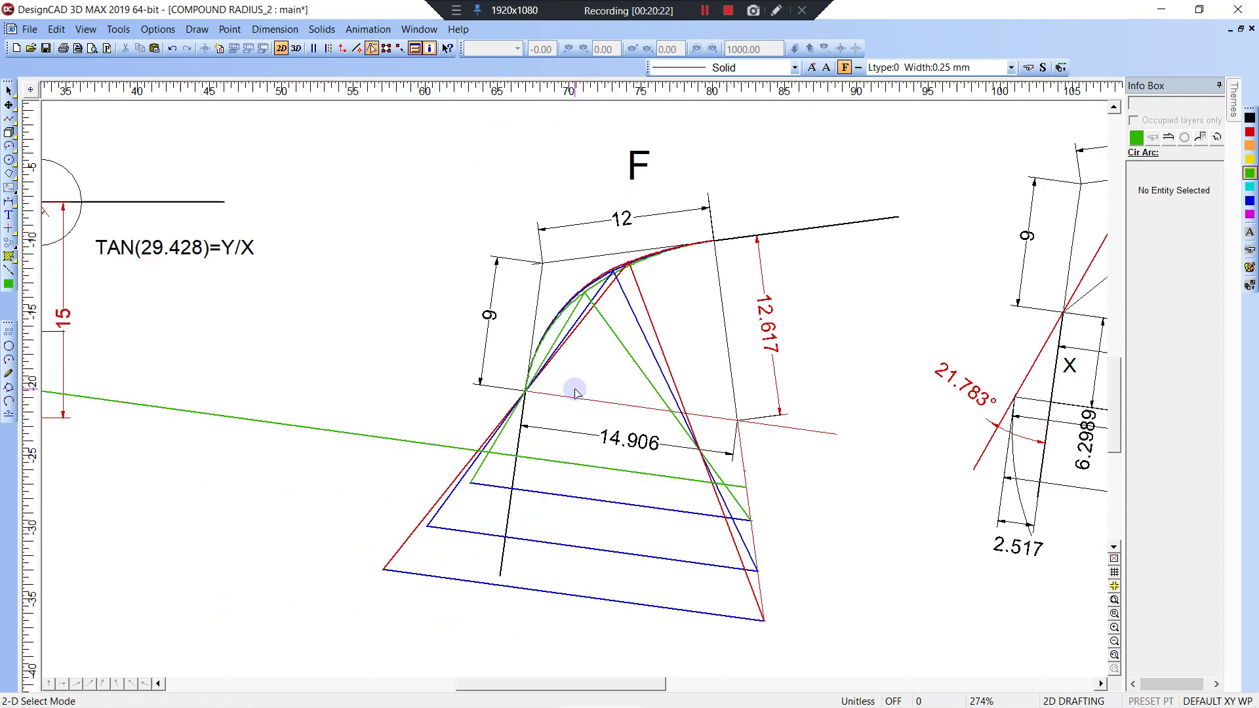
key(ctrl+z)
- Draw a green 90° arc centred on the new green line's inner end, starting at the 12-unit tangent point
key(a)
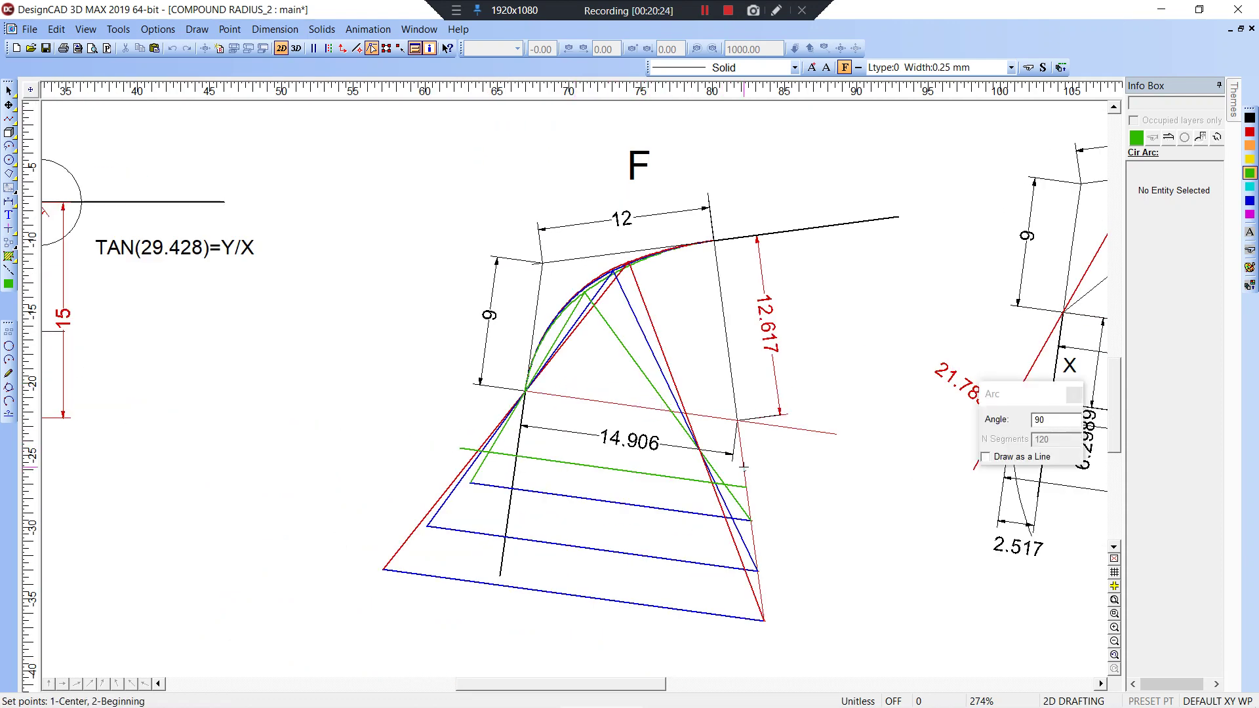
click(744, 485)
click(709, 242)
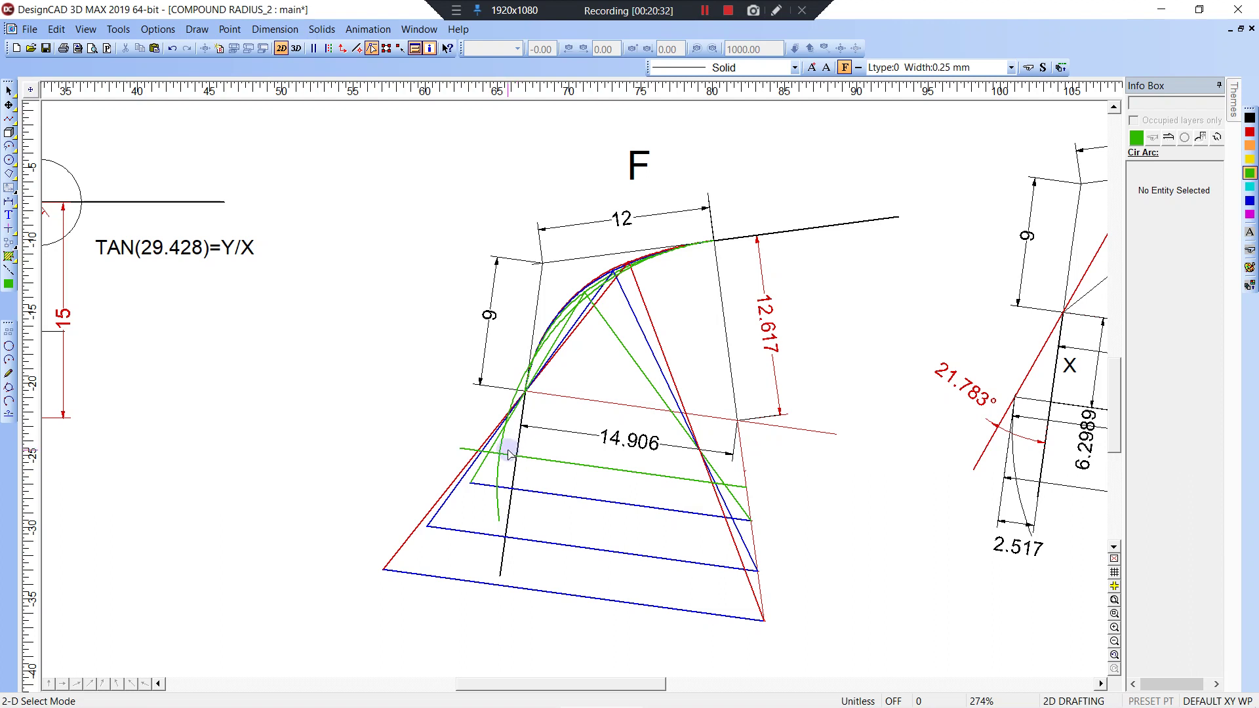
- Draw a magenta line from where the green 90° arc crosses the uppermost parallel line to the wall point in drawing F
key(v)
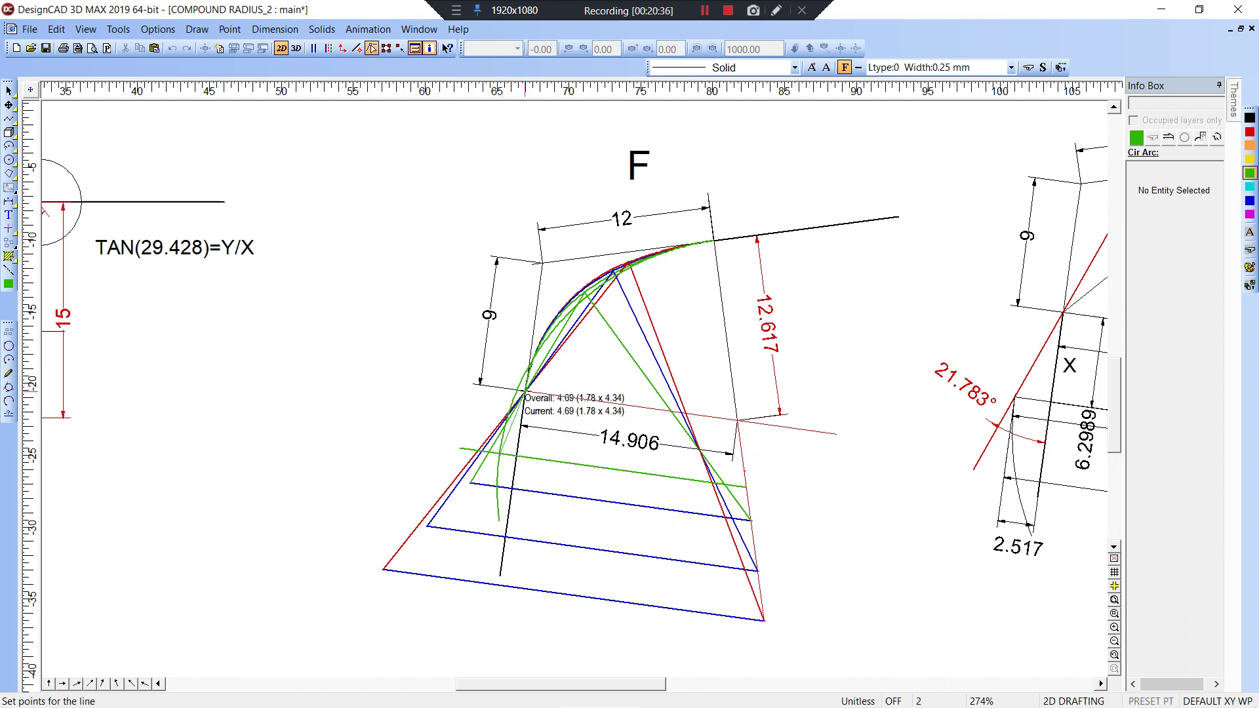
click(526, 391)
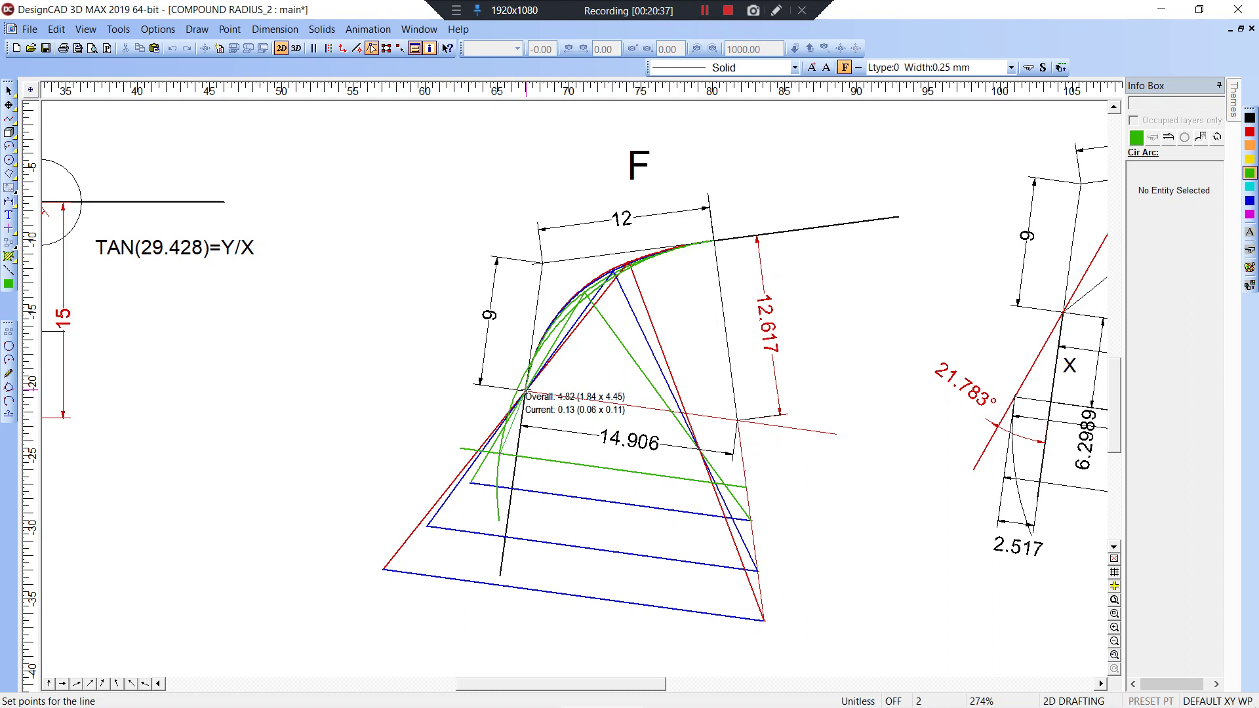
click(1249, 215)
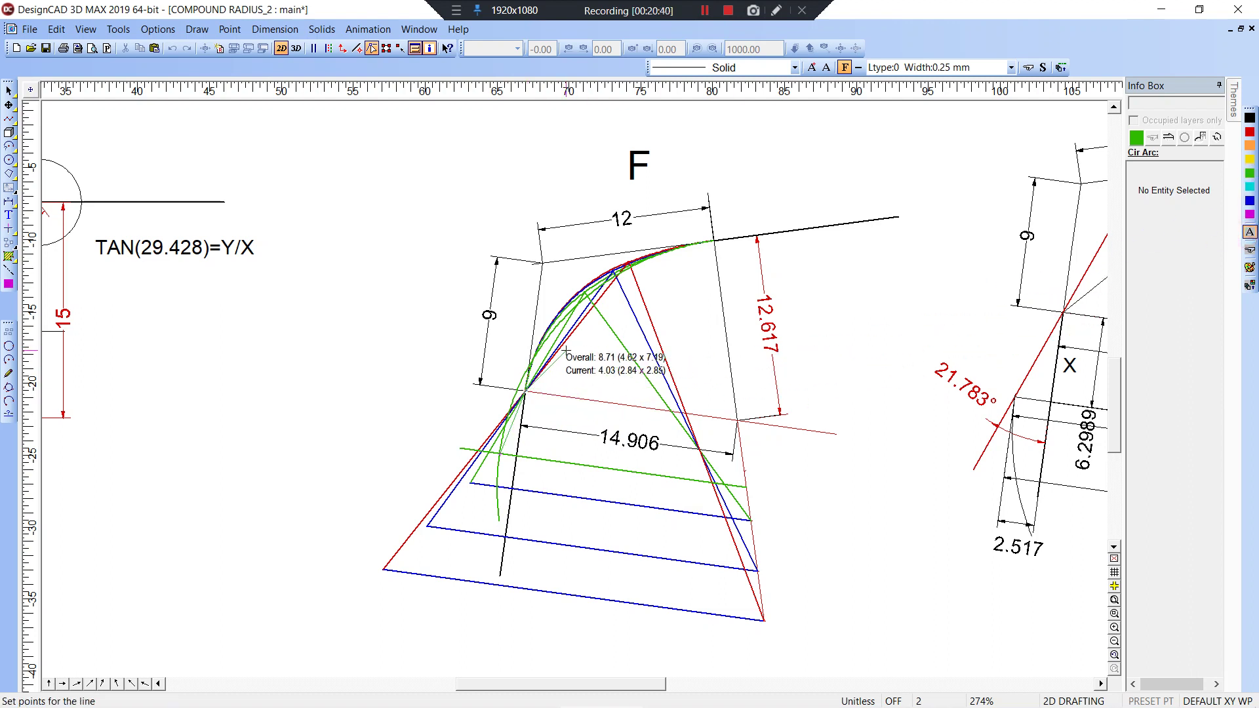
key(Return)
key(w)
click(508, 321)
click(577, 424)
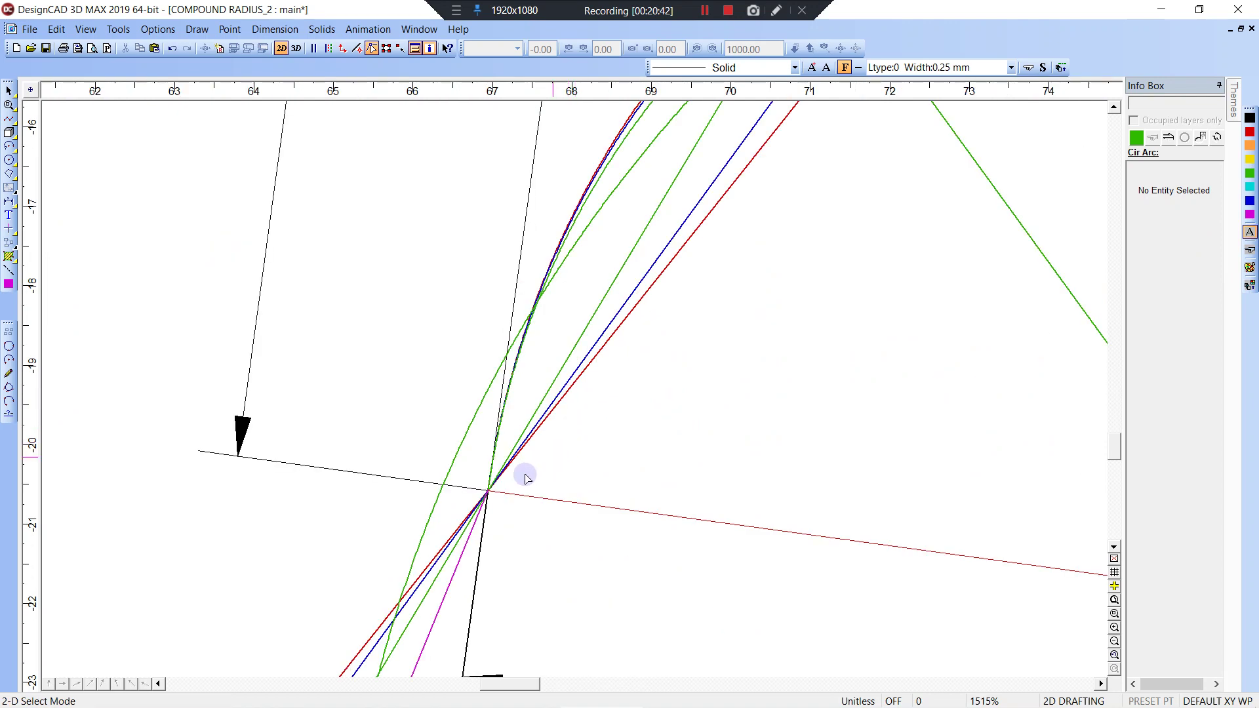
key(t)
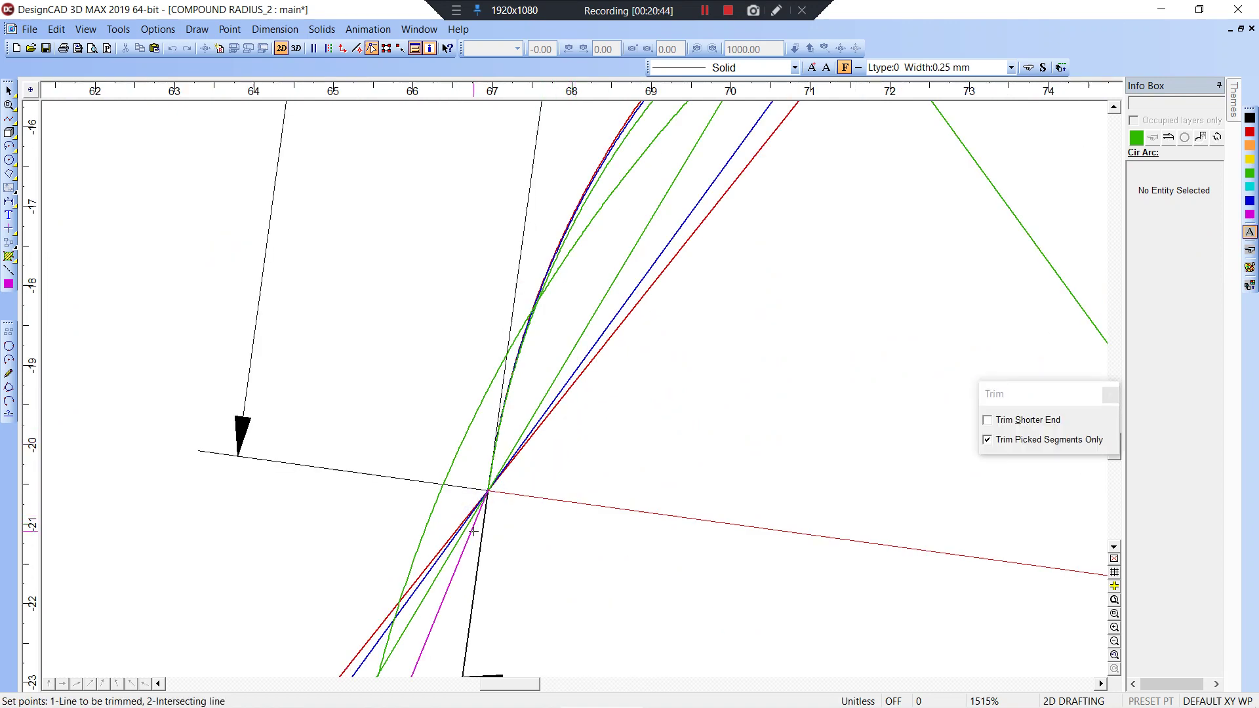
scroll(494, 503, down, 3)
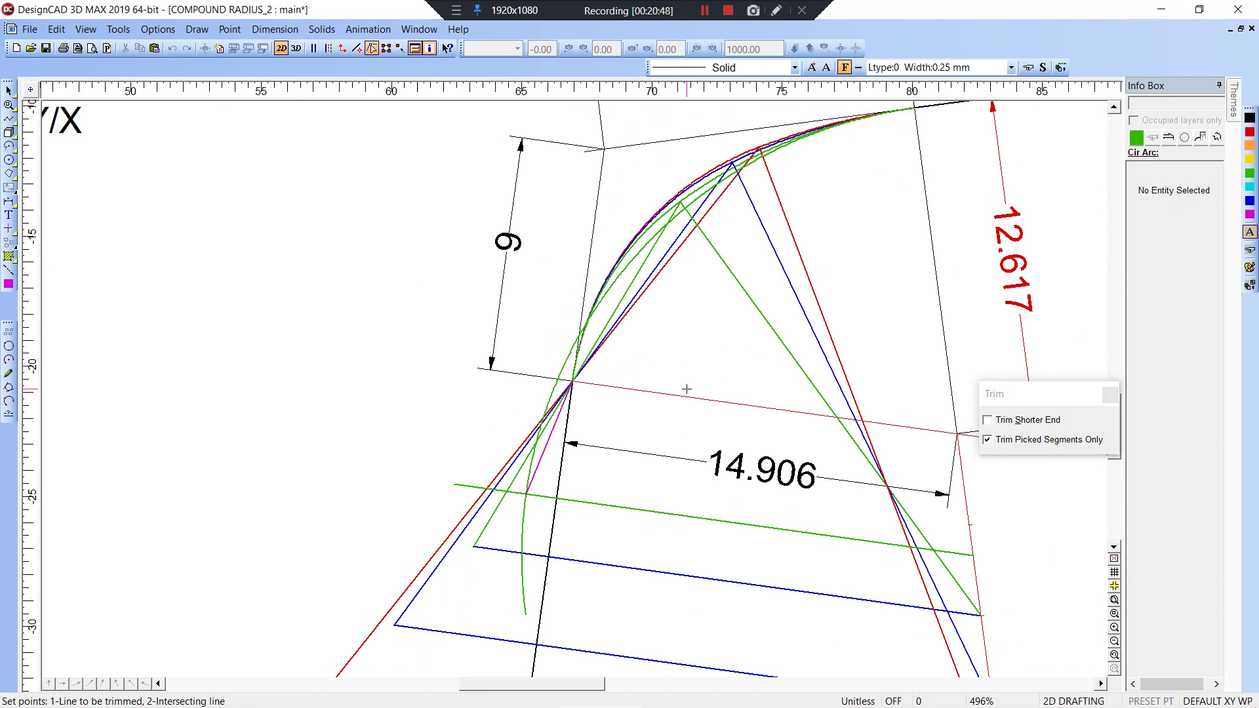
key(Escape)
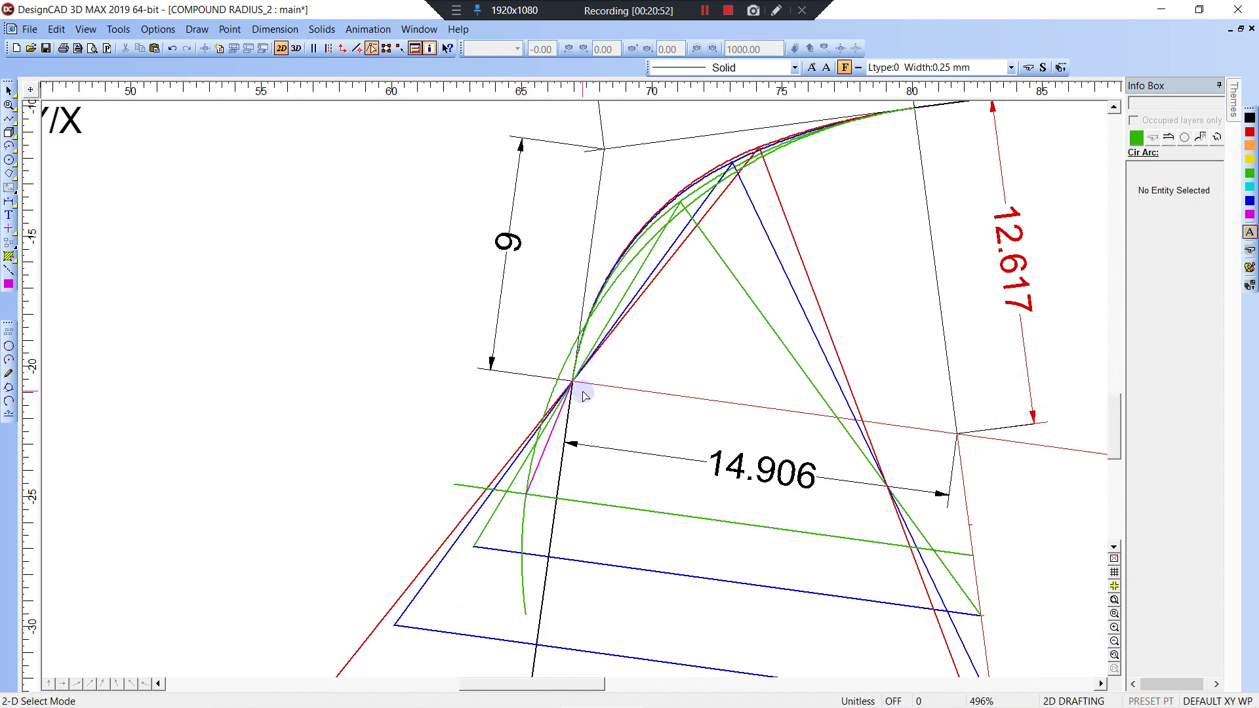
- Extend the magenta line up to the large green arc, and trim off the arc's part below their junction
key(t)
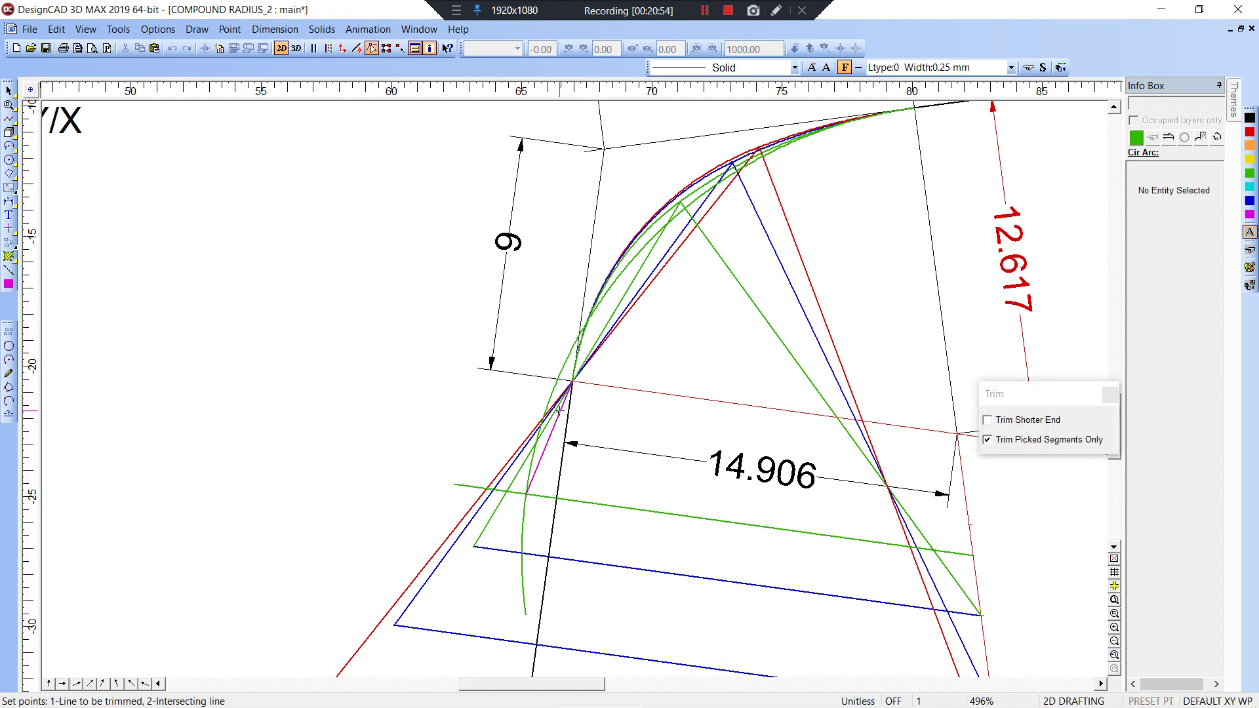
click(607, 303)
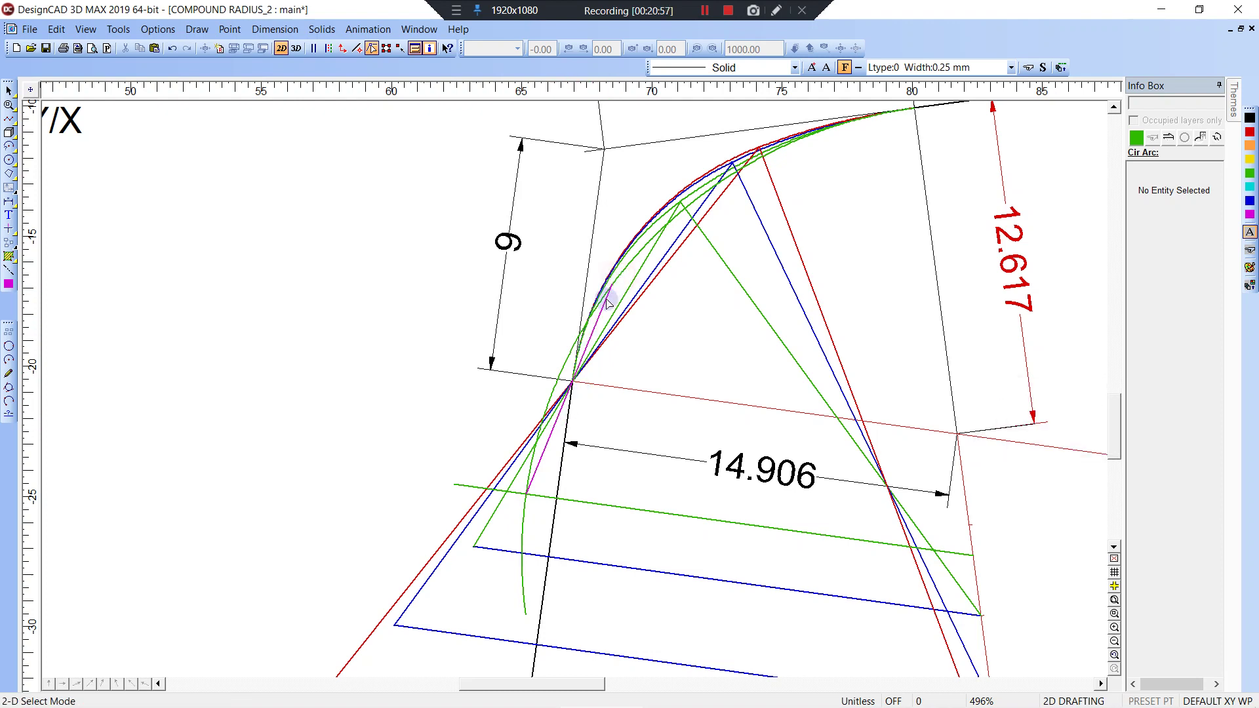
key(t)
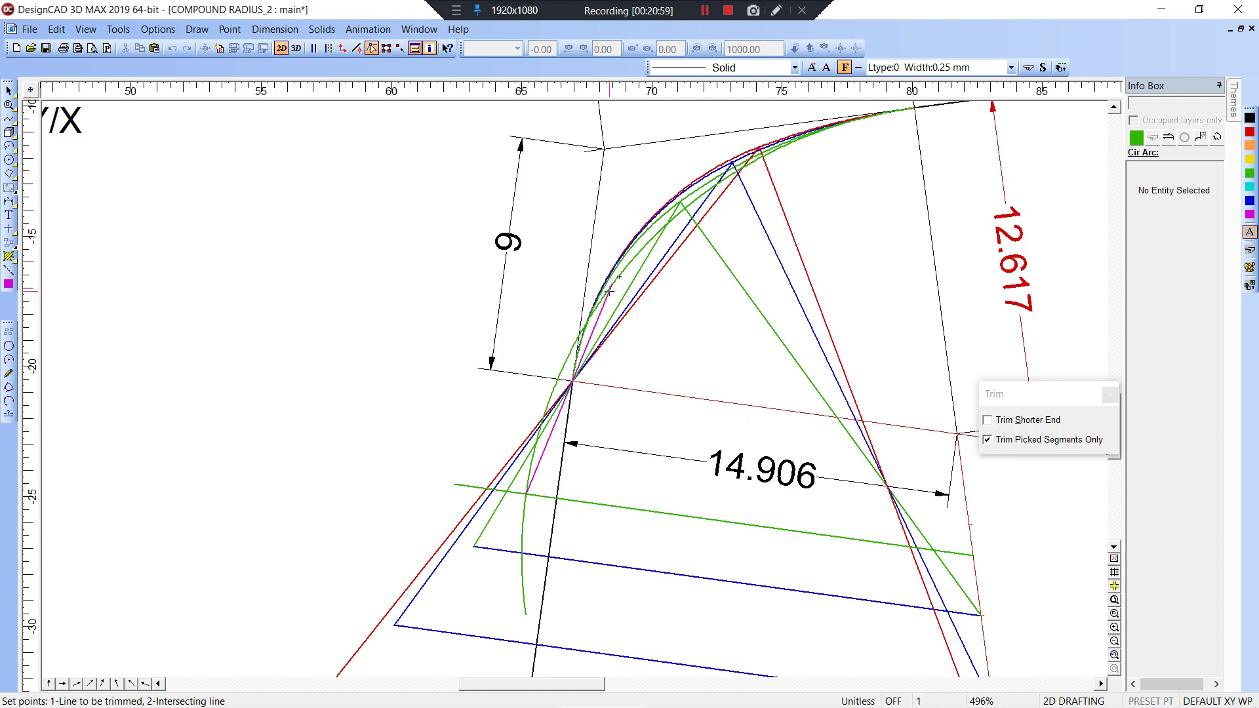
click(608, 291)
click(636, 393)
key(z)
click(579, 255)
click(646, 335)
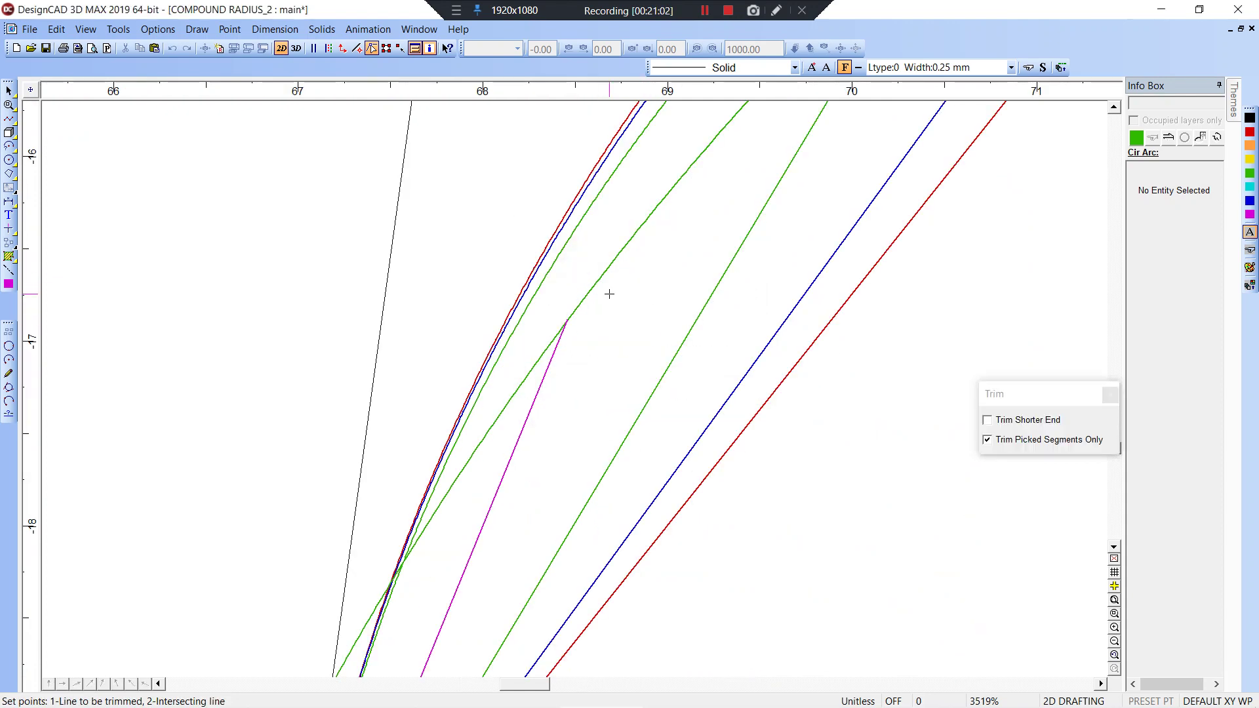
key(Escape)
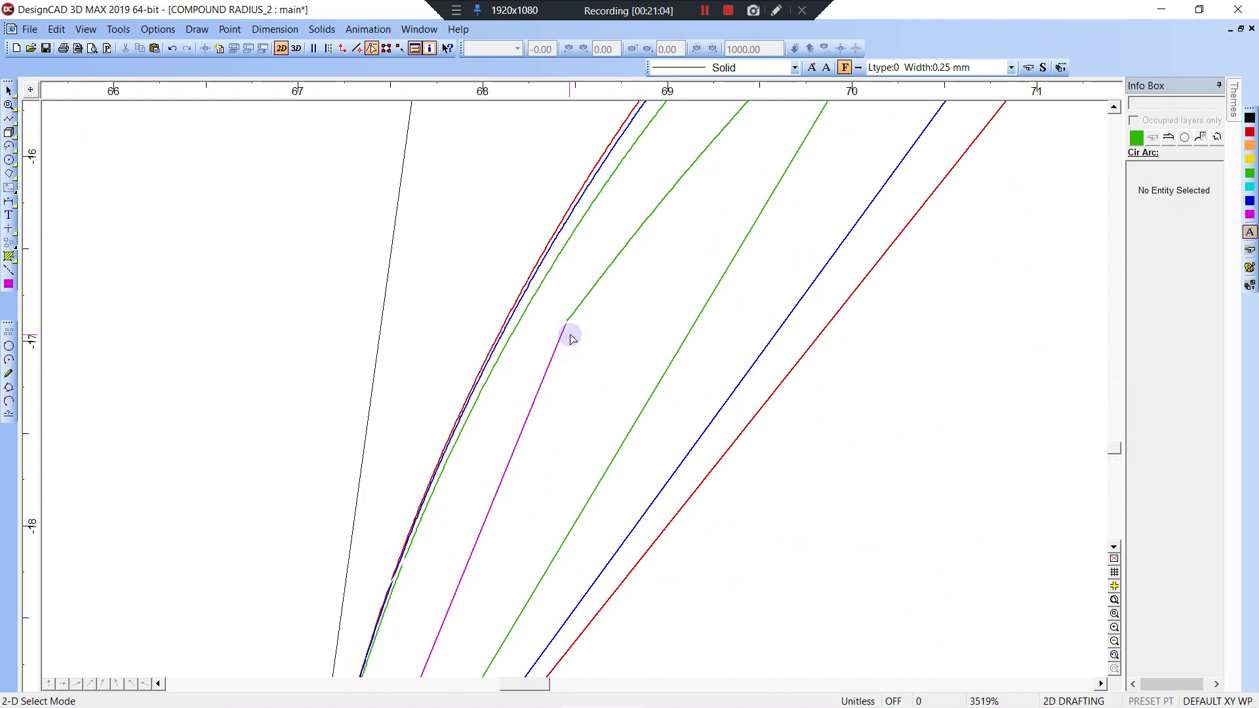
- Recolour the trimmed large arc magenta
click(582, 297)
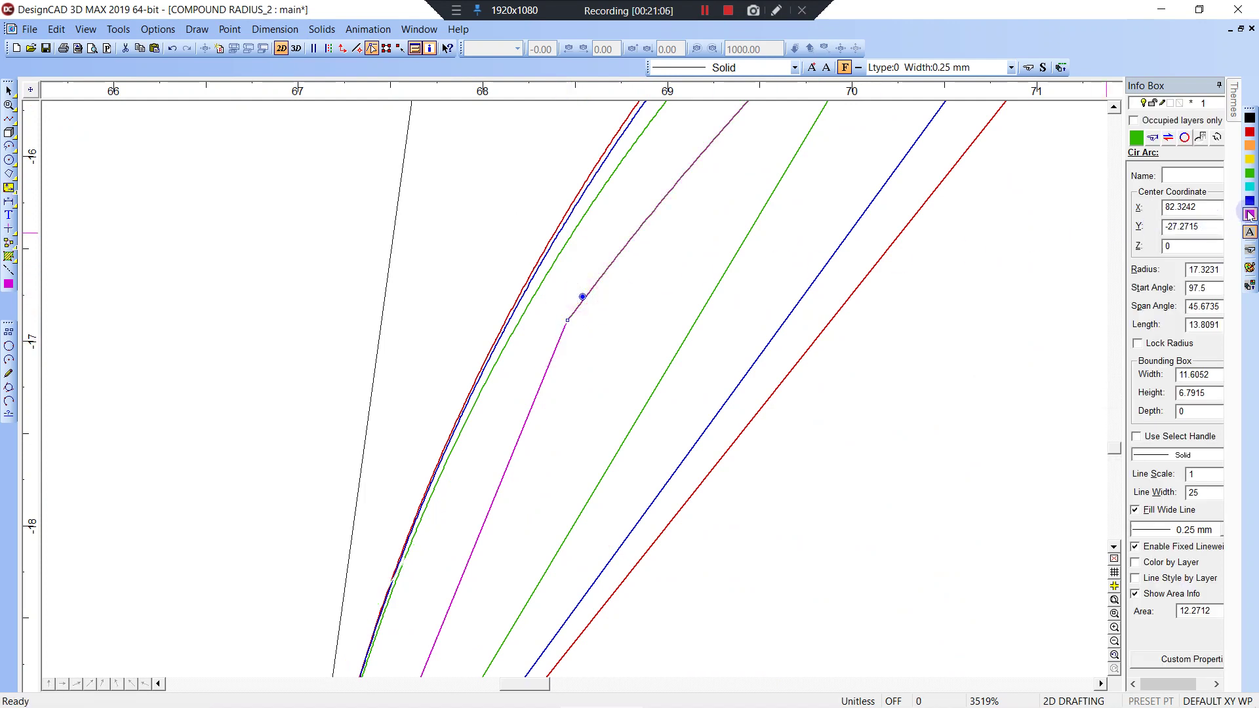
click(1248, 231)
scroll(755, 320, down, 3)
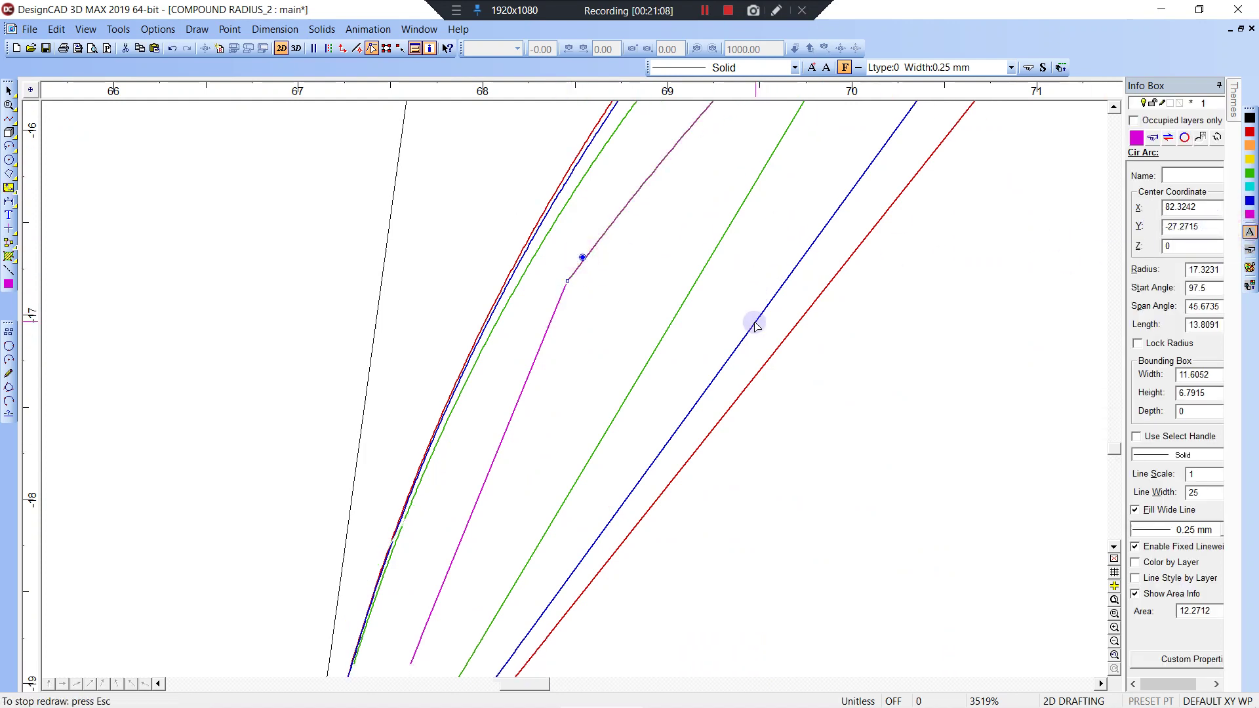
scroll(572, 391, down, 1)
key(Escape)
scroll(568, 341, down, 2)
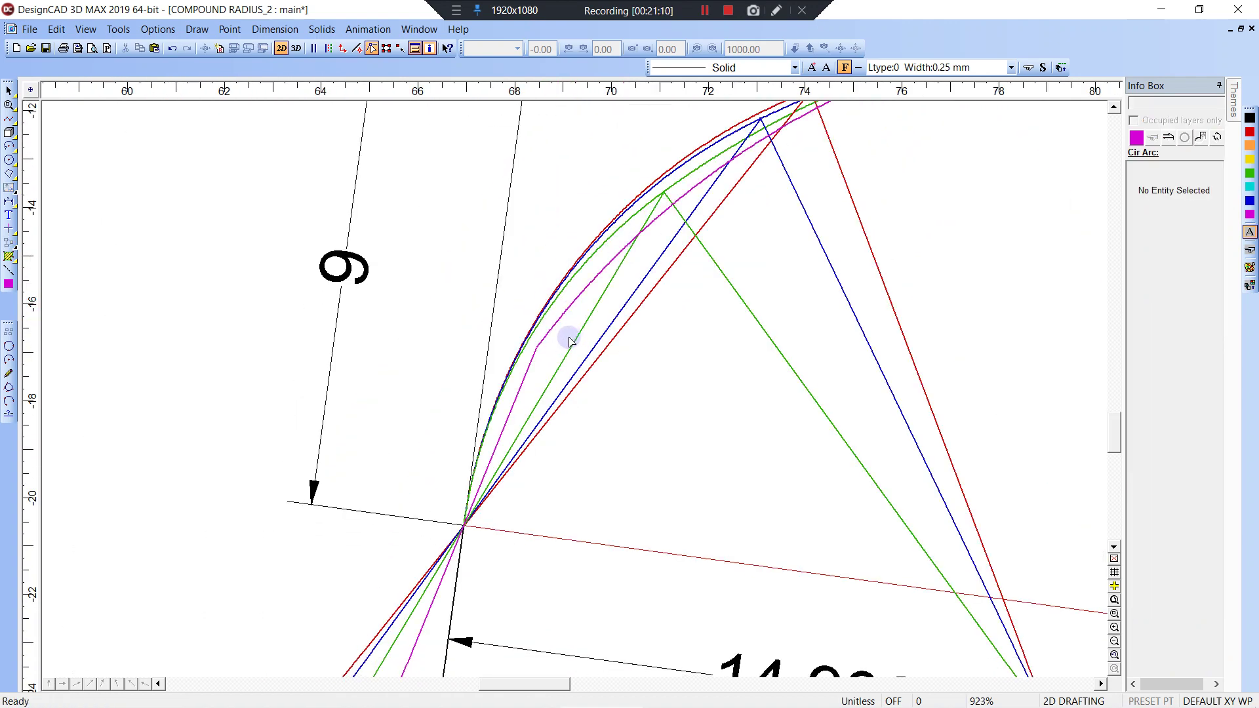
- Draw a magenta radius line from the magenta junction to the large-arc centre at the uppermost parallel line's inner end
scroll(569, 342, down, 1)
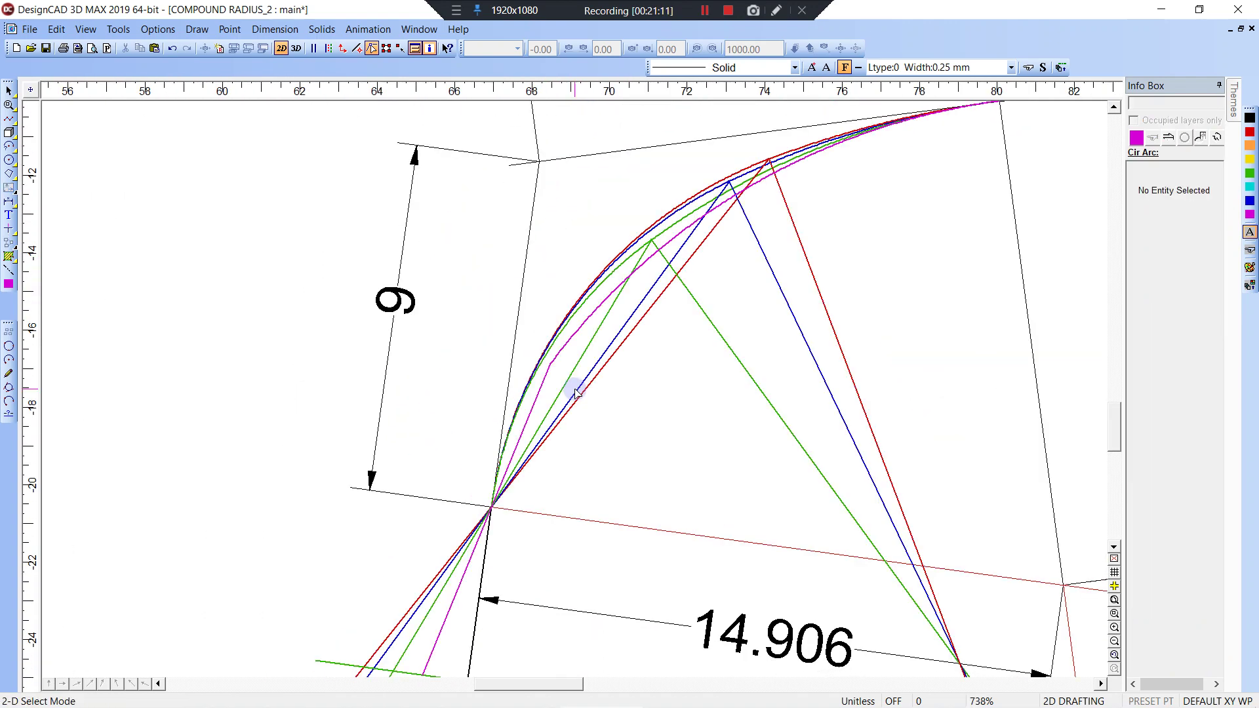
key(l)
click(551, 356)
scroll(574, 374, down, 2)
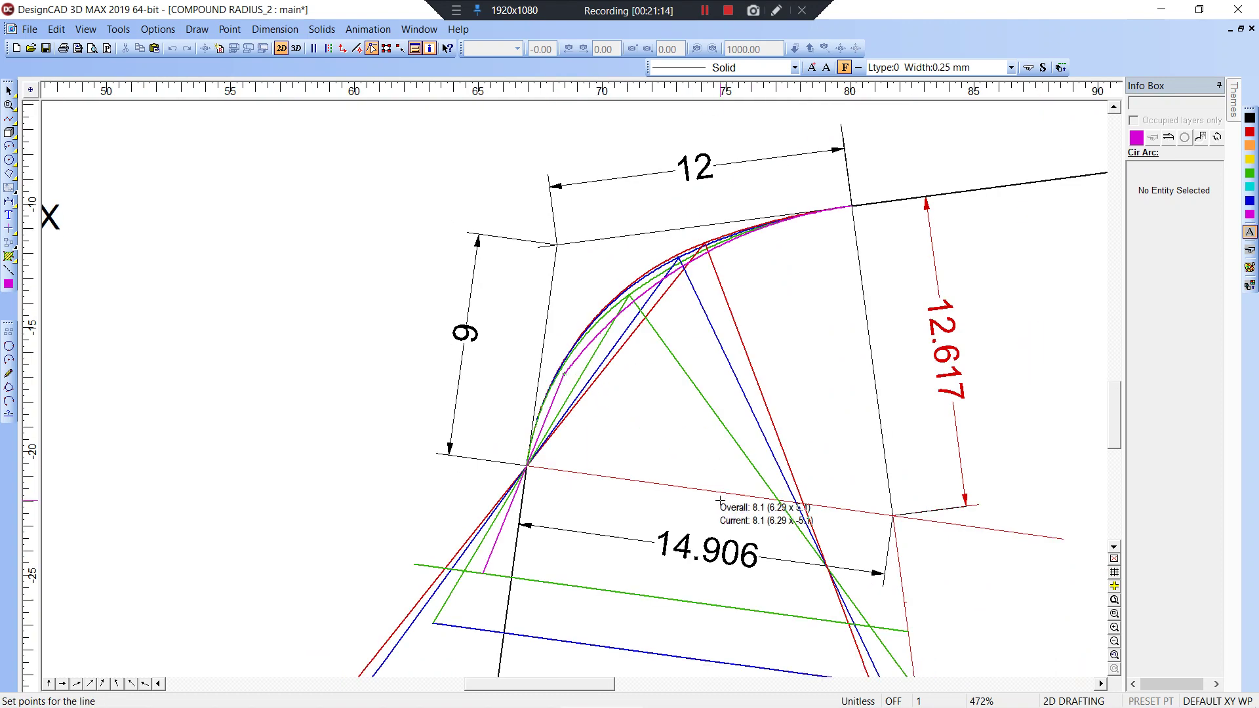
click(908, 604)
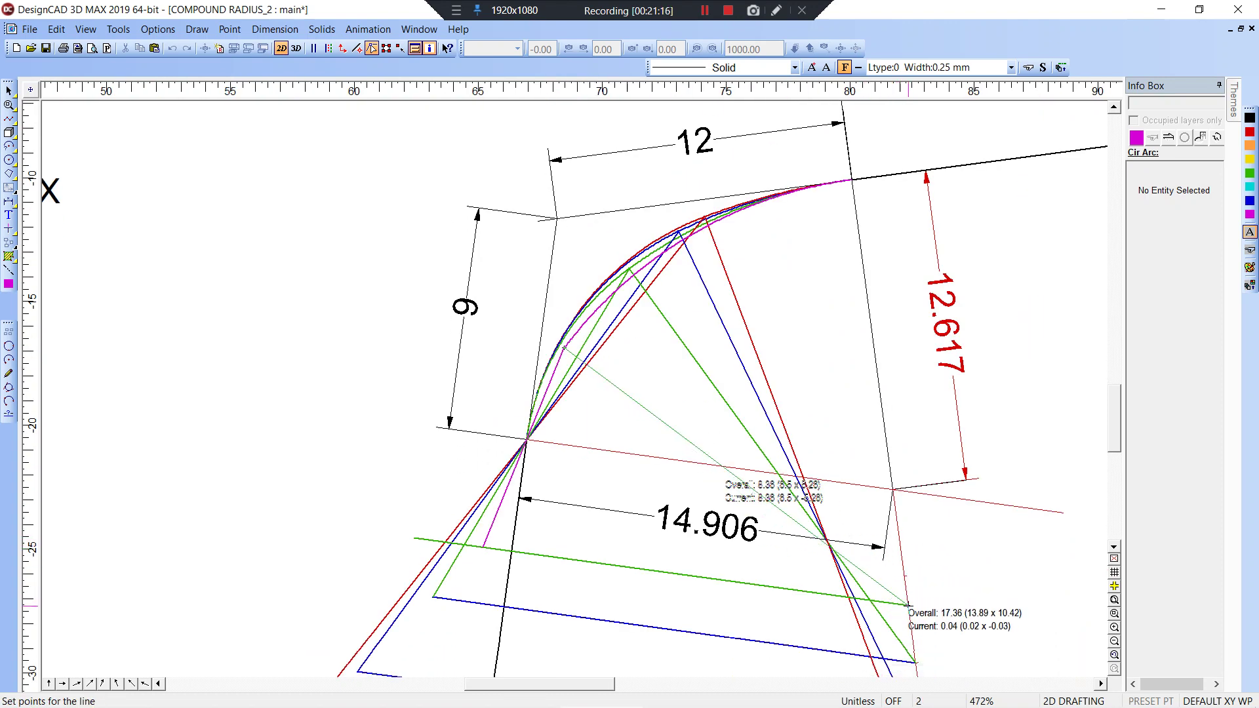
right_click(908, 603)
- Recolour the uppermost green parallel line magenta
click(751, 583)
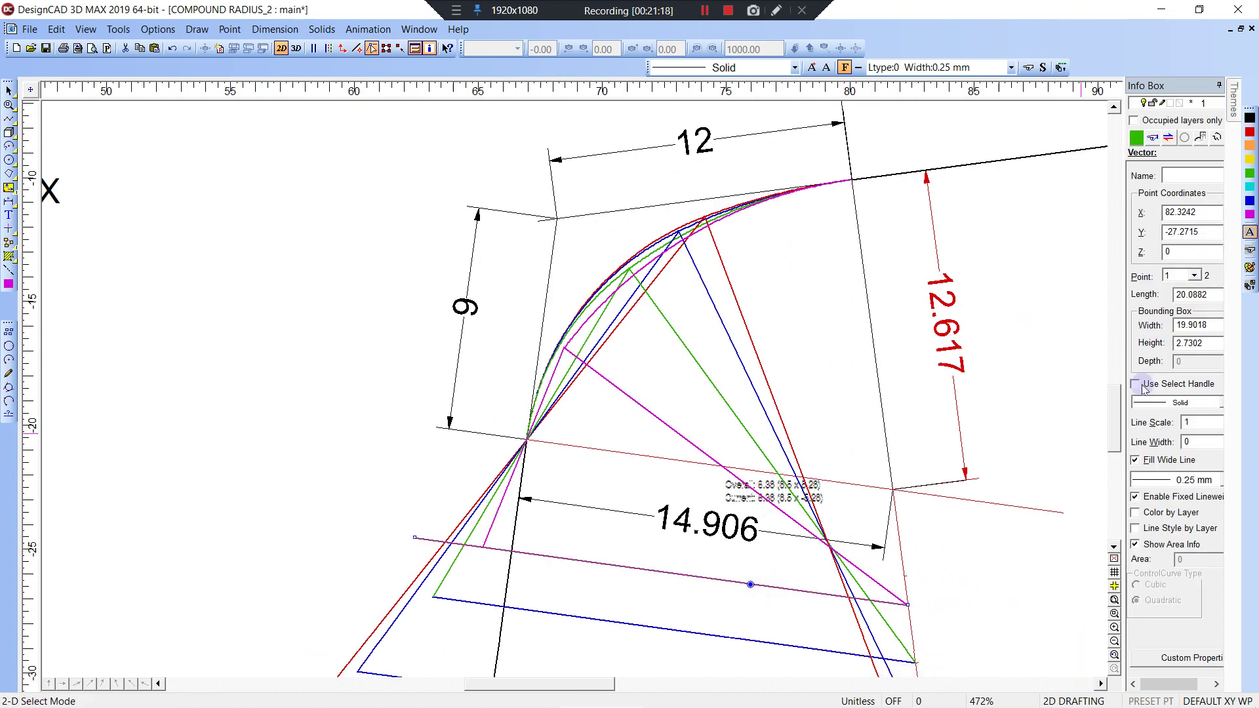
click(1250, 215)
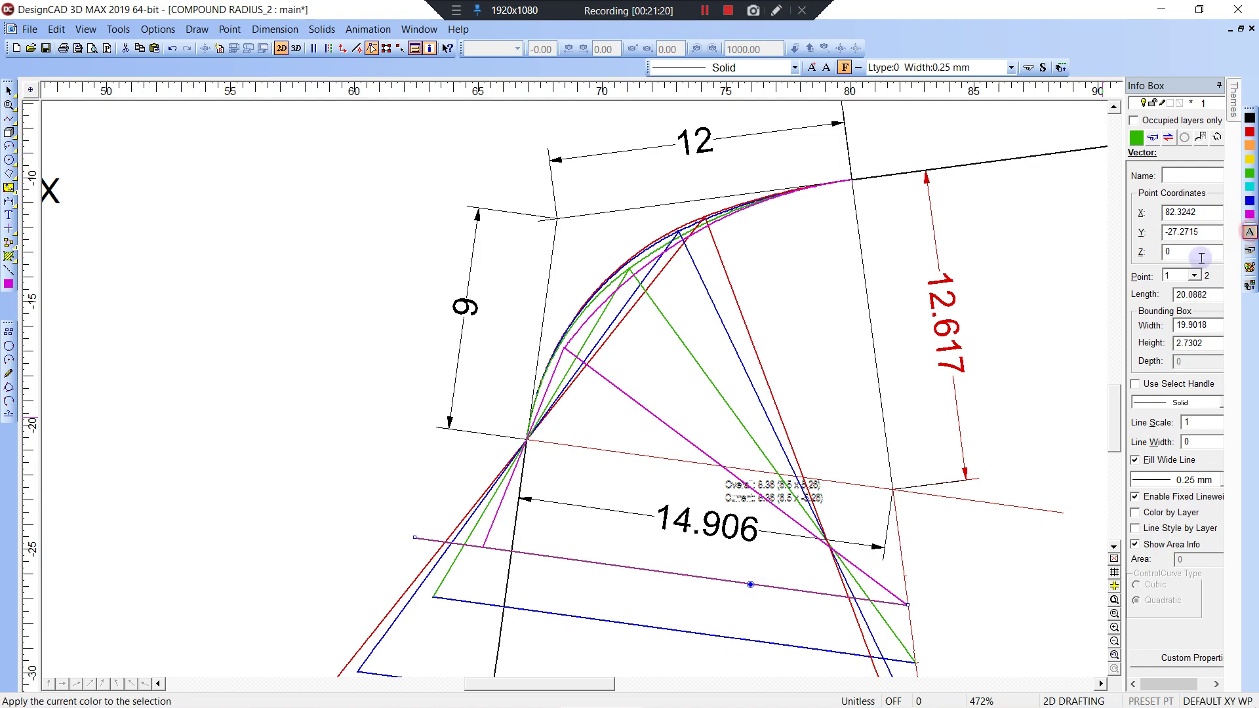
click(787, 355)
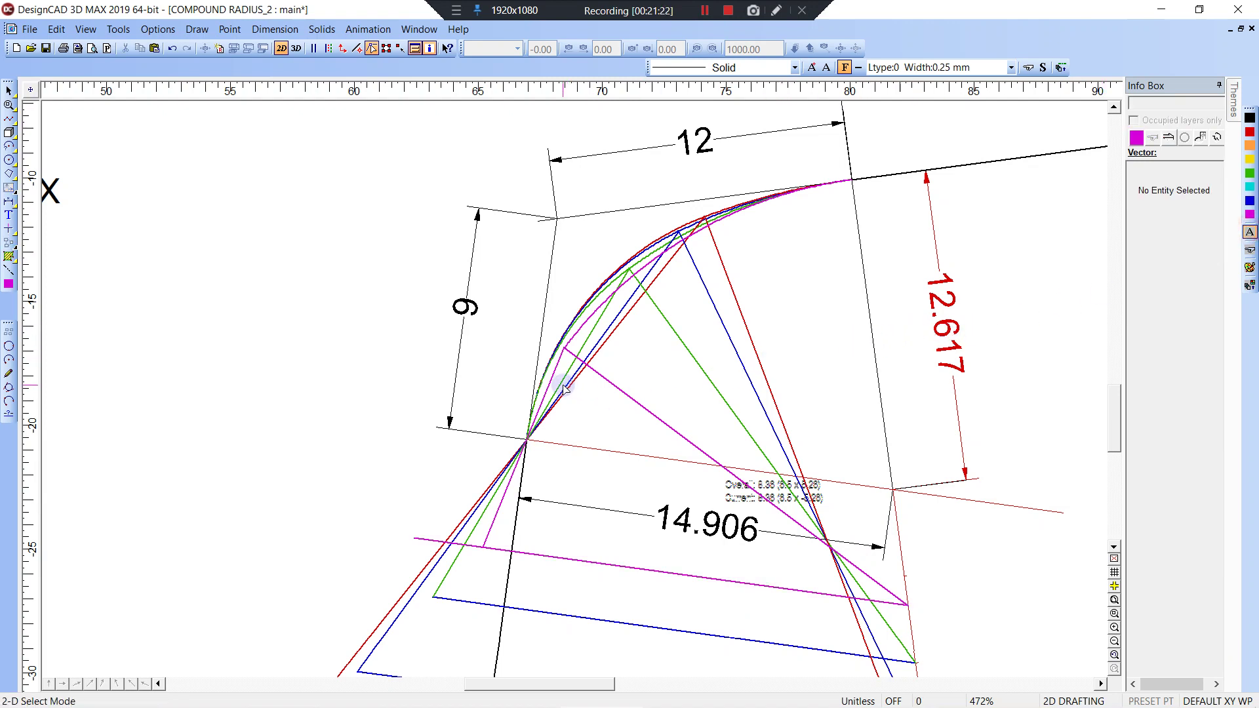
- Draw a magenta 90° arc from the magenta junction, centred where its radius line meets the 9-unit construction line
key(a)
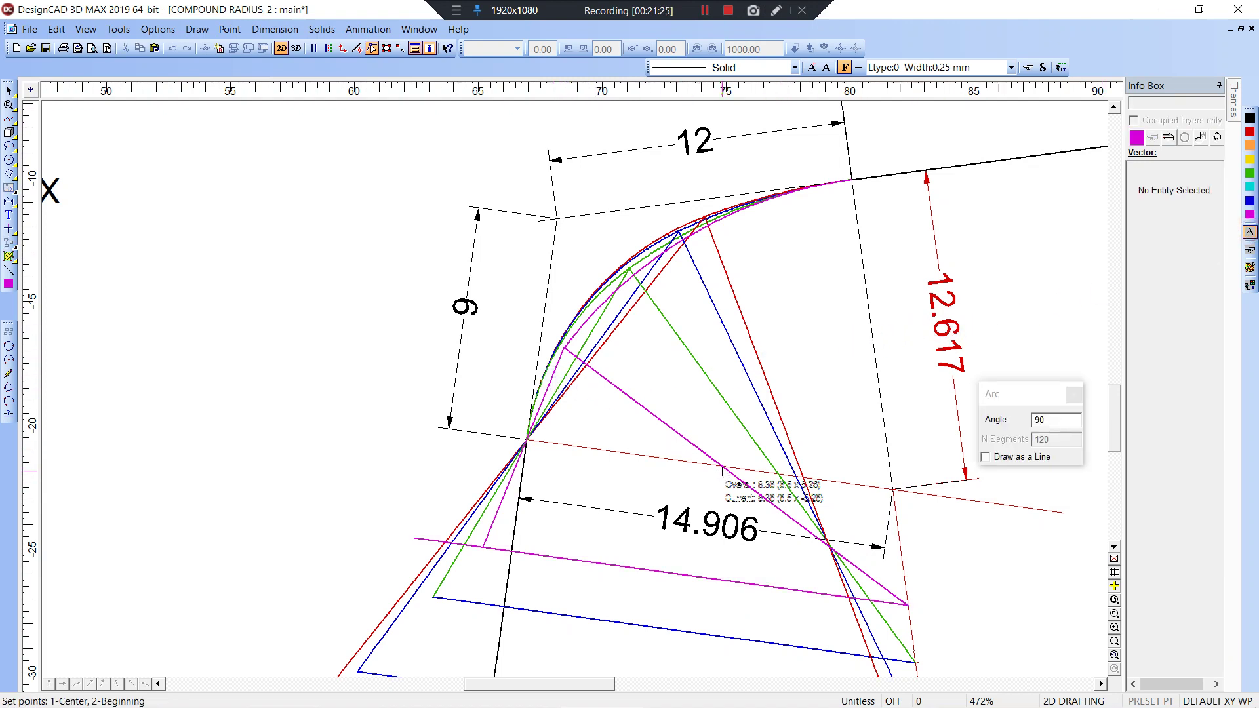
click(719, 467)
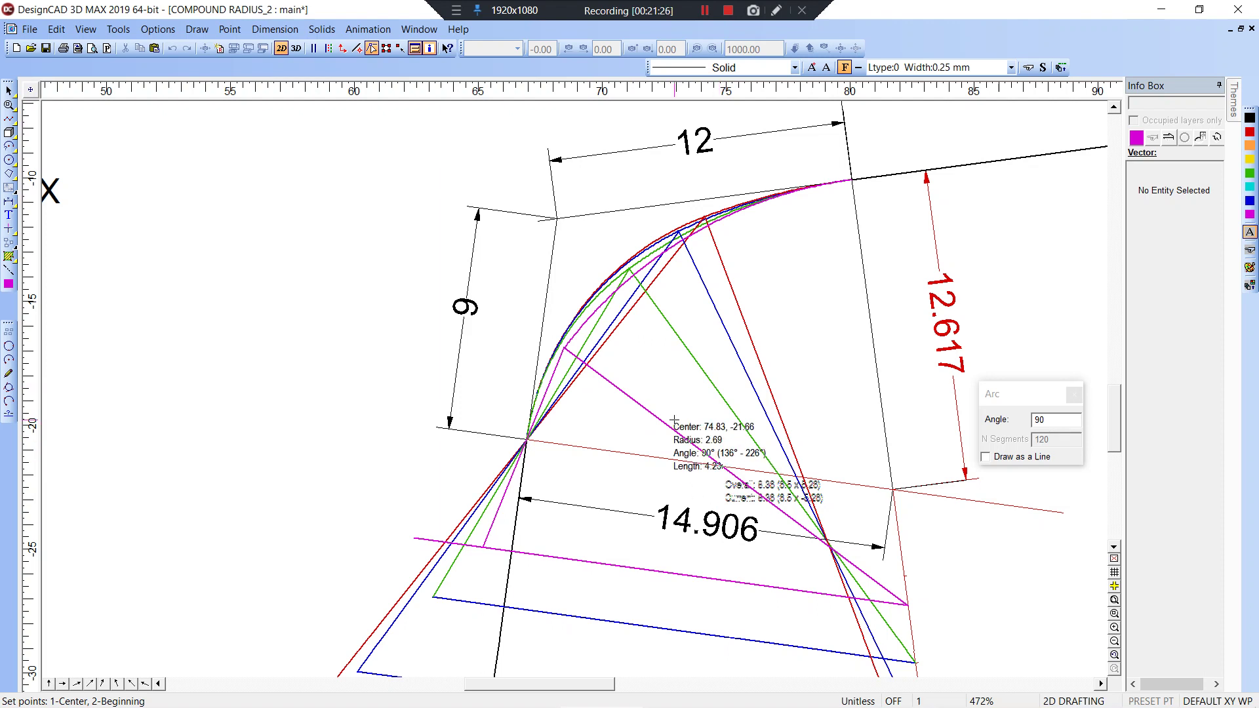
click(564, 349)
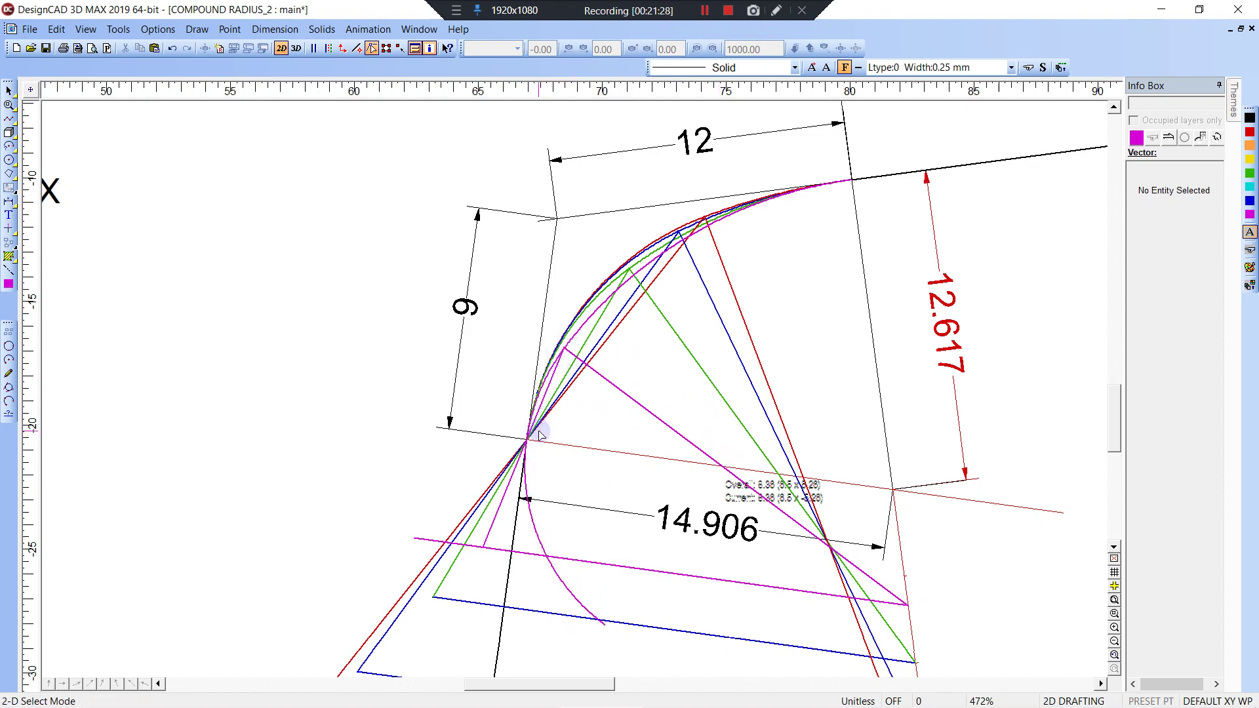
- Trim the small magenta arc's excess below the wall point
key(w)
click(506, 412)
click(561, 466)
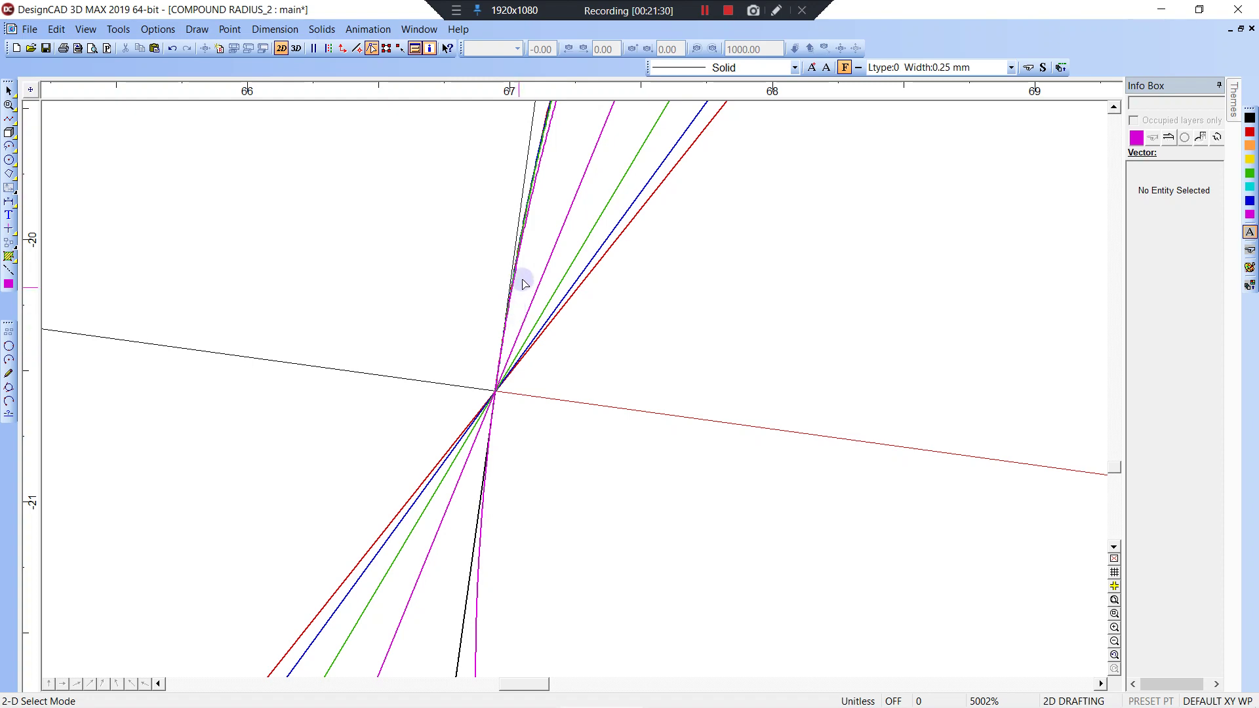
key(t)
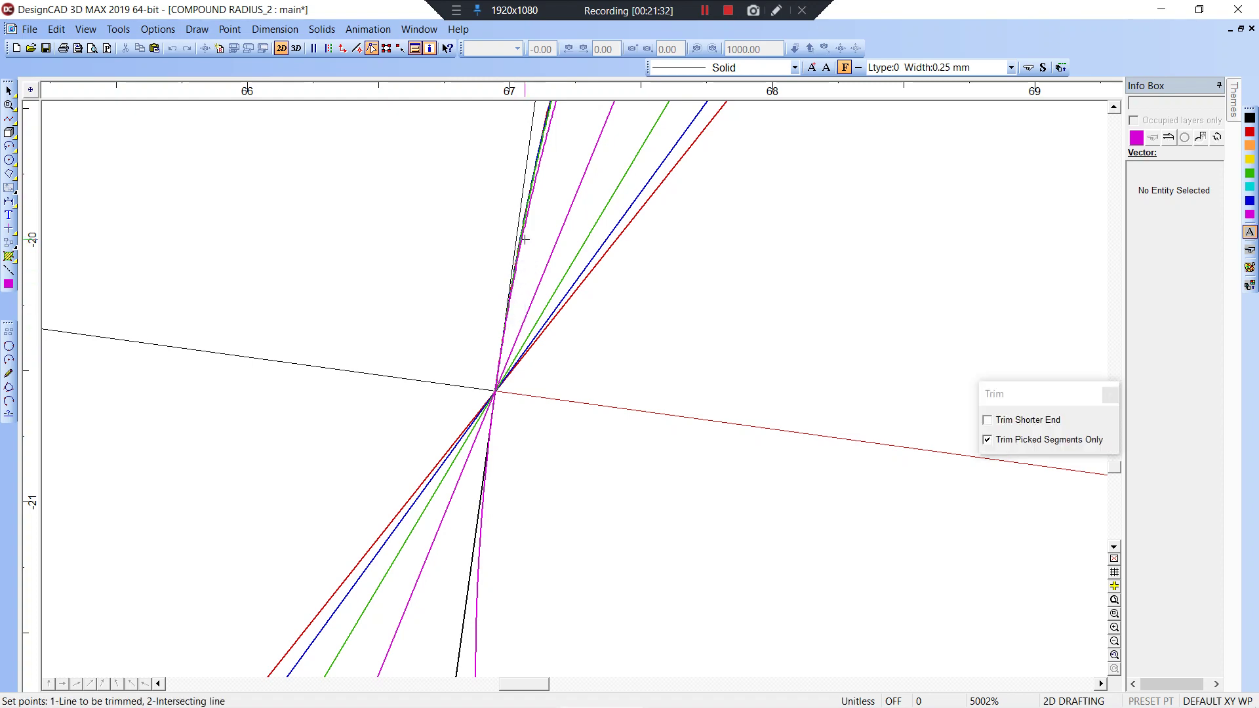
click(540, 390)
scroll(568, 390, down, 6)
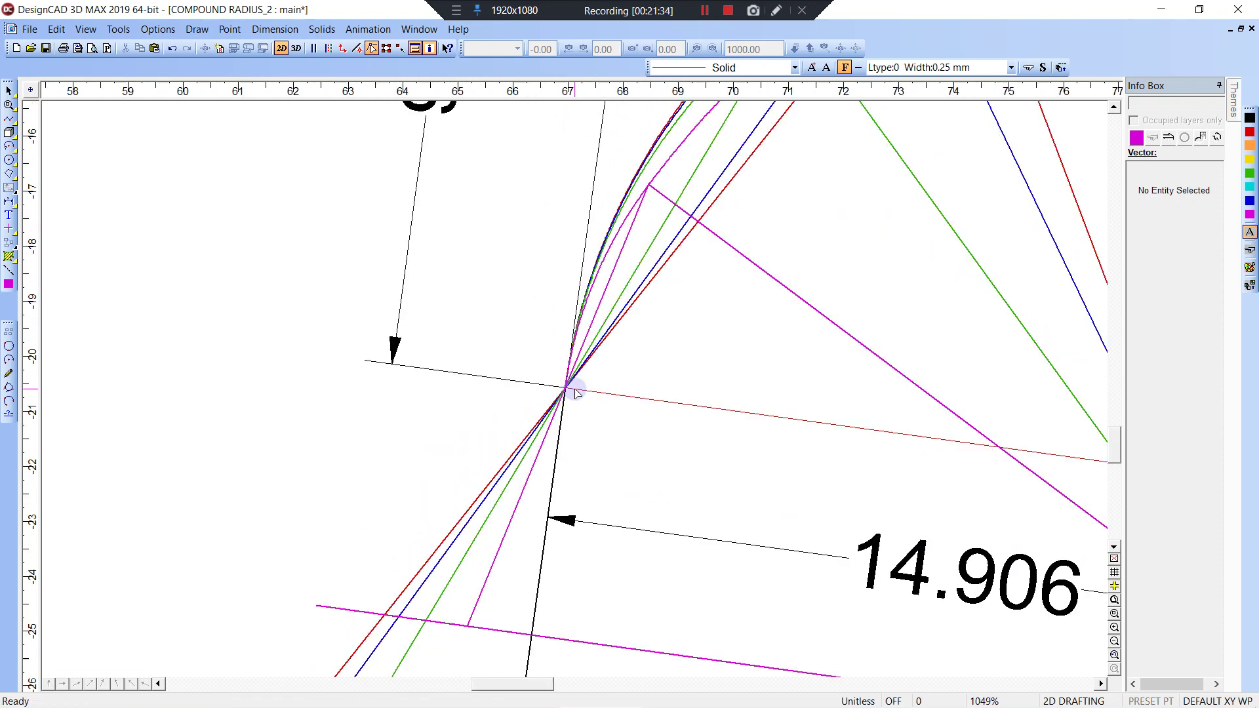
middle_drag(624, 270, 571, 388)
scroll(572, 388, down, 1)
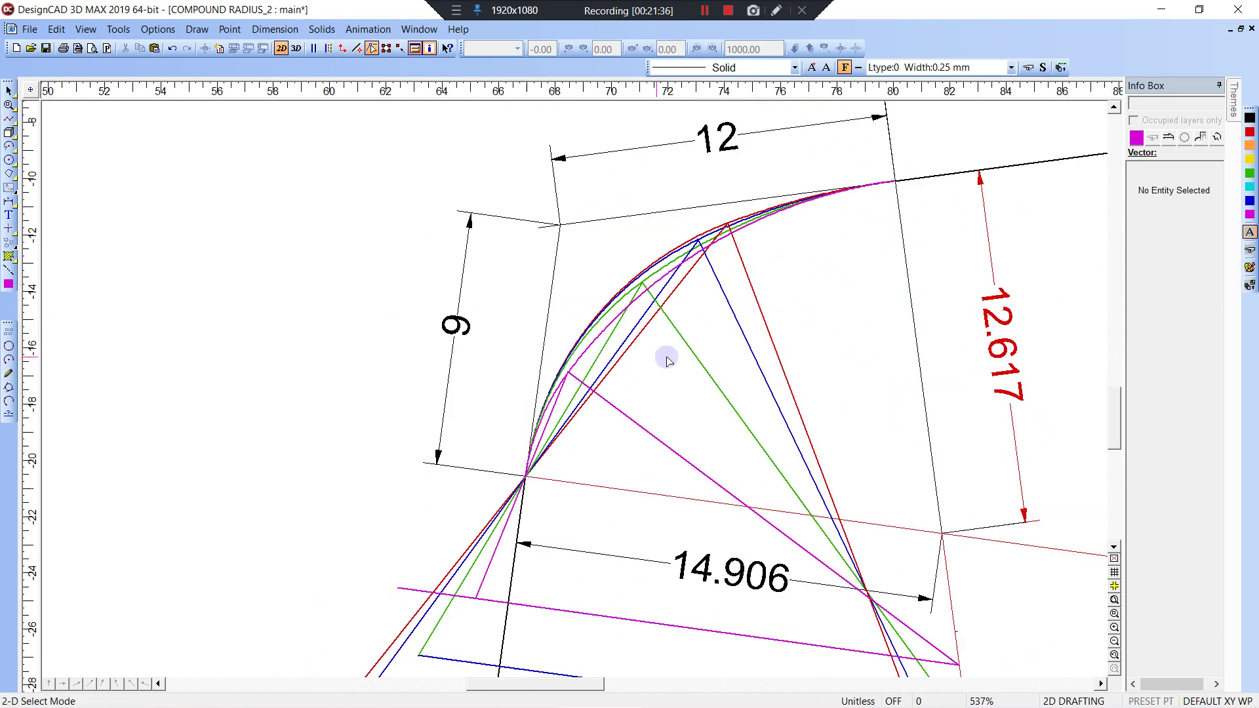
middle_drag(667, 357, 551, 406)
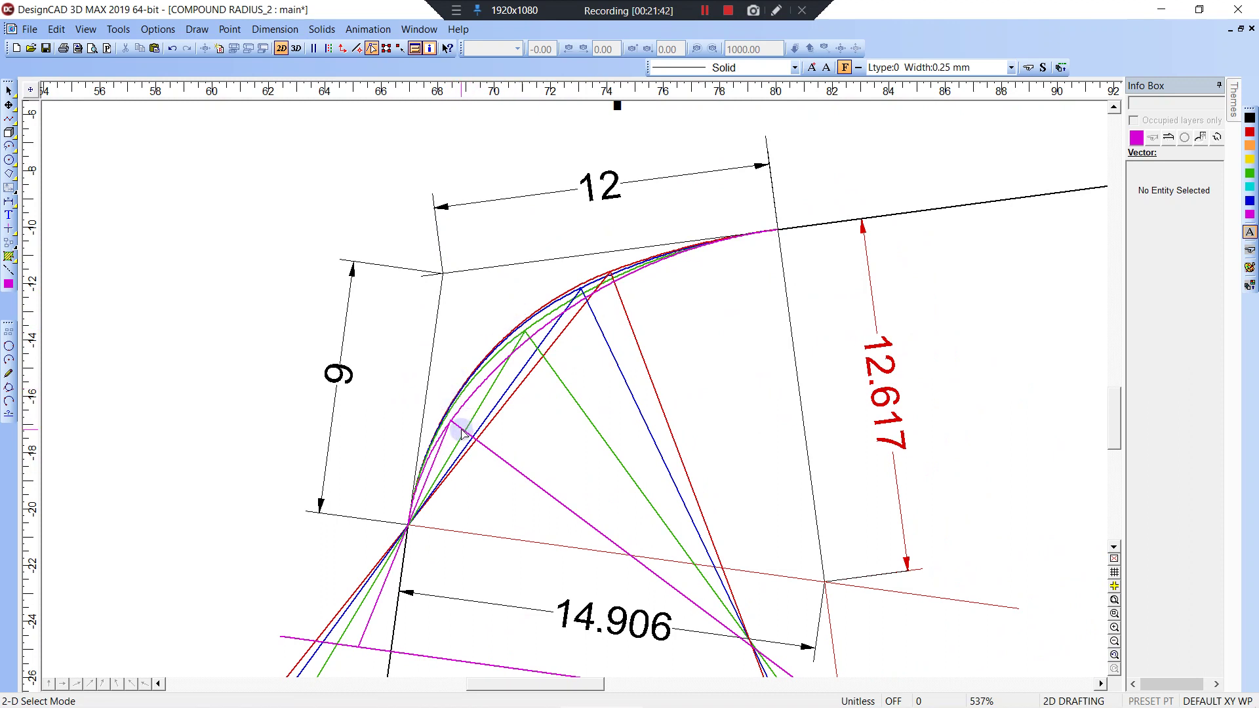
- Delete the 2.517 dimension below the slanted wall in drawing G
scroll(463, 433, down, 1)
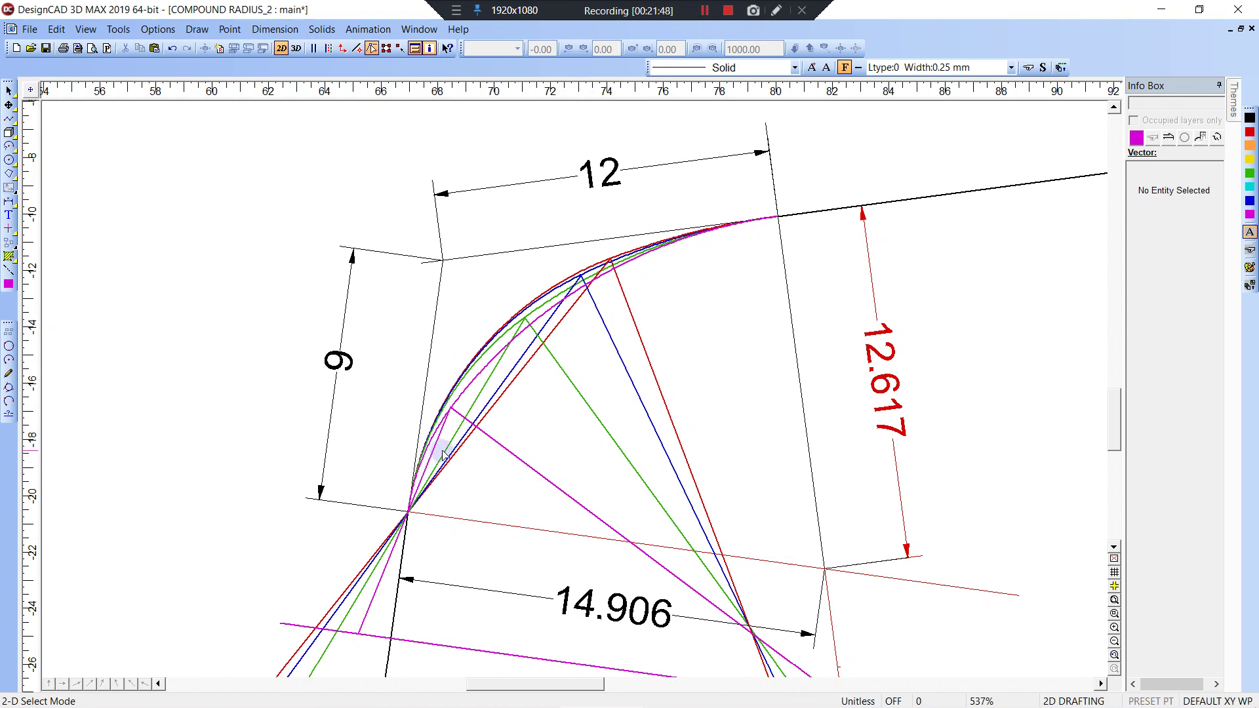
scroll(443, 452, down, 4)
middle_drag(787, 360, 396, 330)
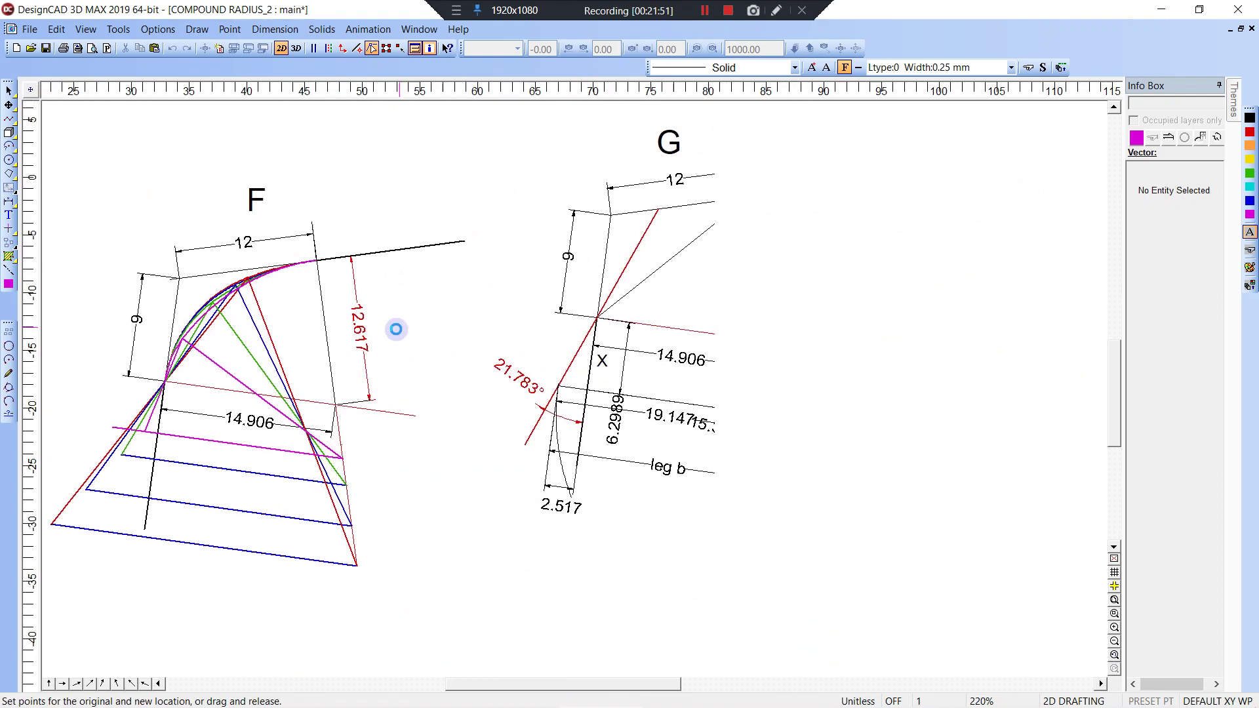
middle_drag(649, 312, 510, 341)
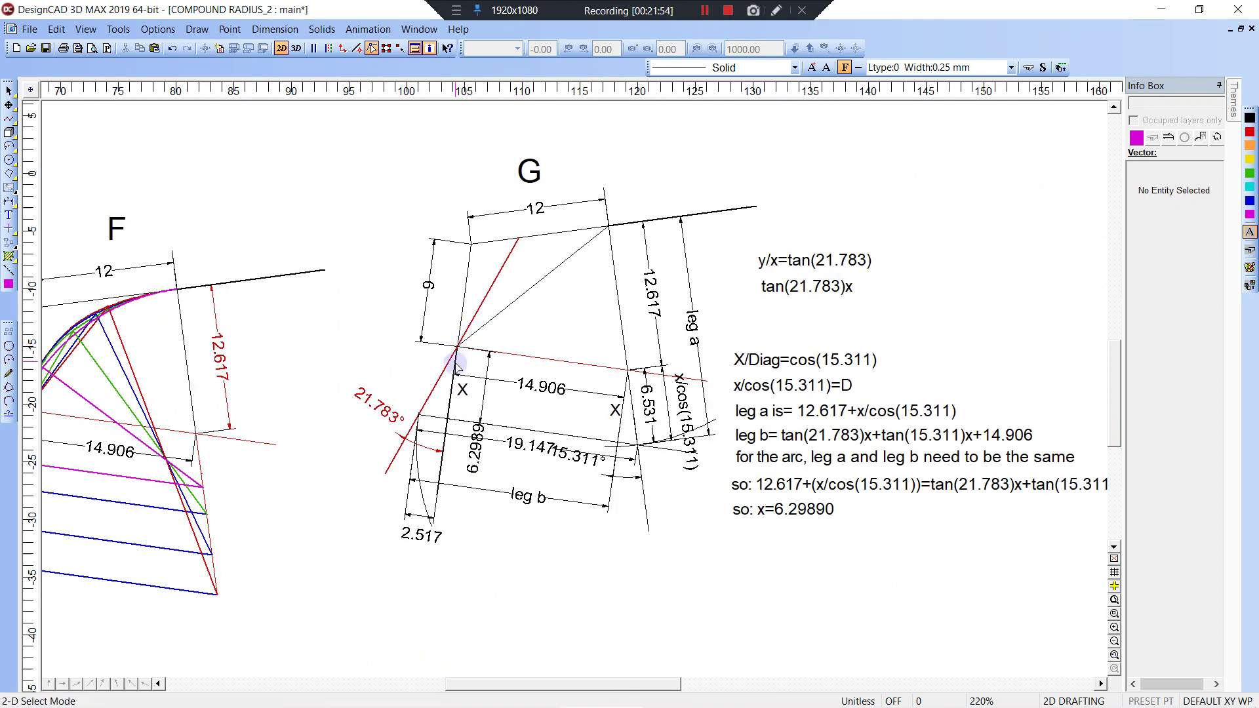
middle_drag(428, 438, 436, 436)
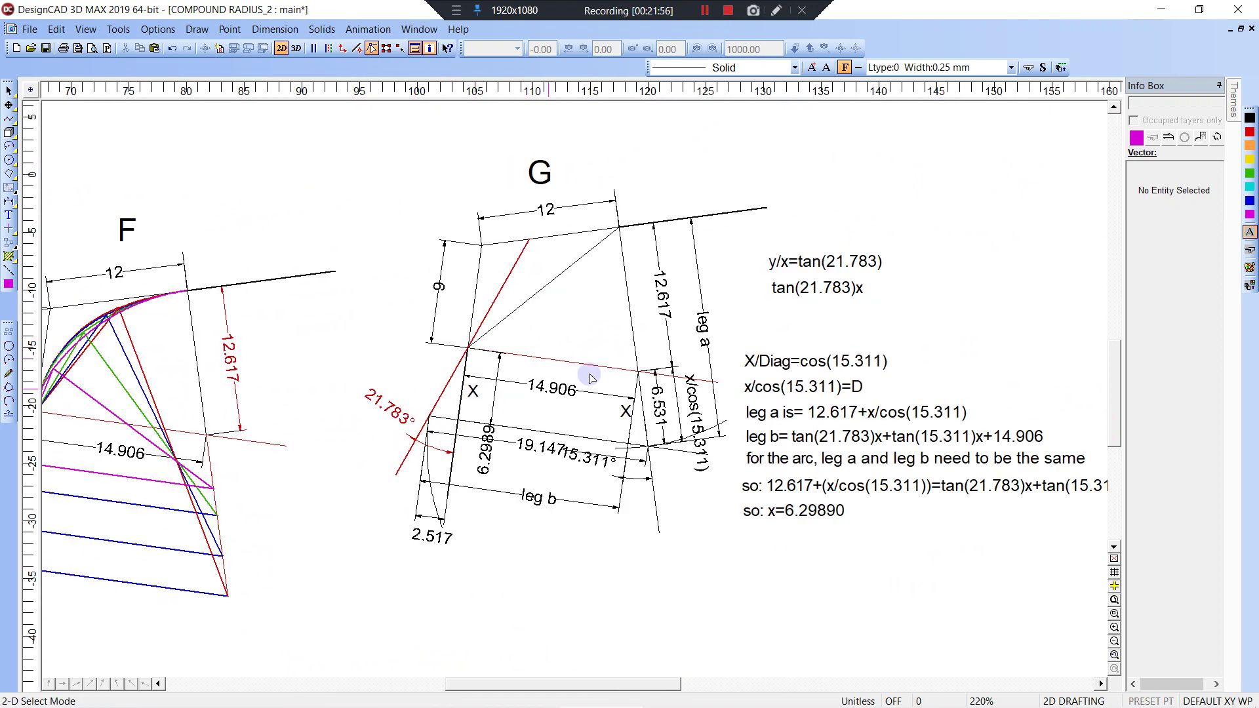
middle_drag(589, 373, 502, 368)
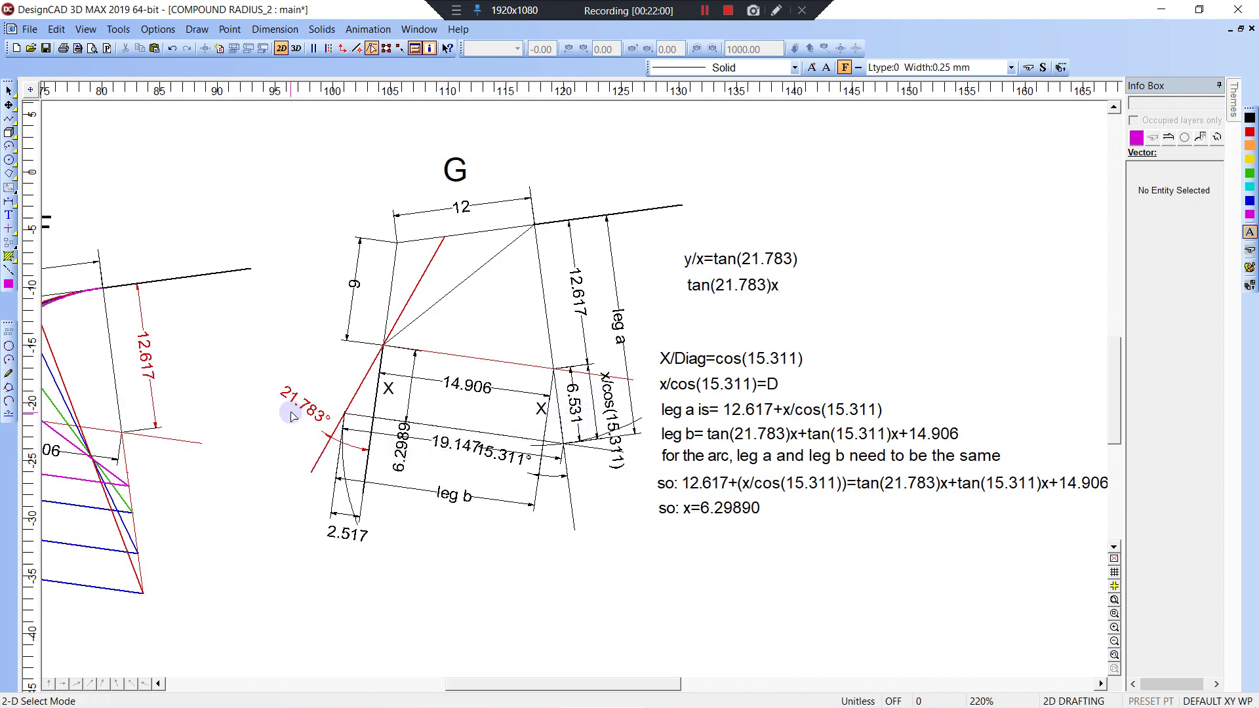
click(330, 513)
key(Delete)
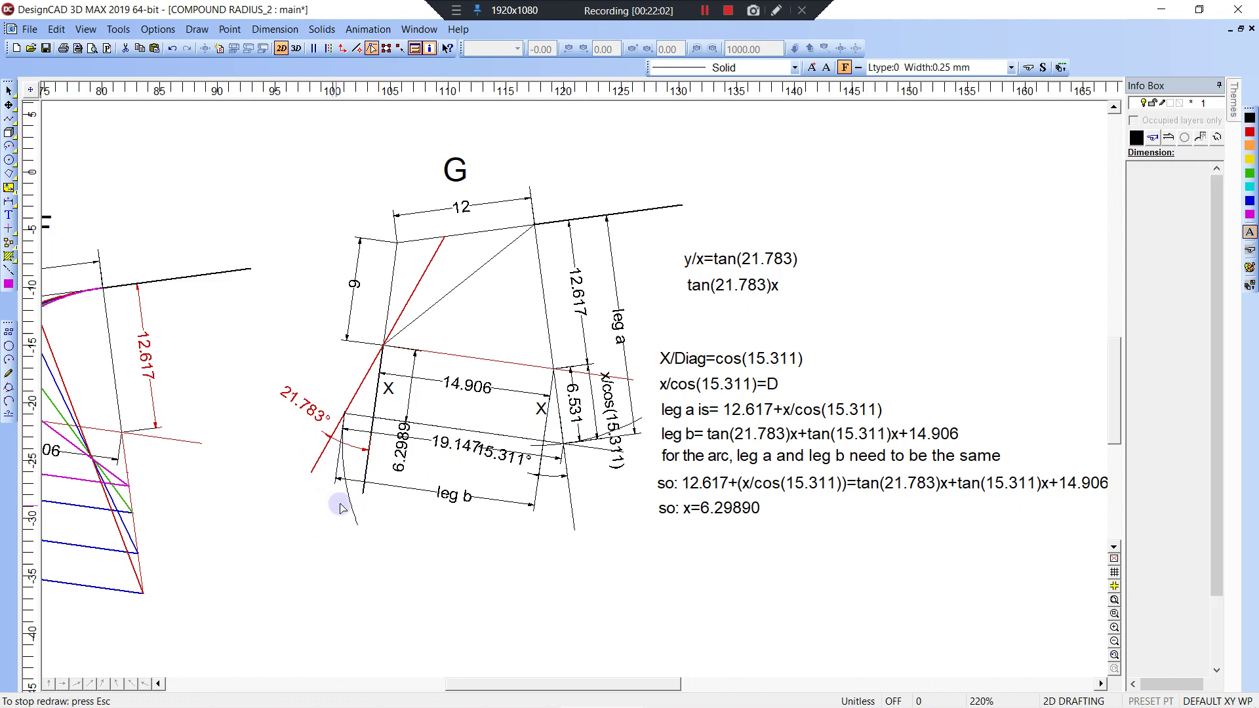
- Delete the 6.2989 dimension and the short arc at the lower end of leg a in drawing G
click(400, 430)
key(Delete)
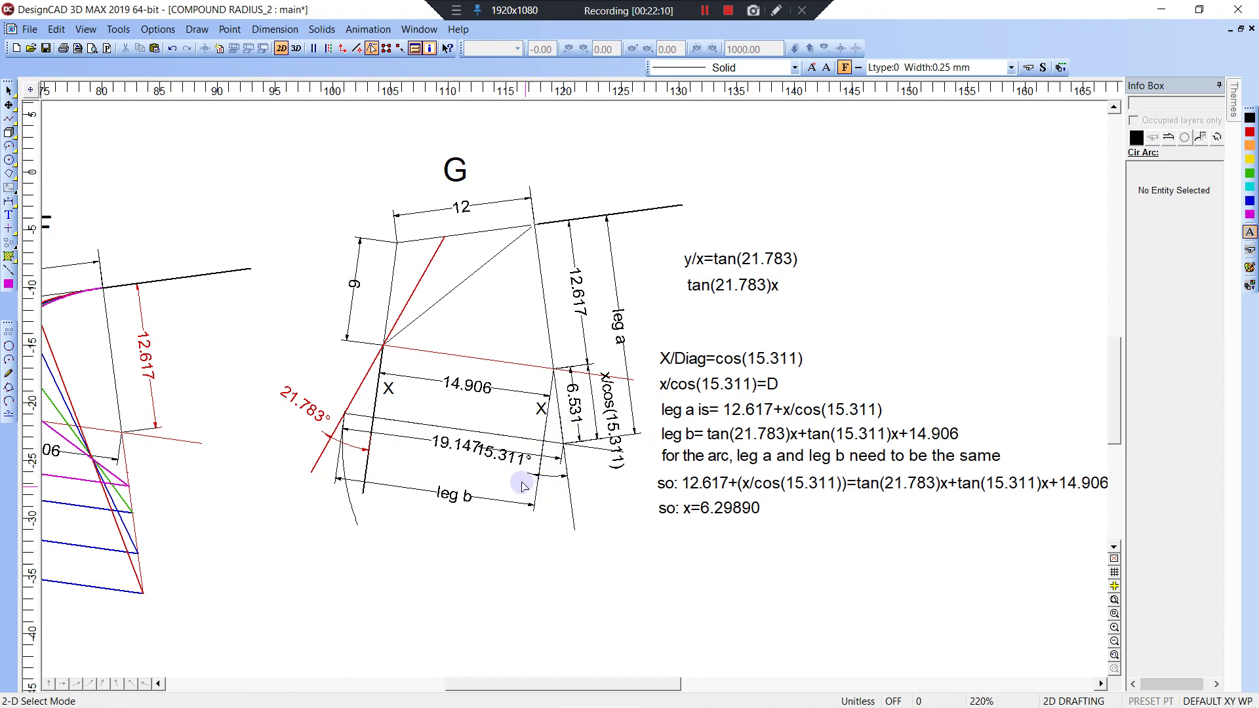
- Try to move the 15.311° angle dimension clear of the 19.147 dimension, and undo the move
click(508, 458)
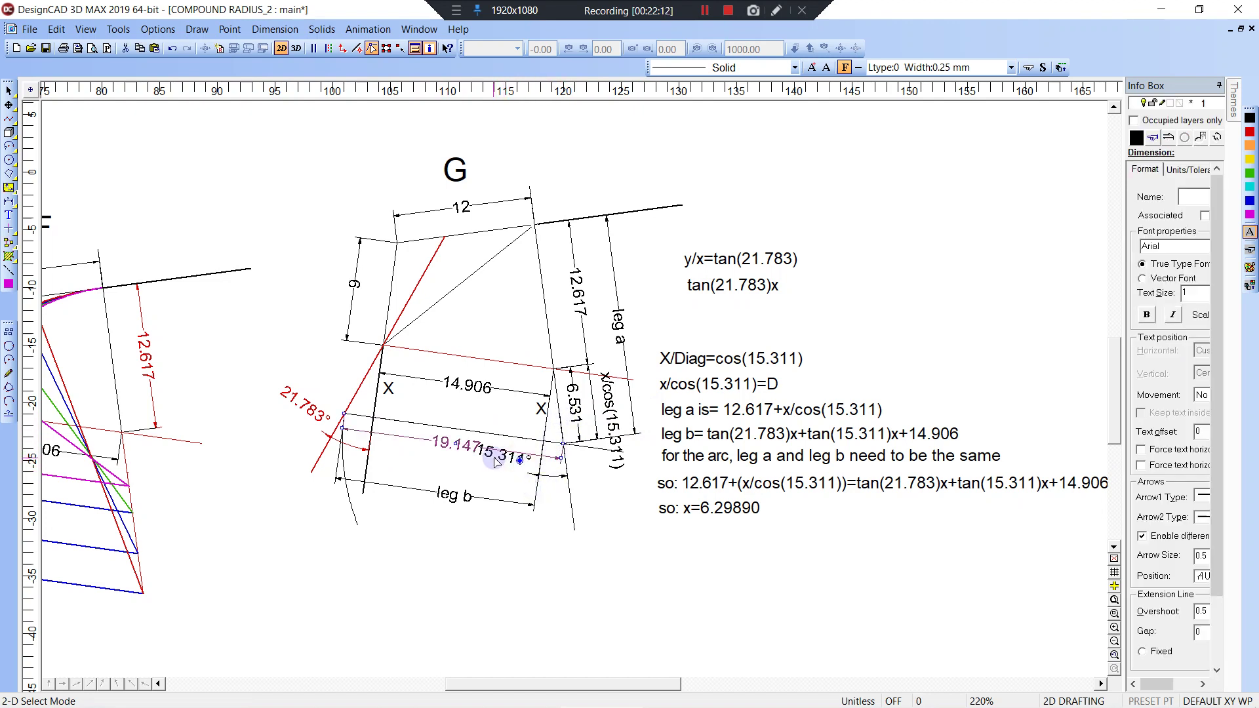
click(506, 457)
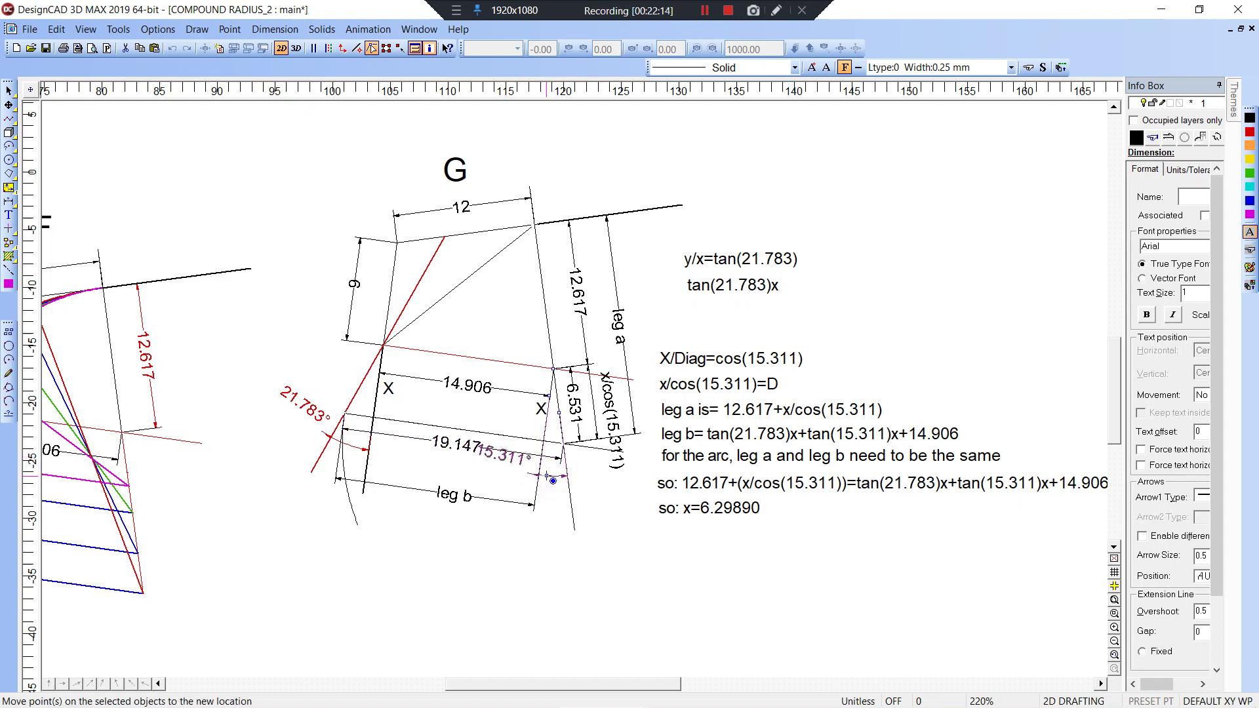
click(493, 473)
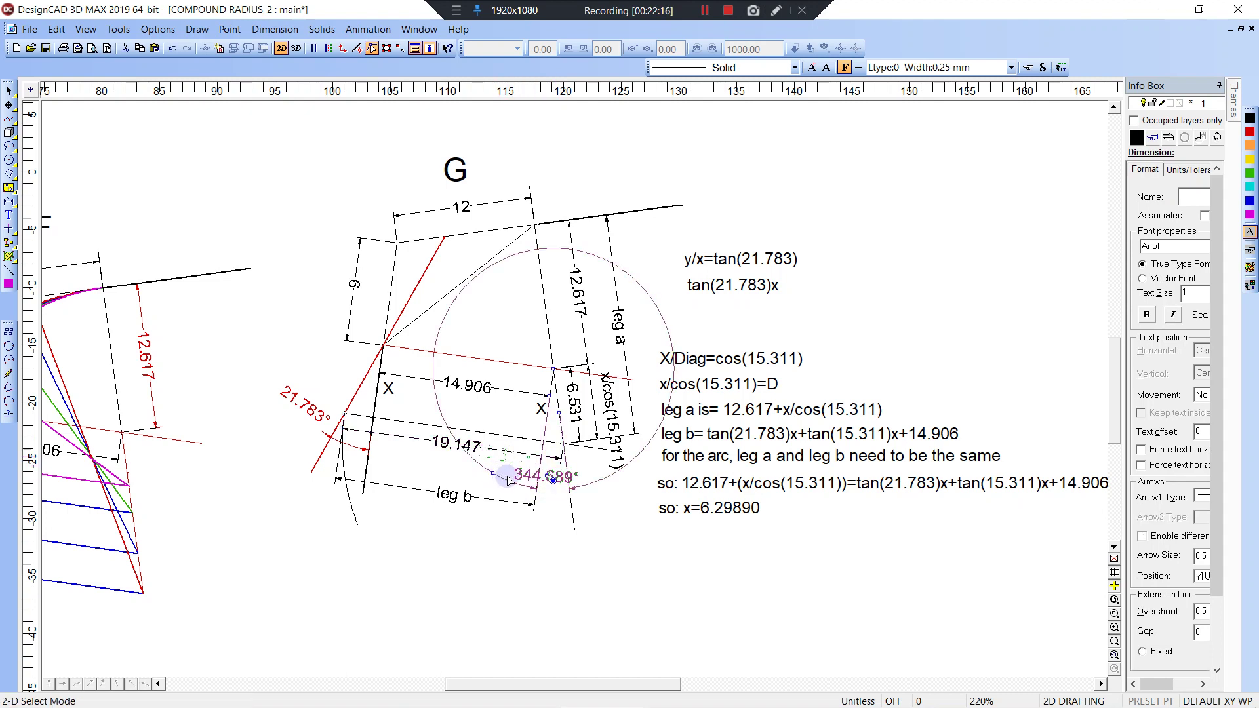
key(ctrl+z)
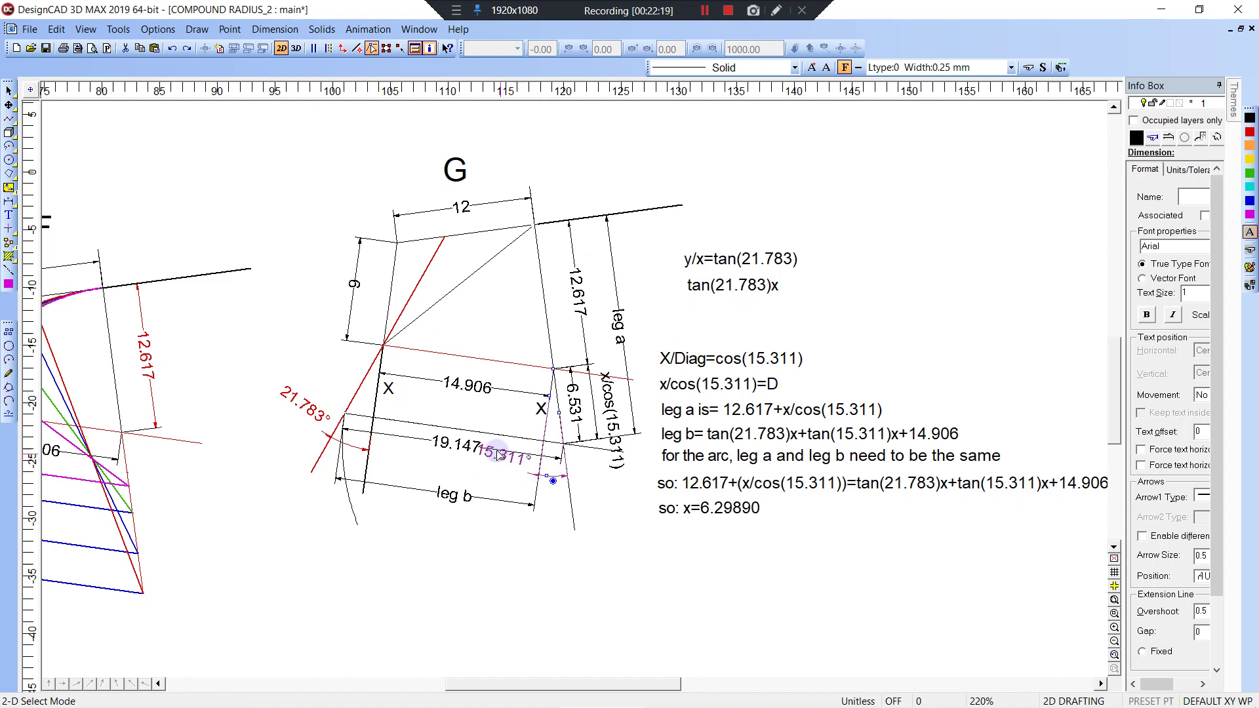
click(514, 465)
click(520, 459)
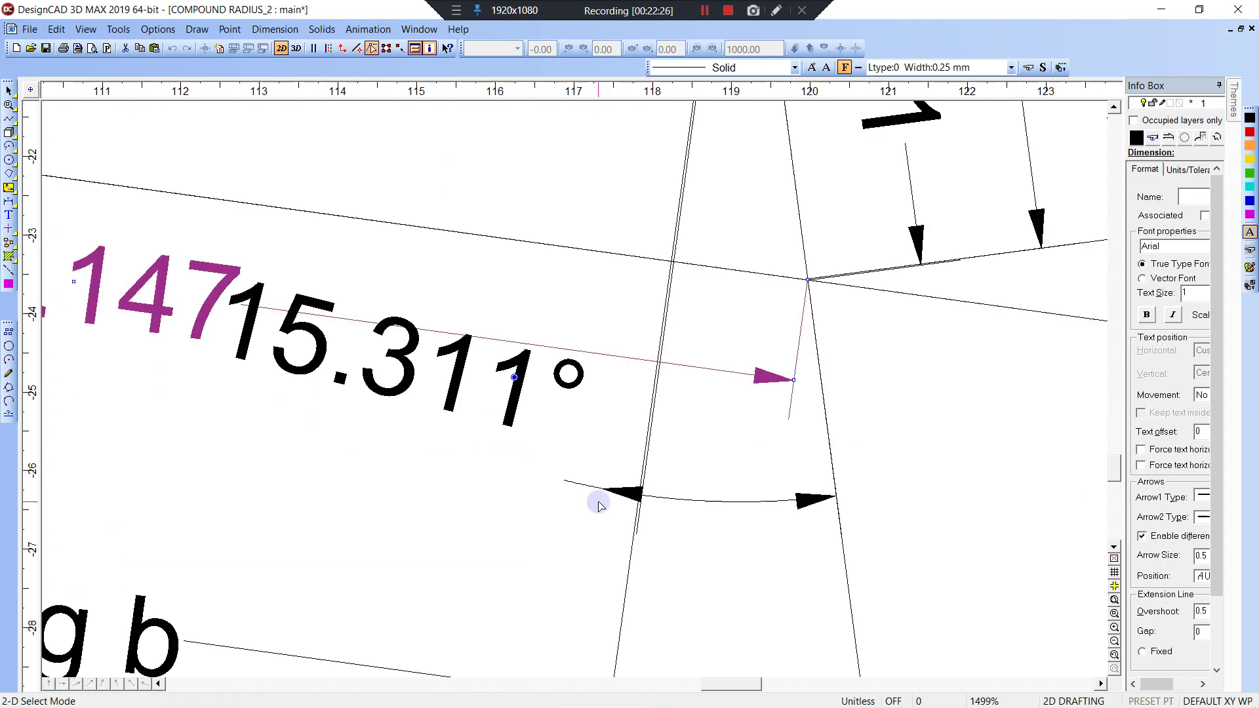
- Move the leg b dimension's upper extension point onto the arrow end of the 14.906 dimension so its extension line overlaps the construction line
scroll(536, 476, up, 5)
click(672, 504)
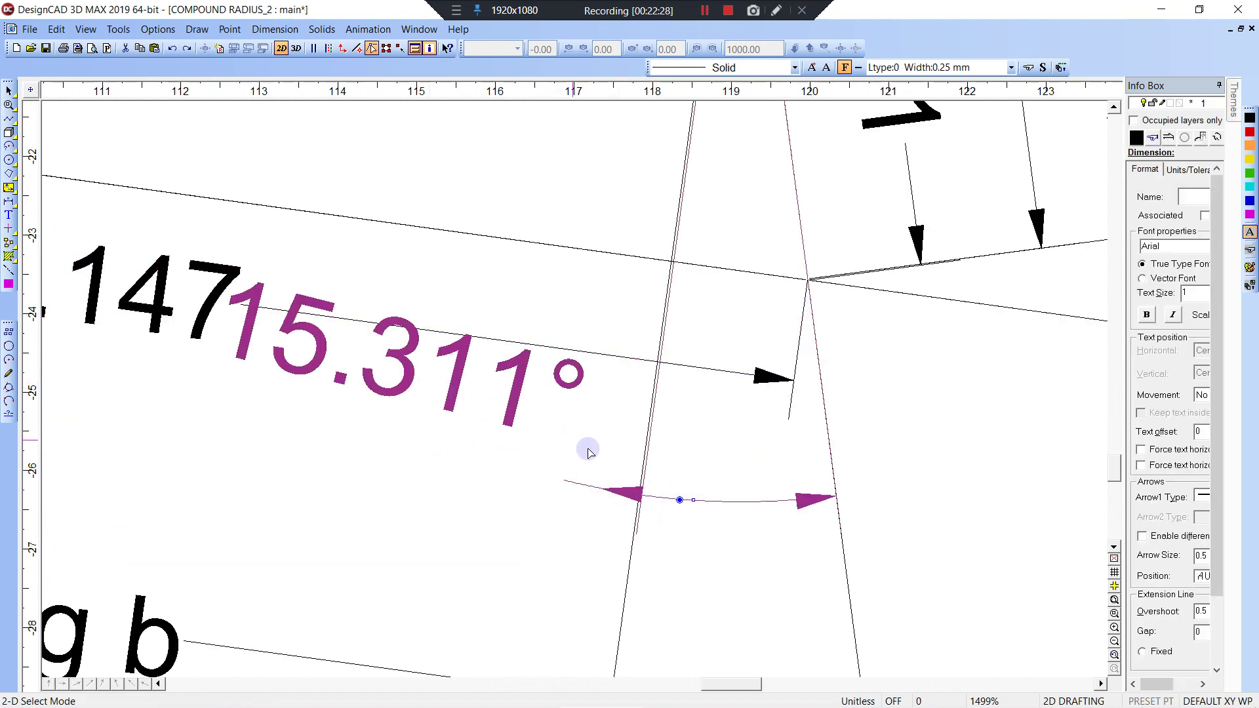
scroll(577, 393, down, 2)
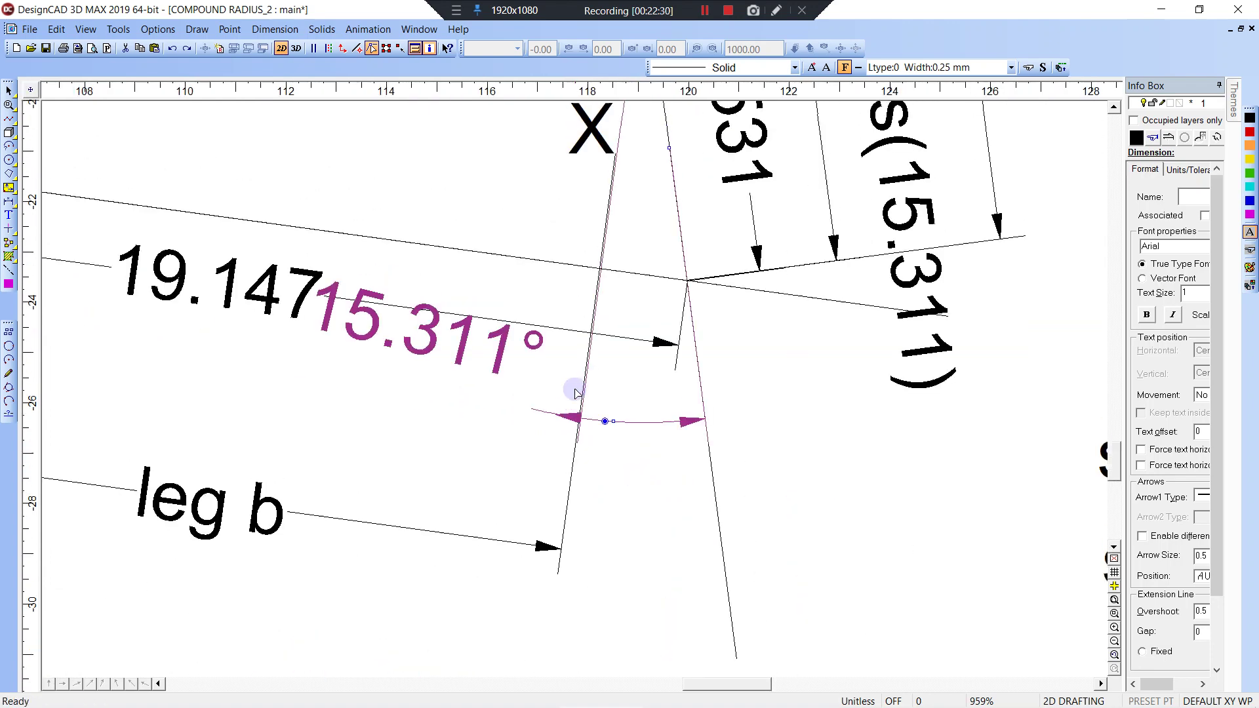
scroll(575, 389, up, 2)
click(585, 327)
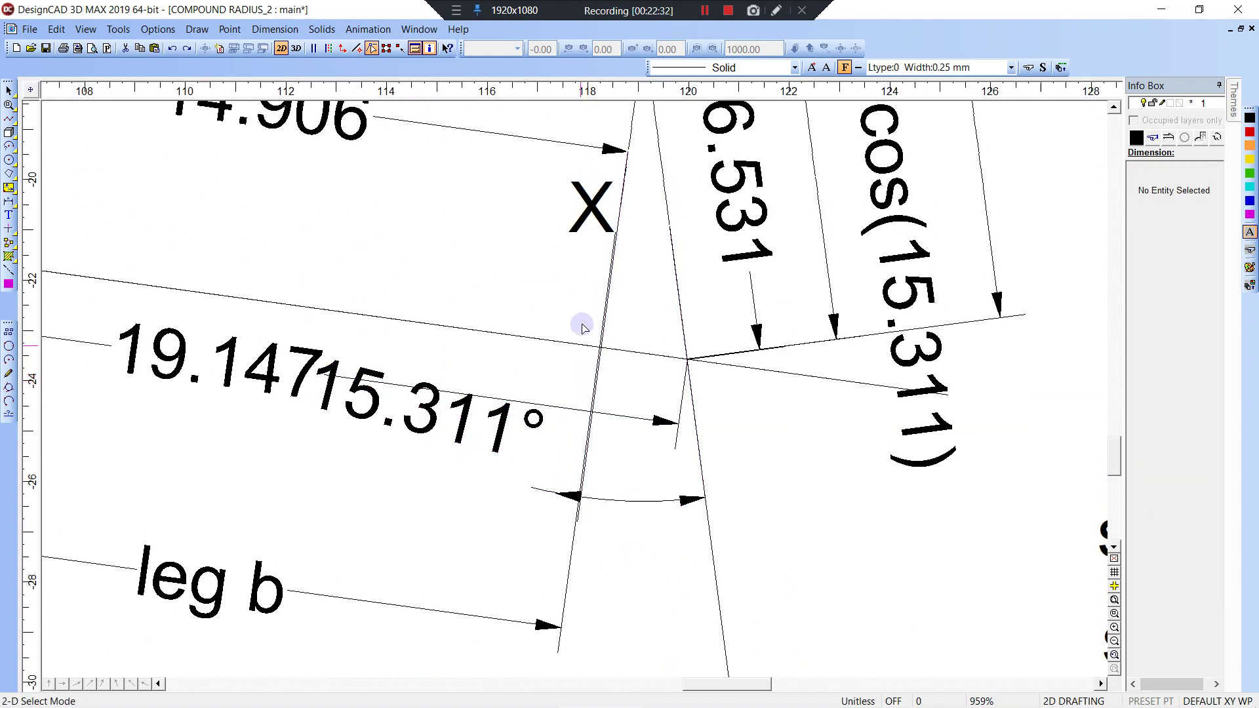
click(591, 231)
click(591, 253)
click(602, 294)
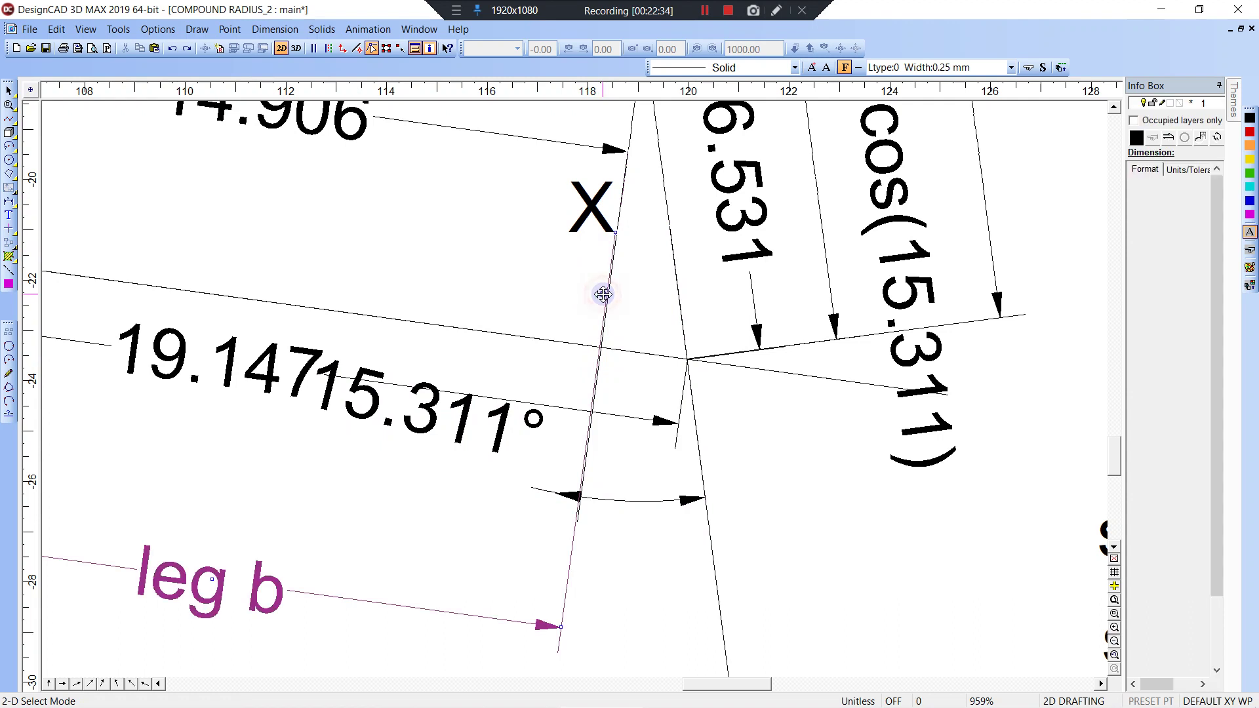
drag(602, 295, 585, 327)
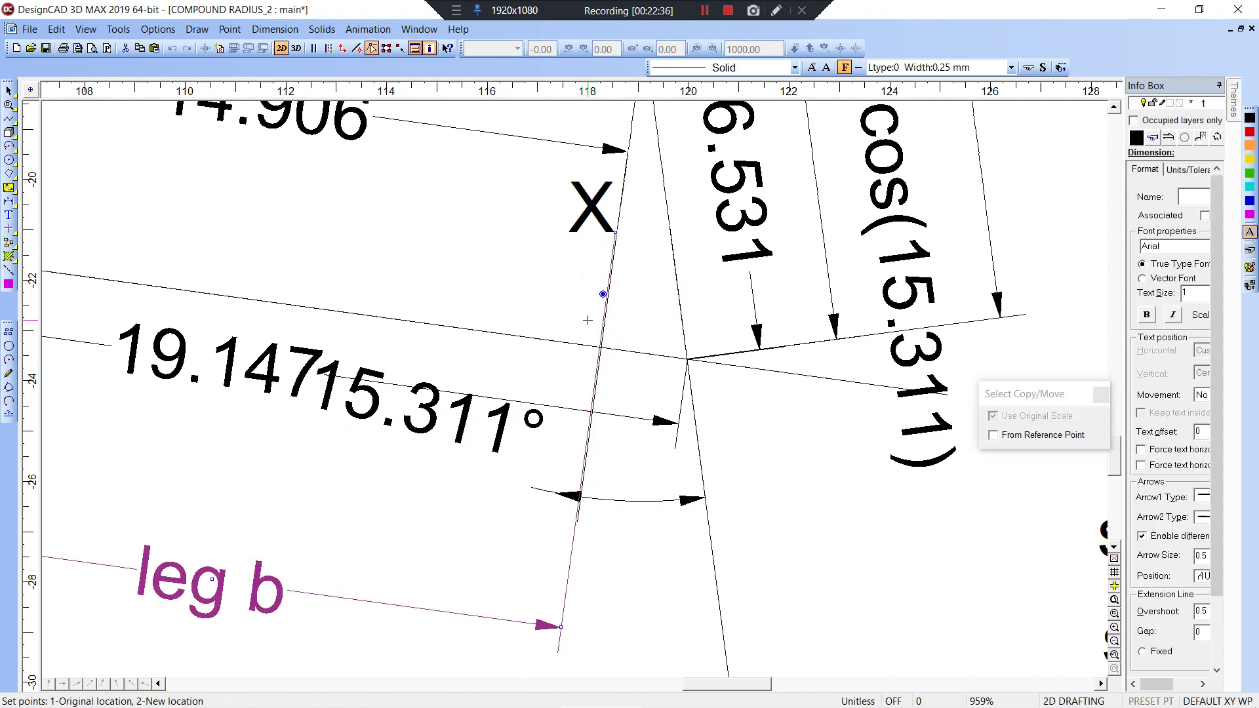
key(Escape)
click(615, 233)
click(632, 159)
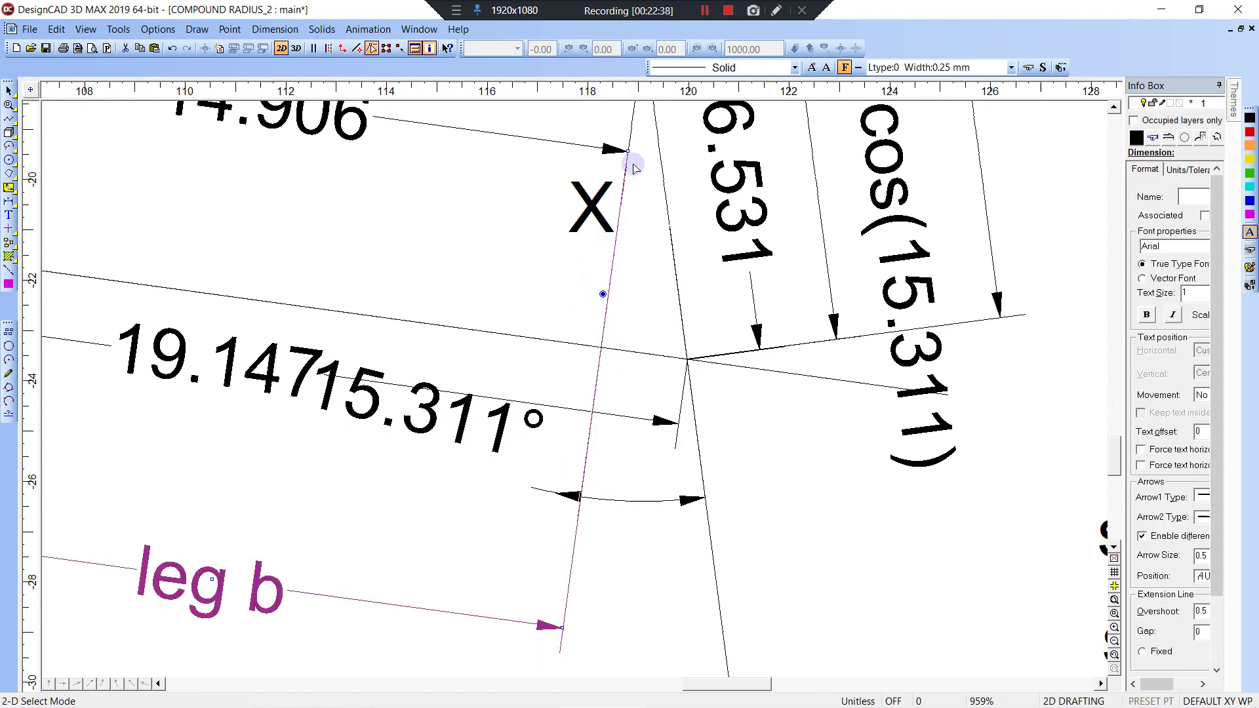
click(631, 219)
- Reposition the 15.311° dimension so its arc spans the lower line ends and its text sits centred beneath the arc
scroll(541, 456, down, 1)
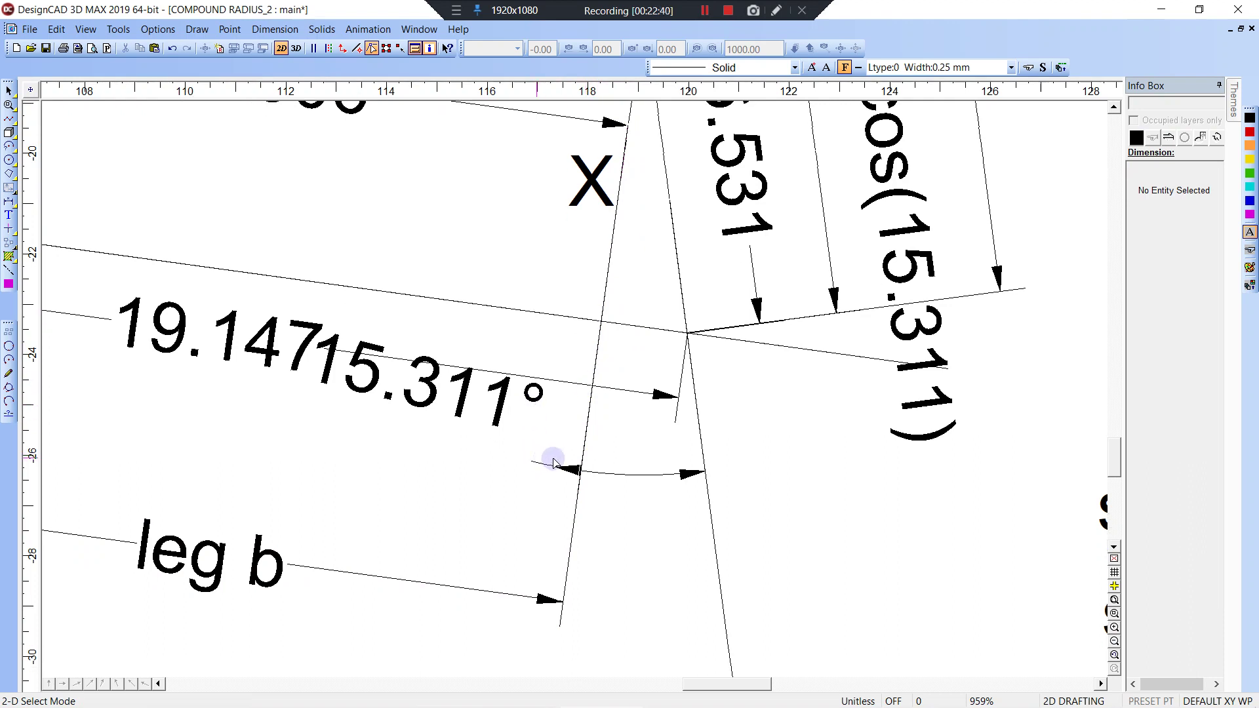
click(620, 472)
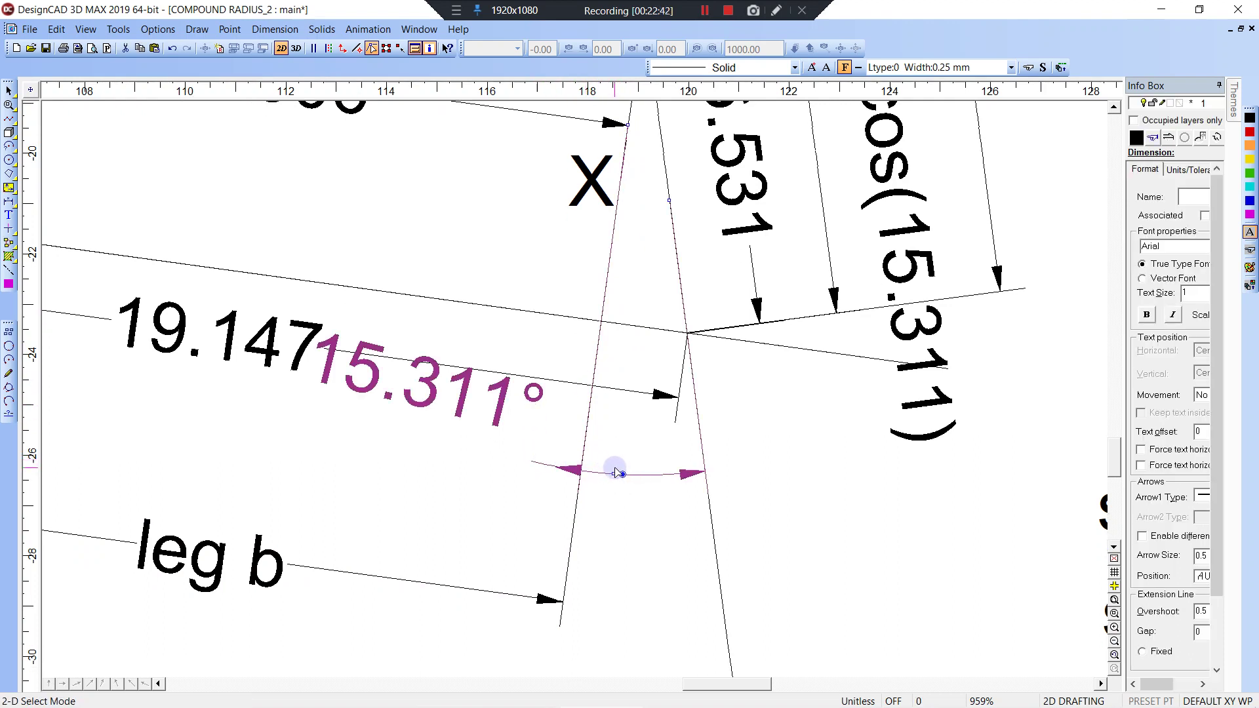
click(614, 474)
click(644, 541)
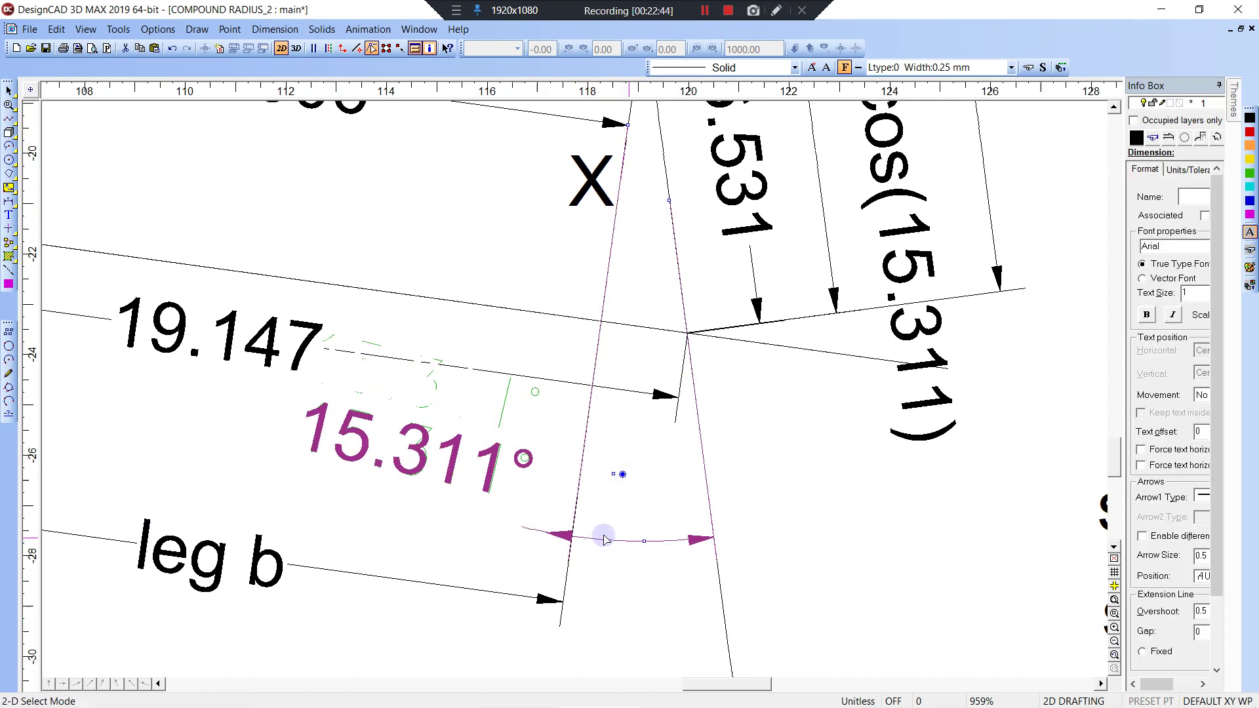
click(614, 474)
click(646, 625)
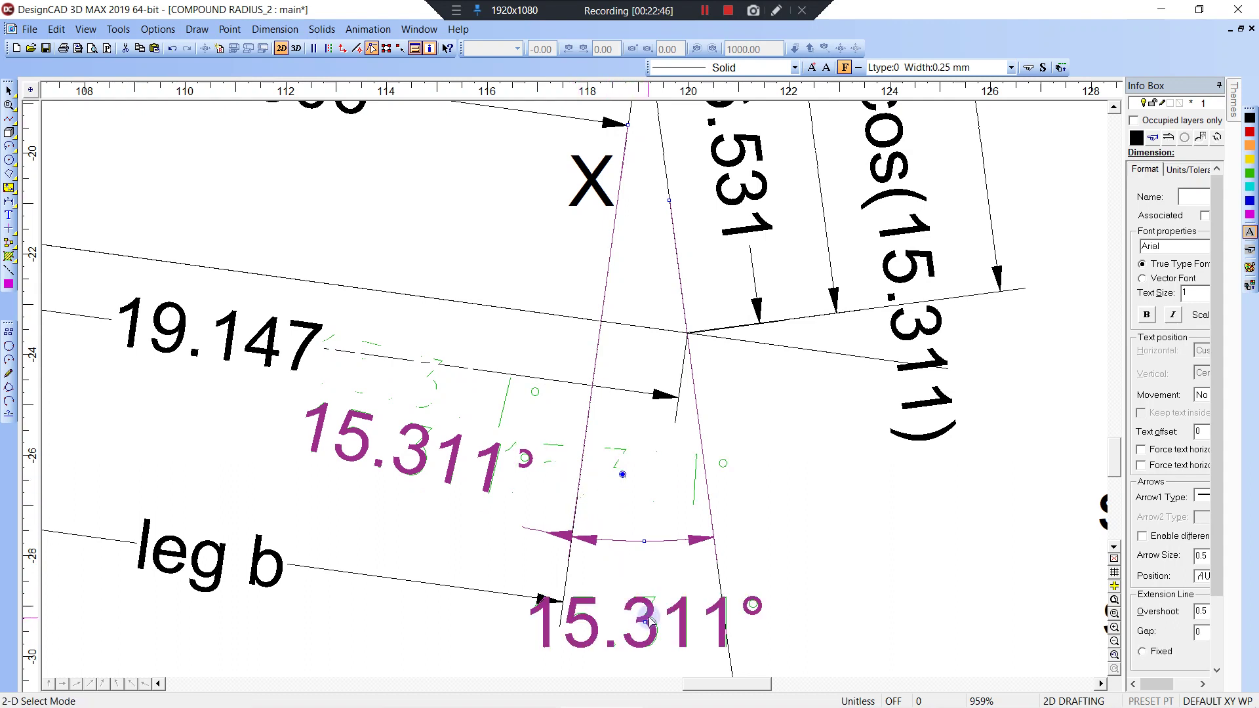
middle_drag(643, 576, 624, 360)
click(618, 405)
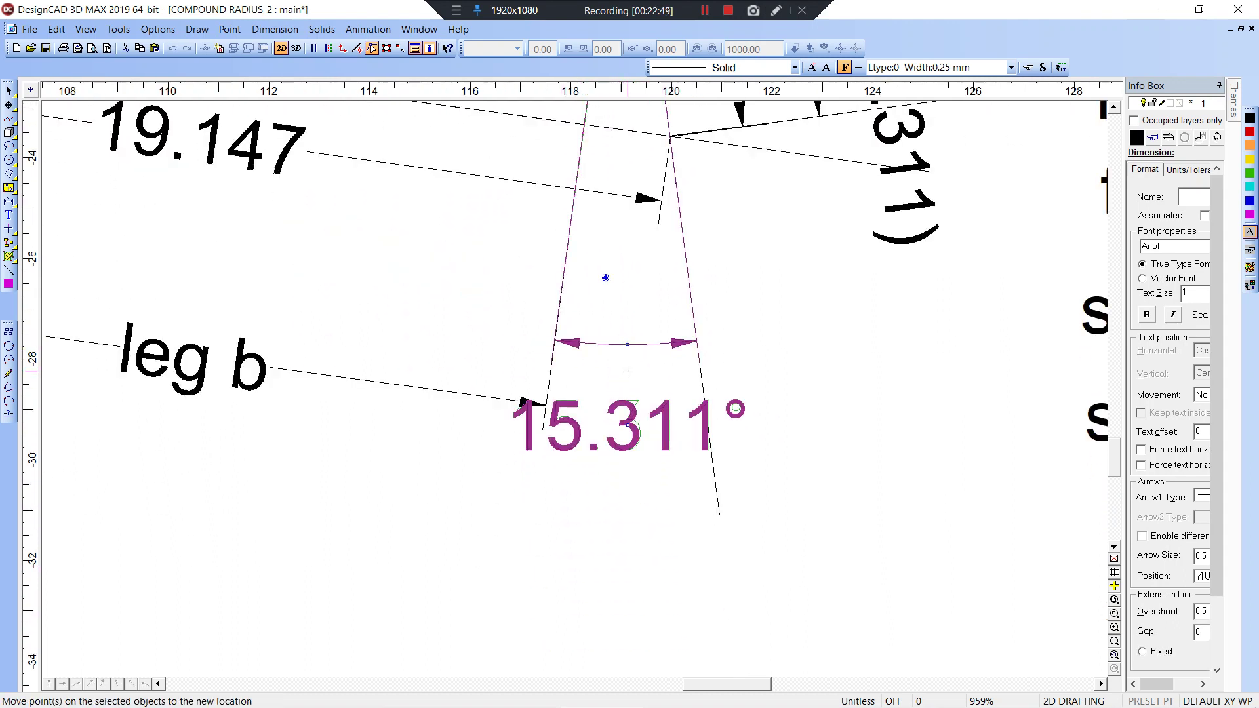
click(611, 505)
click(627, 429)
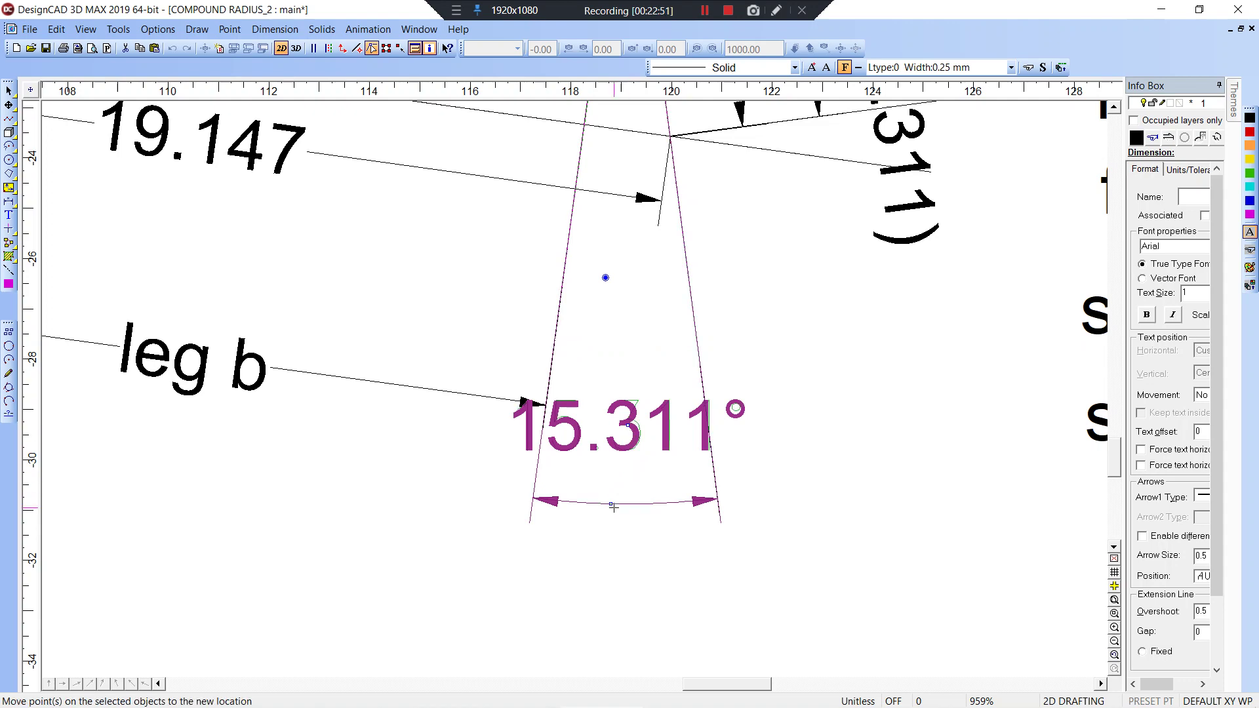
click(613, 551)
key(Escape)
- Delete the remaining thin arc below the 21.783° angle at the outer end of leg b
scroll(613, 552, down, 3)
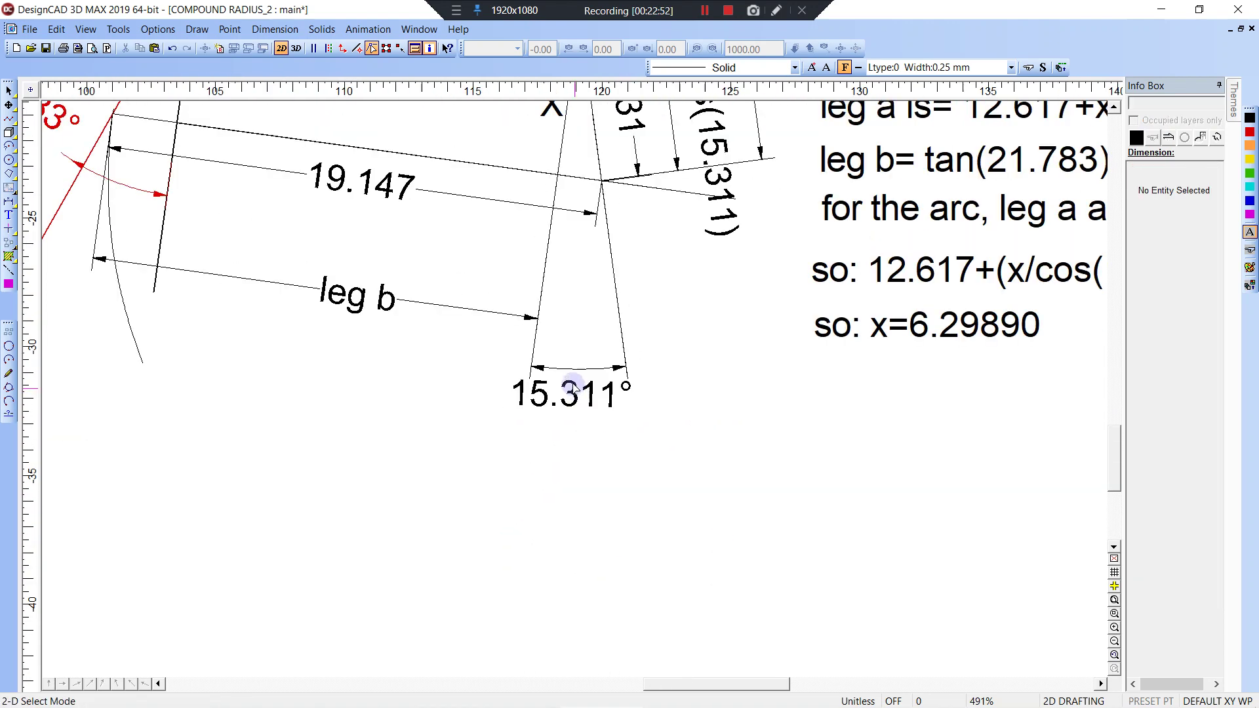
mouse_move(550, 266)
middle_down()
mouse_move(550, 334)
mouse_move(580, 407)
middle_up()
scroll(575, 389, down, 1)
click(293, 533)
key(Delete)
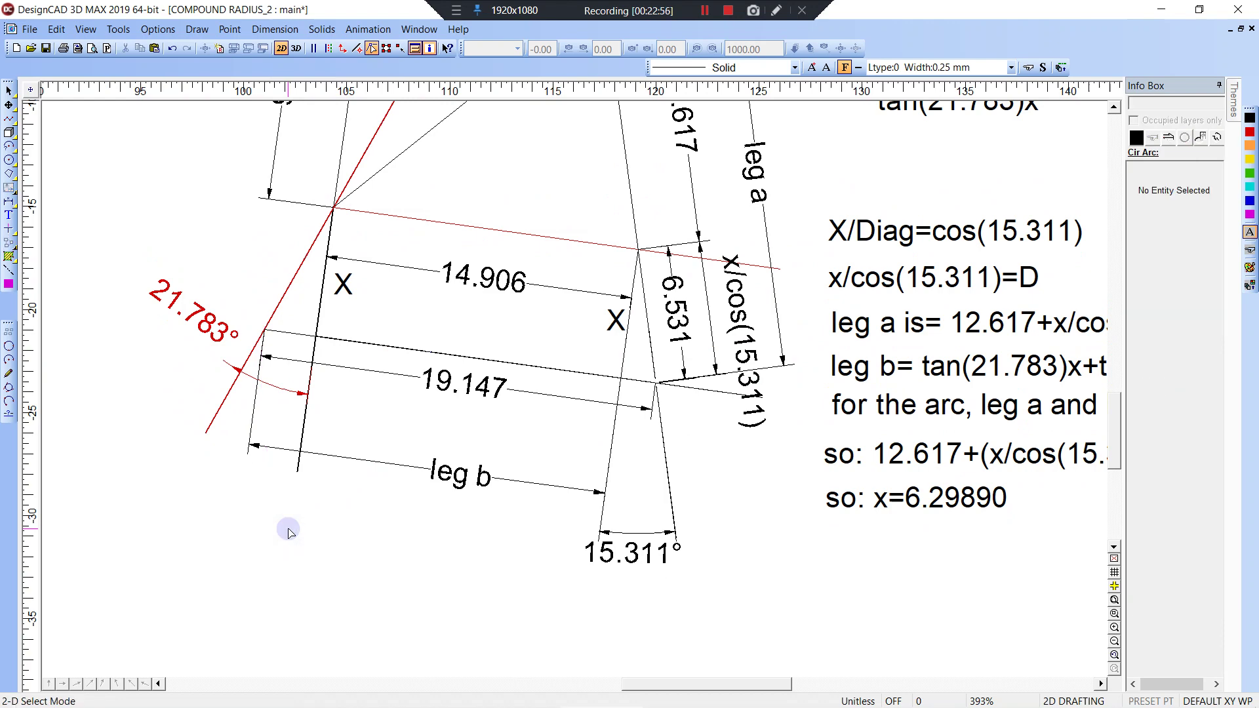
- Delete the 6.531 dimension beside the x/cos(15.311) label in drawing G
middle_drag(365, 398, 385, 463)
scroll(574, 365, down, 1)
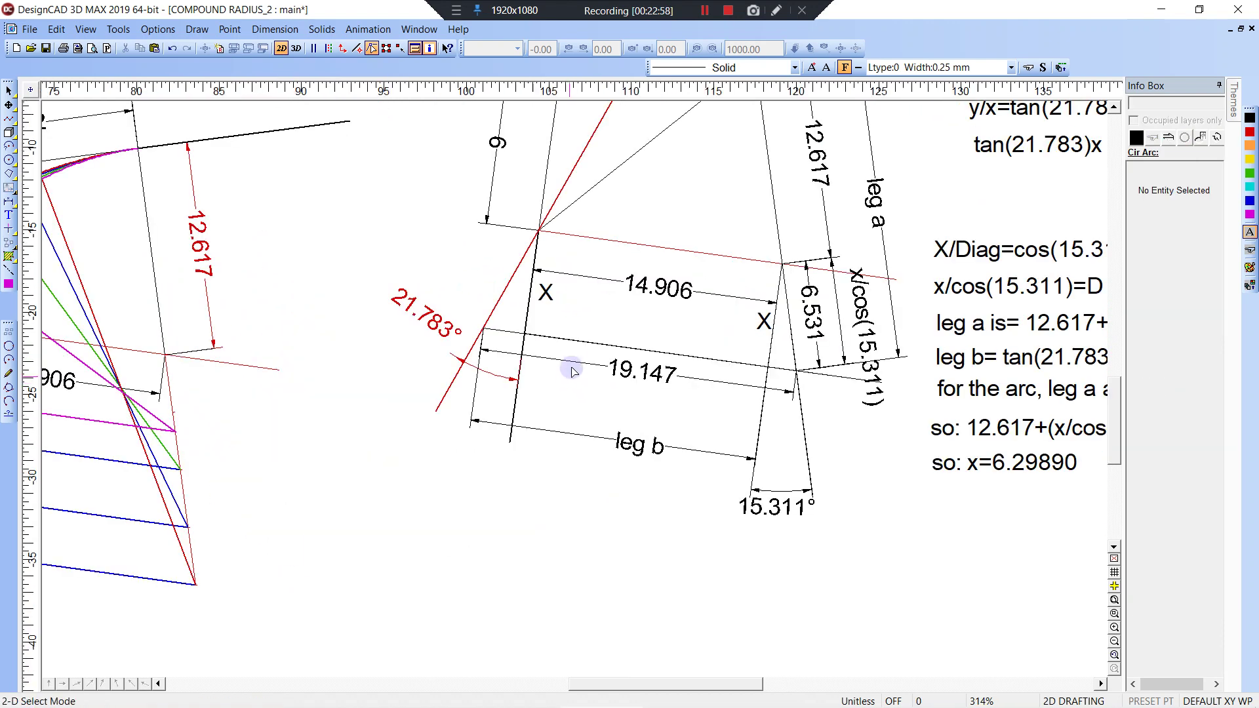
middle_drag(661, 297, 533, 369)
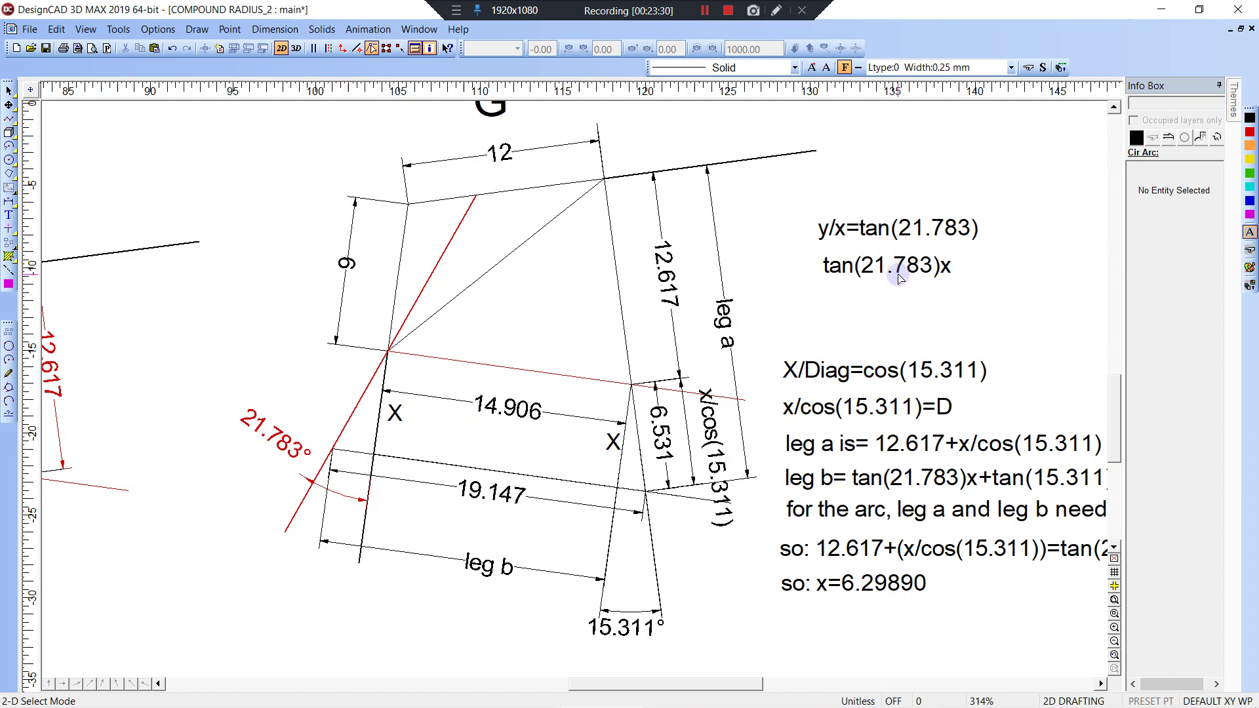
middle_drag(614, 488, 610, 426)
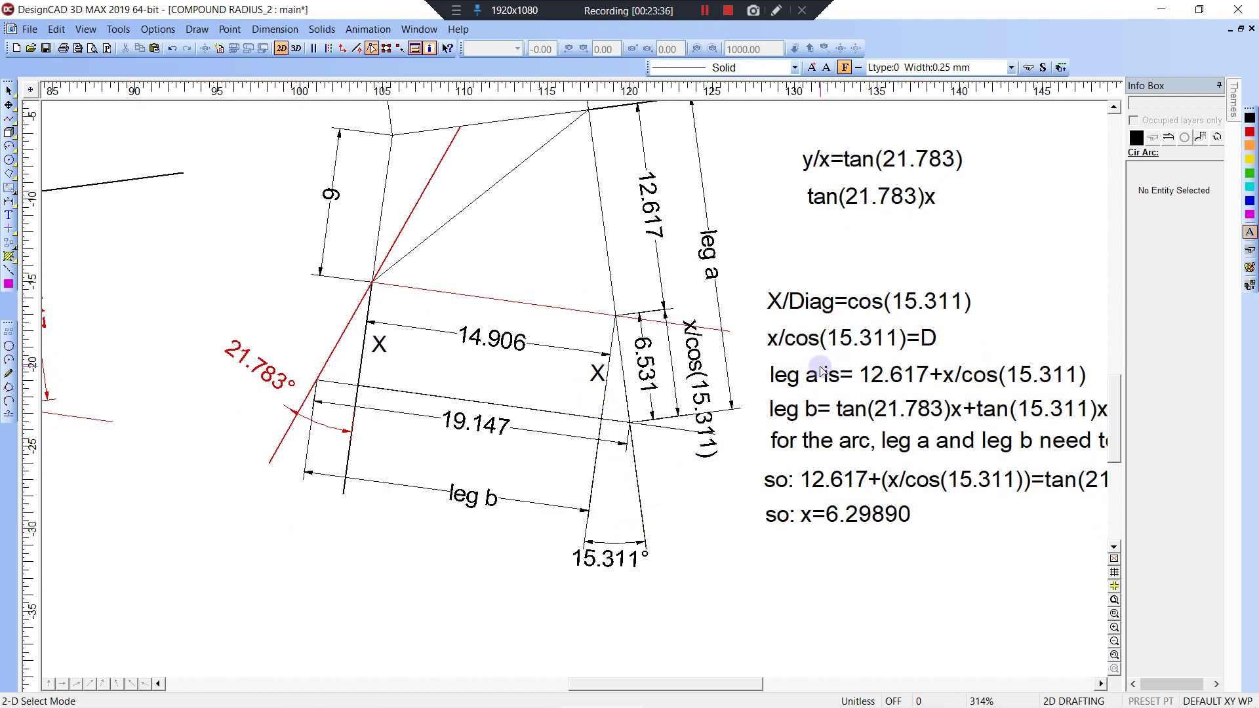
middle_drag(768, 379, 748, 415)
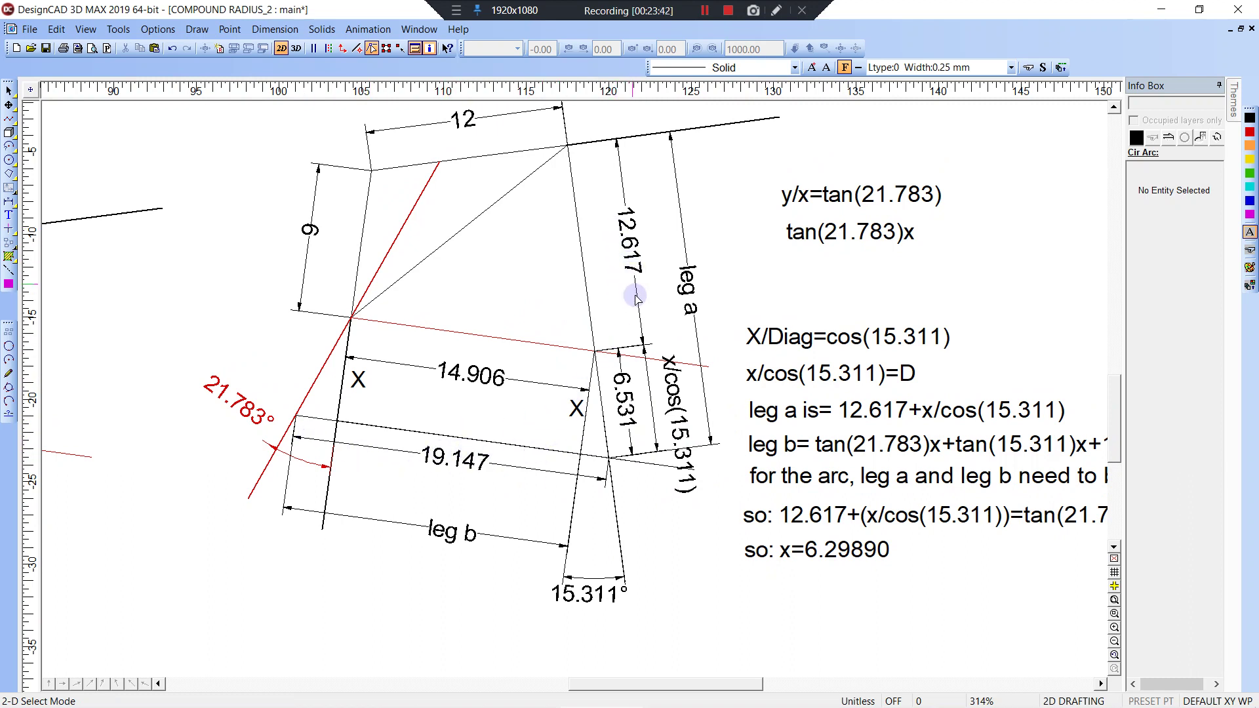
click(625, 401)
key(Delete)
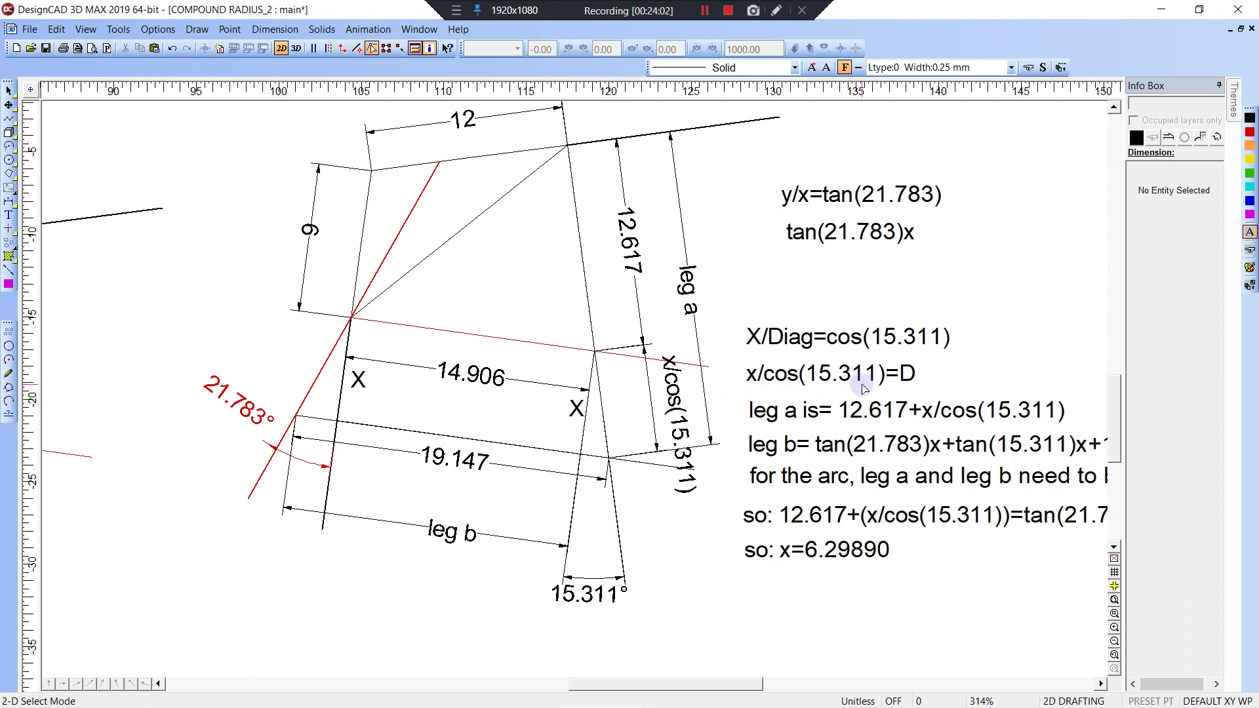
- Delete the 19.147 dimension above leg b in drawing G
mouse_move(859, 385)
middle_down()
mouse_move(852, 342)
mouse_move(844, 361)
middle_up()
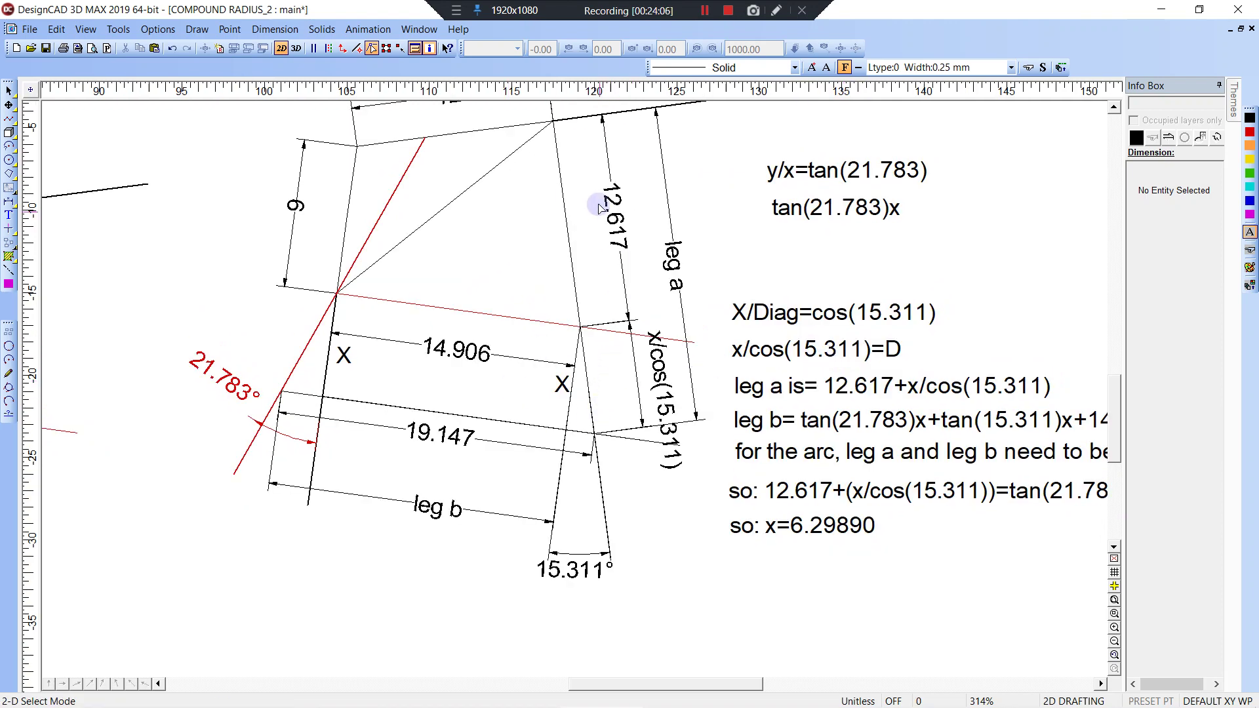
mouse_move(820, 403)
middle_down()
mouse_move(733, 383)
mouse_move(678, 389)
middle_up()
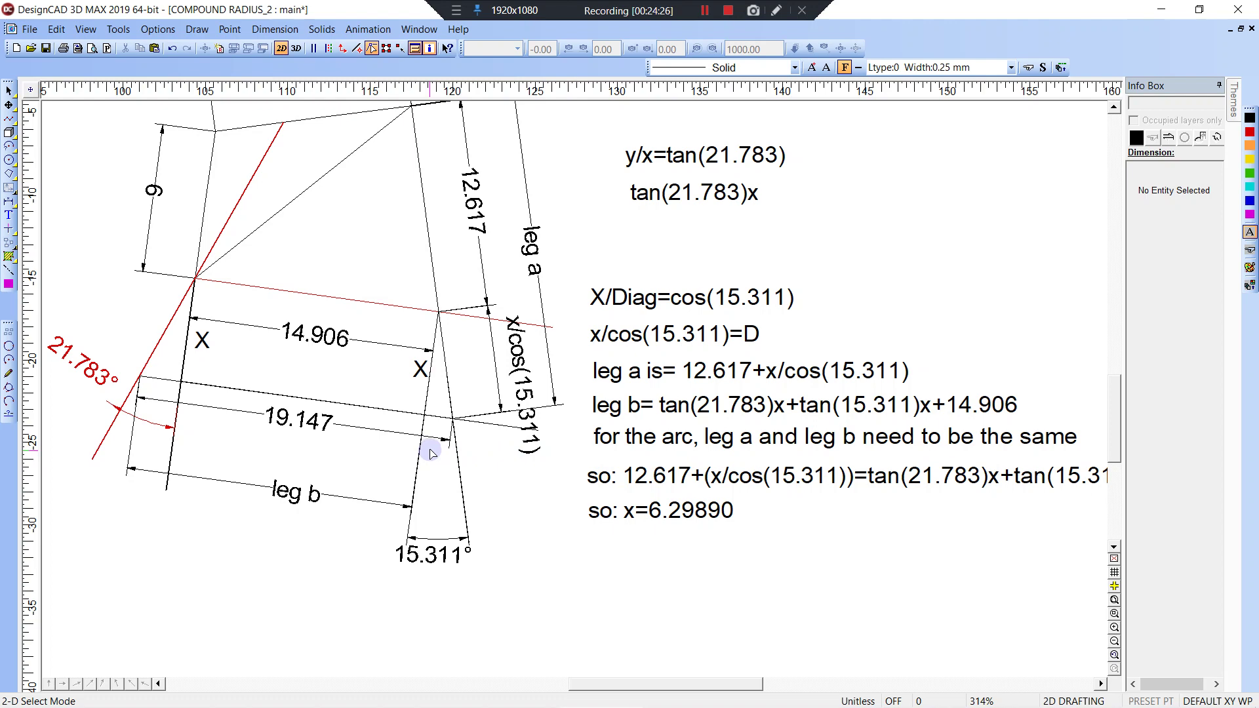
middle_drag(795, 482, 663, 467)
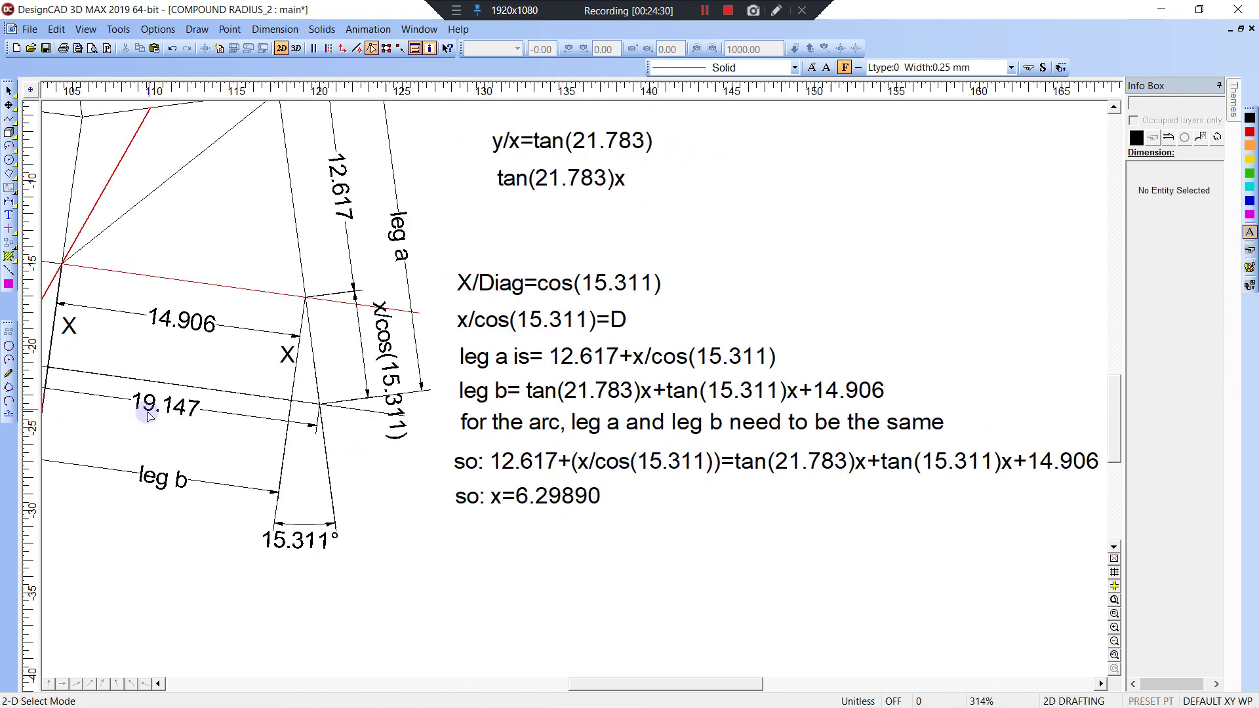
middle_drag(609, 461, 661, 447)
click(209, 394)
key(Delete)
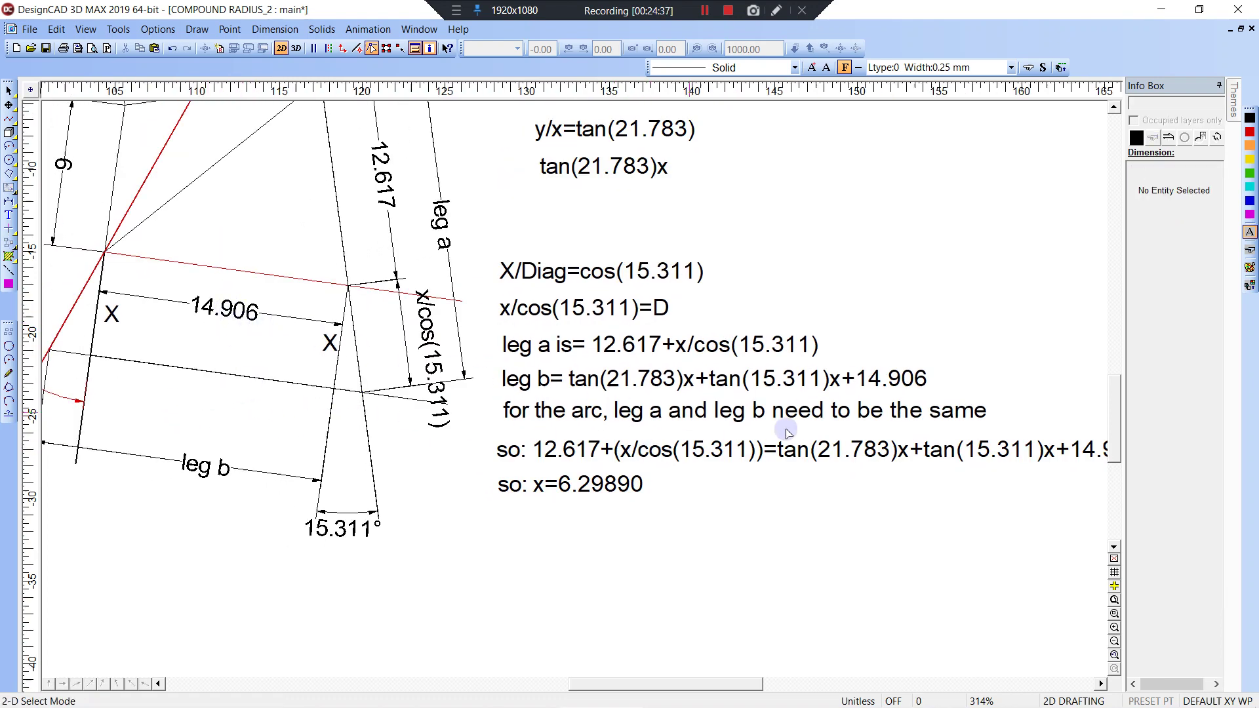
- Pick the text for copying: the leg equation 12.617+(x/cos(15.311))=tan(21.783)x+tan(15.311)x+14.906 beside drawing G
middle_drag(816, 432, 659, 427)
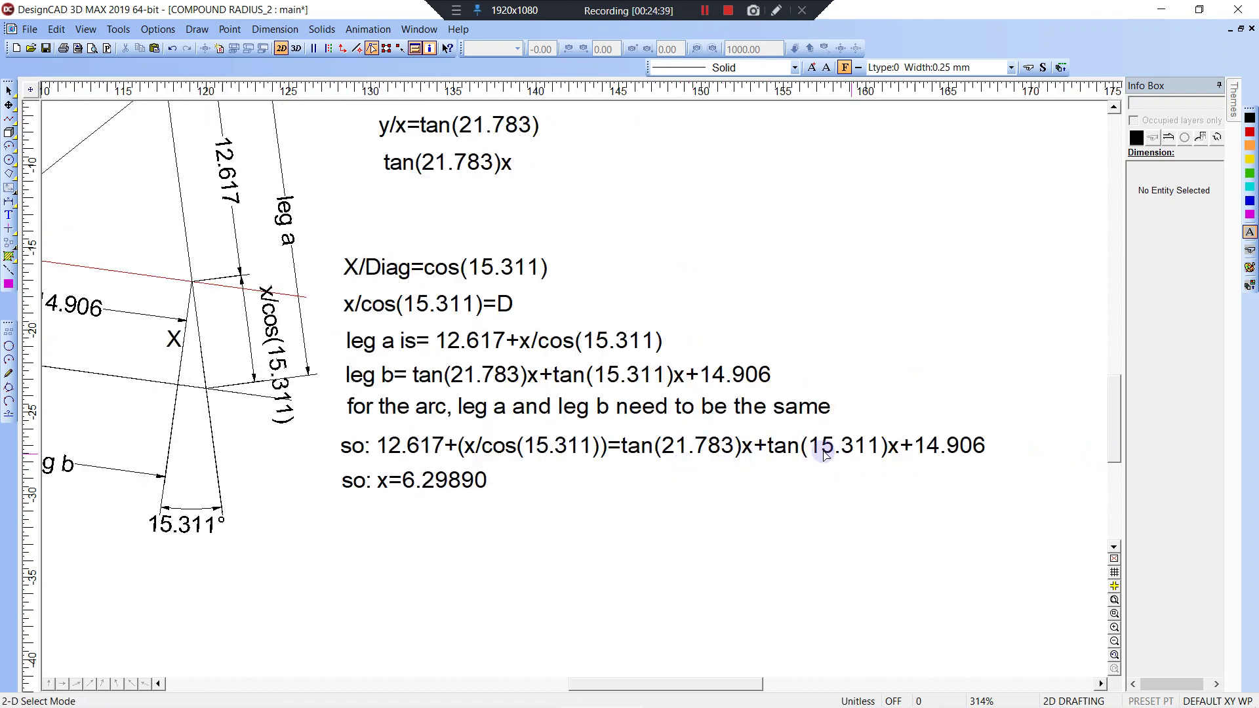
middle_drag(244, 306, 613, 352)
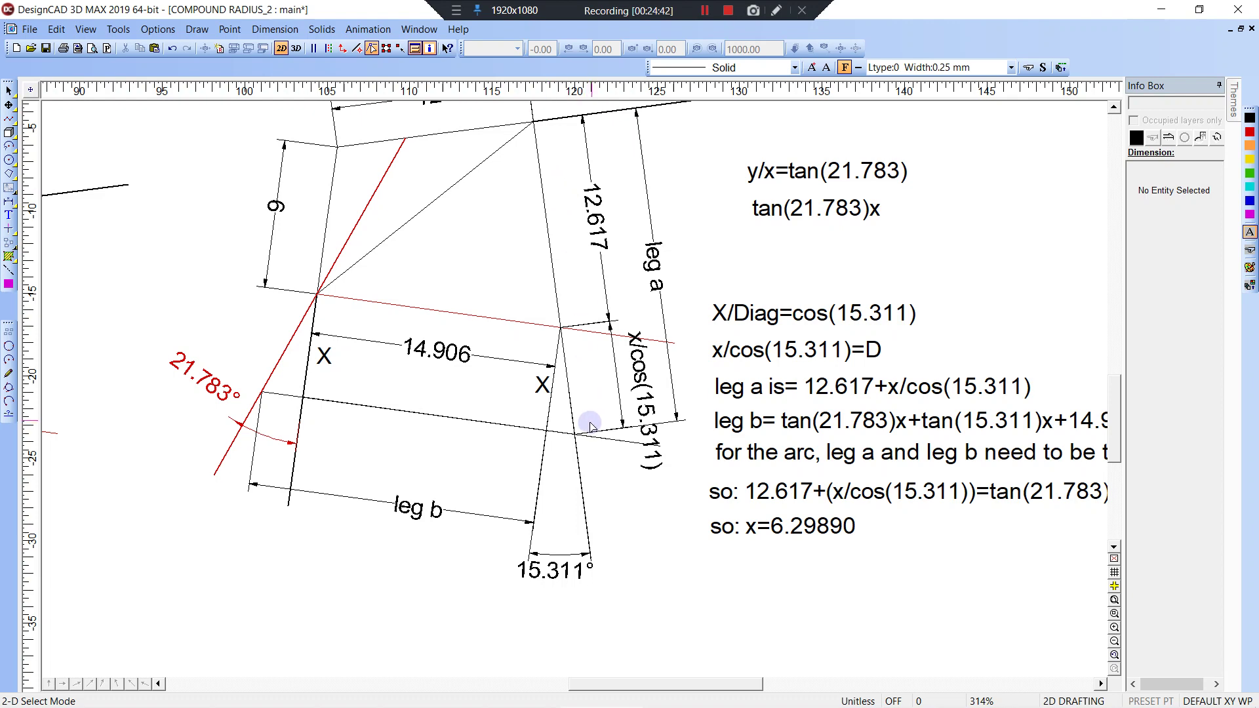
middle_drag(669, 412, 581, 389)
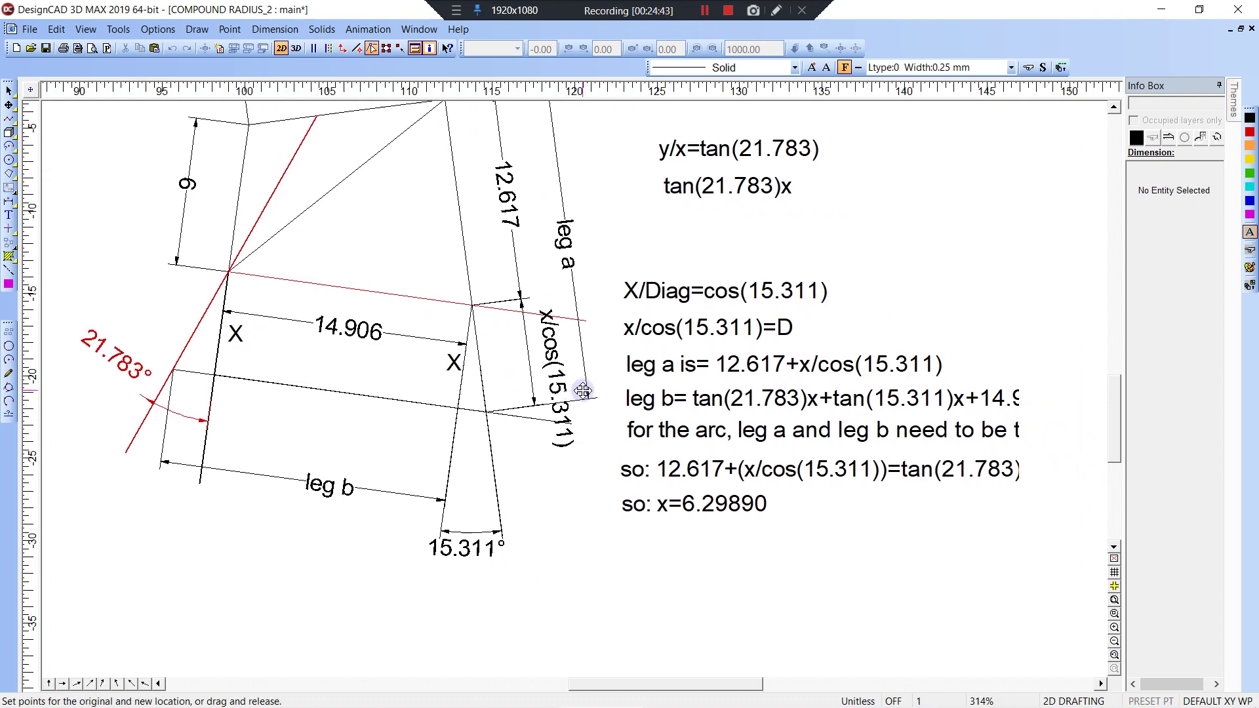
click(720, 471)
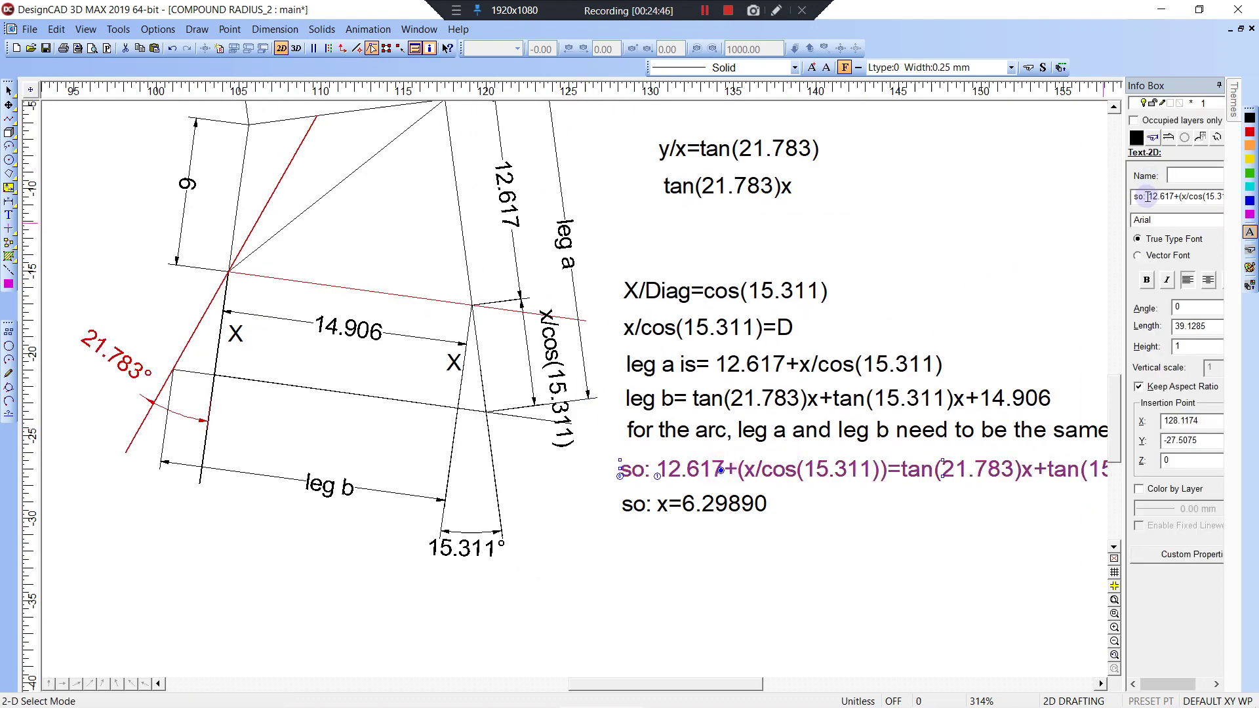
drag(1147, 196, 1244, 209)
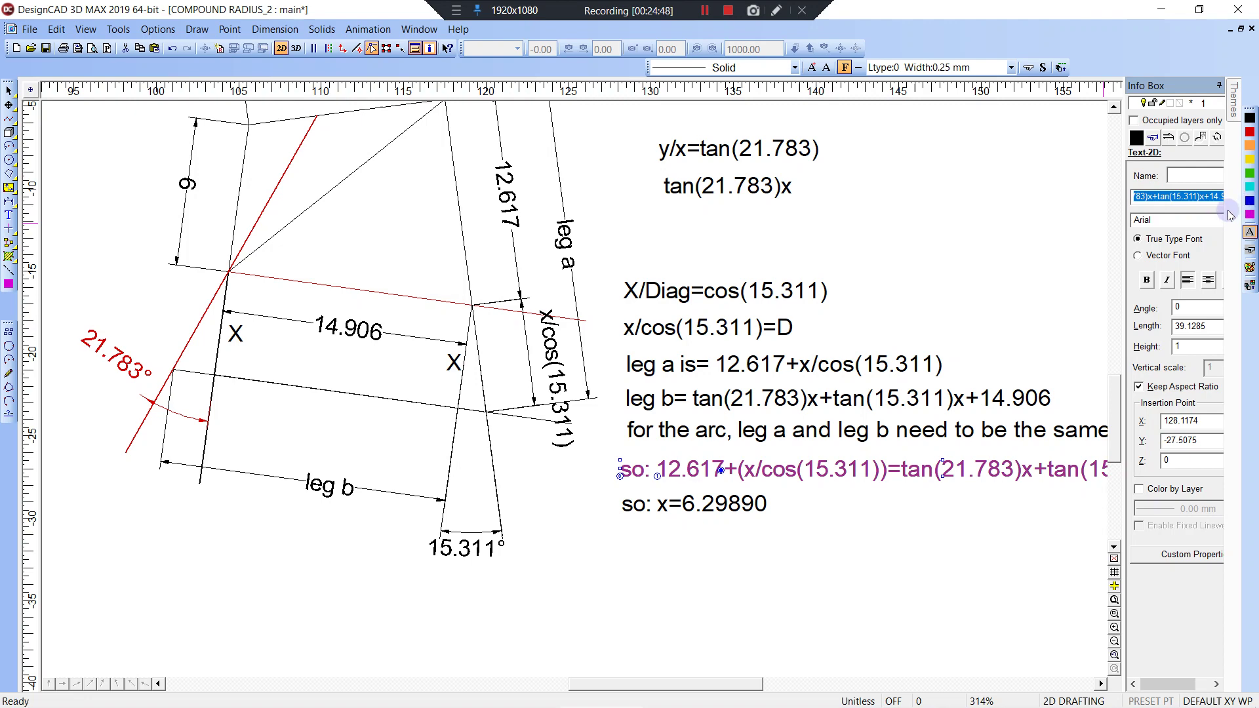
- Switch to Symbolab in the browser, solve 12.617+(x/cos(15.311))=tan(21.783)x+tan(15.311)x+14.906, and bring the decimal answer into view
mouse_move(653, 705)
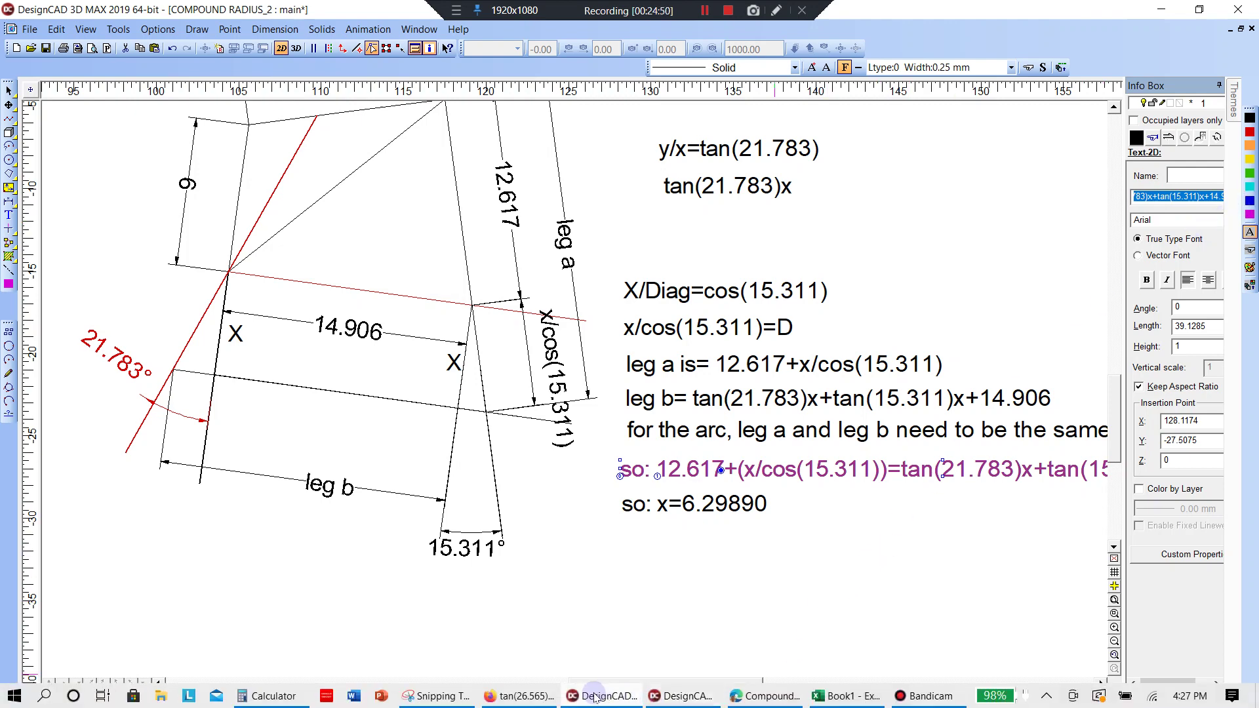
click(504, 699)
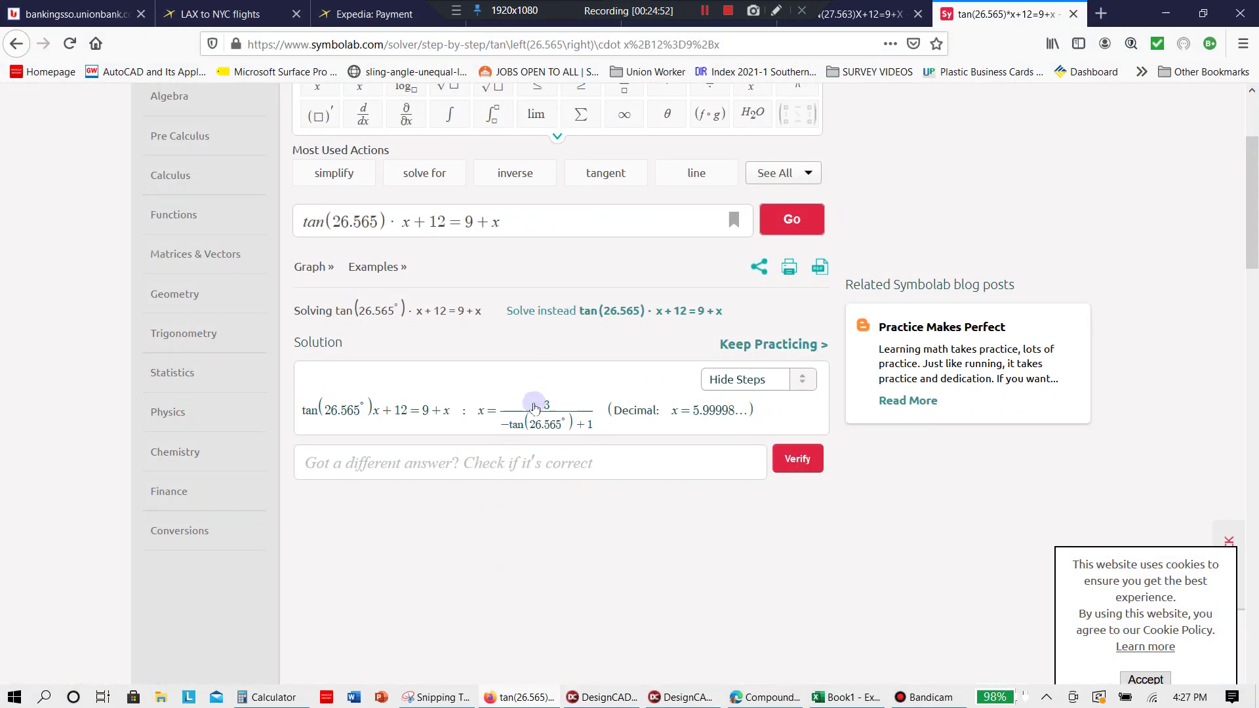
click(534, 217)
key(ctrl+a)
key(BackSpace)
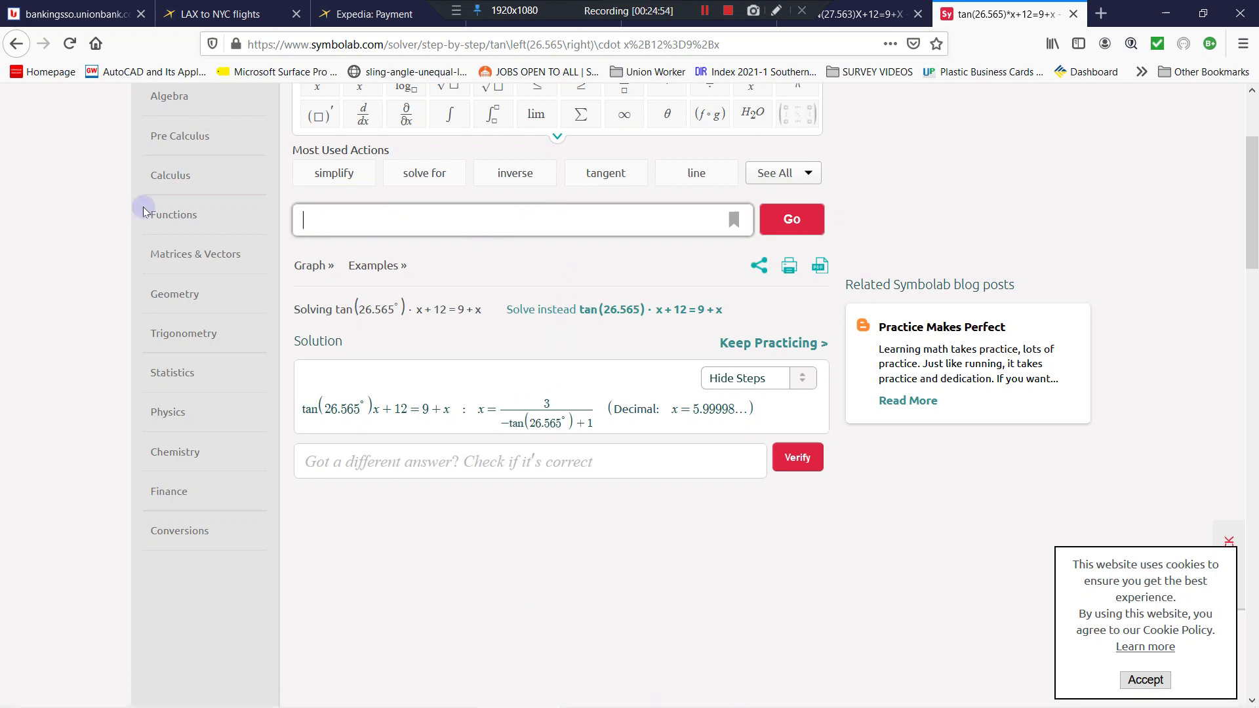
text(12.617 + (x/cos(15.311)) = tan(21.783)x + tan(15.311)x + 14.906)
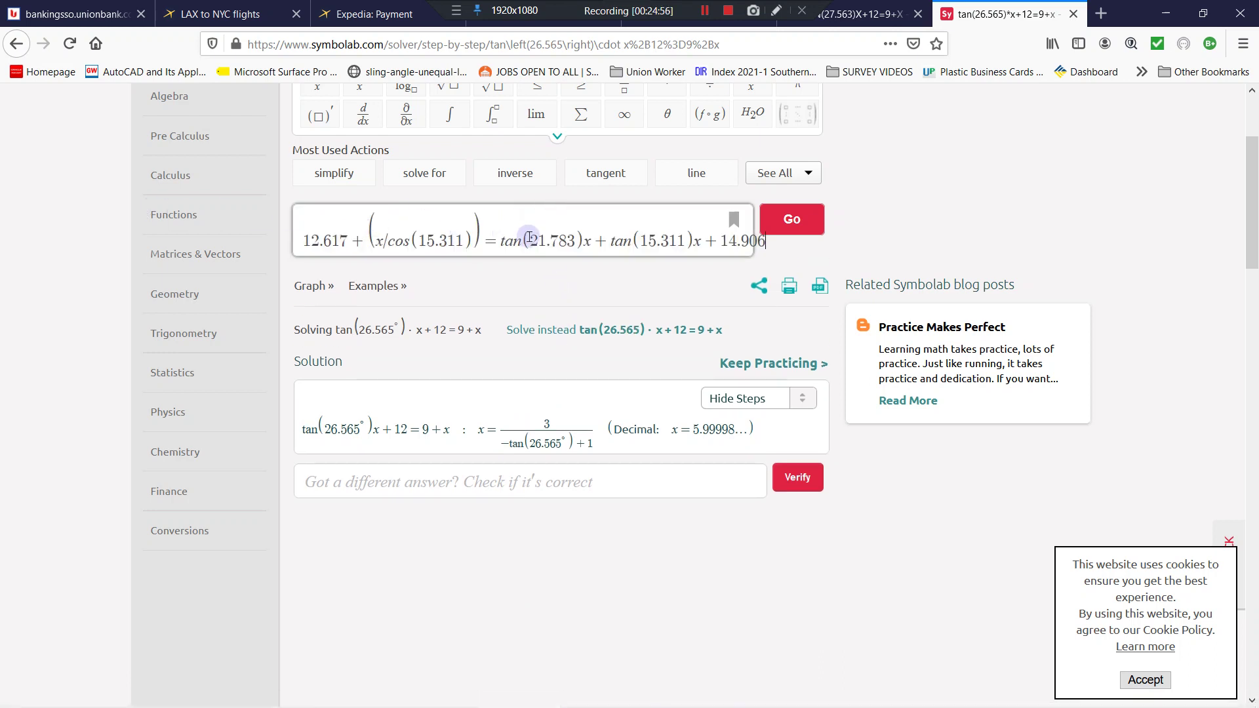
click(795, 218)
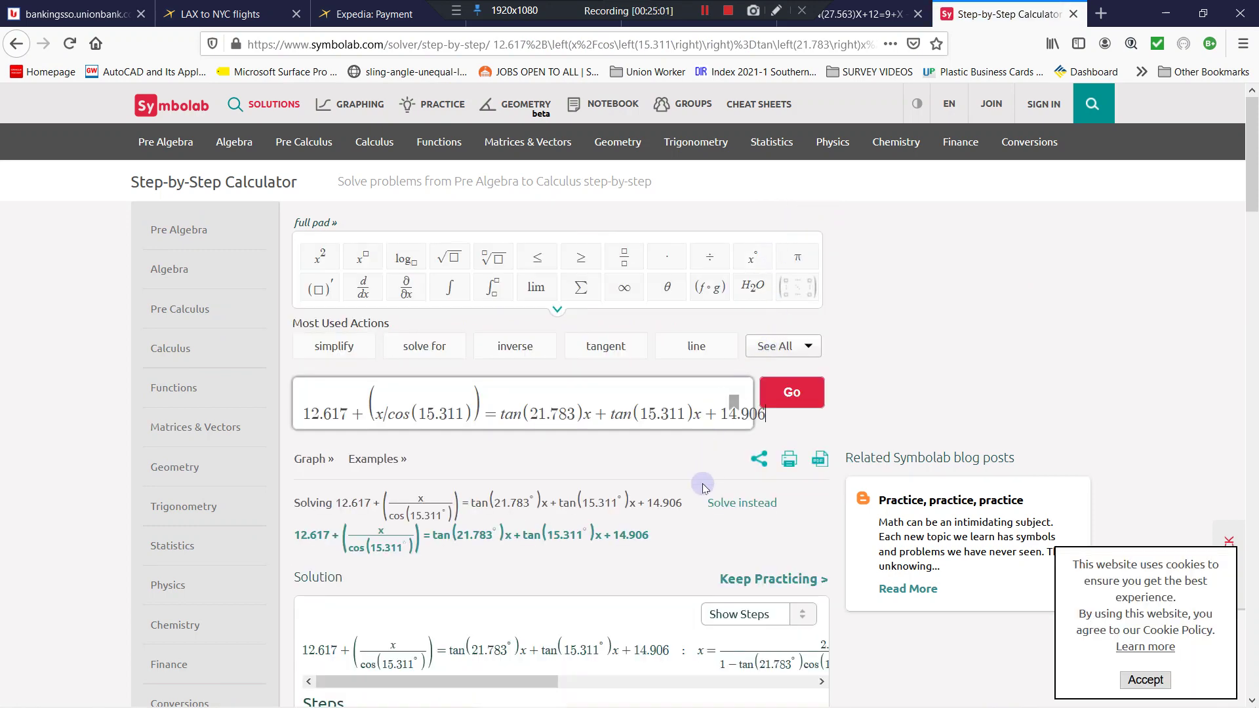
scroll(703, 562, down, 4)
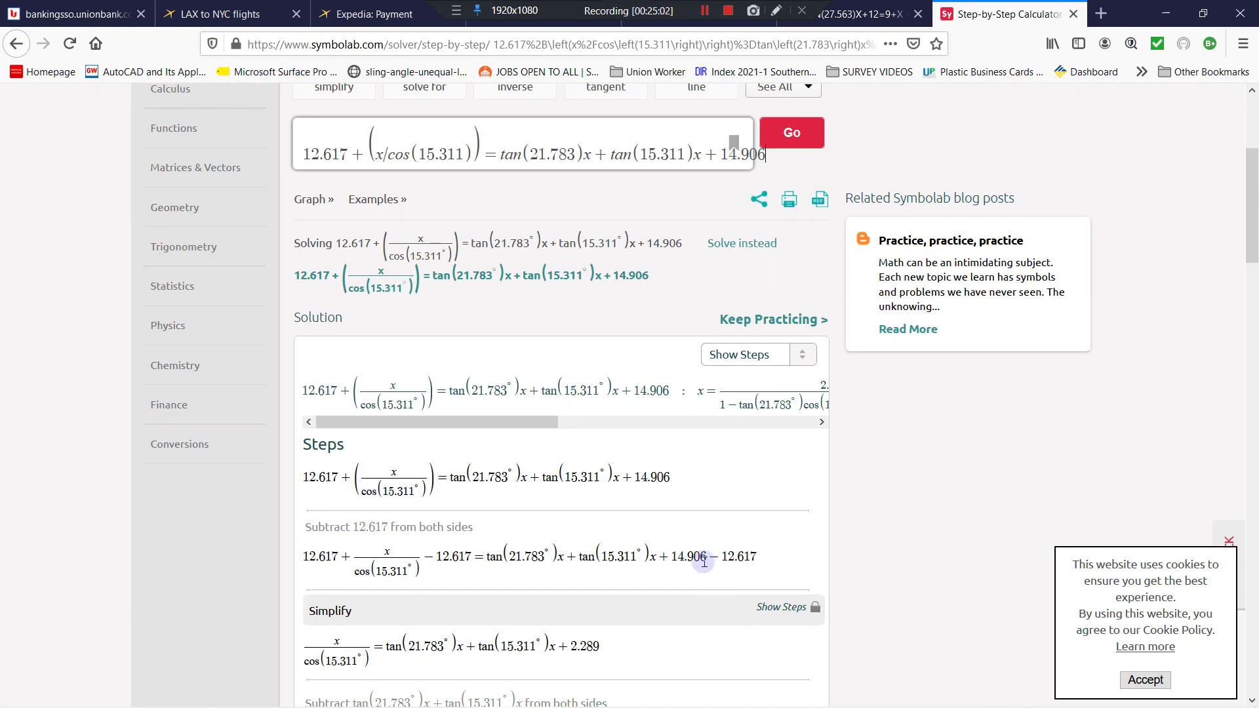
click(716, 423)
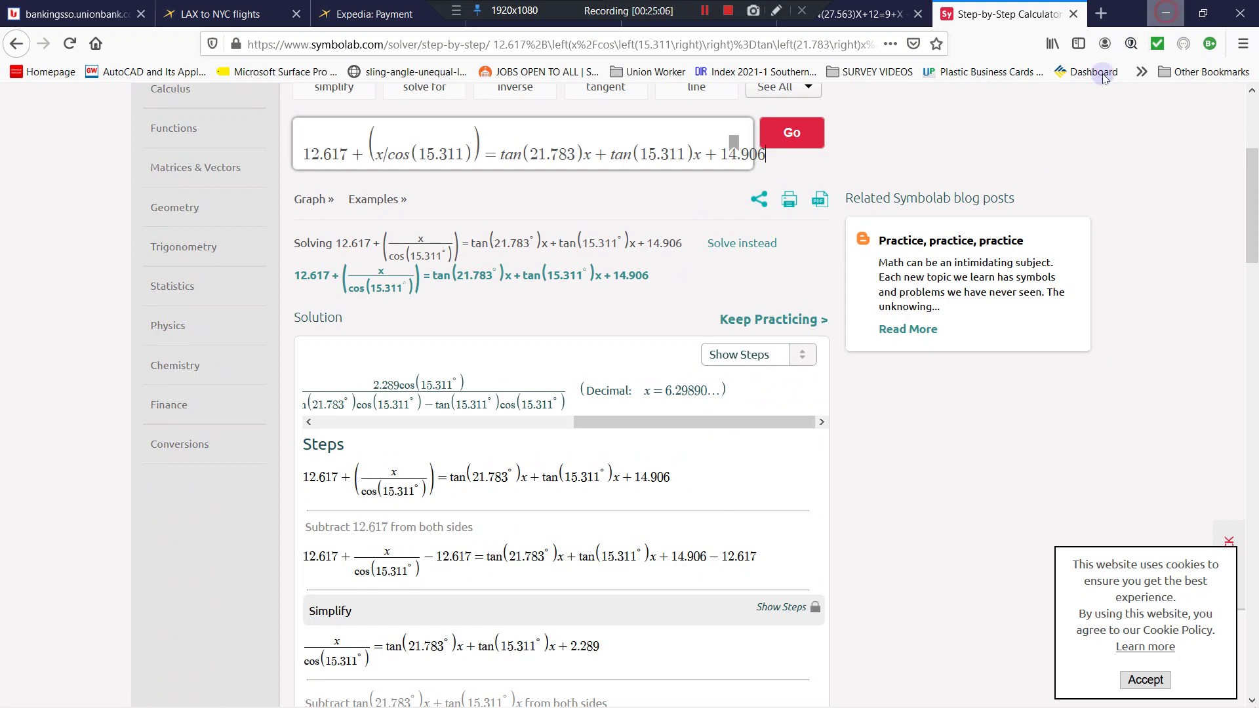
- Switch back to DesignCAD and dimension distance X between the red line and the lower parallel line, with the text below the arrows
key(alt+Tab)
click(717, 534)
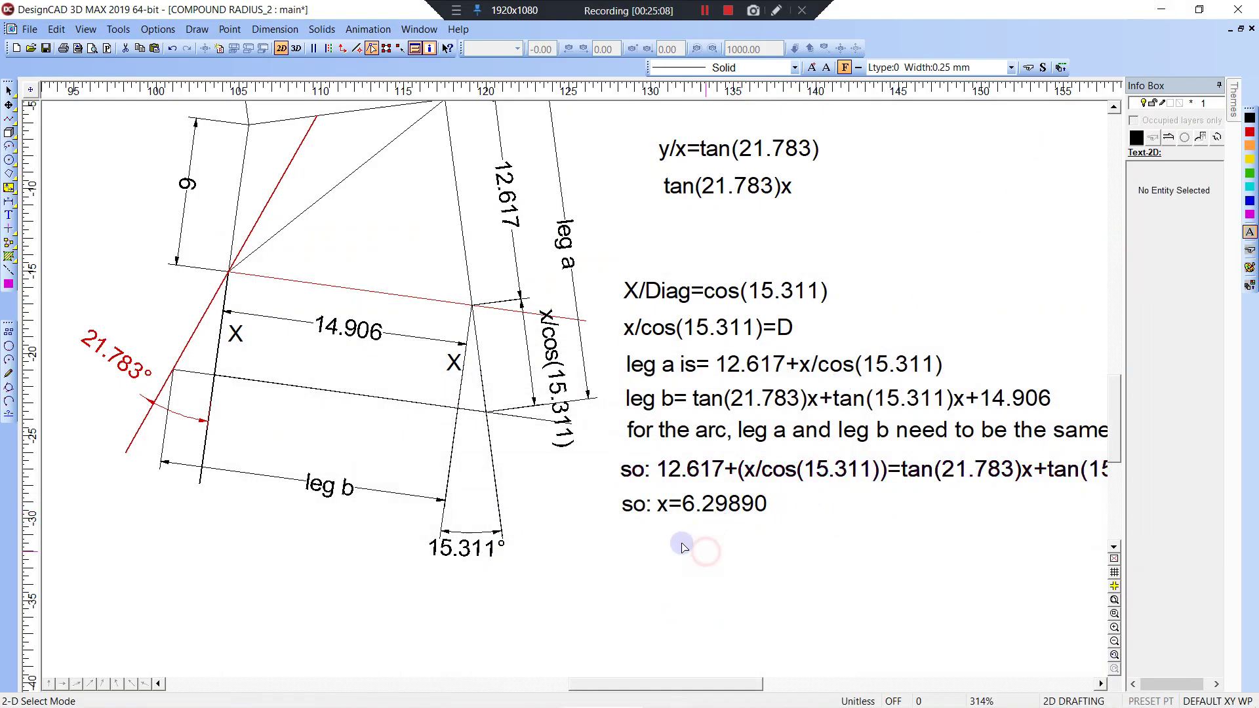
key(d)
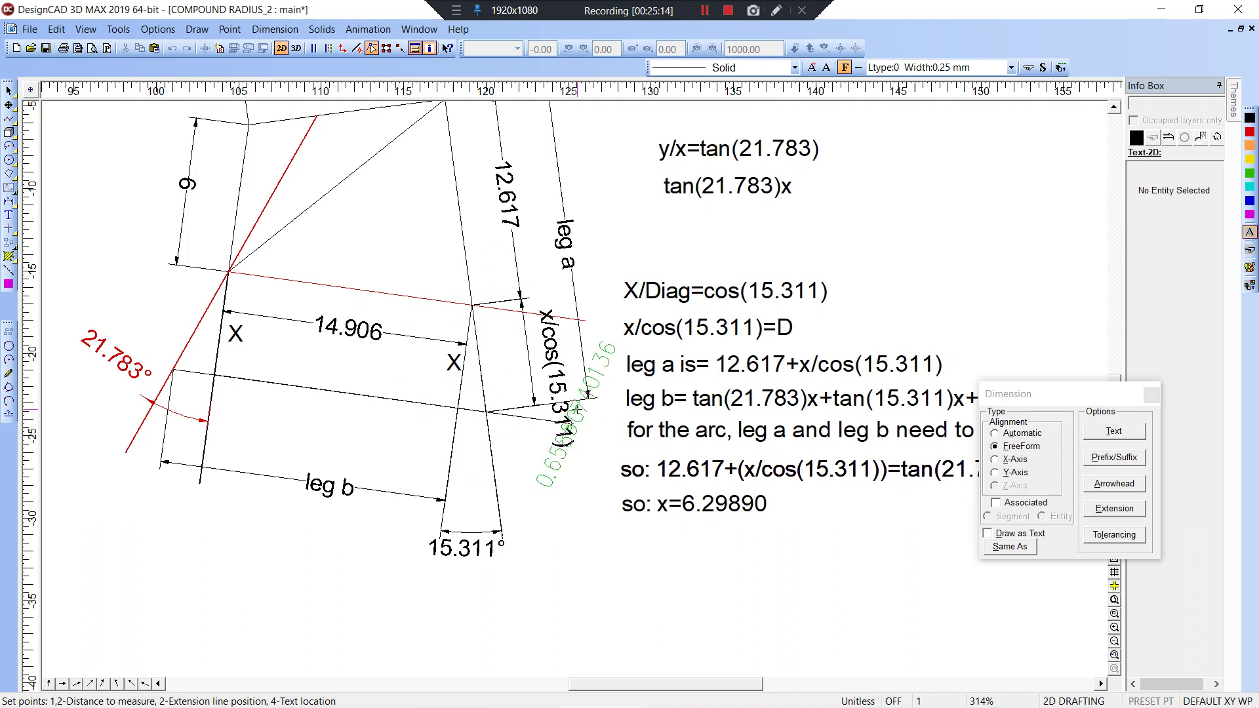
click(216, 375)
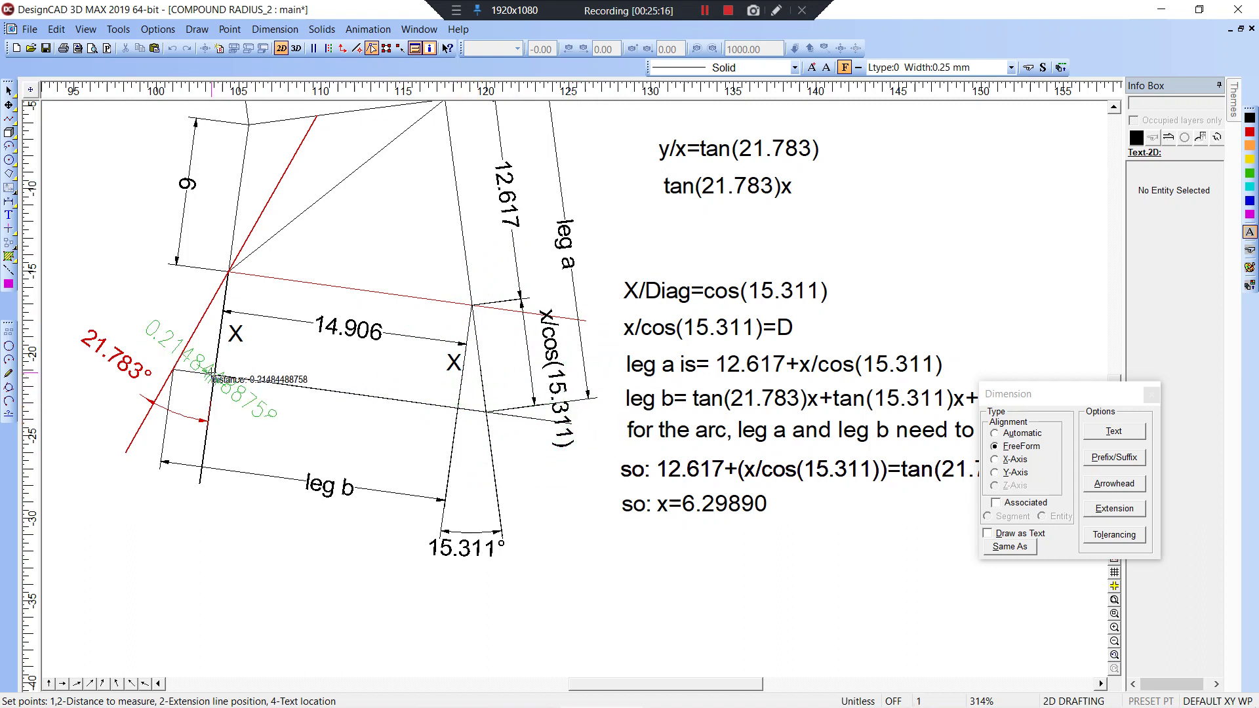
click(228, 271)
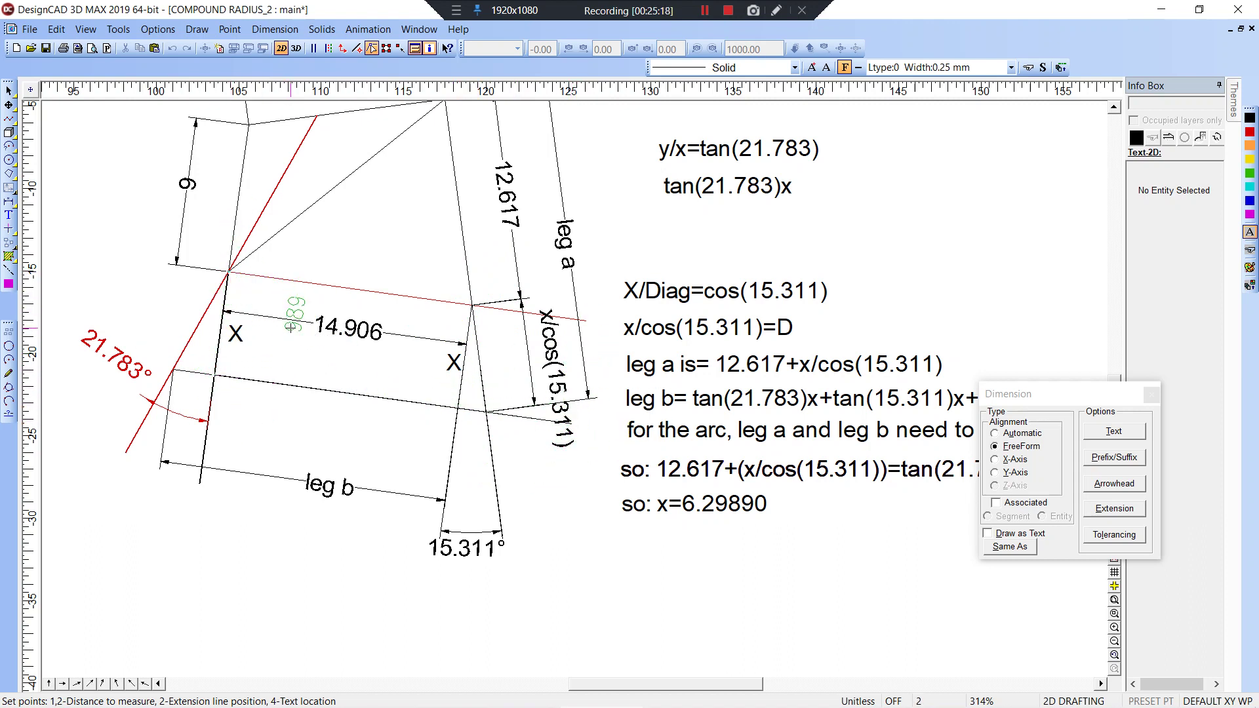
click(283, 327)
click(271, 425)
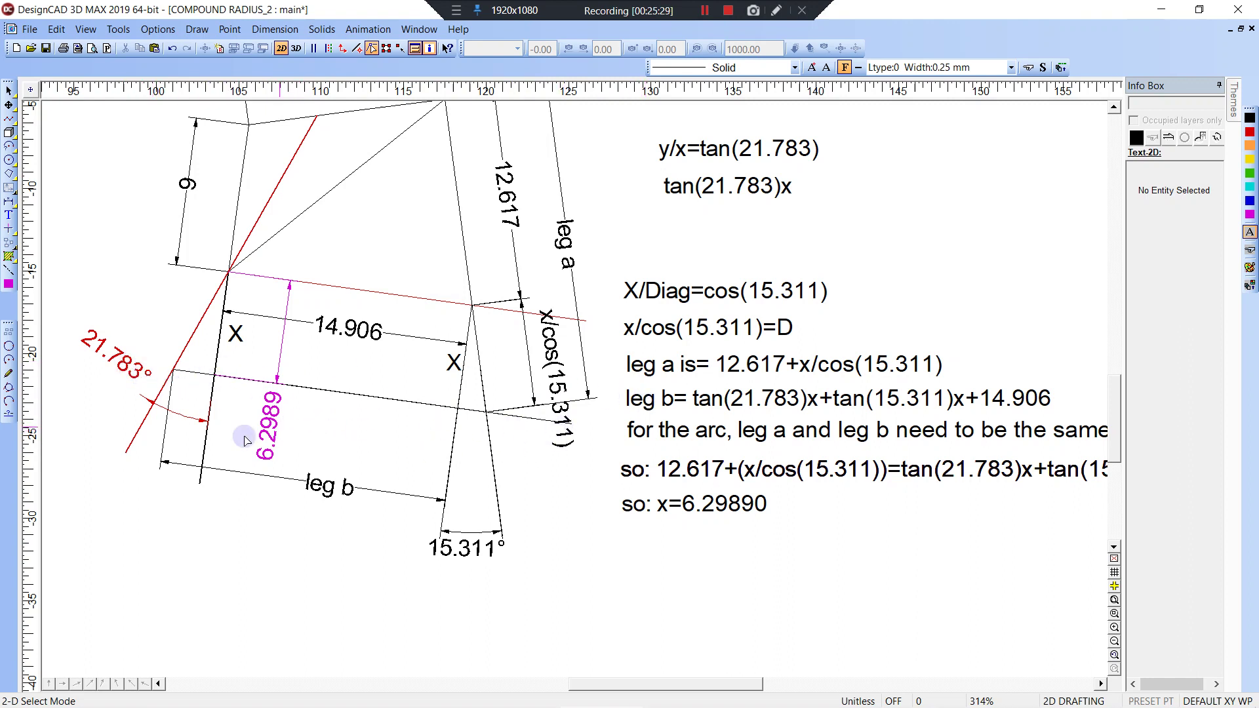
- Evaluate tan(21.783)x in the DesignCAD calculator
click(120, 30)
click(125, 46)
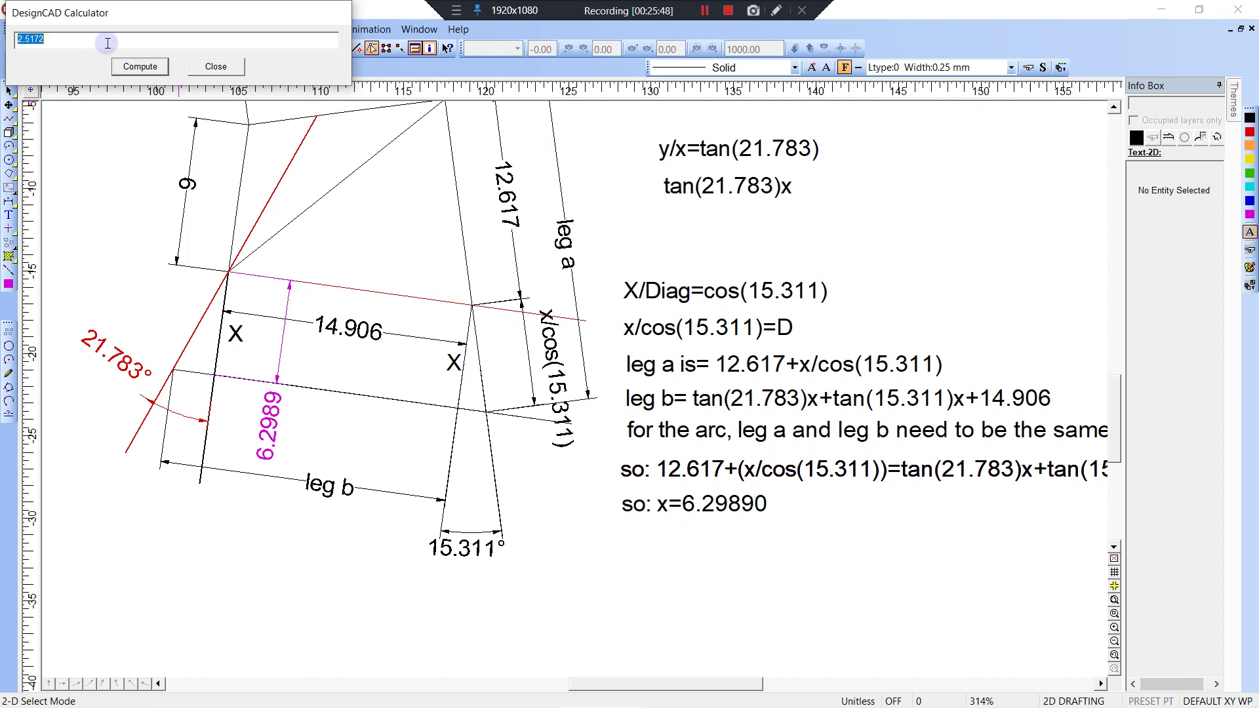
- Dimension the short tan(21.783)x segment at the outer end of leg b, placing it below the leg b dimension
click(145, 522)
key(d)
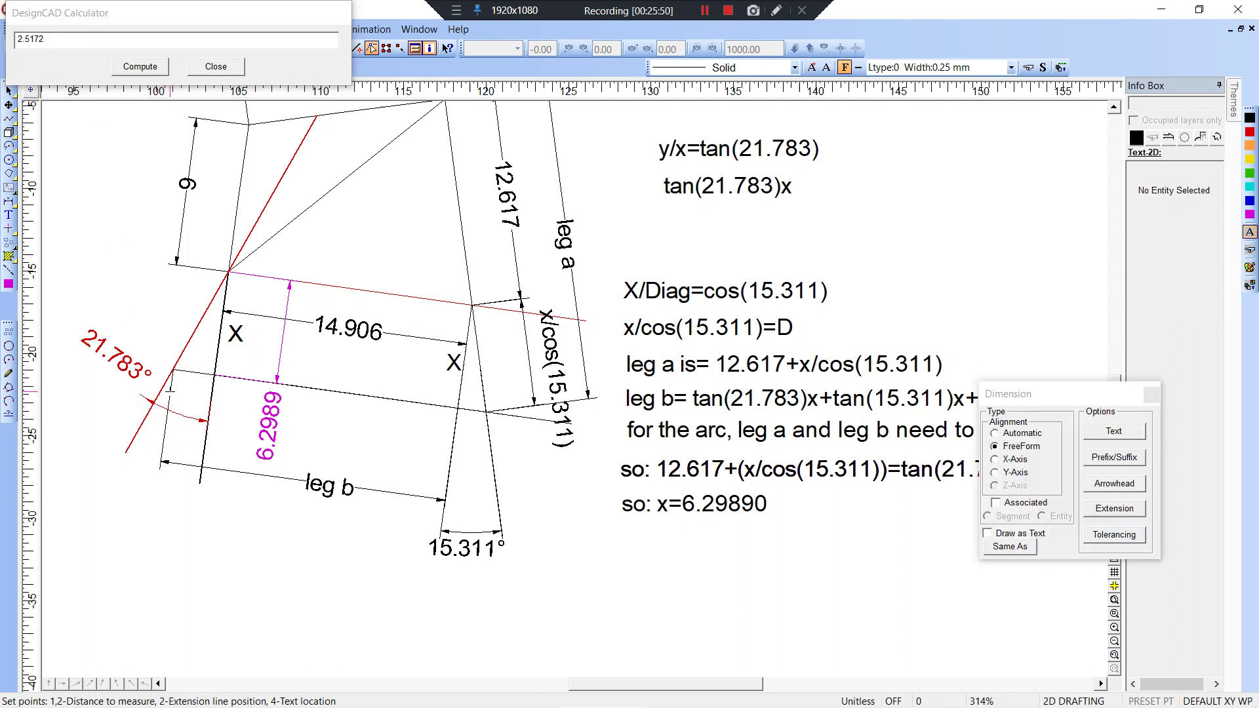
right_click(173, 372)
right_click(215, 375)
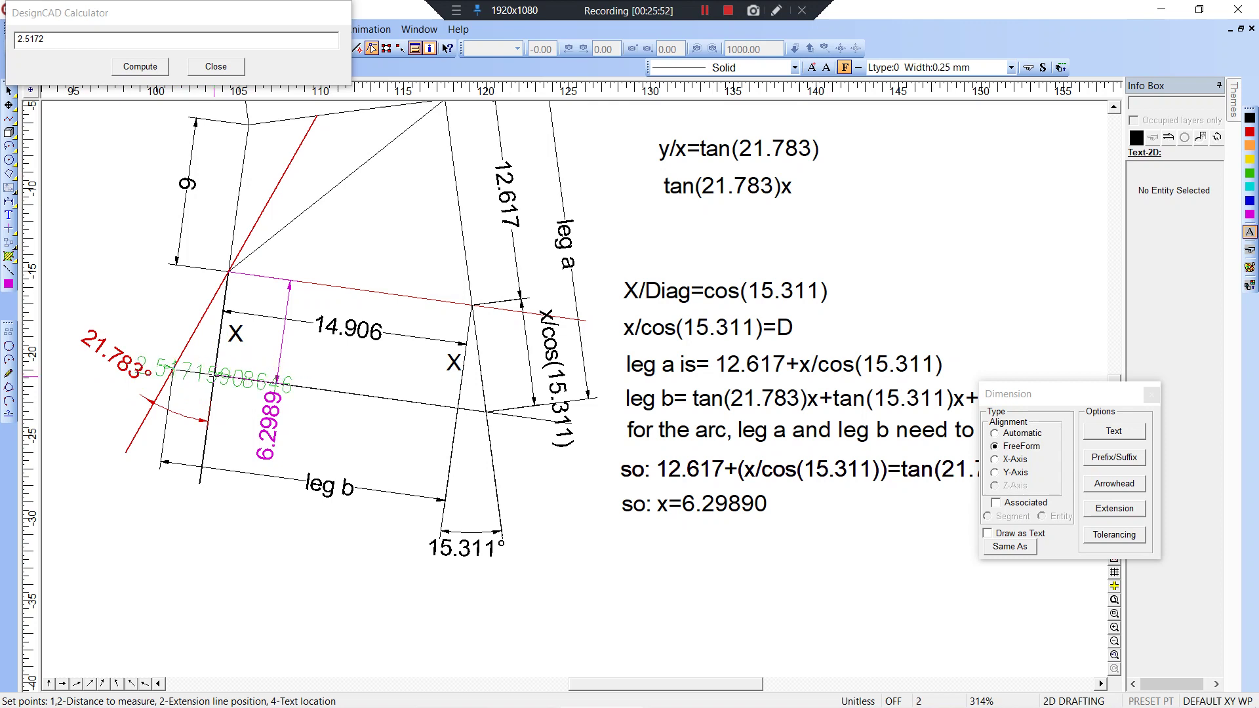
click(194, 523)
click(197, 545)
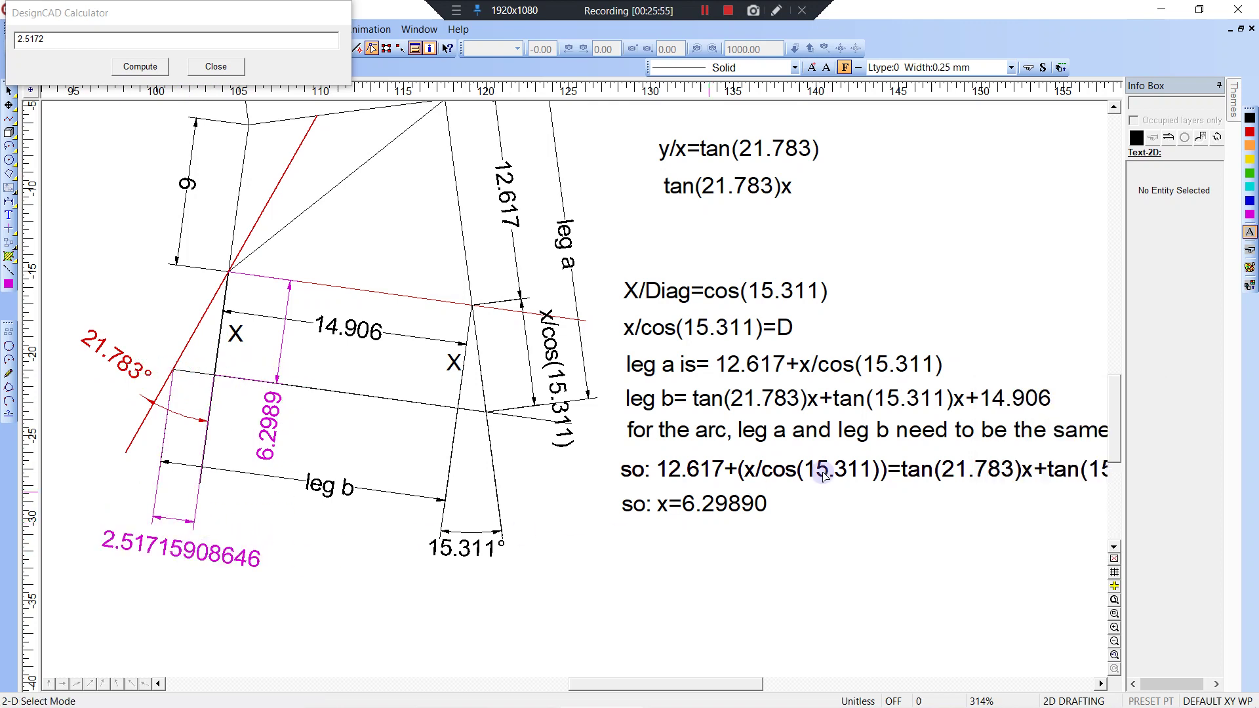
- Set the dimension text precision to .001
key(d)
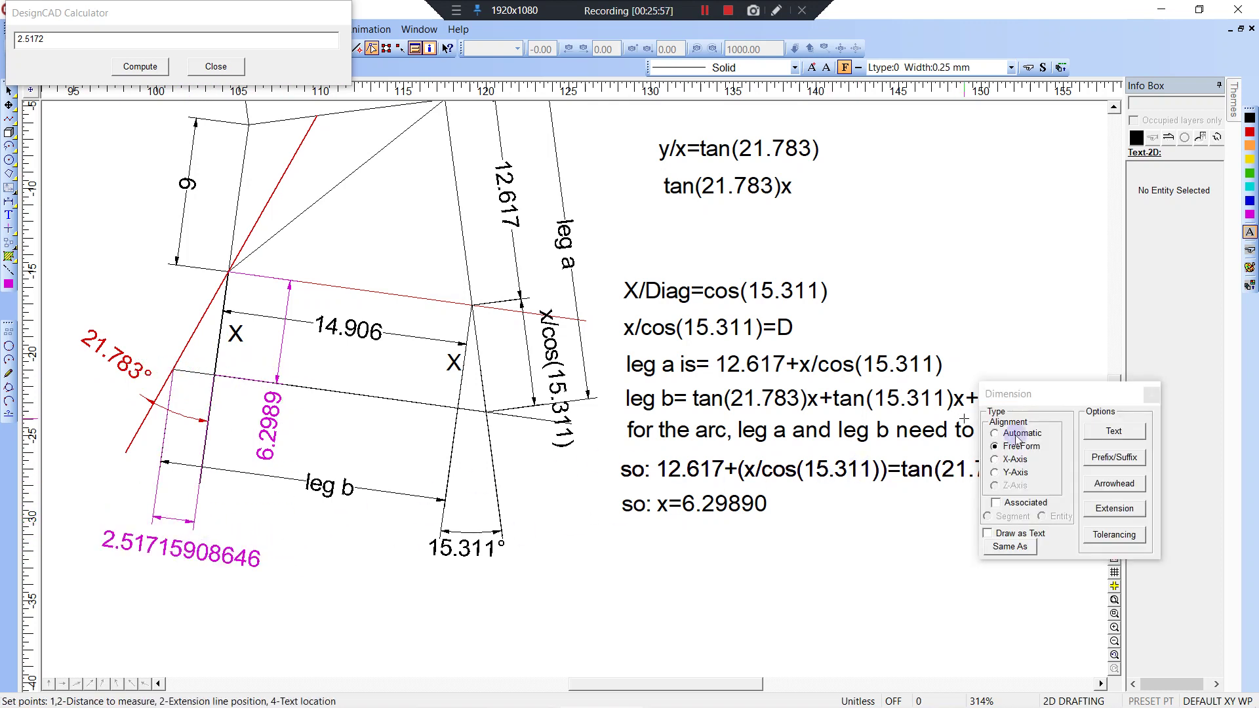
click(1094, 435)
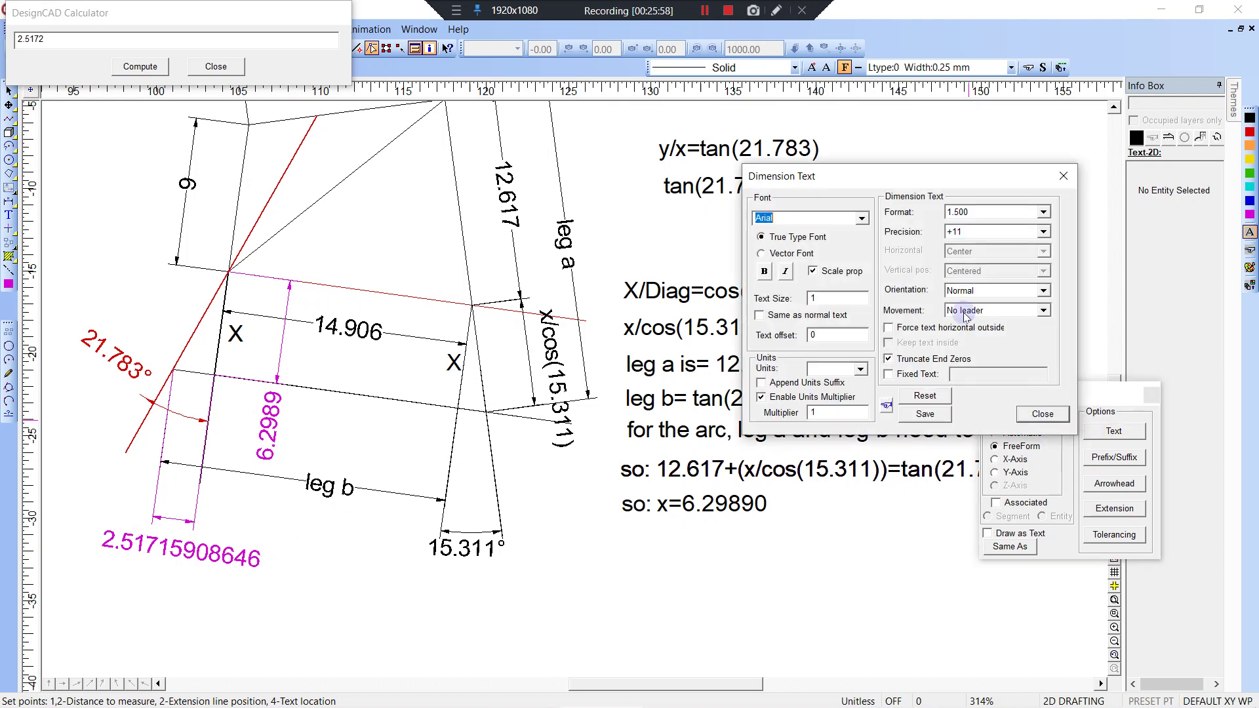
click(971, 232)
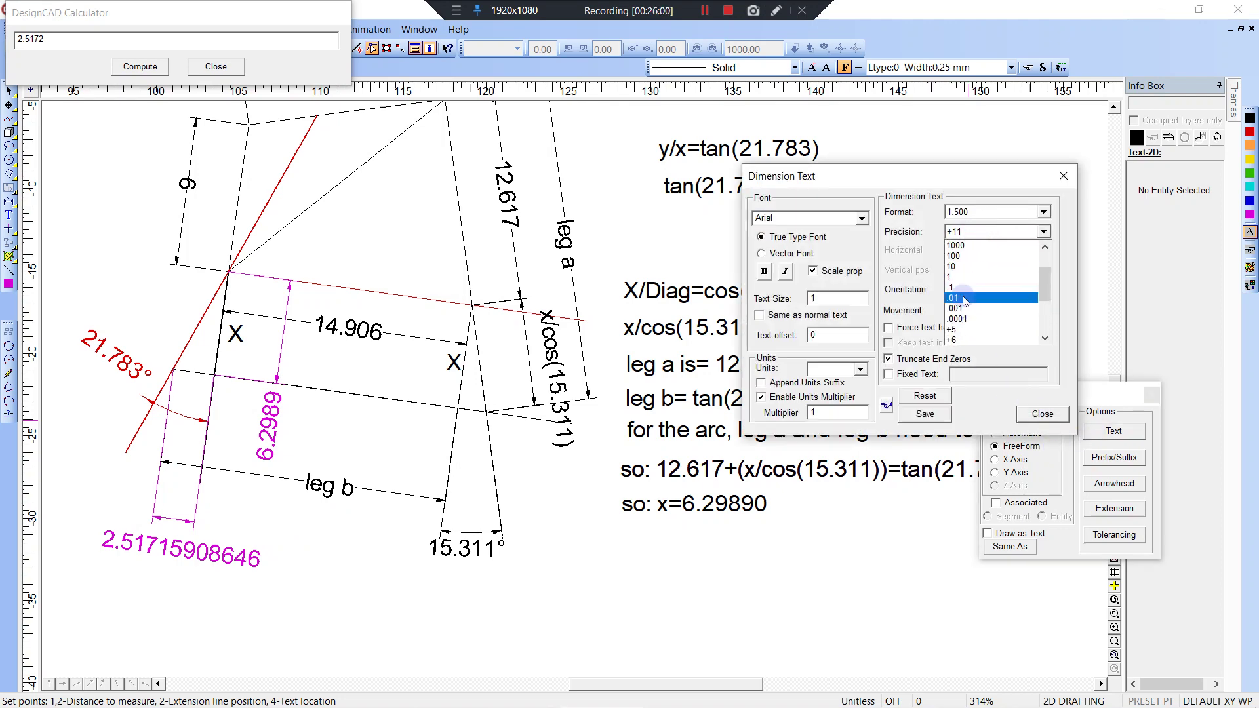
click(966, 303)
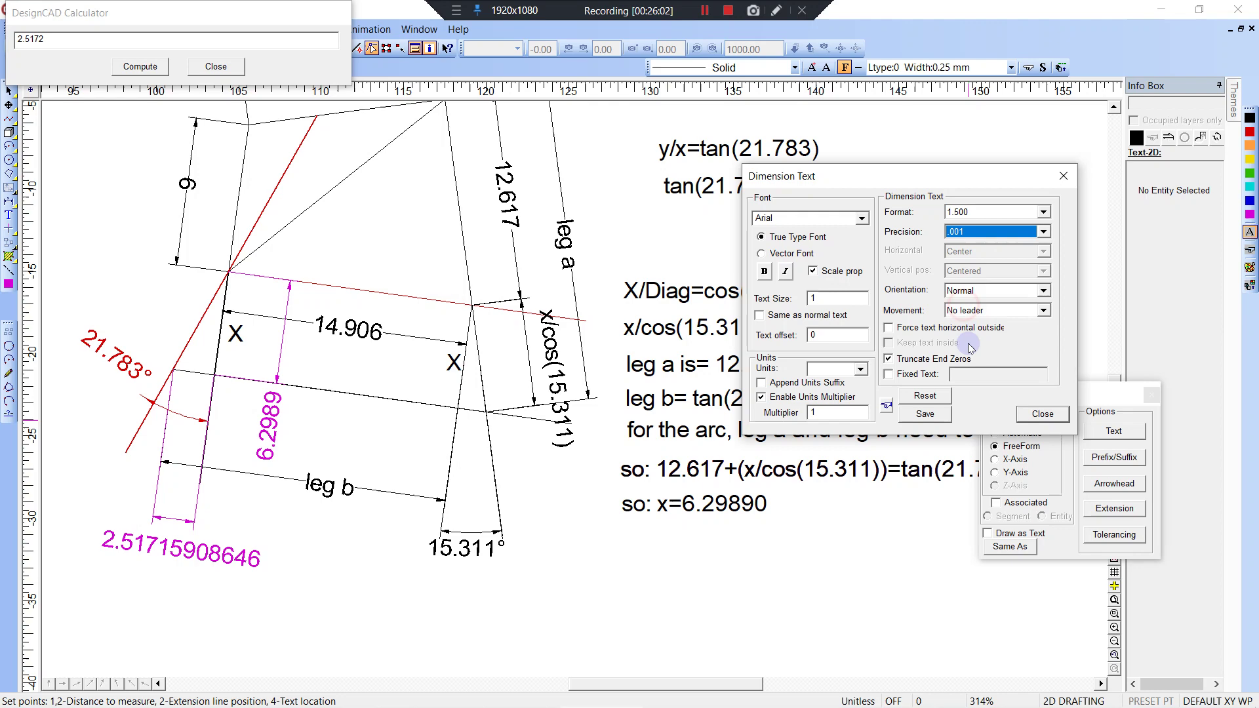
click(1043, 414)
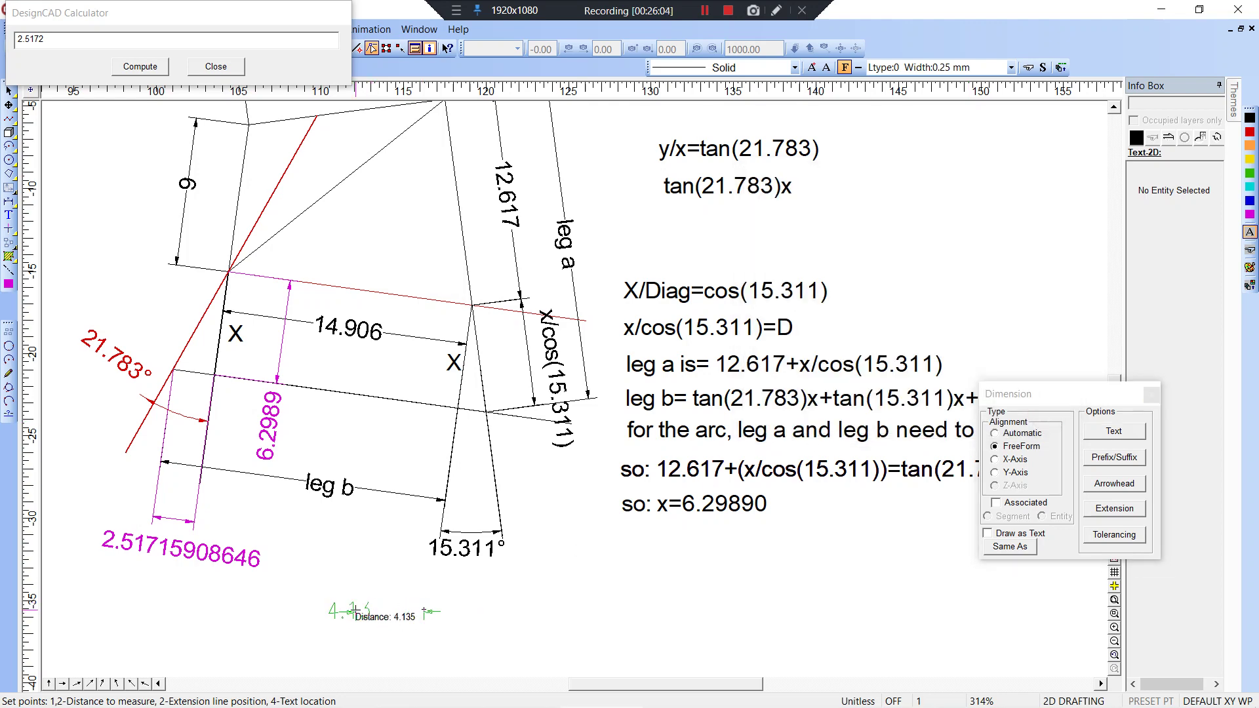
key(Escape)
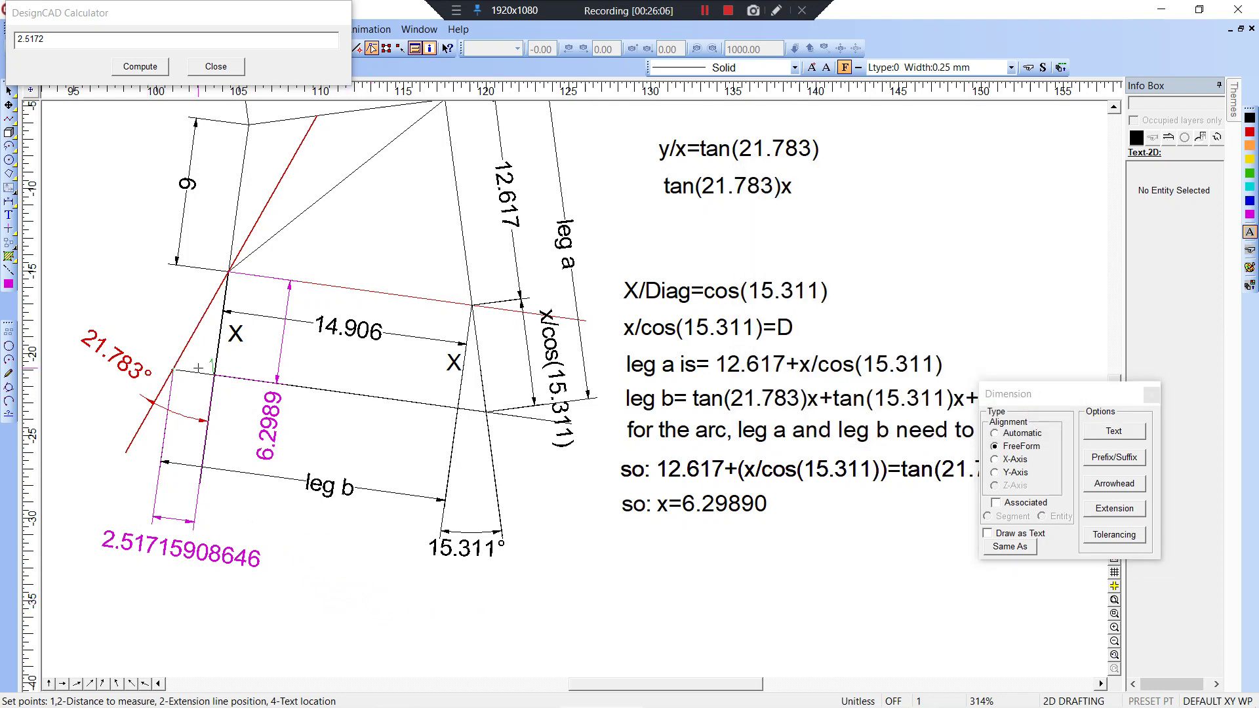
- Redimension the tan(21.783)x segment with its text beside the arrows, and delete its earlier eleven-decimal dimension
right_click(179, 370)
click(185, 497)
click(244, 506)
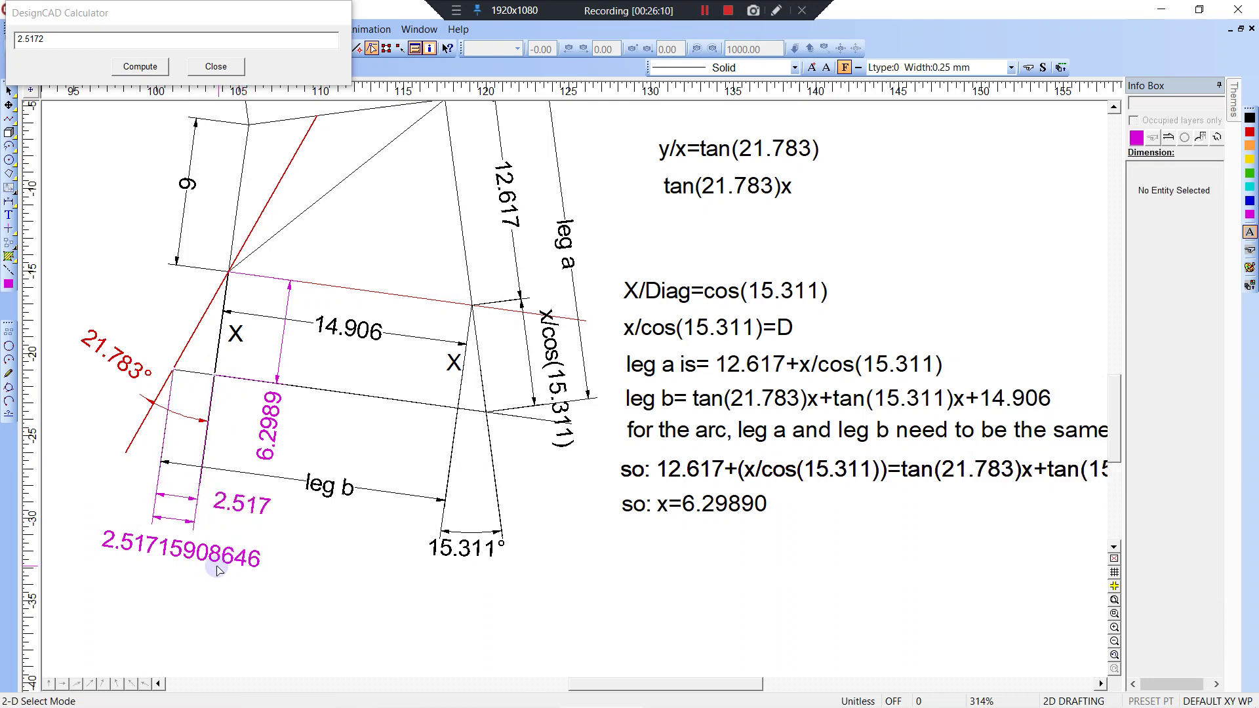
click(218, 570)
key(Delete)
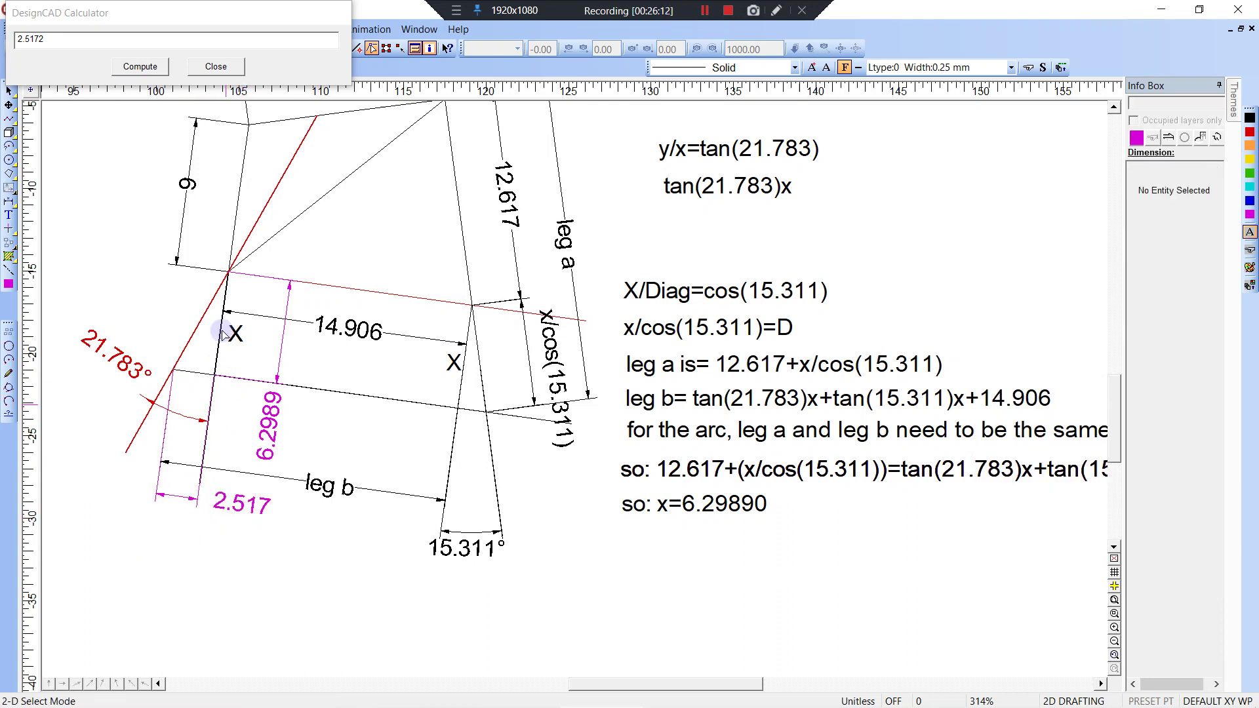
- Evaluate x/cos(15.311) in the DesignCAD calculator
middle_drag(223, 283, 224, 270)
middle_drag(352, 285, 332, 349)
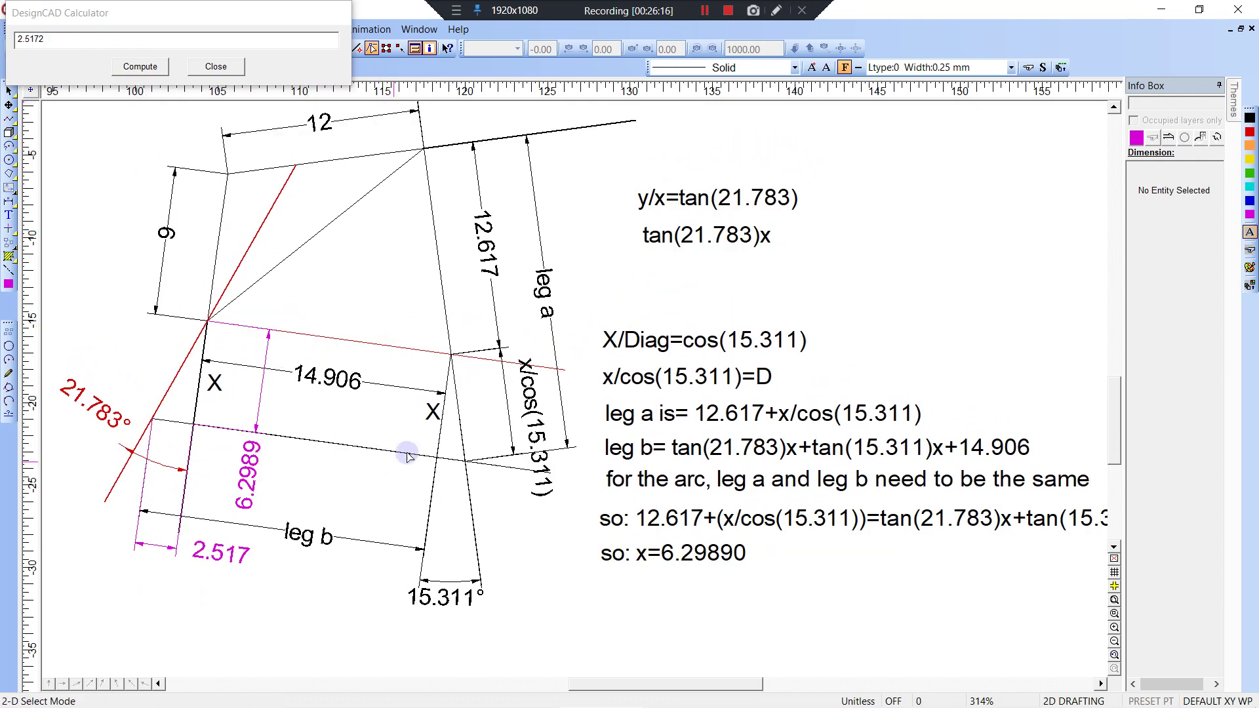
click(85, 27)
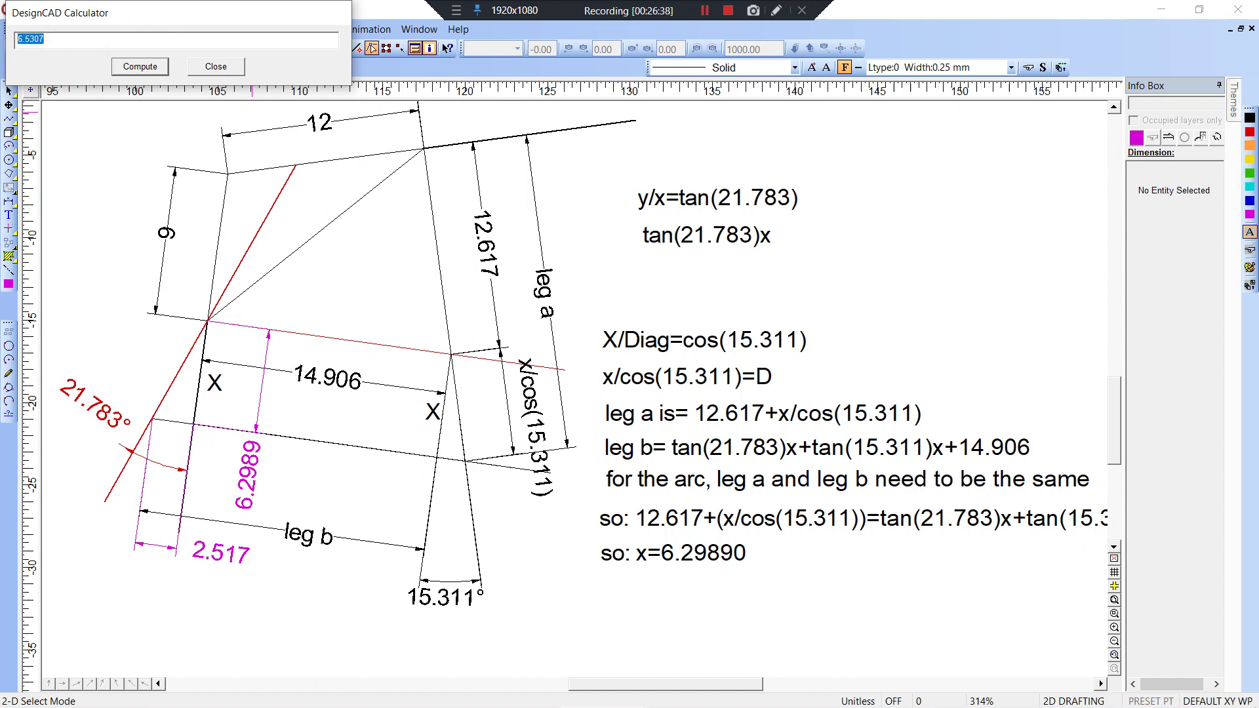
click(70, 44)
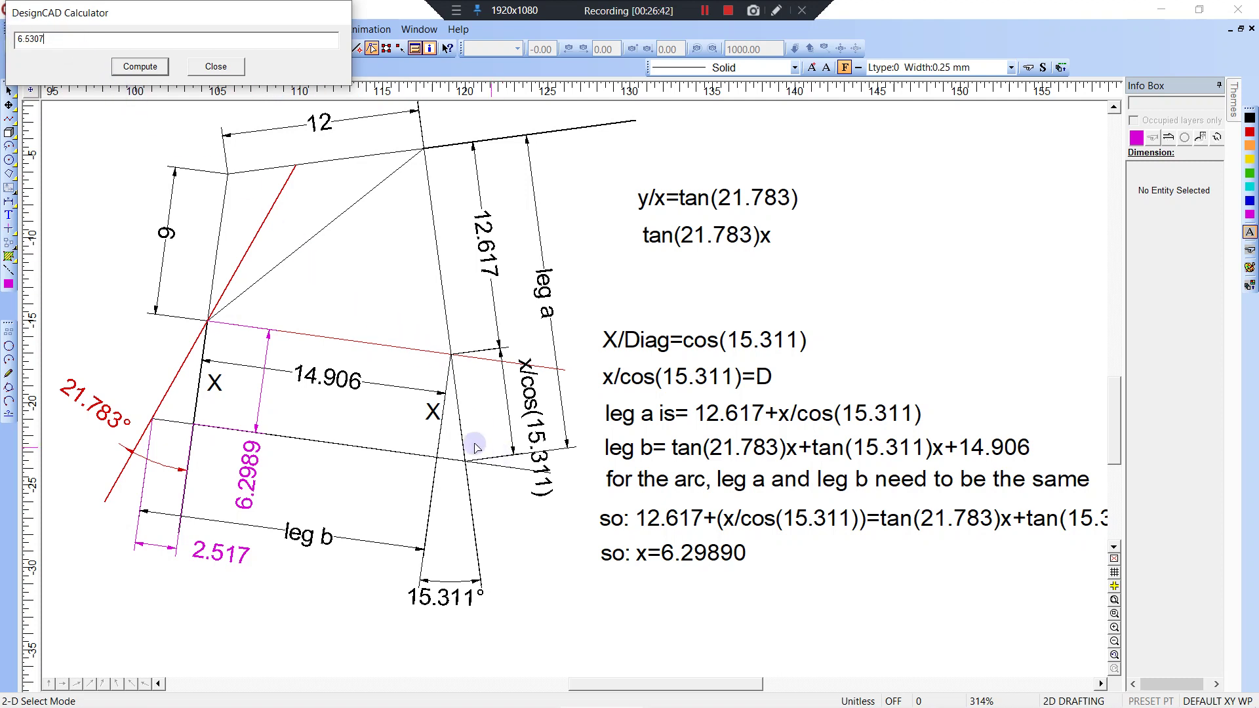
- Dimension the x/cos(15.311) segment of leg a from the red line down to the lower parallel line, with its text between the arrows
click(450, 356)
key(Escape)
key(shift+1)
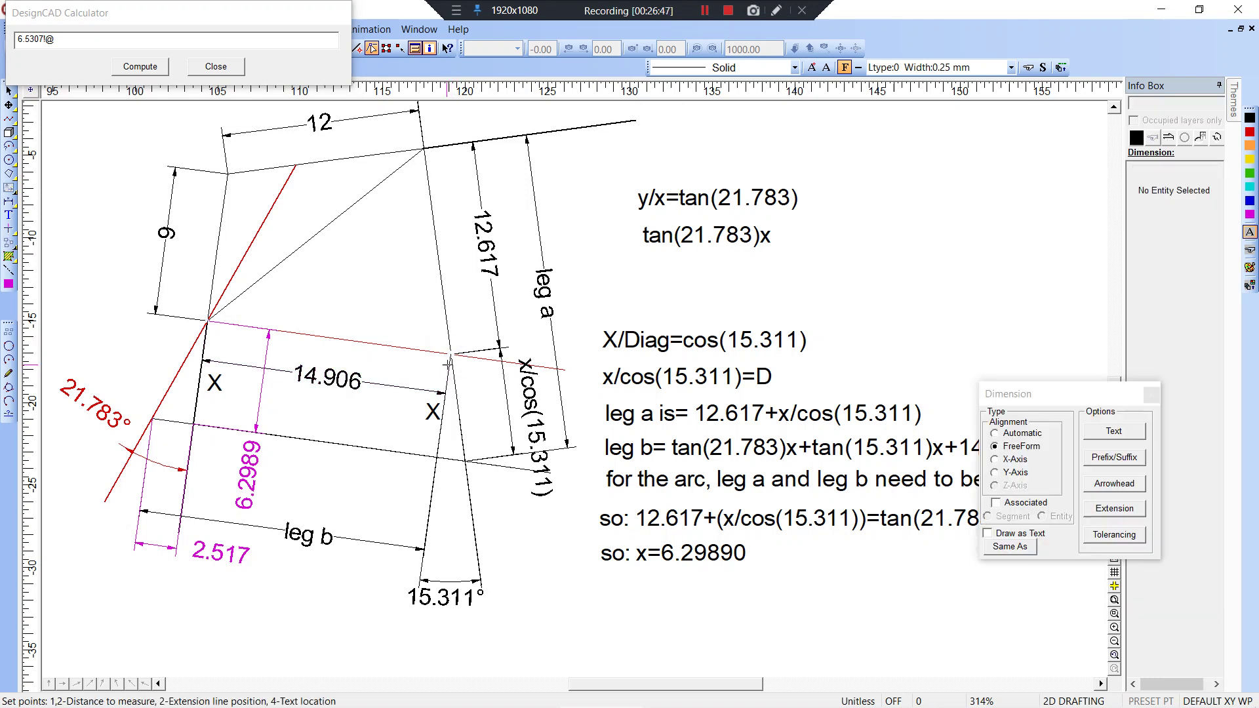
click(451, 355)
click(477, 459)
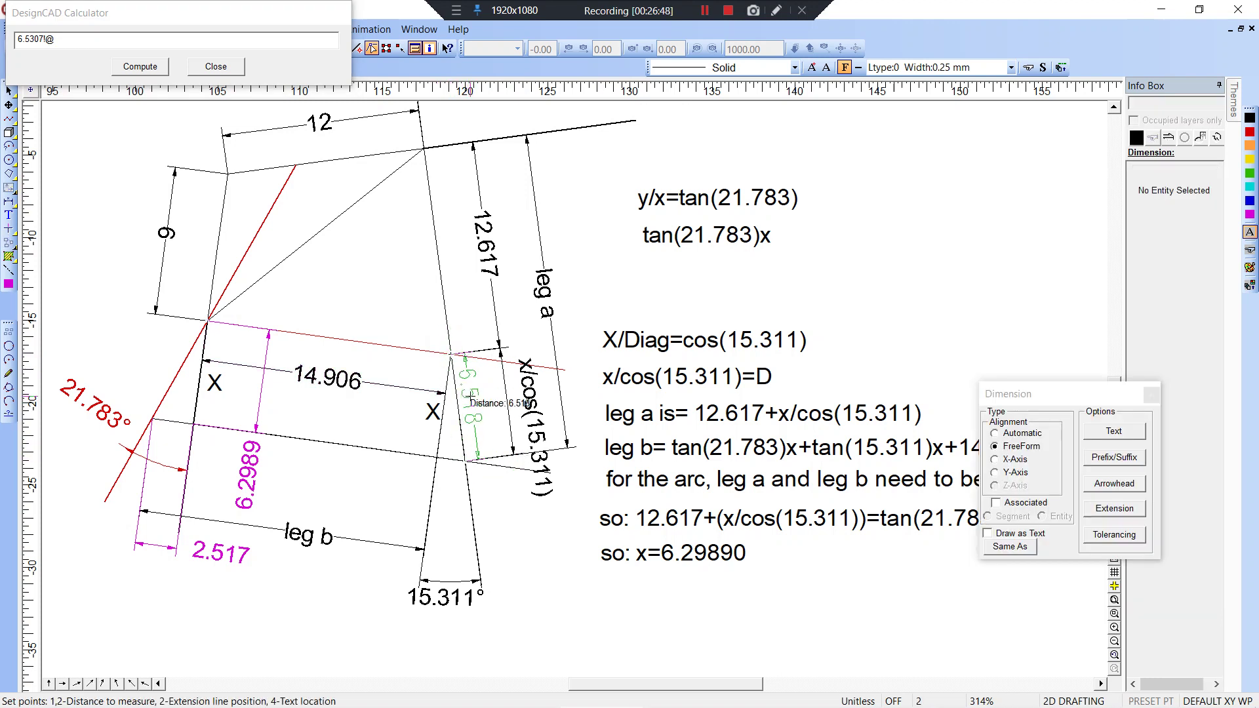
click(484, 399)
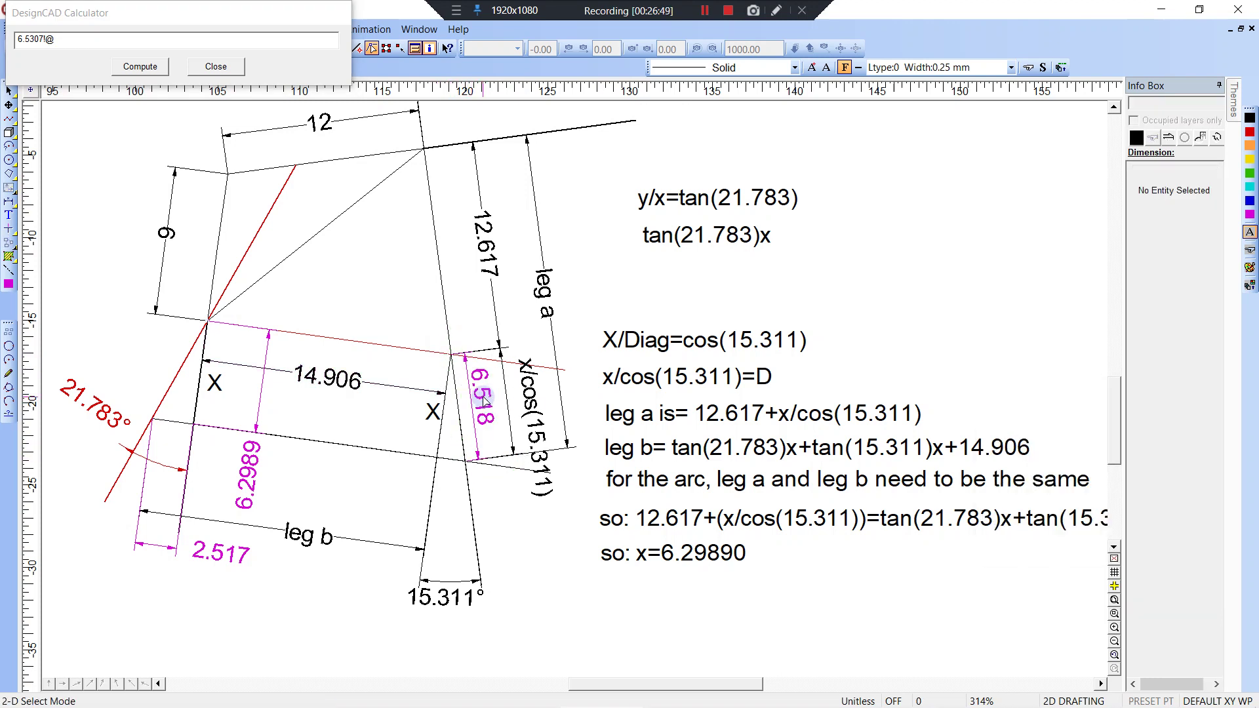
- Move the lower measuring point of the x/cos(15.311) dimension onto the exact intersection of leg a and the lower parallel line
click(461, 444)
click(476, 474)
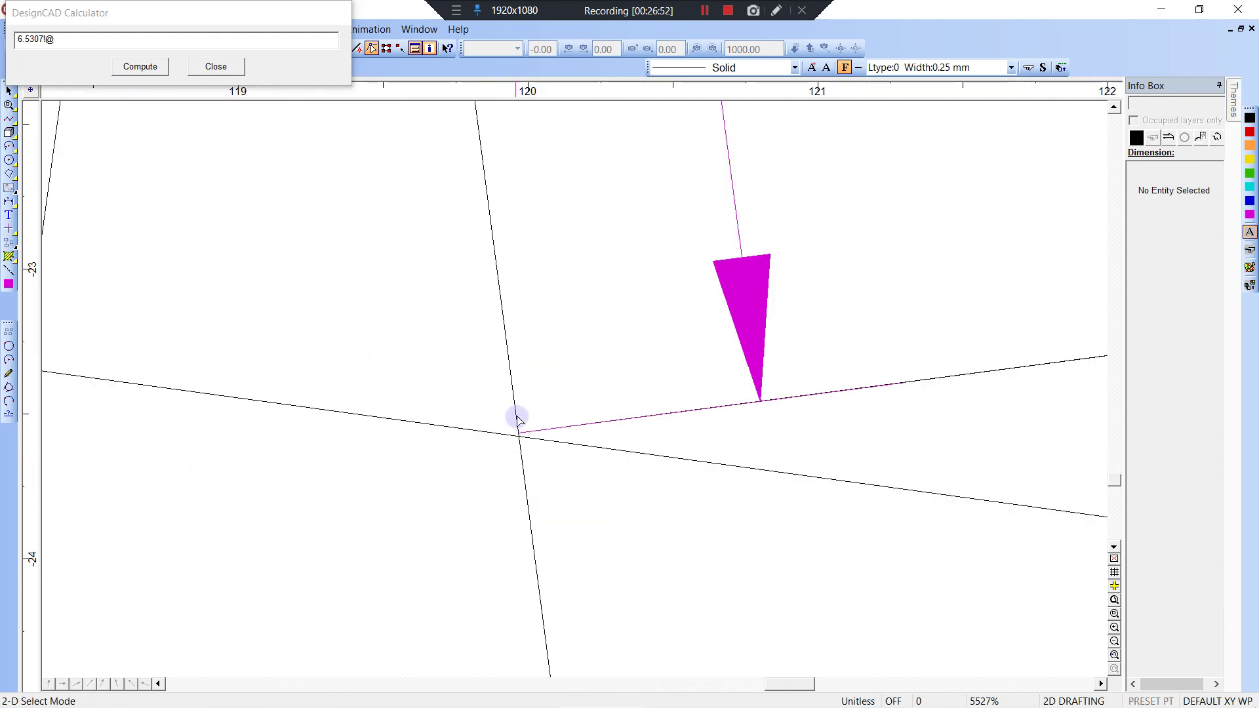
click(552, 426)
click(518, 434)
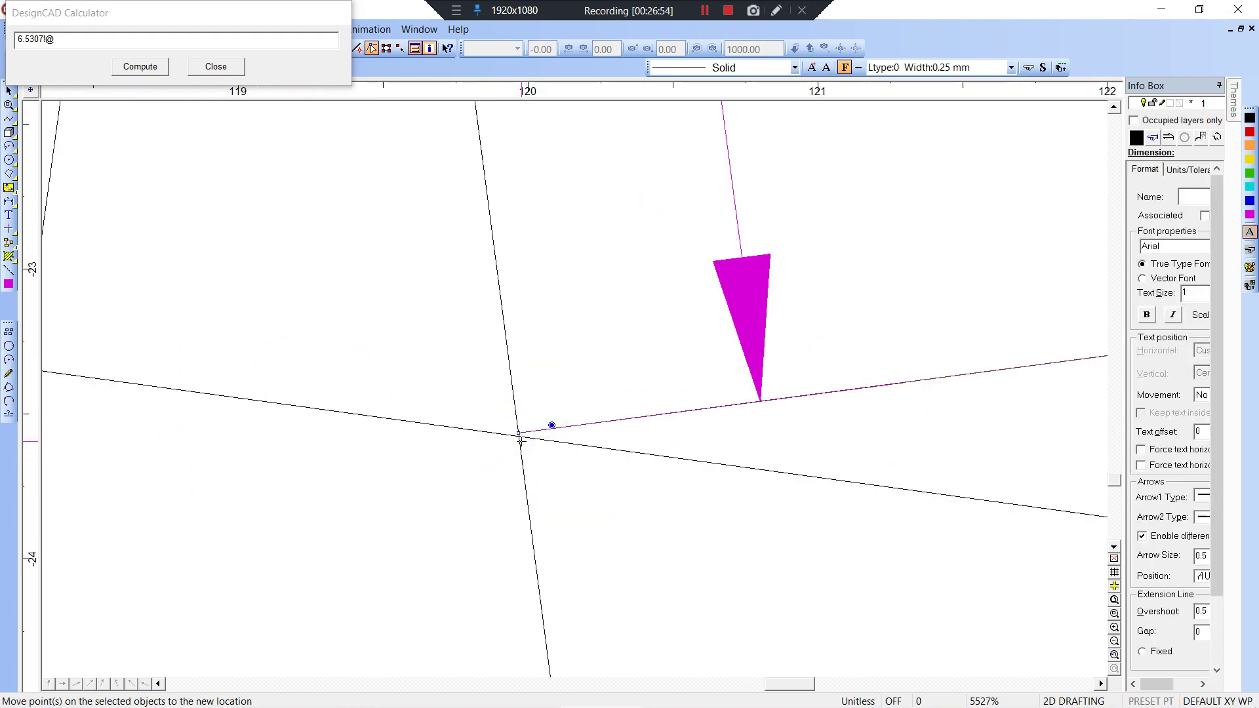
click(519, 436)
scroll(576, 388, down, 3)
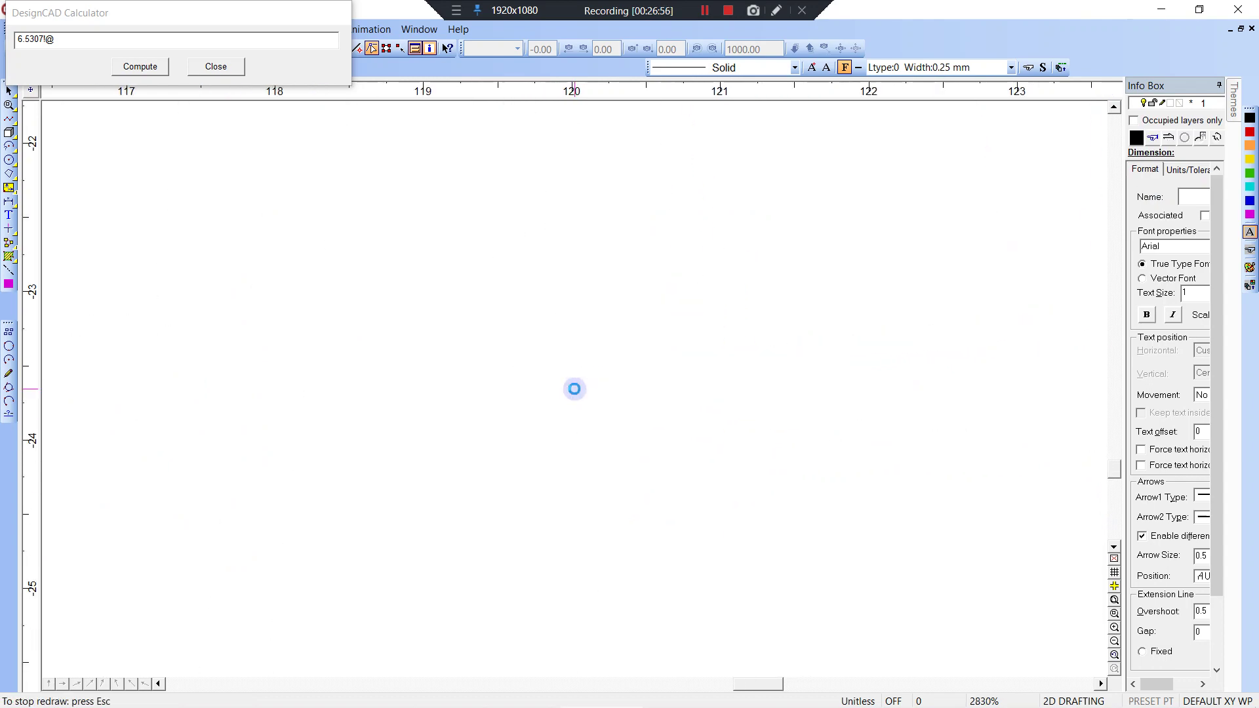
- Replace the 6.518 dimension with a new freeform one ending at the exact lower intersection, with its text between the arrows
scroll(576, 388, down, 2)
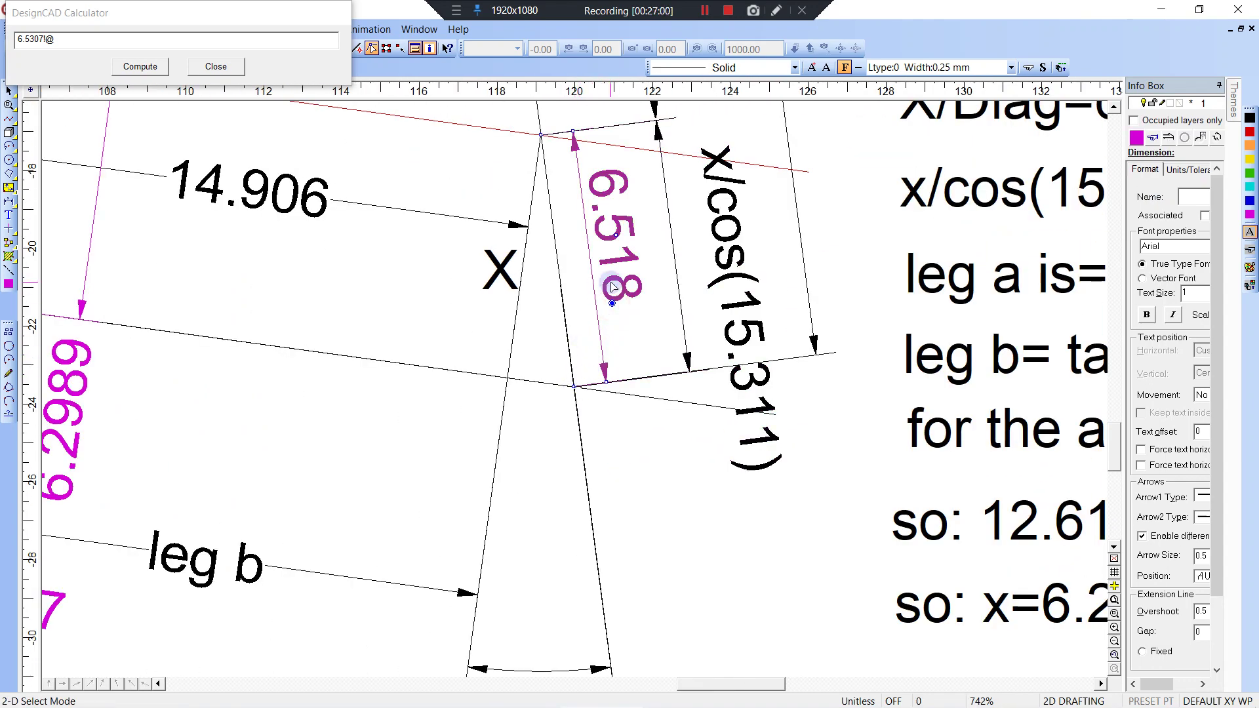
key(Delete)
key(d)
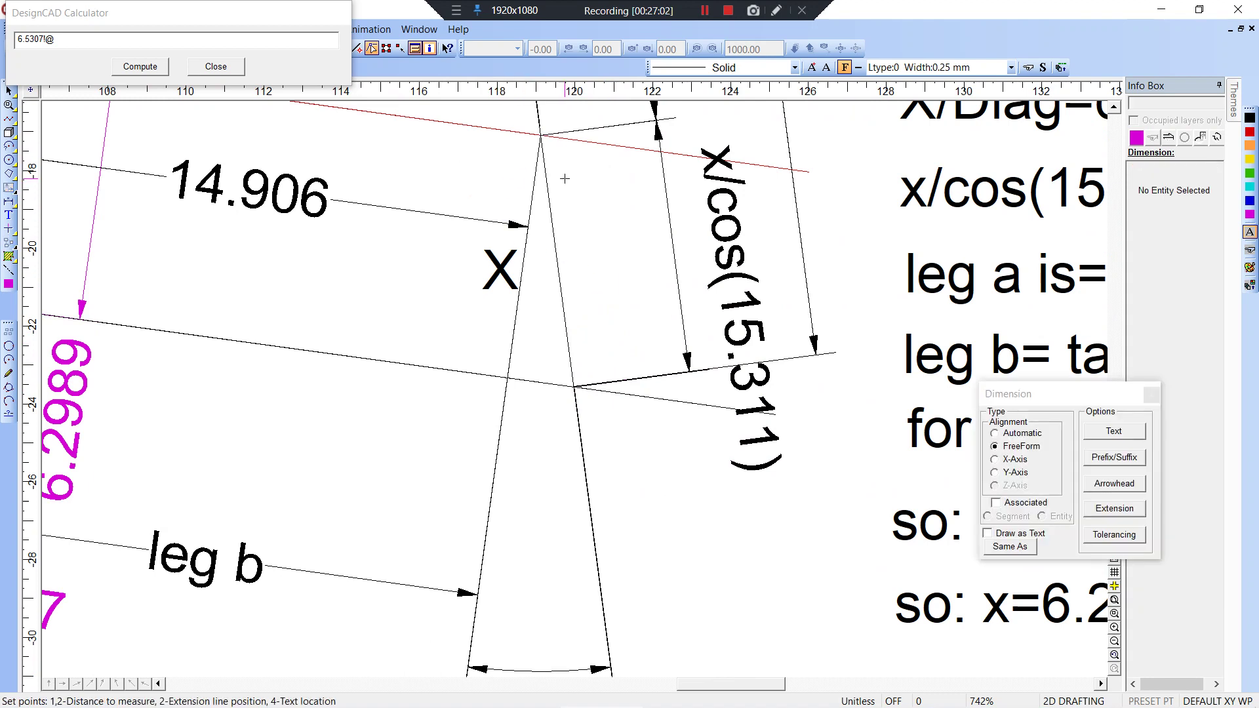
click(543, 133)
click(575, 387)
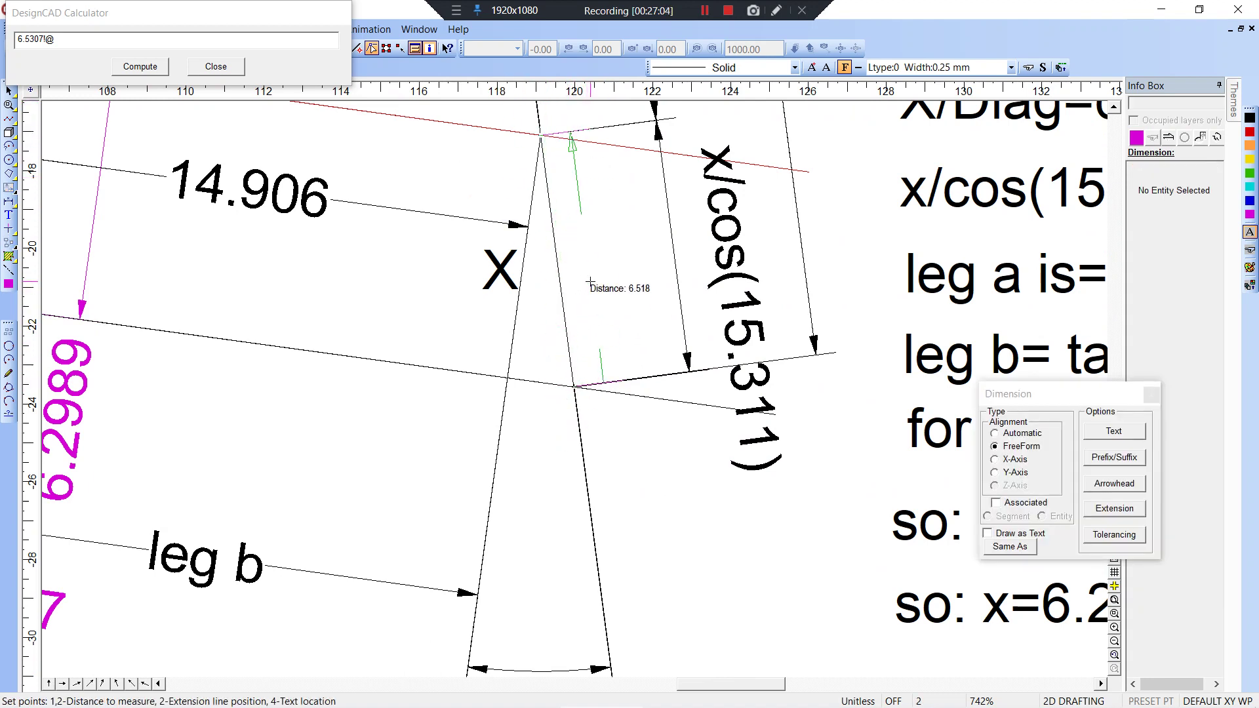
key(z)
click(567, 379)
click(587, 394)
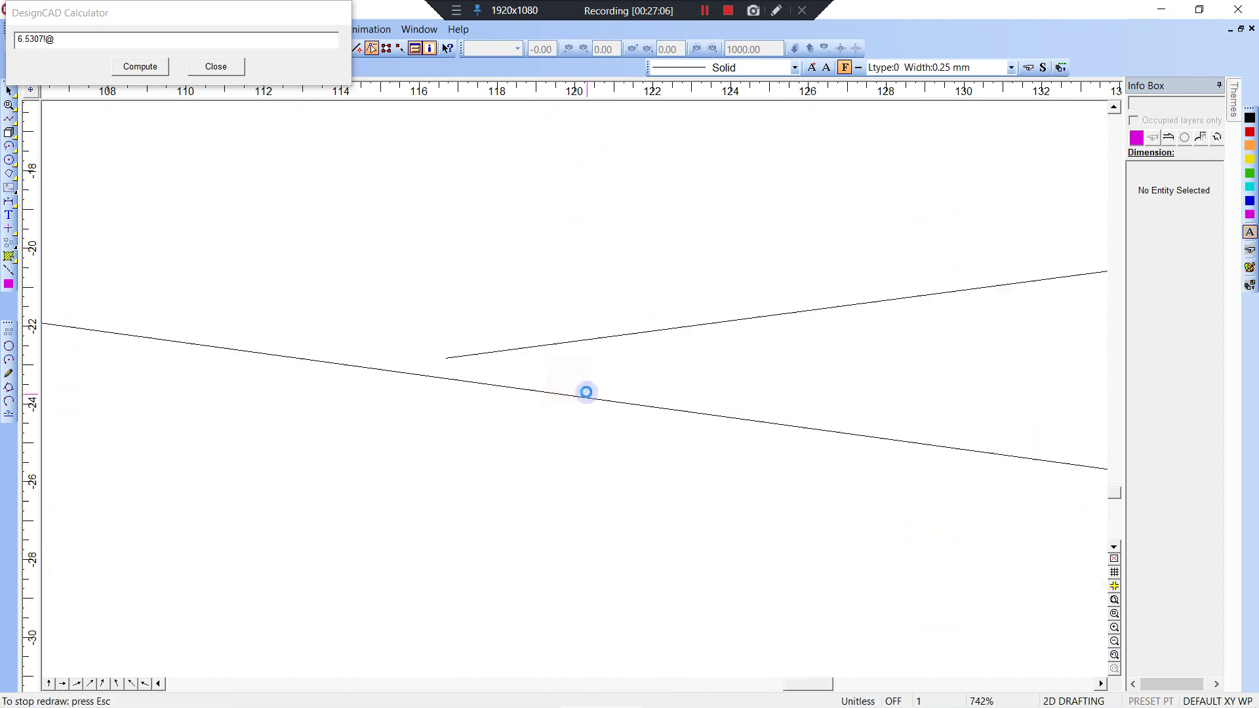
key(ctrl+z)
right_click(451, 378)
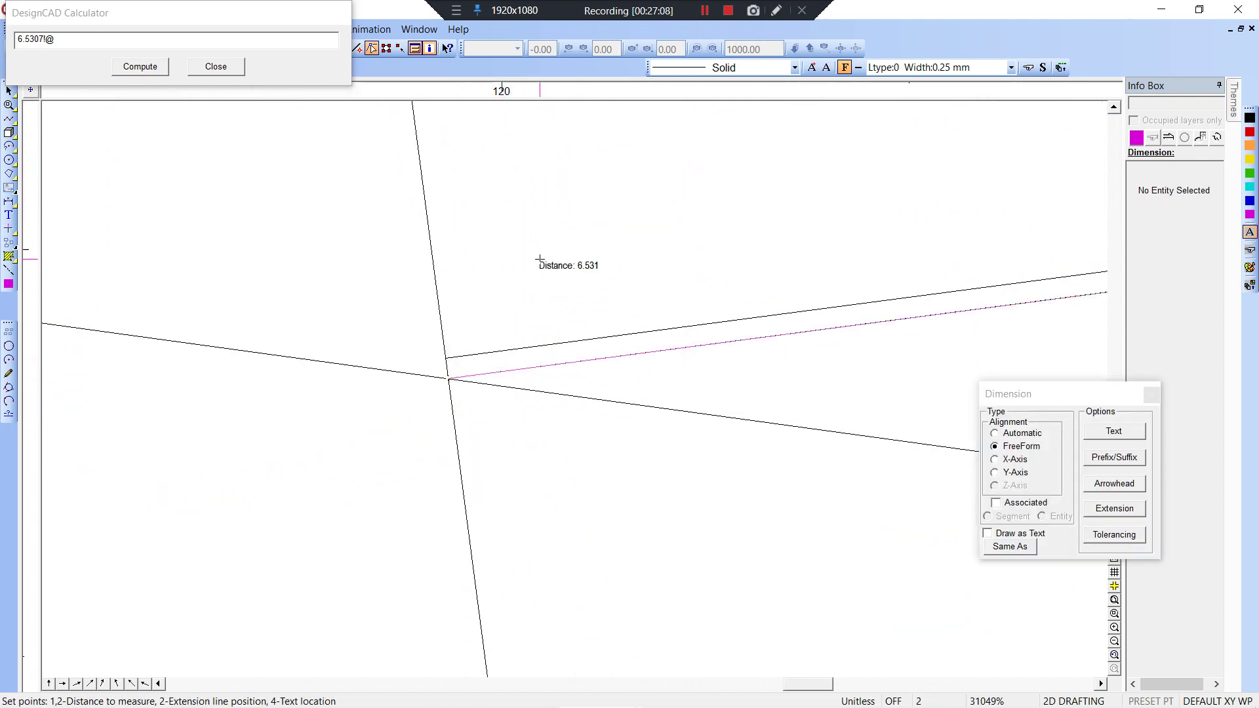
scroll(576, 388, down, 5)
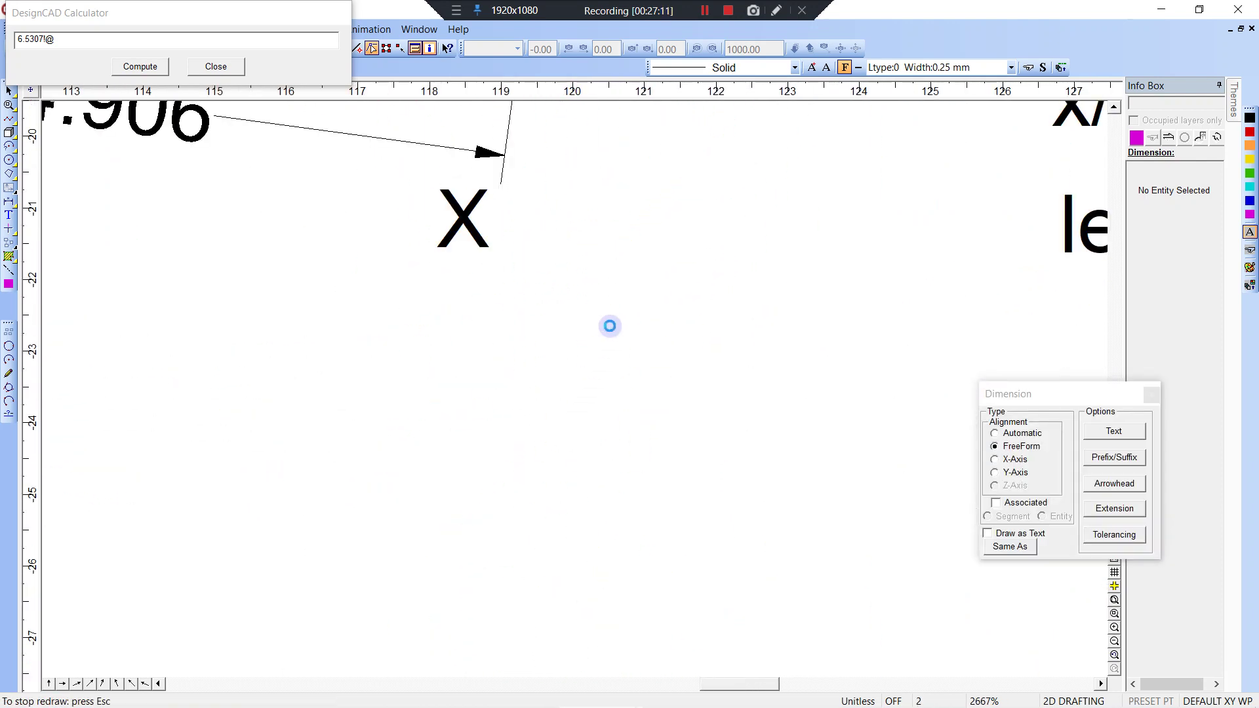
click(596, 338)
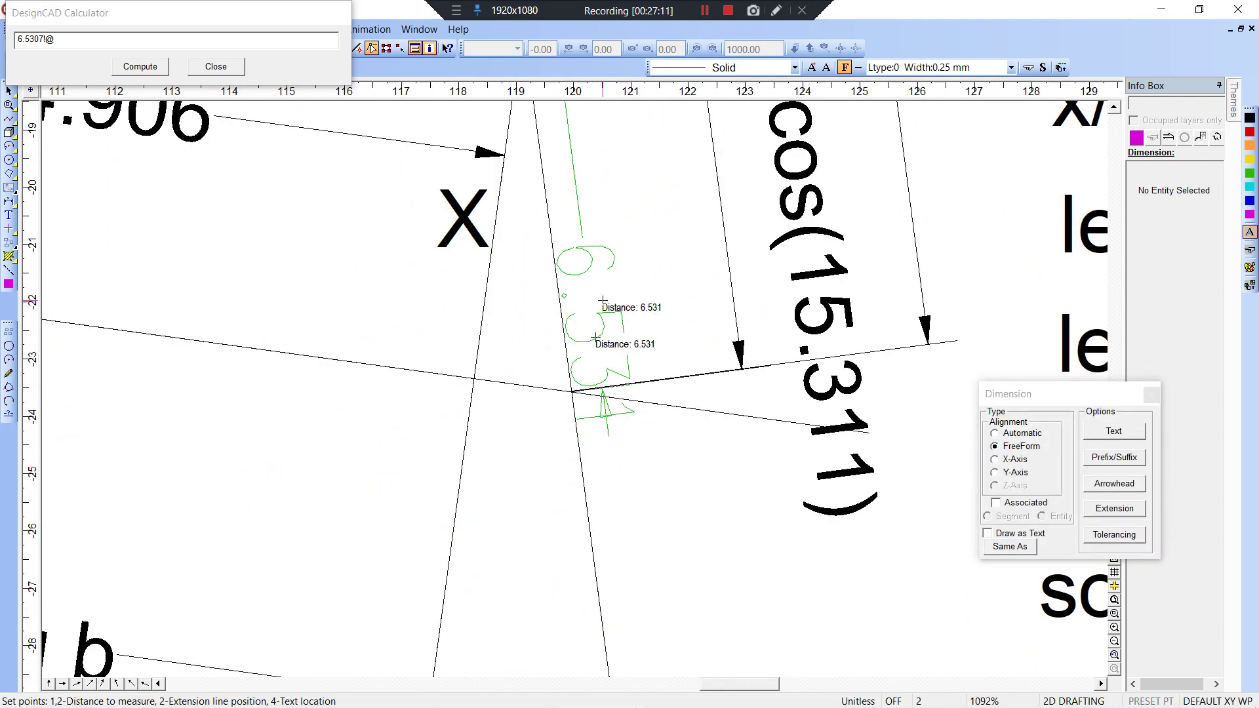
click(622, 185)
scroll(620, 242, down, 1)
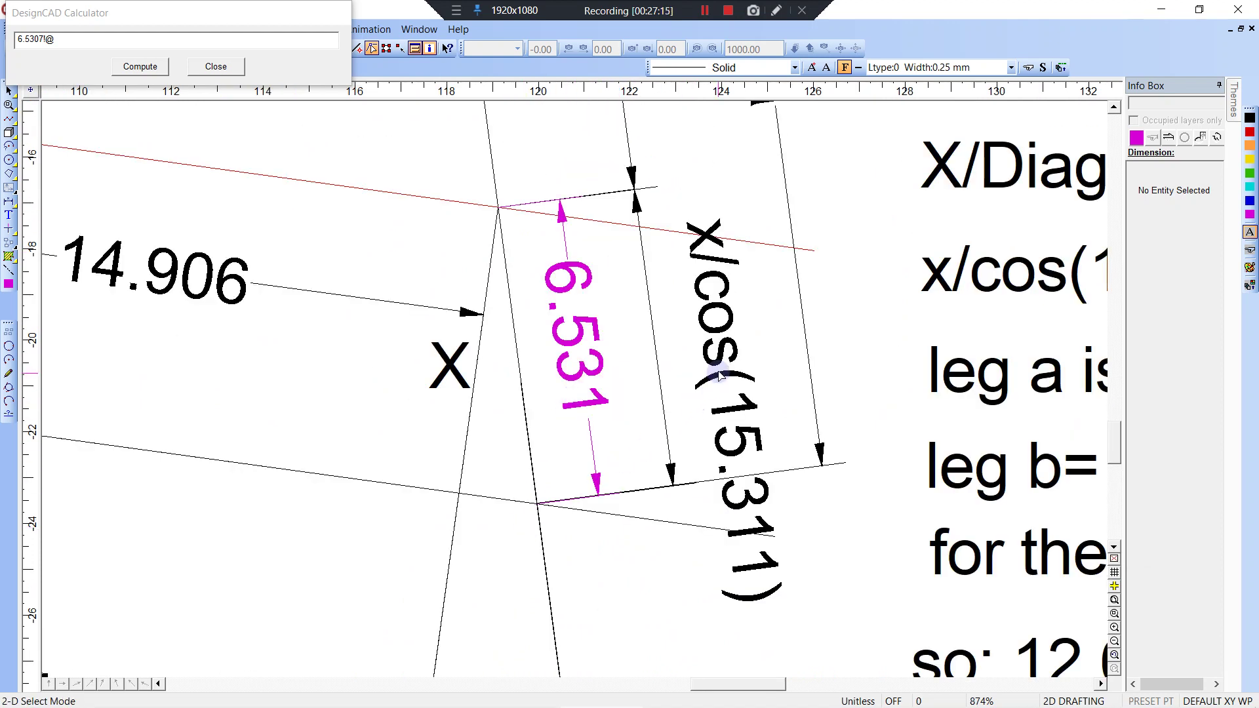
- Move the lower measuring point of the leg a dimension to the exact intersection on the lower parallel line, and close the calculator
click(797, 335)
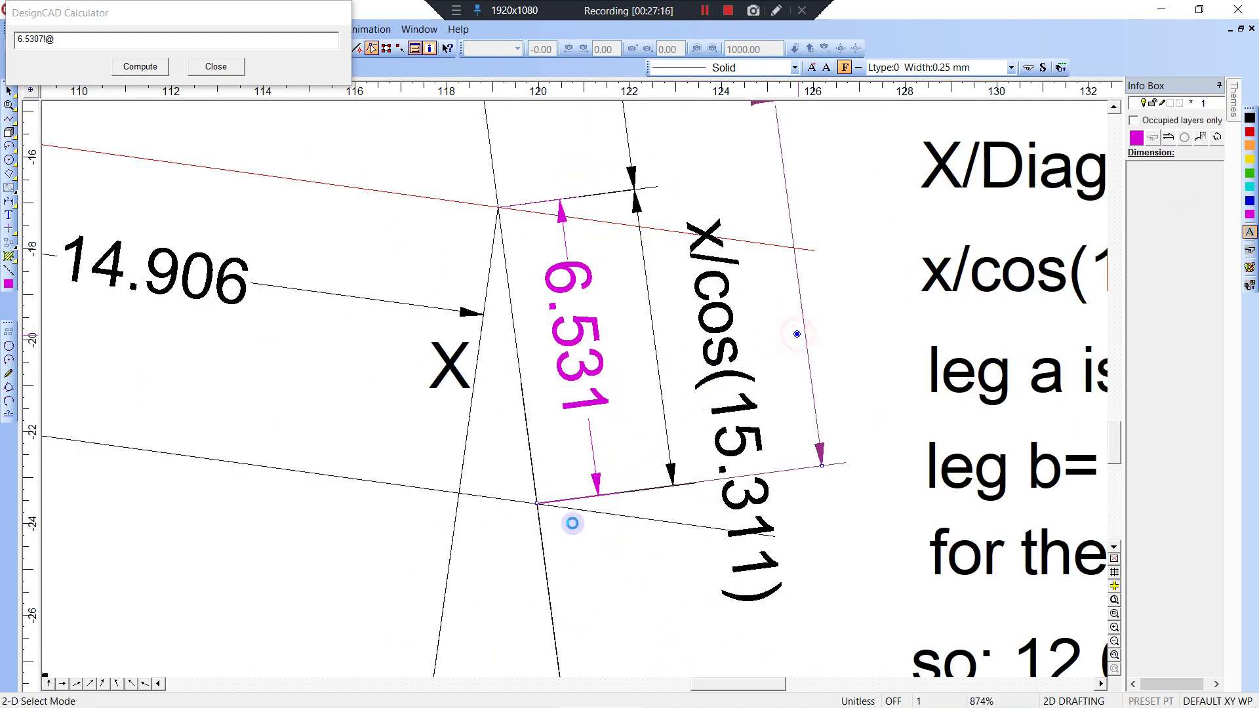
click(533, 503)
scroll(532, 501, up, 5)
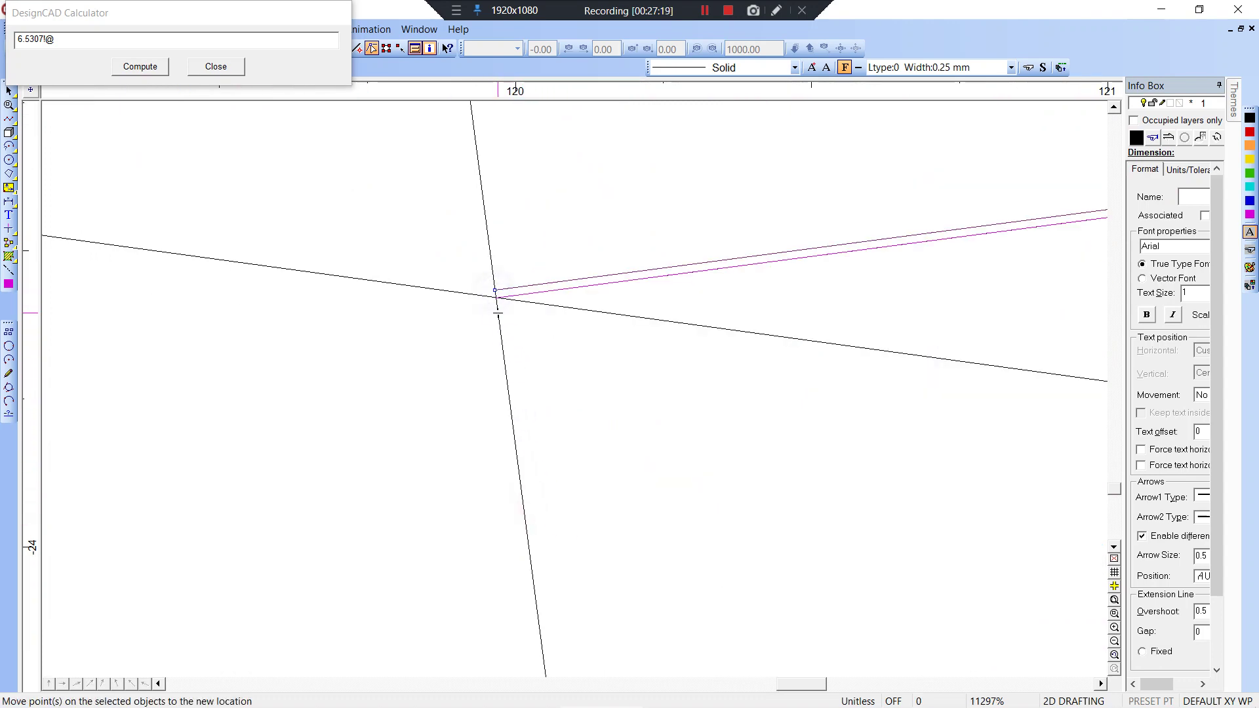
click(498, 314)
scroll(577, 387, down, 8)
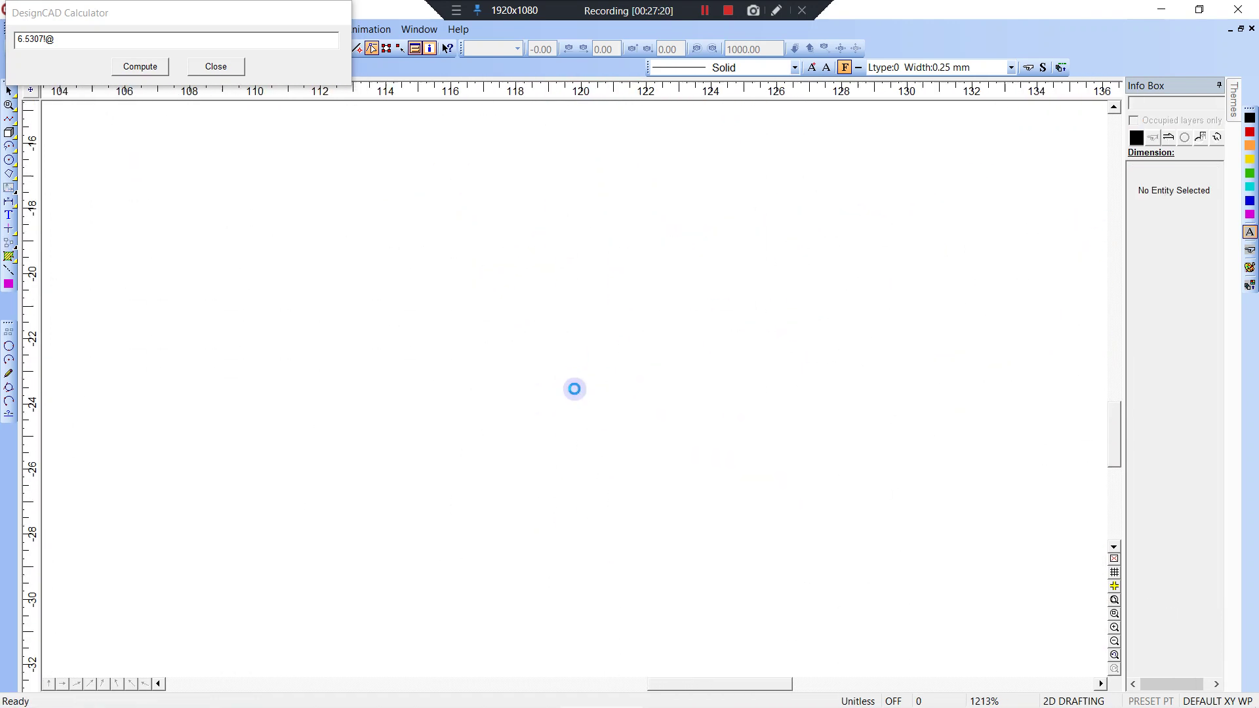
scroll(571, 388, down, 7)
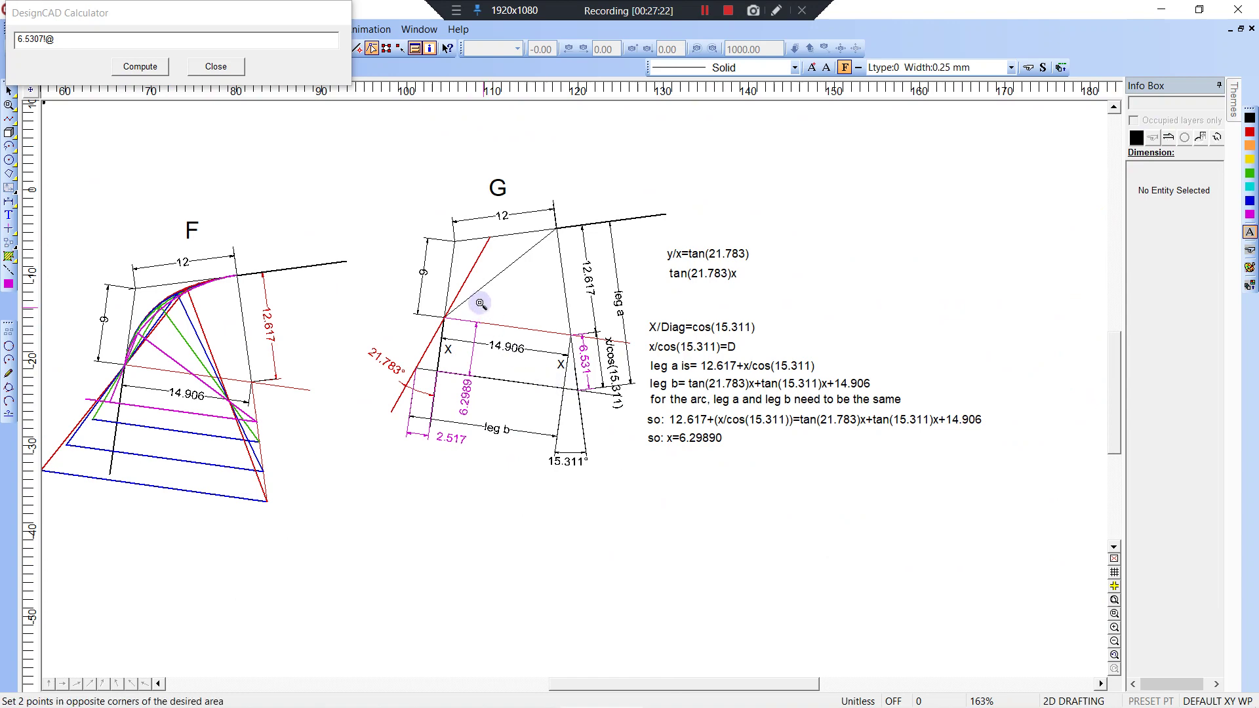
scroll(522, 331, up, 3)
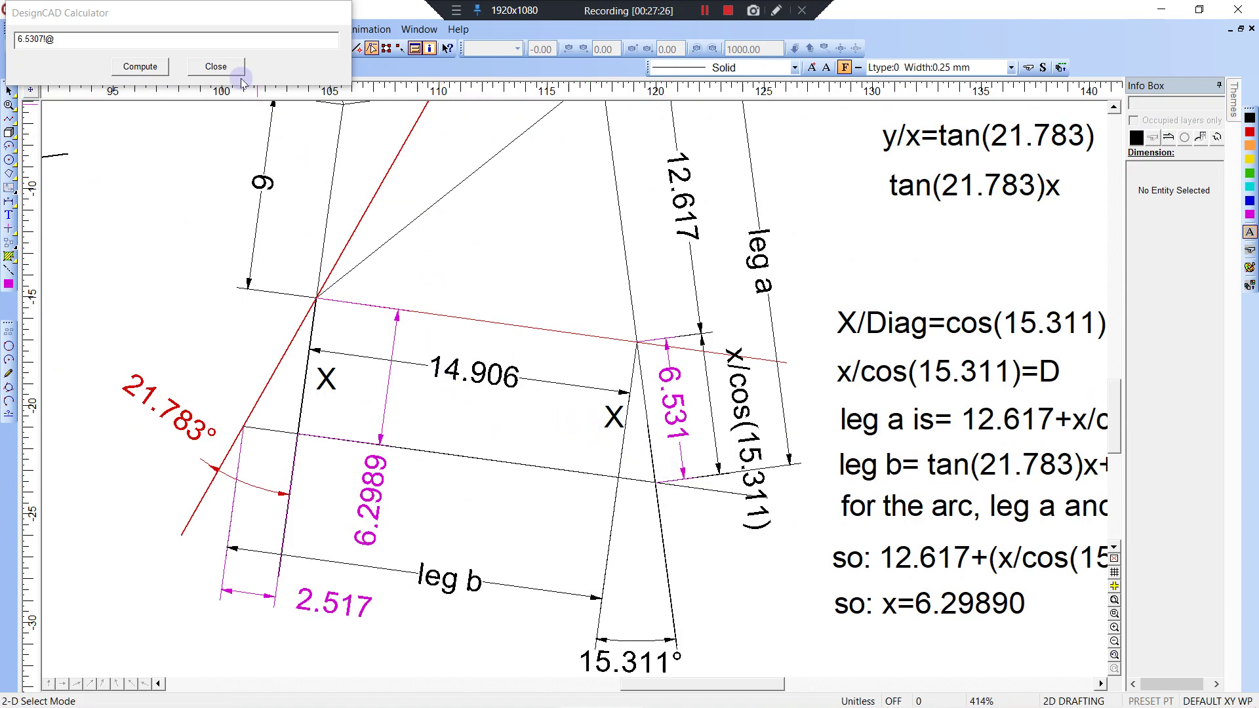
click(223, 66)
- Draw a 50° arc centred at the lower end of leg a, starting where leg a meets the upper wall
scroll(466, 306, down, 1)
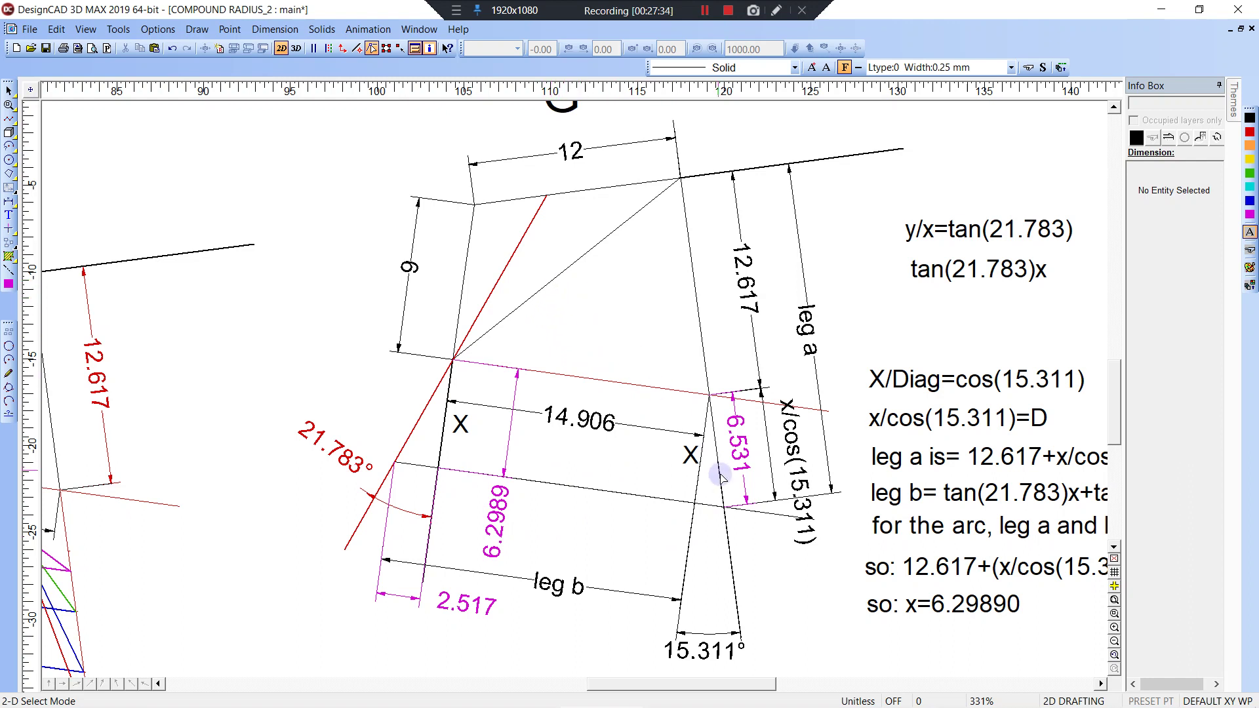
key(a)
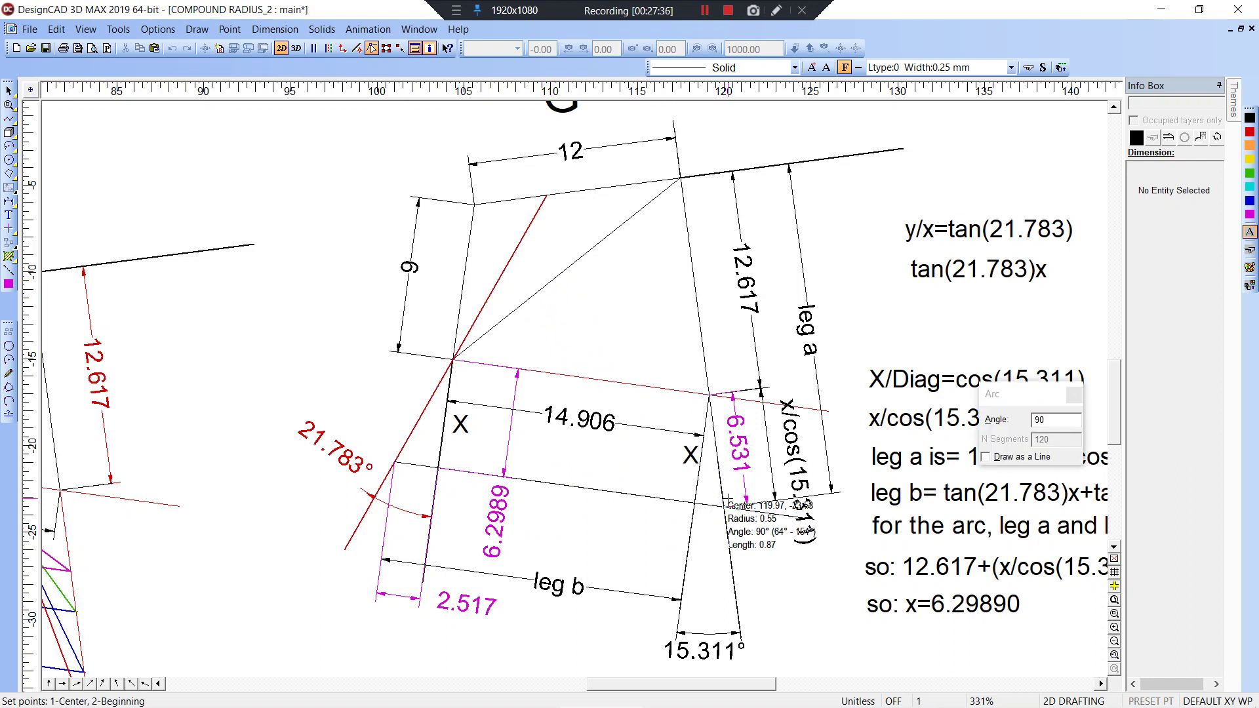
click(1055, 422)
drag(1057, 422, 987, 427)
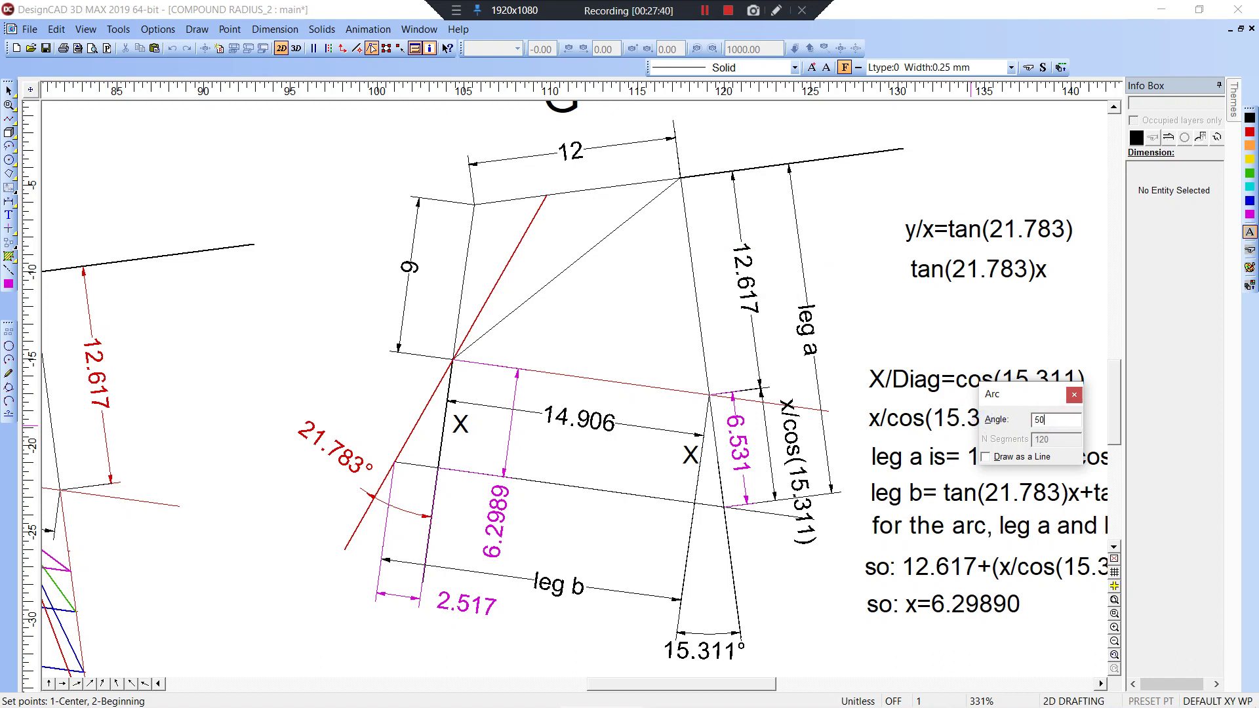
text(50)
key(Return)
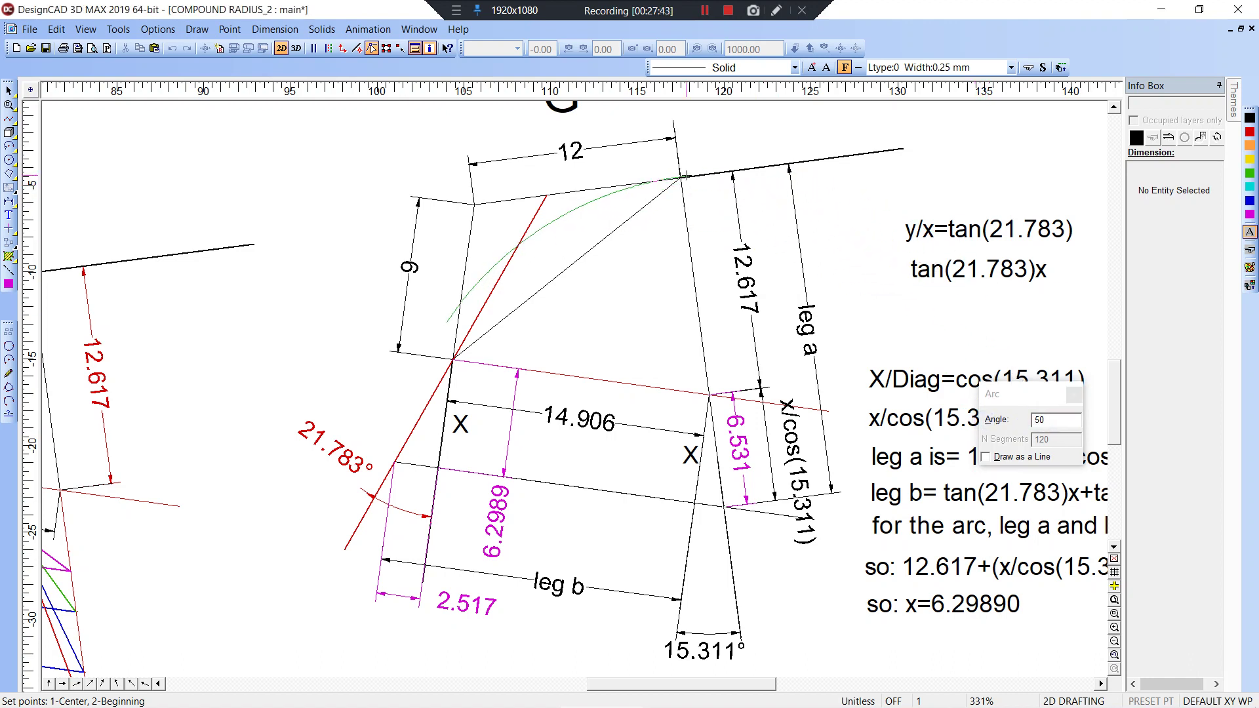
click(679, 177)
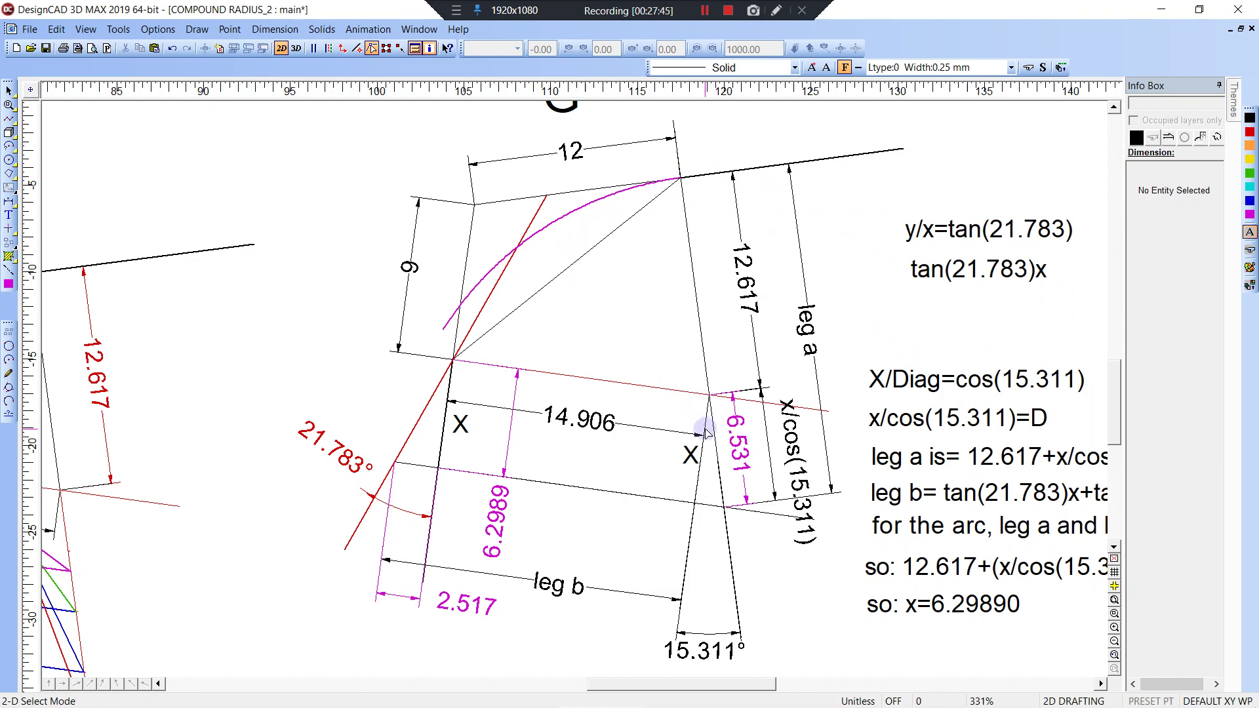
- Draw a line from the arc's crossing with the slanted red line to its centre, and trim the arc's lower end at that crossing
key(l)
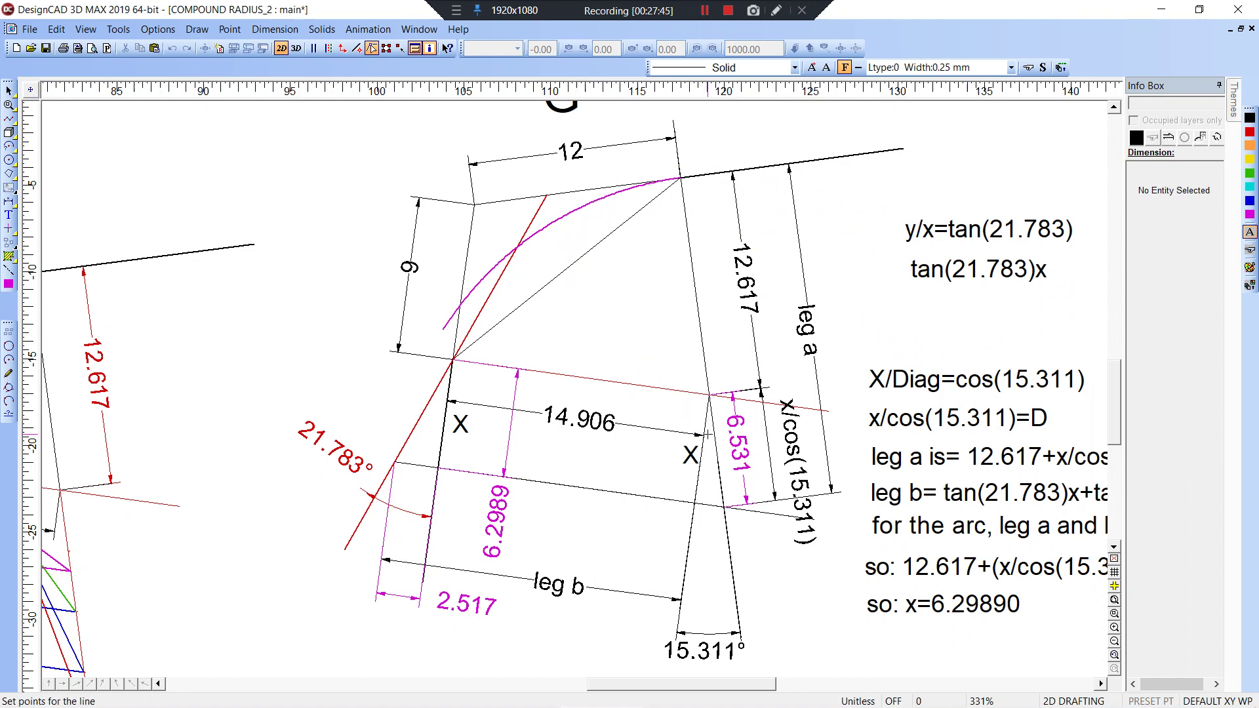
click(516, 248)
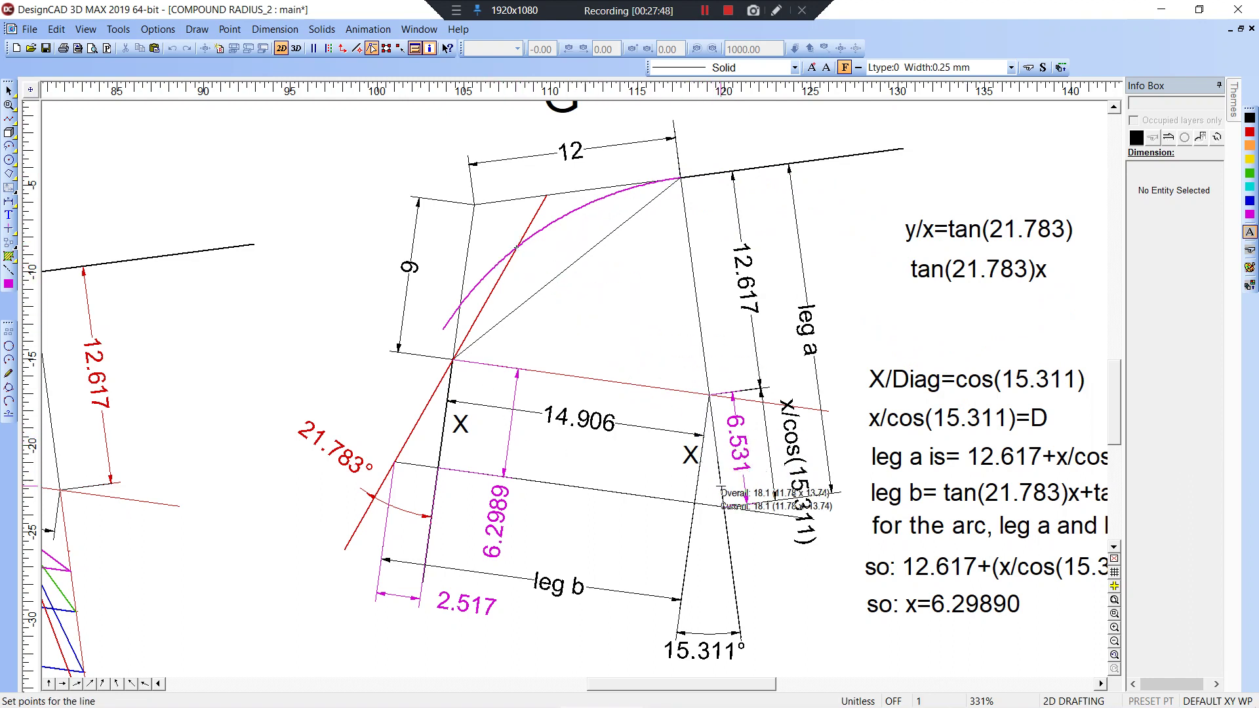
click(723, 507)
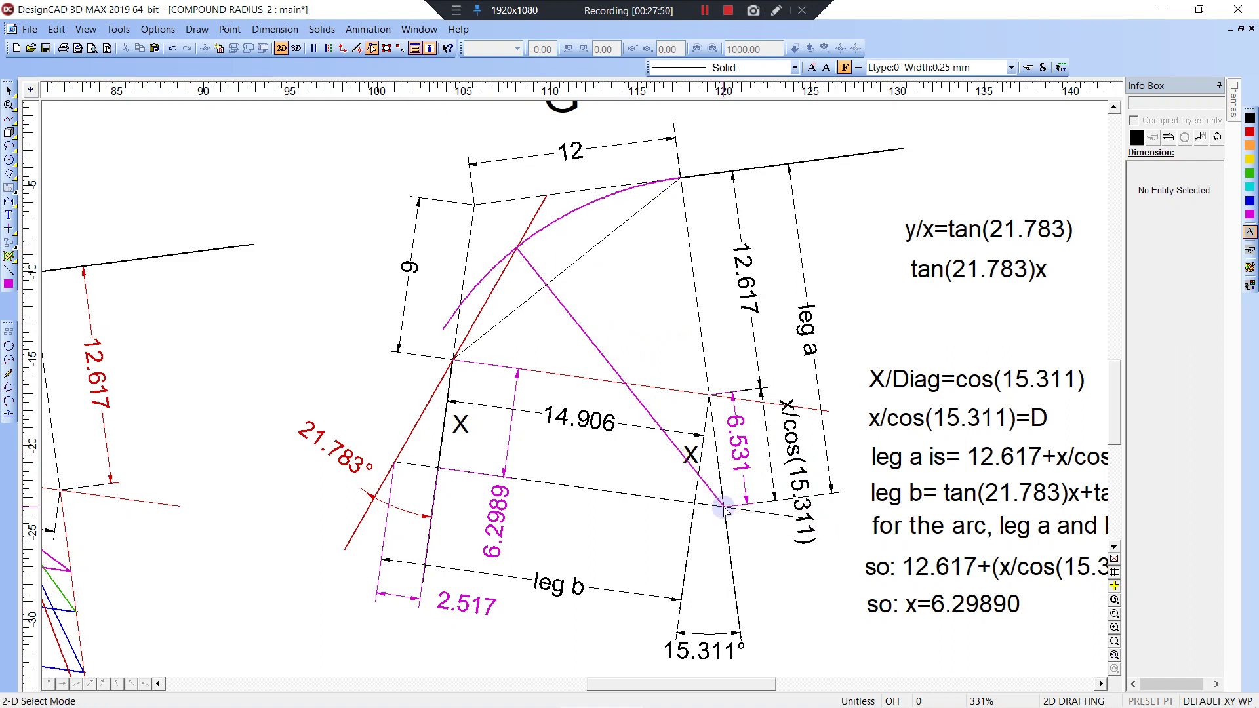
key(t)
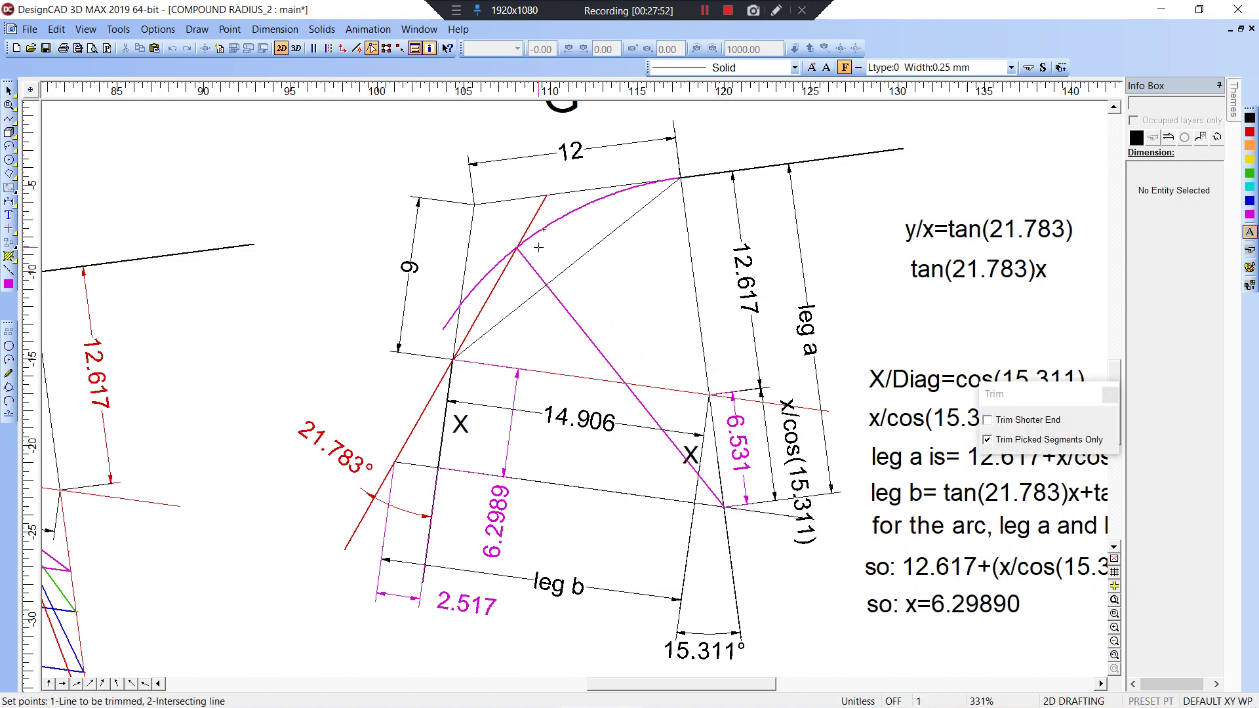
click(529, 268)
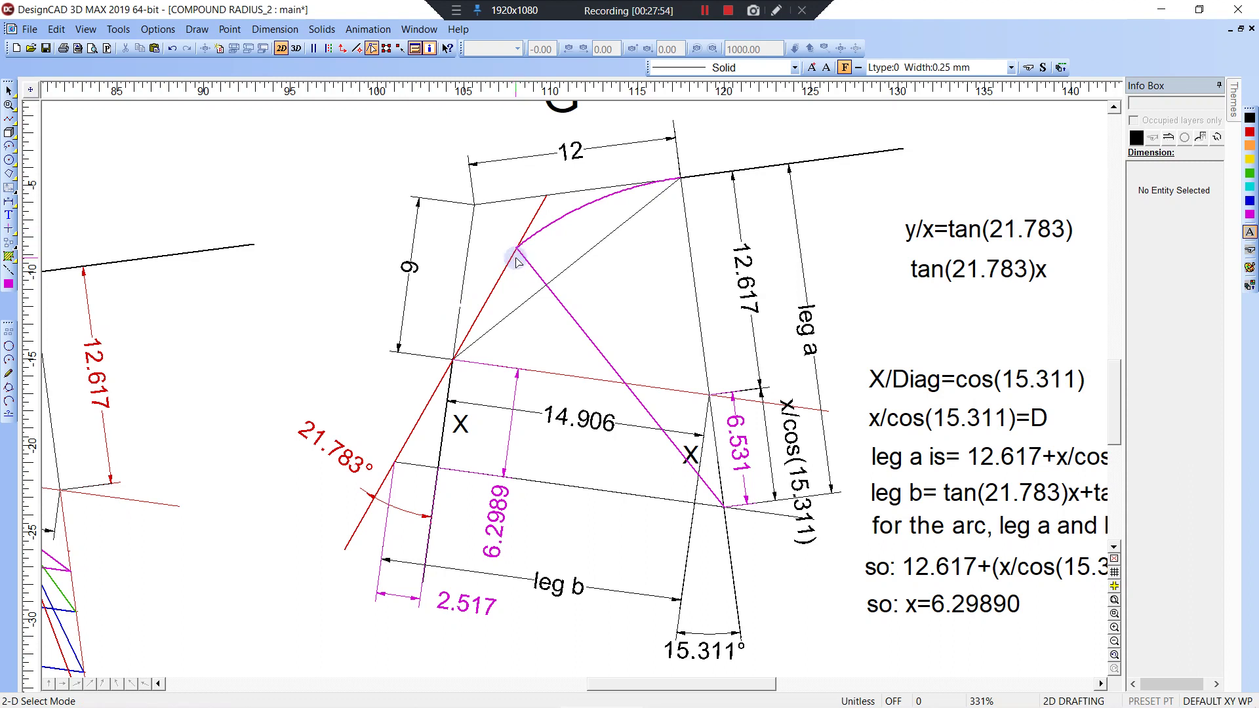
- Draw a second 50° arc centred where the new radius line crosses the 14.906 red line, starting at the first arc's trimmed end
click(510, 258)
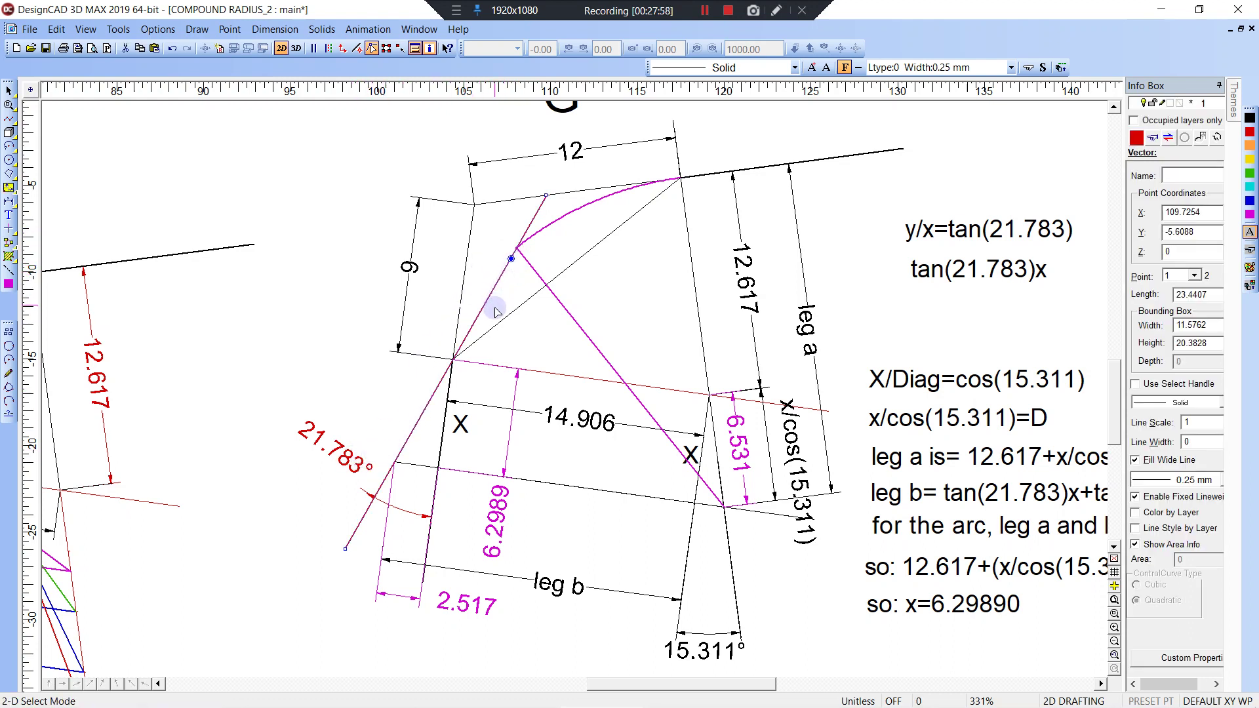
key(a)
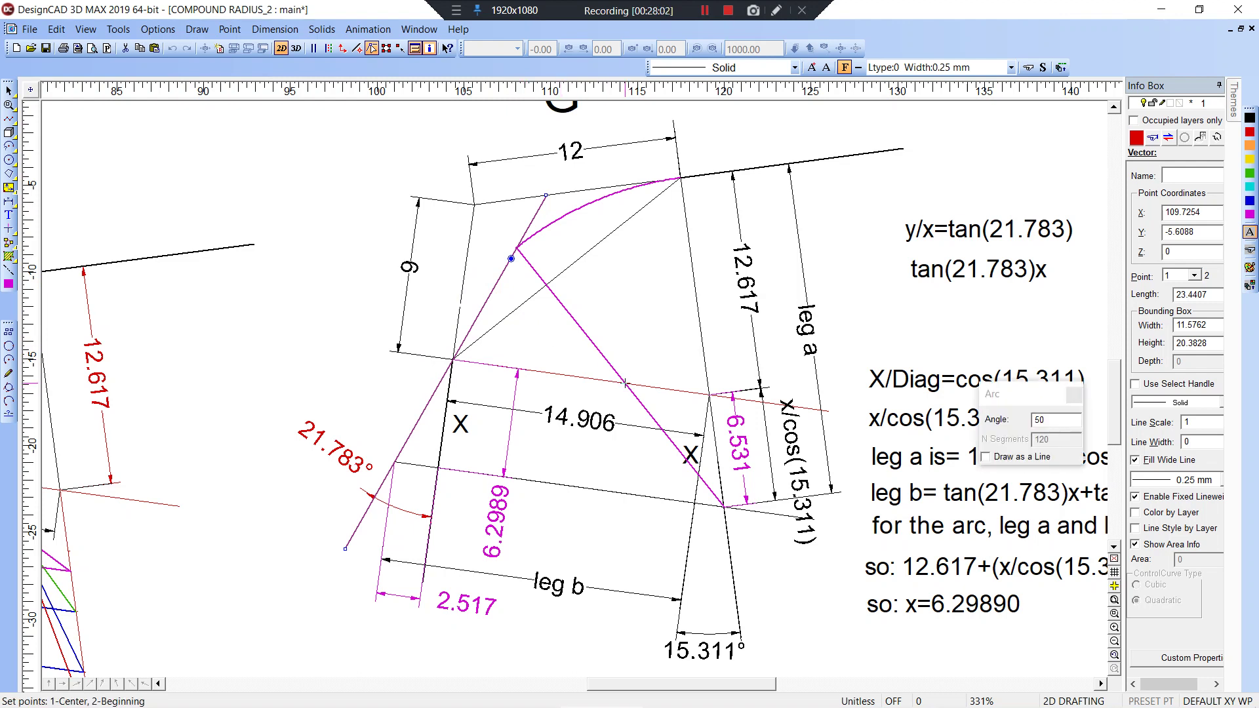
click(625, 382)
click(453, 359)
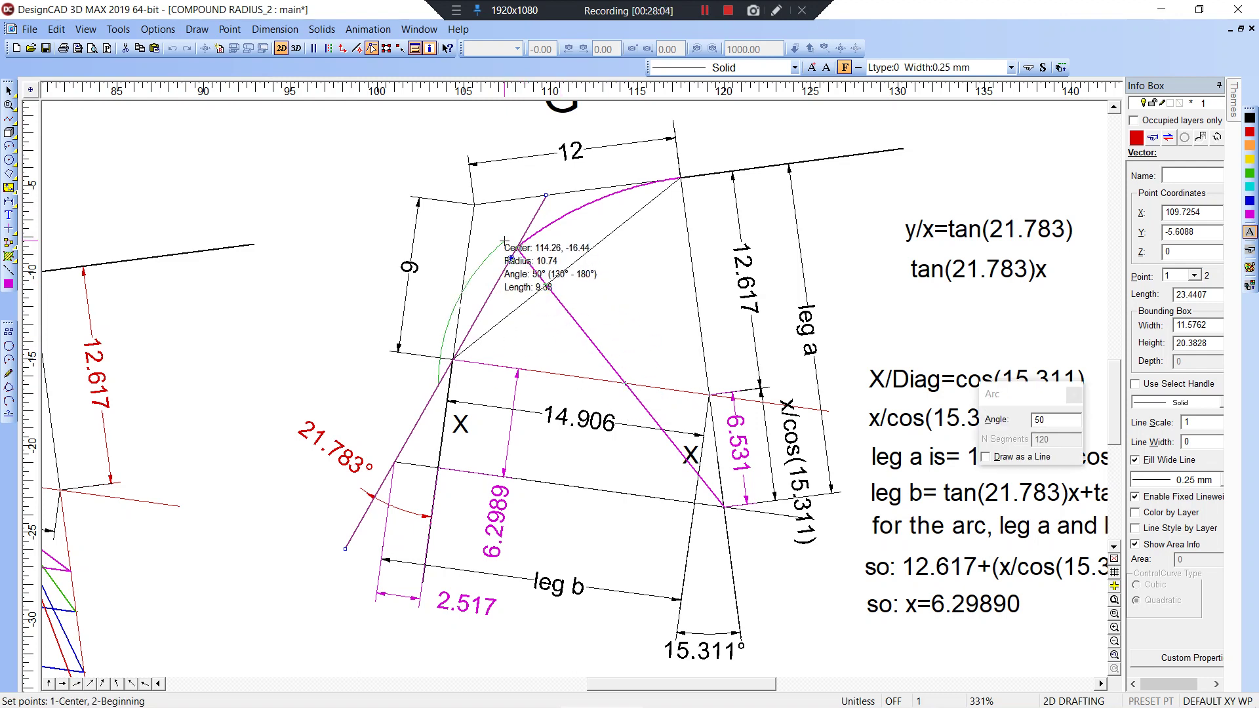
click(514, 256)
- Examine up close where the second arc meets the left wall at the lower end of the 9 offset in drawing G
key(w)
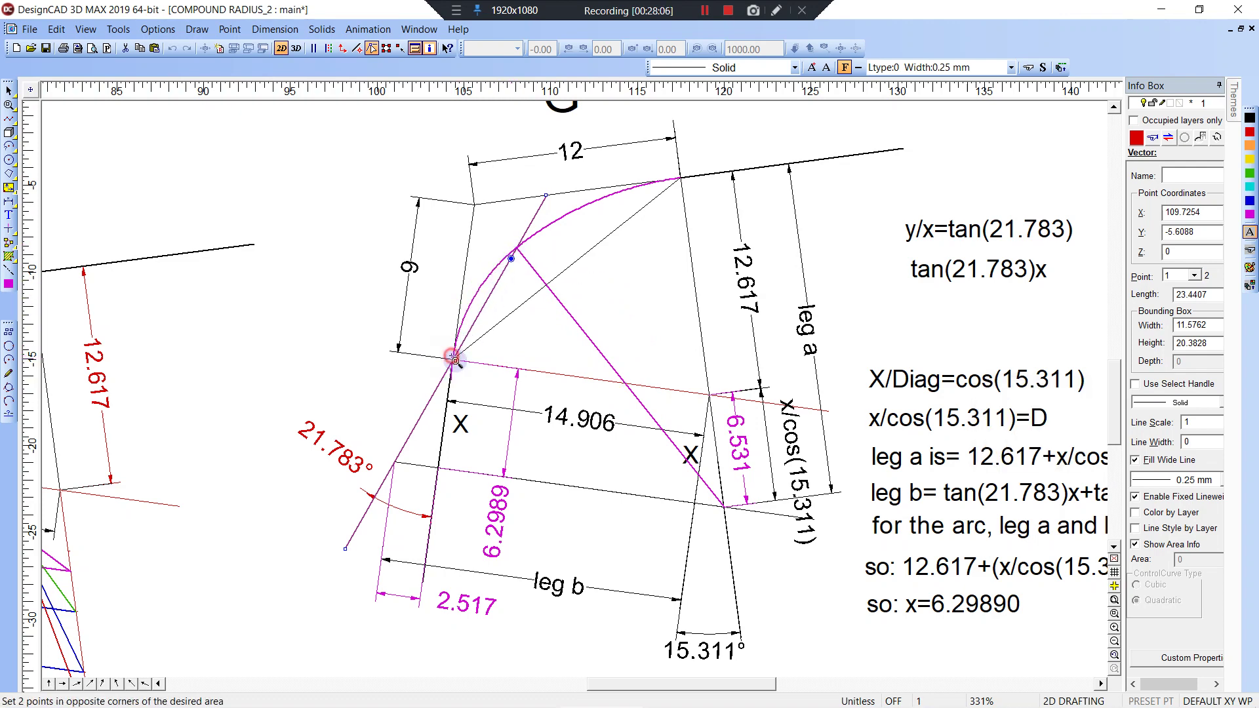
click(459, 364)
key(w)
click(442, 366)
click(455, 380)
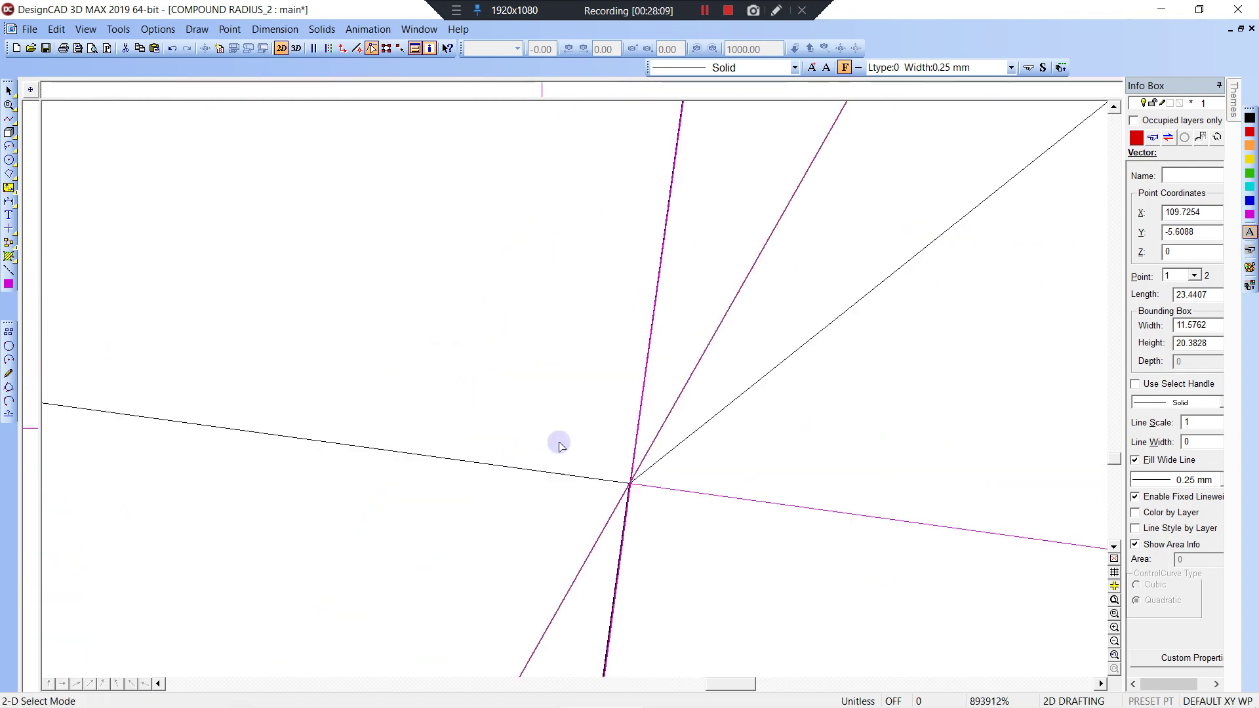
scroll(575, 389, down, 20)
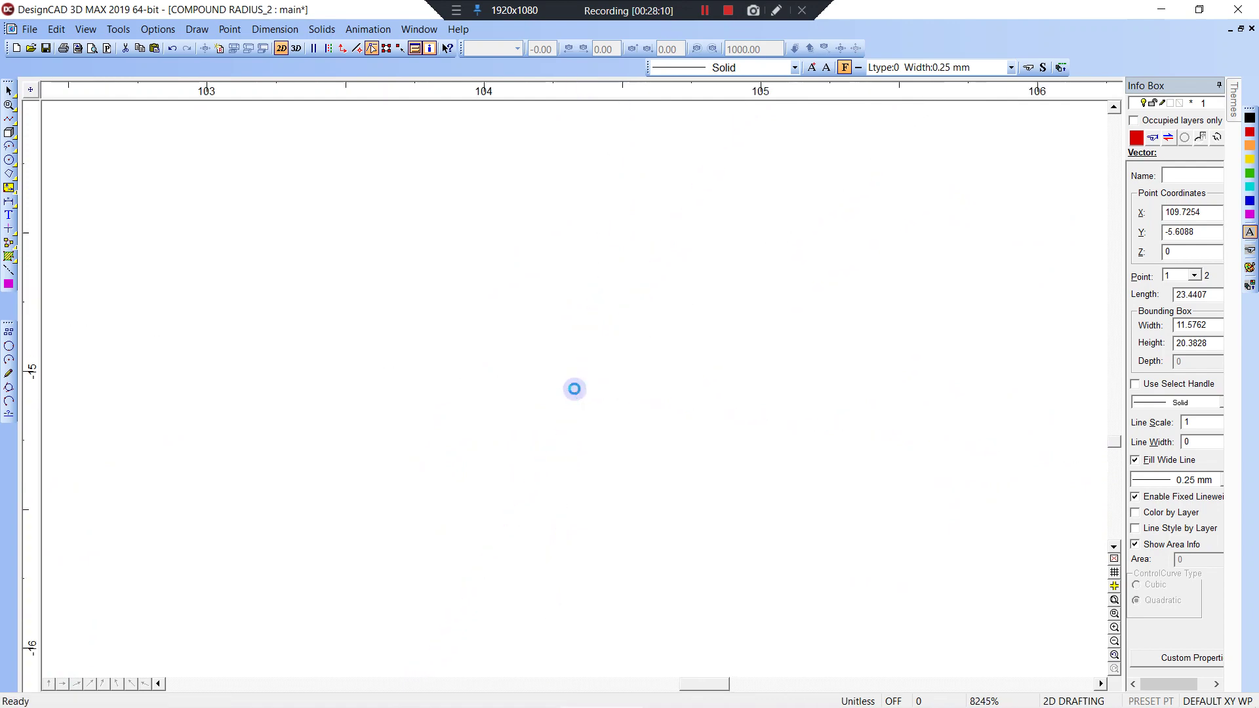
scroll(574, 388, down, 5)
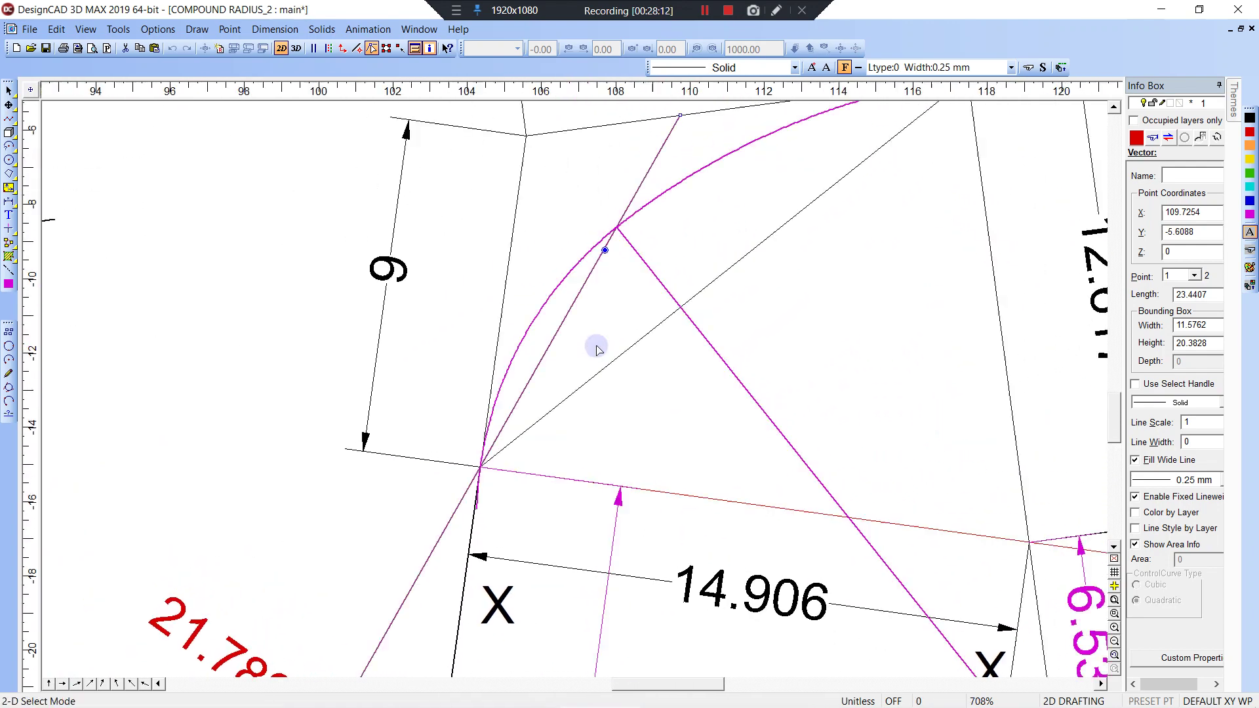
- Examine at extreme magnification the joint where both arcs, the slanted red line and the radius line meet
key(z)
click(624, 238)
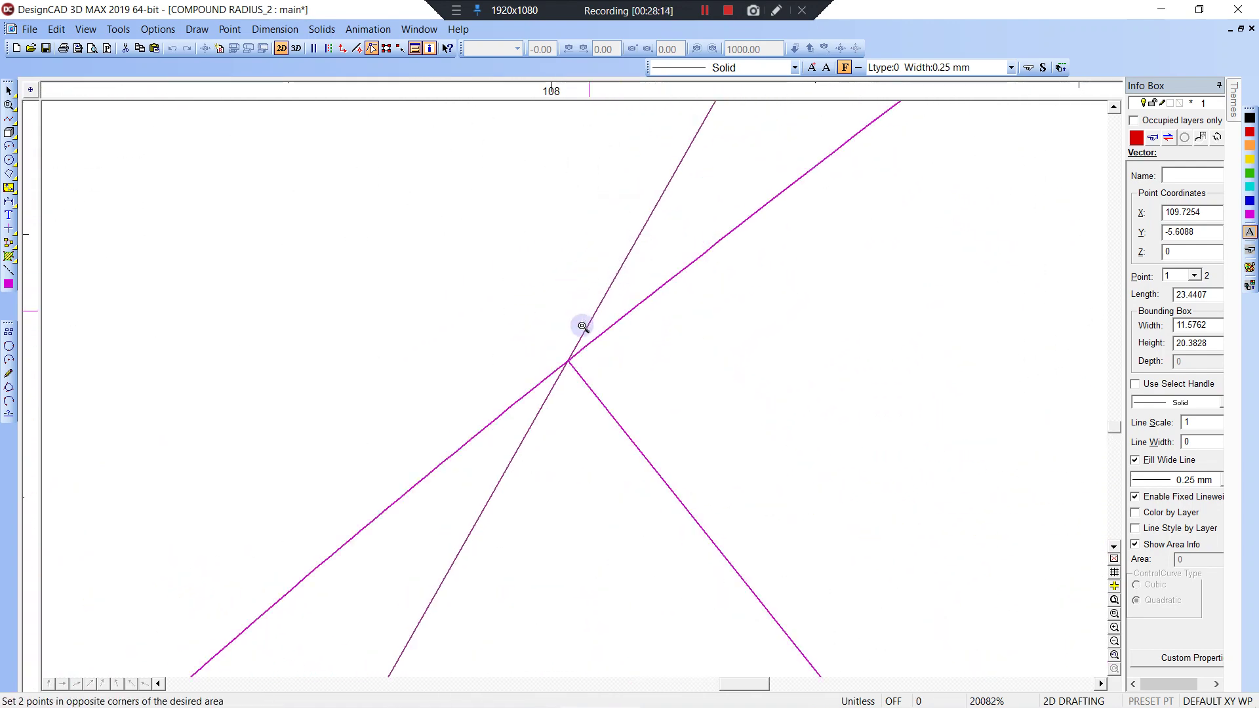
click(578, 370)
key(z)
click(393, 295)
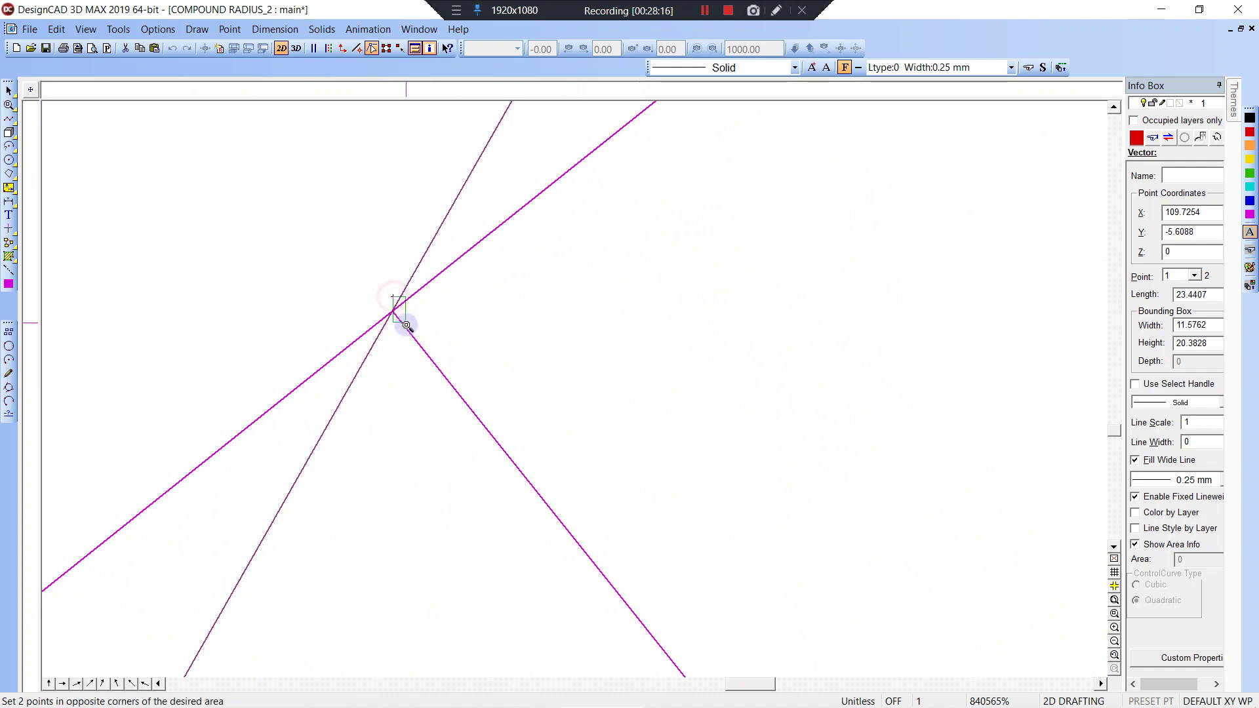
click(405, 321)
key(z)
click(415, 383)
click(438, 400)
key(z)
click(439, 383)
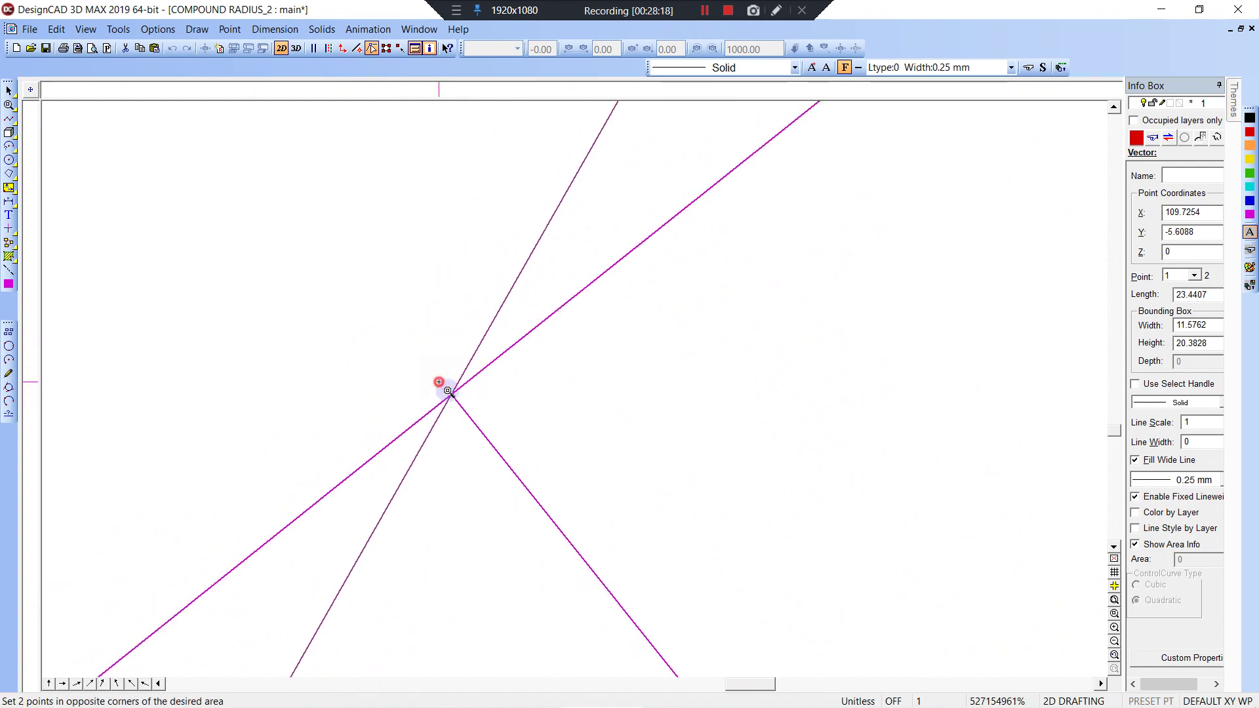
click(472, 409)
scroll(576, 390, down, 4)
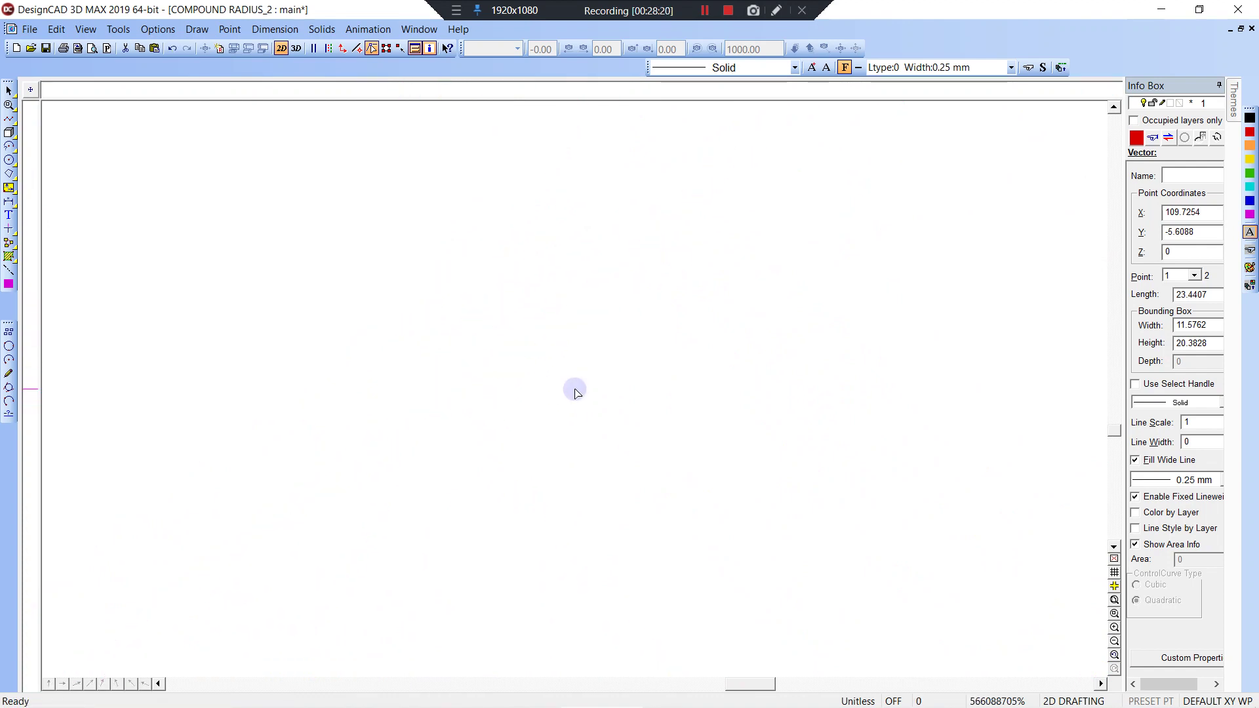
scroll(575, 392, down, 8)
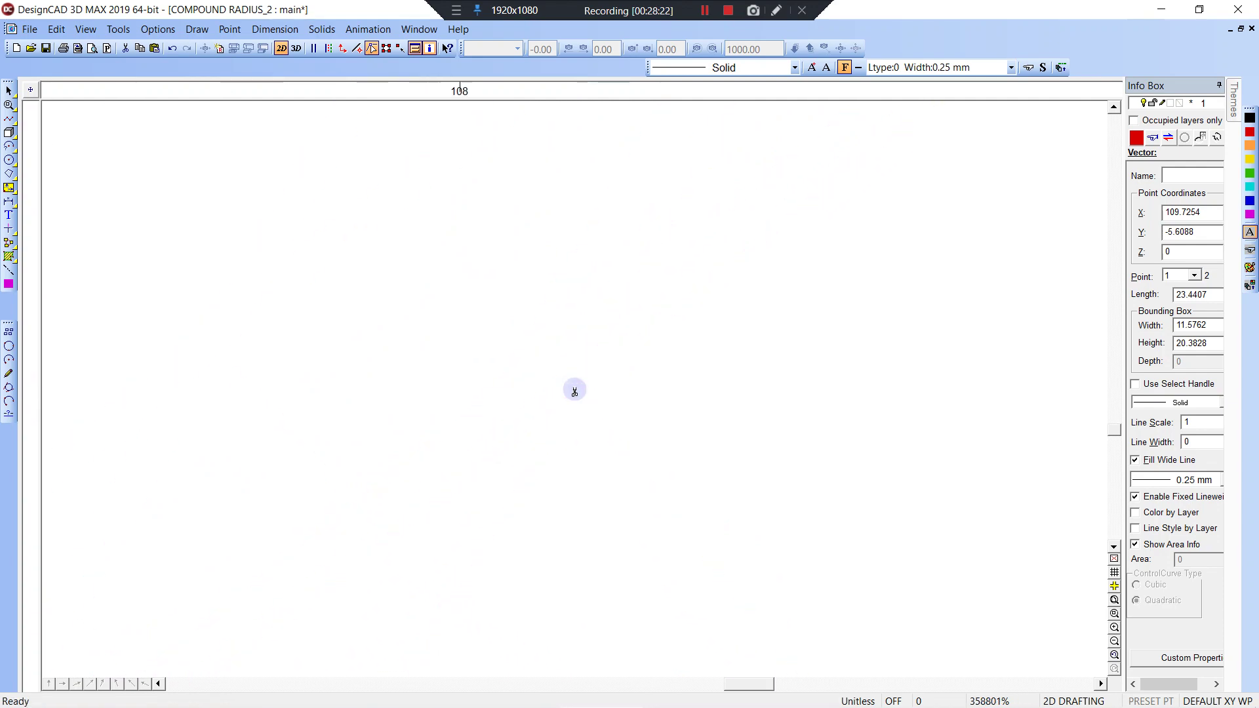
scroll(575, 392, down, 7)
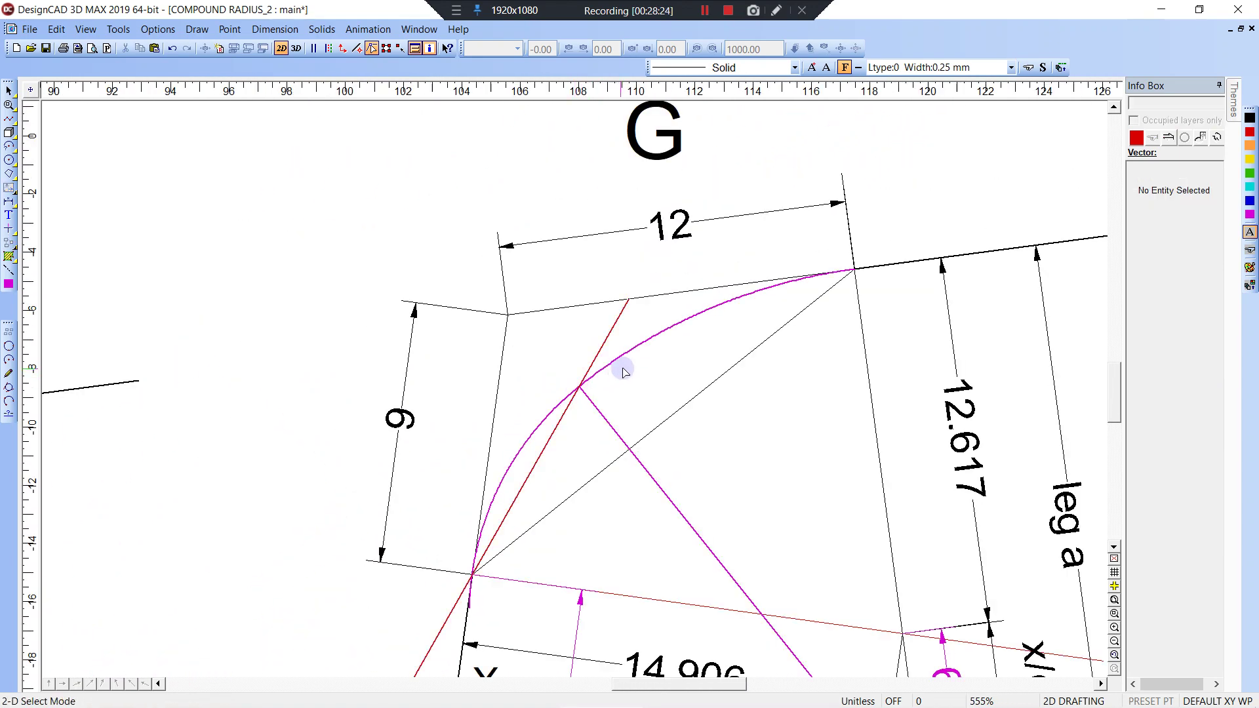
- Review the finished compound radius and equations of drawing G, and view it together with drawings A to F
click(608, 345)
scroll(607, 336, down, 2)
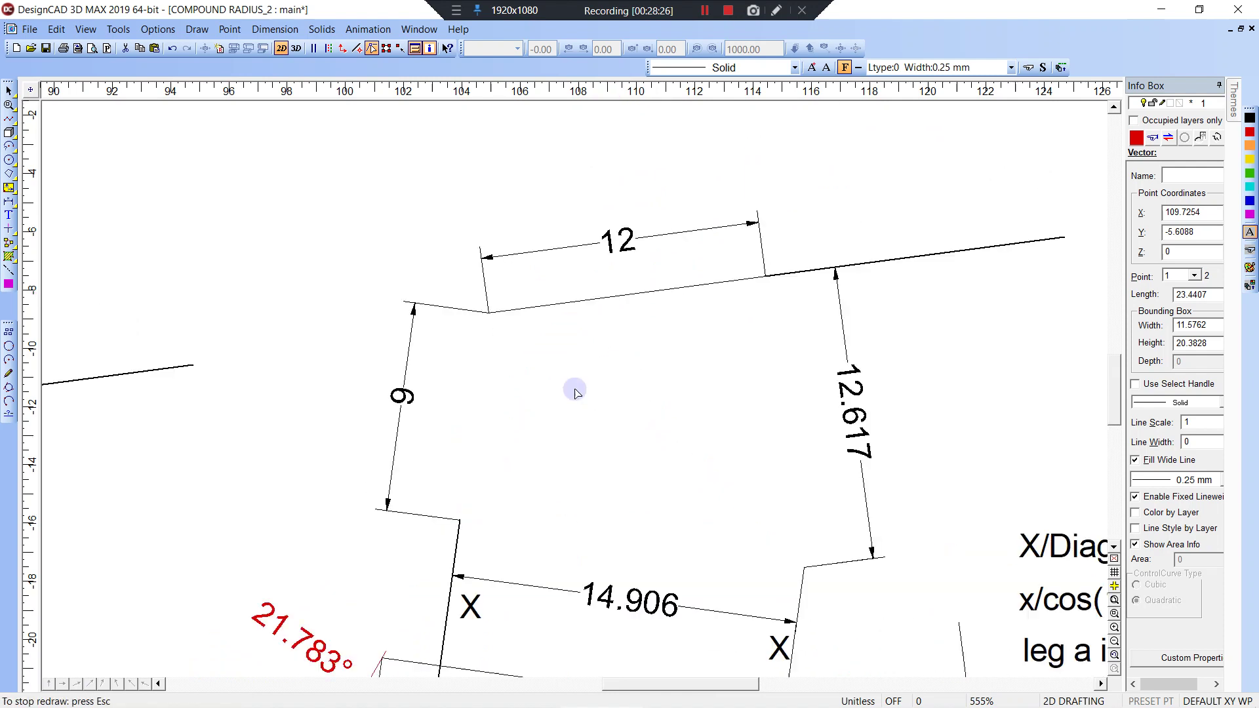
scroll(575, 392, down, 2)
scroll(542, 245, down, 2)
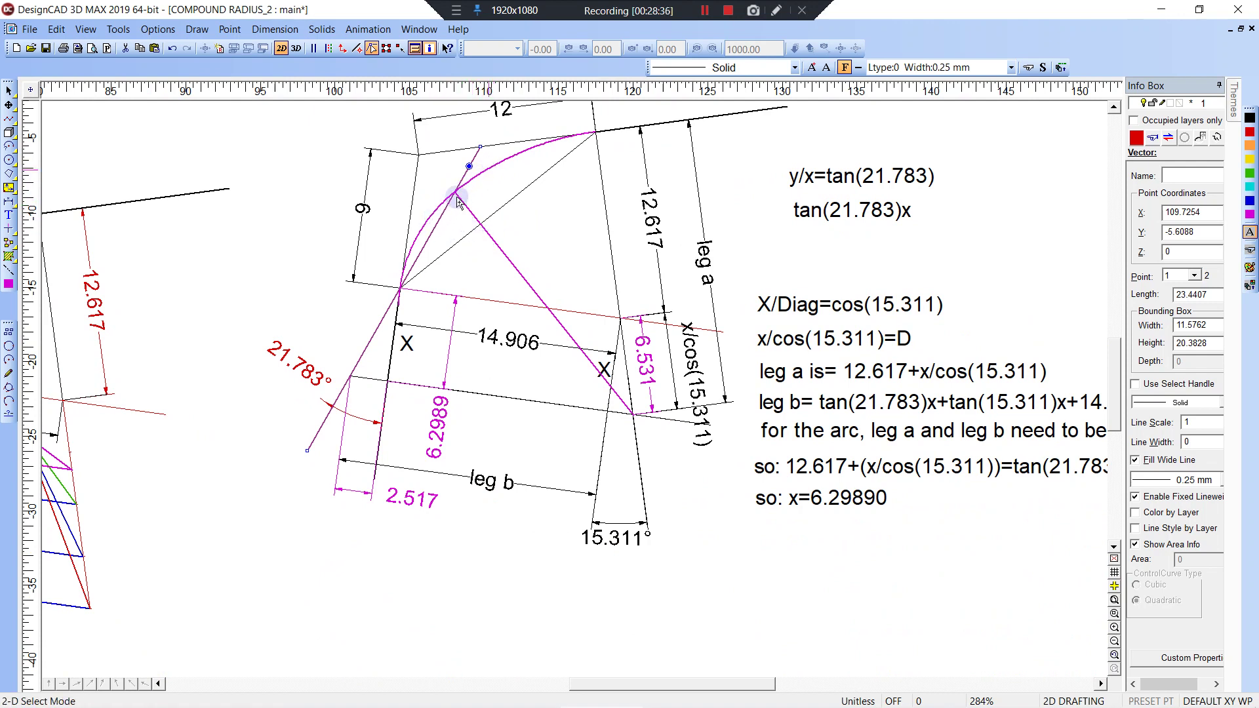
scroll(455, 242, down, 1)
ctrl+scroll(455, 242, down, 1)
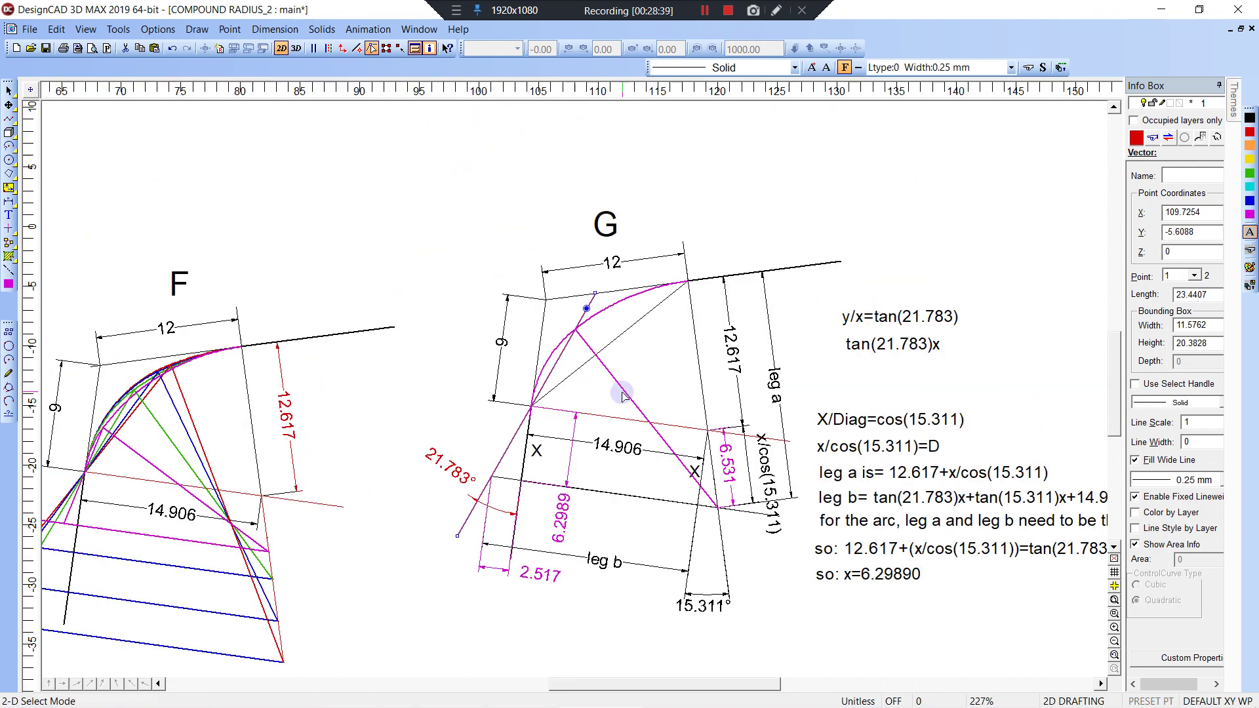
scroll(623, 395, down, 2)
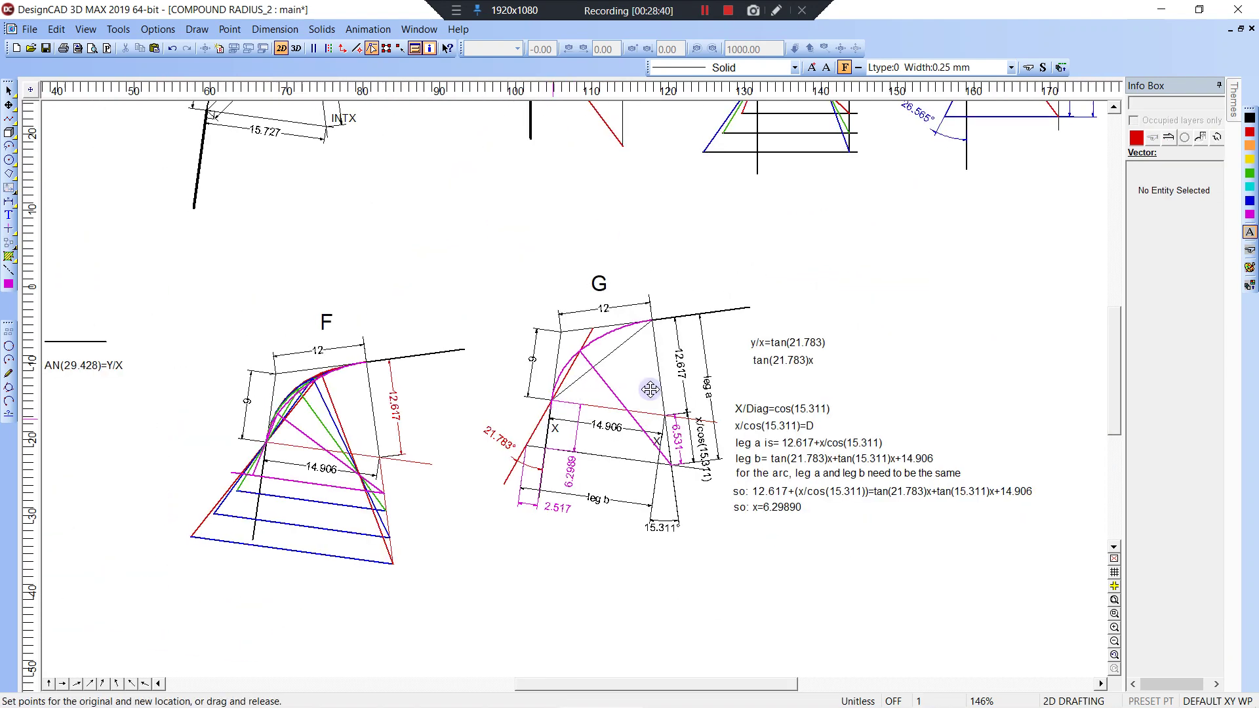
scroll(650, 390, down, 2)
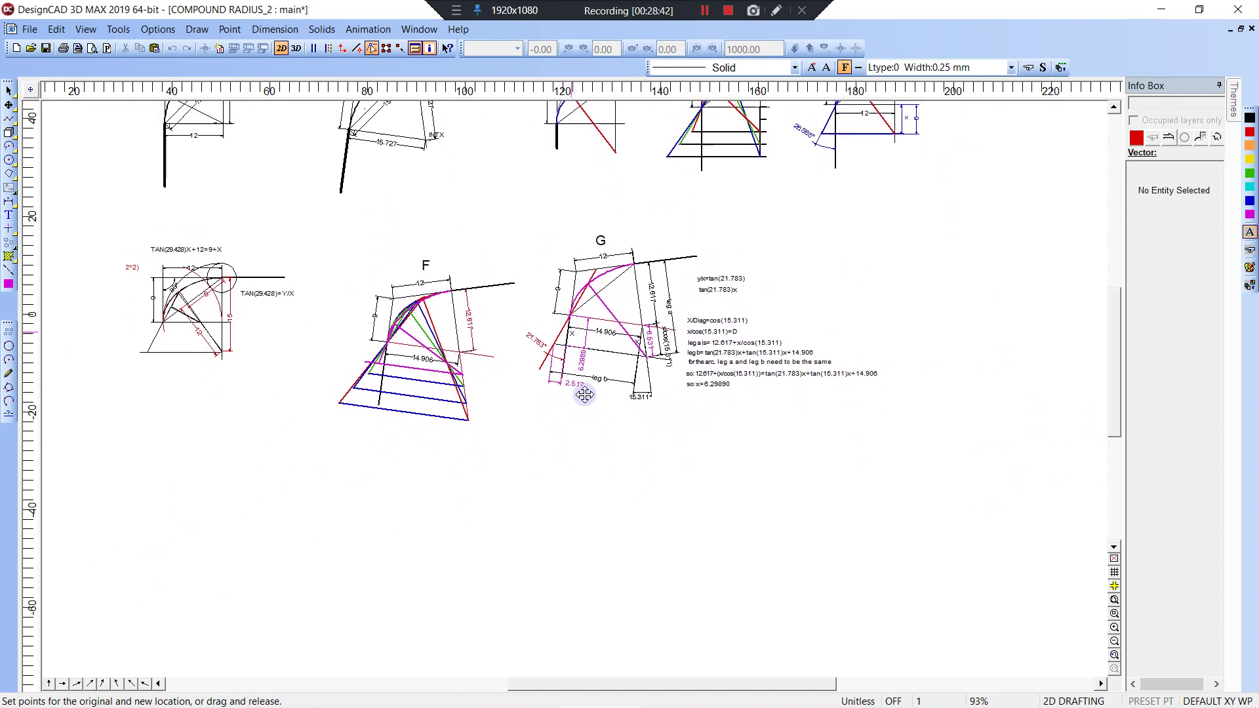
middle_drag(584, 395, 595, 454)
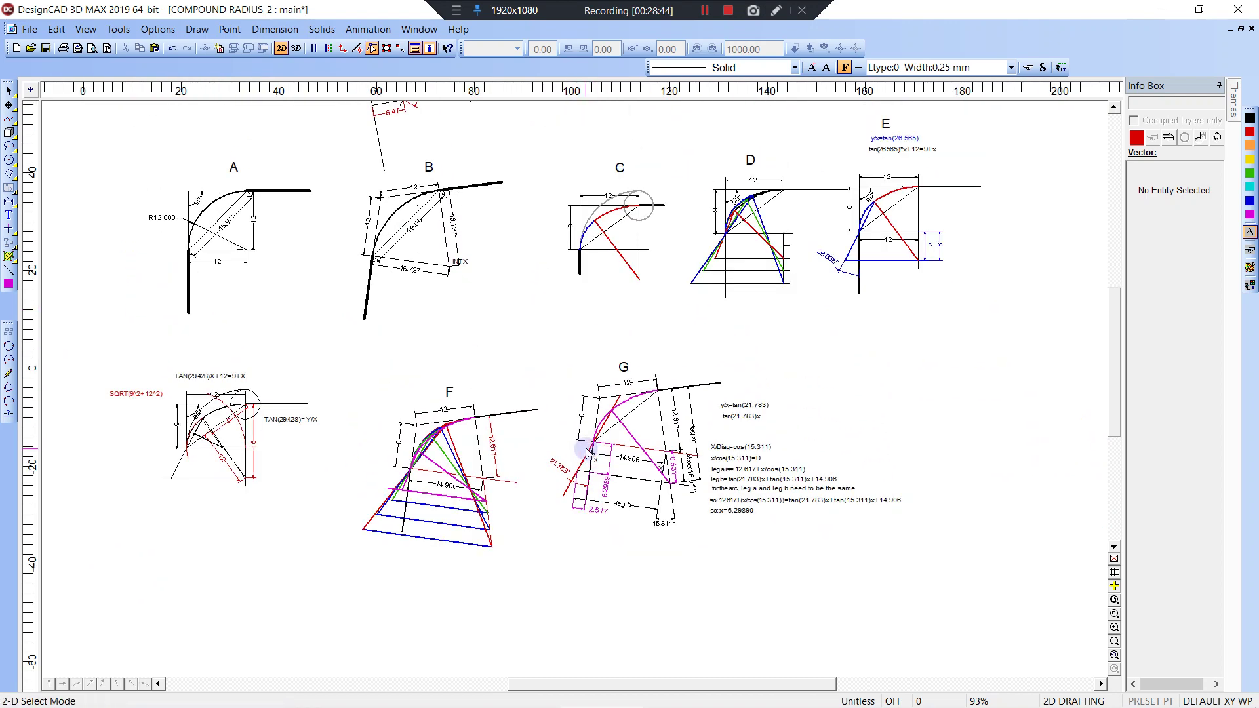
middle_drag(590, 371, 542, 368)
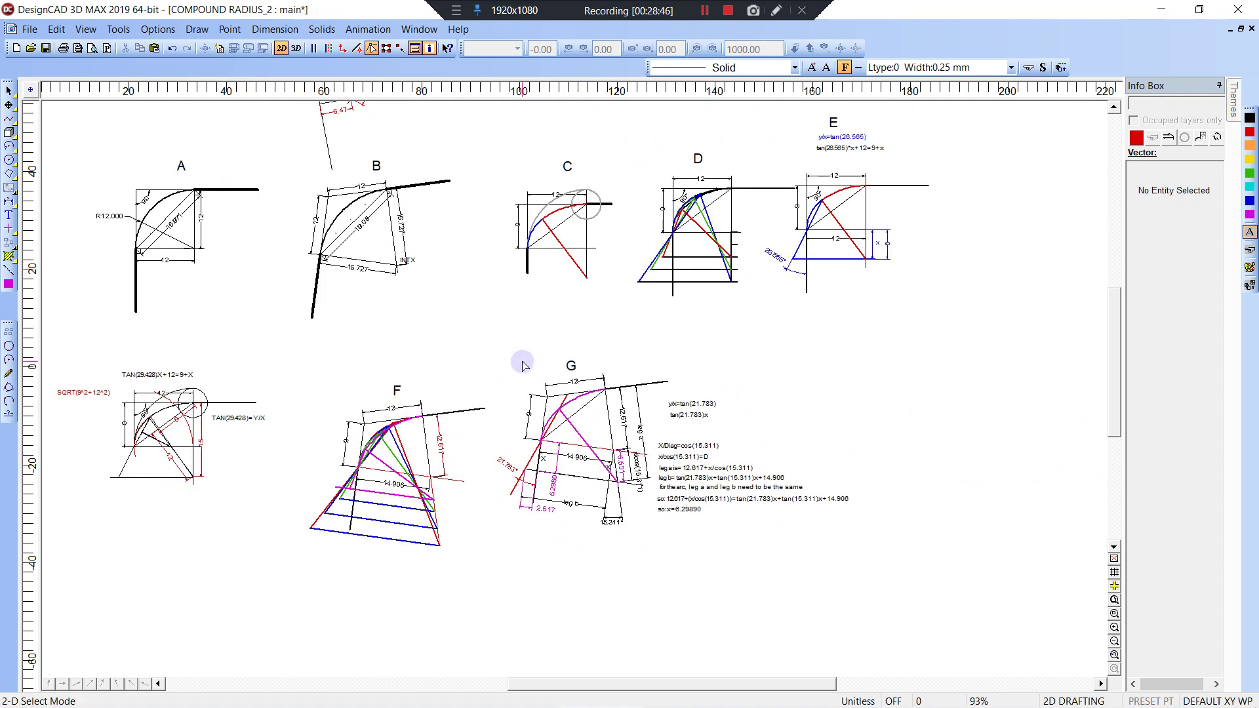